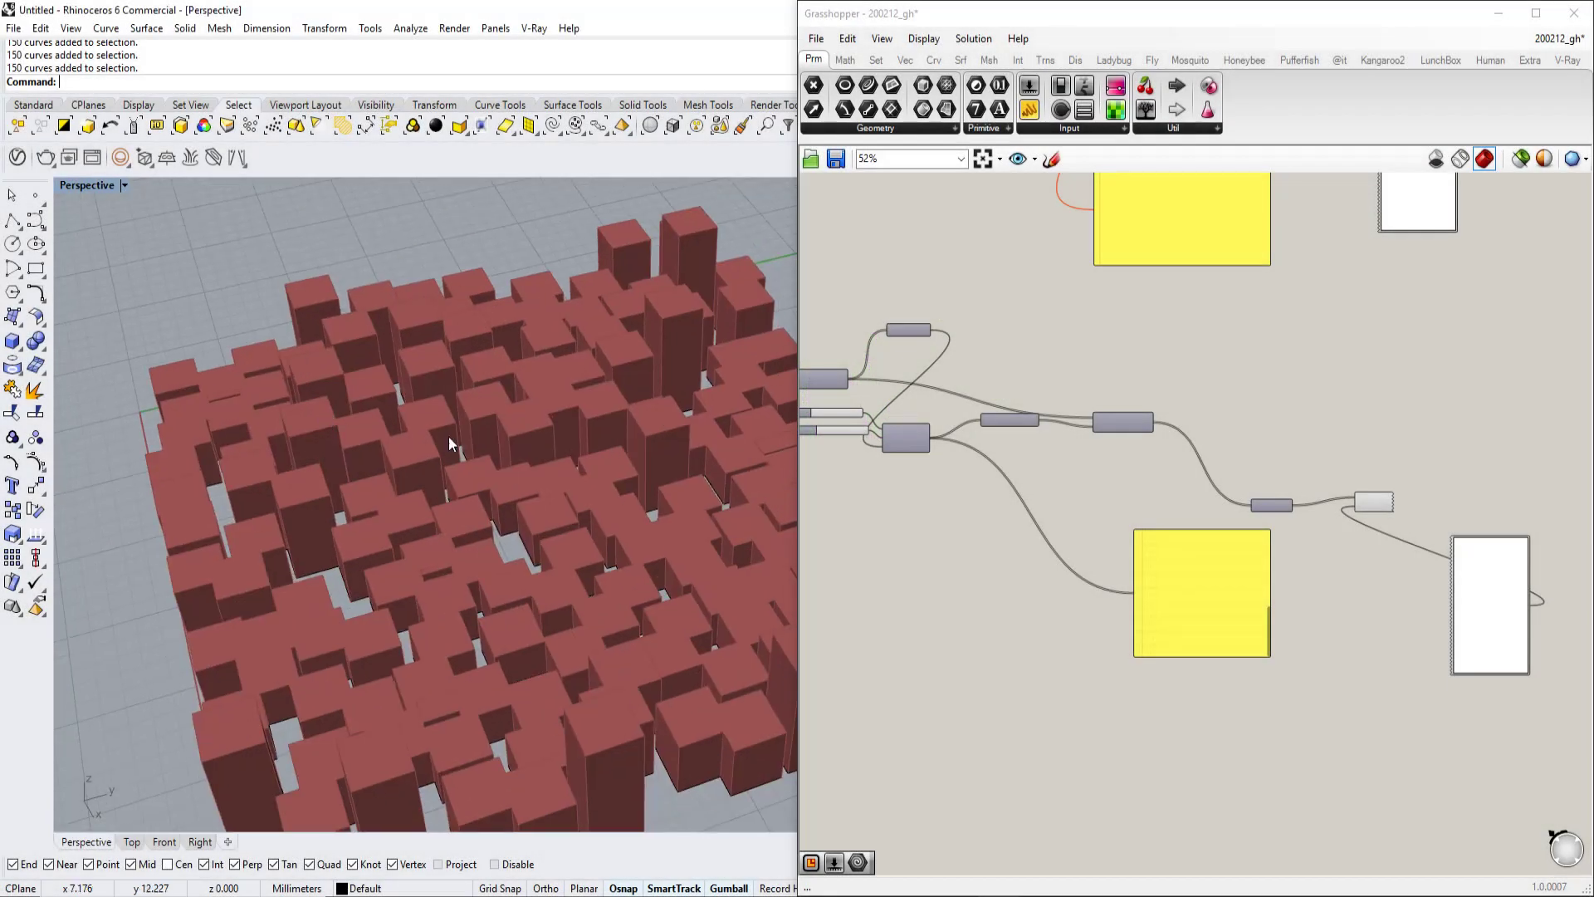
- Examine the block model and the definition that extrudes the curves, from the Series inputs to the capped Breps and colour material
{"action": "right_click_drag", "start_coordinate": [448, 436], "coordinate": [570, 531]}
{"action": "scroll", "coordinate": [579, 523], "scroll_direction": "up", "scroll_amount": 5}
{"action": "left_click", "coordinate": [581, 664]}
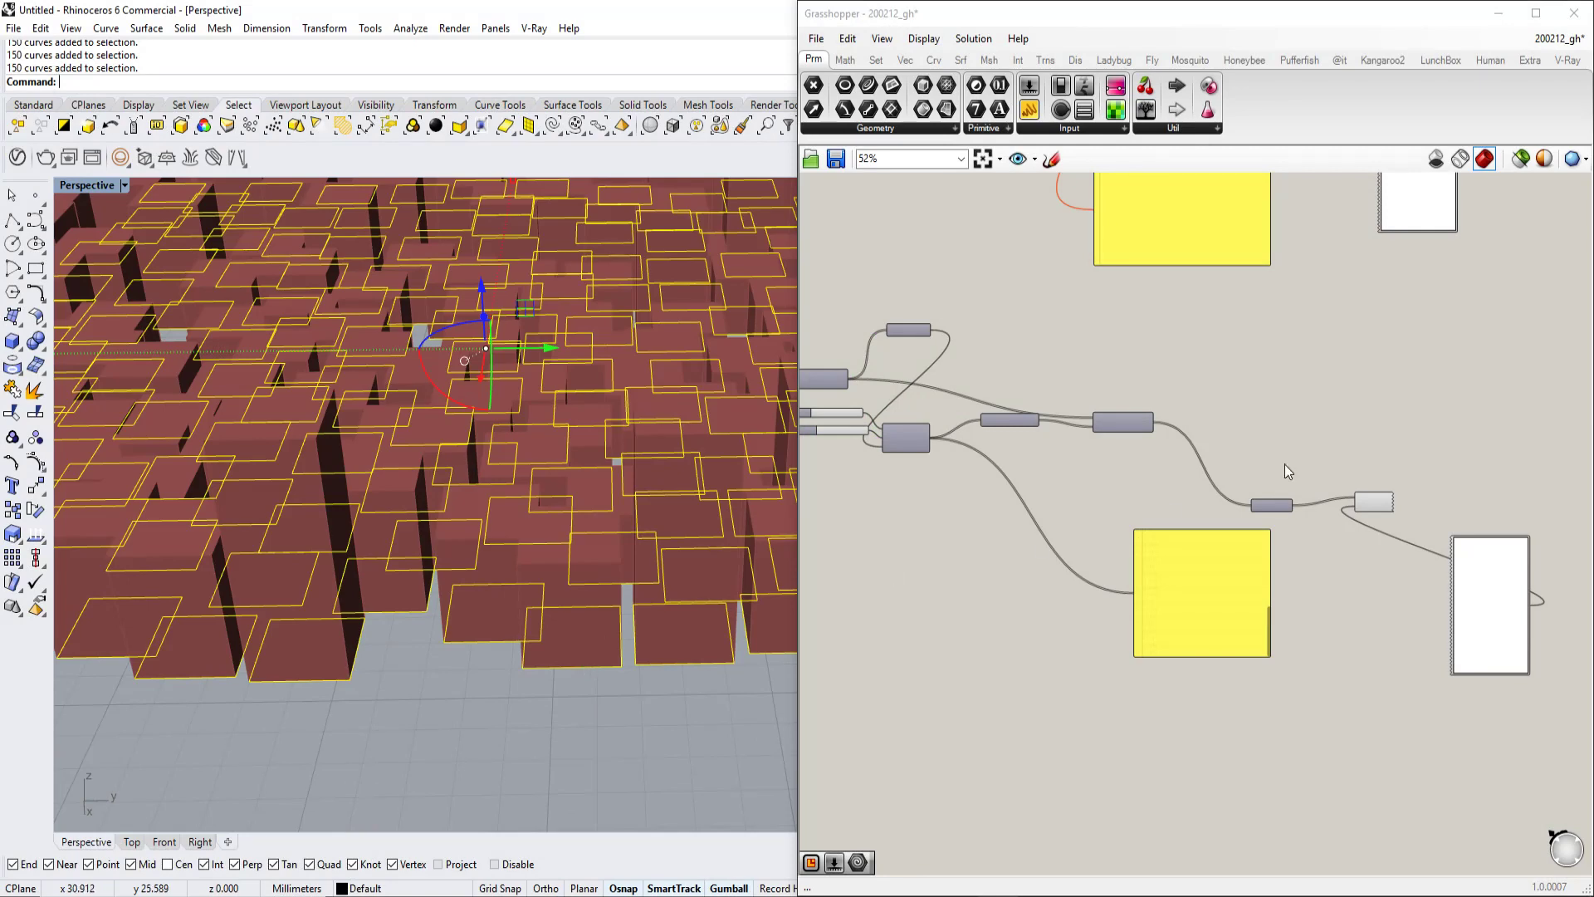
{"action": "scroll", "coordinate": [1292, 459], "scroll_direction": "up", "scroll_amount": 6}
{"action": "right_click_drag", "start_coordinate": [1146, 475], "coordinate": [1243, 539]}
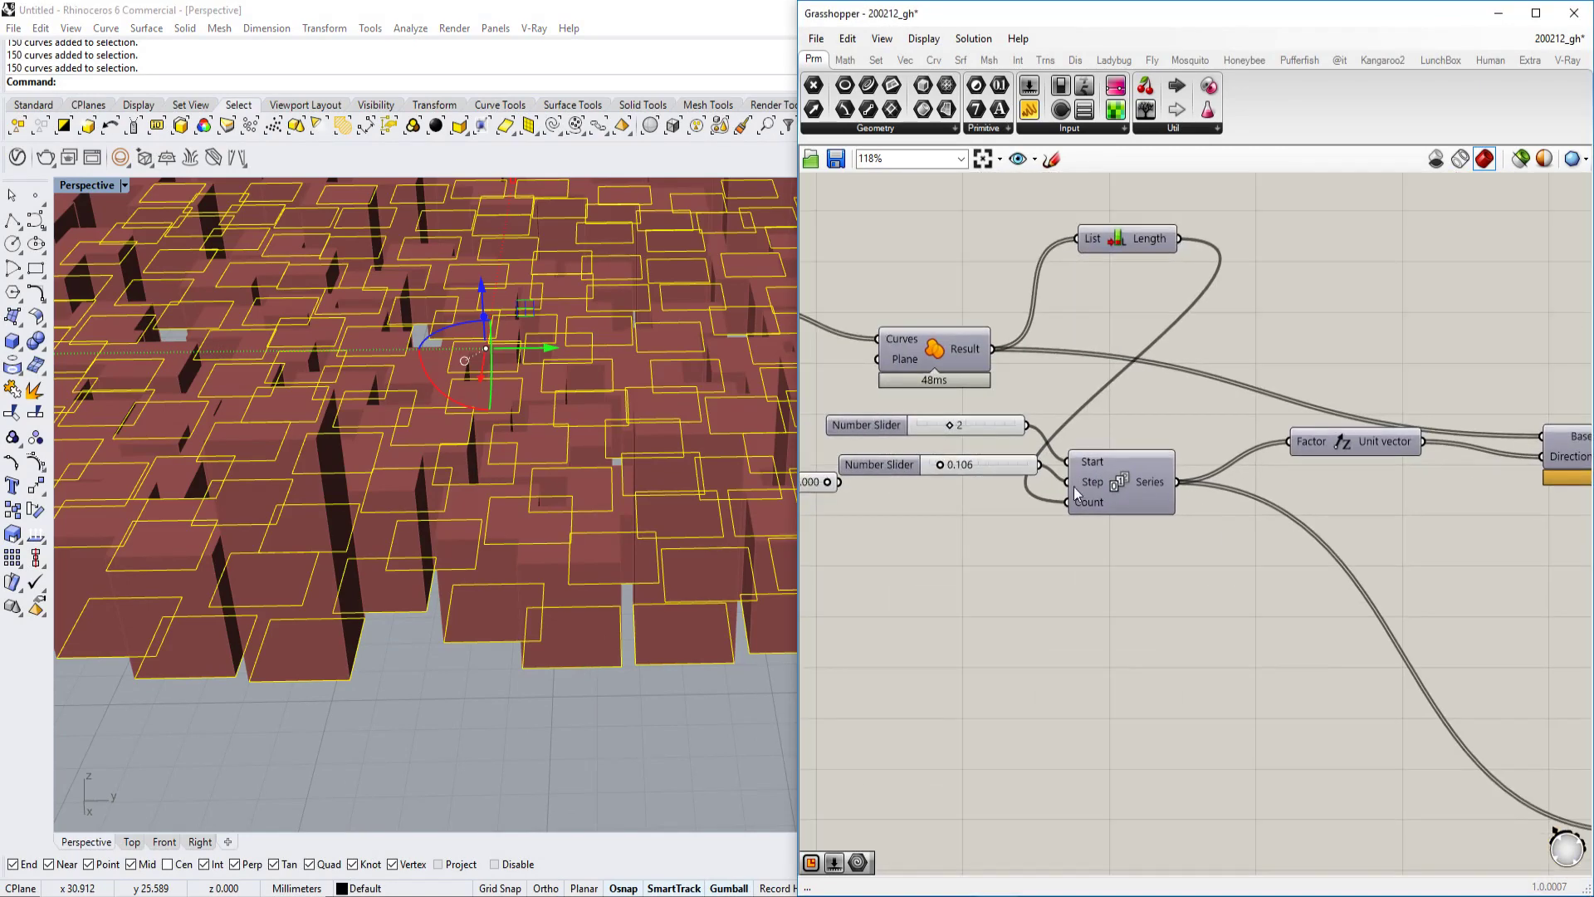
{"action": "scroll", "coordinate": [1362, 477], "scroll_direction": "down", "scroll_amount": 6}
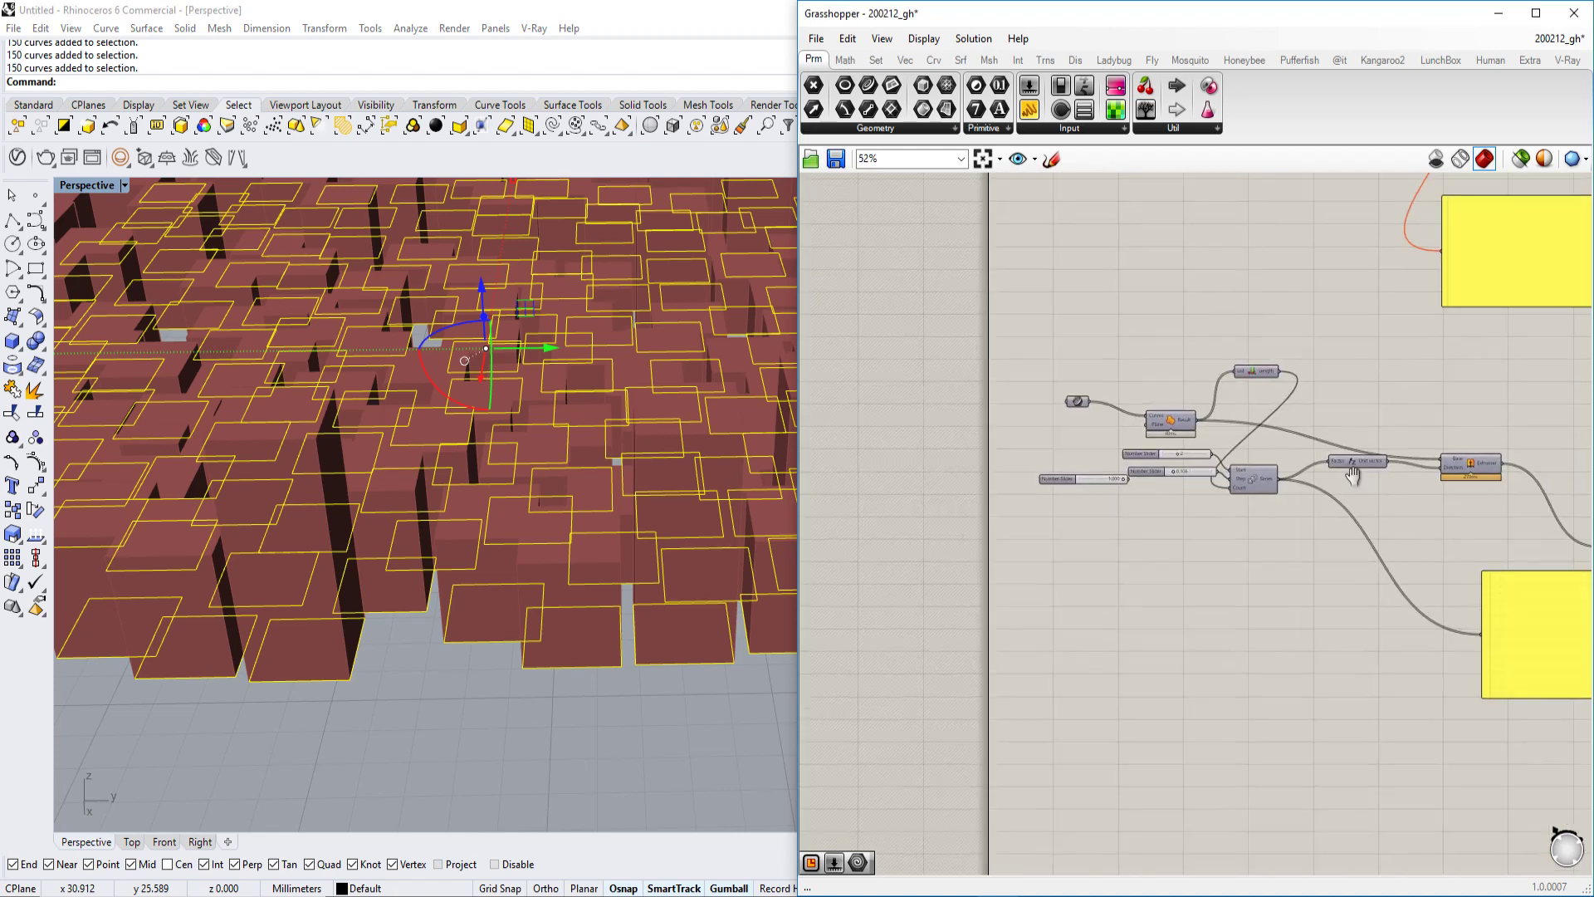
{"action": "right_click_drag", "start_coordinate": [1375, 475], "coordinate": [951, 455]}
{"action": "scroll", "coordinate": [1271, 488], "scroll_direction": "up", "scroll_amount": 7}
{"action": "scroll", "coordinate": [1335, 574], "scroll_direction": "down", "scroll_amount": 5}
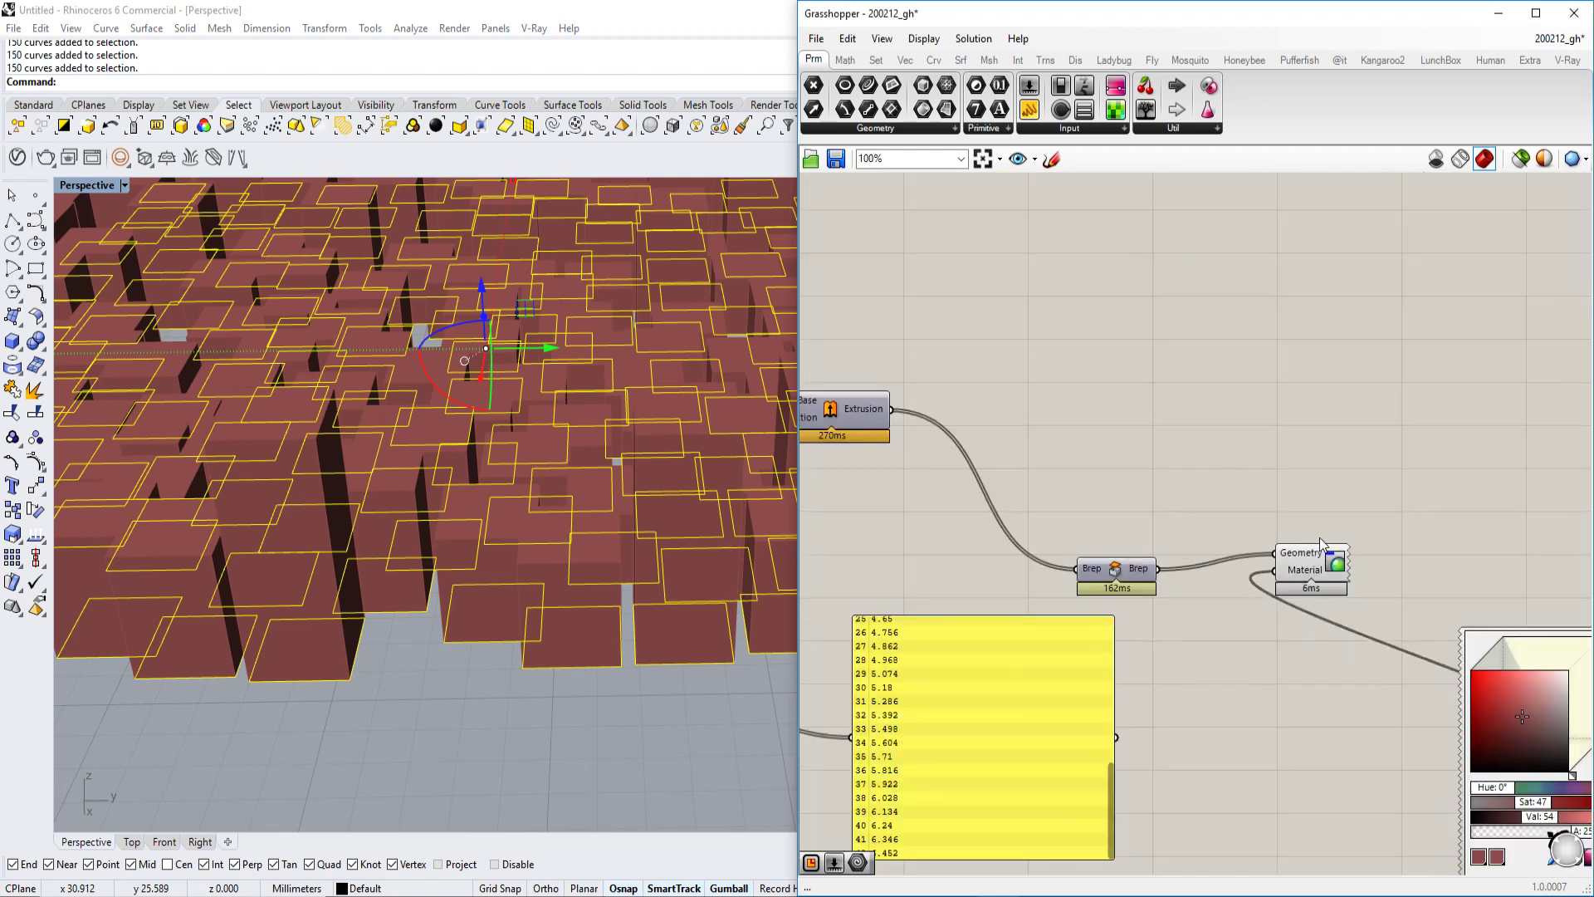
{"action": "scroll", "coordinate": [1210, 528], "scroll_direction": "up", "scroll_amount": 4}
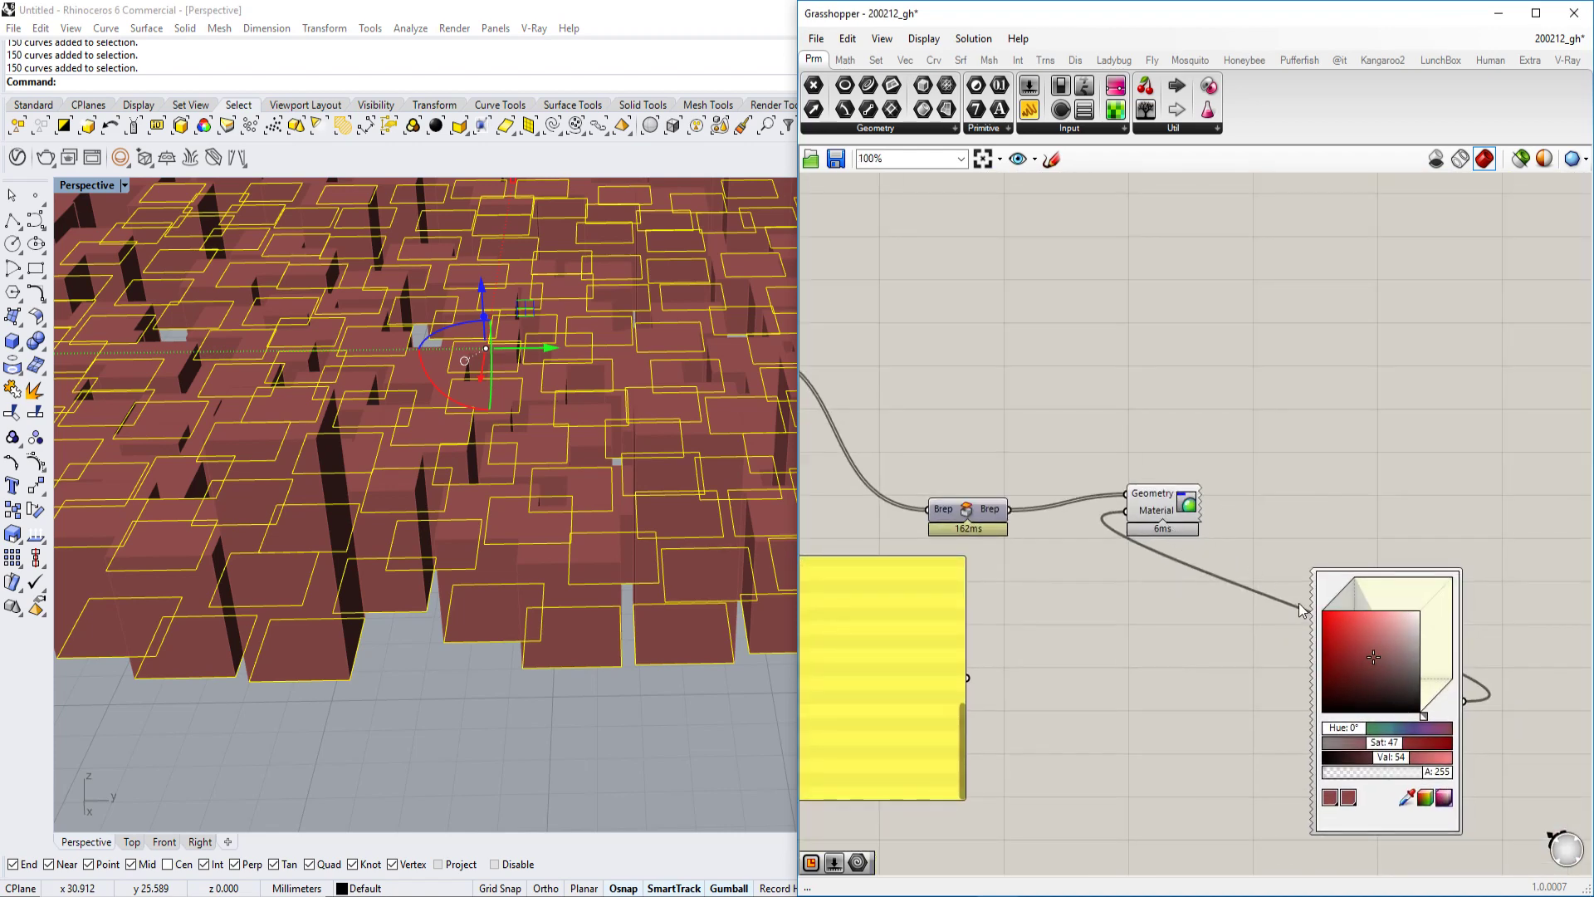
{"action": "scroll", "coordinate": [441, 570], "scroll_direction": "down", "scroll_amount": 5}
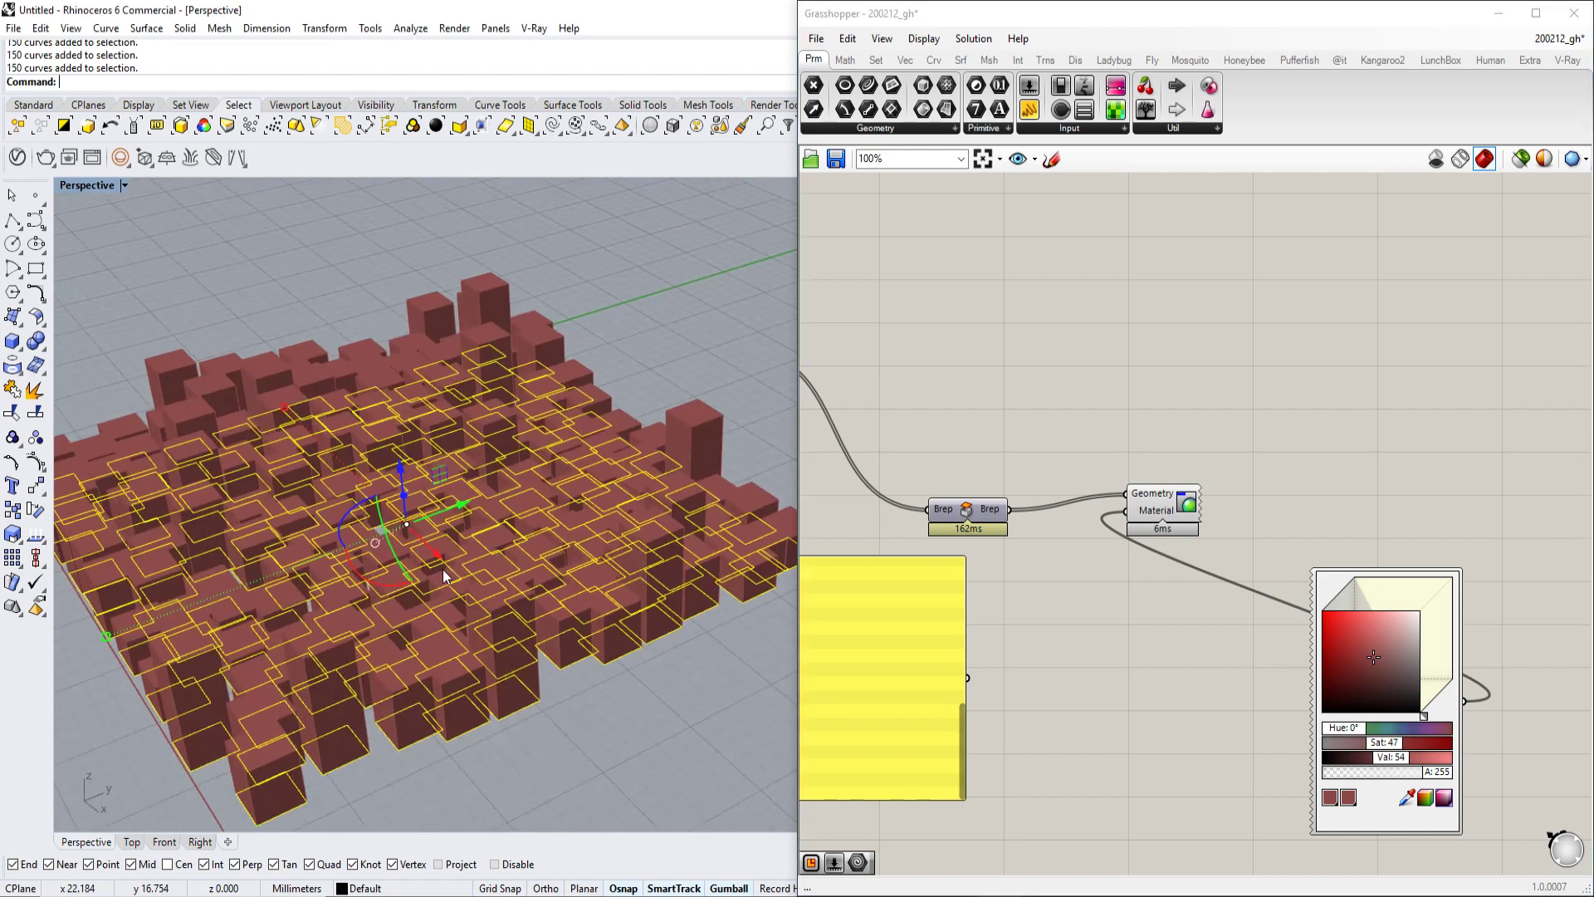
- Examine the extruded blocks and the square base curves beneath them in the Perspective view
{"action": "scroll", "coordinate": [509, 469], "scroll_direction": "up", "scroll_amount": 6}
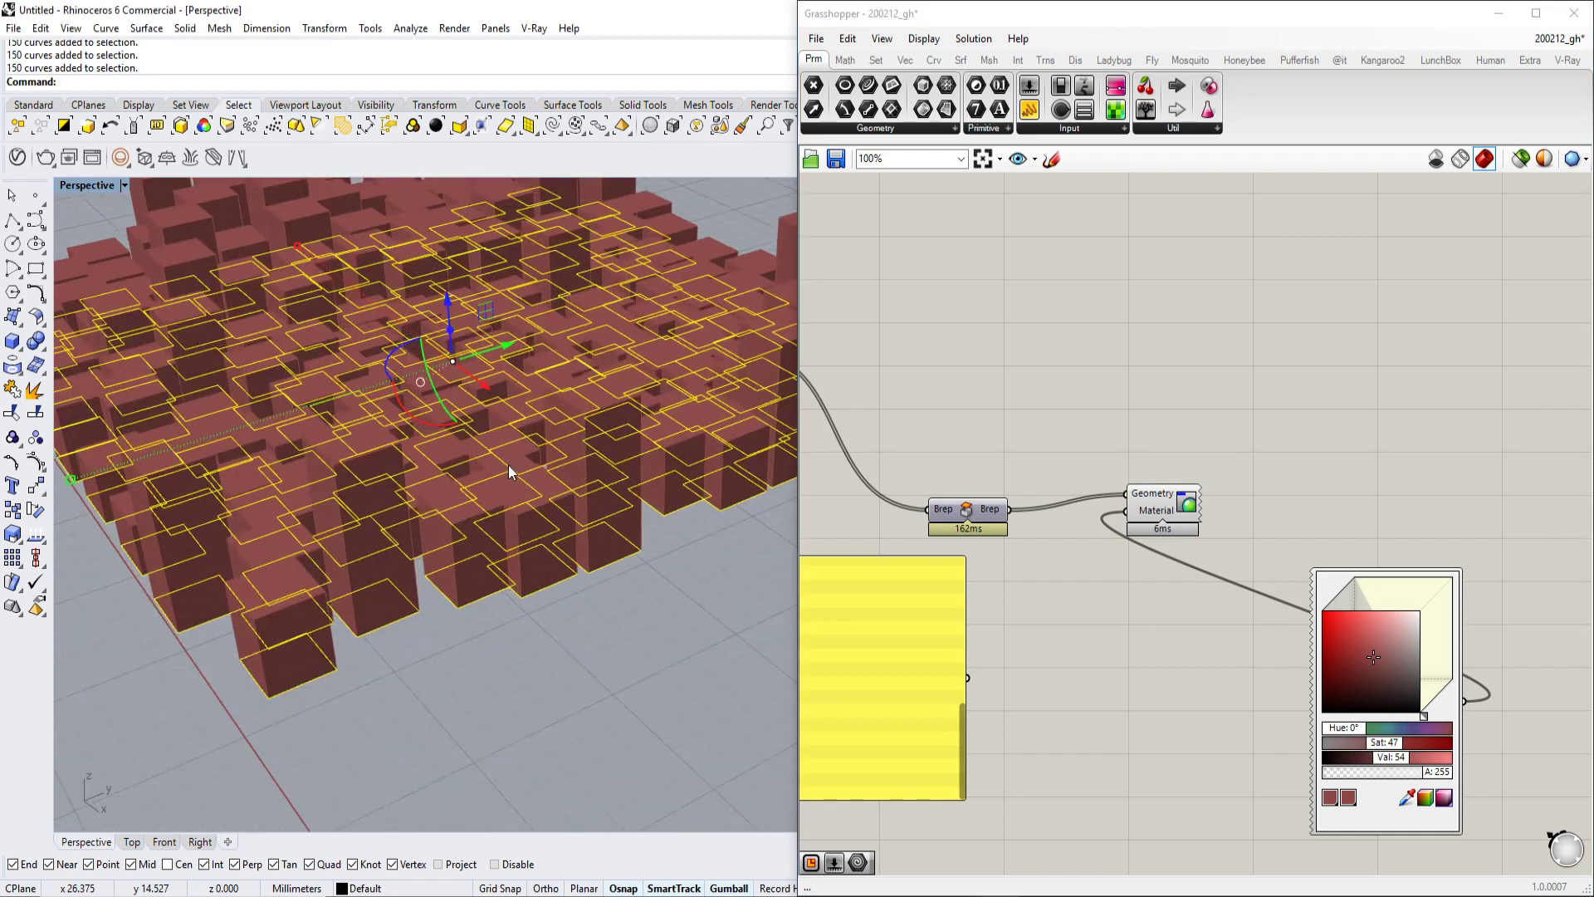
{"action": "left_click", "coordinate": [522, 655]}
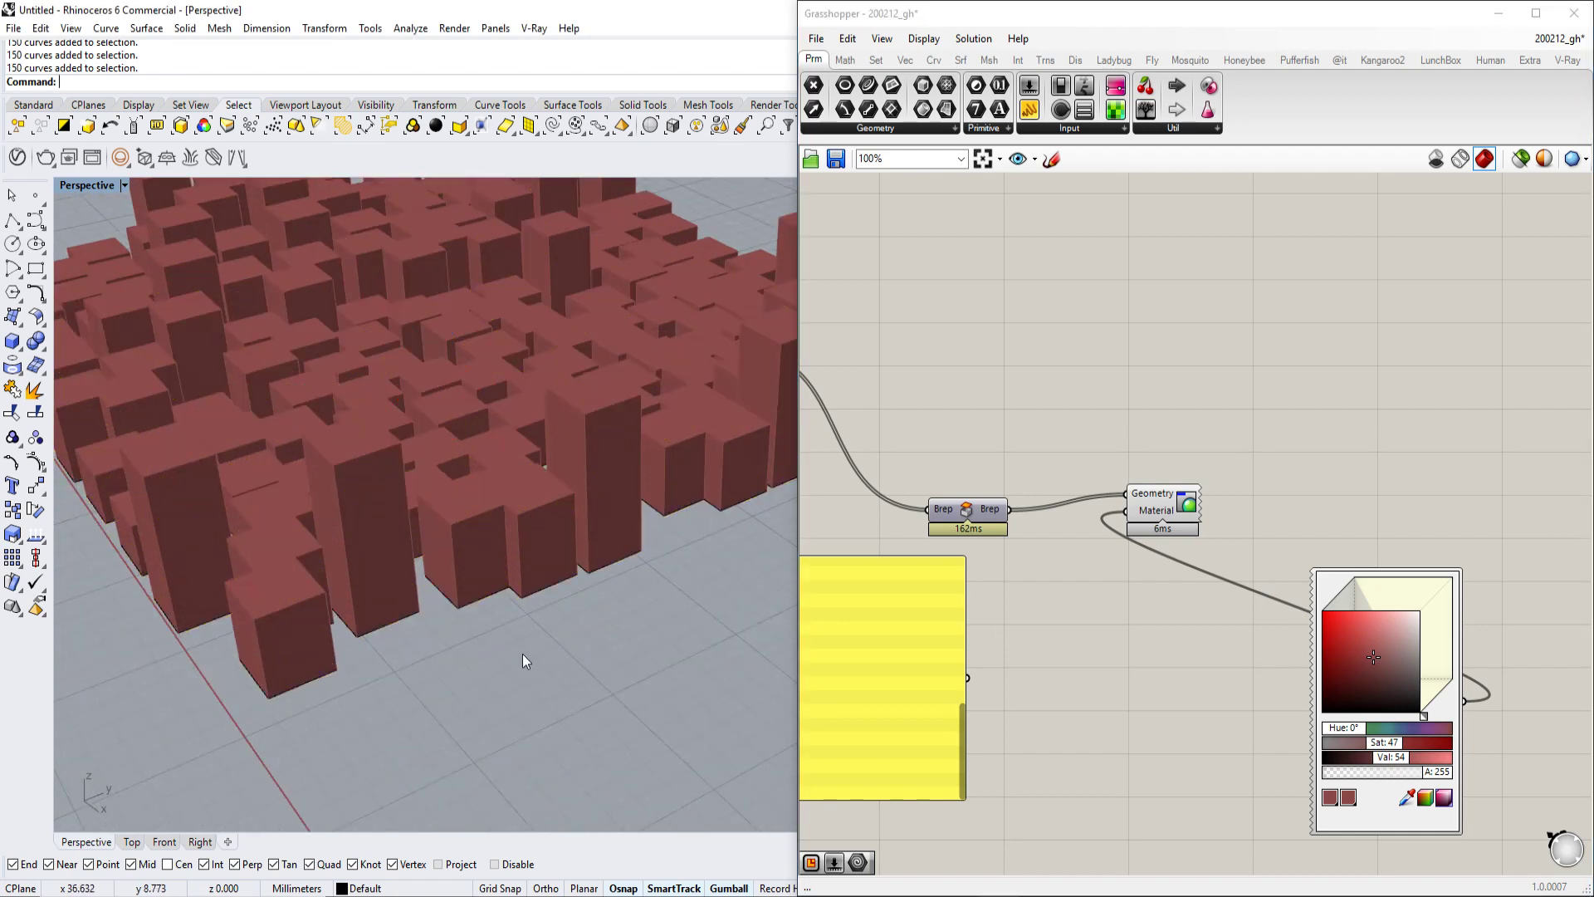
{"action": "left_click", "coordinate": [571, 573]}
{"action": "left_click", "coordinate": [571, 685]}
{"action": "scroll", "coordinate": [614, 561], "scroll_direction": "down", "scroll_amount": 5}
{"action": "scroll", "coordinate": [505, 487], "scroll_direction": "up", "scroll_amount": 6}
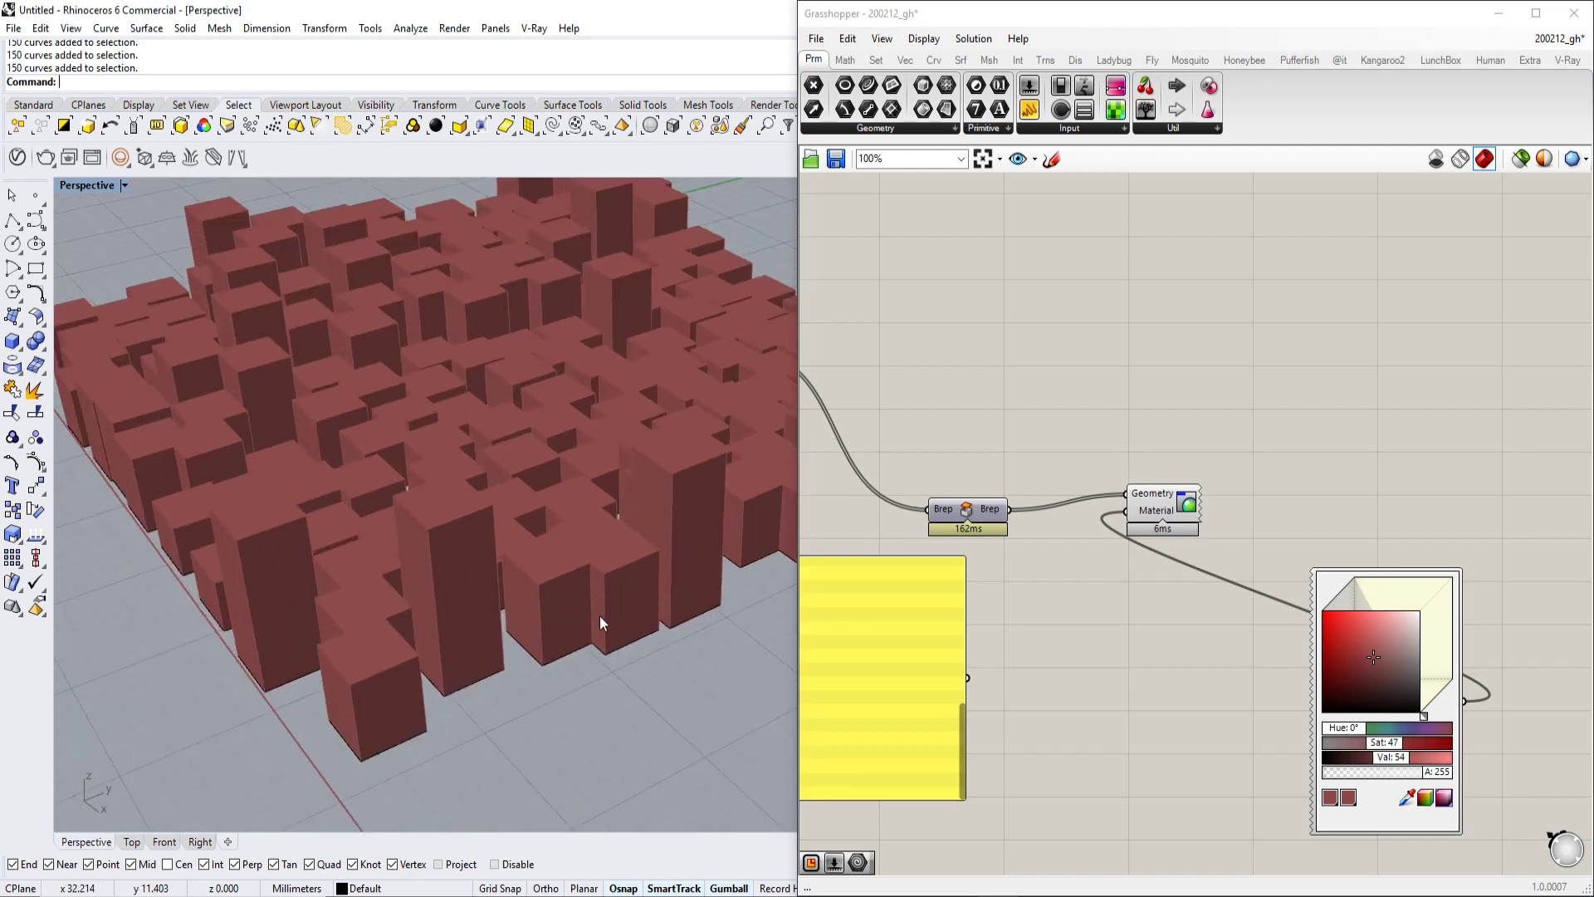
{"action": "left_click", "coordinate": [611, 648]}
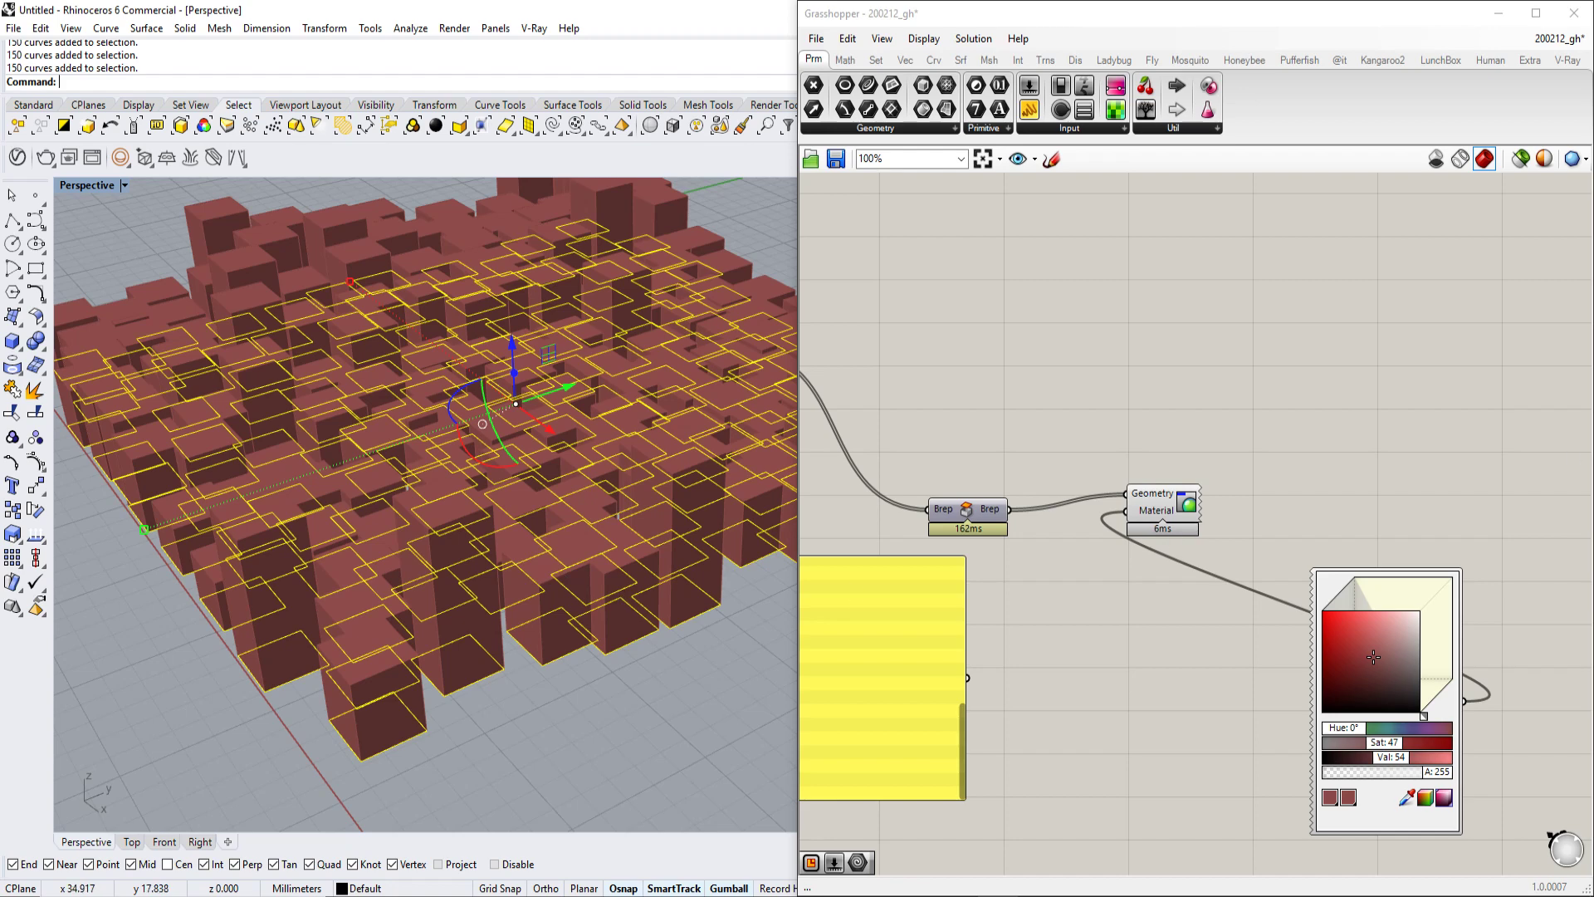
{"action": "left_click", "coordinate": [640, 660]}
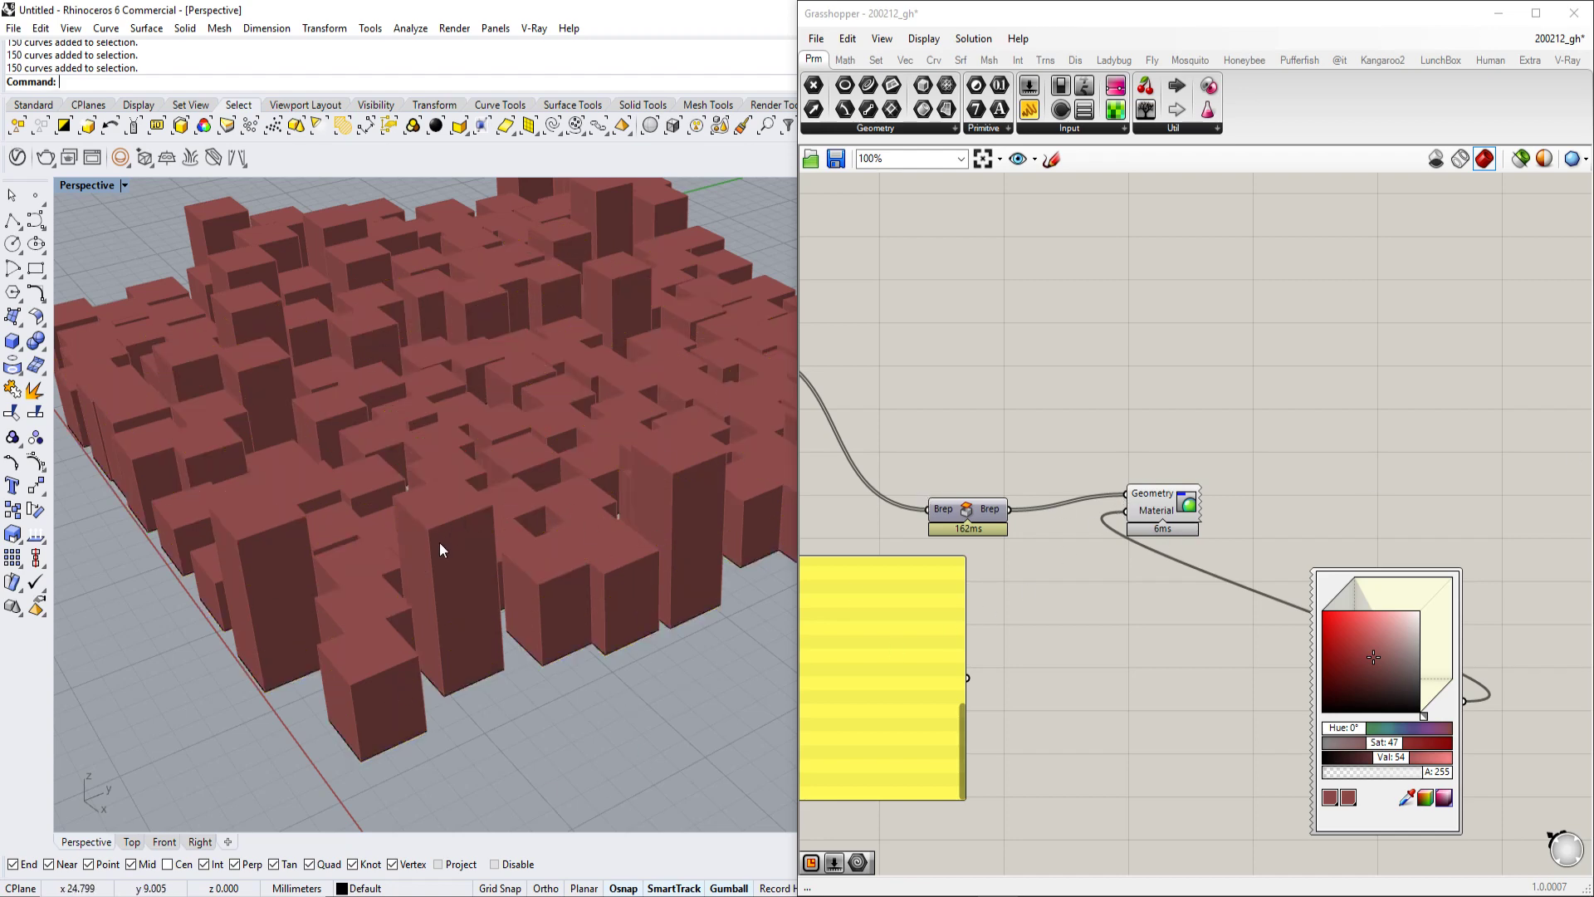
- Turn off the preview of the component that combines the capped Brep geometry with the colour material
{"action": "scroll", "coordinate": [1262, 532], "scroll_direction": "up", "scroll_amount": 3}
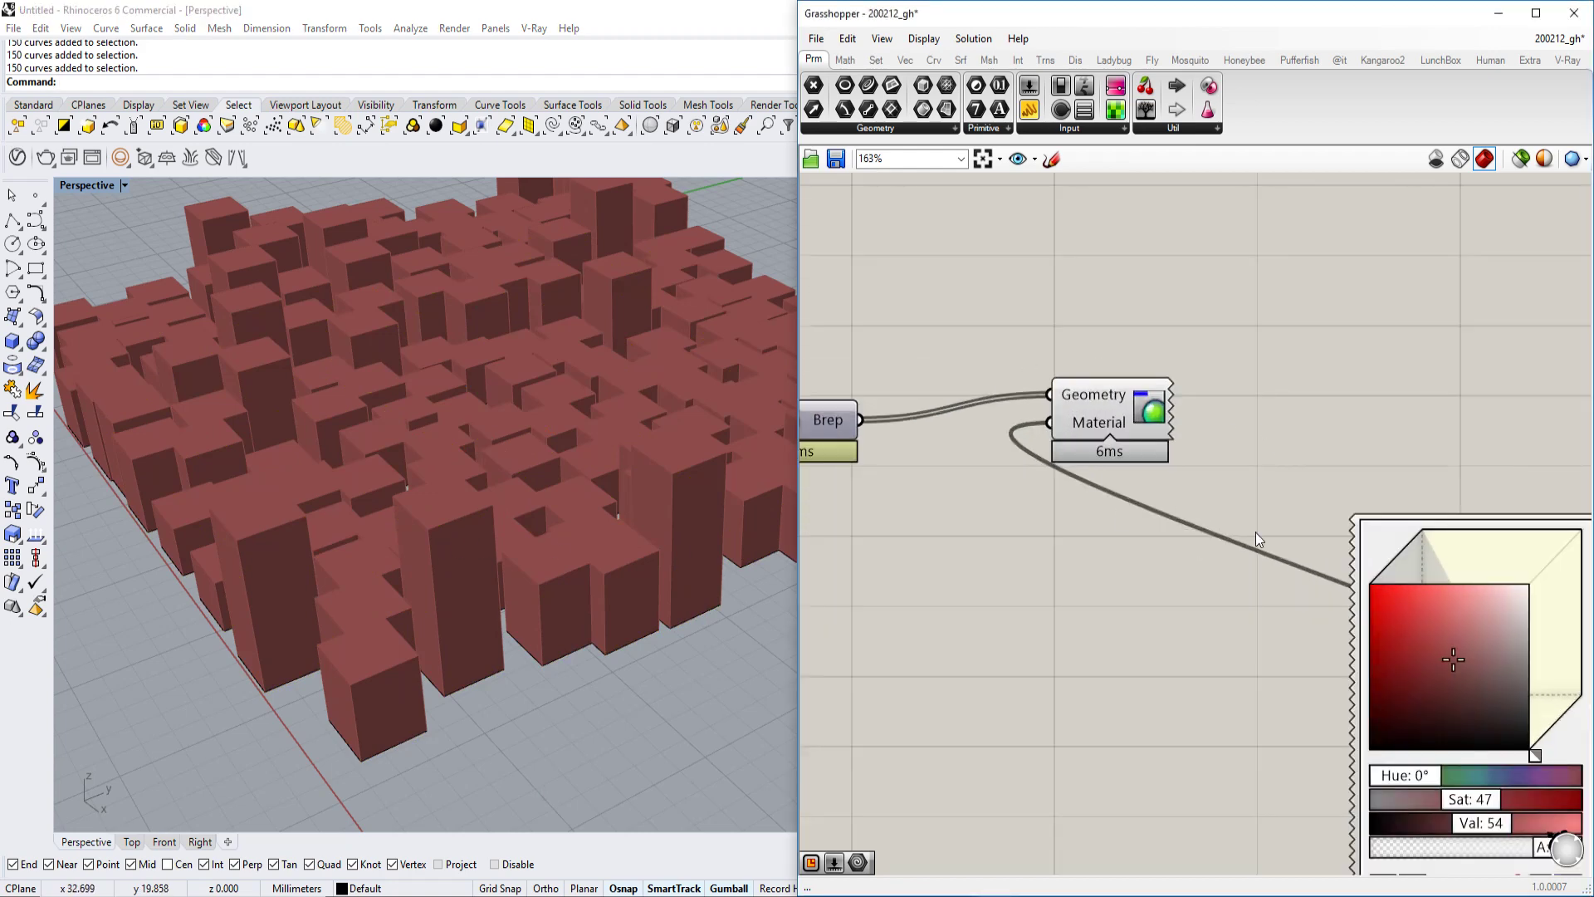
{"action": "scroll", "coordinate": [1151, 461], "scroll_direction": "down", "scroll_amount": 2}
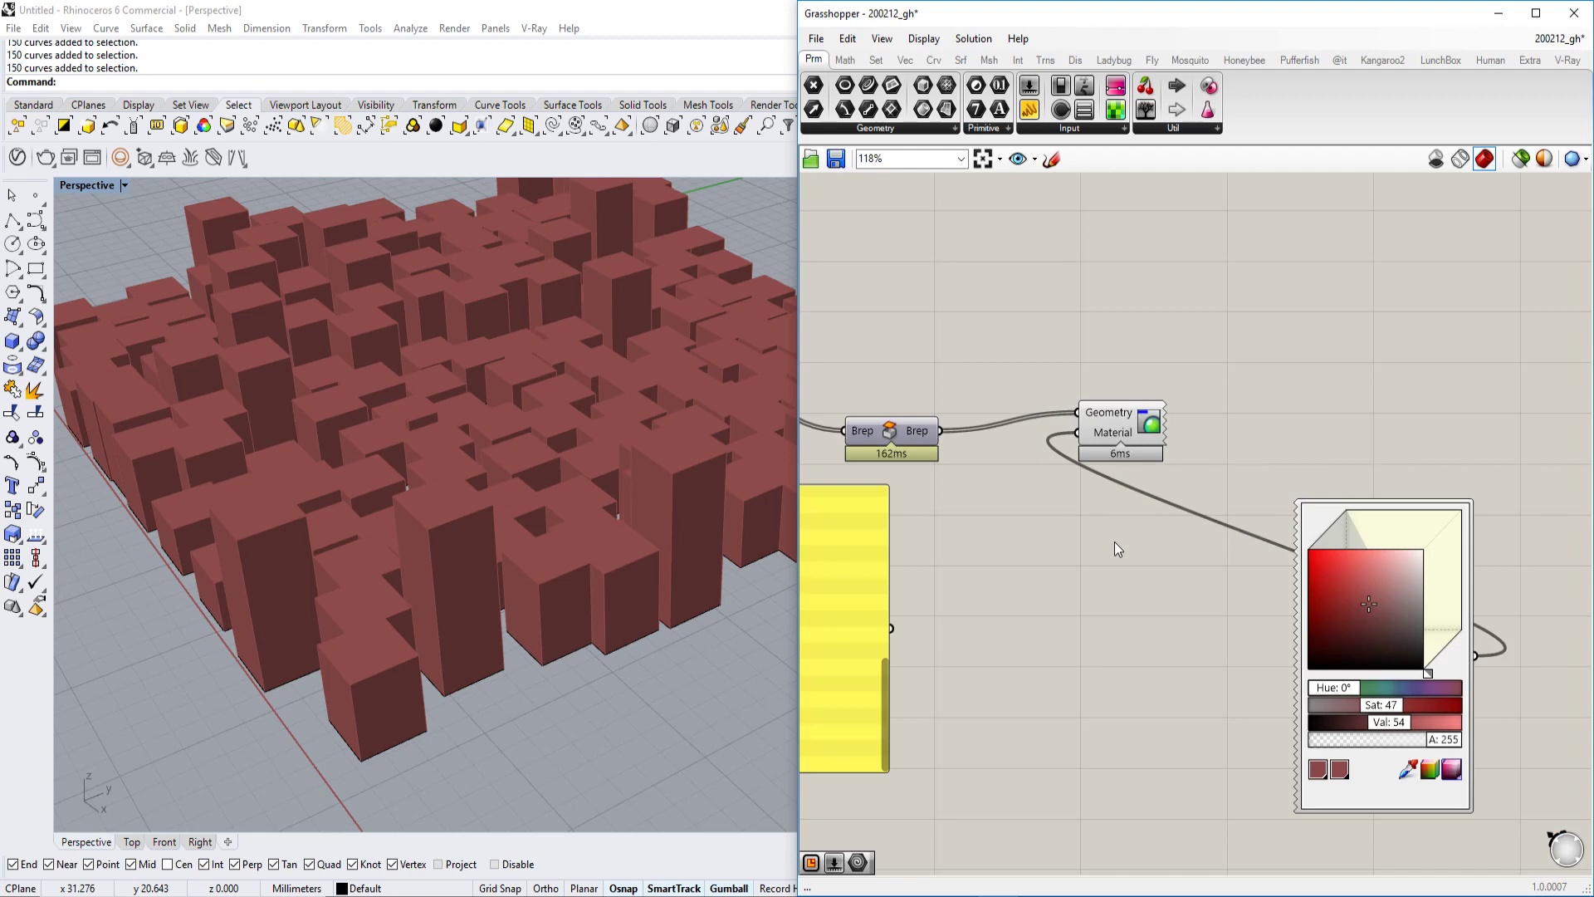
{"action": "scroll", "coordinate": [1114, 541], "scroll_direction": "down", "scroll_amount": 4}
{"action": "right_click_drag", "start_coordinate": [862, 414], "coordinate": [1094, 417]}
{"action": "scroll", "coordinate": [1095, 417], "scroll_direction": "up", "scroll_amount": 3}
{"action": "scroll", "coordinate": [1157, 420], "scroll_direction": "up", "scroll_amount": 4}
{"action": "scroll", "coordinate": [1353, 466], "scroll_direction": "down", "scroll_amount": 4}
{"action": "right_click_drag", "start_coordinate": [1441, 456], "coordinate": [1254, 440]}
{"action": "scroll", "coordinate": [1254, 440], "scroll_direction": "down", "scroll_amount": 3}
{"action": "right_click_drag", "start_coordinate": [1476, 441], "coordinate": [1006, 377]}
{"action": "scroll", "coordinate": [1445, 525], "scroll_direction": "up", "scroll_amount": 3}
{"action": "left_click", "coordinate": [1463, 508]}
{"action": "middle_click", "coordinate": [1464, 506]}
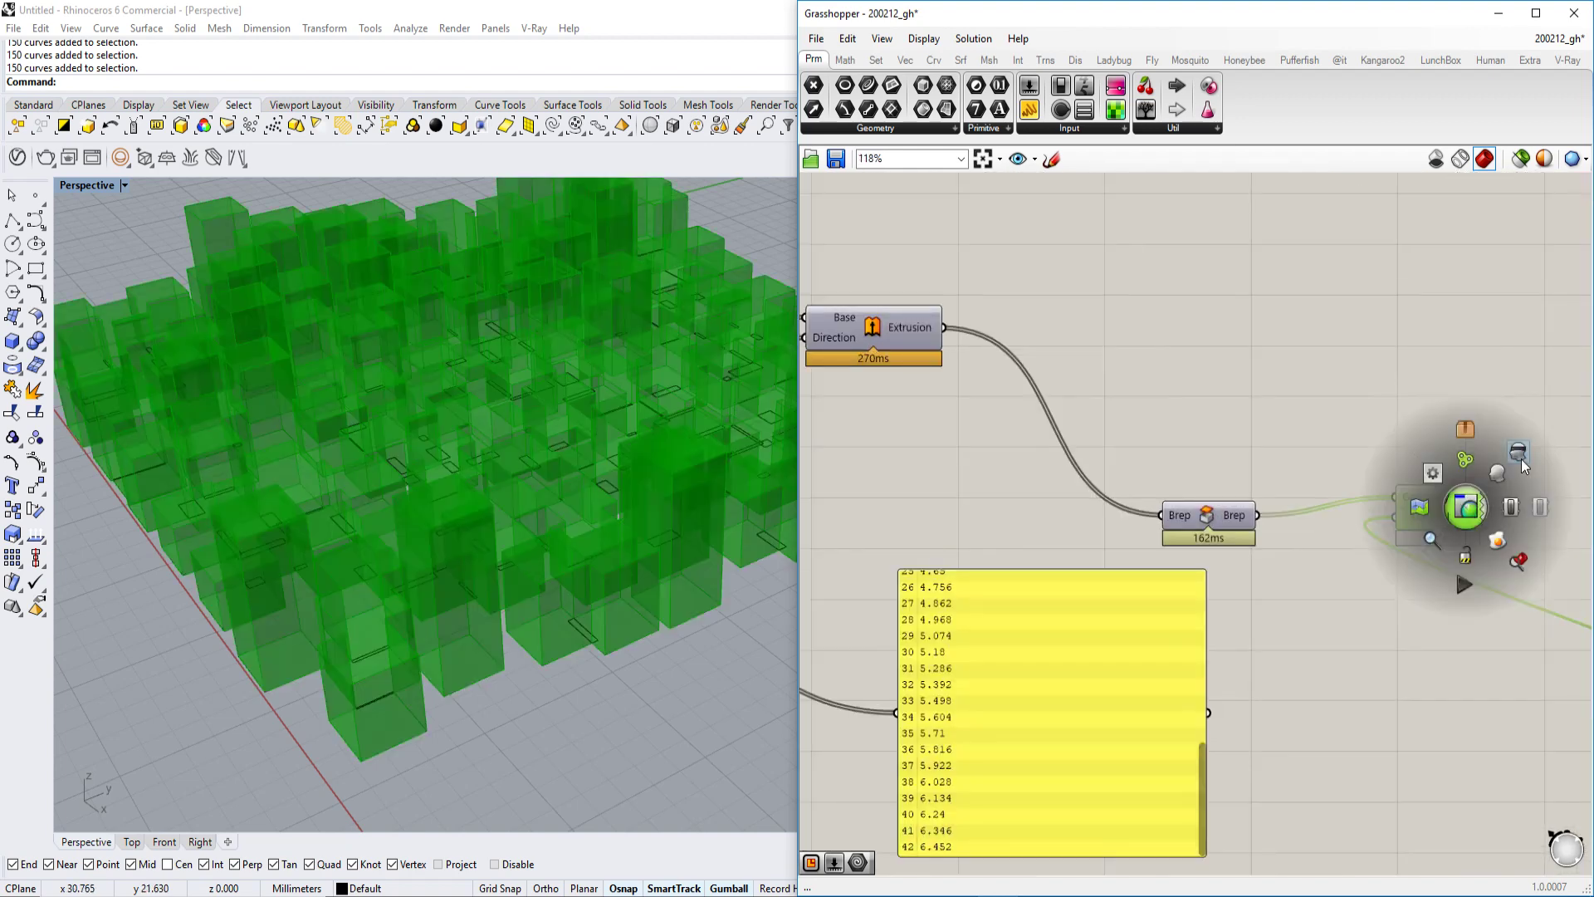
{"action": "left_click", "coordinate": [1520, 456]}
- Add a Rectangle component in the empty canvas area below the Series component's number sliders
{"action": "right_click_drag", "start_coordinate": [495, 590], "coordinate": [489, 530]}
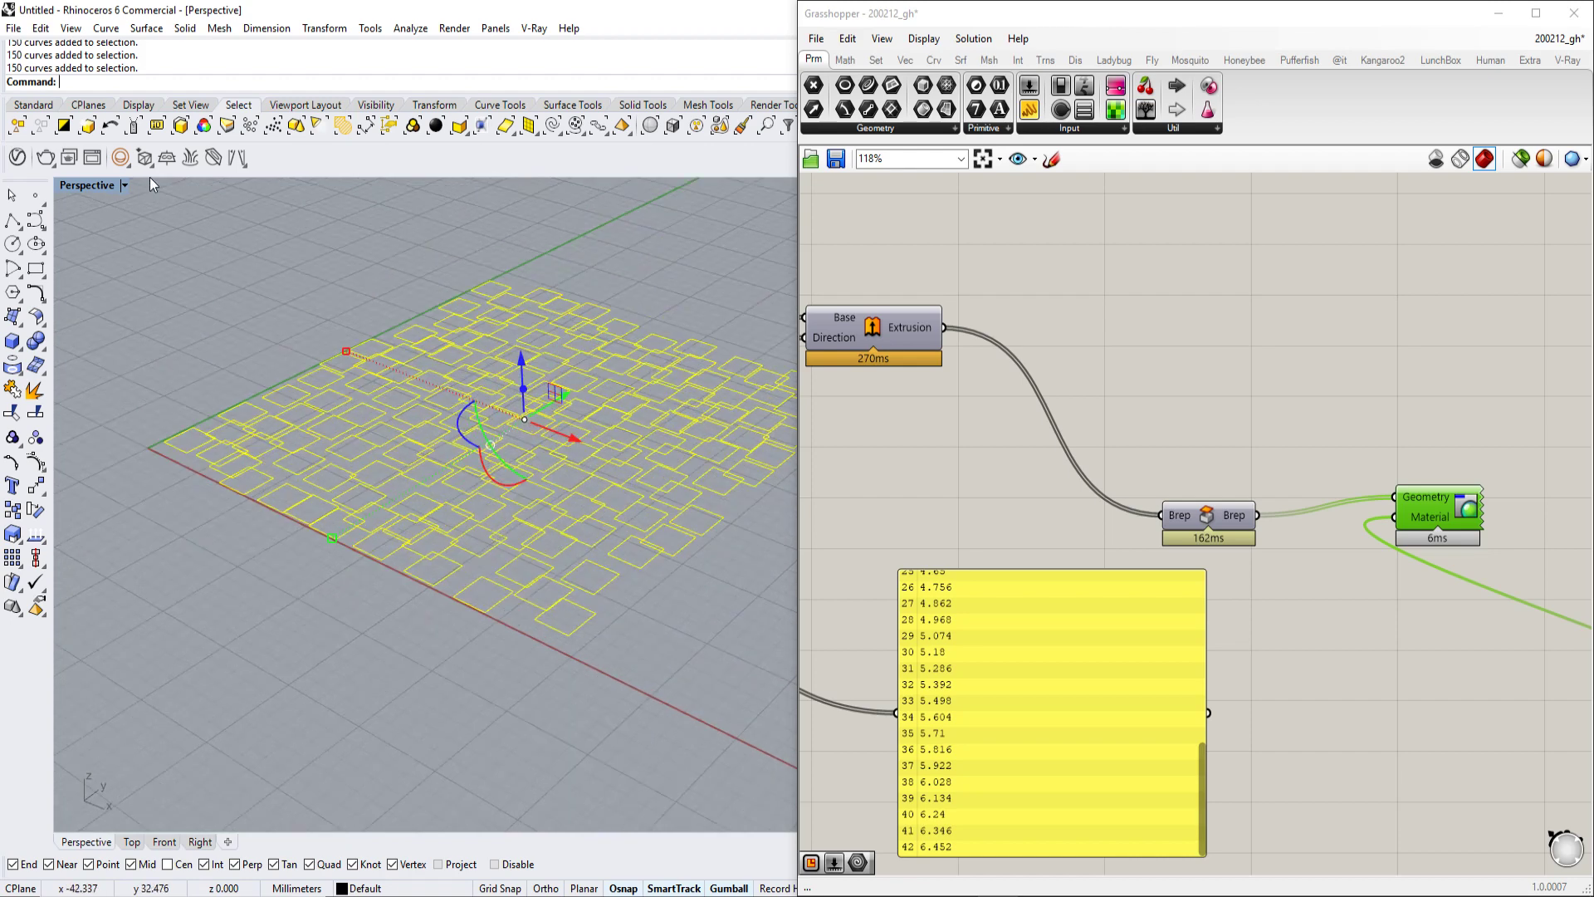
{"action": "right_click_drag", "start_coordinate": [324, 333], "coordinate": [542, 437]}
{"action": "scroll", "coordinate": [1021, 423], "scroll_direction": "down", "scroll_amount": 4}
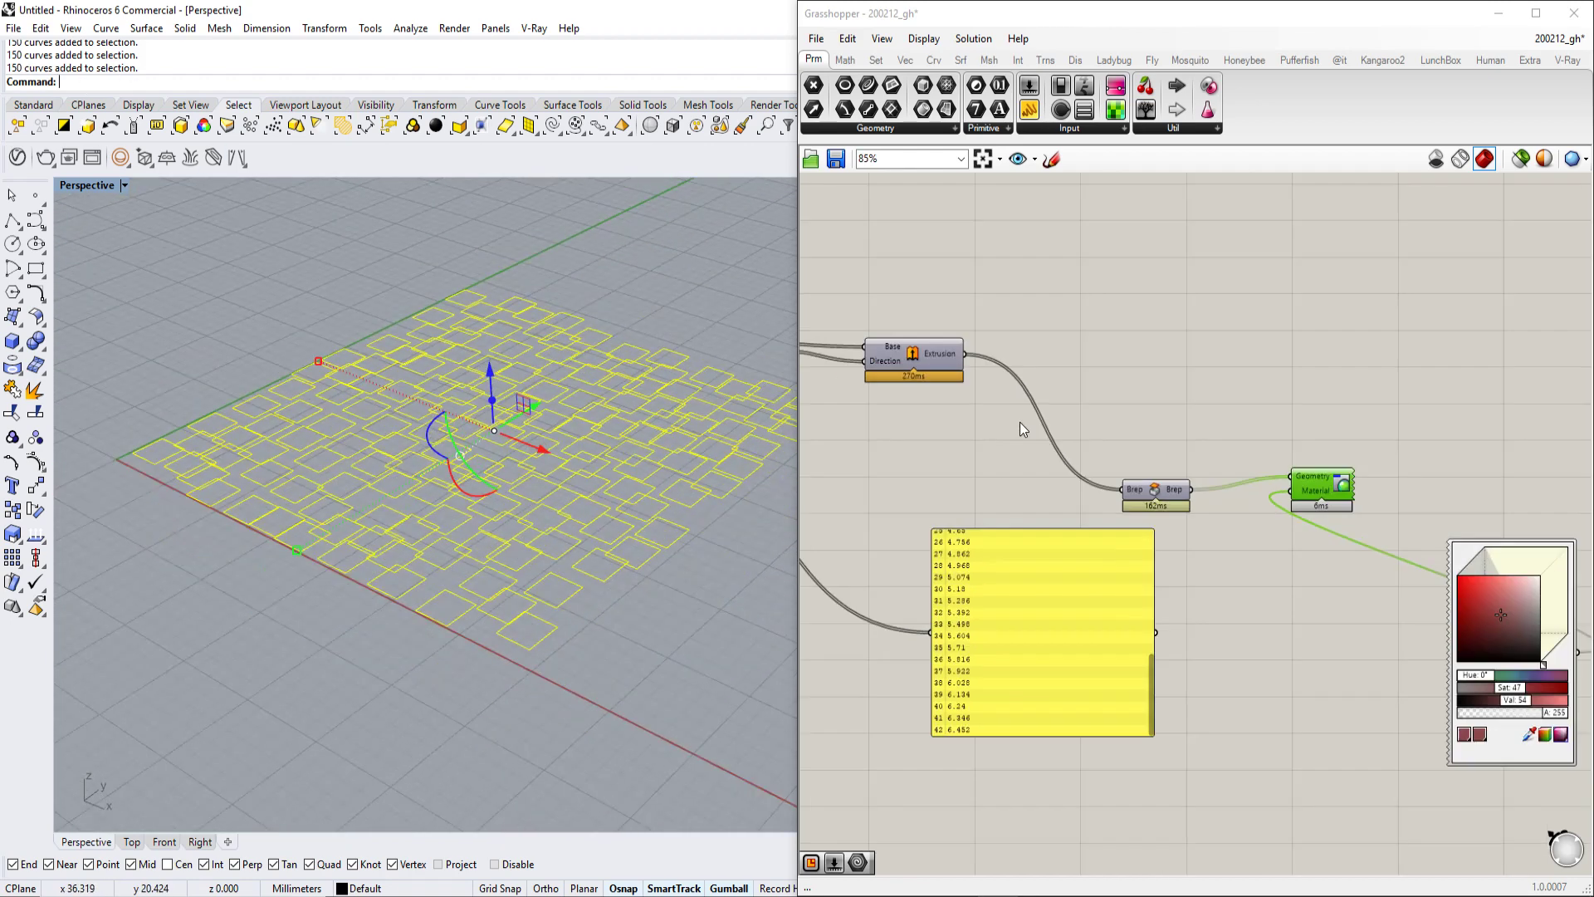
{"action": "right_click_drag", "start_coordinate": [1021, 423], "coordinate": [1578, 506]}
{"action": "scroll", "coordinate": [1194, 457], "scroll_direction": "up", "scroll_amount": 4}
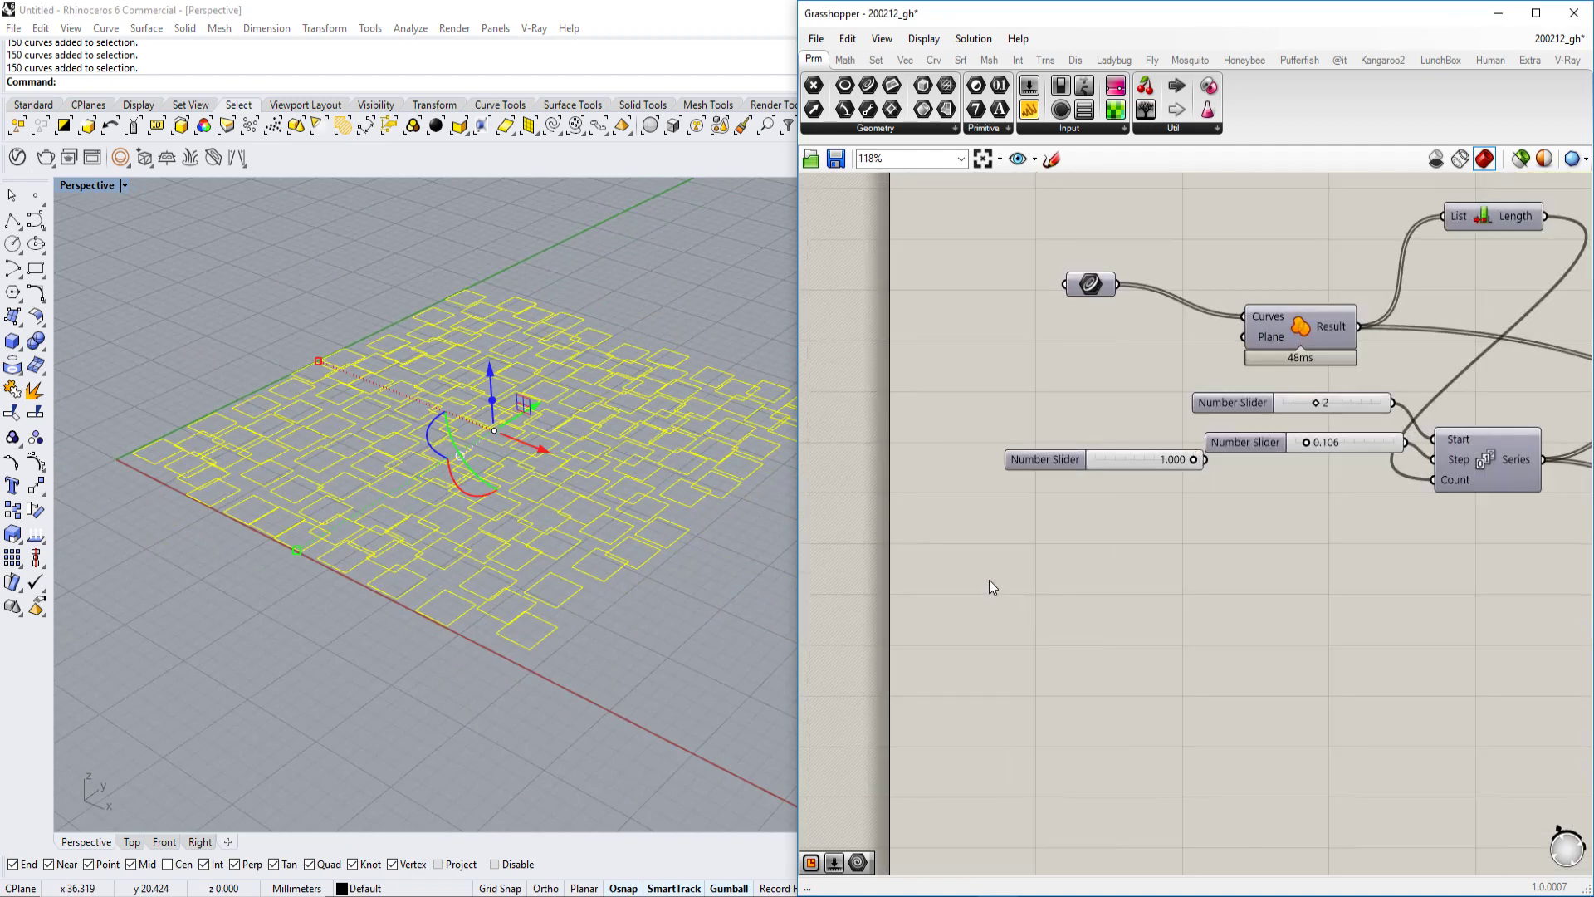
{"action": "double_click", "coordinate": [1062, 655]}
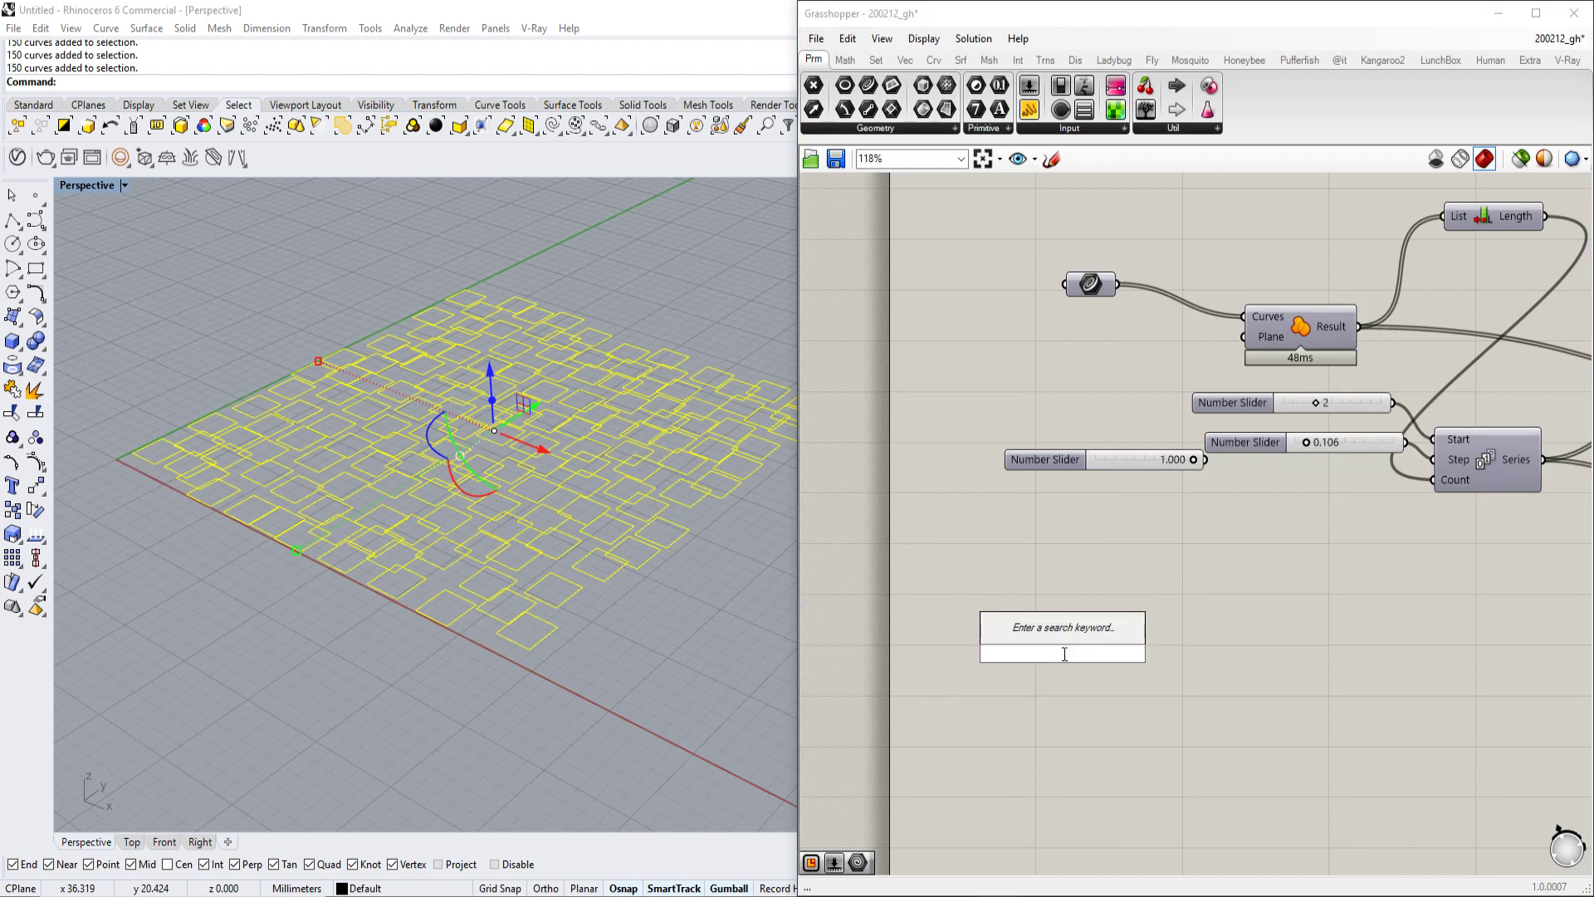
{"action": "type", "text": "rect"}
{"action": "key", "text": "Return"}
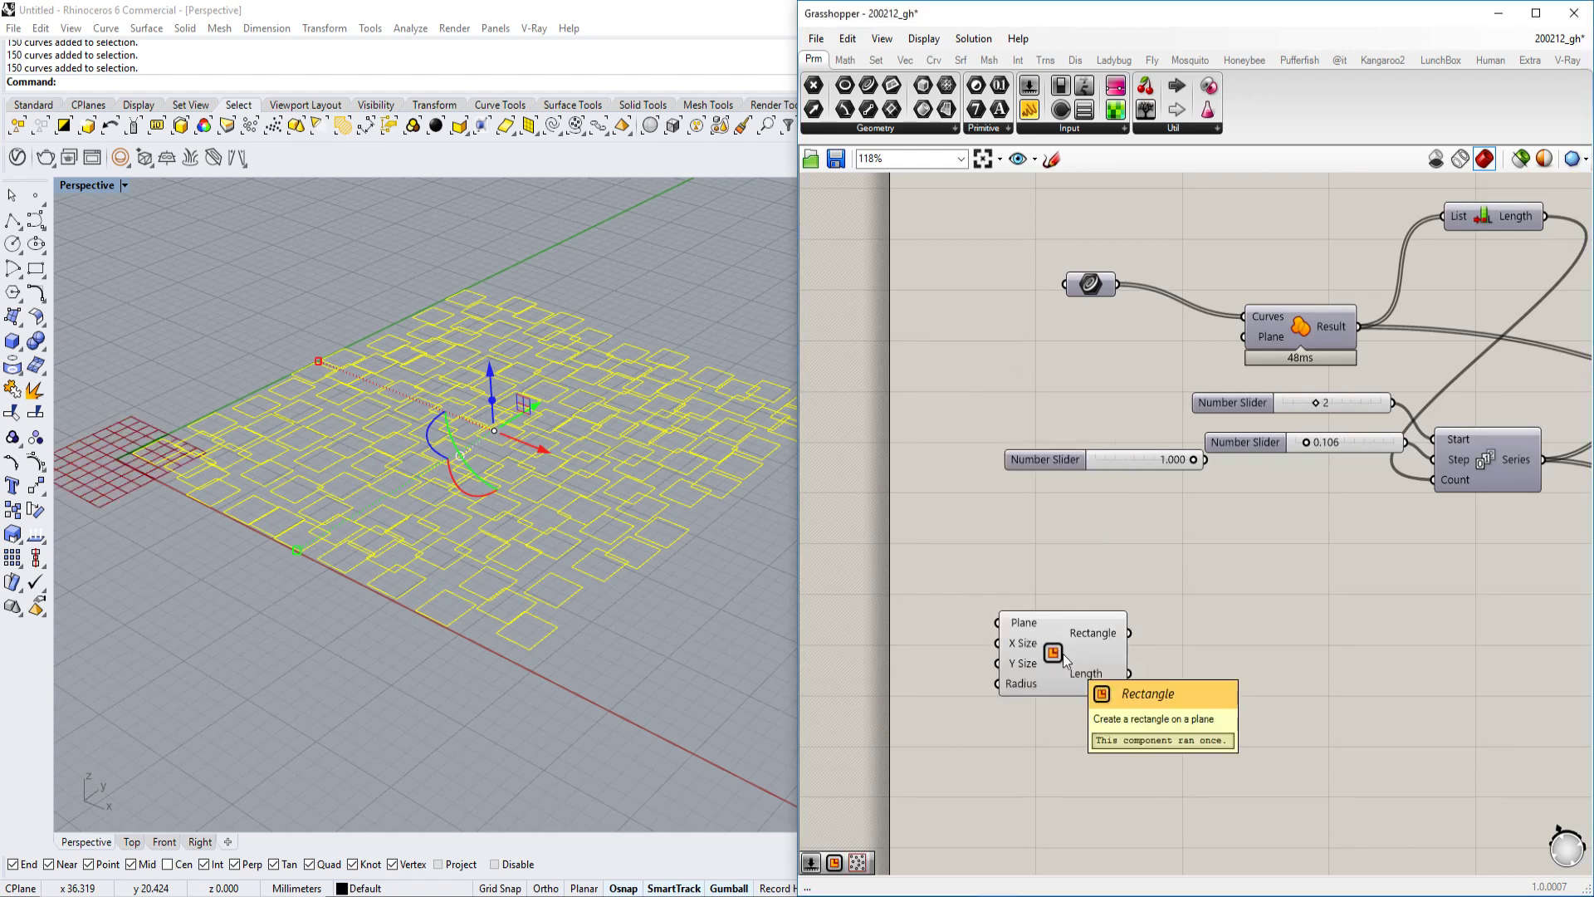
- Add a Populate 2D component and place it below and beside the Rectangle component
{"action": "right_click_drag", "start_coordinate": [1063, 654], "coordinate": [985, 463]}
{"action": "double_click", "coordinate": [1127, 687]}
{"action": "type", "text": "pop"}
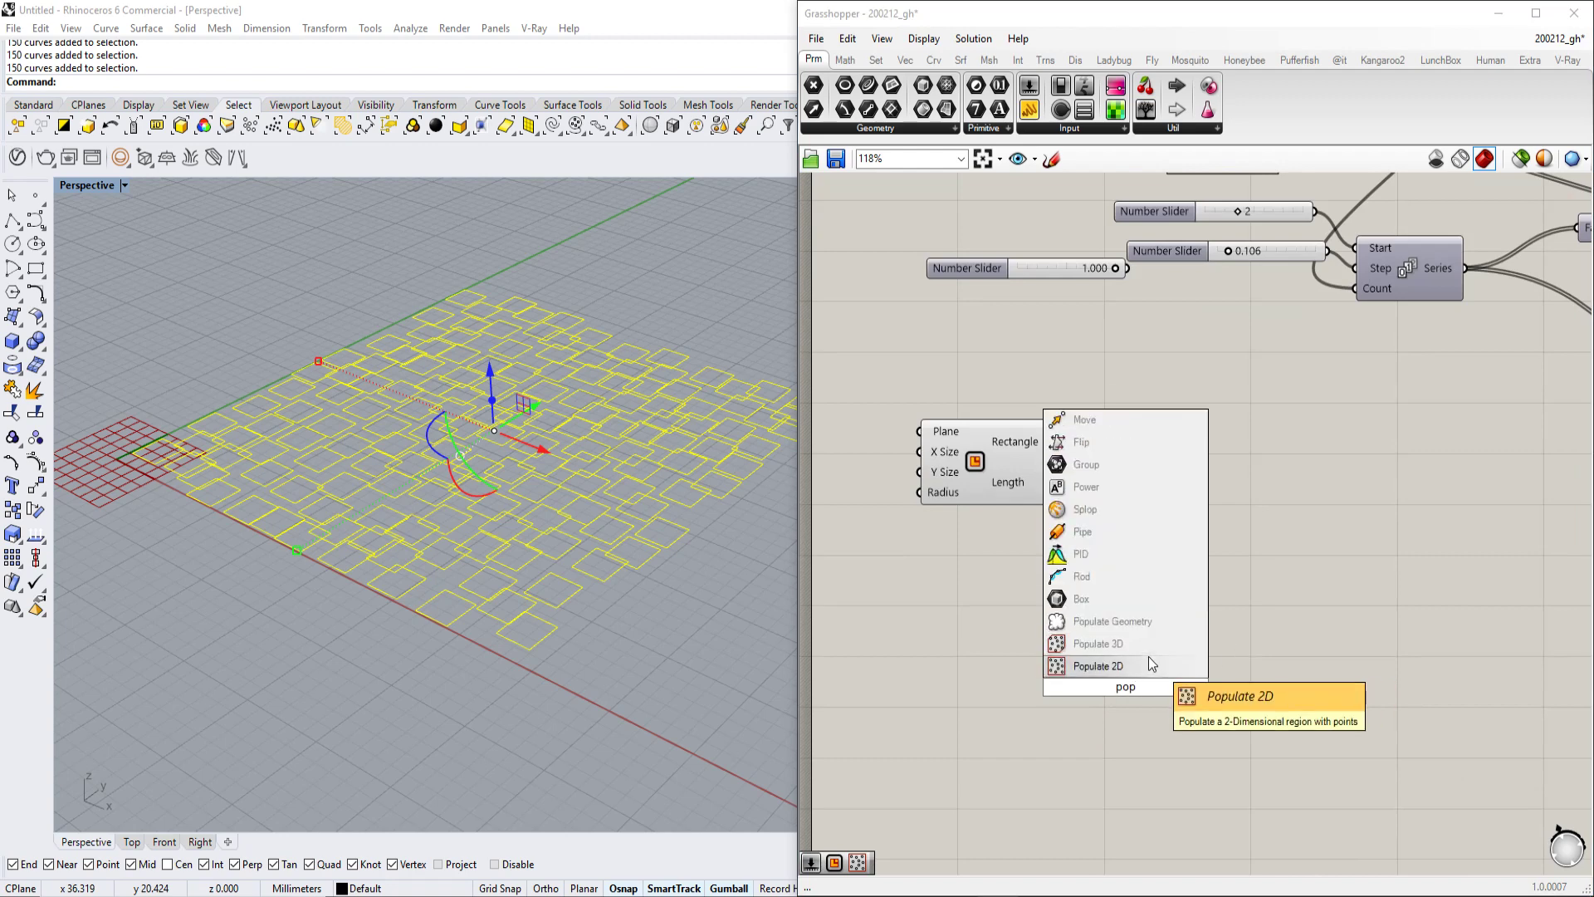
{"action": "left_click", "coordinate": [1148, 662]}
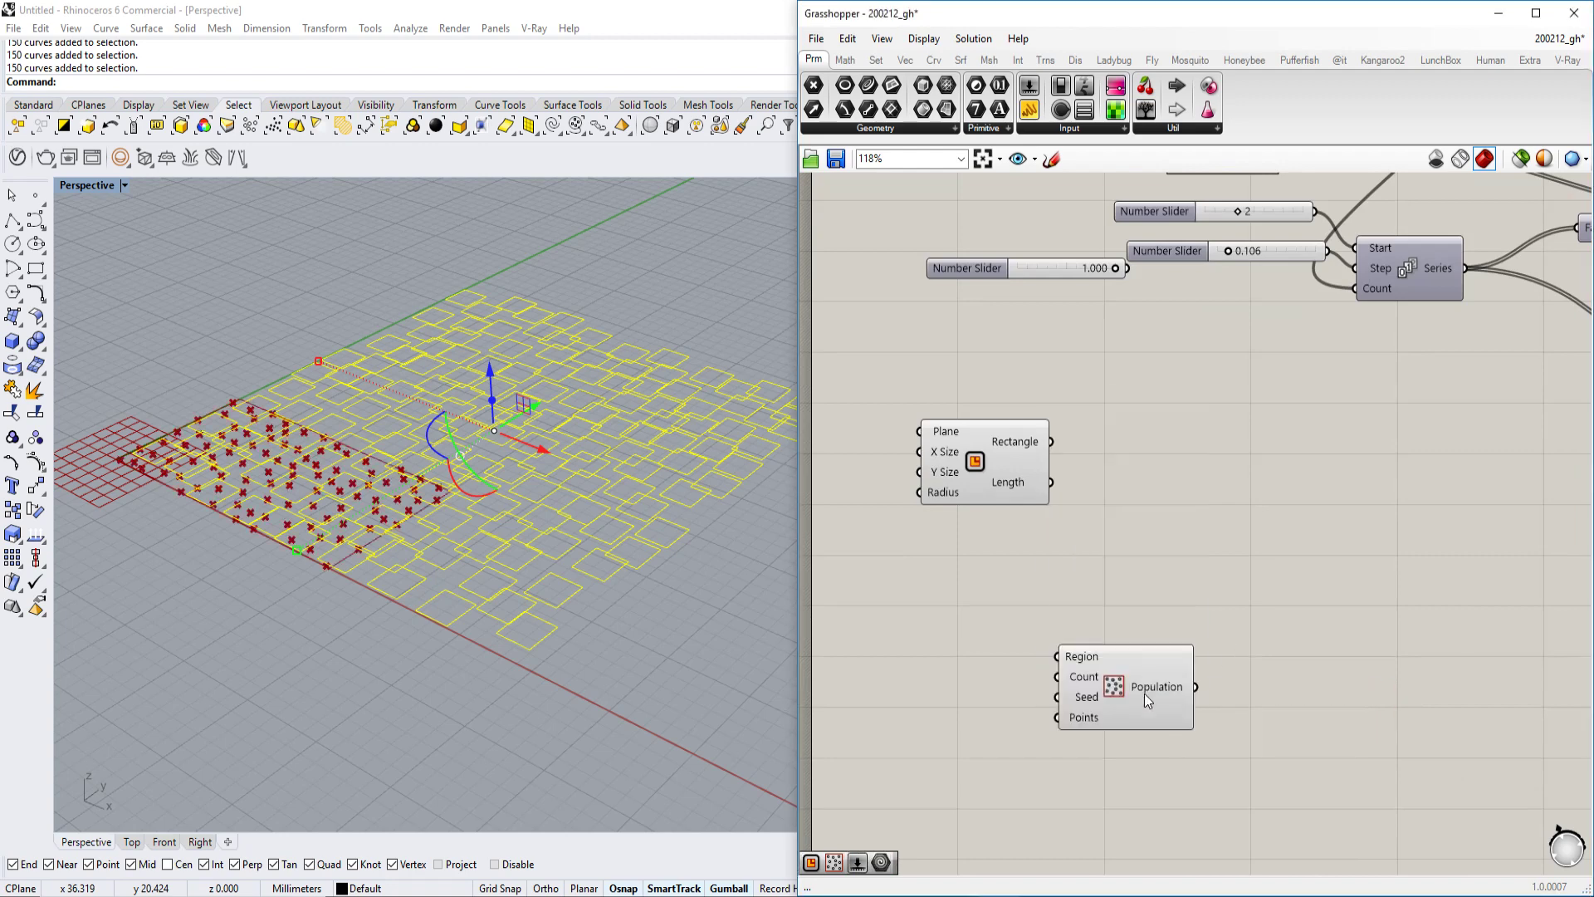
{"action": "left_click_drag", "start_coordinate": [1144, 695], "coordinate": [1222, 575]}
- Turn off the Populate 2D component's preview and move it farther away from the Rectangle component
{"action": "right_click", "coordinate": [1190, 585]}
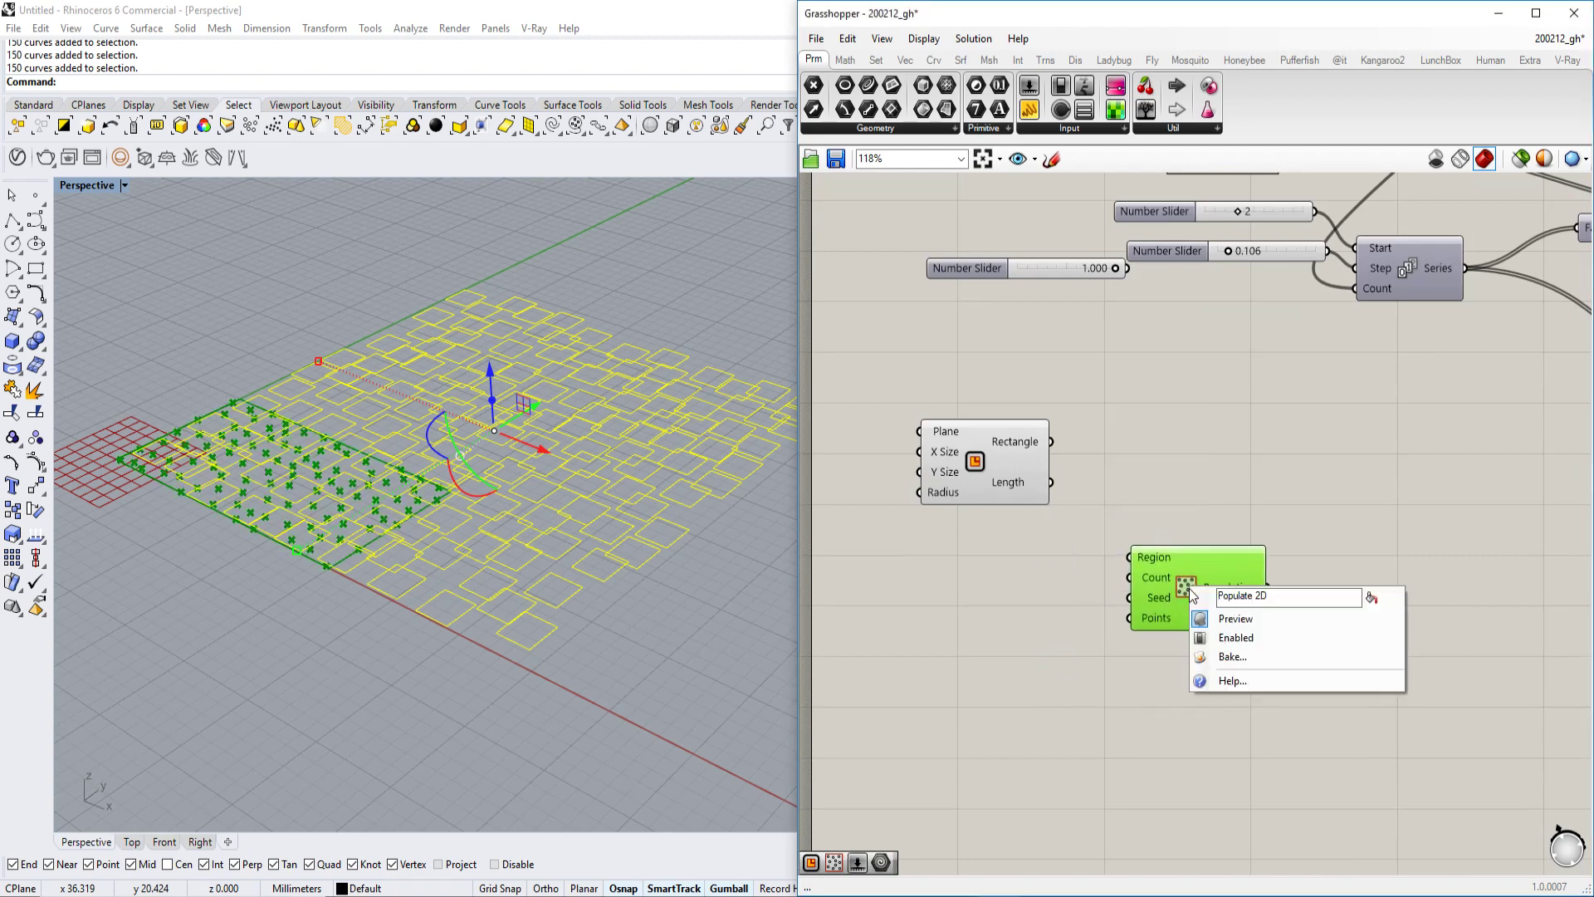
{"action": "left_click", "coordinate": [1233, 619]}
{"action": "left_click_drag", "start_coordinate": [1212, 578], "coordinate": [1312, 661]}
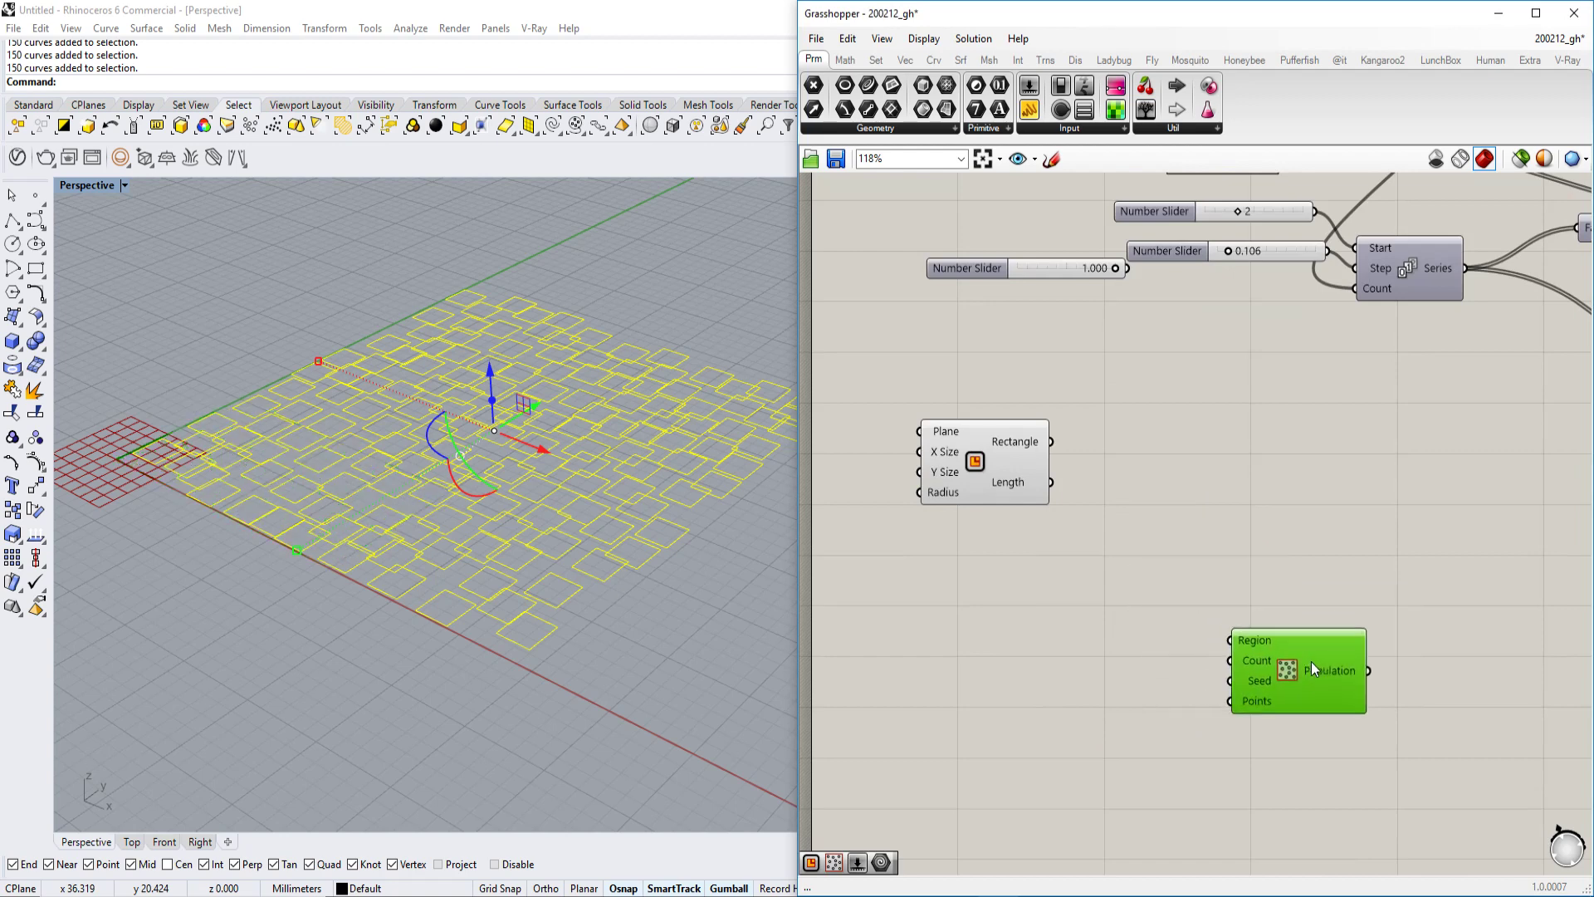
{"action": "left_click", "coordinate": [1187, 535]}
- Move the Rectangle component horizontally closer to the Populate 2D component
{"action": "left_click", "coordinate": [999, 442]}
{"action": "scroll", "coordinate": [985, 454], "scroll_direction": "up", "scroll_amount": 3}
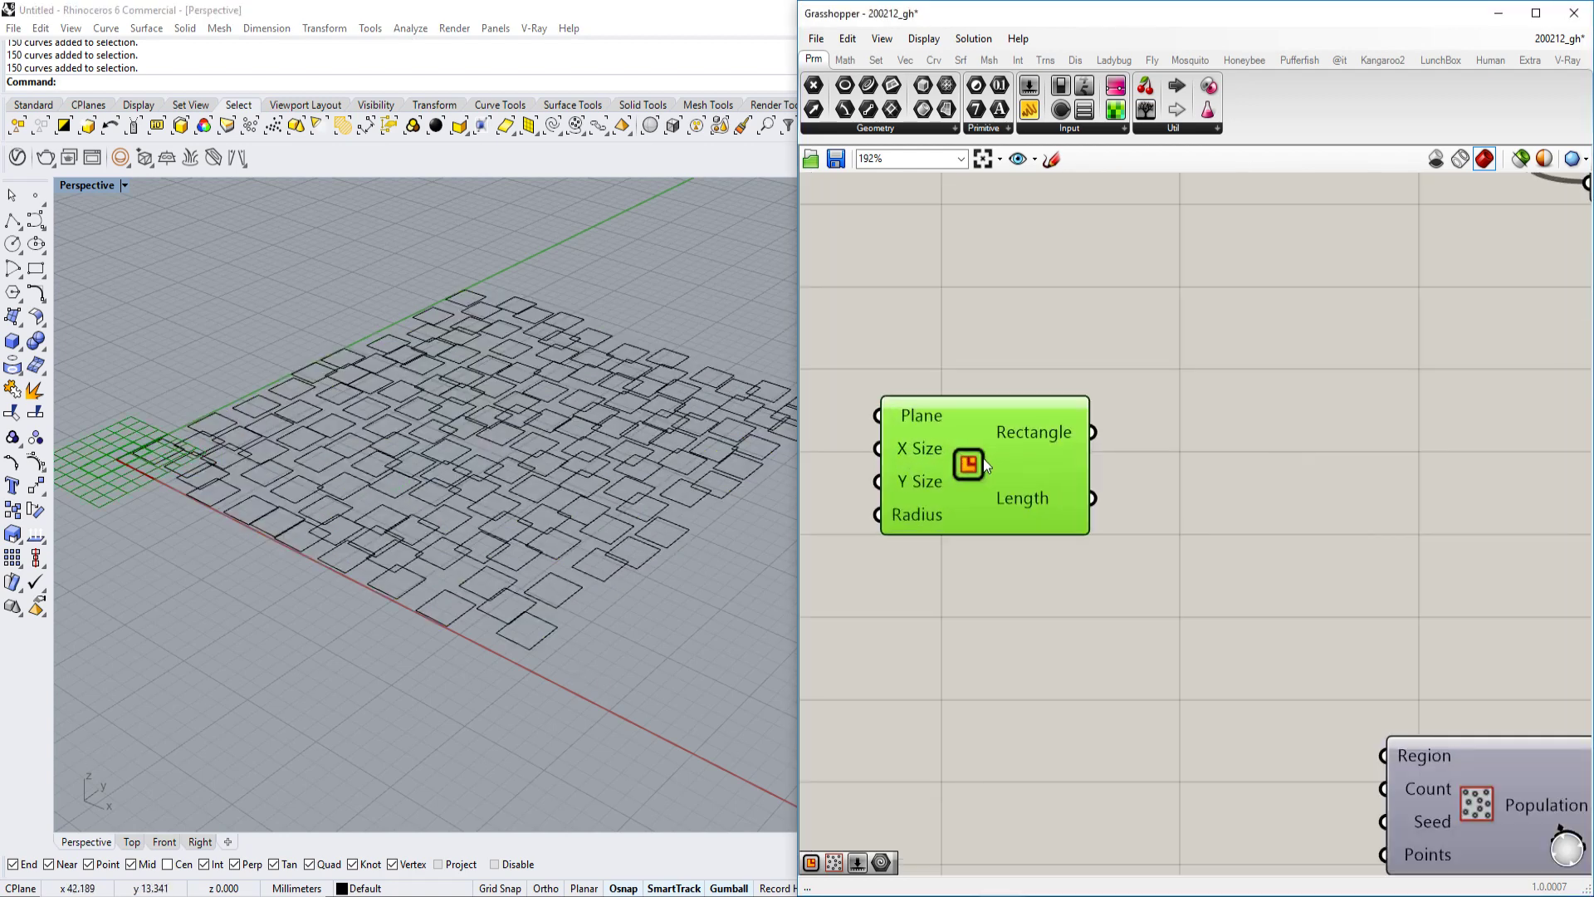
{"action": "left_click_drag", "start_coordinate": [985, 454], "coordinate": [1214, 441]}
{"action": "scroll", "coordinate": [1214, 441], "scroll_direction": "up", "scroll_amount": 2}
- Examine the Rectangle component's default plane and outline at the origin against the field of square curves
{"action": "right_click_drag", "start_coordinate": [182, 526], "coordinate": [426, 540], "text": "shift"}
{"action": "scroll", "coordinate": [459, 470], "scroll_direction": "up", "scroll_amount": 4}
{"action": "right_click_drag", "start_coordinate": [460, 470], "coordinate": [395, 525], "text": "shift"}
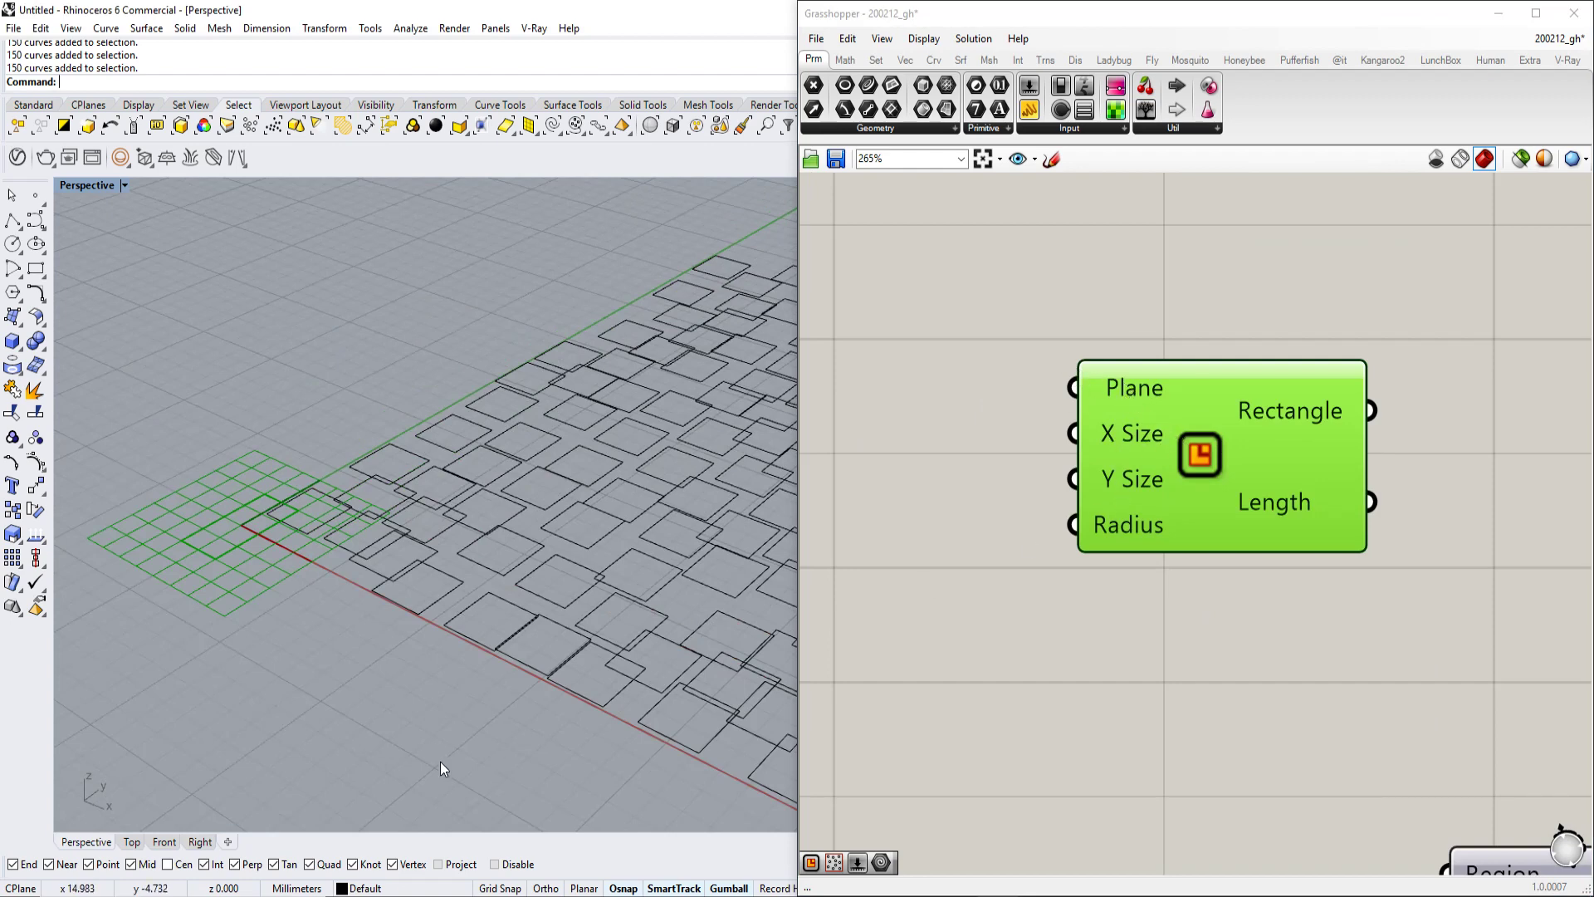
{"action": "right_click_drag", "start_coordinate": [440, 745], "coordinate": [427, 646]}
{"action": "scroll", "coordinate": [427, 646], "scroll_direction": "down", "scroll_amount": 4}
{"action": "left_click", "coordinate": [1527, 385]}
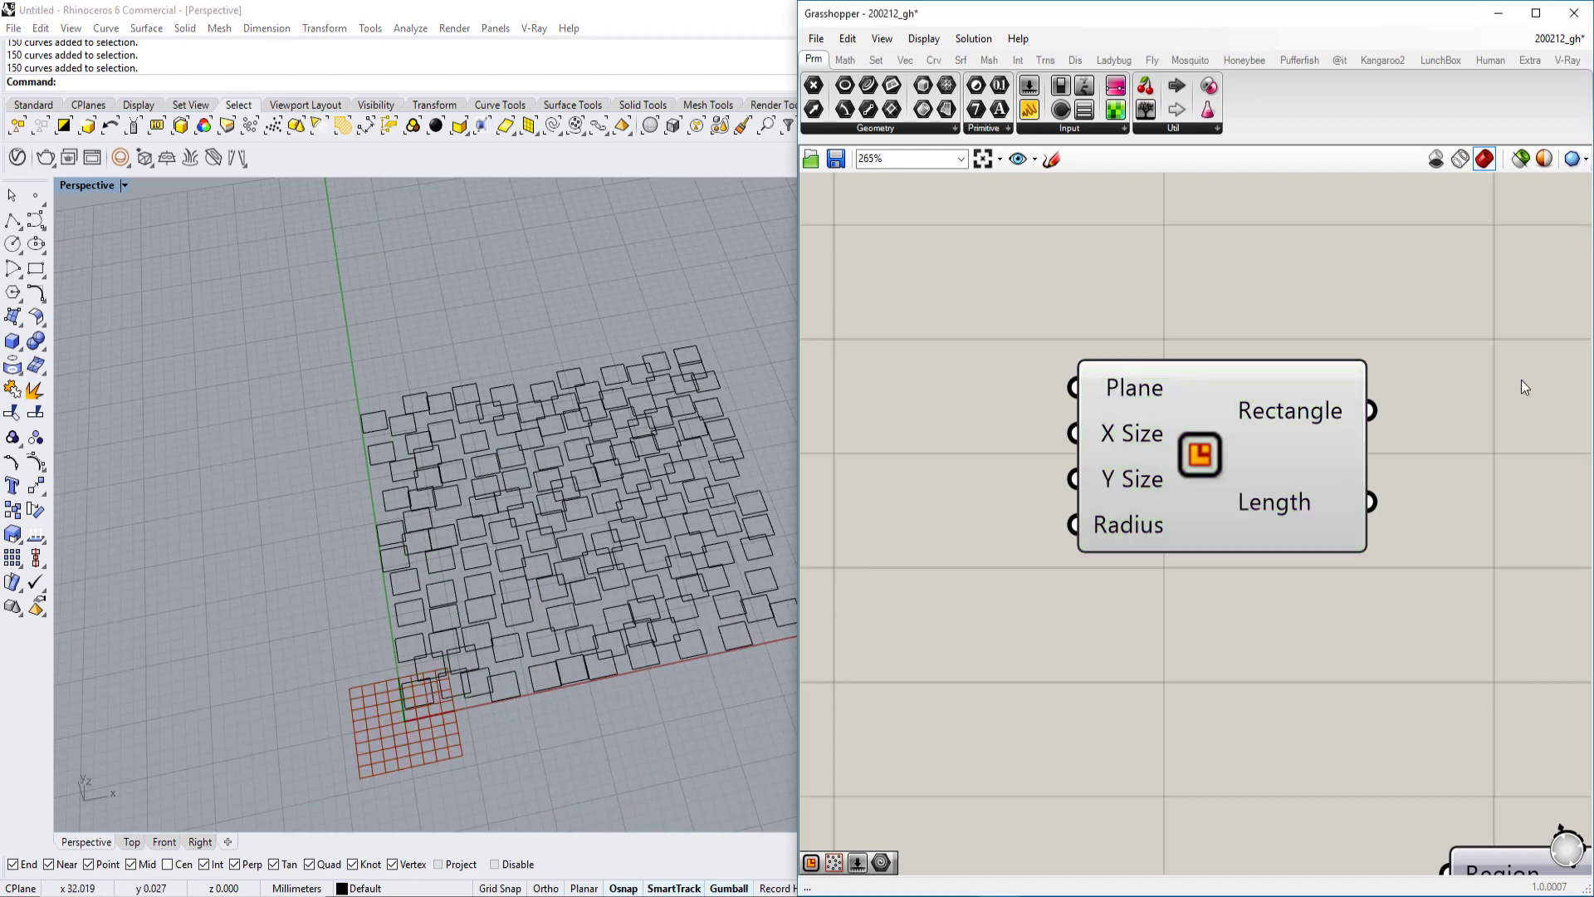
{"action": "scroll", "coordinate": [445, 710], "scroll_direction": "up", "scroll_amount": 10}
{"action": "scroll", "coordinate": [432, 714], "scroll_direction": "down", "scroll_amount": 3}
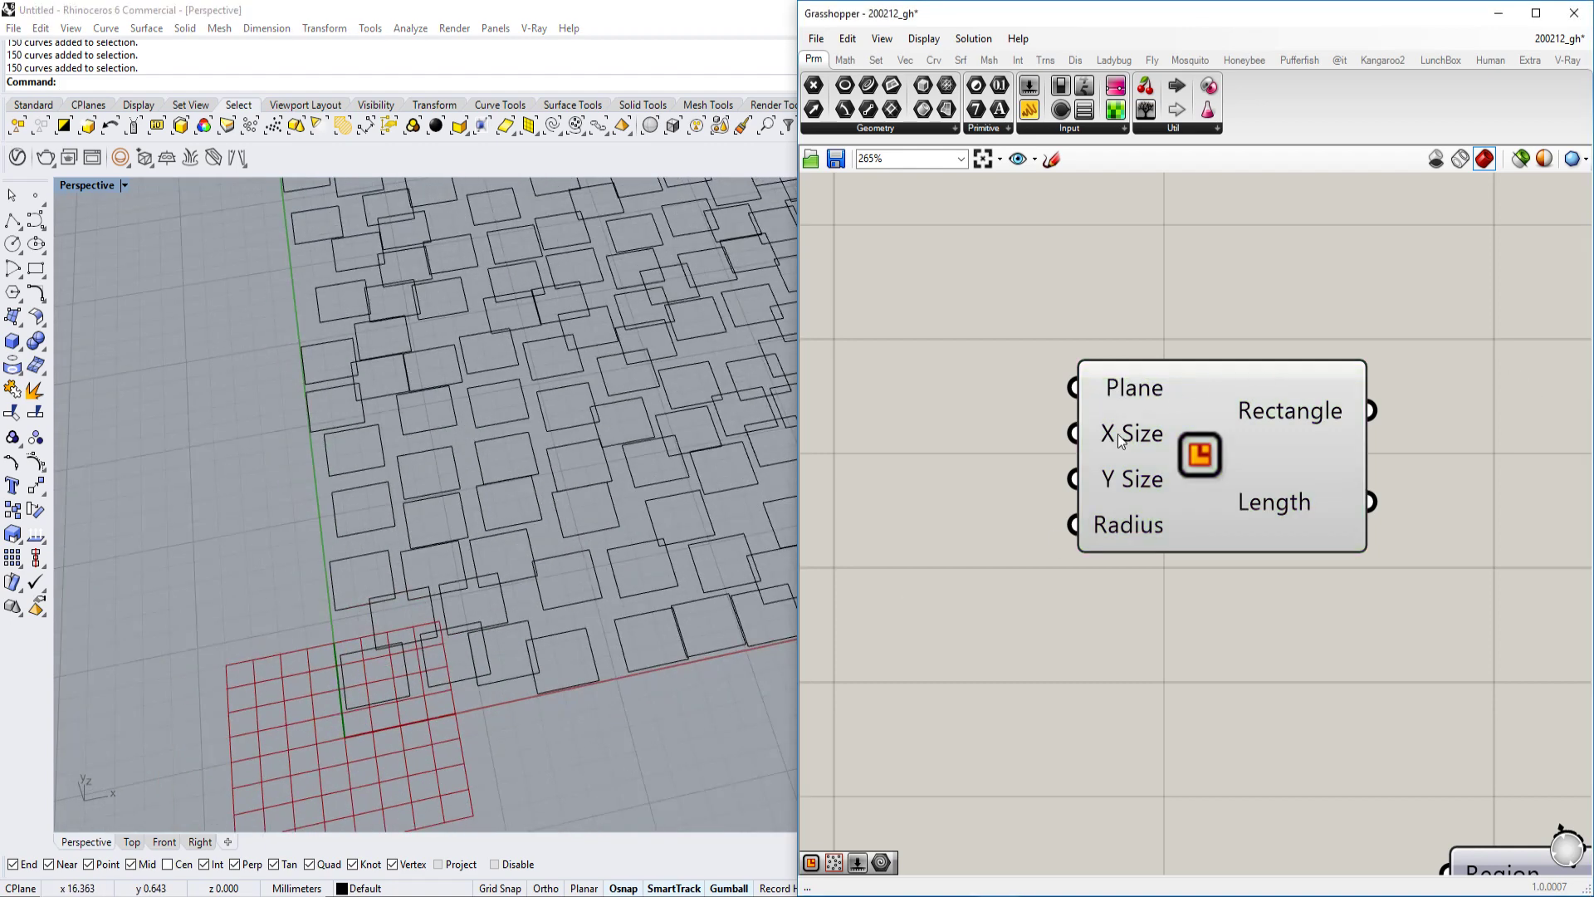
{"action": "right_click_drag", "start_coordinate": [627, 680], "coordinate": [388, 648], "text": "shift"}
{"action": "scroll", "coordinate": [425, 635], "scroll_direction": "down", "scroll_amount": 4}
{"action": "scroll", "coordinate": [404, 613], "scroll_direction": "down", "scroll_amount": 2}
{"action": "right_click_drag", "start_coordinate": [499, 608], "coordinate": [553, 554], "text": "shift"}
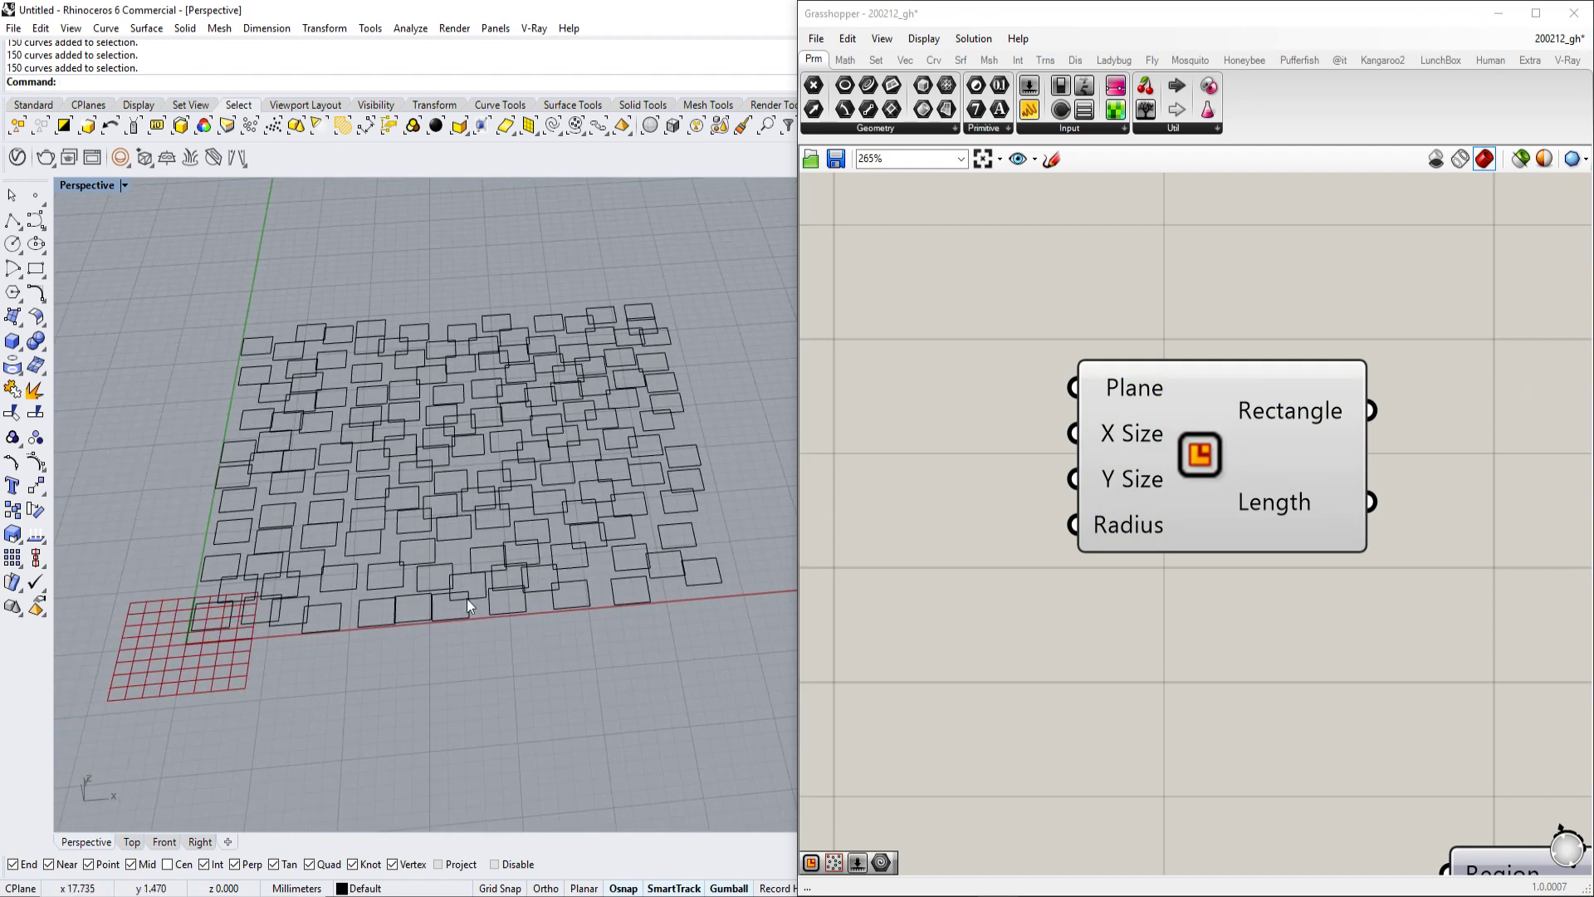
{"action": "scroll", "coordinate": [424, 405], "scroll_direction": "down", "scroll_amount": 8}
{"action": "scroll", "coordinate": [417, 409], "scroll_direction": "up", "scroll_amount": 8}
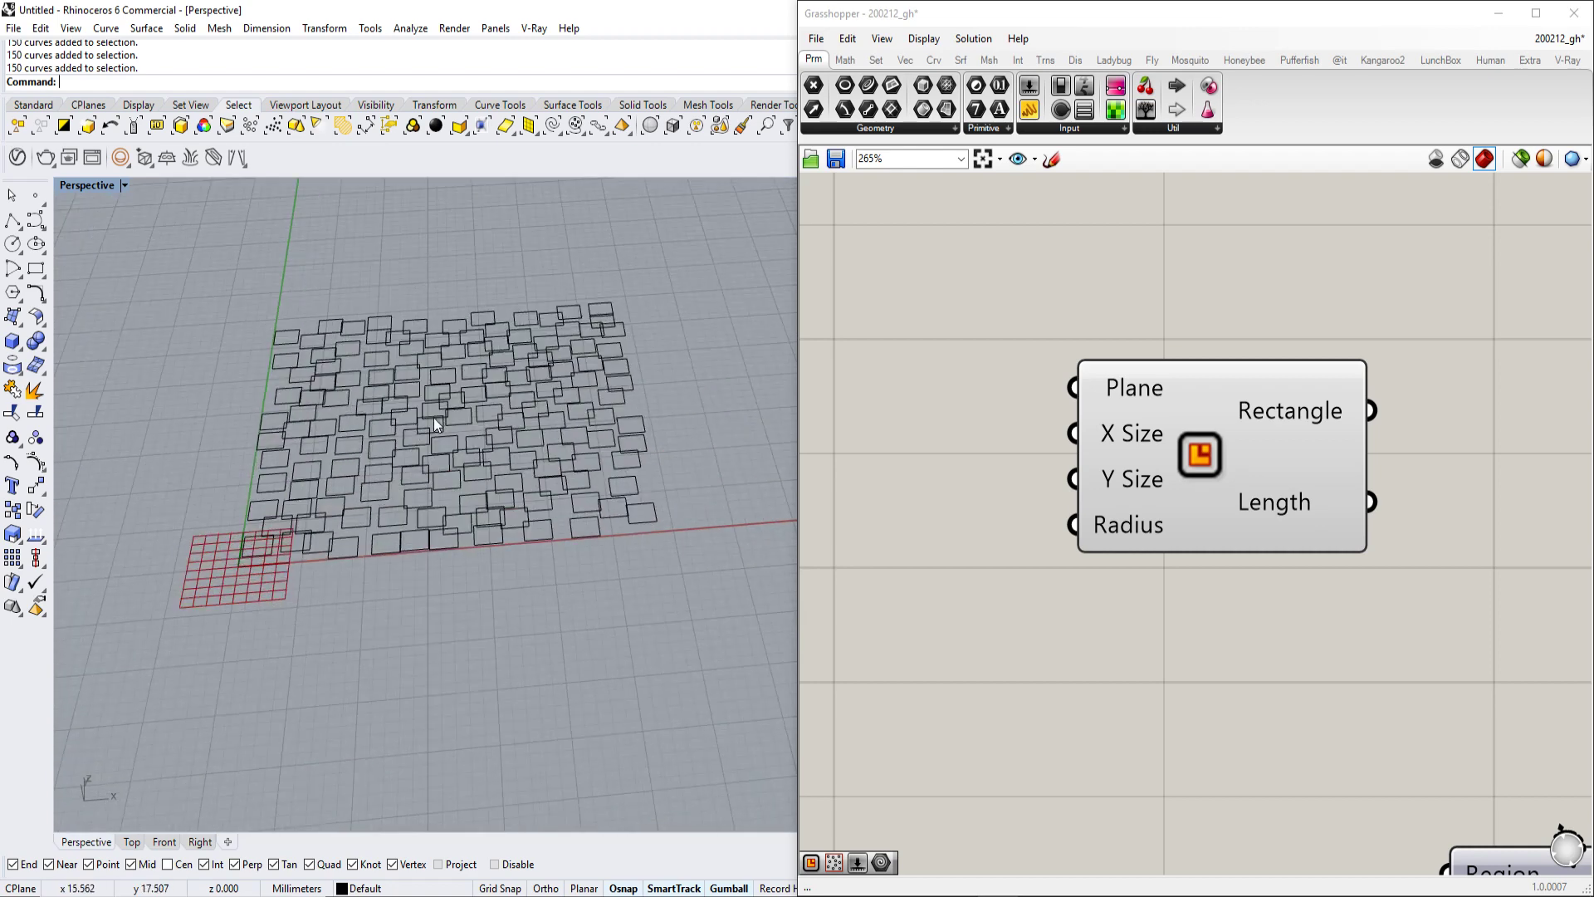
{"action": "scroll", "coordinate": [1197, 431], "scroll_direction": "down", "scroll_amount": 2}
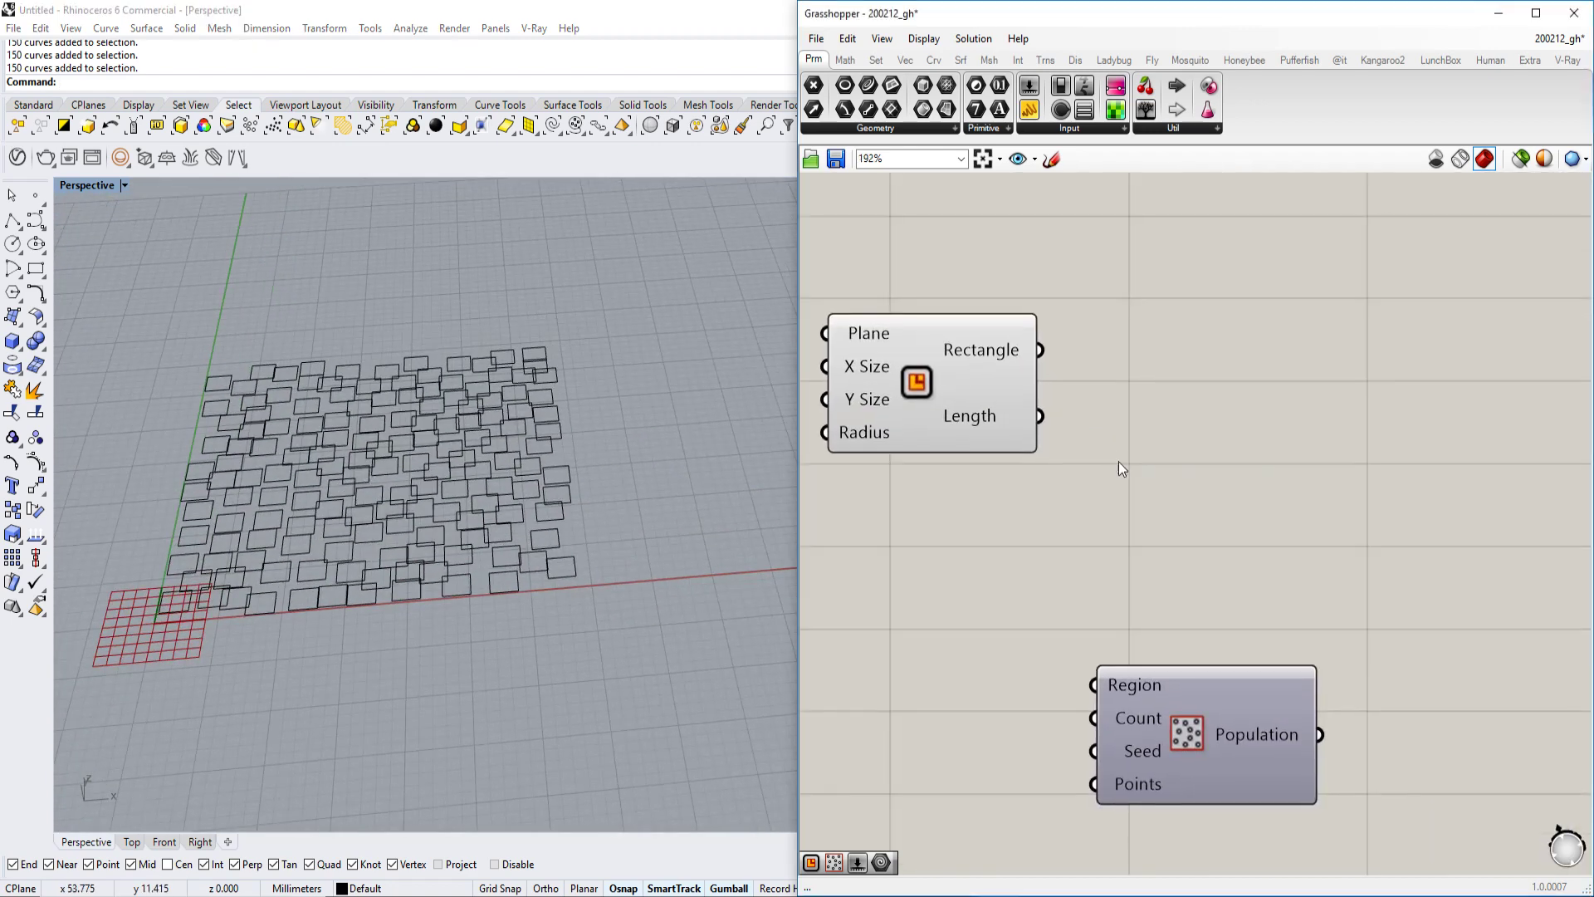
- Move the Populate 2D component closer beneath the Rectangle component and turn its preview back on
{"action": "left_click_drag", "start_coordinate": [1204, 750], "coordinate": [1029, 676]}
{"action": "scroll", "coordinate": [1174, 537], "scroll_direction": "up", "scroll_amount": 3}
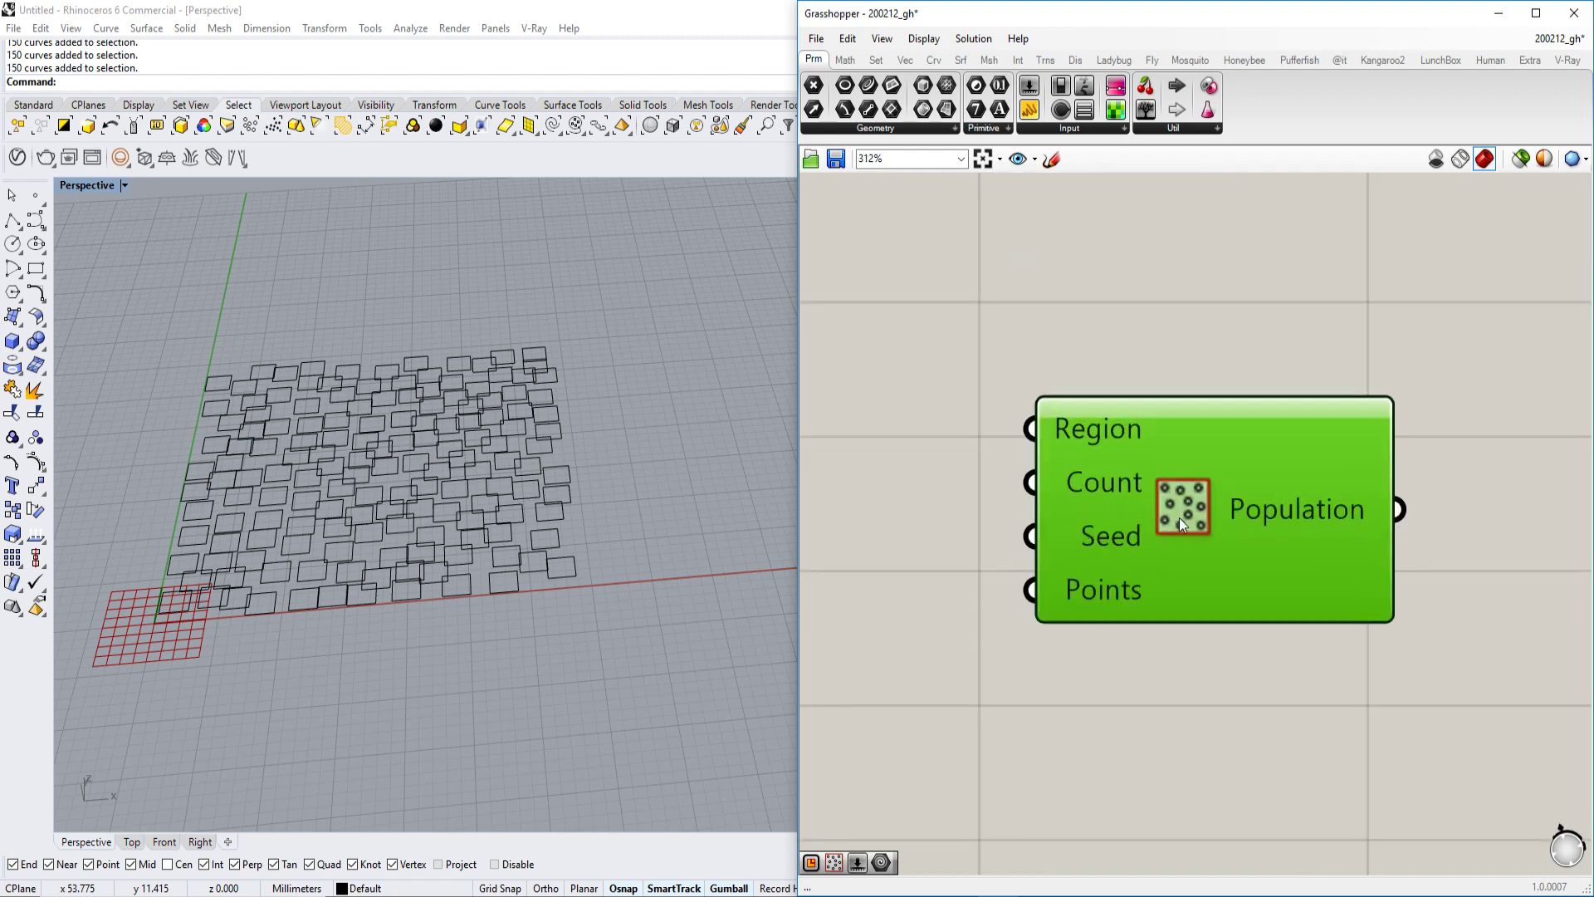
{"action": "right_click", "coordinate": [1179, 517]}
{"action": "left_click", "coordinate": [1232, 553]}
- Examine the default populated point region among the square curves, and select the Rectangle component to compare its geometry
{"action": "scroll", "coordinate": [400, 594], "scroll_direction": "up", "scroll_amount": 5}
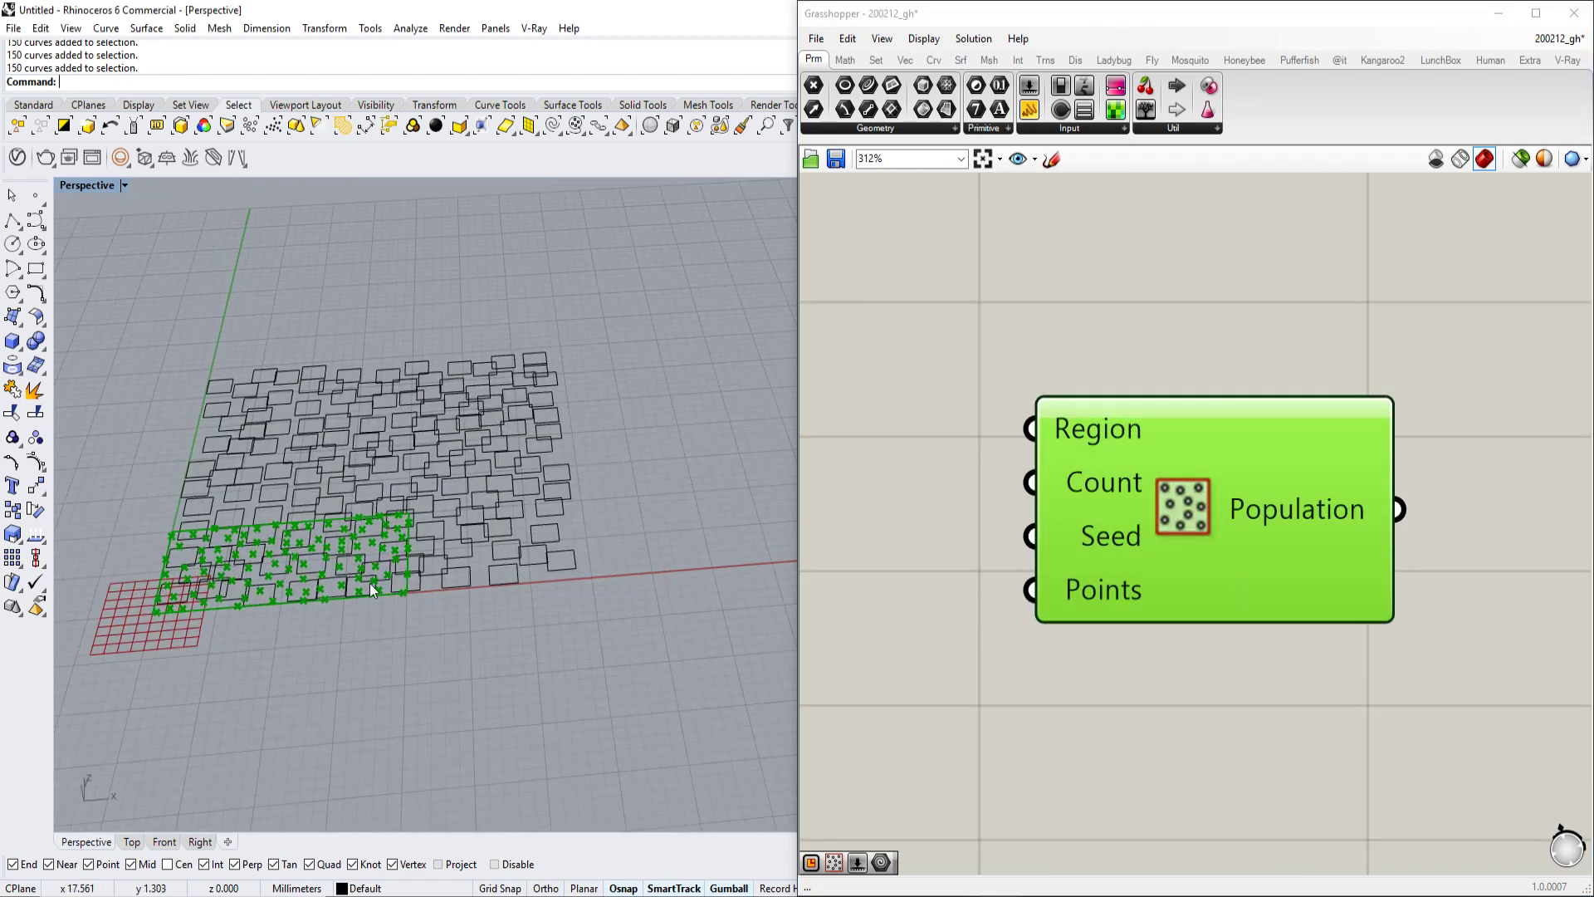
{"action": "scroll", "coordinate": [575, 401], "scroll_direction": "down", "scroll_amount": 5}
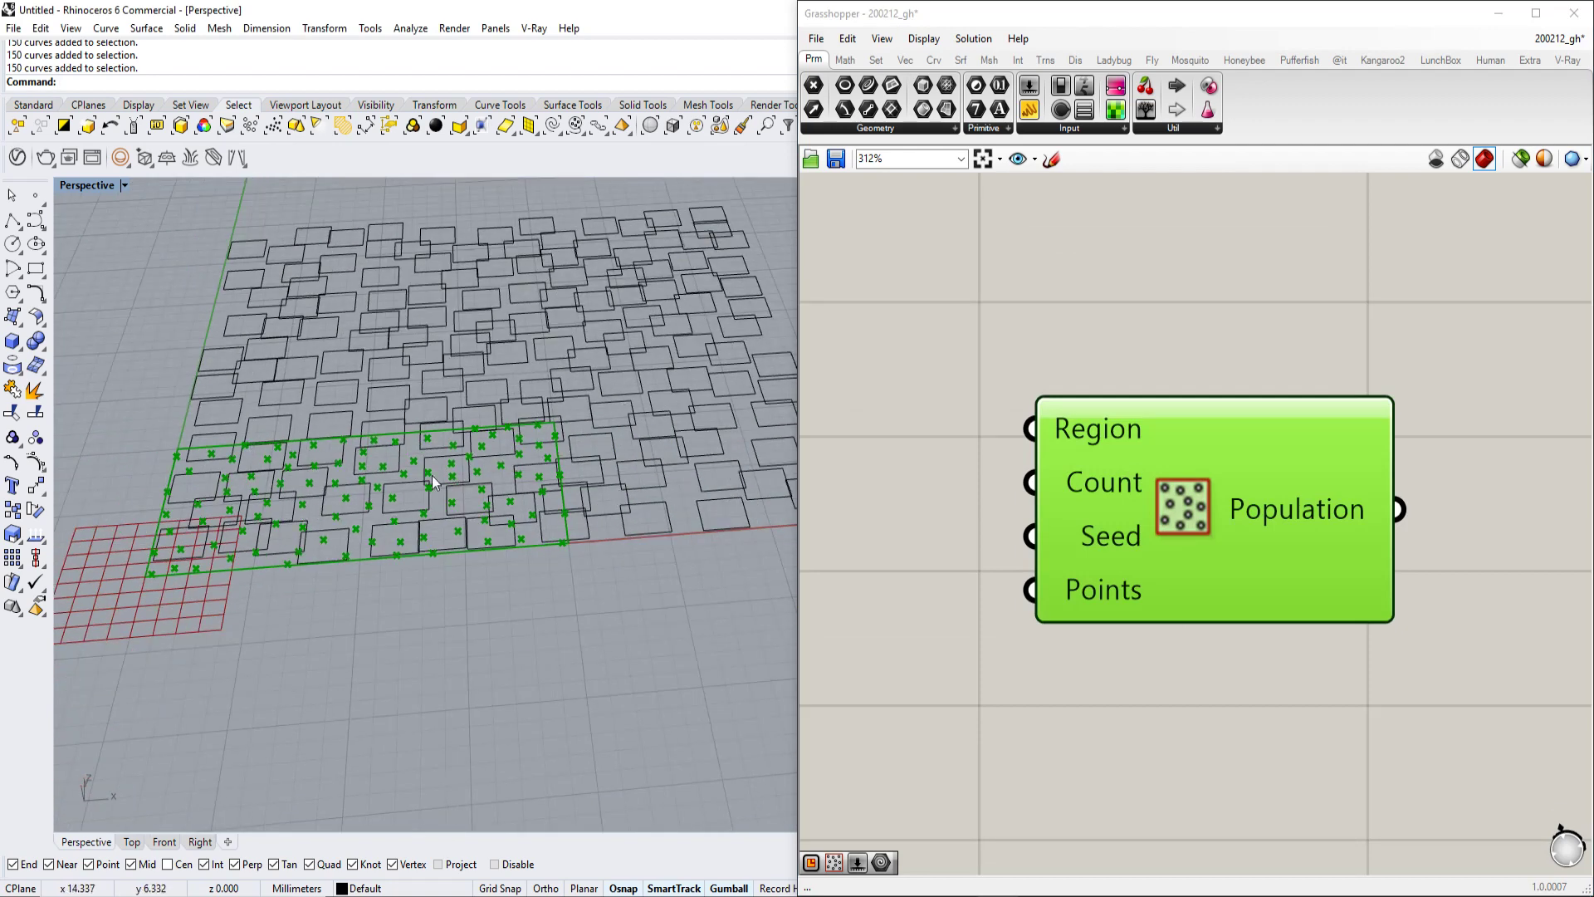
{"action": "scroll", "coordinate": [358, 511], "scroll_direction": "down", "scroll_amount": 4}
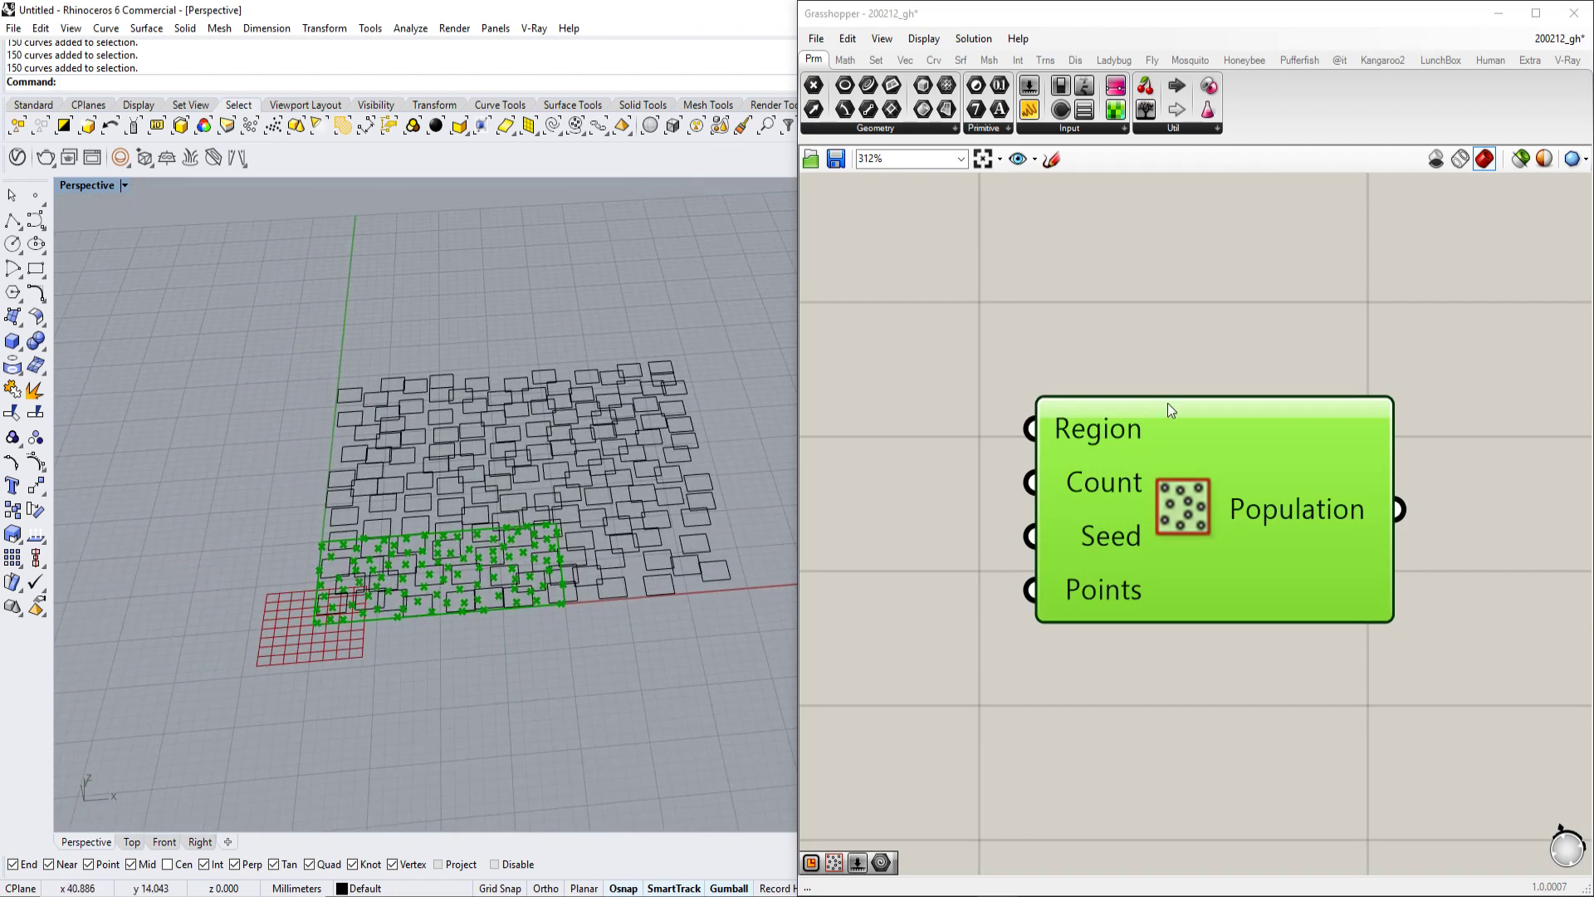
{"action": "right_click_drag", "start_coordinate": [1146, 401], "coordinate": [1179, 446]}
{"action": "right_click_drag", "start_coordinate": [1165, 367], "coordinate": [1182, 529]}
{"action": "left_click", "coordinate": [1083, 227]}
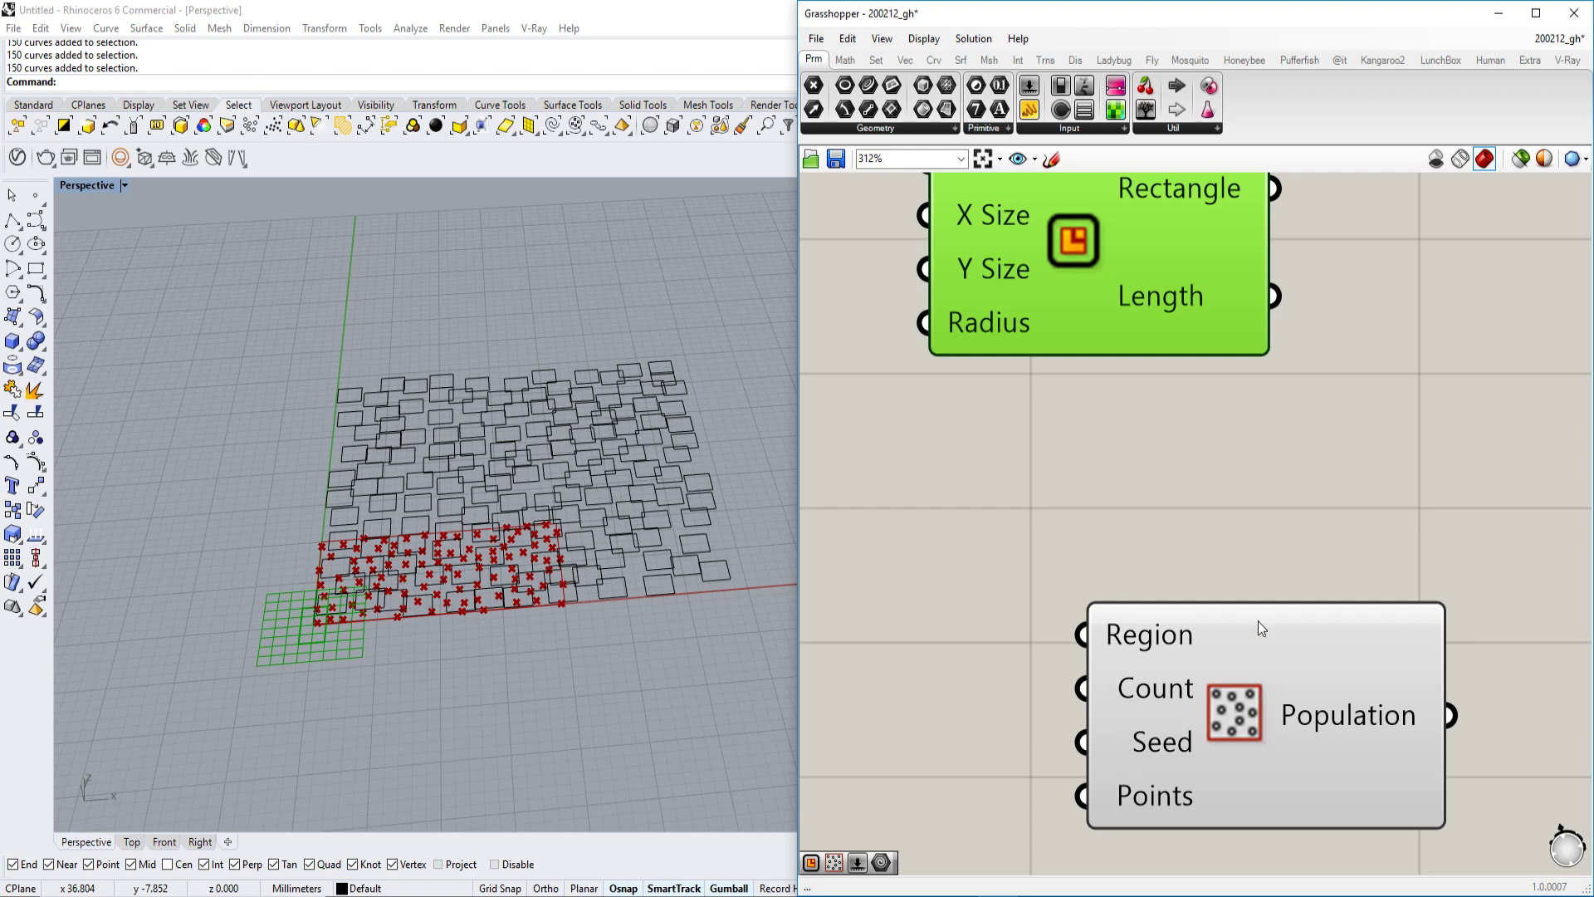
- Move the Populate 2D component further away from the Rectangle component and select the Rectangle component
{"action": "left_click_drag", "start_coordinate": [1228, 708], "coordinate": [1444, 657]}
{"action": "right_click_drag", "start_coordinate": [1445, 658], "coordinate": [1332, 716]}
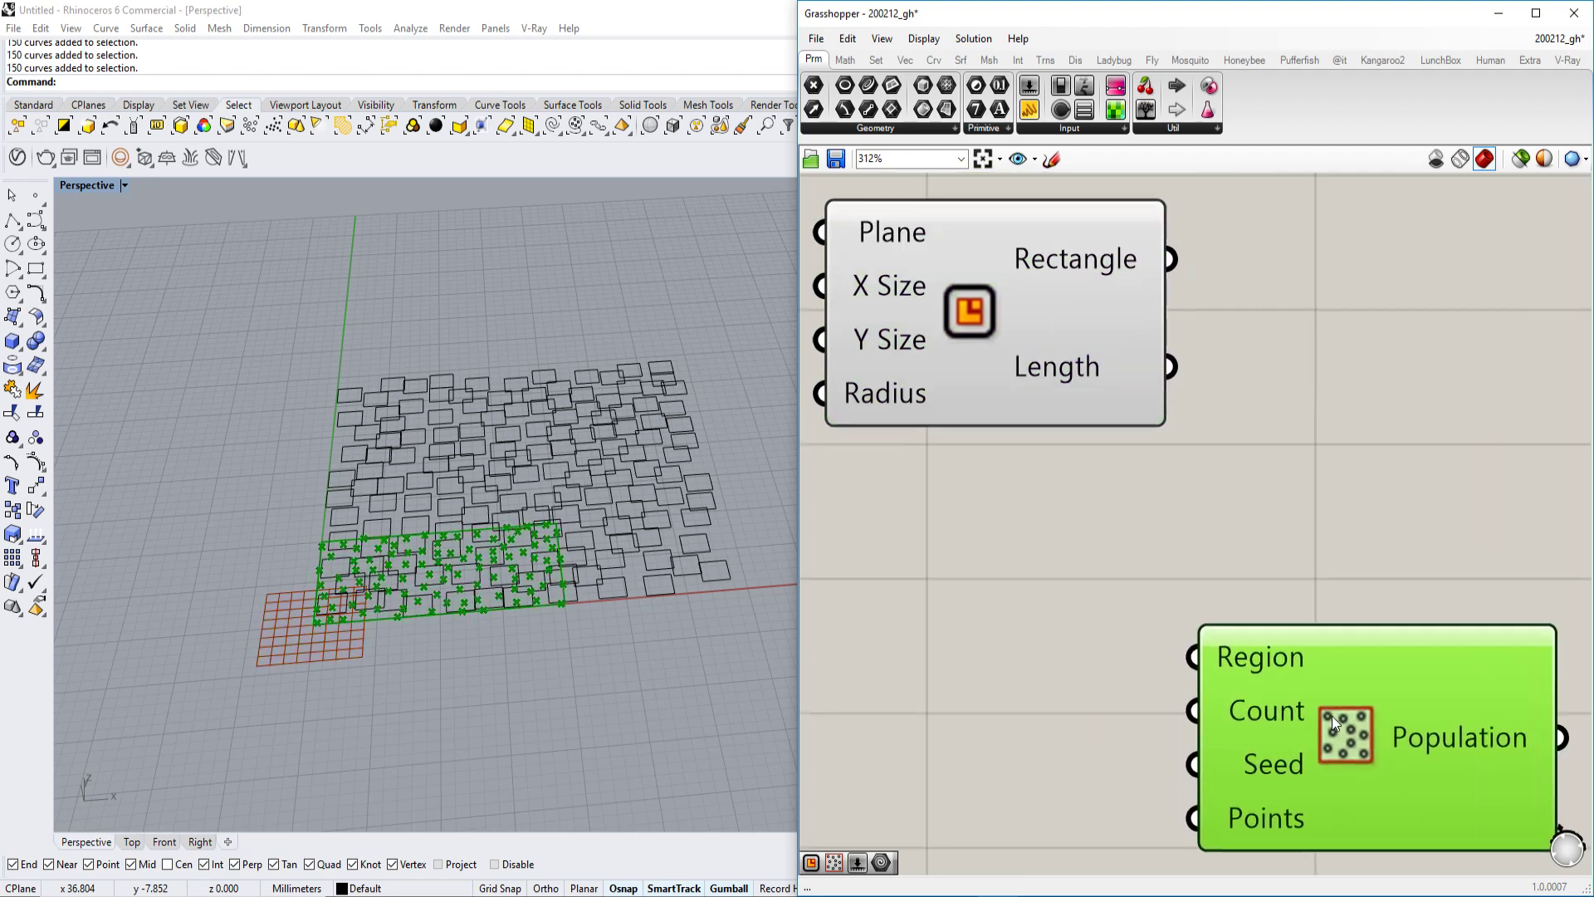
{"action": "right_click_drag", "start_coordinate": [1143, 438], "coordinate": [1361, 471]}
{"action": "left_click", "coordinate": [1187, 359]}
- Add a number slider set to 2.00 and connect it to the Rectangle component's X Size and Y Size inputs
{"action": "right_click_drag", "start_coordinate": [976, 366], "coordinate": [1256, 425]}
{"action": "scroll", "coordinate": [890, 447], "scroll_direction": "down", "scroll_amount": 1}
{"action": "double_click", "coordinate": [890, 446]}
{"action": "type", "text": "2"}
{"action": "key", "text": "Return"}
{"action": "mouse_move", "coordinate": [1119, 446]}
{"action": "left_mouse_down"}
{"action": "mouse_move", "coordinate": [1262, 391]}
{"action": "mouse_move", "coordinate": [1119, 445]}
{"action": "left_mouse_up"}
{"action": "left_click", "coordinate": [1453, 384]}
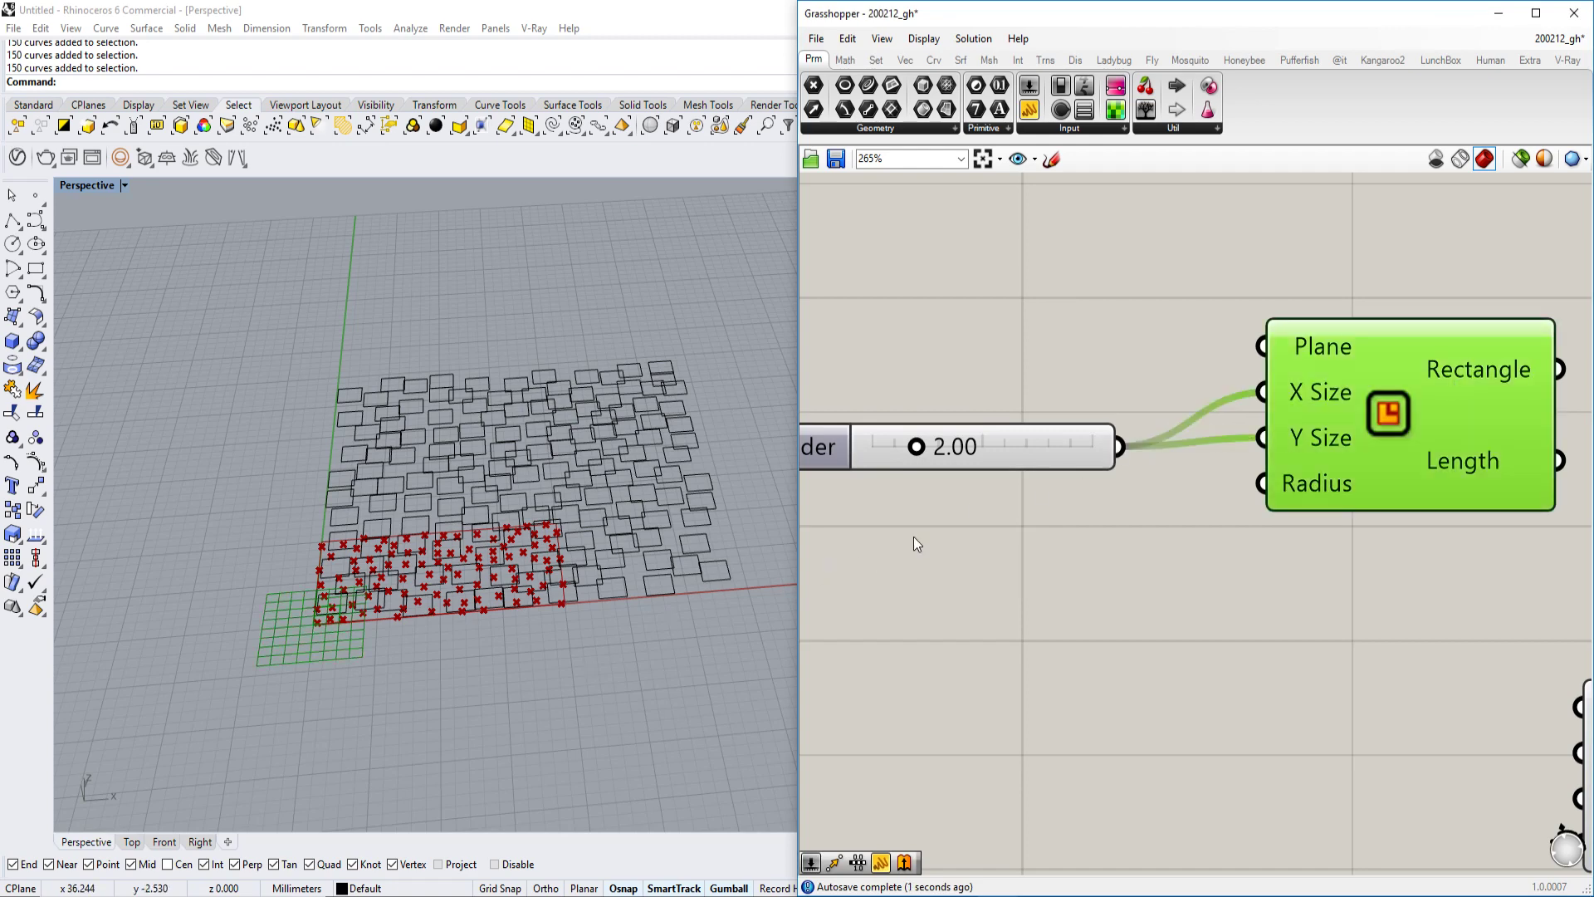
- Toggle the Rectangle component's preview off and on to examine its outline near the origin among the square curves
{"action": "scroll", "coordinate": [341, 549], "scroll_direction": "down", "scroll_amount": 9}
{"action": "right_click_drag", "start_coordinate": [349, 553], "coordinate": [175, 578], "text": "shift"}
{"action": "right_click_drag", "start_coordinate": [1387, 415], "coordinate": [1369, 416]}
{"action": "right_click", "coordinate": [1368, 417]}
{"action": "left_click", "coordinate": [1405, 470]}
{"action": "right_click", "coordinate": [1377, 424]}
{"action": "left_click", "coordinate": [1414, 470]}
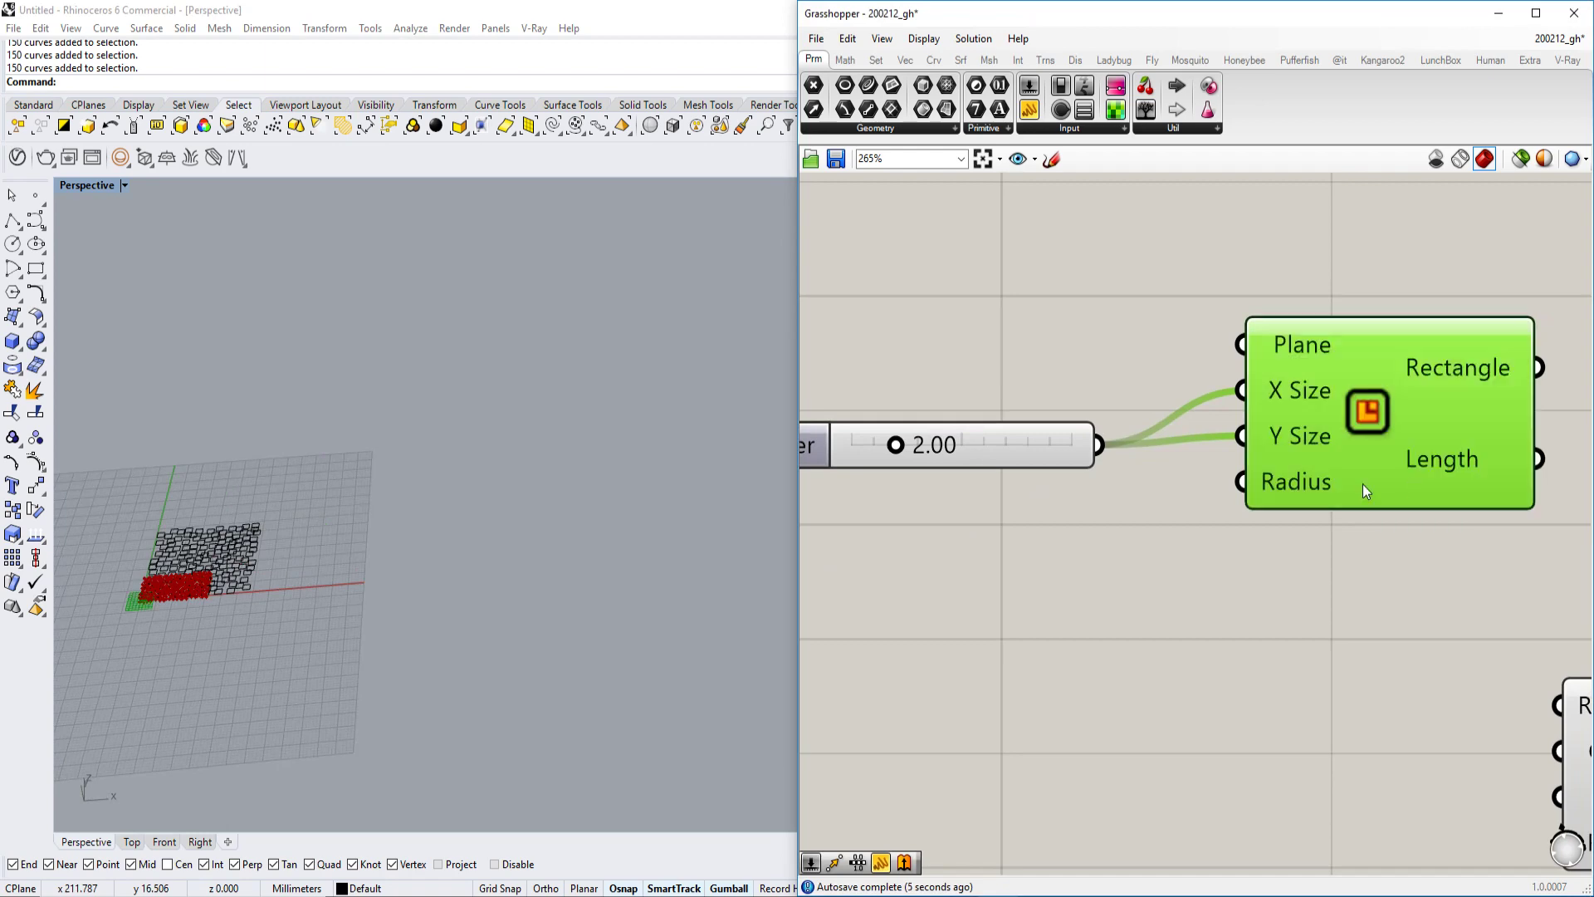
{"action": "scroll", "coordinate": [361, 550], "scroll_direction": "up", "scroll_amount": 15}
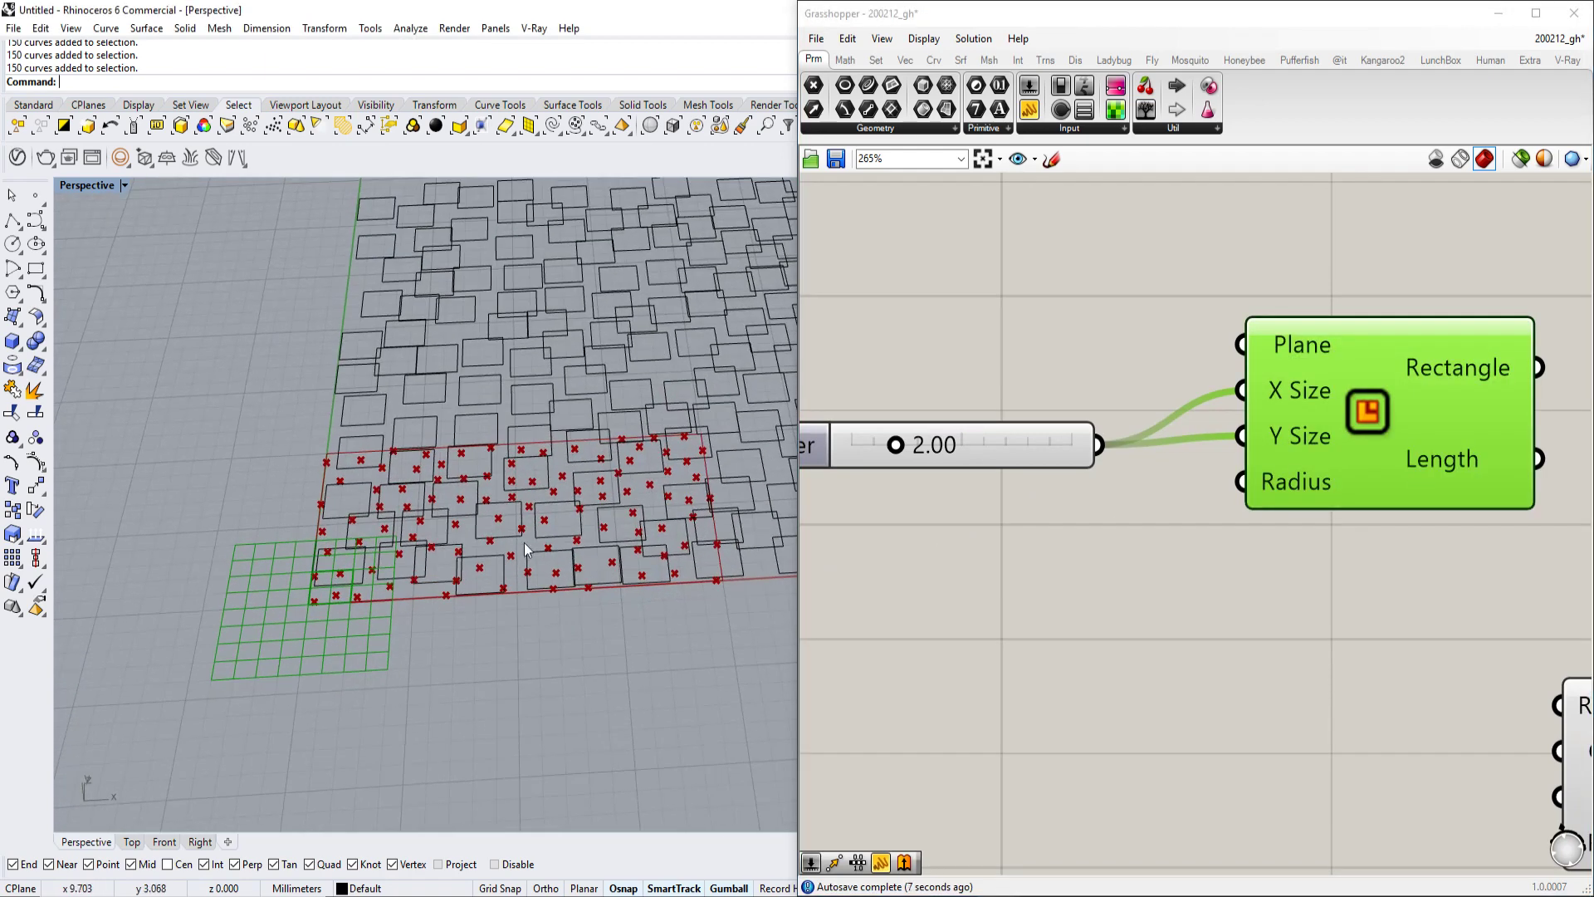
- Raise the rectangle size slider to 8.49 and turn off the Populate 2D component's preview
{"action": "left_click_drag", "start_coordinate": [919, 449], "coordinate": [1027, 449]}
{"action": "right_click_drag", "start_coordinate": [1472, 544], "coordinate": [1355, 503]}
{"action": "left_click", "coordinate": [1580, 716]}
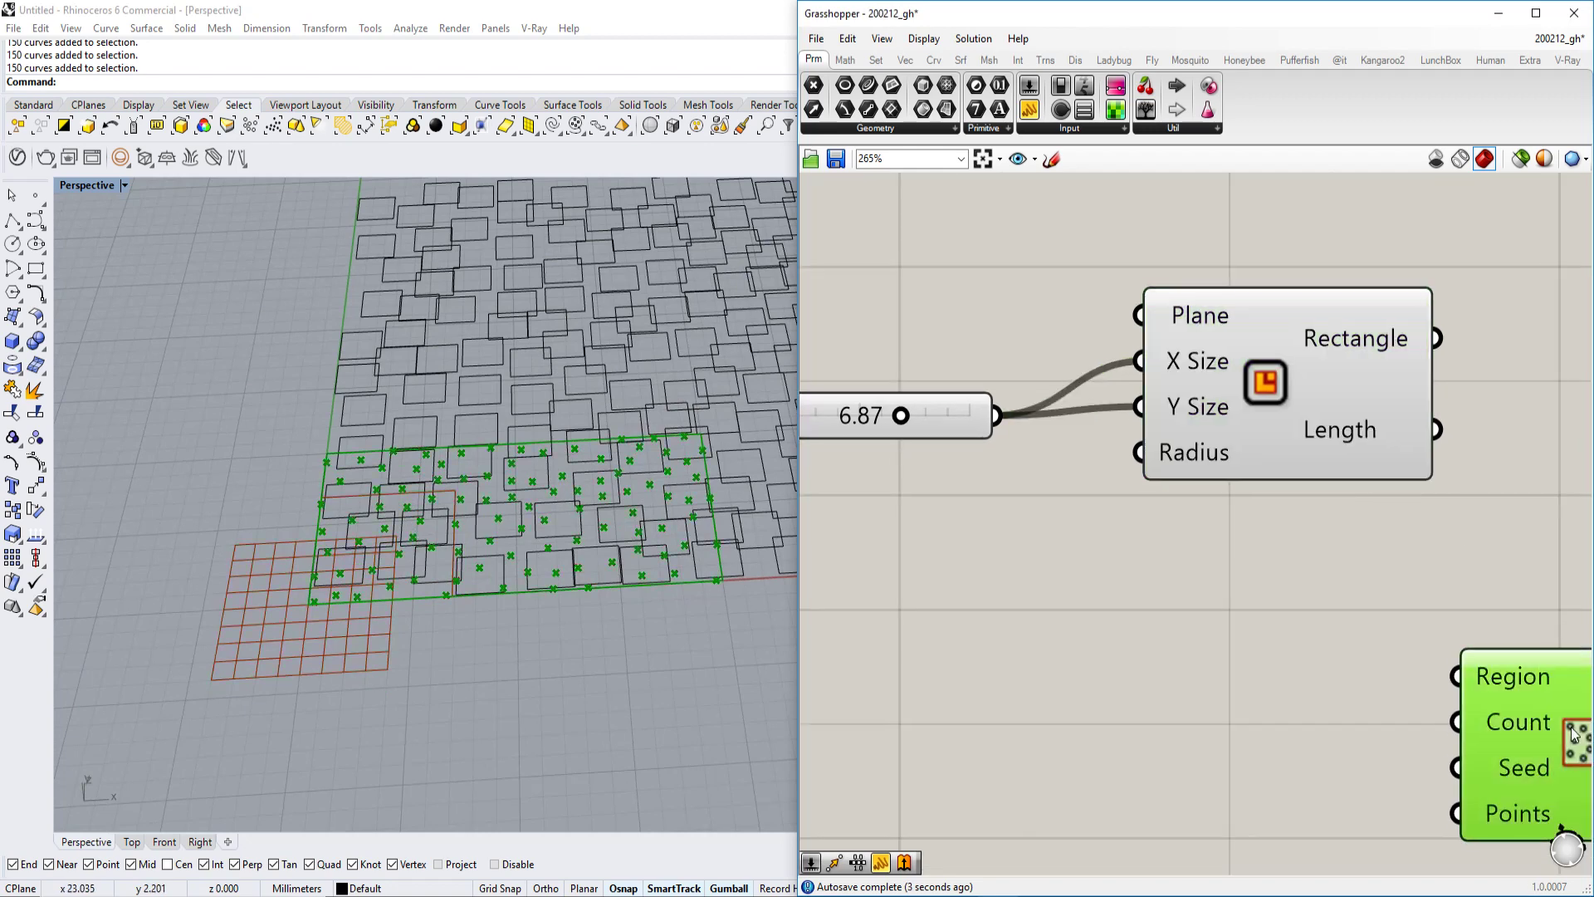
{"action": "right_click", "coordinate": [1562, 747]}
{"action": "left_click", "coordinate": [1028, 473]}
{"action": "left_click_drag", "start_coordinate": [897, 415], "coordinate": [930, 418]}
- Set the rectangle size slider's maximum to 100
{"action": "right_click_drag", "start_coordinate": [930, 419], "coordinate": [1242, 437]}
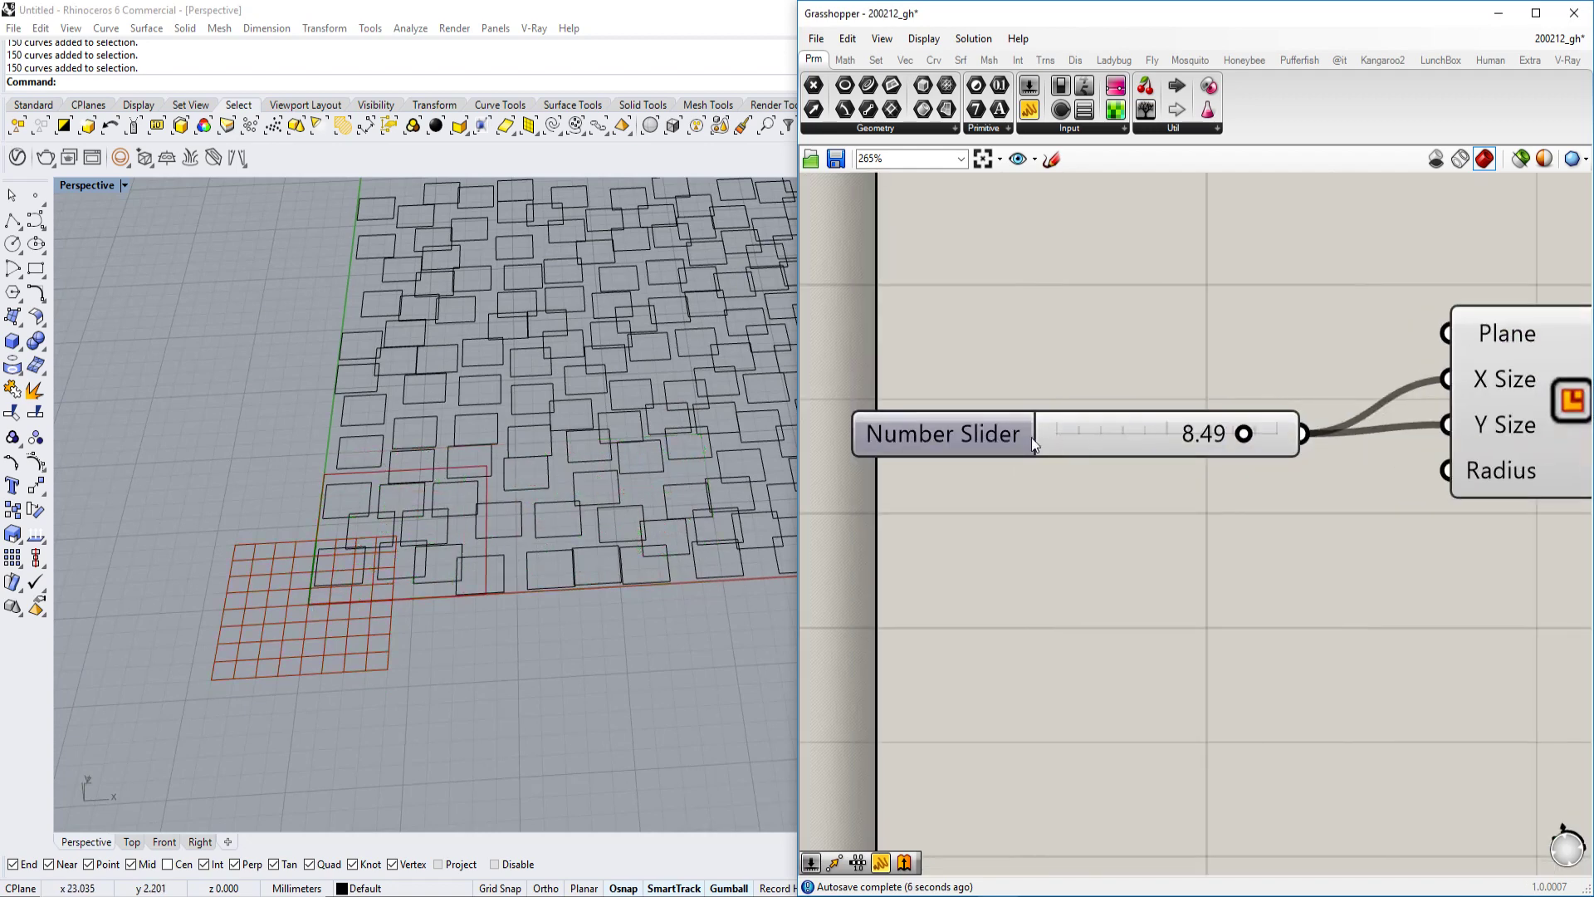
{"action": "double_click", "coordinate": [983, 437]}
{"action": "double_click", "coordinate": [997, 483]}
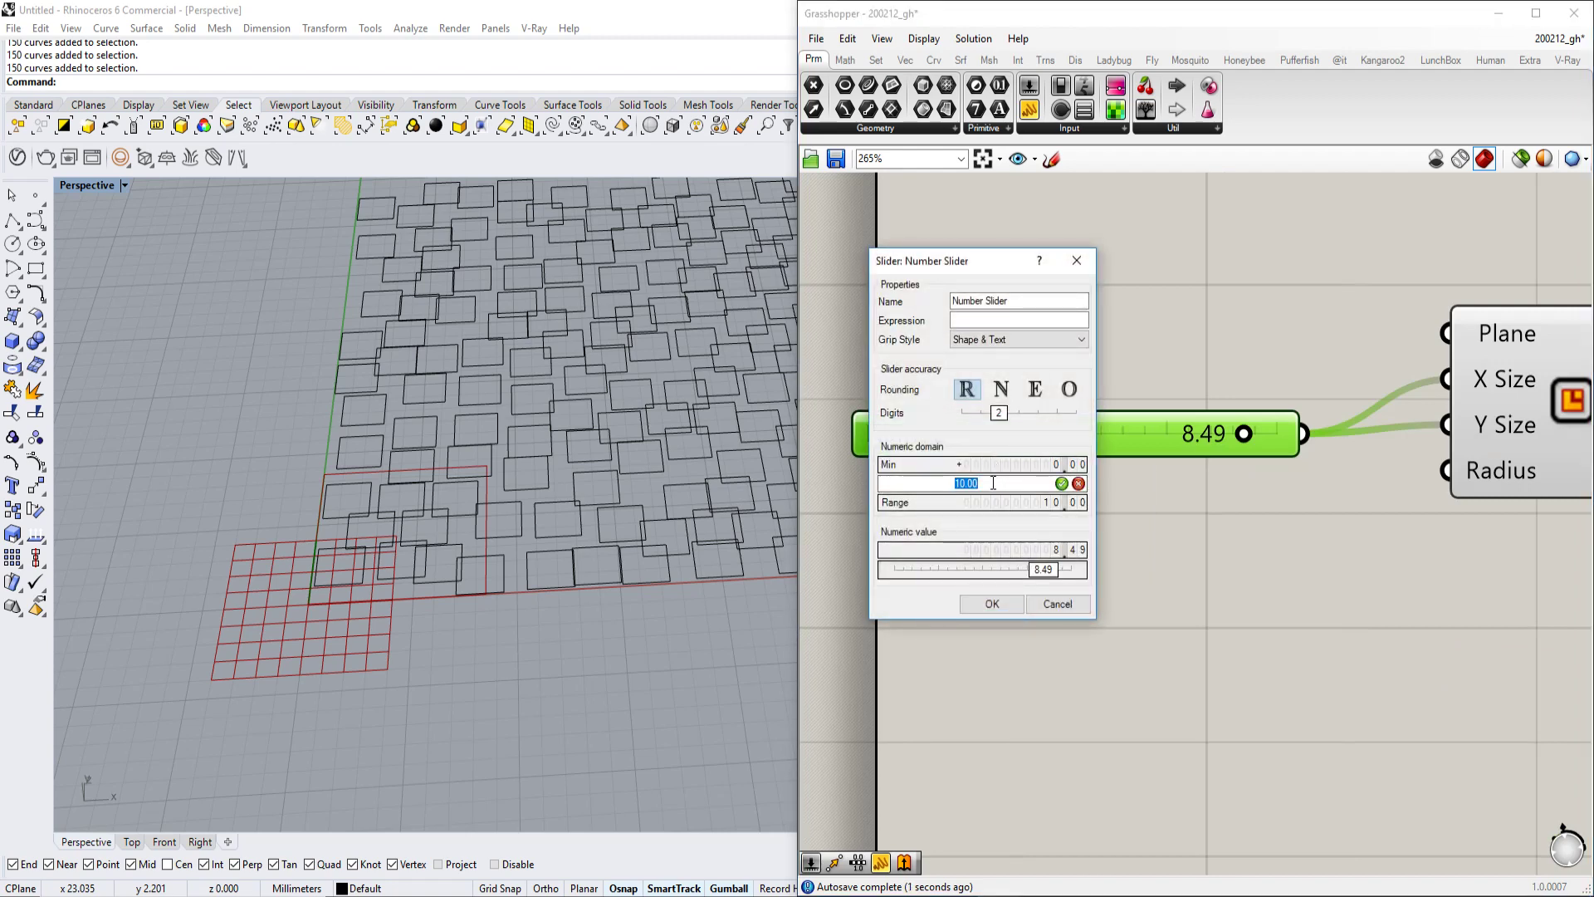
{"action": "type", "text": "100"}
{"action": "left_click", "coordinate": [991, 604]}
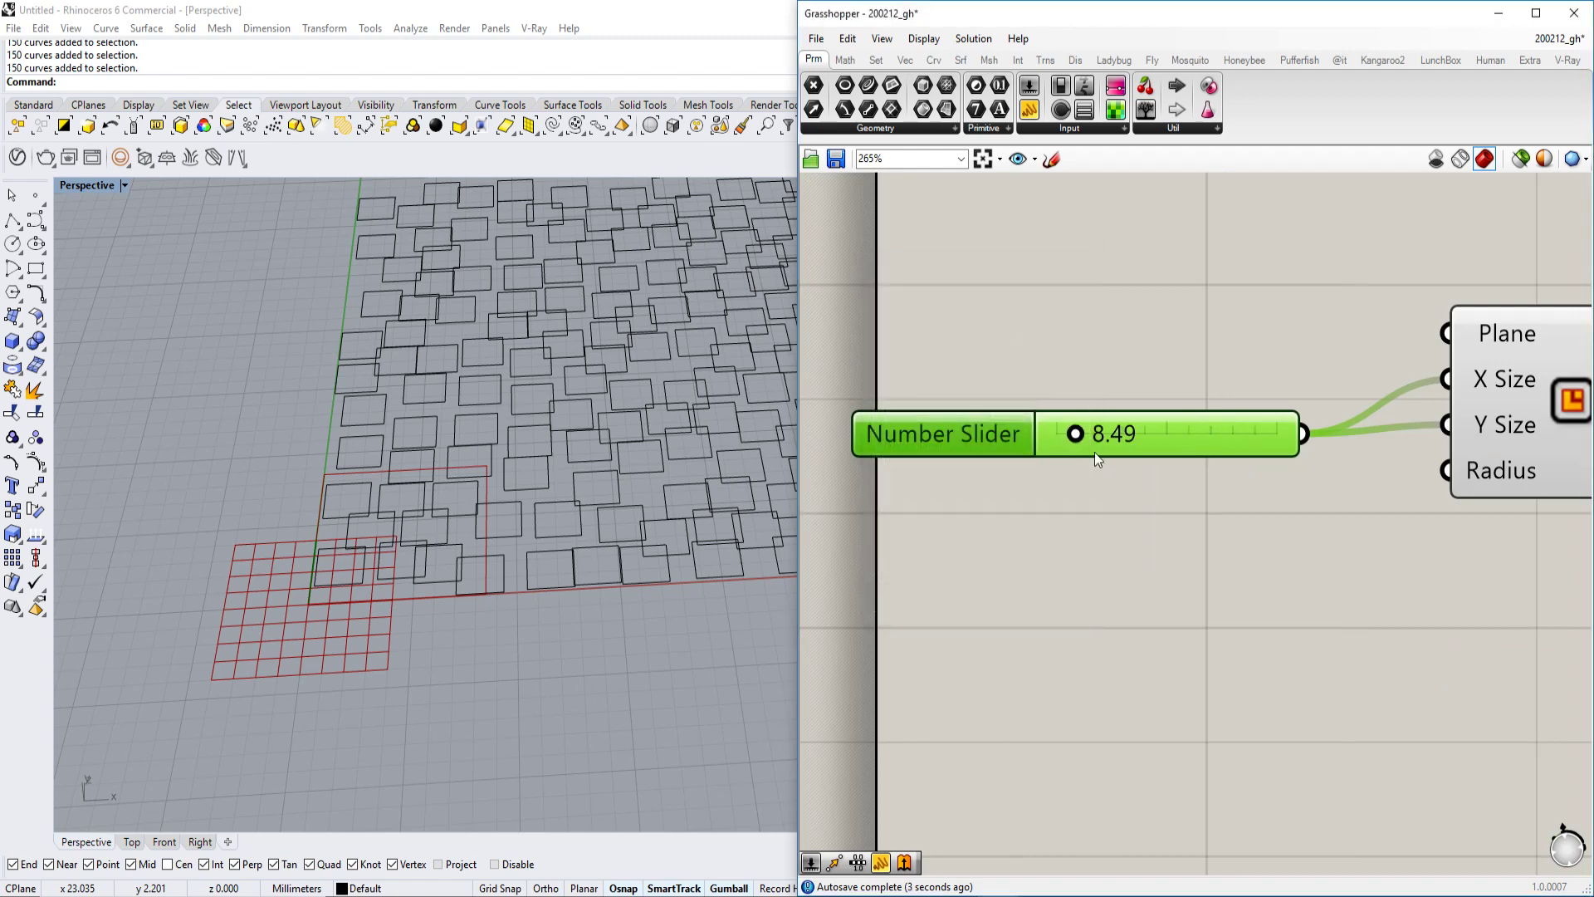
- Set the rectangle size slider to 62.80 so the outline surrounds the whole field of square curves
{"action": "left_click_drag", "start_coordinate": [1089, 428], "coordinate": [1289, 430]}
{"action": "scroll", "coordinate": [486, 480], "scroll_direction": "down", "scroll_amount": 8}
{"action": "right_click_drag", "start_coordinate": [481, 482], "coordinate": [320, 560], "text": "shift"}
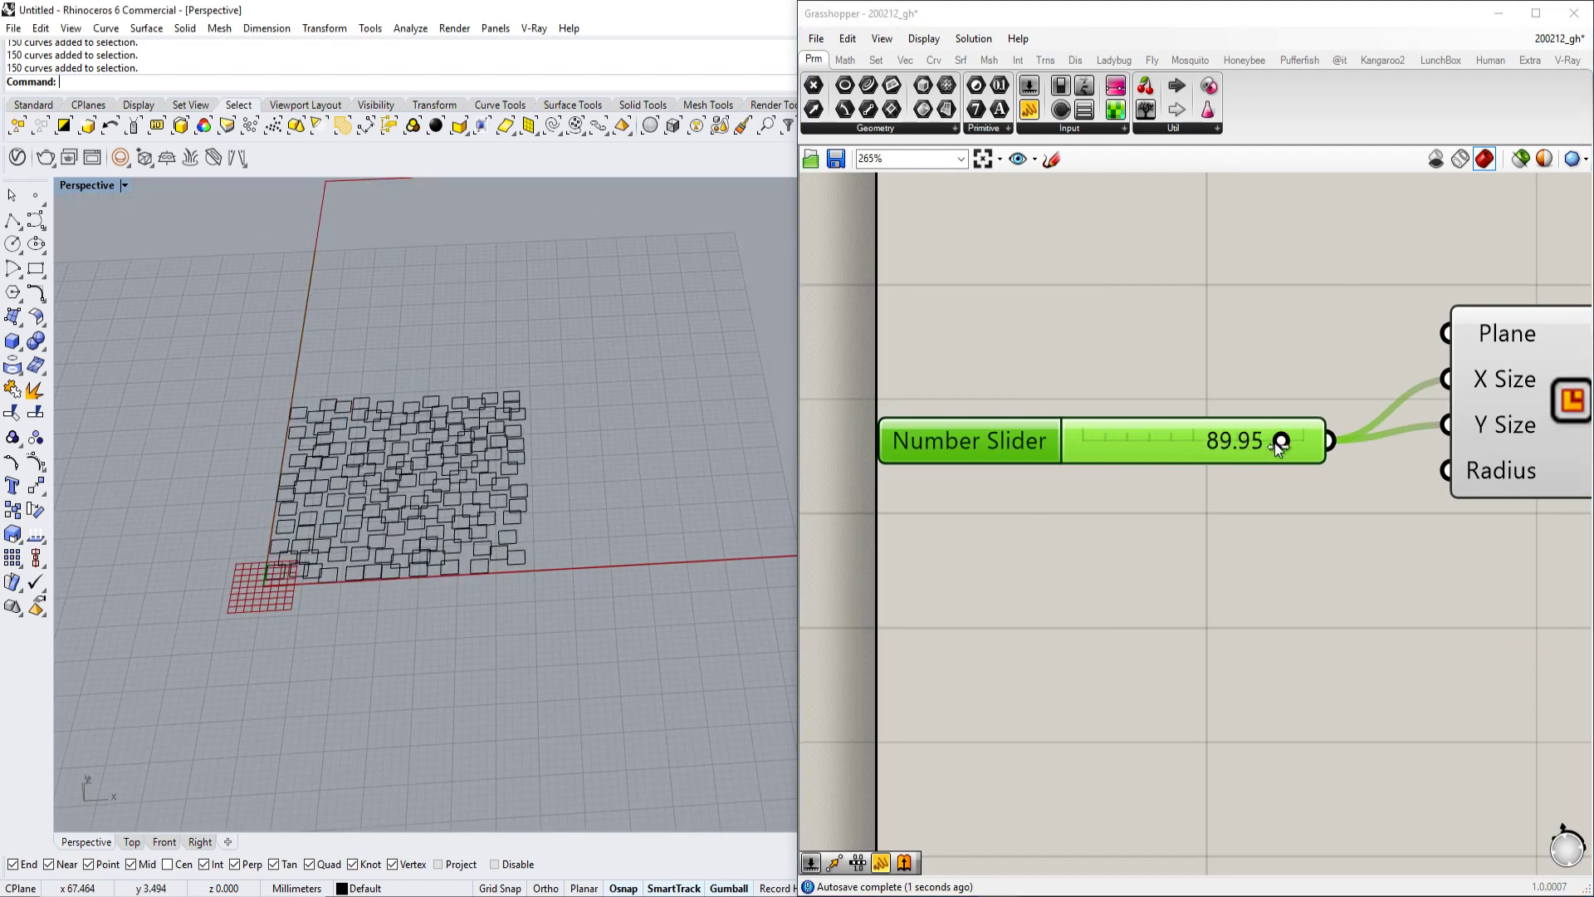
{"action": "left_click_drag", "start_coordinate": [1281, 440], "coordinate": [1221, 440]}
{"action": "scroll", "coordinate": [525, 531], "scroll_direction": "down", "scroll_amount": 6}
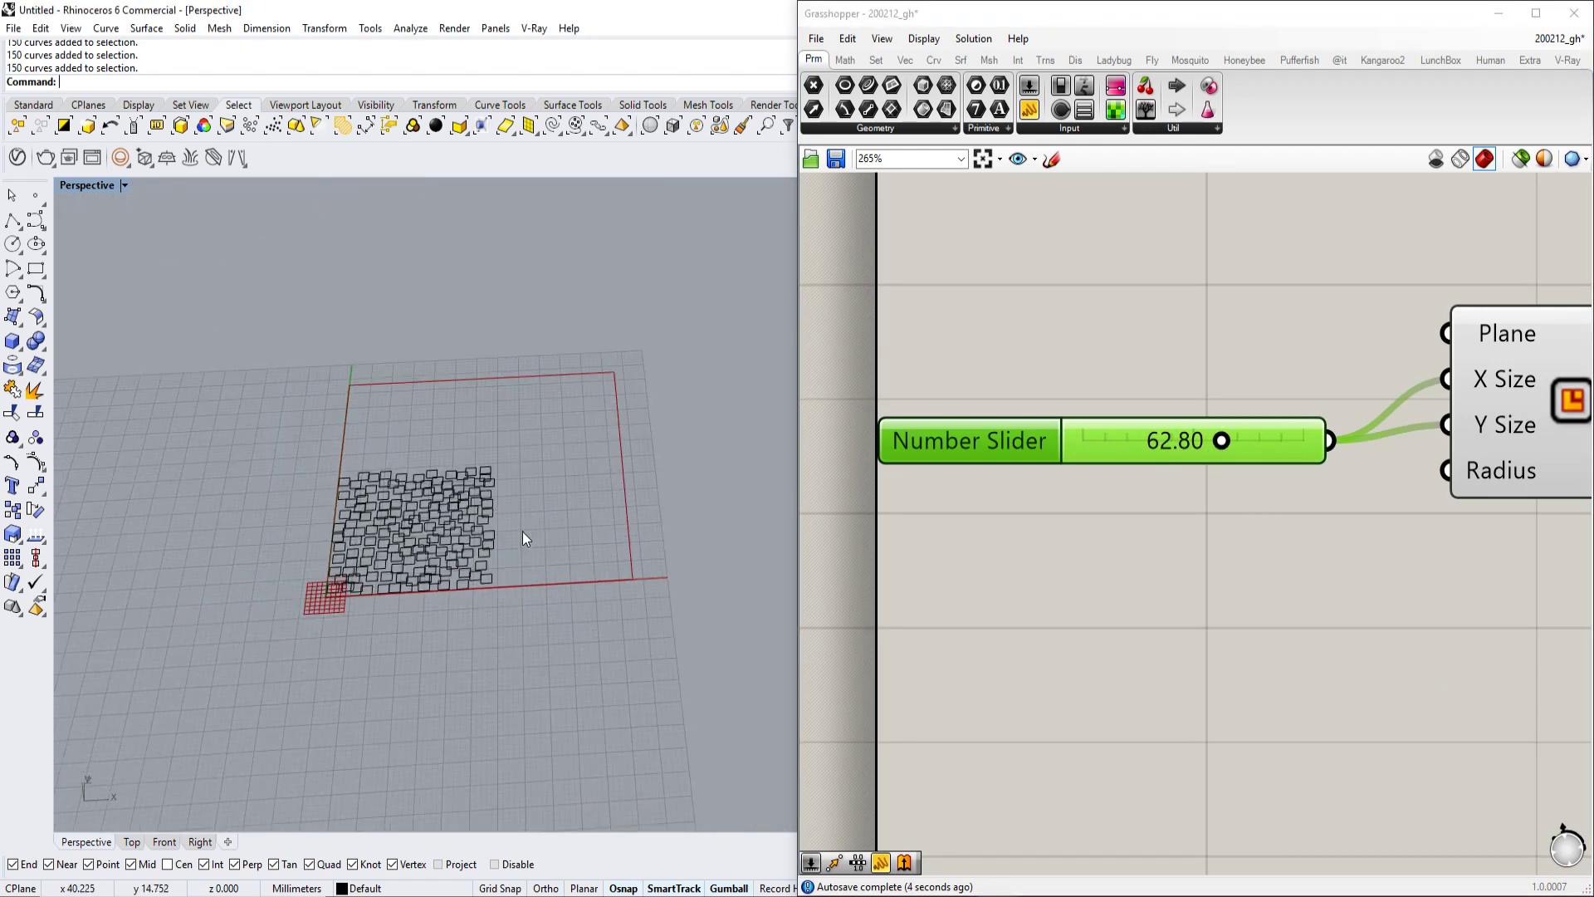
- Select the reference square curves in the Rhino viewport and hide them
{"action": "left_click", "coordinate": [448, 510]}
{"action": "scroll", "coordinate": [448, 506], "scroll_direction": "up", "scroll_amount": 2}
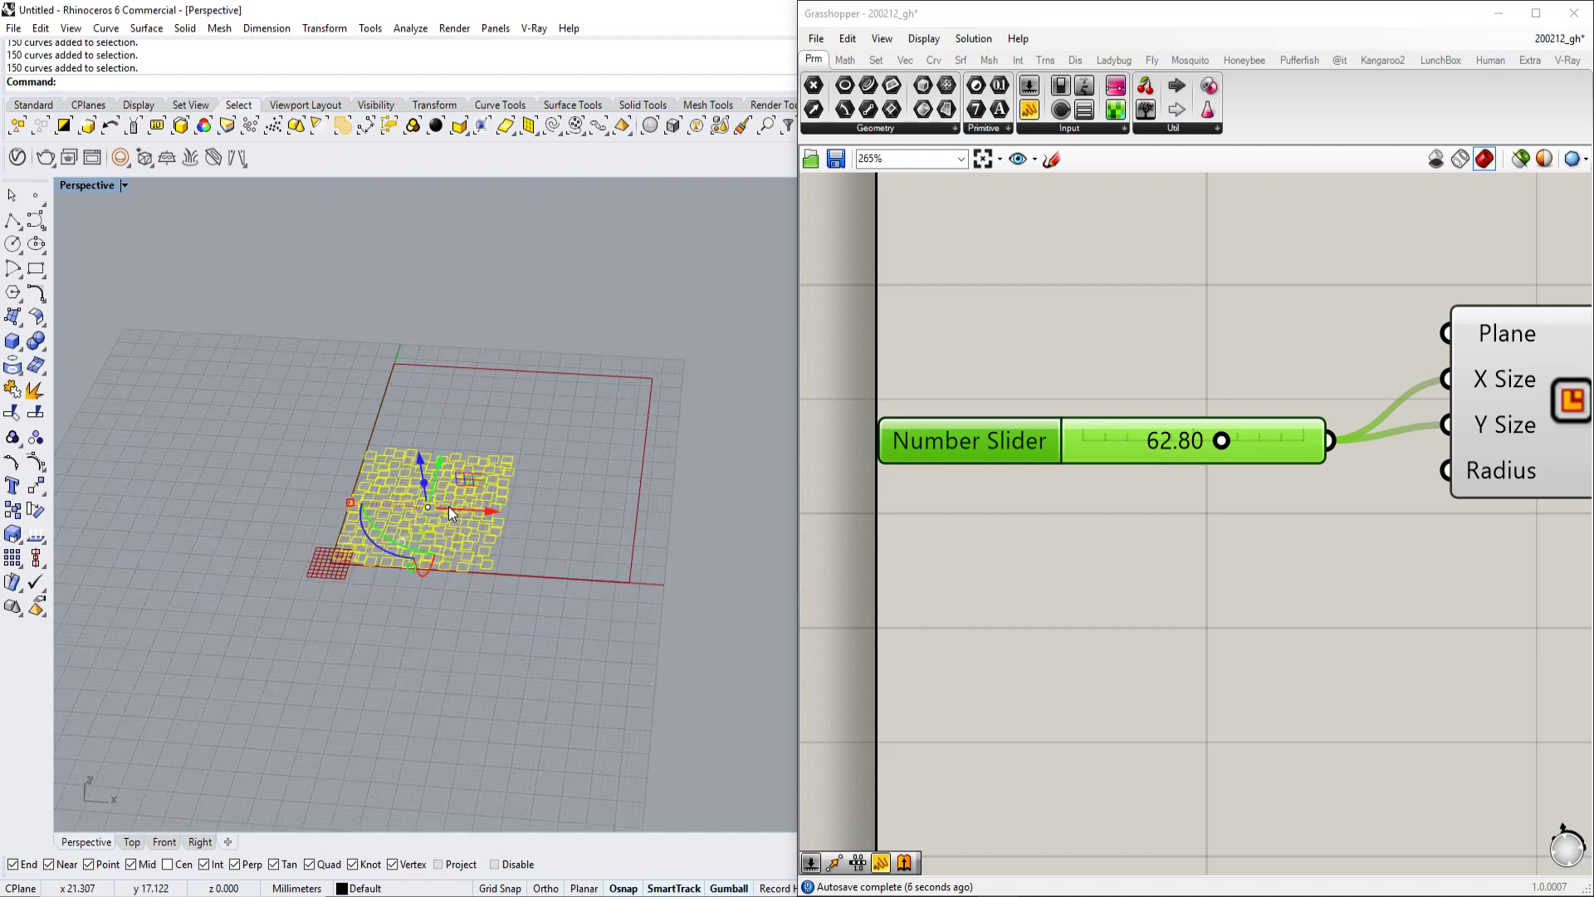
{"action": "key", "text": "Return"}
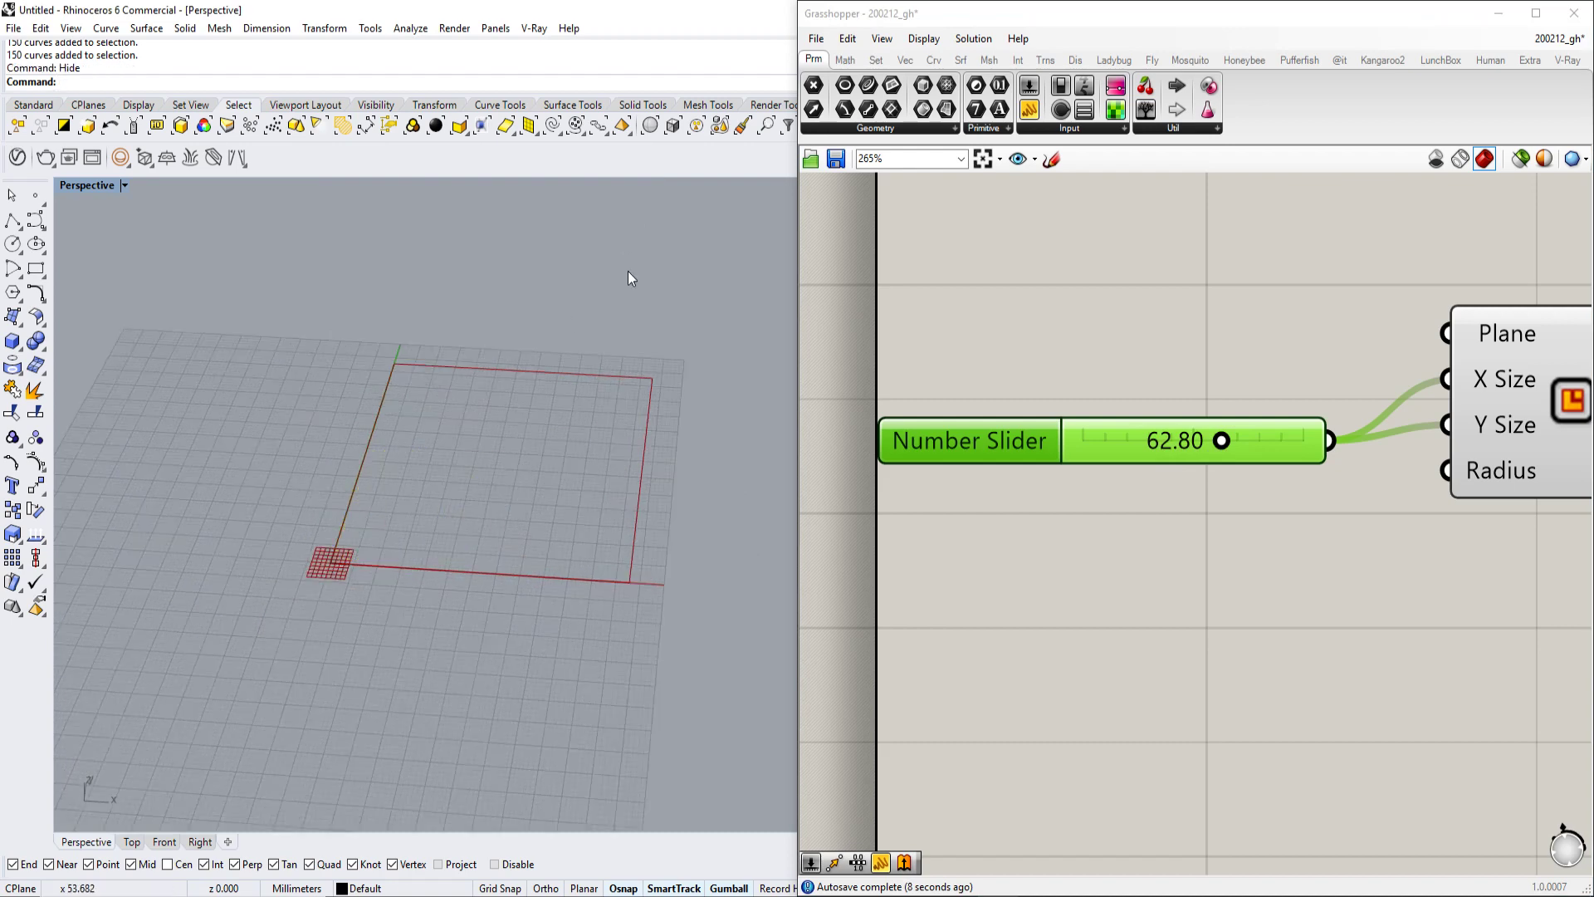
{"action": "right_click_drag", "start_coordinate": [598, 336], "coordinate": [523, 501]}
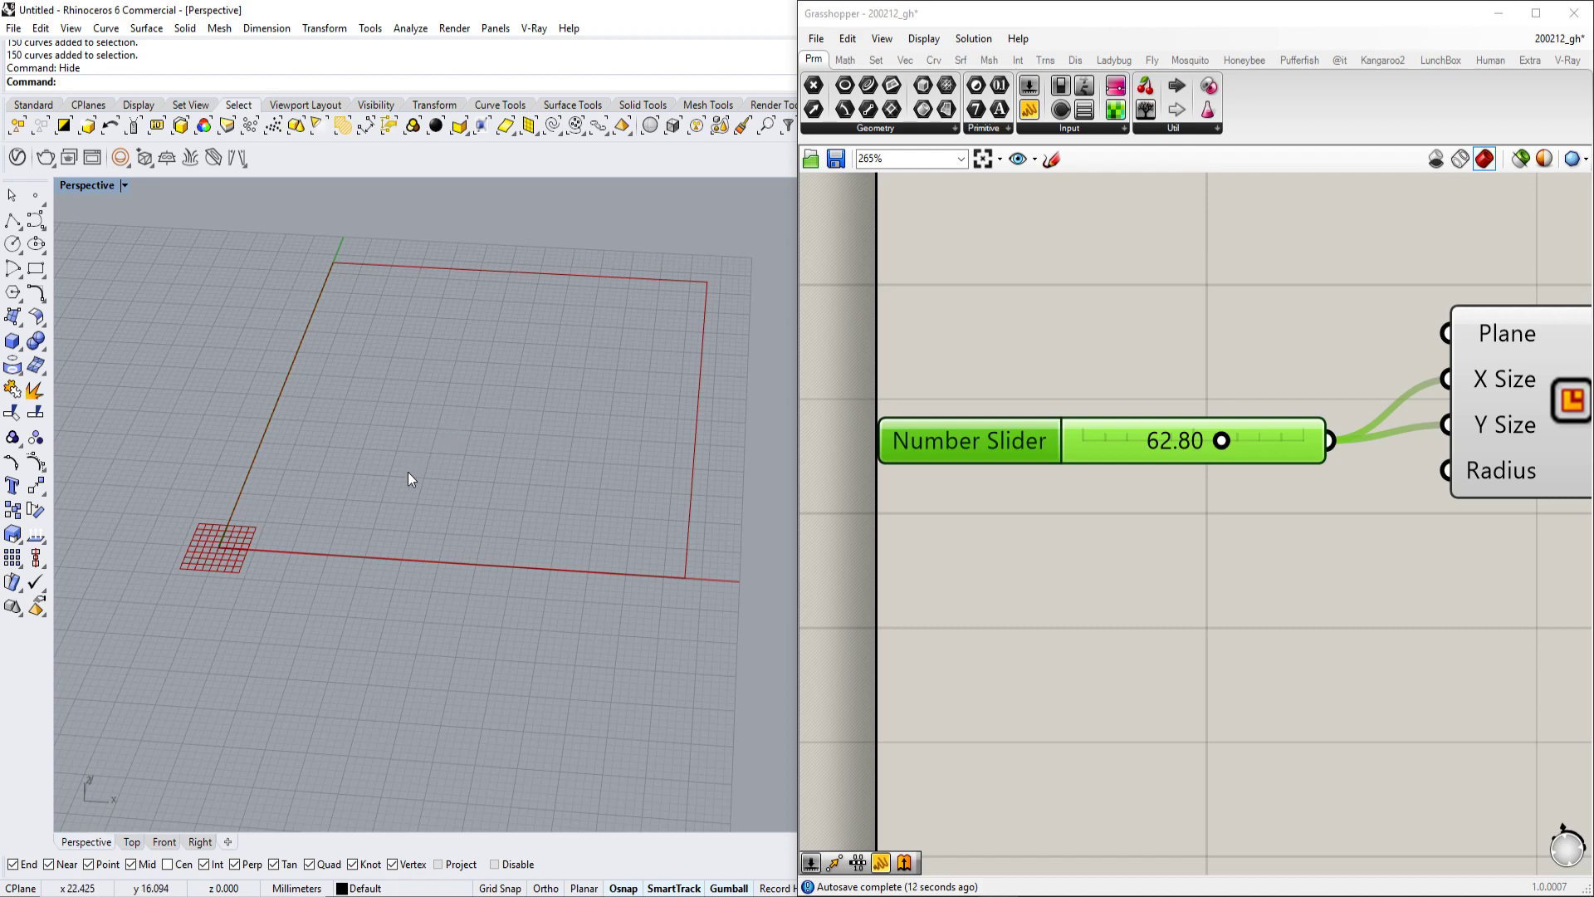
- Move the Populate 2D component up beside the Rectangle component
{"action": "scroll", "coordinate": [1382, 375], "scroll_direction": "down", "scroll_amount": 3}
{"action": "right_click_drag", "start_coordinate": [1578, 488], "coordinate": [1238, 417]}
{"action": "left_click_drag", "start_coordinate": [1306, 535], "coordinate": [1375, 383]}
{"action": "right_click_drag", "start_coordinate": [1375, 383], "coordinate": [1308, 510]}
{"action": "scroll", "coordinate": [1308, 510], "scroll_direction": "up", "scroll_amount": 3}
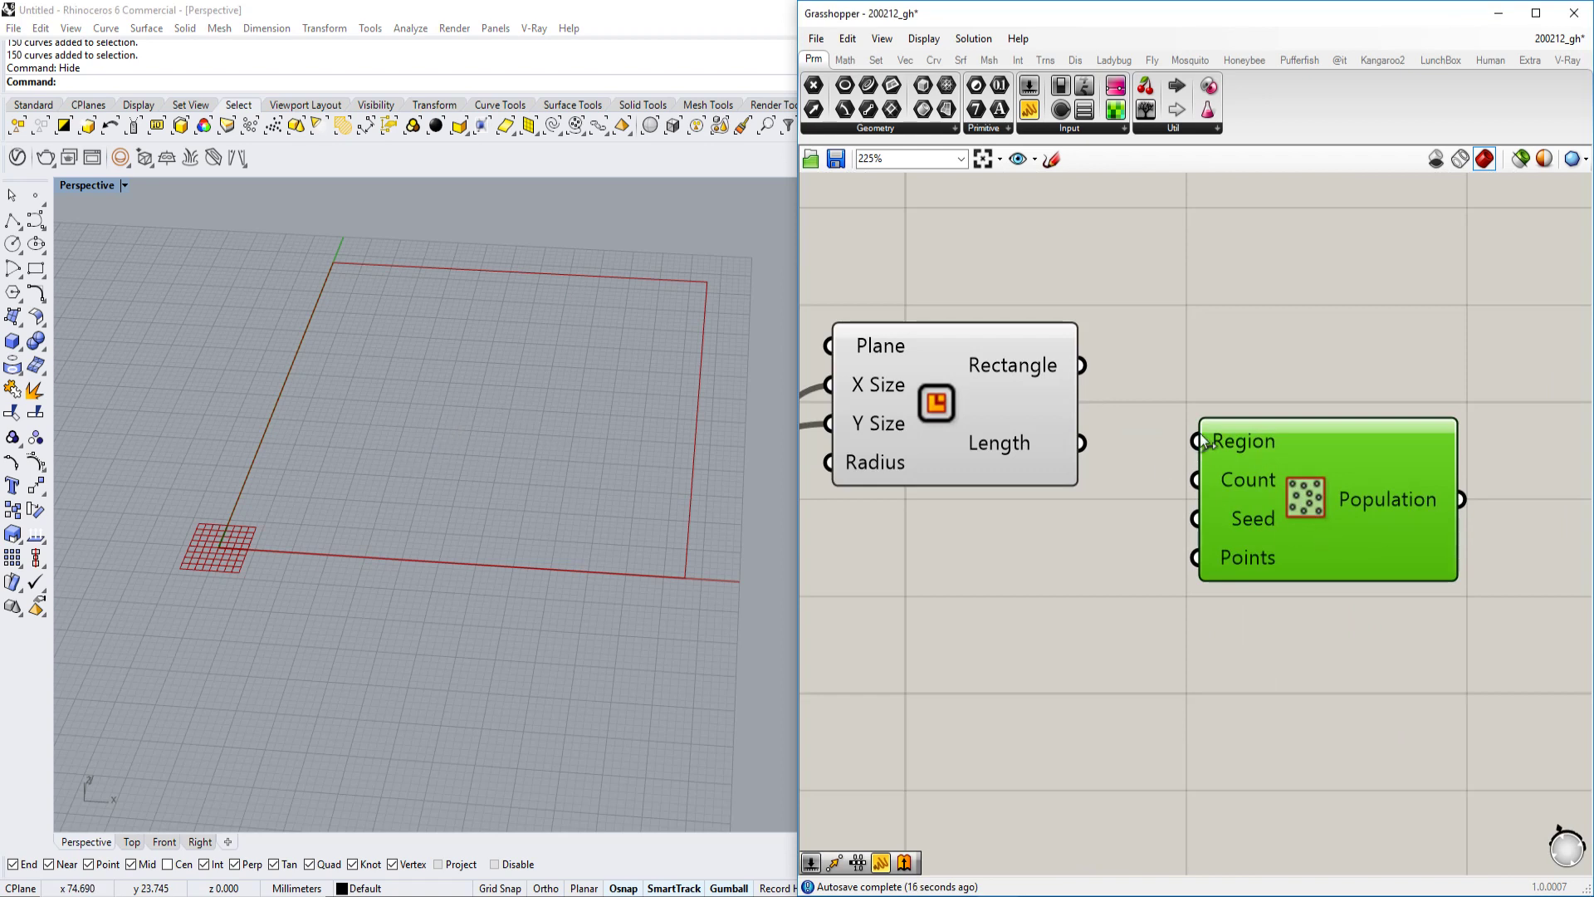
- Turn the Populate 2D preview back on and connect the Rectangle output to its Region input
{"action": "right_click", "coordinate": [1309, 497]}
{"action": "left_click", "coordinate": [1345, 530]}
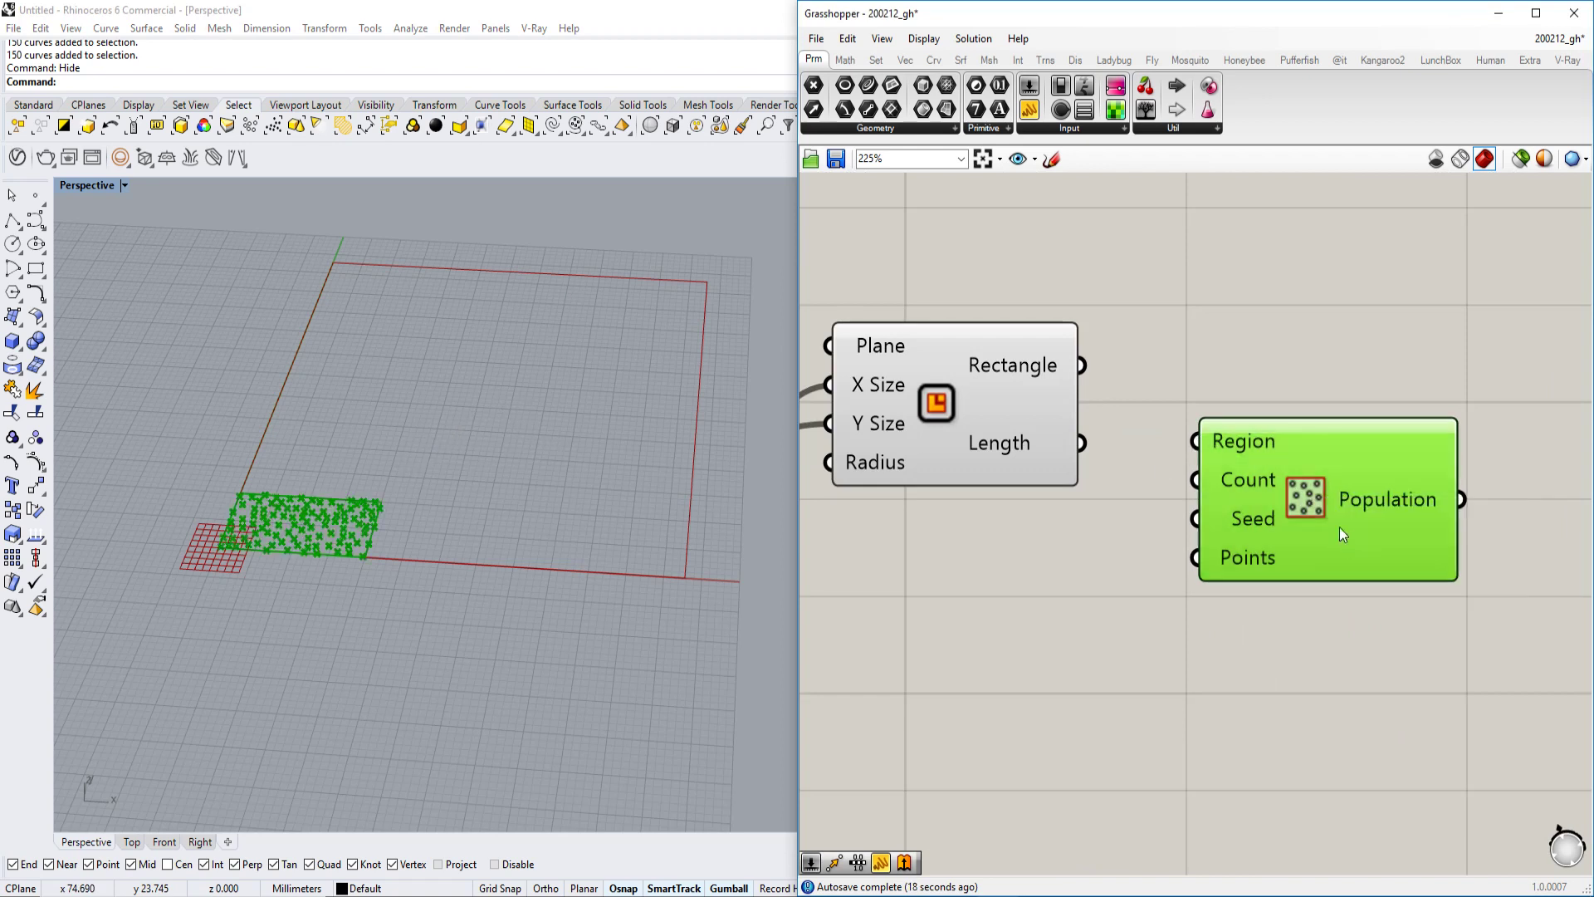
{"action": "left_click_drag", "start_coordinate": [1084, 366], "coordinate": [1200, 440]}
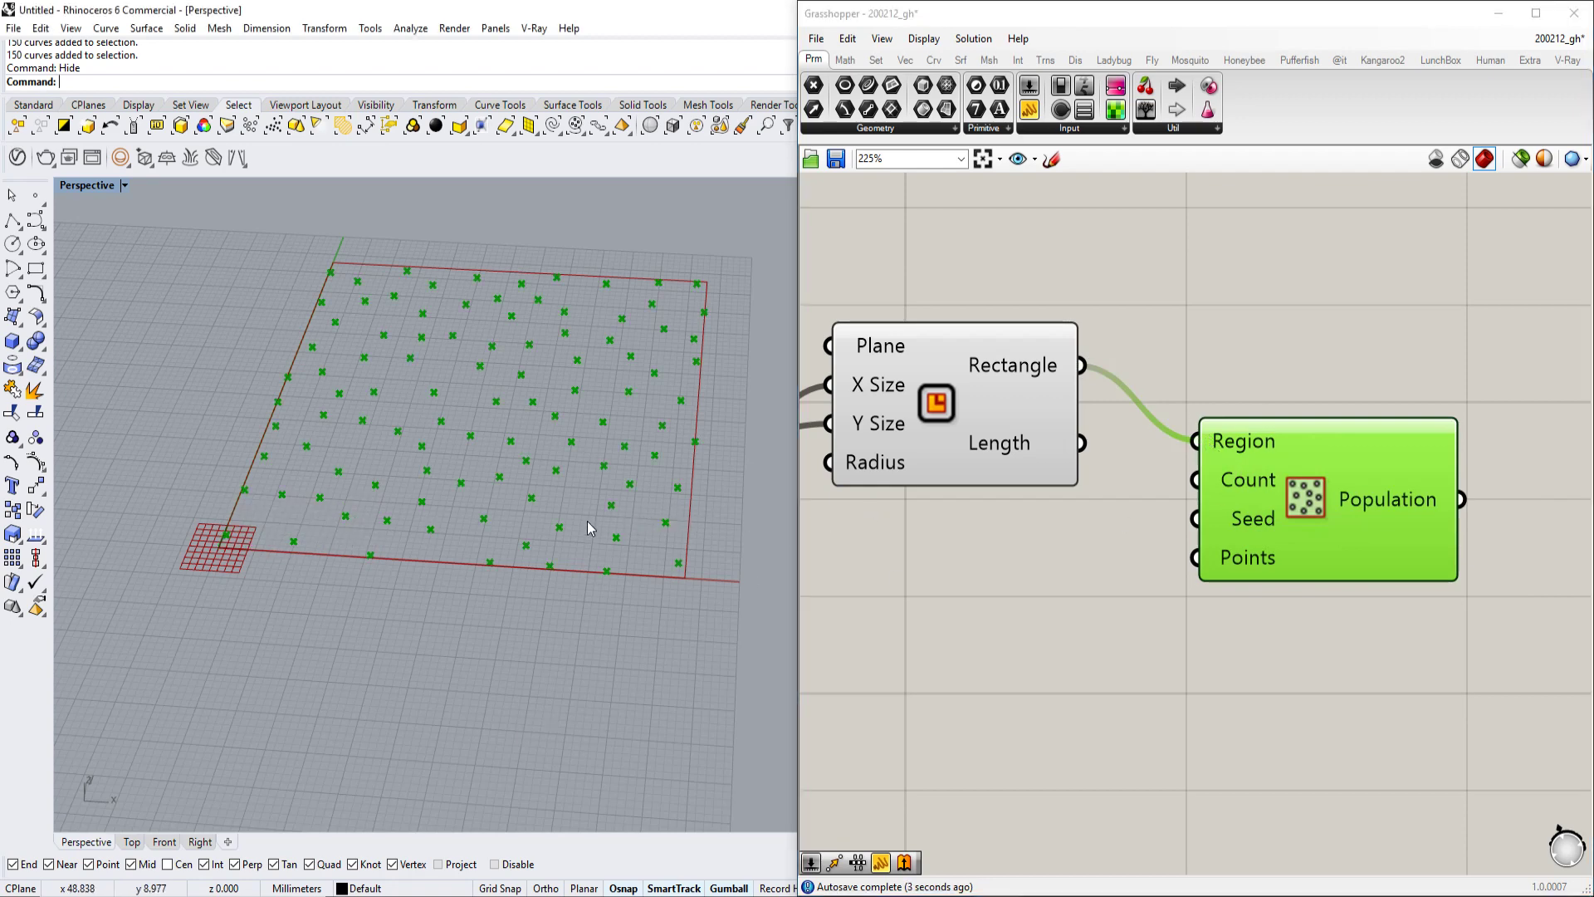
{"action": "scroll", "coordinate": [588, 522], "scroll_direction": "down", "scroll_amount": 2}
{"action": "right_click_drag", "start_coordinate": [600, 548], "coordinate": [582, 611], "text": "shift"}
{"action": "scroll", "coordinate": [581, 611], "scroll_direction": "up", "scroll_amount": 2}
- Duplicate the Rectangle component and place the copy below the Populate 2D component
{"action": "right_click_drag", "start_coordinate": [1016, 459], "coordinate": [1104, 360]}
{"action": "scroll", "coordinate": [976, 401], "scroll_direction": "down", "scroll_amount": 2}
{"action": "left_click", "coordinate": [1050, 338]}
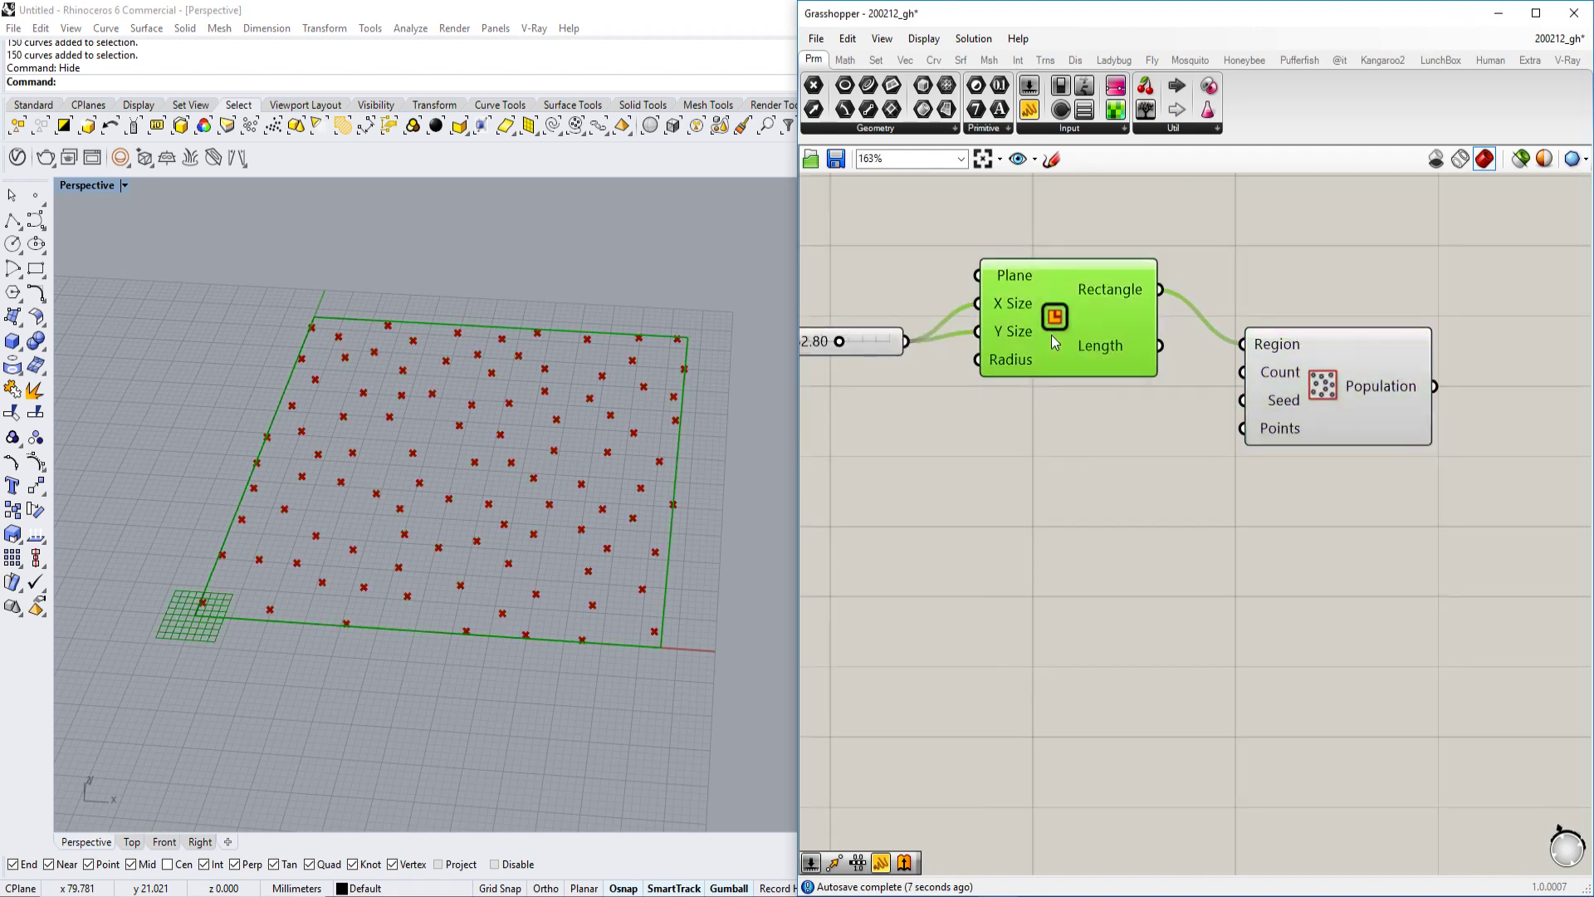
{"action": "left_click_drag", "start_coordinate": [1048, 337], "coordinate": [1261, 578], "text": "alt"}
{"action": "right_click_drag", "start_coordinate": [969, 635], "coordinate": [1075, 575]}
- Add a number slider set to 11 and connect it to the duplicate Rectangle's X Size and Y Size, replacing the existing wires
{"action": "double_click", "coordinate": [1075, 553]}
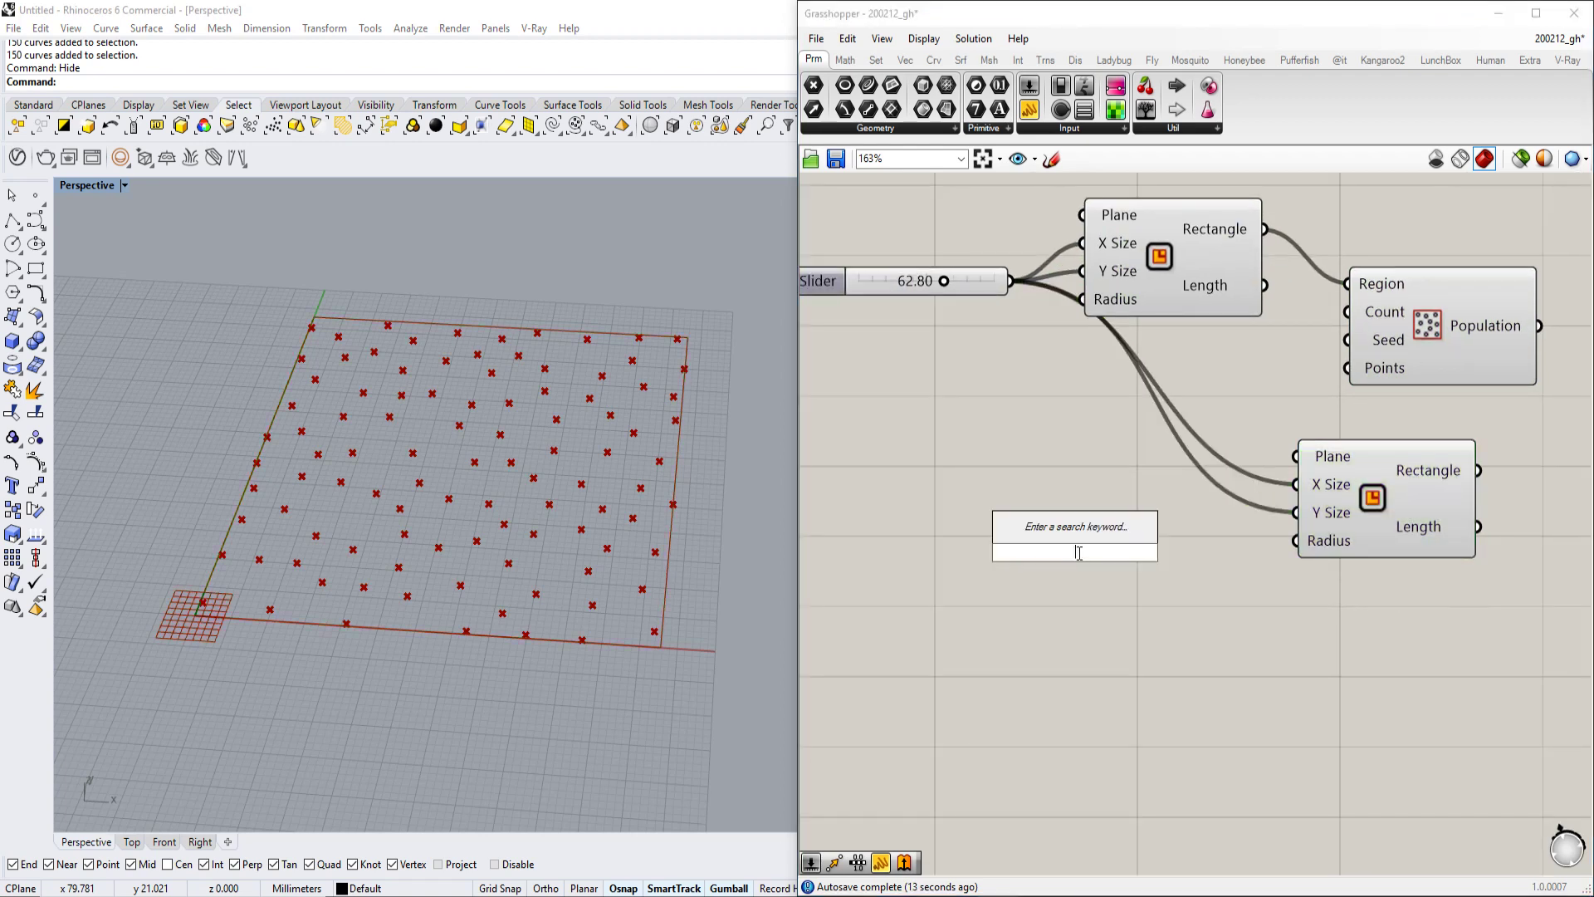
{"action": "type", "text": "11"}
{"action": "key", "text": "Return"}
{"action": "left_click_drag", "start_coordinate": [1210, 562], "coordinate": [1243, 562]}
{"action": "left_click_drag", "start_coordinate": [1301, 510], "coordinate": [1246, 552]}
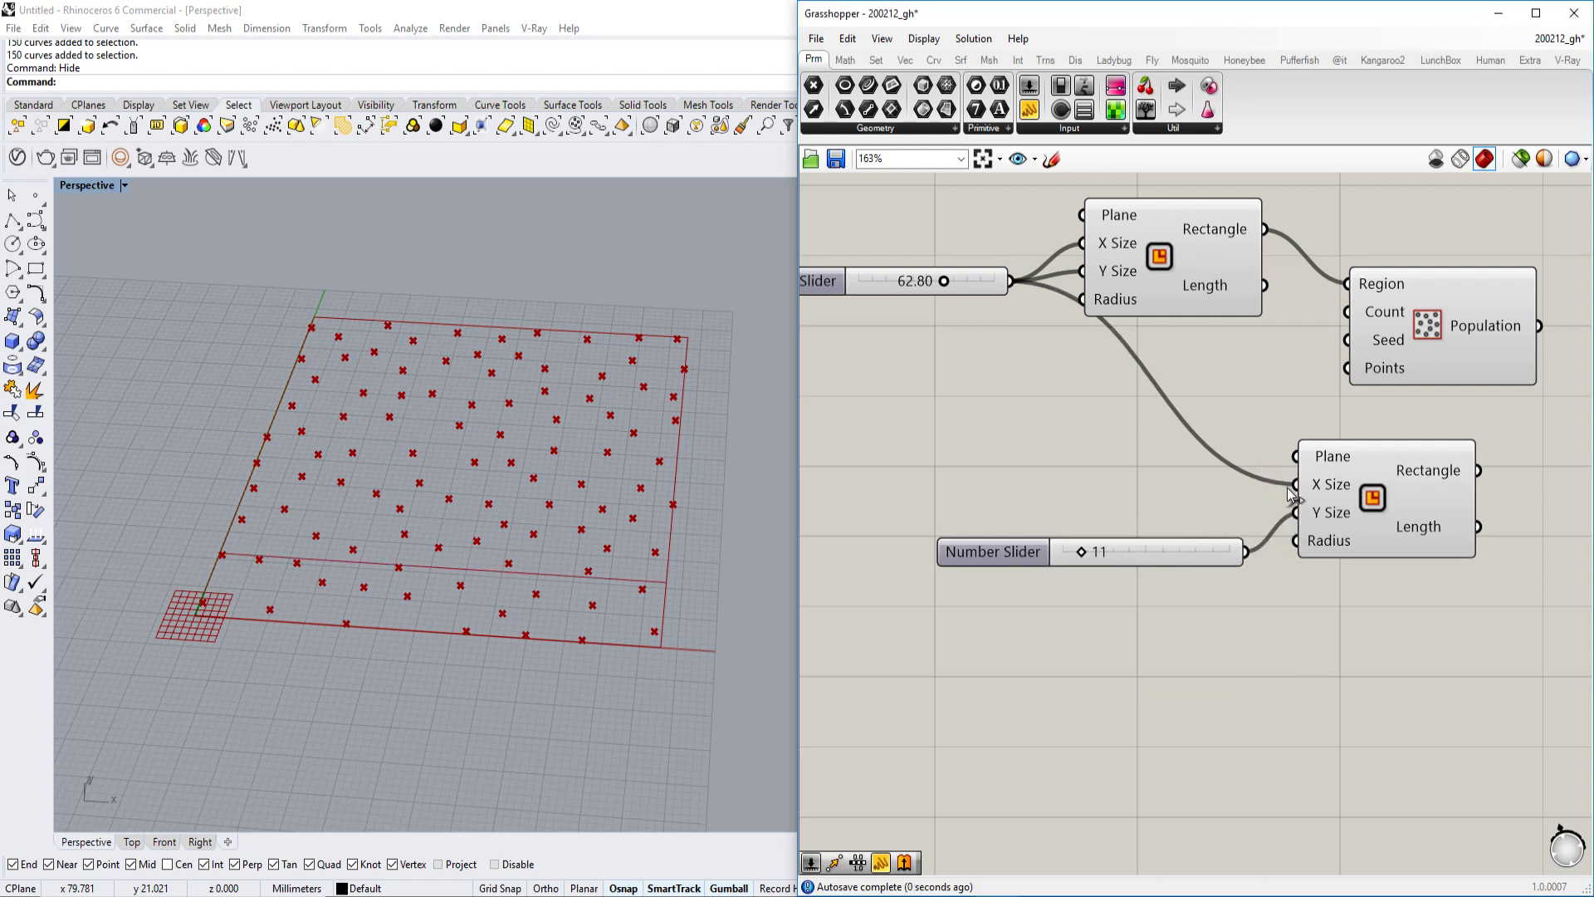
{"action": "left_click_drag", "start_coordinate": [1294, 485], "coordinate": [1246, 551]}
- Shift the duplicate Rectangle component further across and connect the Population output to its Plane input
{"action": "right_click_drag", "start_coordinate": [1355, 512], "coordinate": [1078, 622]}
{"action": "left_click_drag", "start_coordinate": [1067, 589], "coordinate": [1337, 572]}
{"action": "scroll", "coordinate": [1236, 433], "scroll_direction": "up", "scroll_amount": 3}
{"action": "mouse_move", "coordinate": [1250, 442]}
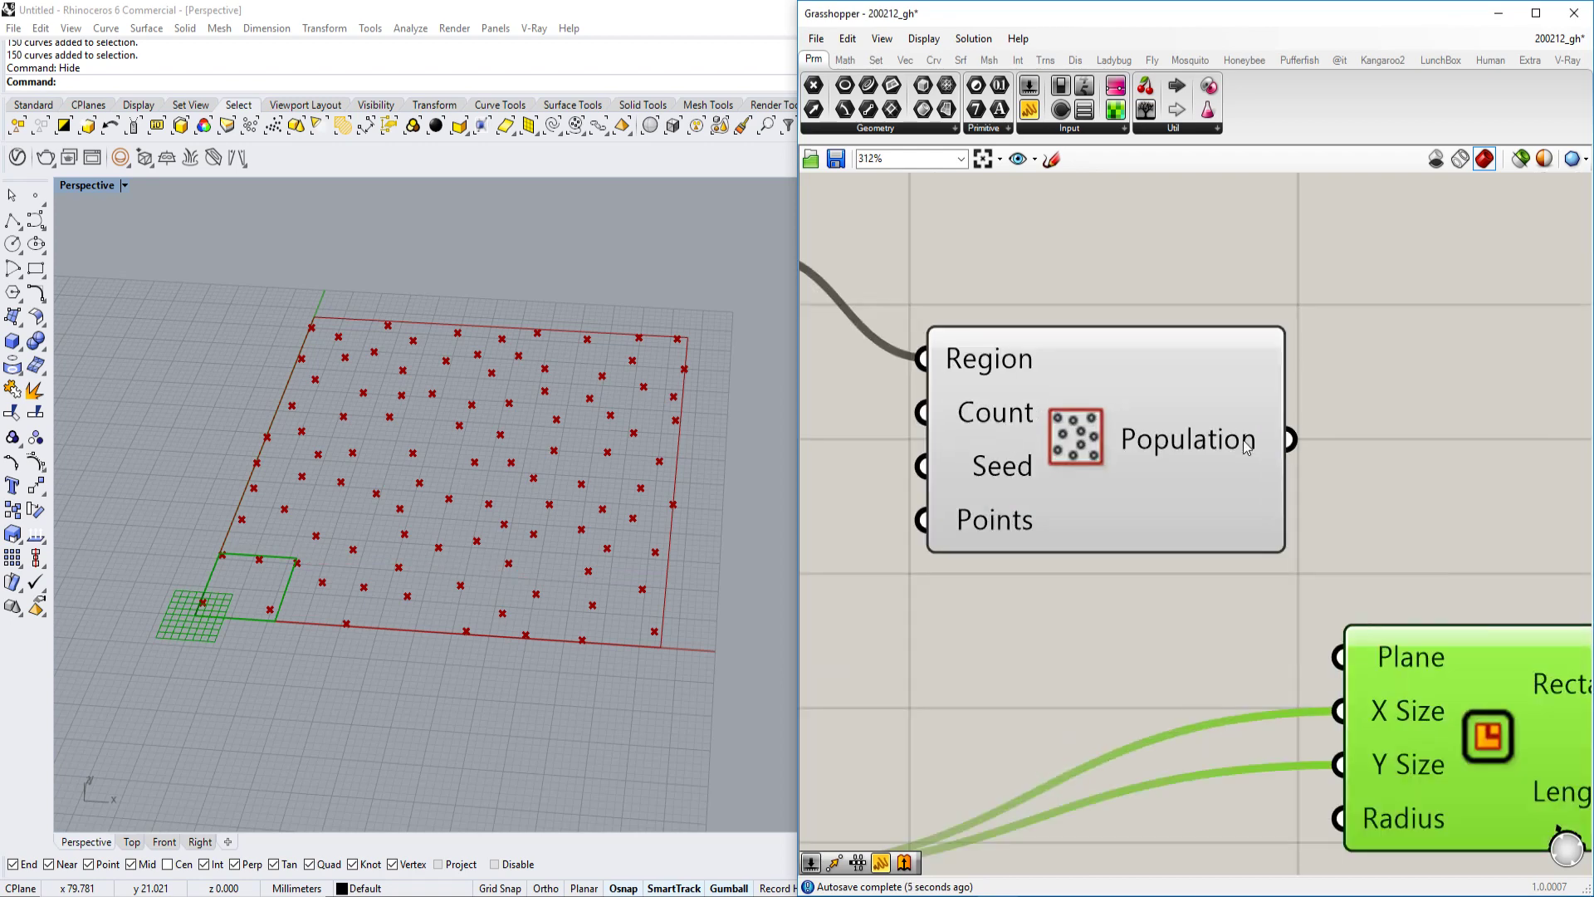
{"action": "right_click_drag", "start_coordinate": [1248, 446], "coordinate": [1142, 414]}
{"action": "left_click_drag", "start_coordinate": [1183, 405], "coordinate": [1250, 631]}
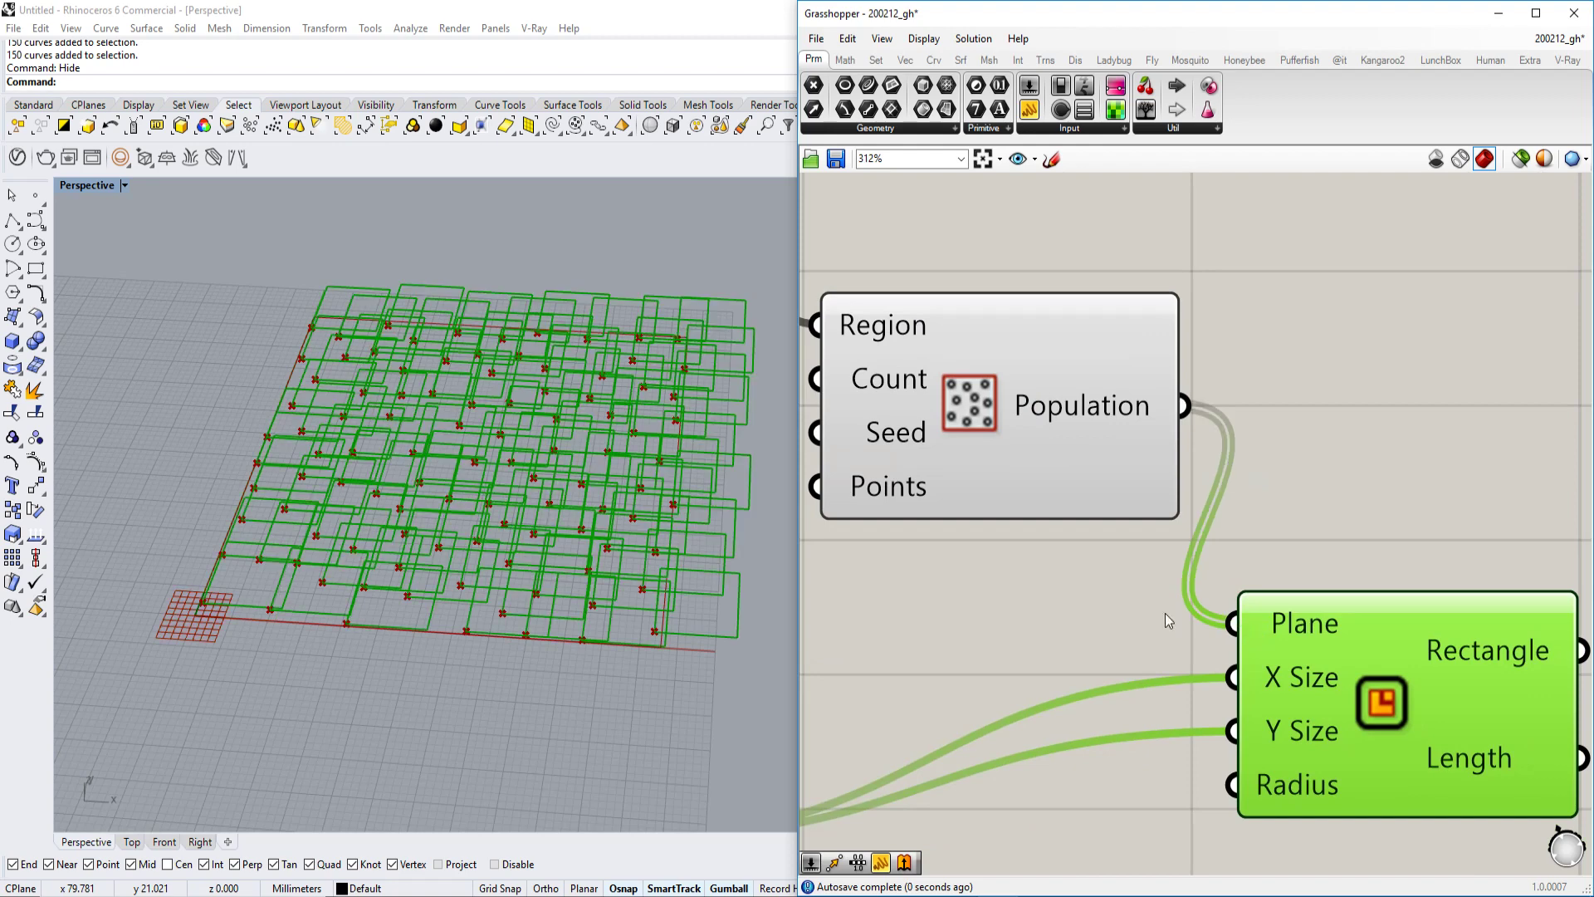
{"action": "right_click_drag", "start_coordinate": [1106, 606], "coordinate": [1248, 525]}
{"action": "scroll", "coordinate": [1237, 525], "scroll_direction": "down", "scroll_amount": 2}
{"action": "left_click", "coordinate": [1182, 564]}
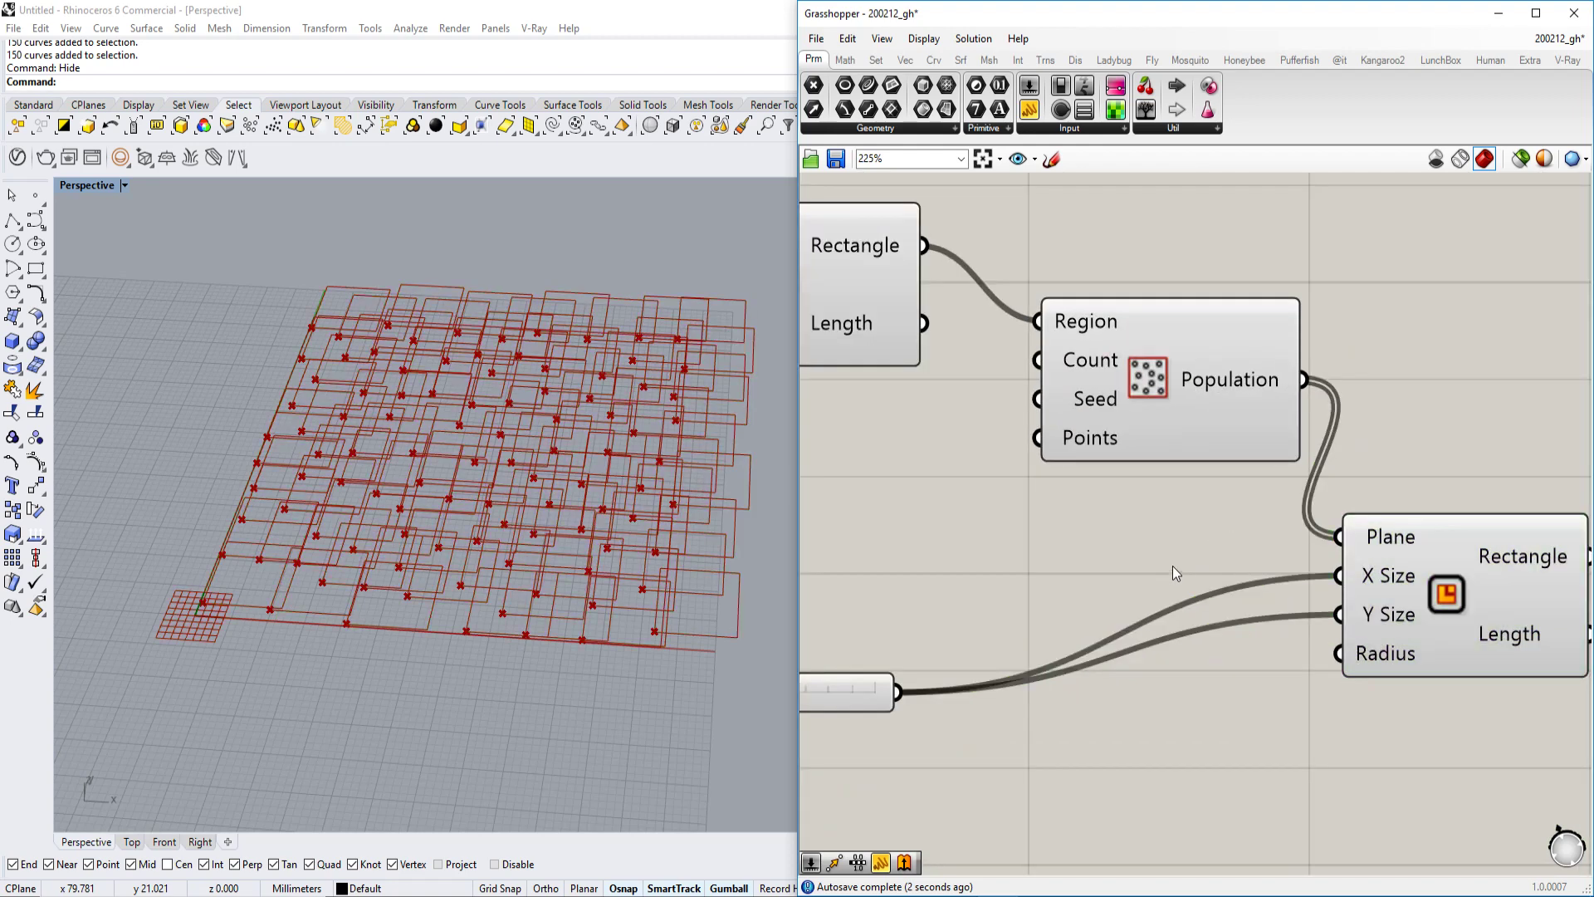
- Lower the duplicate Rectangle's size slider to 5, checking how much the squares overlap
{"action": "right_click_drag", "start_coordinate": [1247, 587], "coordinate": [1254, 541]}
{"action": "right_click_drag", "start_coordinate": [1054, 583], "coordinate": [1143, 552]}
{"action": "right_click_drag", "start_coordinate": [835, 623], "coordinate": [1193, 546]}
{"action": "scroll", "coordinate": [1023, 571], "scroll_direction": "up", "scroll_amount": 4}
{"action": "scroll", "coordinate": [1193, 545], "scroll_direction": "up", "scroll_amount": 2}
{"action": "mouse_move", "coordinate": [1038, 525]}
{"action": "left_mouse_down"}
{"action": "mouse_move", "coordinate": [989, 536]}
{"action": "mouse_move", "coordinate": [1012, 538]}
{"action": "left_mouse_up"}
{"action": "scroll", "coordinate": [699, 573], "scroll_direction": "up", "scroll_amount": 5}
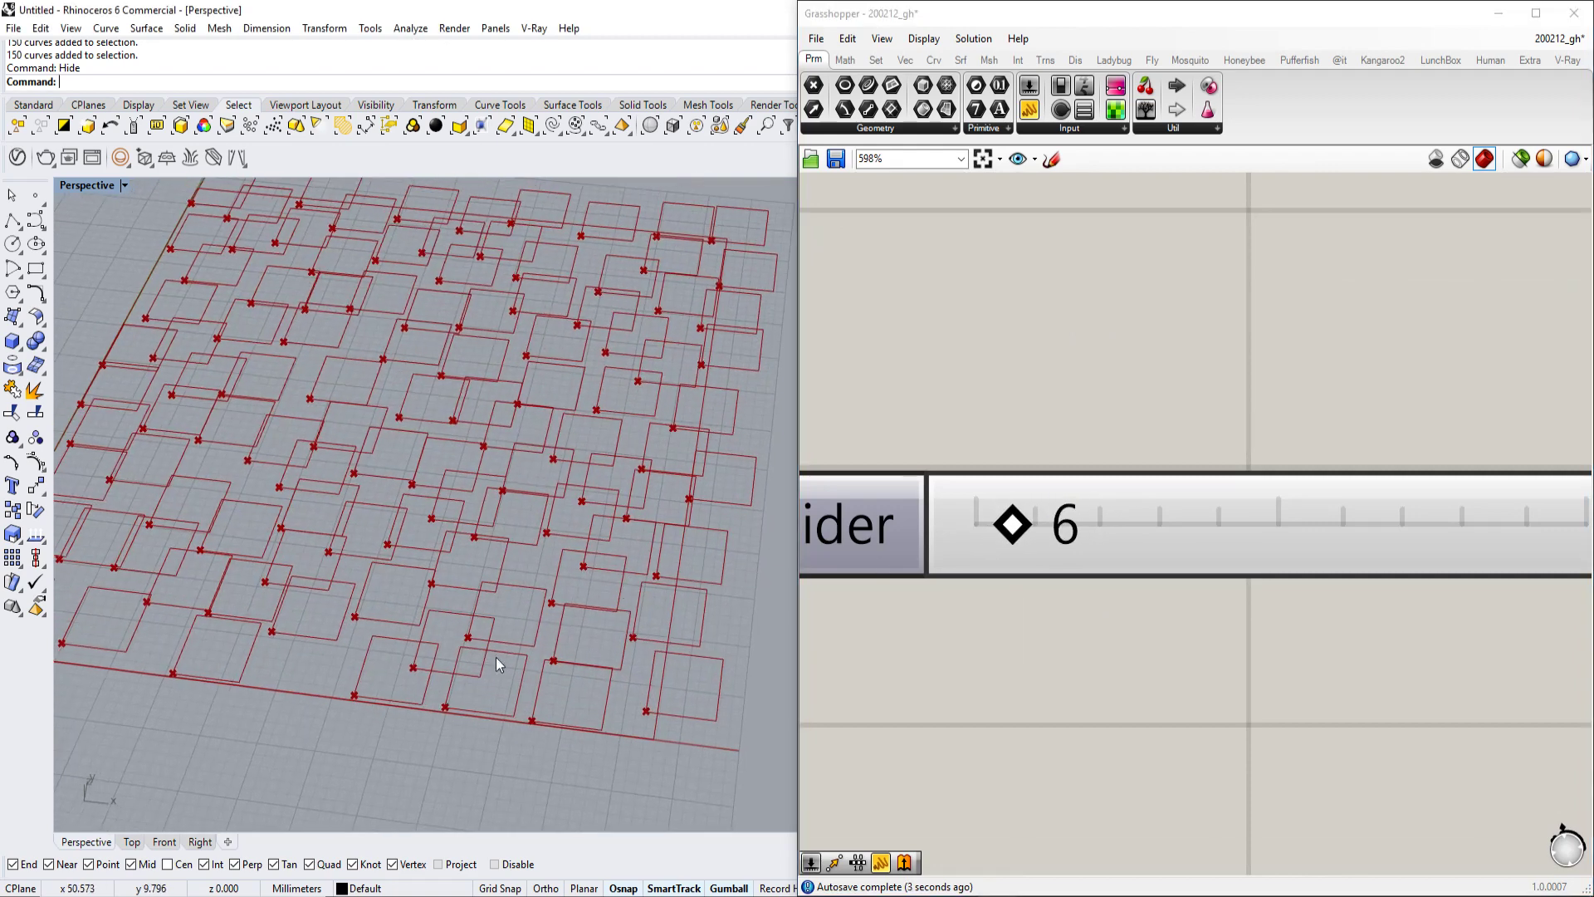
{"action": "scroll", "coordinate": [490, 668], "scroll_direction": "up", "scroll_amount": 5}
{"action": "left_click_drag", "start_coordinate": [1012, 524], "coordinate": [1007, 525]}
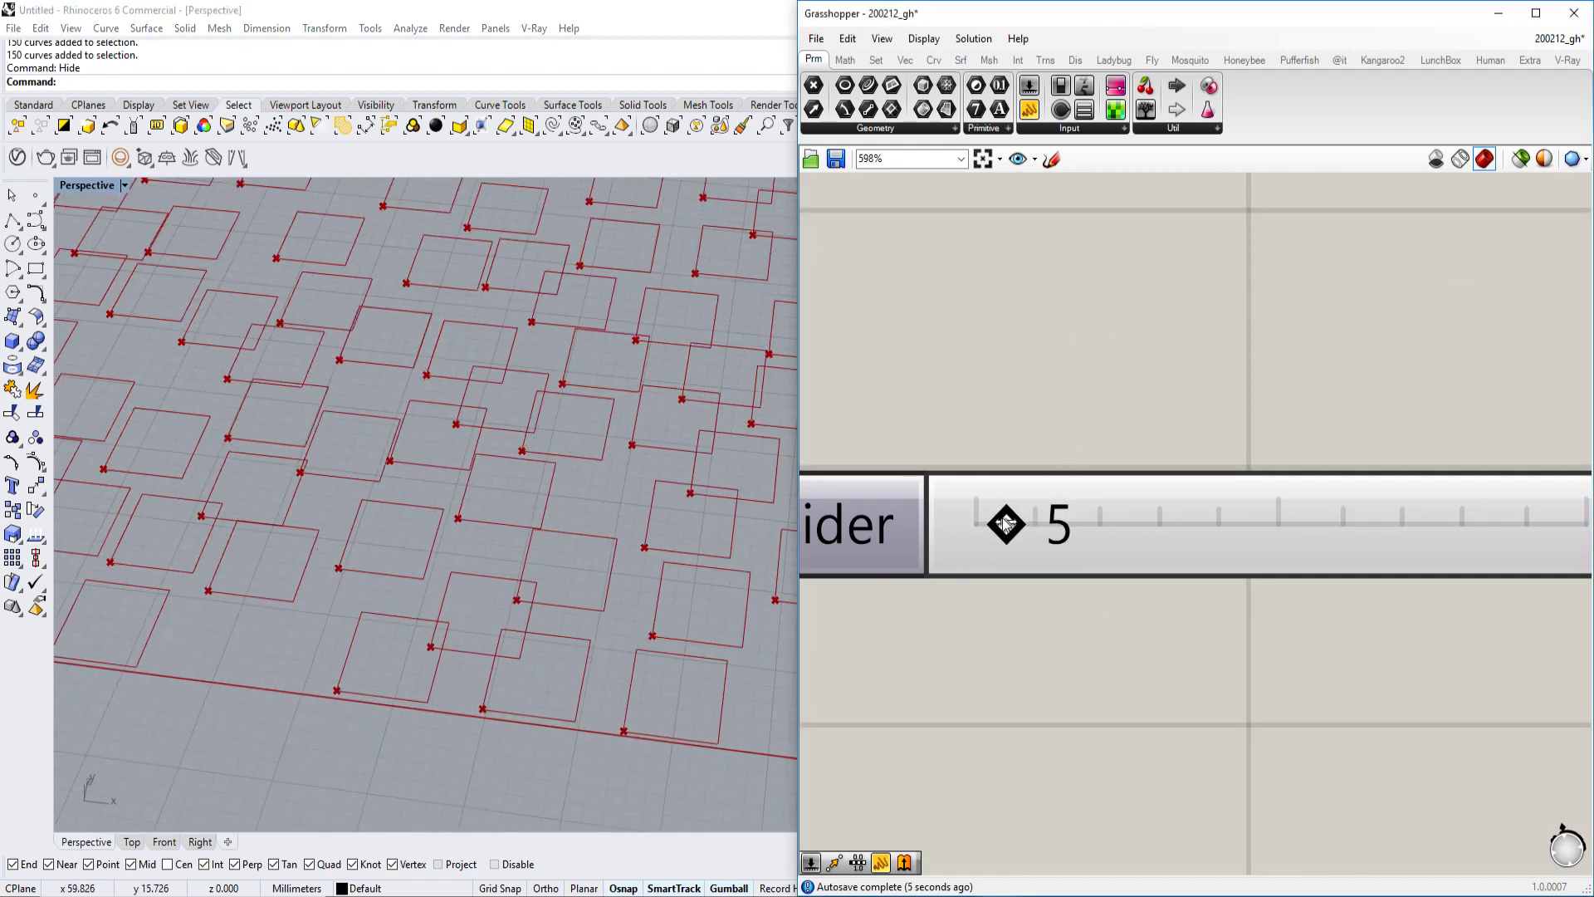
{"action": "scroll", "coordinate": [560, 349], "scroll_direction": "down", "scroll_amount": 5}
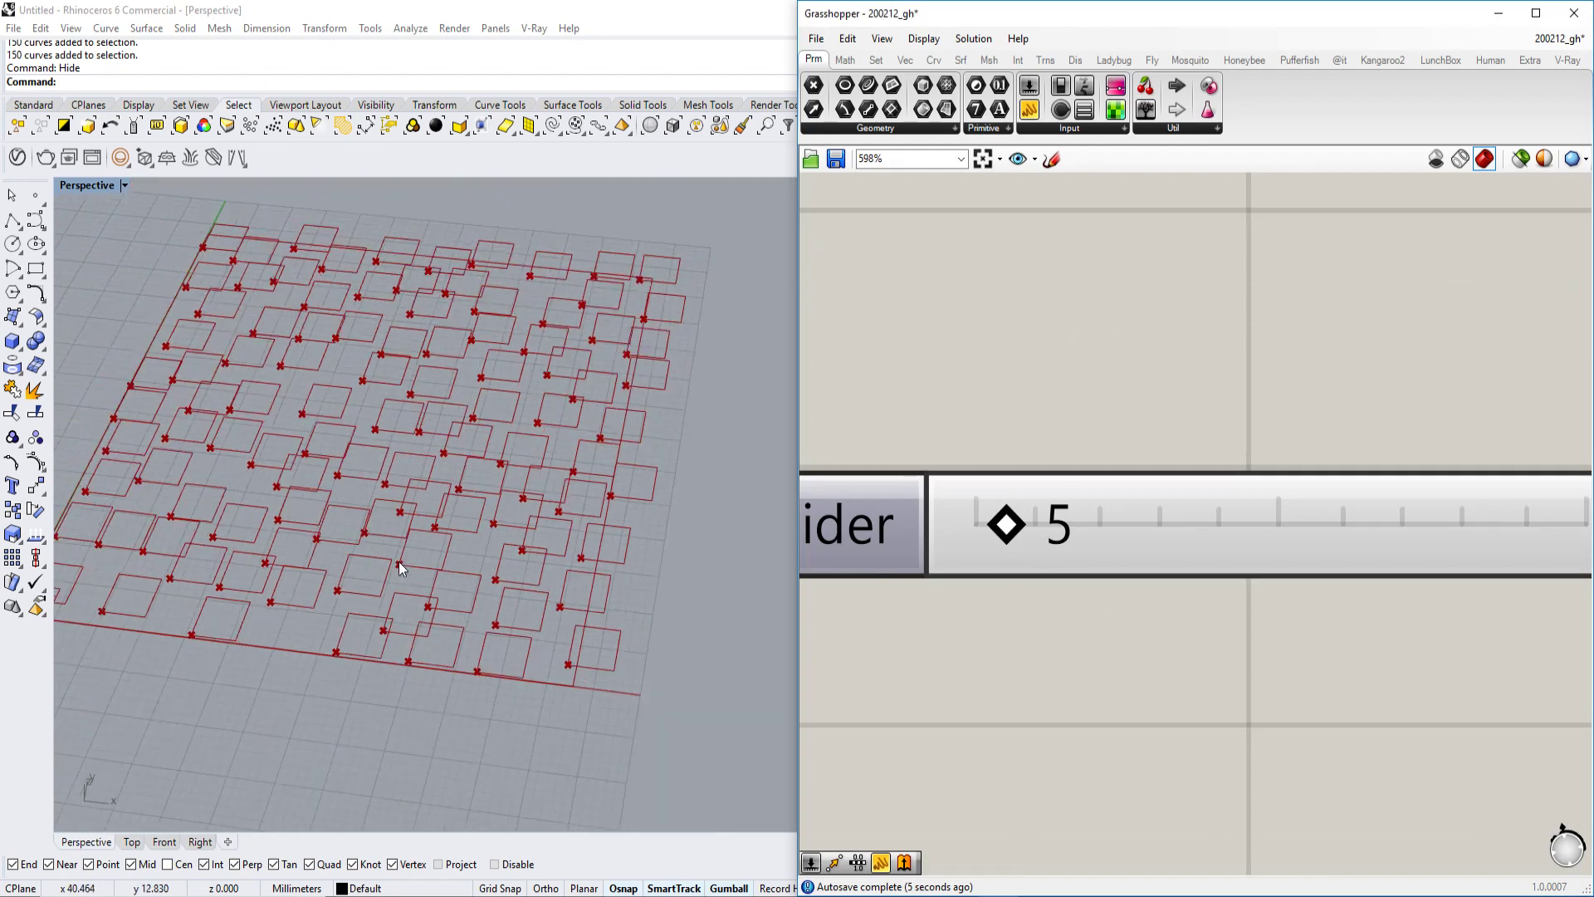
- Switch the small squares' size slider to floating point numbers with a maximum of 10
{"action": "double_click", "coordinate": [890, 536]}
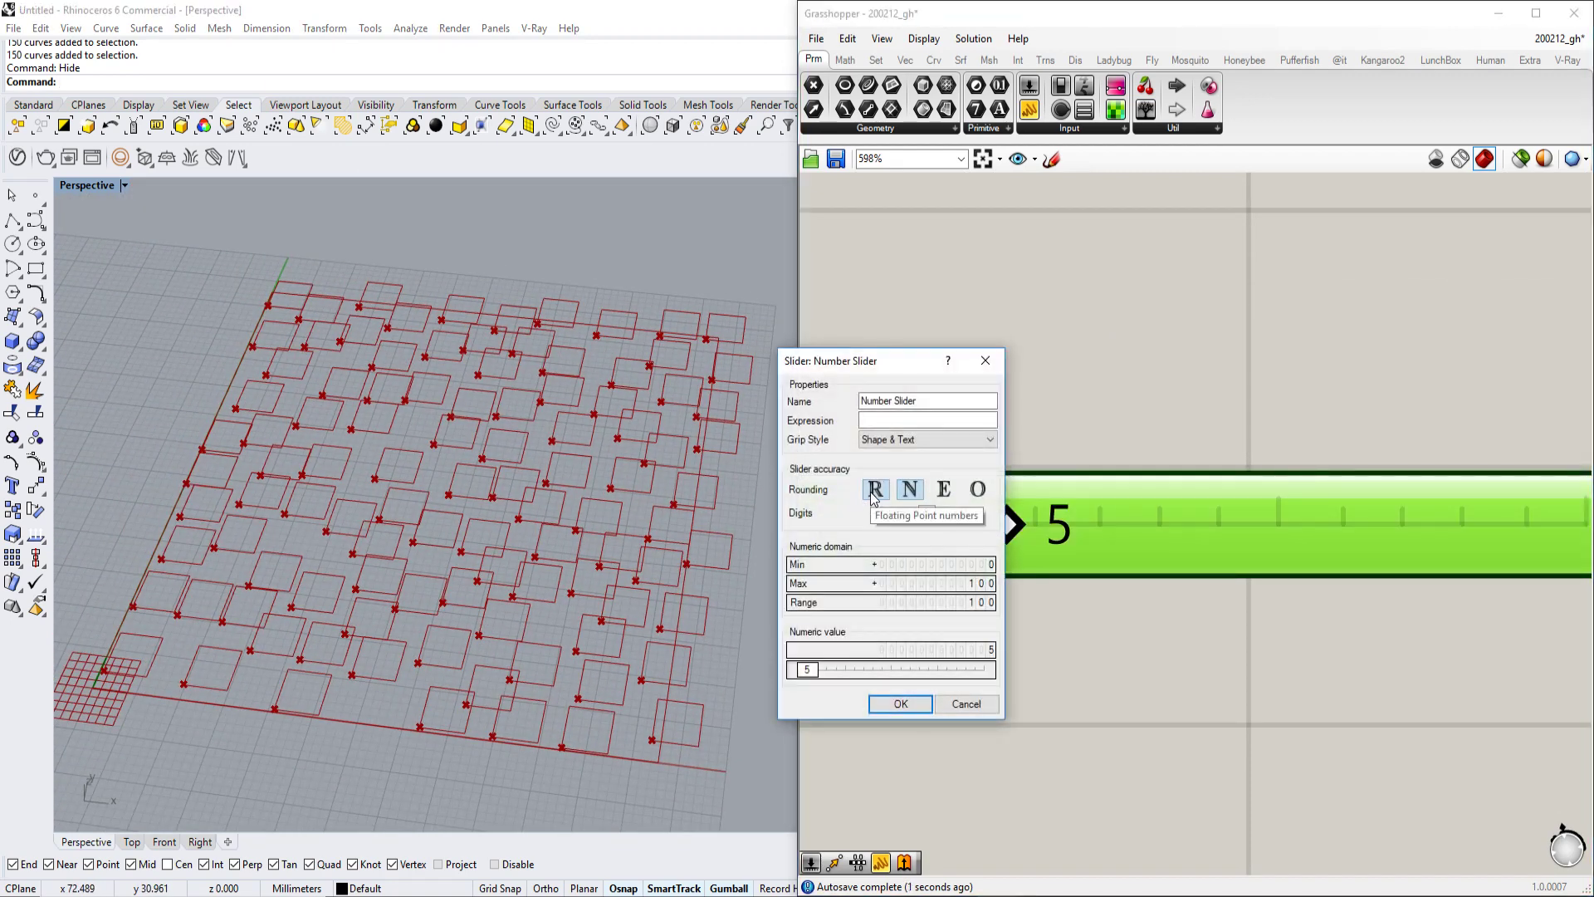
{"action": "left_click", "coordinate": [873, 491]}
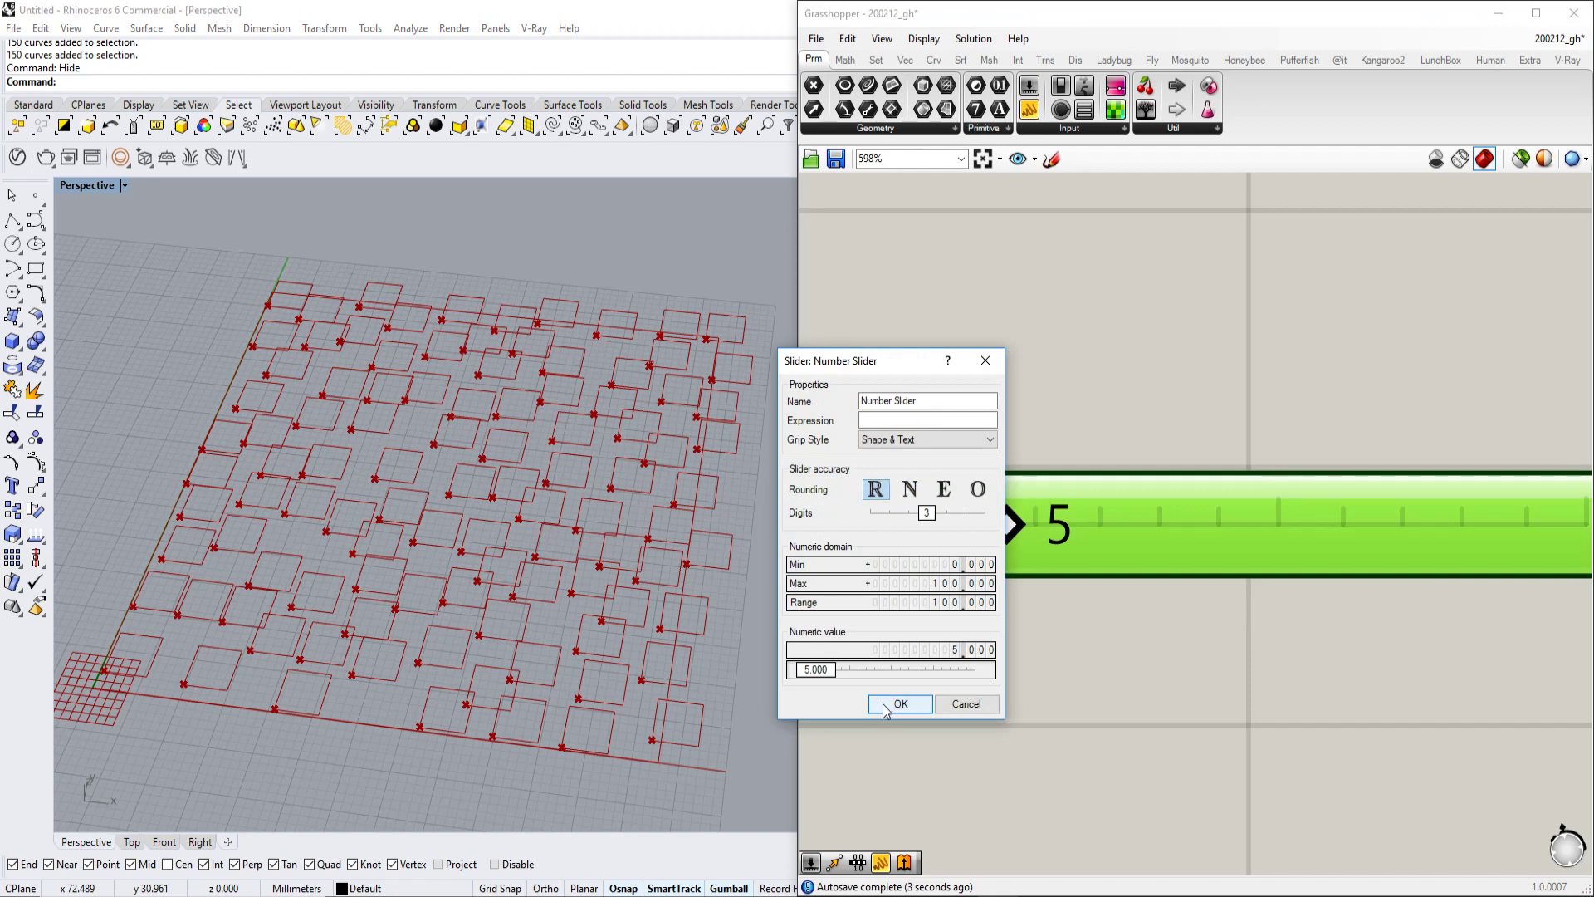
{"action": "double_click", "coordinate": [897, 583]}
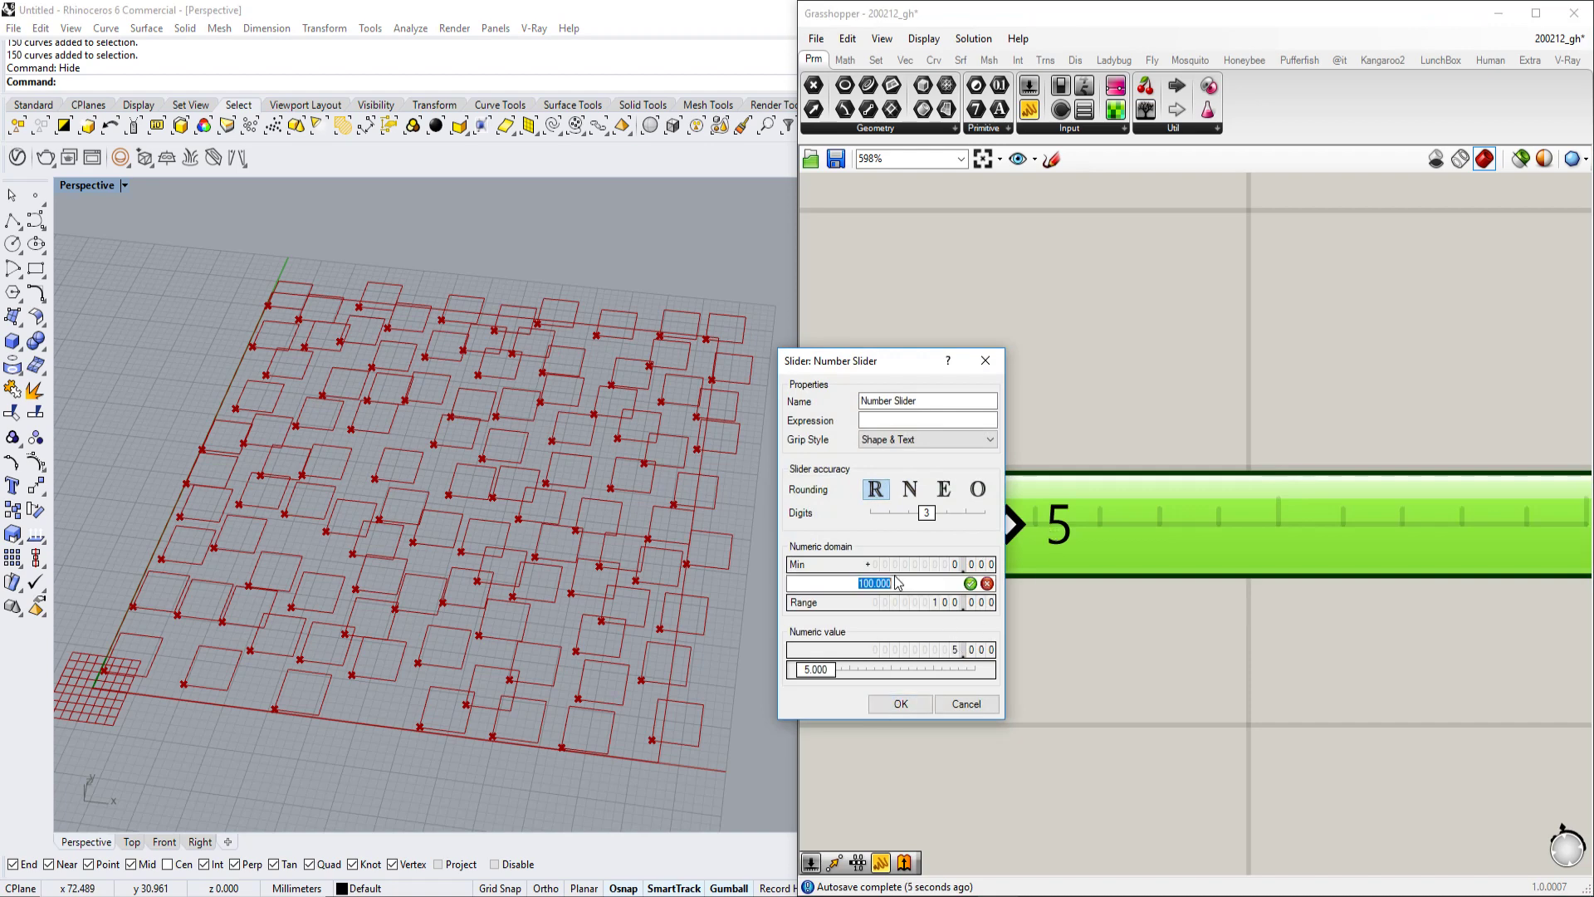
{"action": "type", "text": "10"}
{"action": "left_click", "coordinate": [901, 705]}
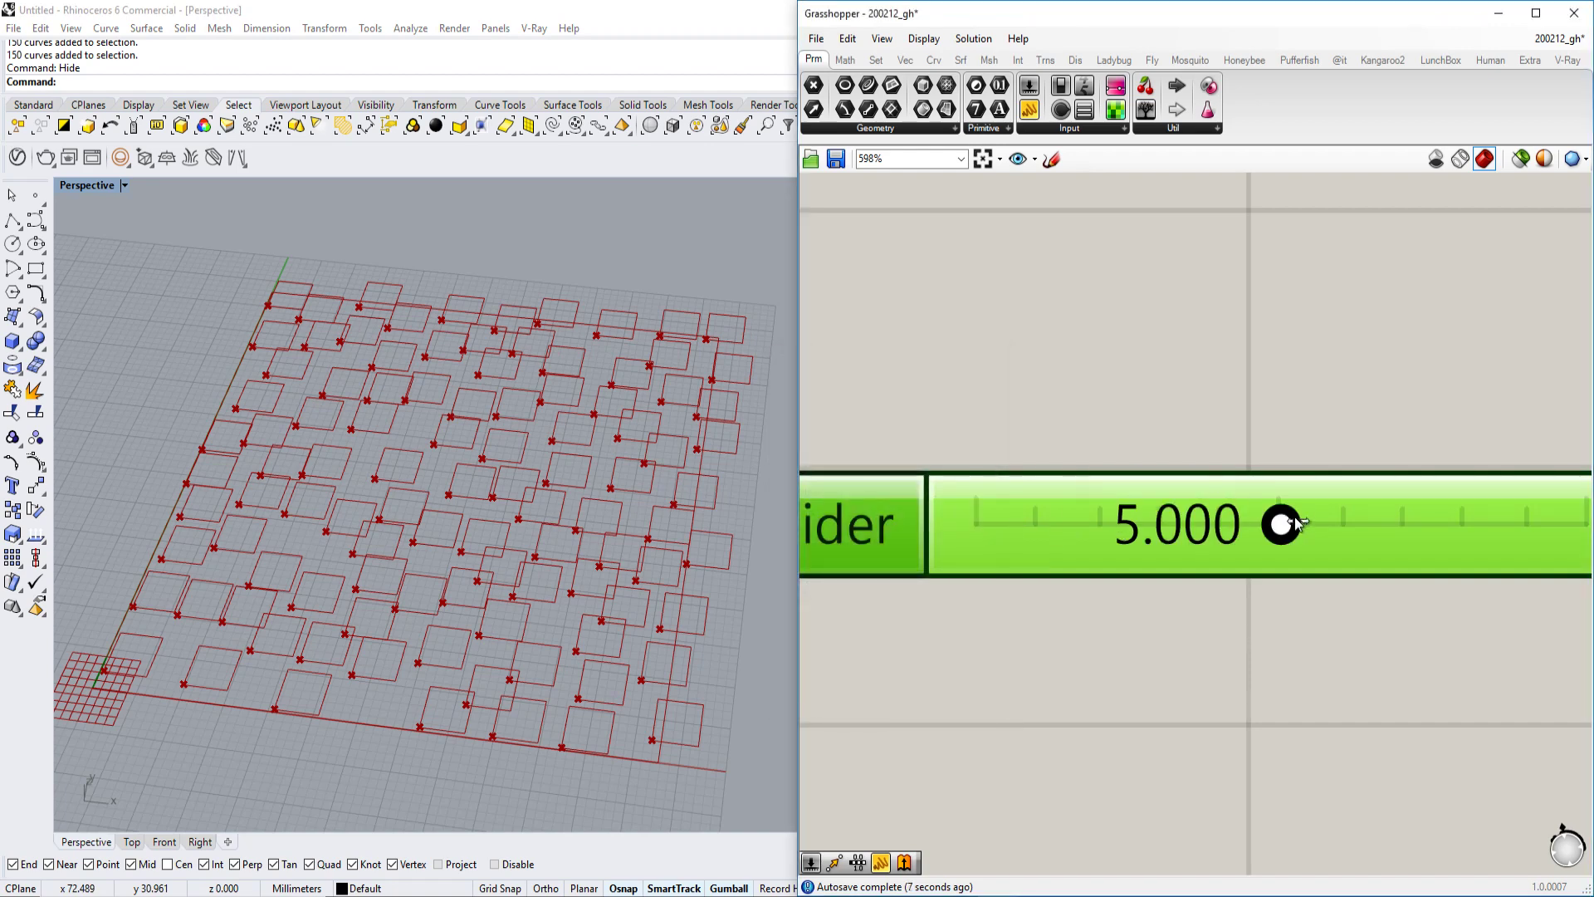
- Fine-tune the small squares' size slider to 5.068
{"action": "mouse_move", "coordinate": [1281, 524]}
{"action": "left_mouse_down"}
{"action": "mouse_move", "coordinate": [1217, 525]}
{"action": "mouse_move", "coordinate": [1286, 525]}
{"action": "left_mouse_up"}
{"action": "scroll", "coordinate": [545, 531], "scroll_direction": "down", "scroll_amount": 3}
{"action": "right_click_drag", "start_coordinate": [546, 531], "coordinate": [487, 600], "text": "shift"}
{"action": "scroll", "coordinate": [487, 600], "scroll_direction": "up", "scroll_amount": 7}
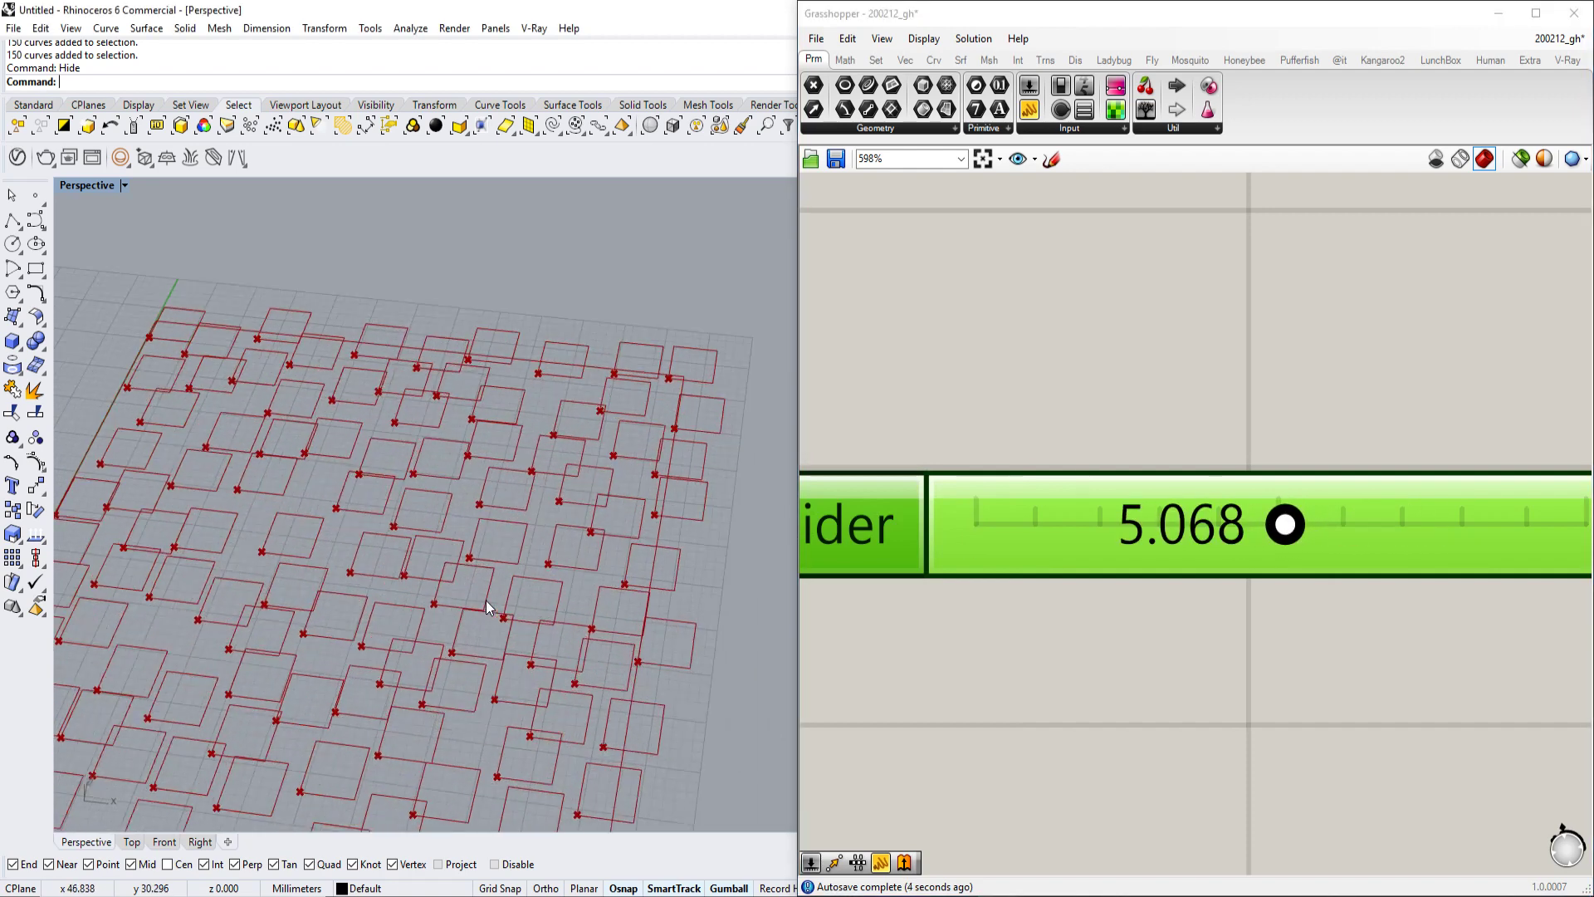
- Turn off the previews of the first Rectangle and the Populate 2D component
{"action": "scroll", "coordinate": [1304, 320], "scroll_direction": "down", "scroll_amount": 8}
{"action": "right_click_drag", "start_coordinate": [1382, 233], "coordinate": [1221, 317]}
{"action": "left_click_drag", "start_coordinate": [1312, 299], "coordinate": [970, 523]}
{"action": "key", "text": "space"}
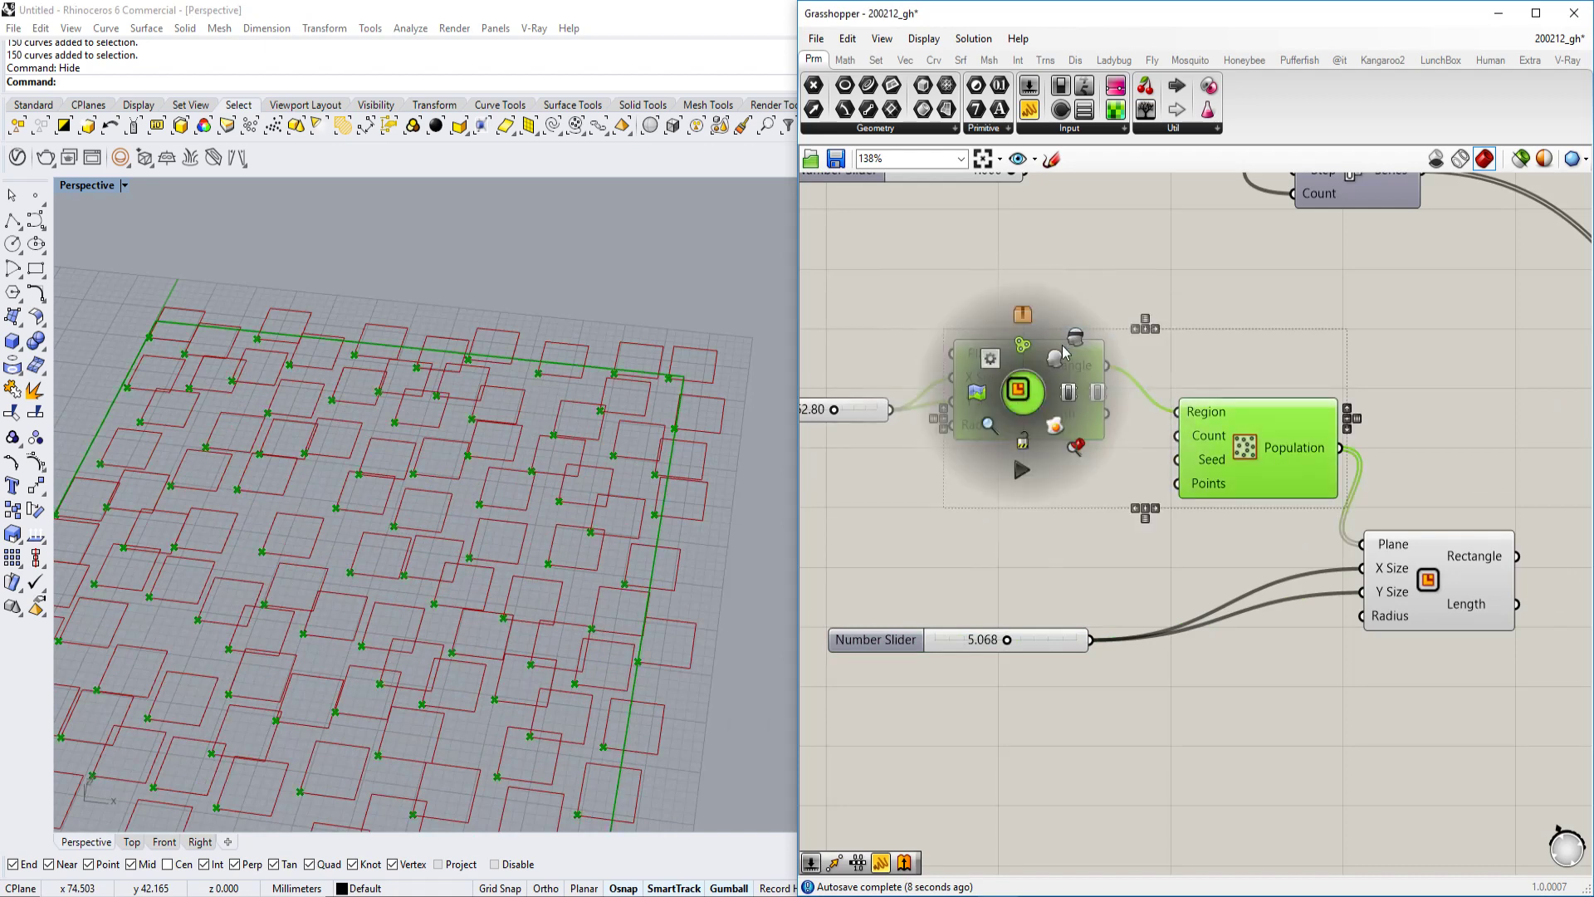
{"action": "left_click", "coordinate": [1077, 336]}
{"action": "left_click", "coordinate": [1421, 394]}
- Add a Rotate component below the second Rectangle component
{"action": "right_click_drag", "start_coordinate": [1421, 393], "coordinate": [1122, 341]}
{"action": "left_click", "coordinate": [1137, 526]}
{"action": "scroll", "coordinate": [581, 519], "scroll_direction": "up", "scroll_amount": 6}
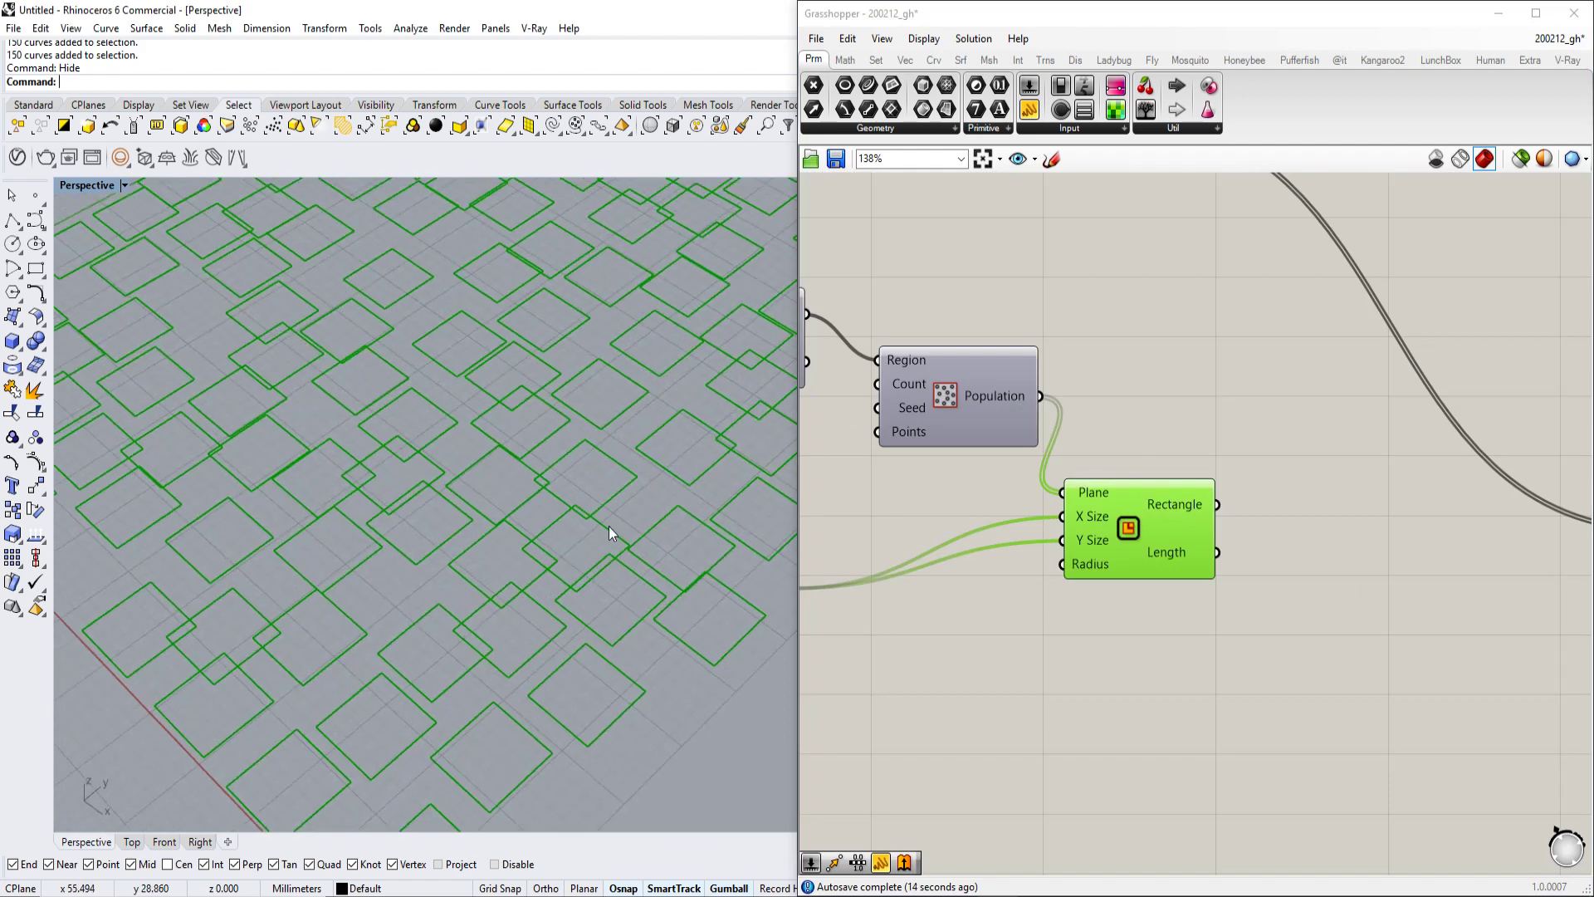
{"action": "scroll", "coordinate": [1166, 542], "scroll_direction": "down", "scroll_amount": 2}
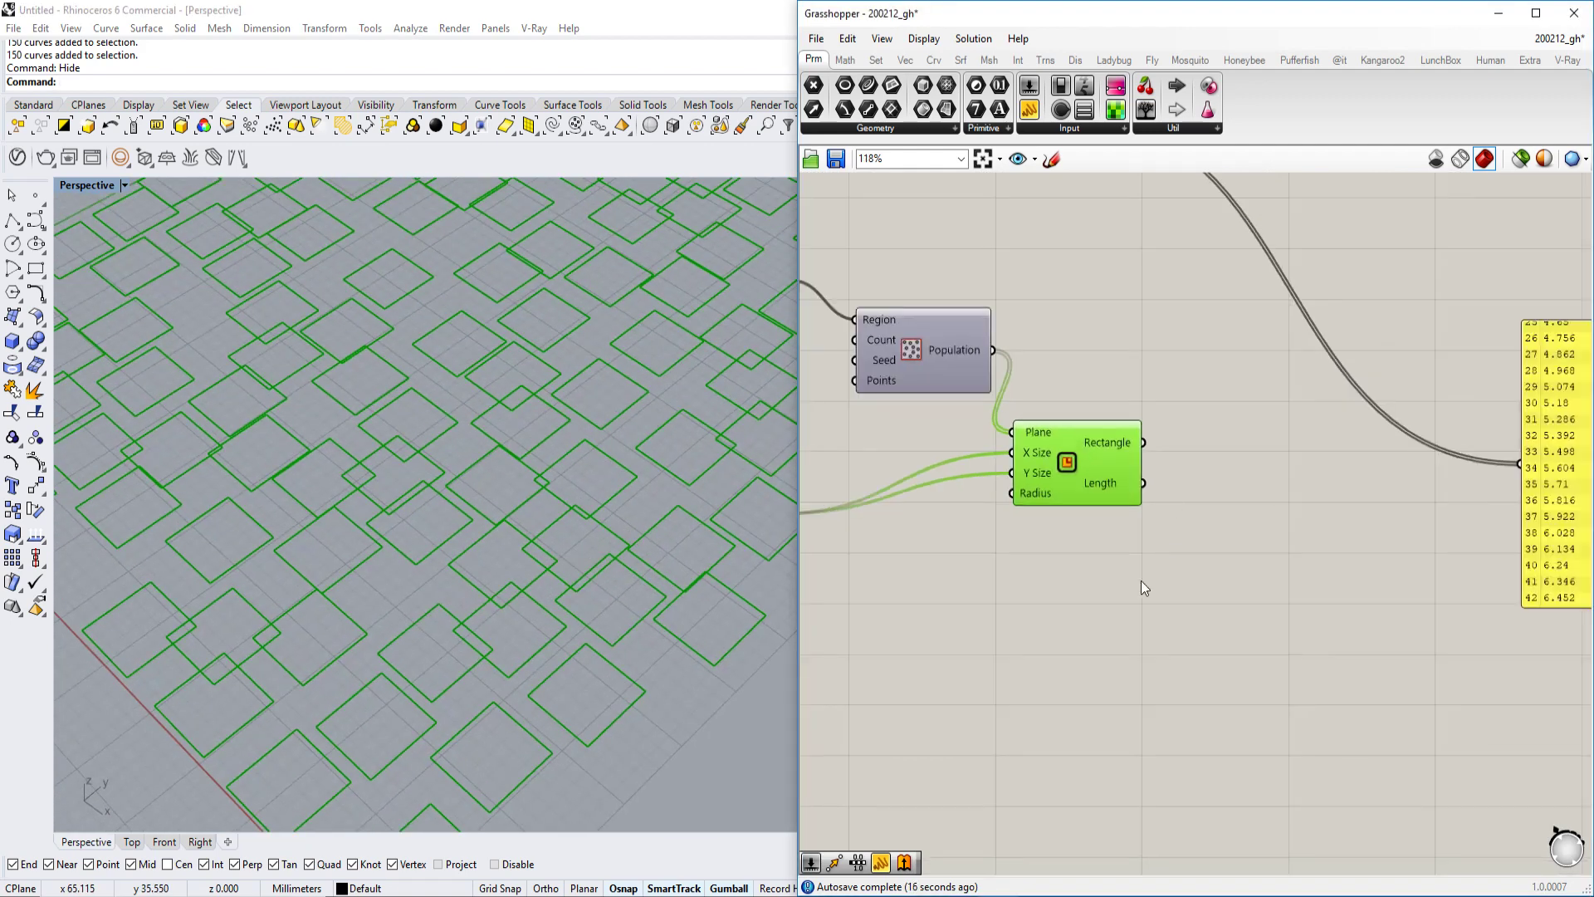
{"action": "double_click", "coordinate": [1159, 565]}
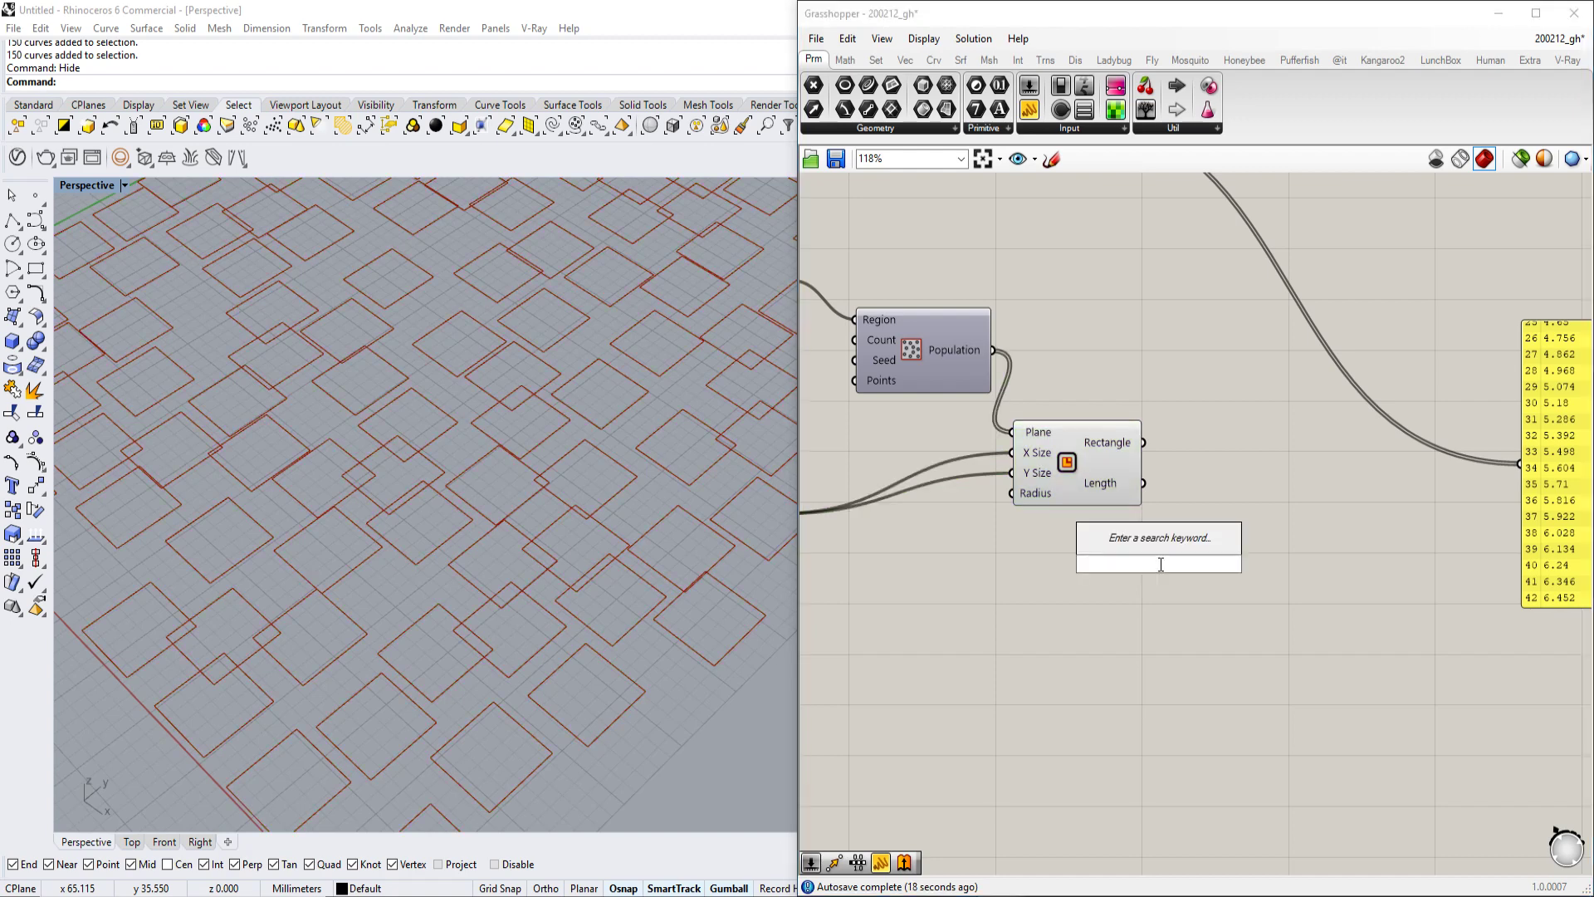
{"action": "type", "text": "rota"}
{"action": "key", "text": "Return"}
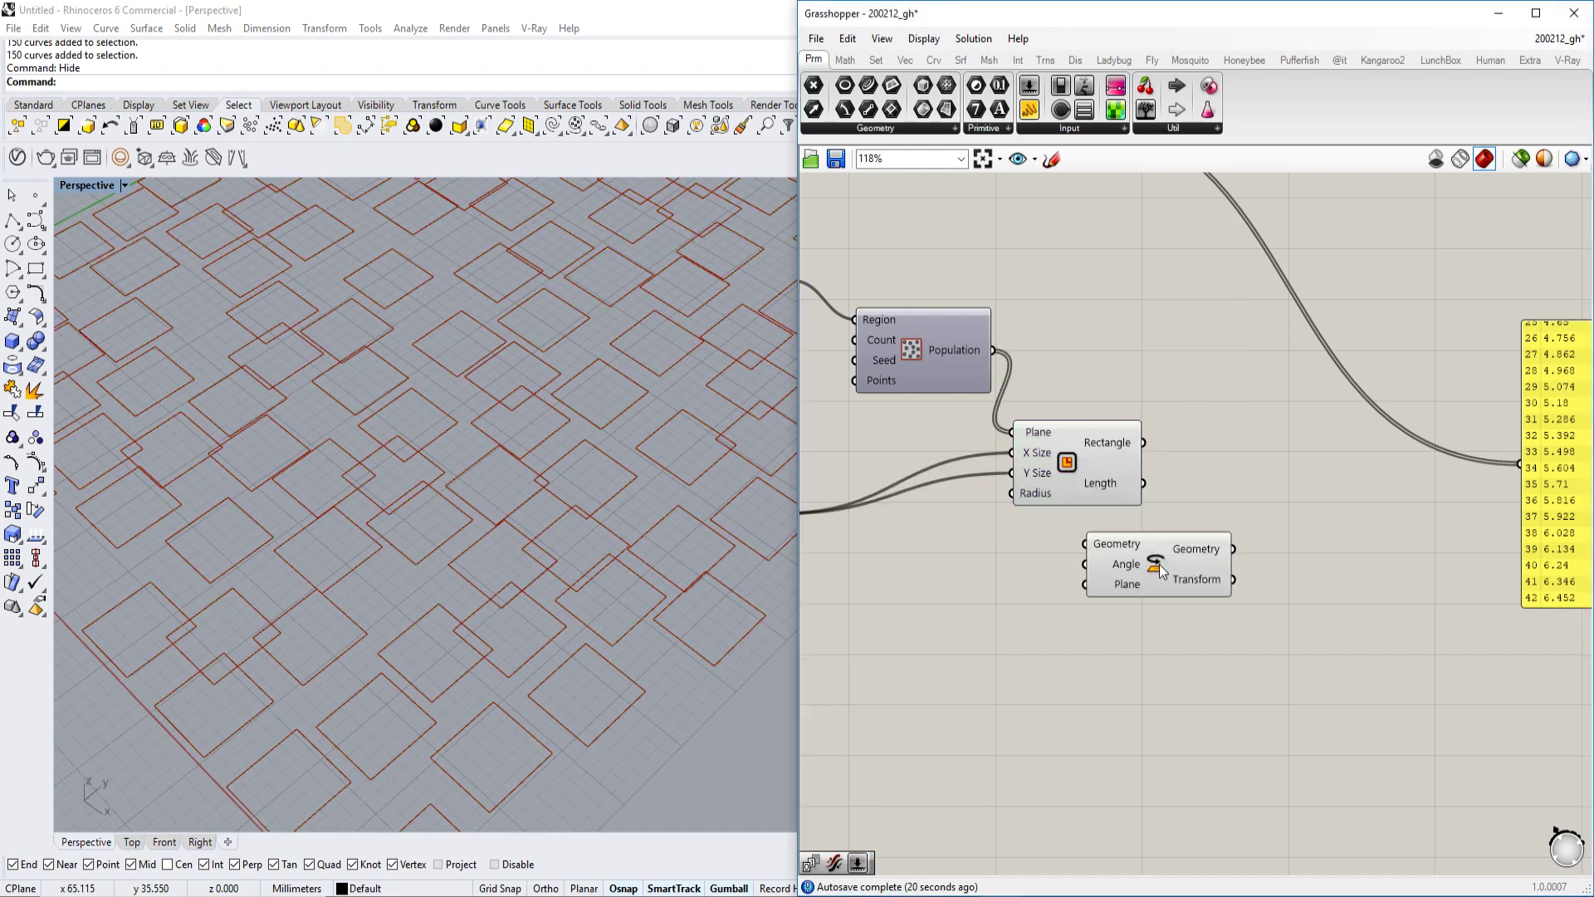
- Place the Rotate component beside the second Rectangle component and connect the Rectangle output to its Geometry input
{"action": "left_click_drag", "start_coordinate": [1160, 561], "coordinate": [1284, 501]}
{"action": "scroll", "coordinate": [1283, 501], "scroll_direction": "up", "scroll_amount": 4}
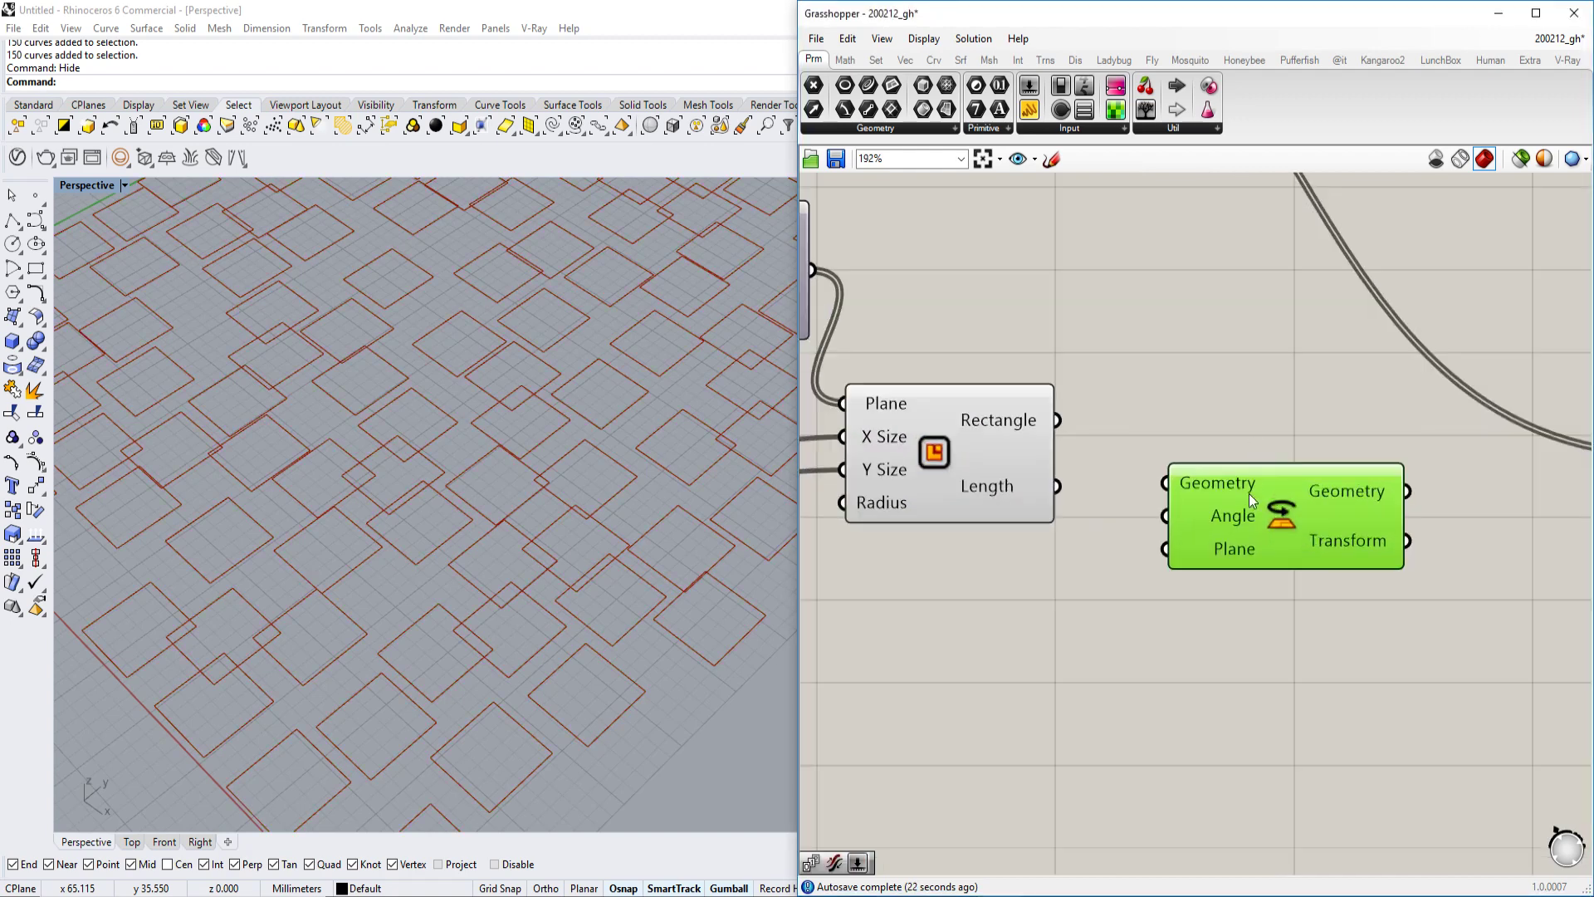
{"action": "scroll", "coordinate": [1191, 490], "scroll_direction": "down", "scroll_amount": 1}
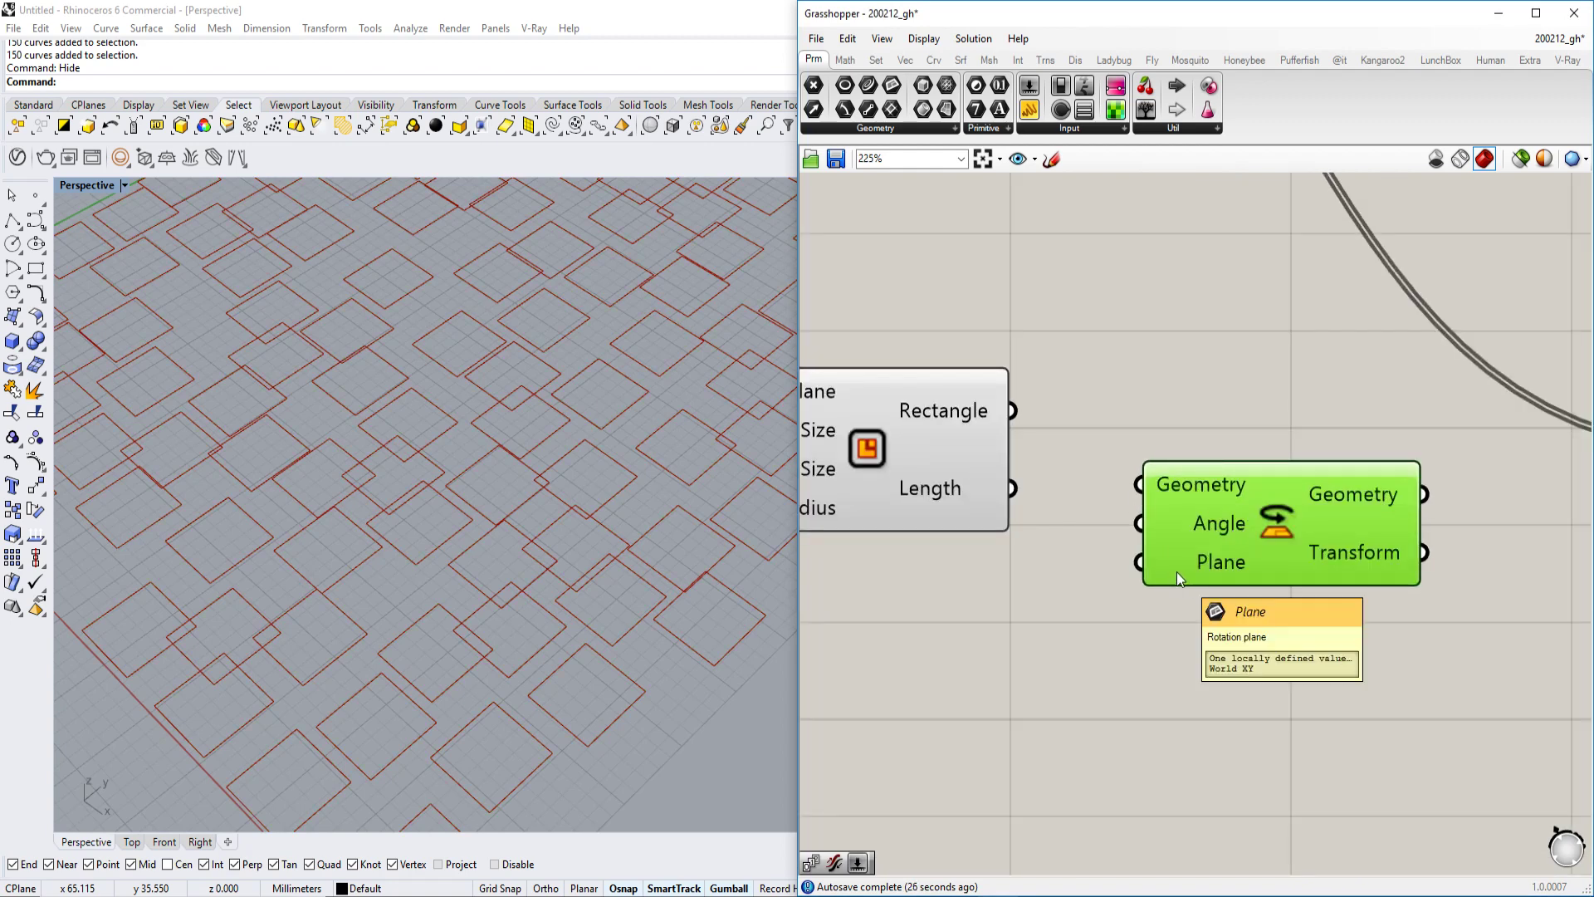
{"action": "right_click_drag", "start_coordinate": [1177, 571], "coordinate": [1245, 589]}
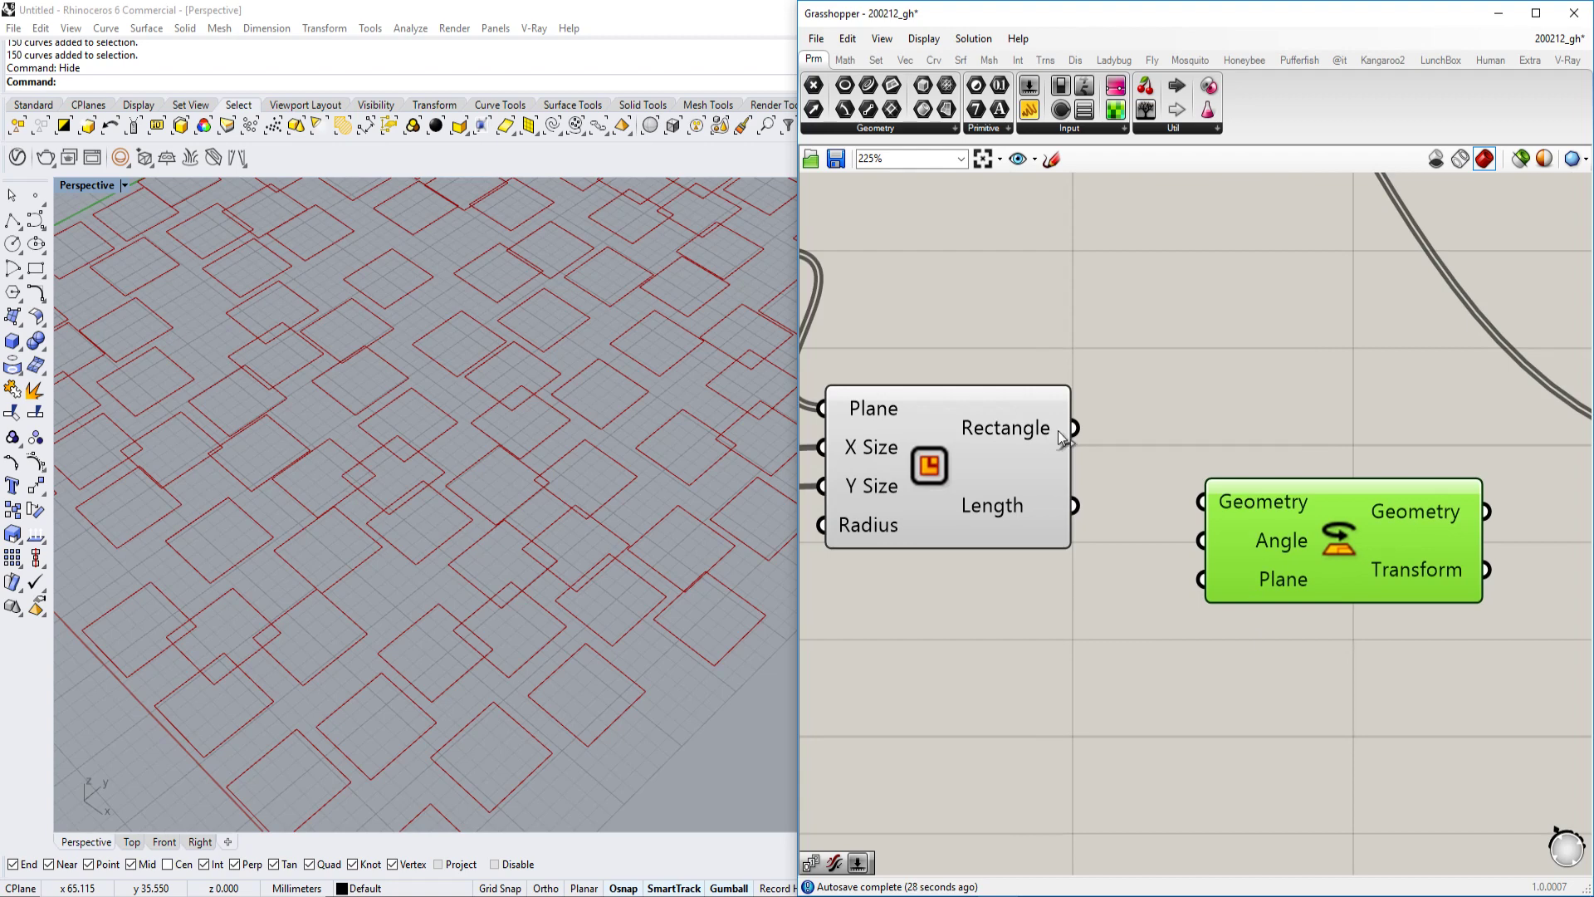
{"action": "left_click_drag", "start_coordinate": [1059, 432], "coordinate": [1237, 488]}
{"action": "scroll", "coordinate": [1271, 544], "scroll_direction": "down", "scroll_amount": 2}
{"action": "right_click_drag", "start_coordinate": [1270, 539], "coordinate": [1301, 531]}
{"action": "scroll", "coordinate": [1301, 531], "scroll_direction": "up", "scroll_amount": 1}
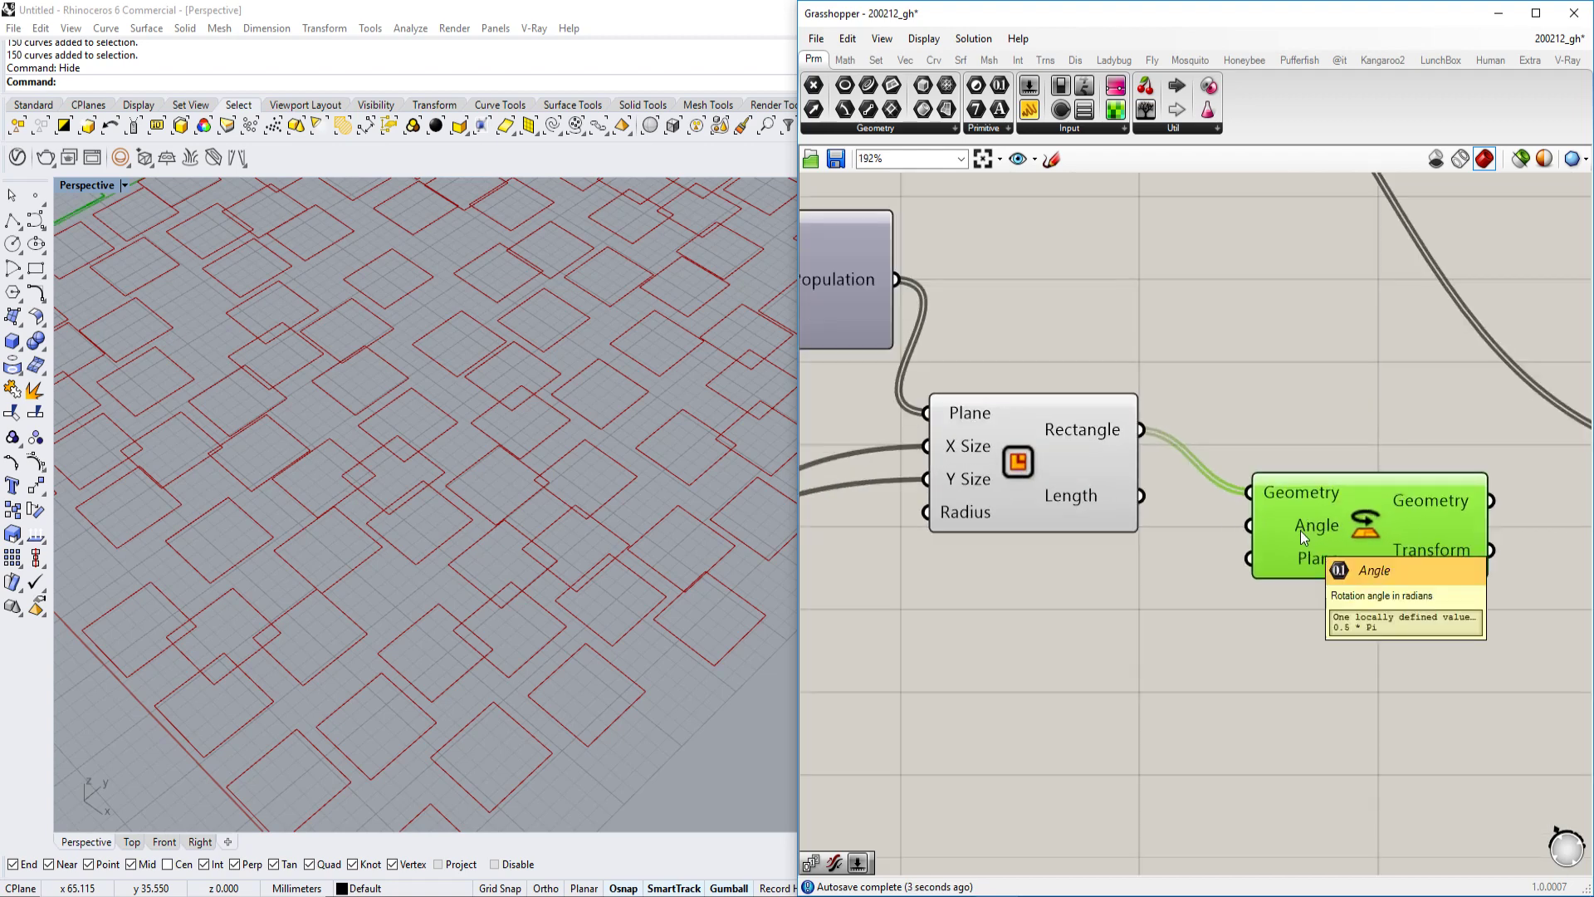
- Connect the Populate 2D Population output to the Rotate component's Plane input and inspect the rotated squares in the Rhino viewport
{"action": "right_click_drag", "start_coordinate": [1300, 531], "coordinate": [1333, 537]}
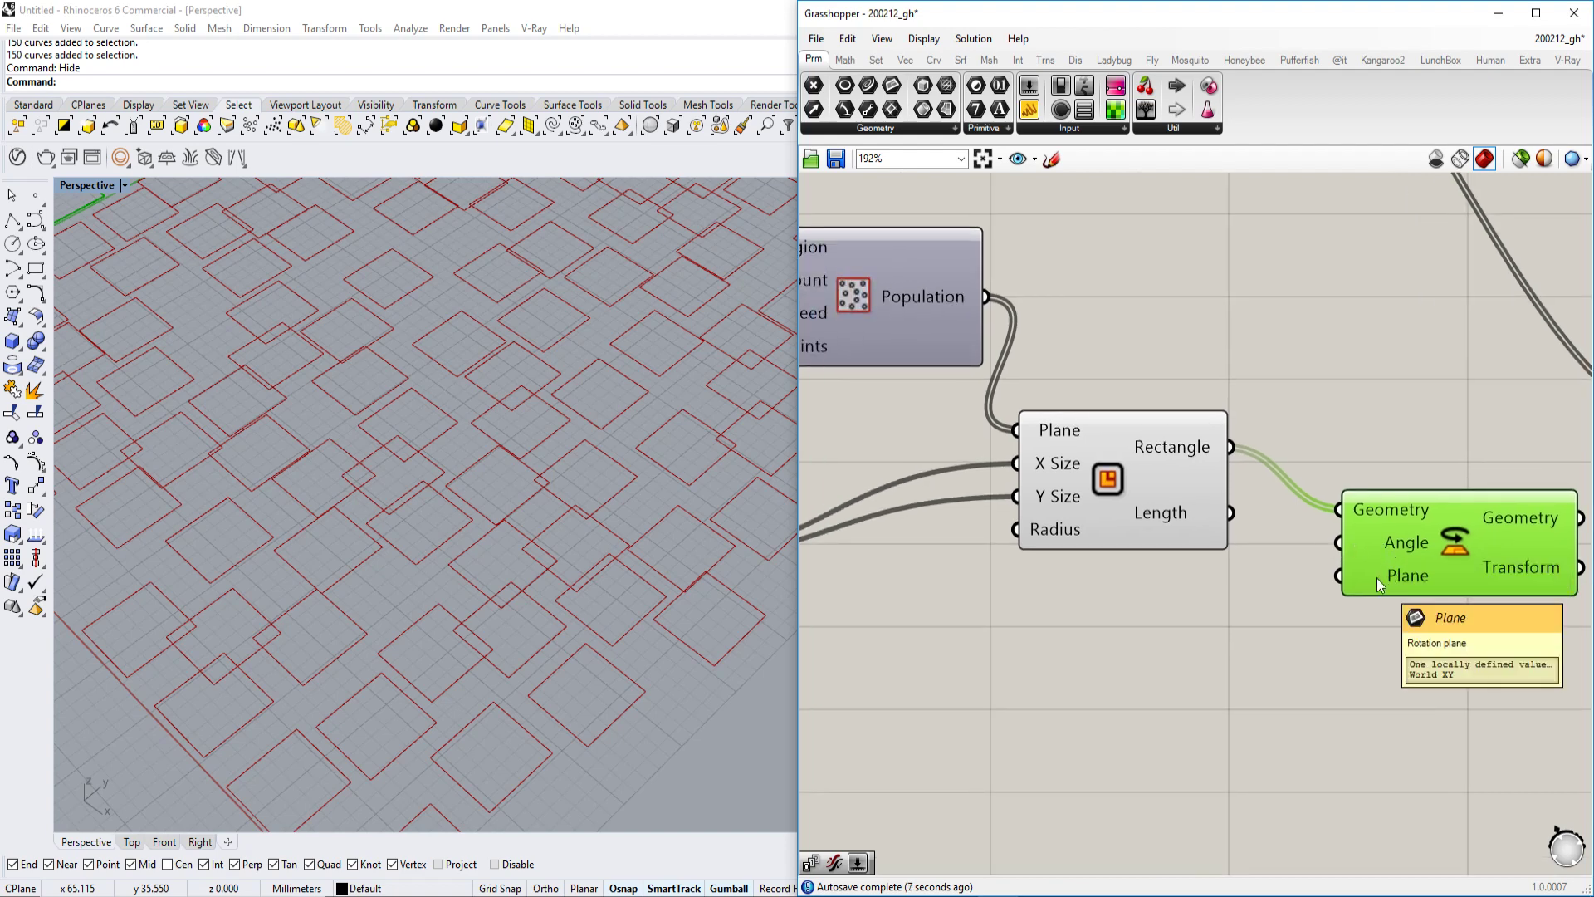
{"action": "scroll", "coordinate": [1408, 600], "scroll_direction": "down", "scroll_amount": 2}
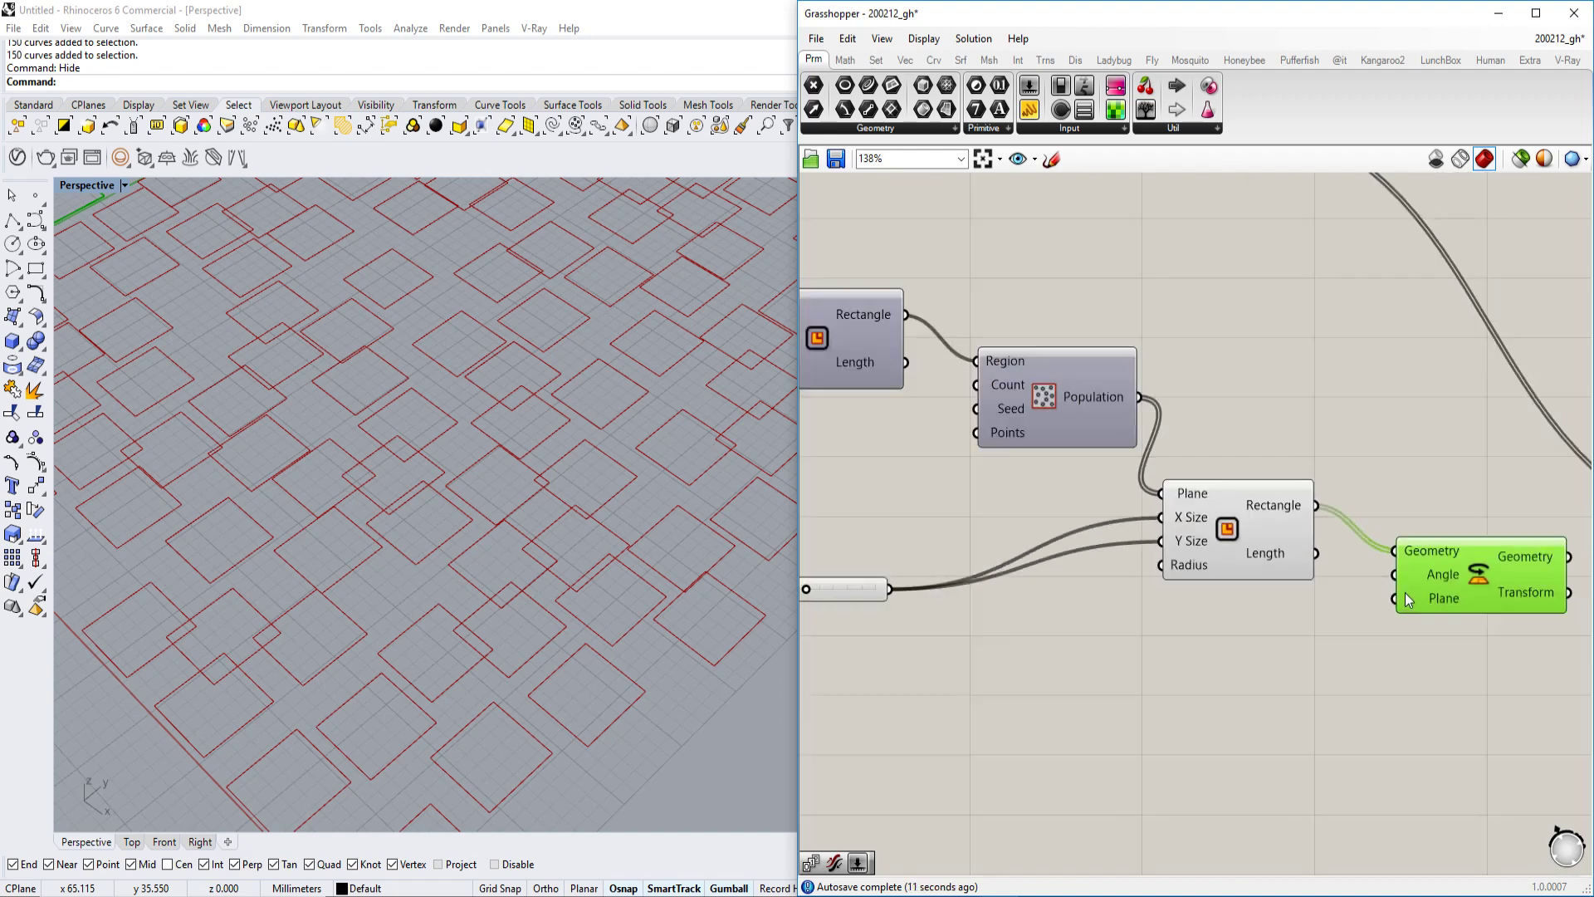
{"action": "right_click_drag", "start_coordinate": [1405, 593], "coordinate": [1405, 618]}
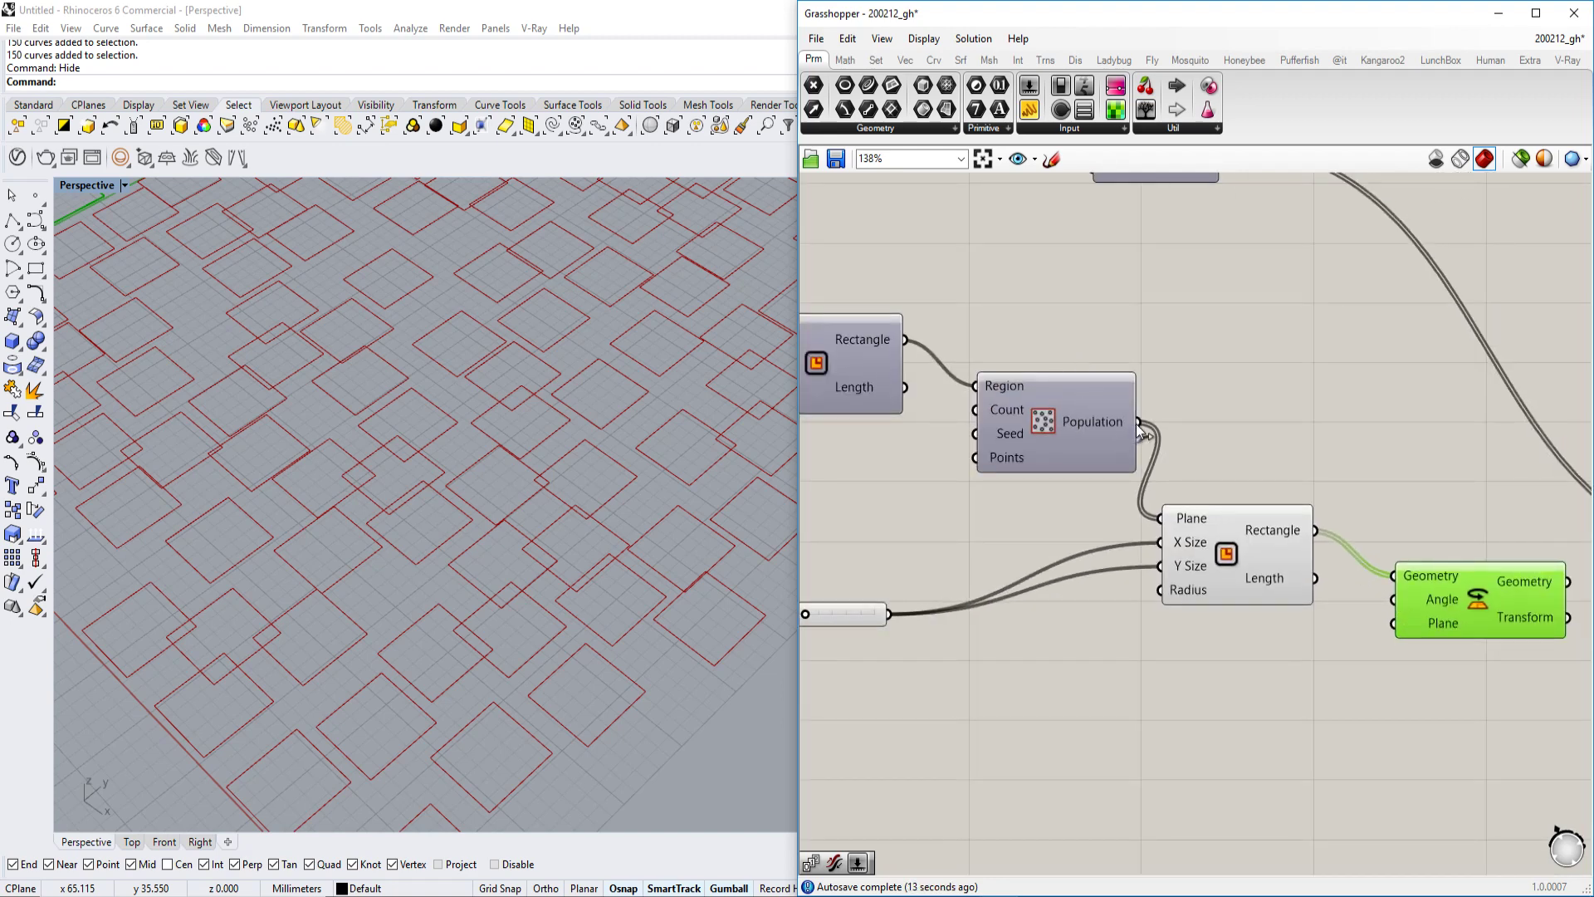
{"action": "left_click_drag", "start_coordinate": [1150, 415], "coordinate": [1412, 626]}
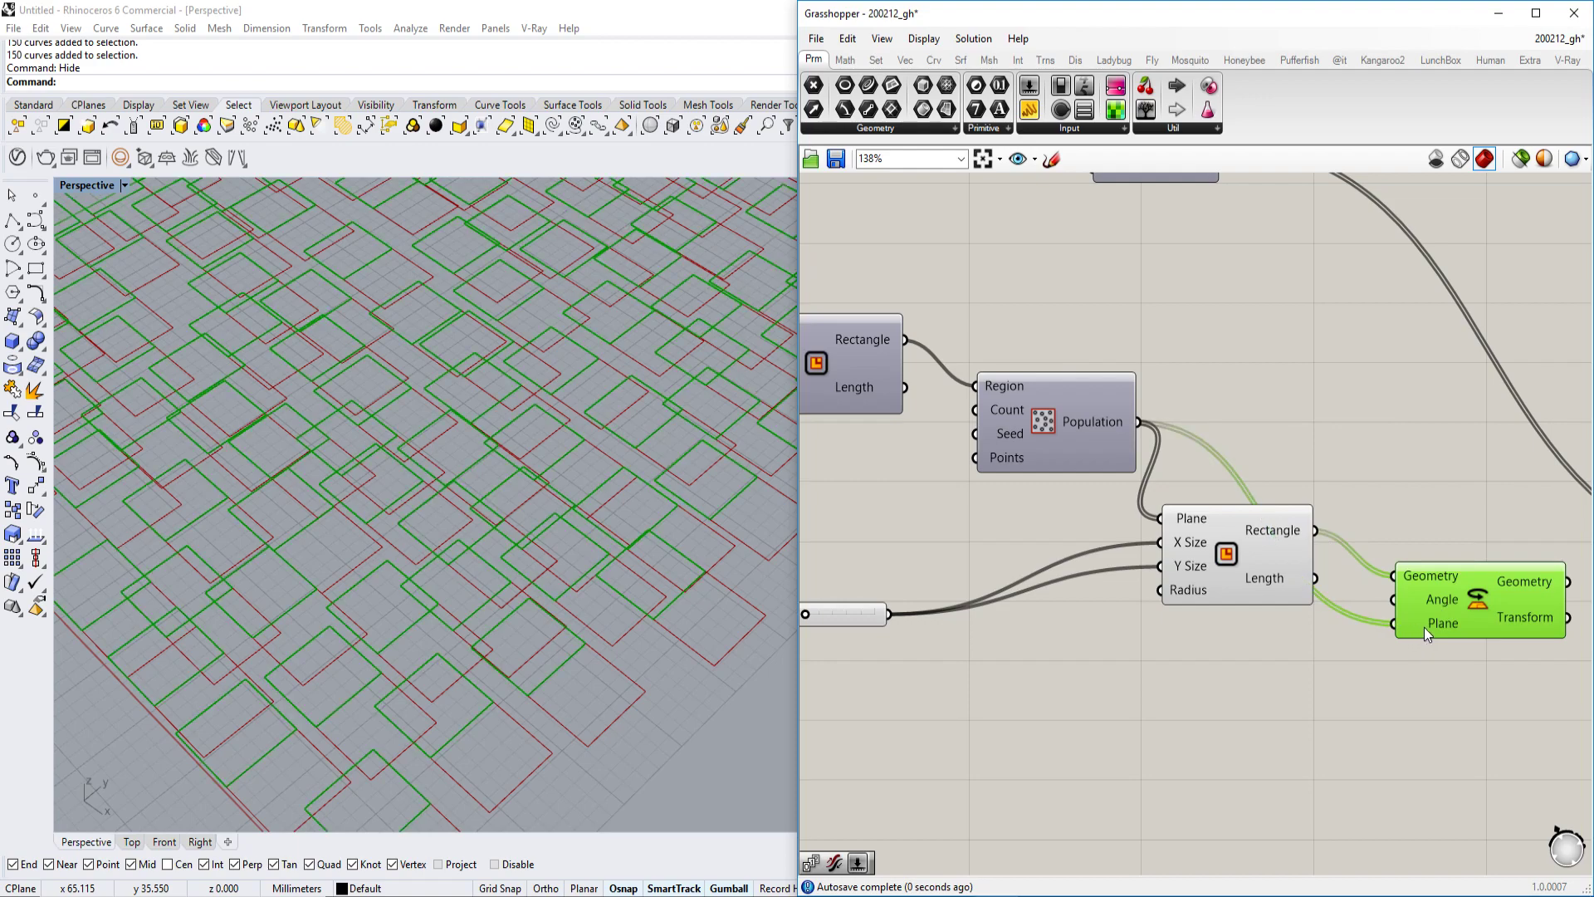
{"action": "scroll", "coordinate": [857, 422], "scroll_direction": "down", "scroll_amount": 2}
{"action": "scroll", "coordinate": [376, 455], "scroll_direction": "down", "scroll_amount": 5}
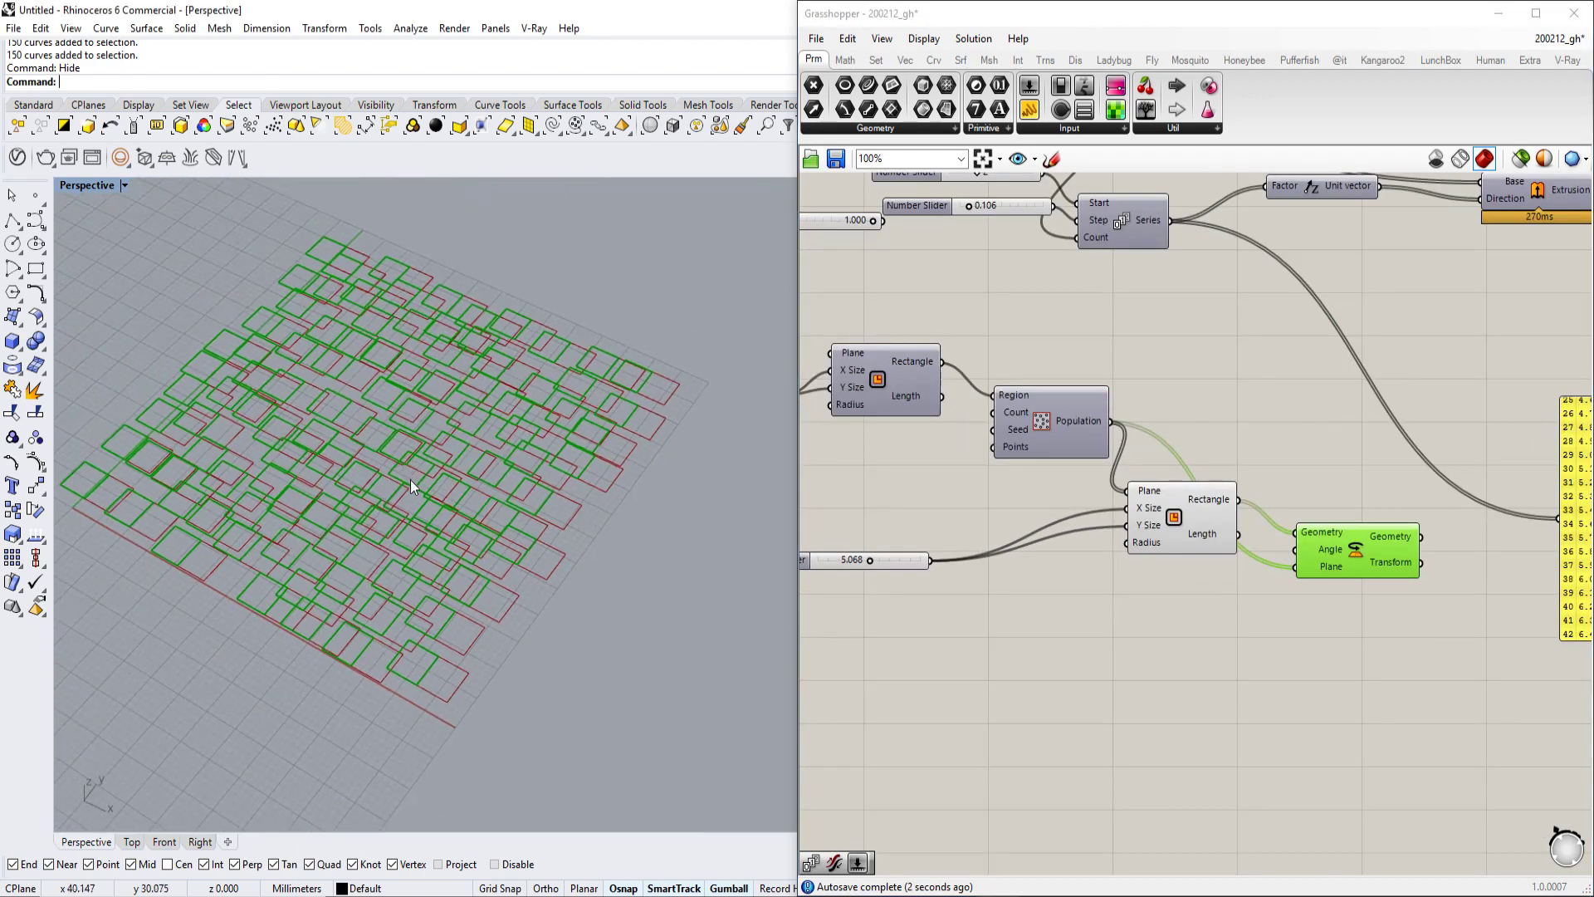
{"action": "scroll", "coordinate": [442, 621], "scroll_direction": "up", "scroll_amount": 4}
{"action": "scroll", "coordinate": [442, 621], "scroll_direction": "up", "scroll_amount": 2}
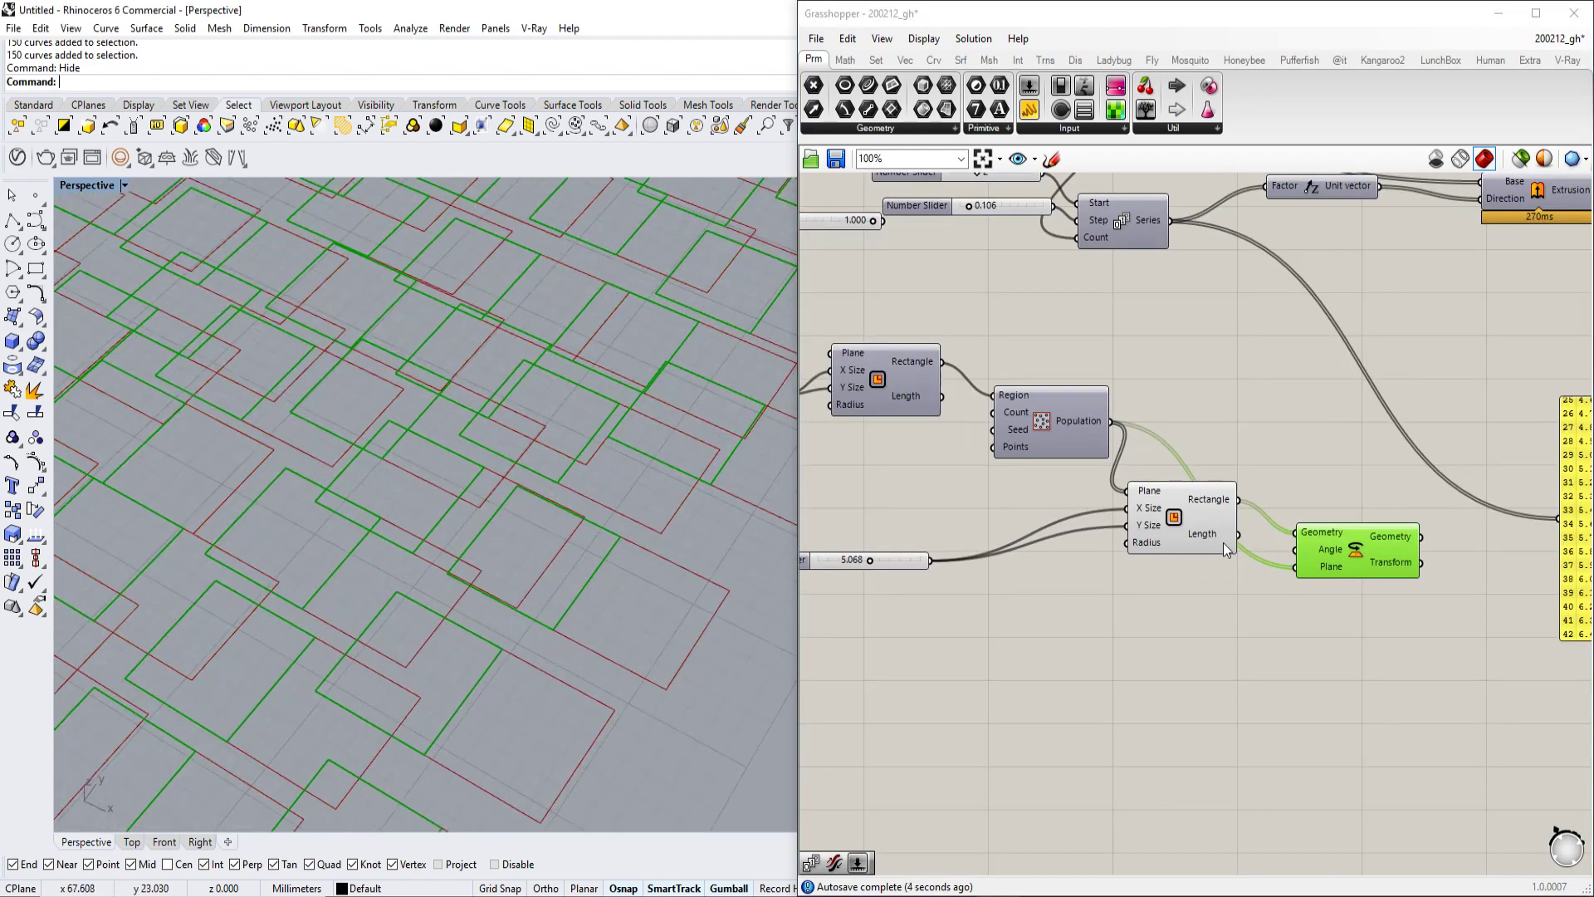
{"action": "scroll", "coordinate": [1224, 541], "scroll_direction": "up", "scroll_amount": 2}
{"action": "scroll", "coordinate": [566, 566], "scroll_direction": "up", "scroll_amount": 3}
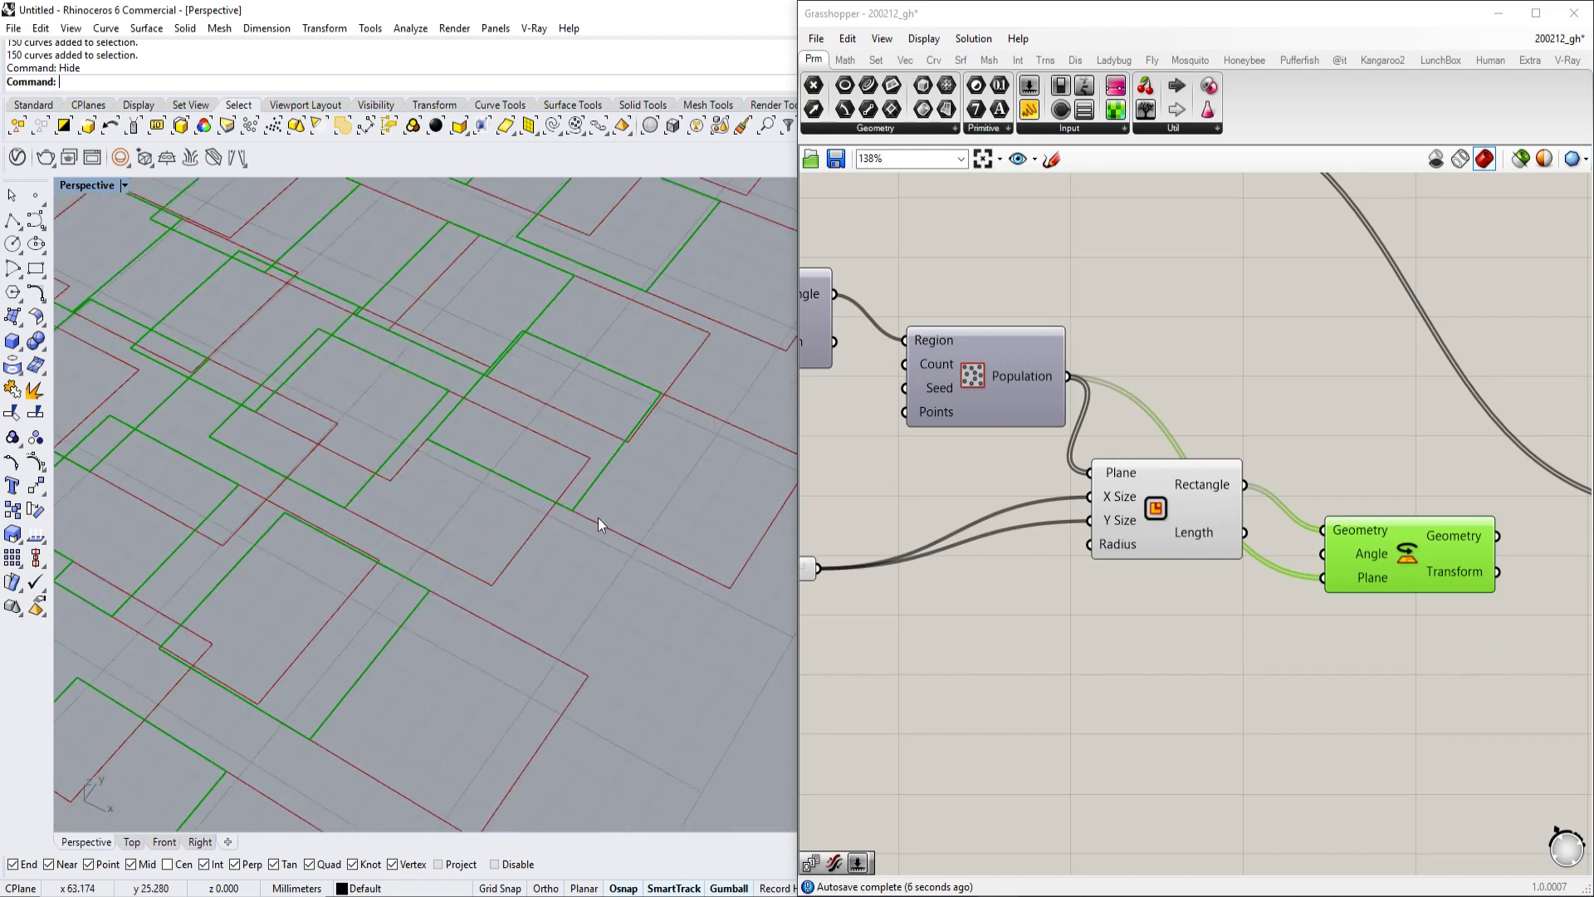
- Turn off the second Rectangle component's preview and move it farther away from the Rotate component
{"action": "left_click", "coordinate": [1181, 512]}
{"action": "right_click", "coordinate": [1156, 509]}
{"action": "left_click", "coordinate": [1196, 548]}
{"action": "left_click_drag", "start_coordinate": [1176, 509], "coordinate": [1030, 517]}
{"action": "scroll", "coordinate": [1359, 568], "scroll_direction": "up", "scroll_amount": 4}
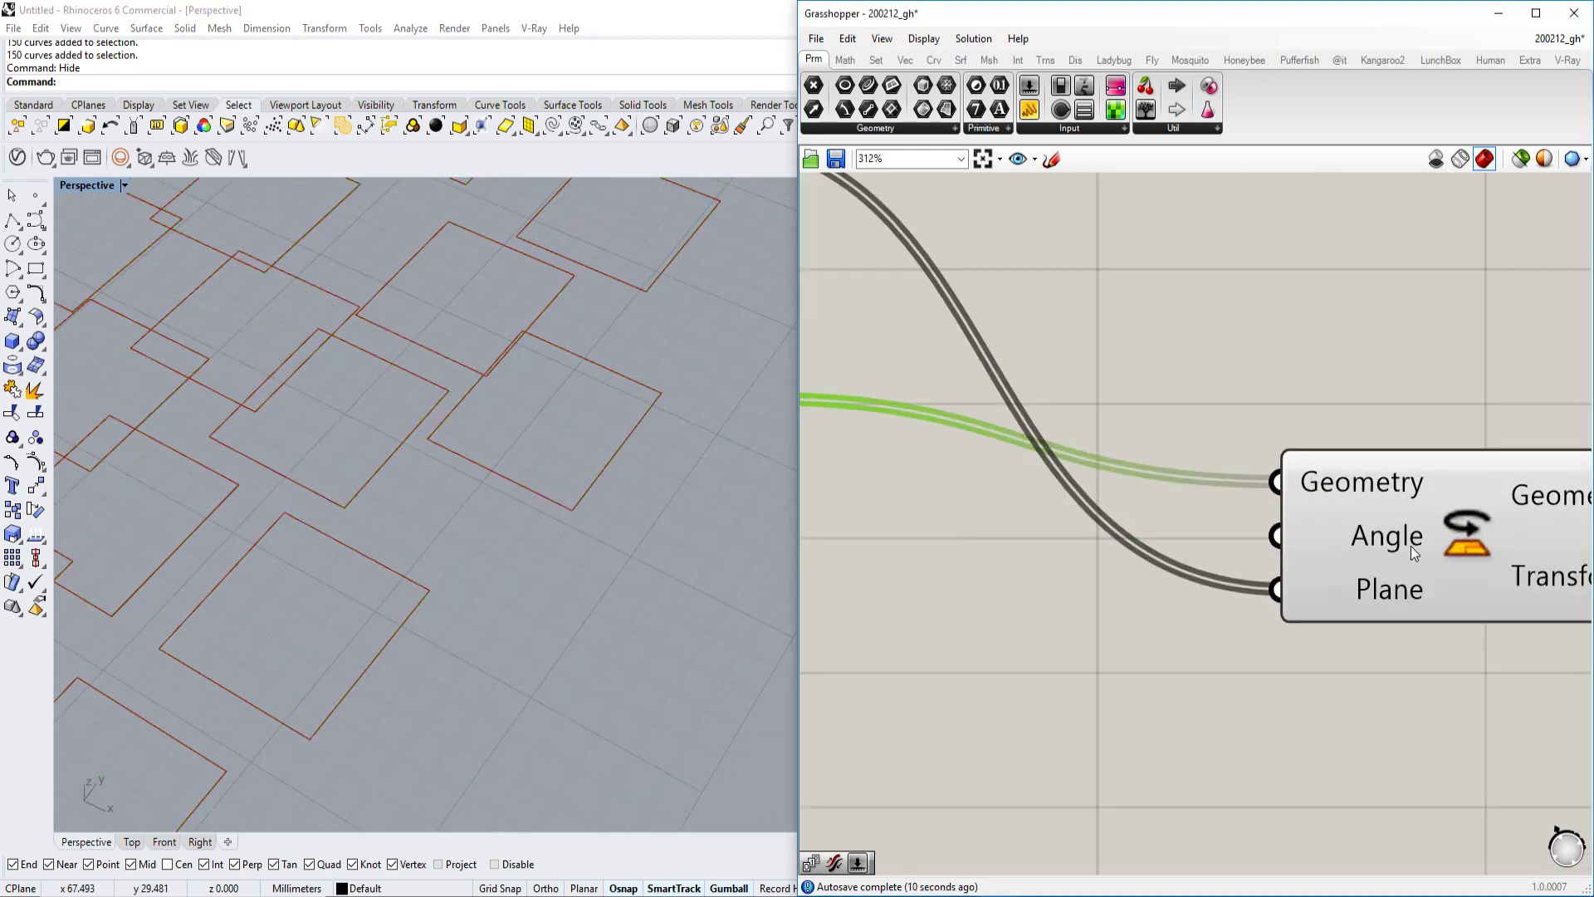
- Switch the Rotate component's Angle input to degrees
{"action": "scroll", "coordinate": [1353, 544], "scroll_direction": "down", "scroll_amount": 2}
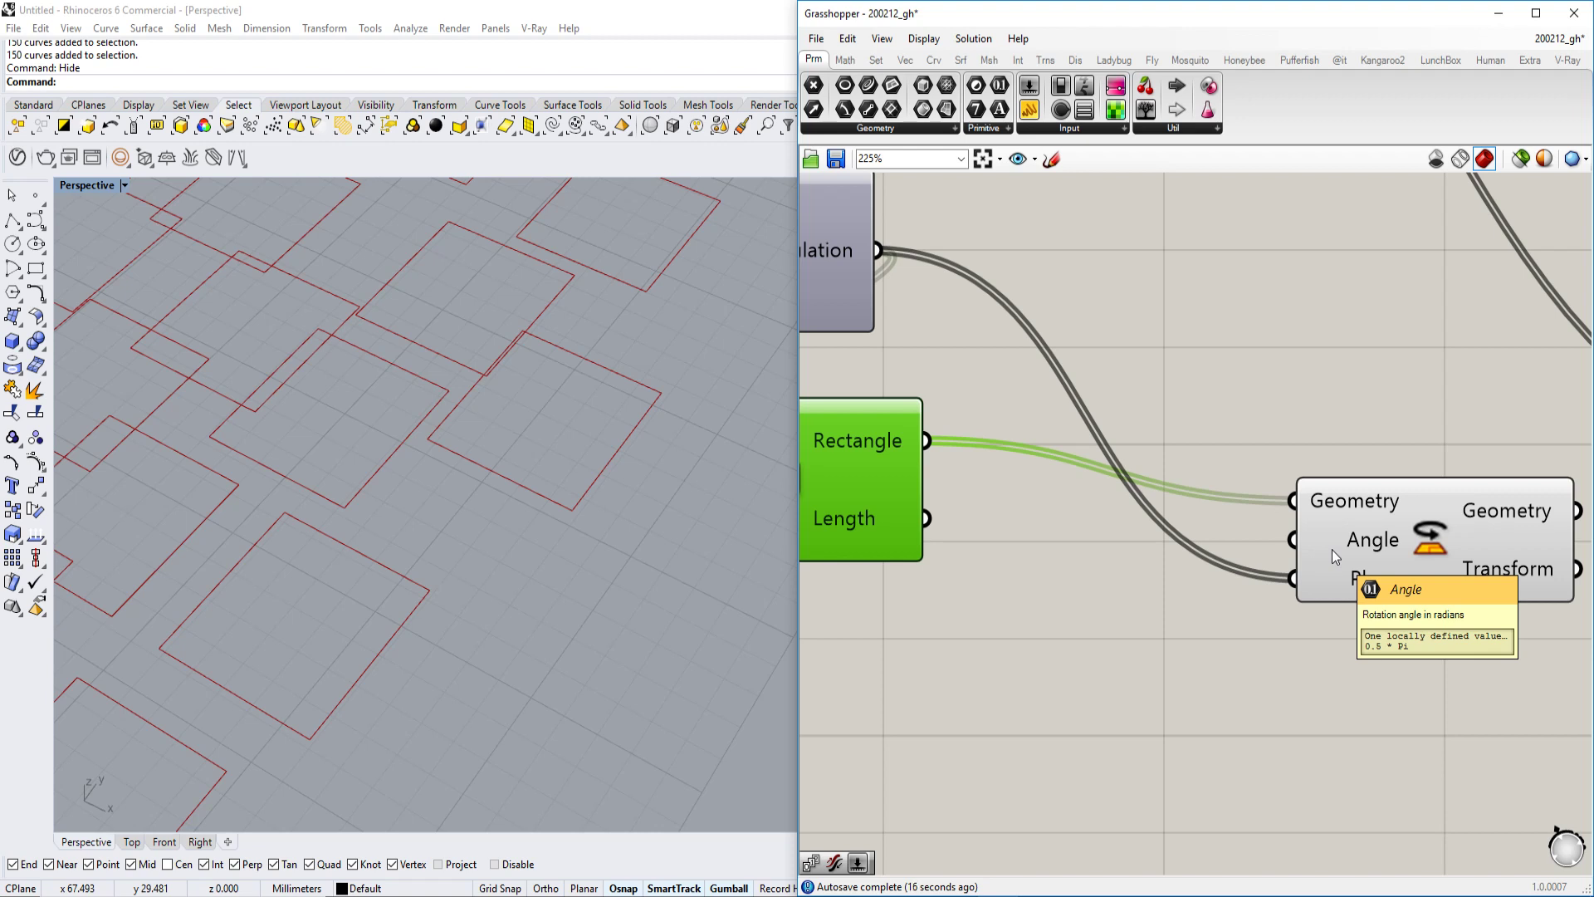
{"action": "right_click", "coordinate": [1335, 554]}
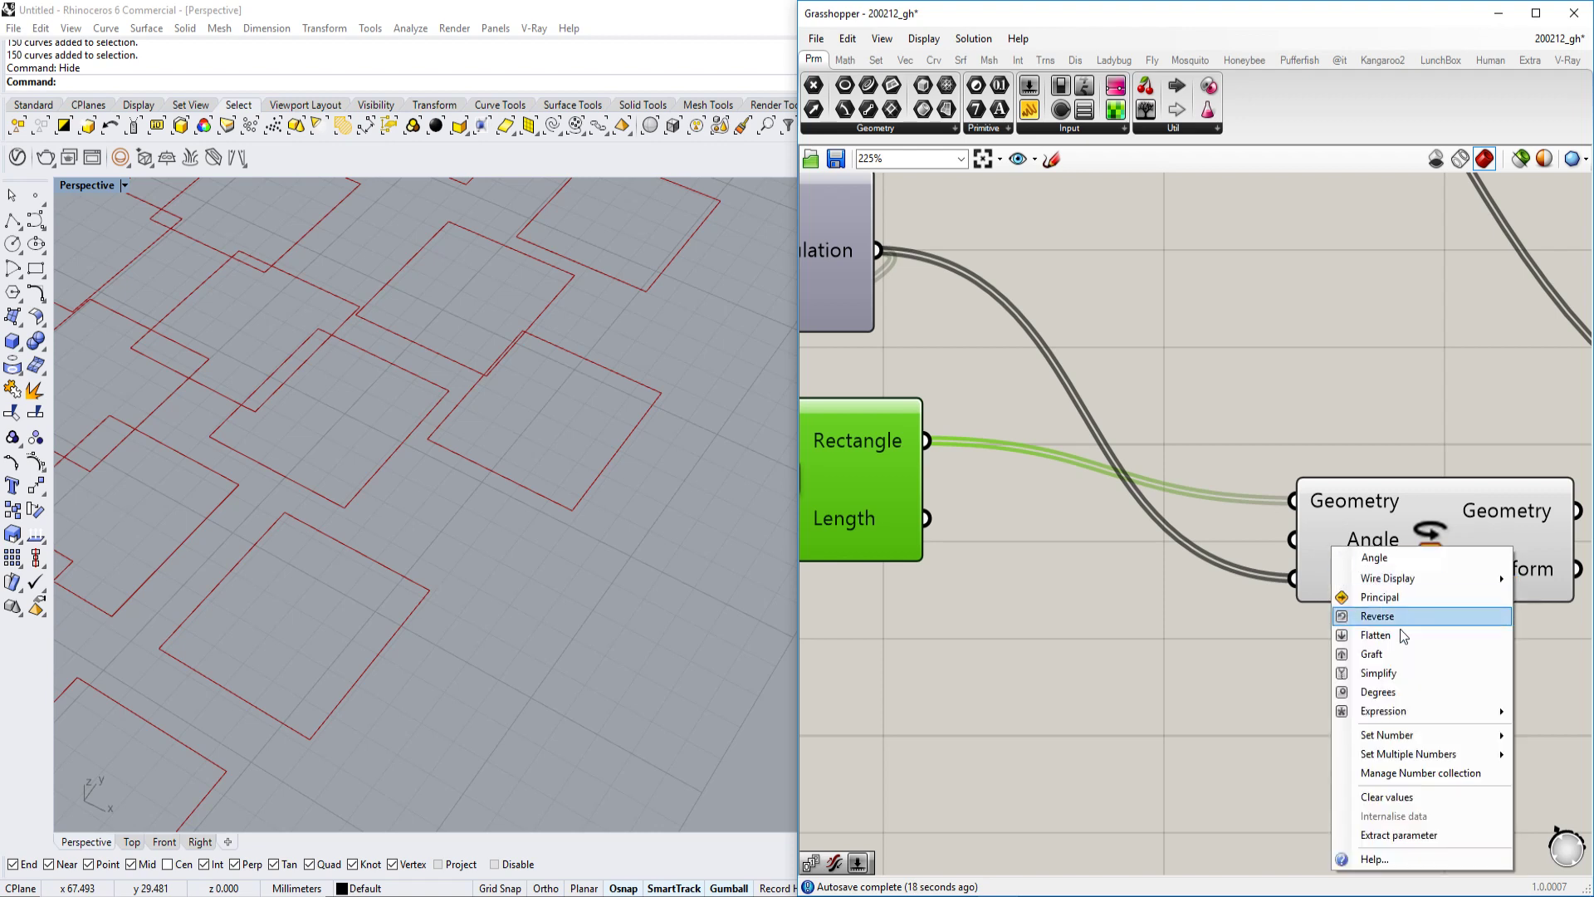
{"action": "left_click", "coordinate": [1394, 695]}
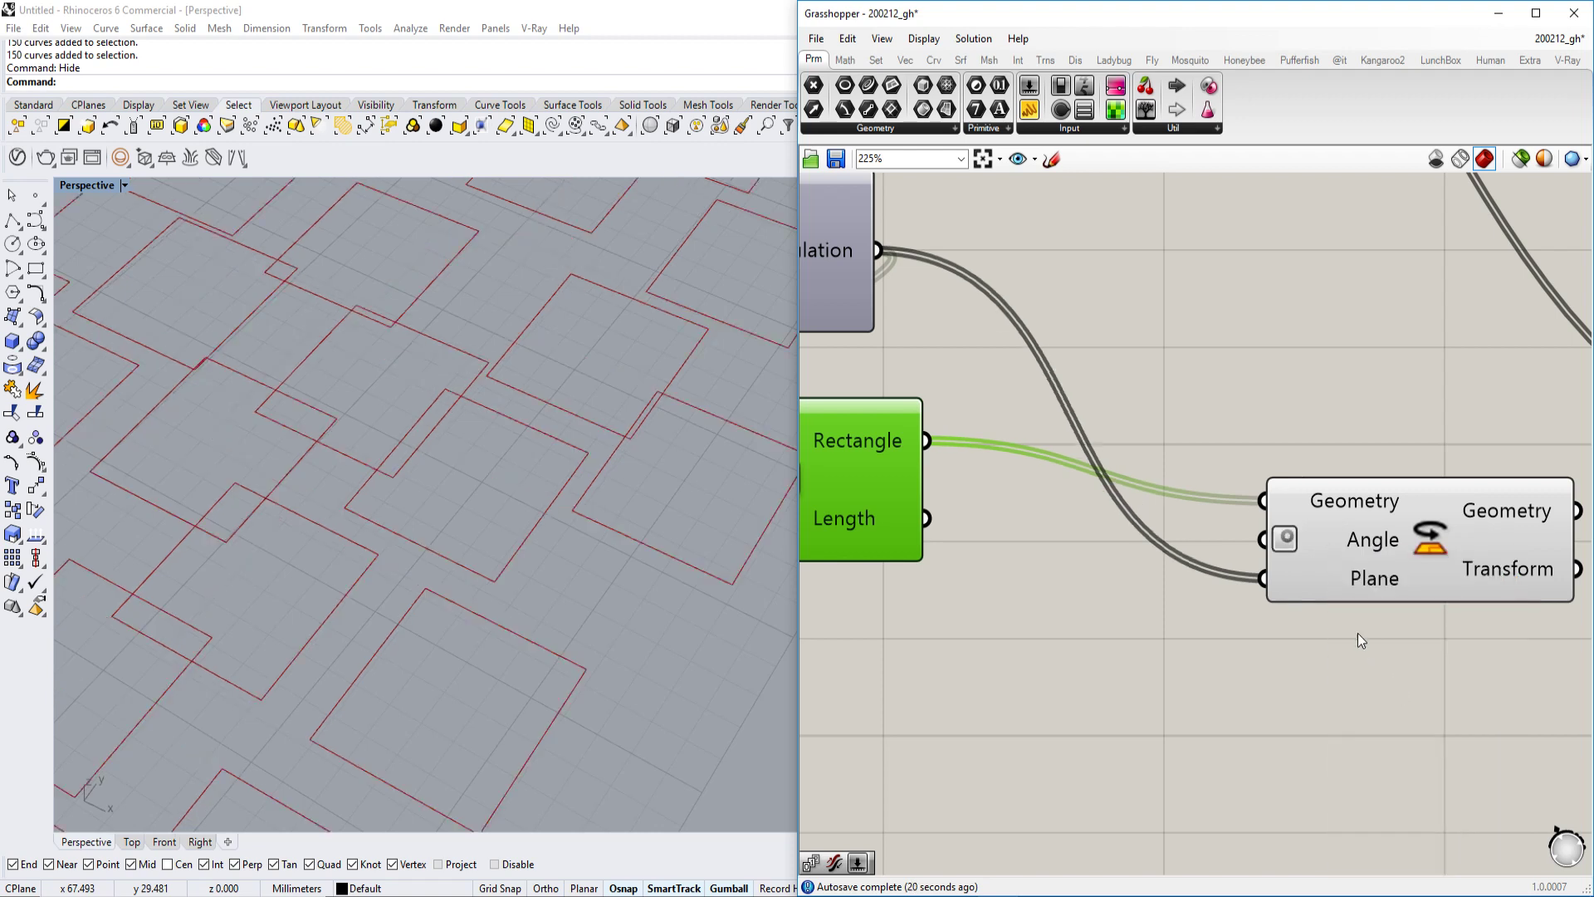
- Add a number slider with the value 180 and connect it to the Rotate component's Angle input
{"action": "double_click", "coordinate": [1068, 695]}
{"action": "type", "text": "180"}
{"action": "key", "text": "Return"}
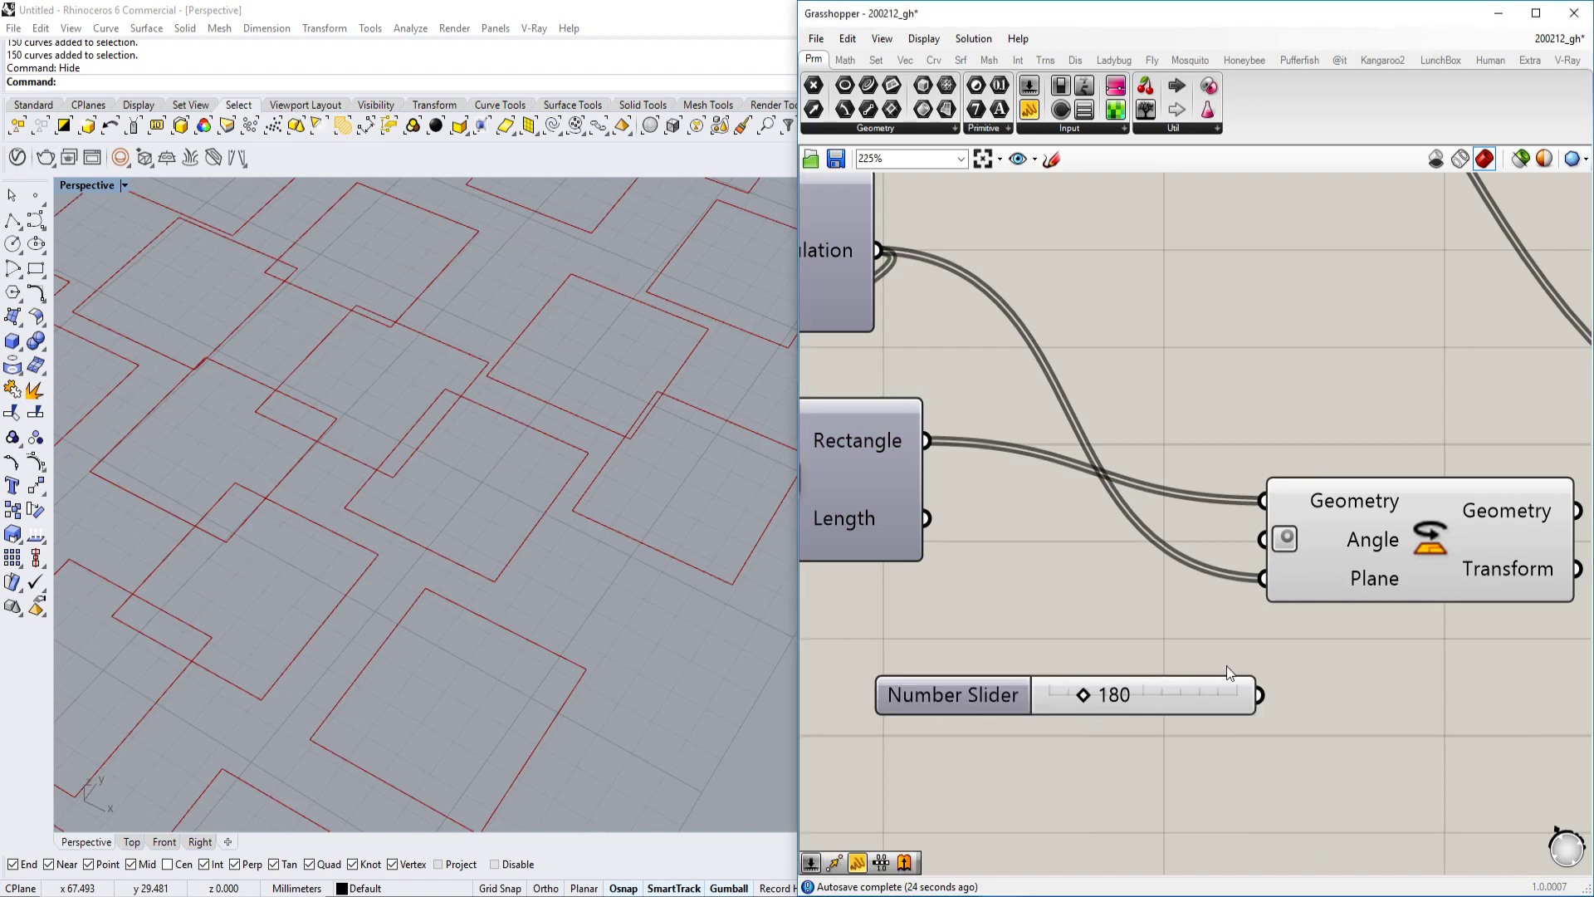
{"action": "left_click_drag", "start_coordinate": [1272, 705], "coordinate": [1250, 527]}
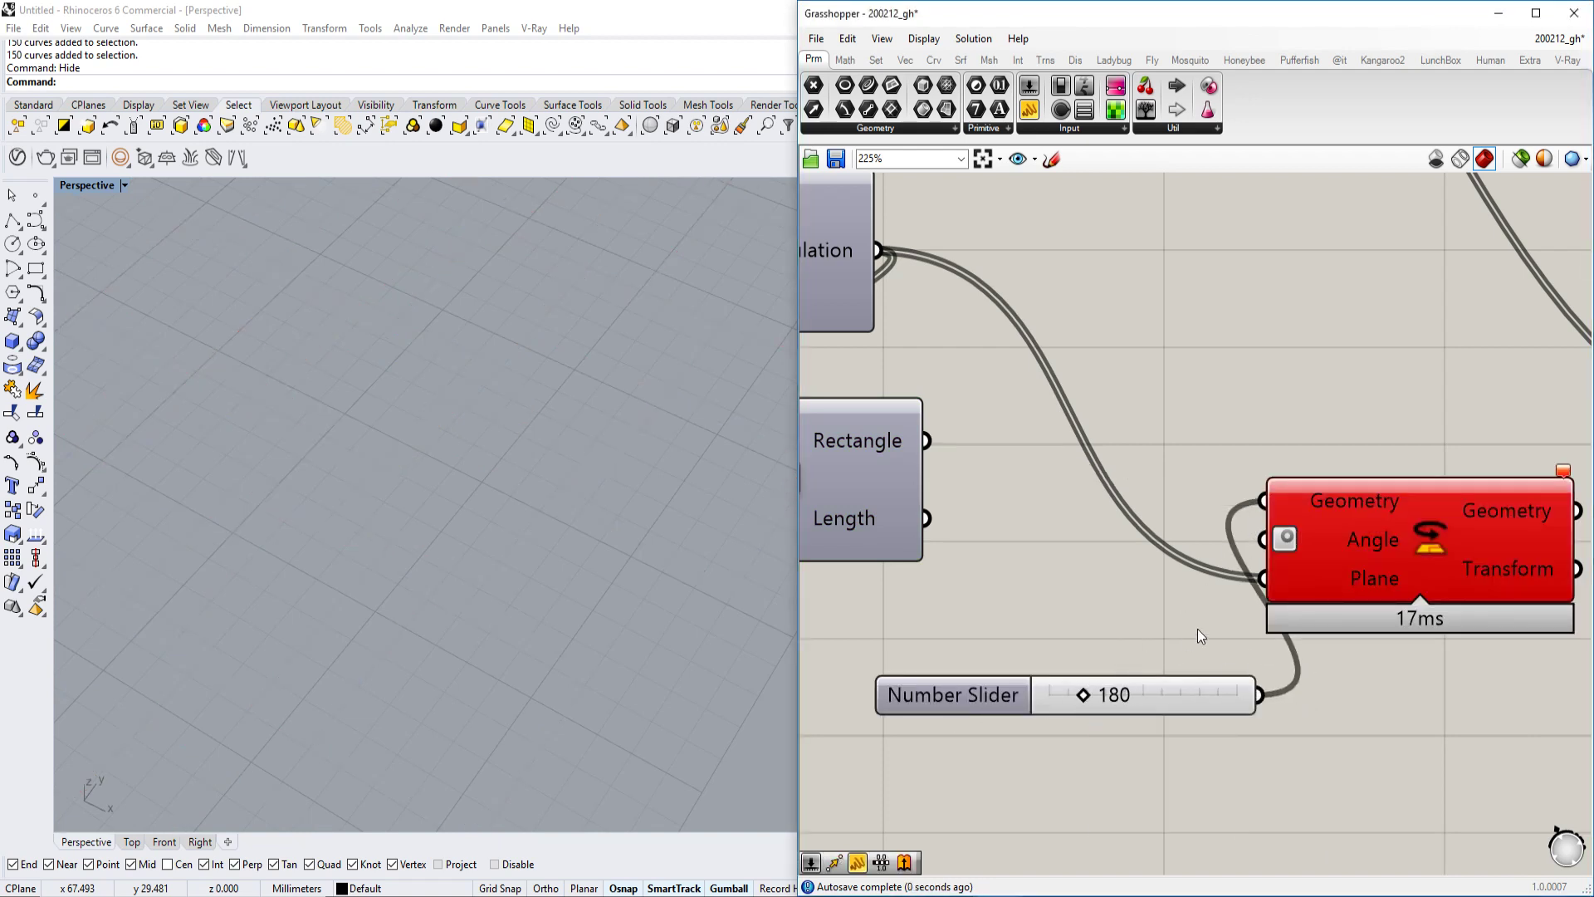
{"action": "key", "text": "ctrl+z"}
{"action": "left_click_drag", "start_coordinate": [1270, 704], "coordinate": [1254, 540]}
{"action": "scroll", "coordinate": [559, 605], "scroll_direction": "down", "scroll_amount": 5}
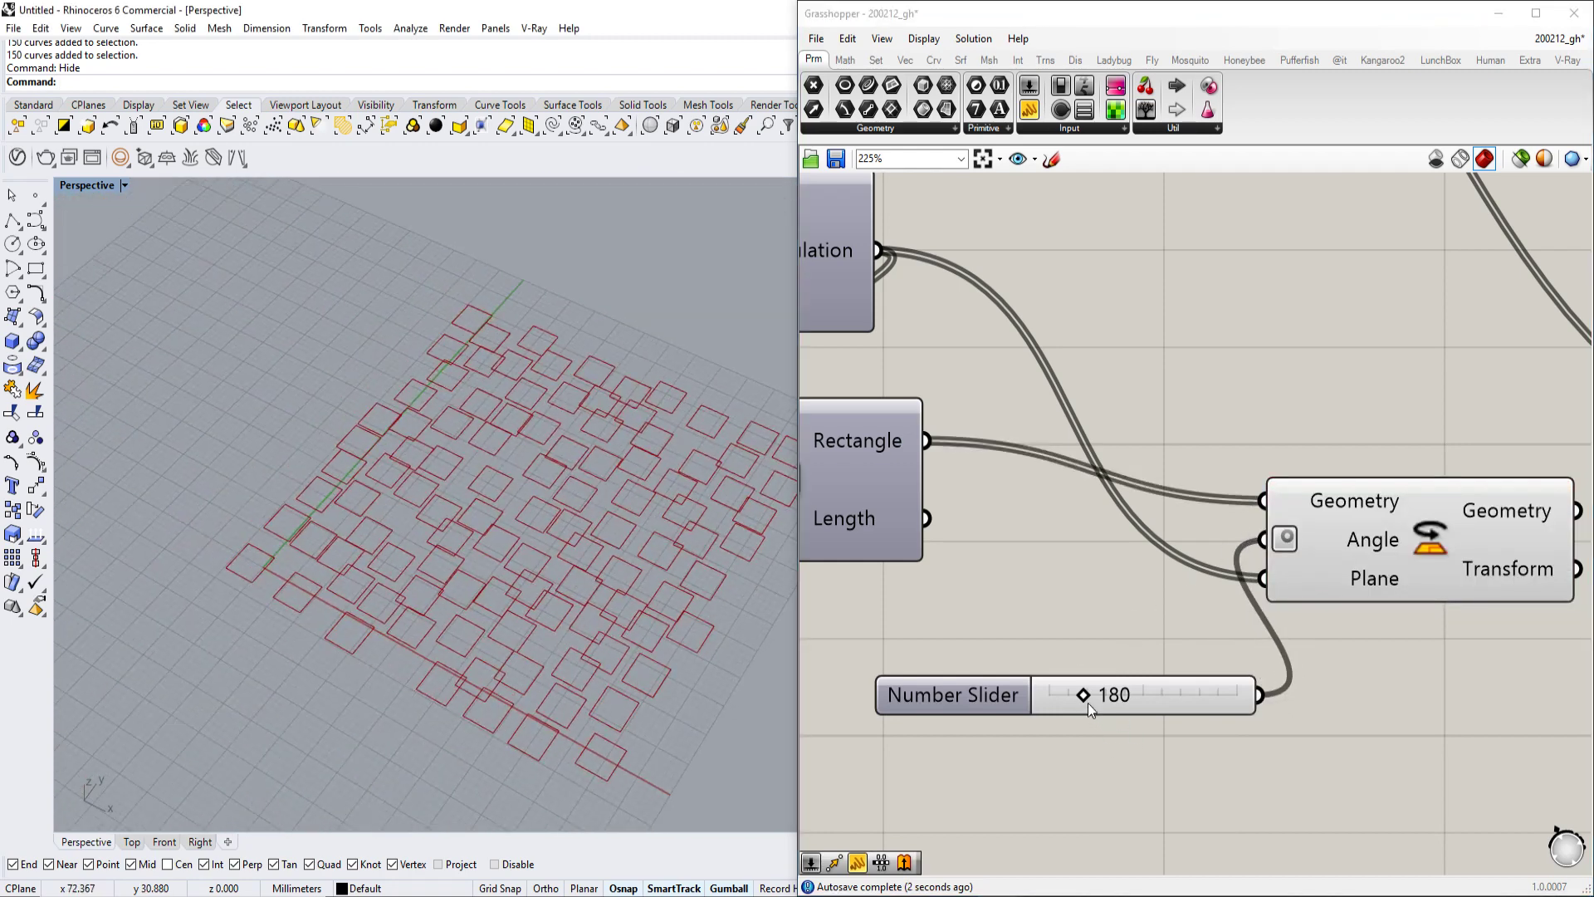
- Set the rotation angle slider to 136
{"action": "left_click_drag", "start_coordinate": [1087, 699], "coordinate": [1074, 696]}
{"action": "scroll", "coordinate": [1055, 654], "scroll_direction": "down", "scroll_amount": 5}
{"action": "scroll", "coordinate": [1018, 605], "scroll_direction": "up", "scroll_amount": 4}
{"action": "scroll", "coordinate": [1261, 584], "scroll_direction": "down", "scroll_amount": 2}
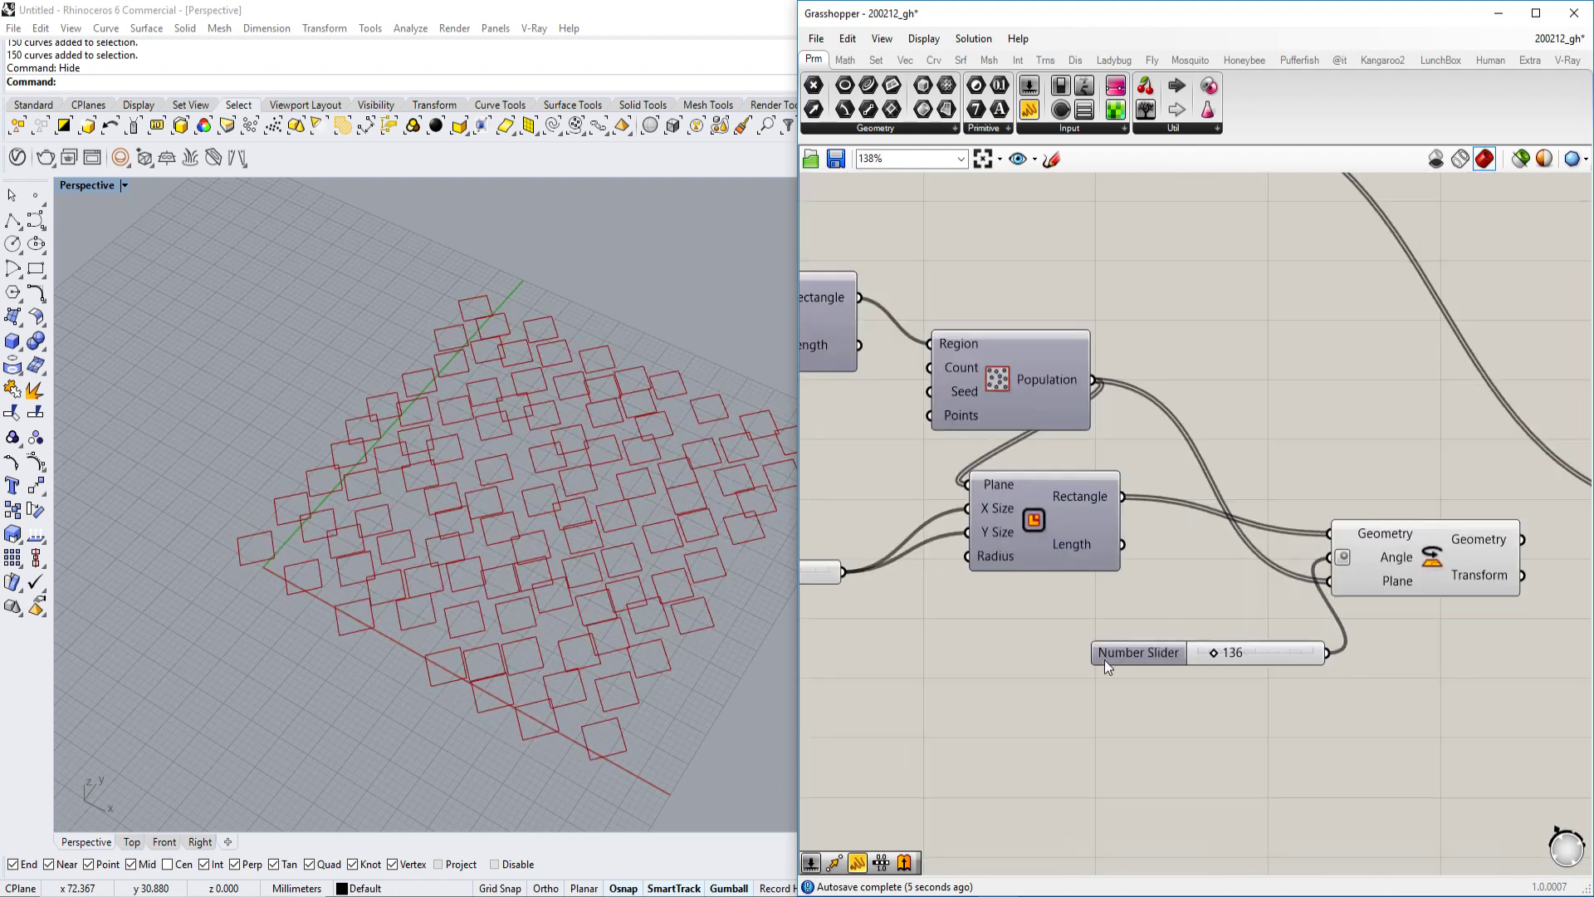
- Move the angle slider out of the way and add a Series component between it and the second Rectangle component
{"action": "left_click_drag", "start_coordinate": [1121, 654], "coordinate": [1053, 701]}
{"action": "right_click_drag", "start_coordinate": [1053, 701], "coordinate": [1227, 605]}
{"action": "left_click_drag", "start_coordinate": [1227, 604], "coordinate": [1124, 671]}
{"action": "right_click_drag", "start_coordinate": [1229, 603], "coordinate": [1084, 641]}
{"action": "left_click", "coordinate": [1053, 624]}
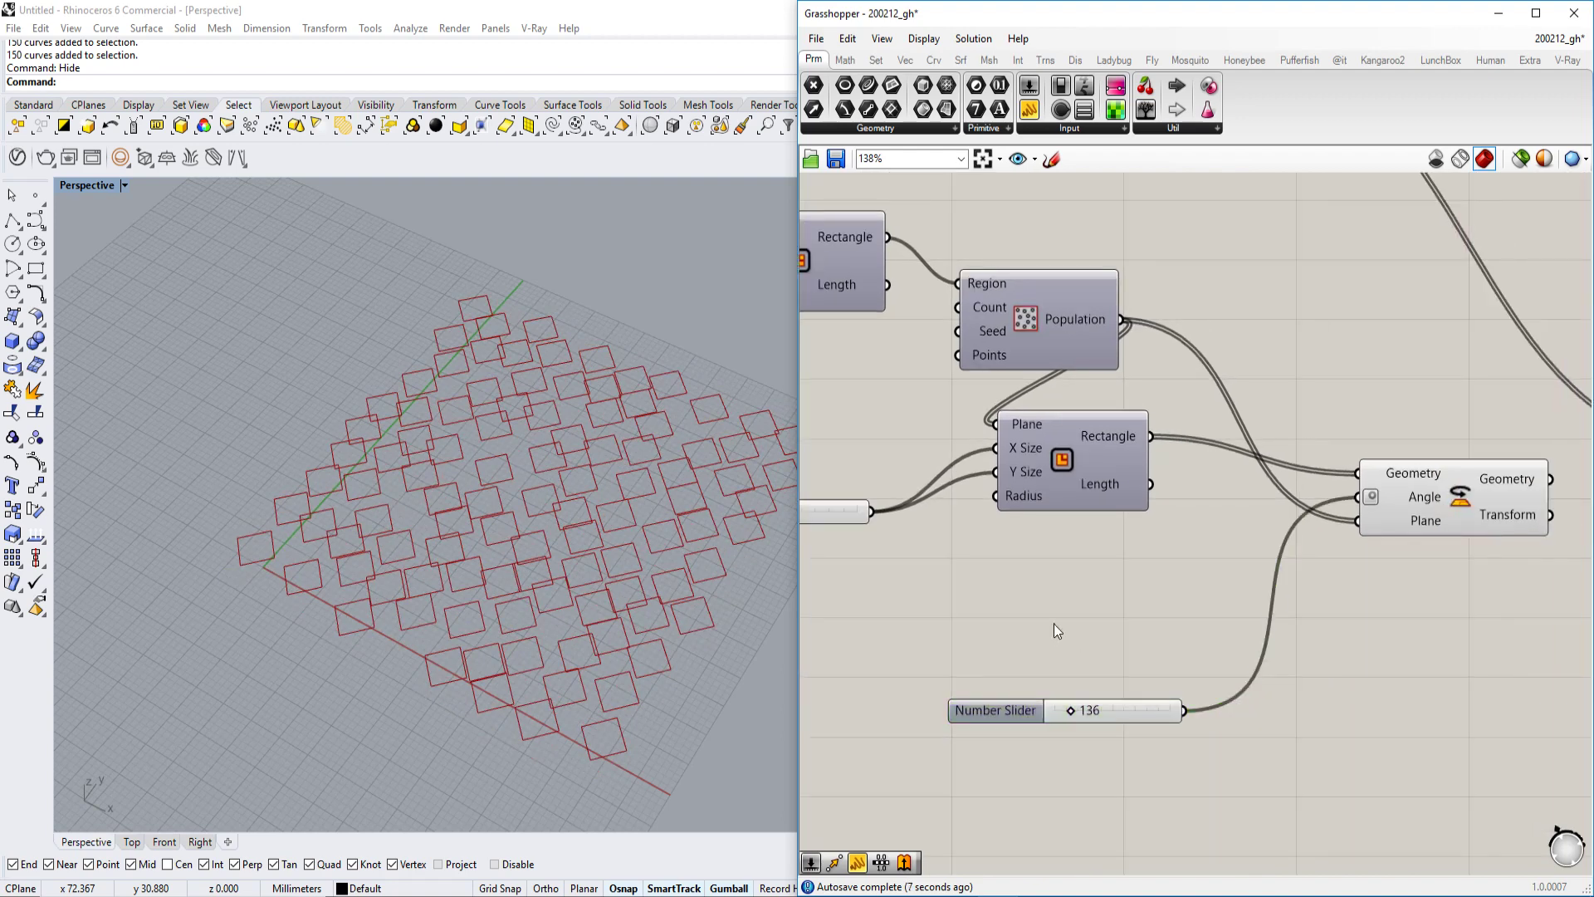
{"action": "double_click", "coordinate": [1054, 624]}
{"action": "type", "text": "series"}
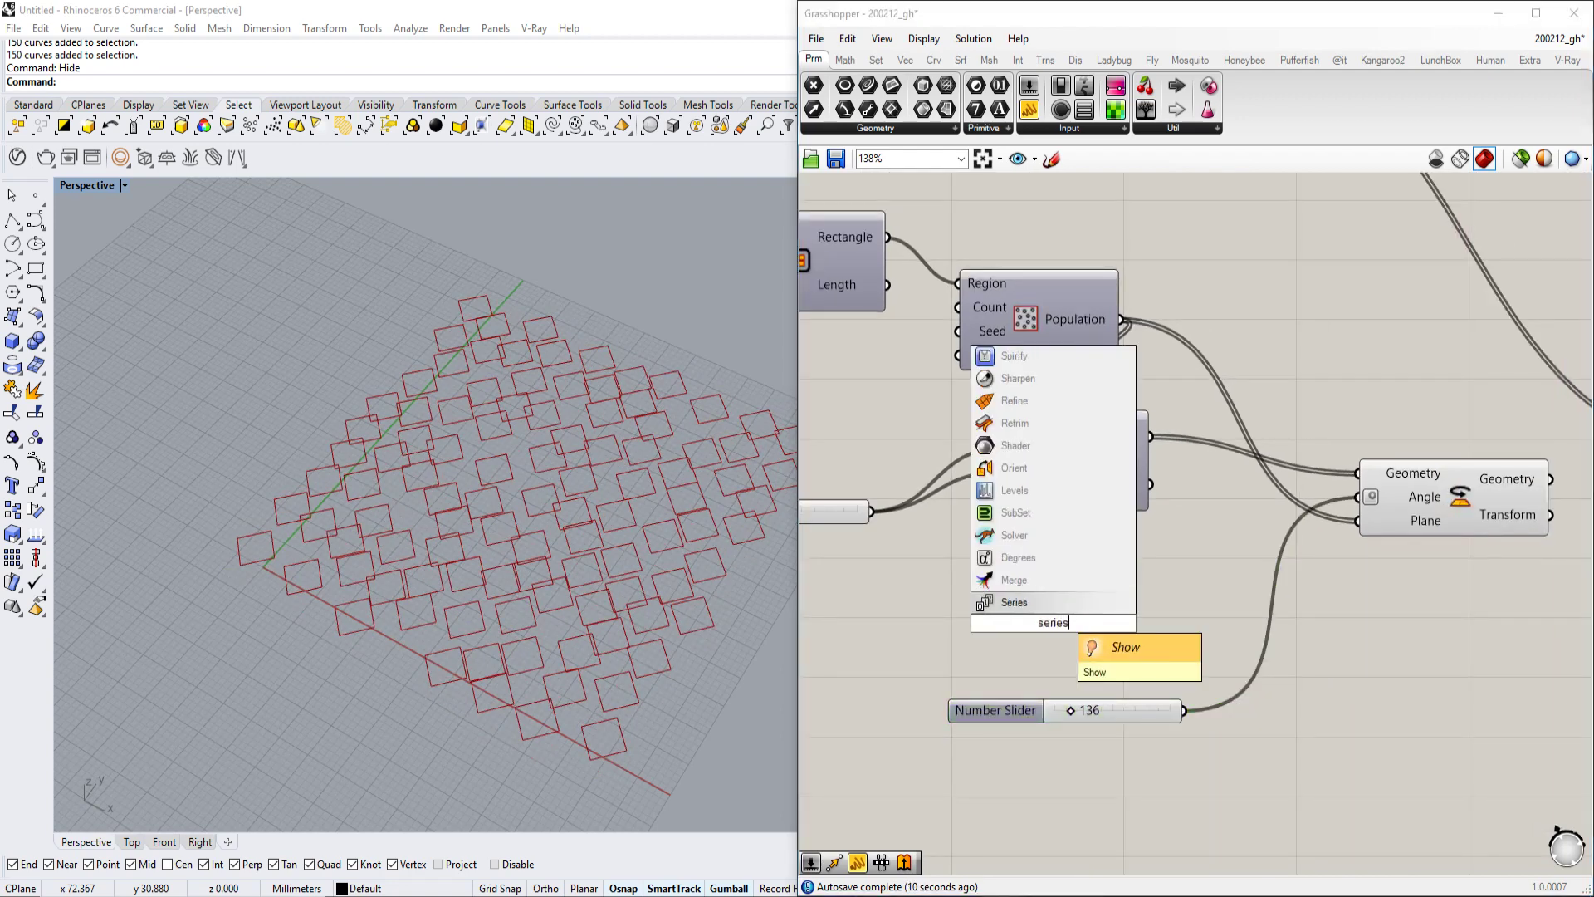
{"action": "key", "text": "Return"}
{"action": "scroll", "coordinate": [1051, 615], "scroll_direction": "up", "scroll_amount": 5}
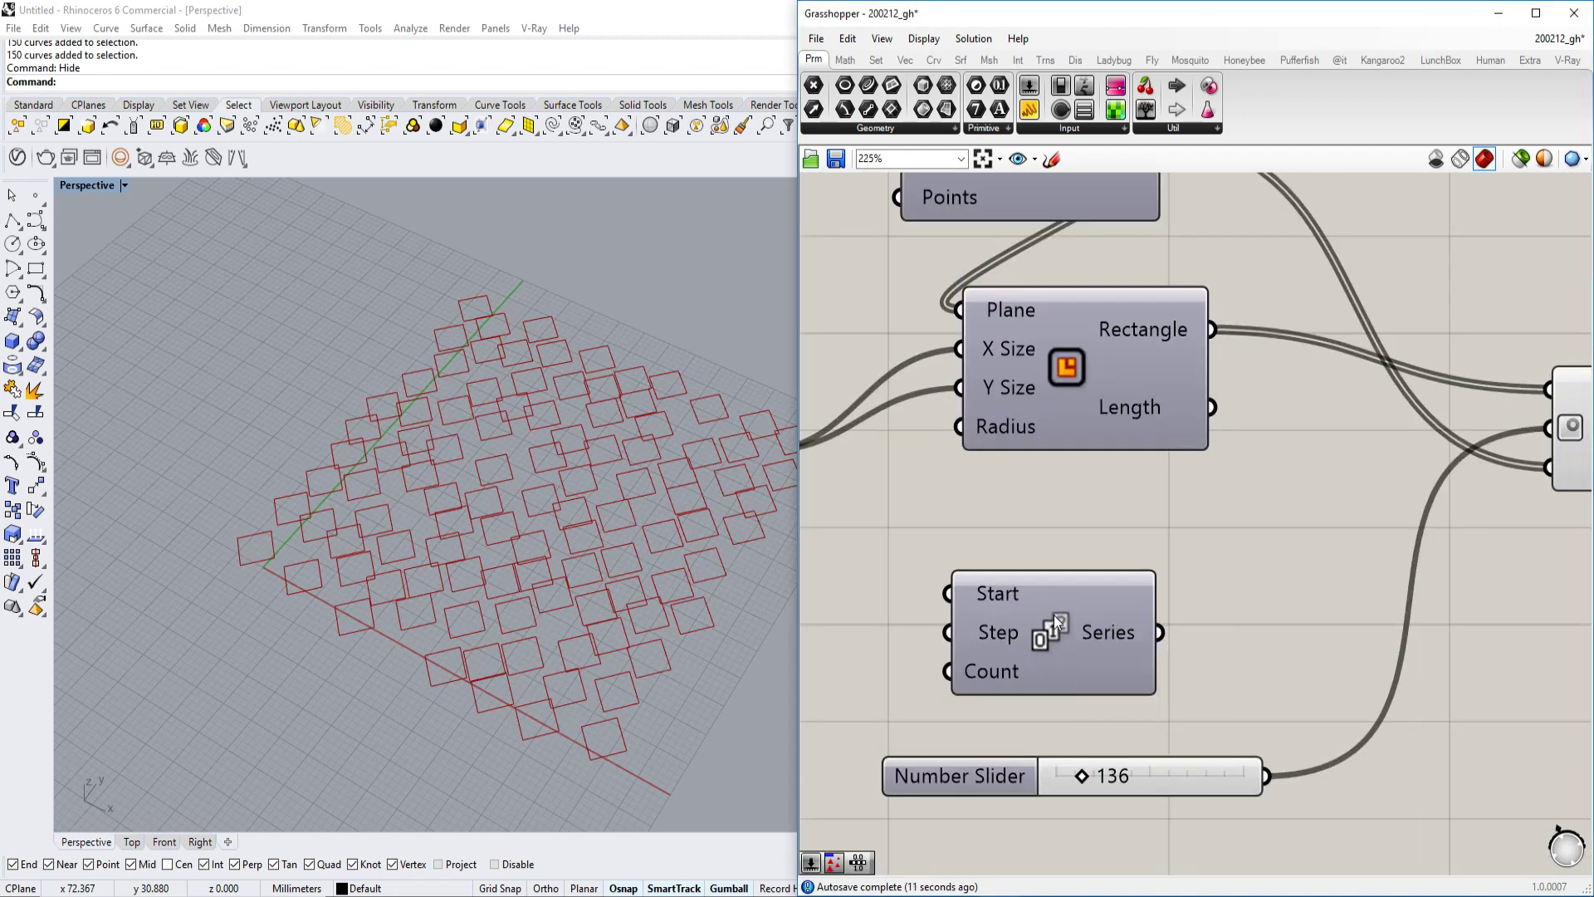
{"action": "scroll", "coordinate": [1028, 621], "scroll_direction": "down", "scroll_amount": 4}
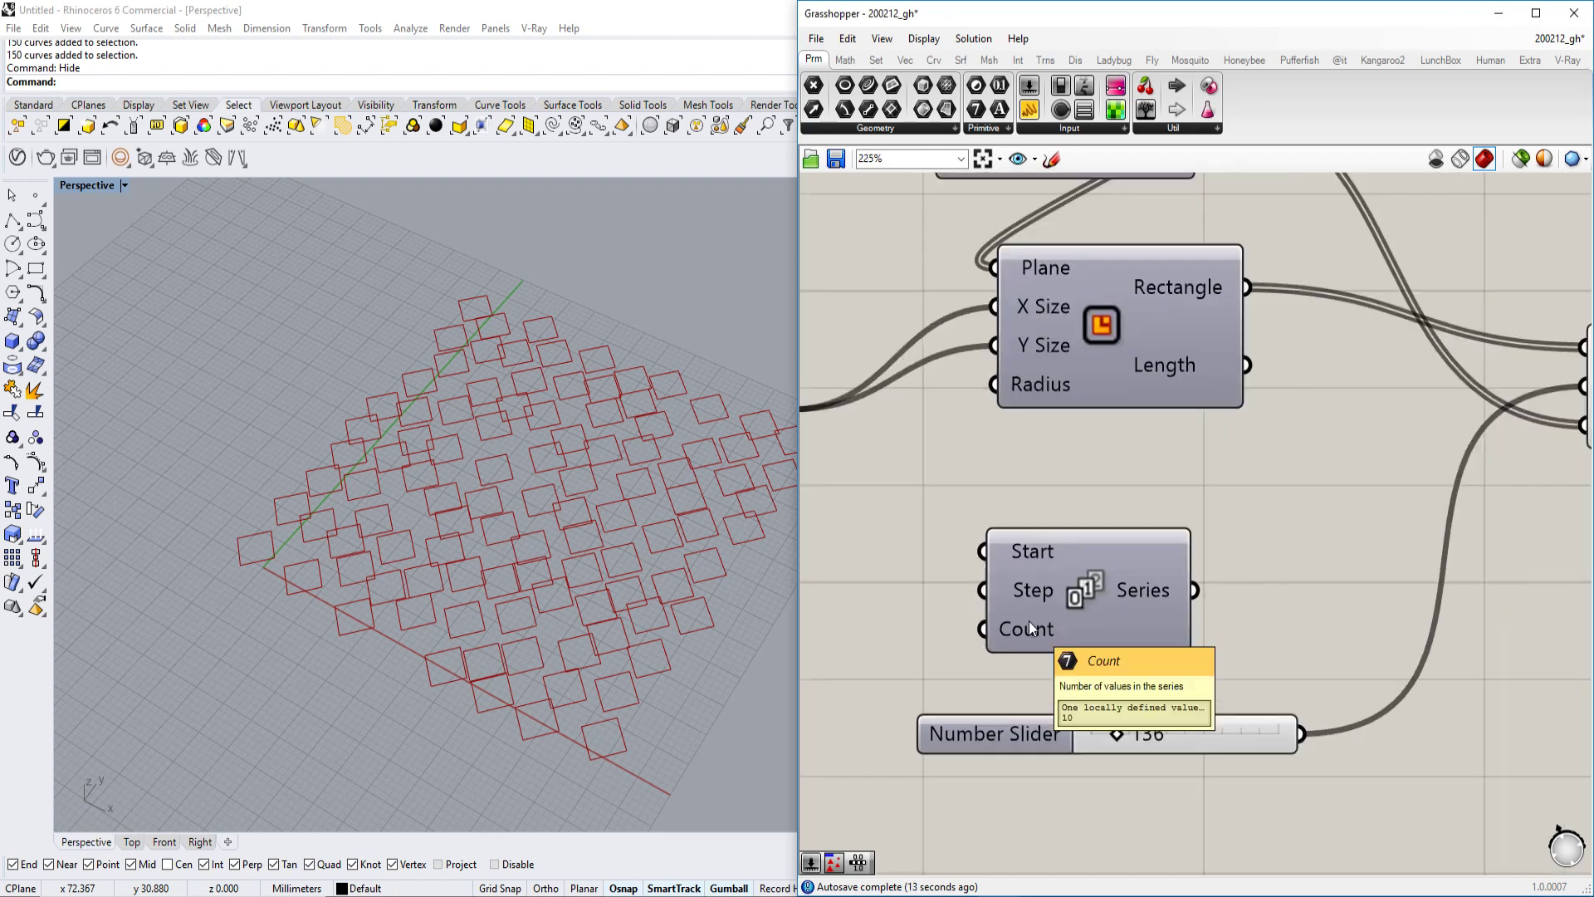
- Add a number slider with the value 101 and connect it to the Populate 2D Count input
{"action": "right_click_drag", "start_coordinate": [1093, 599], "coordinate": [1134, 675]}
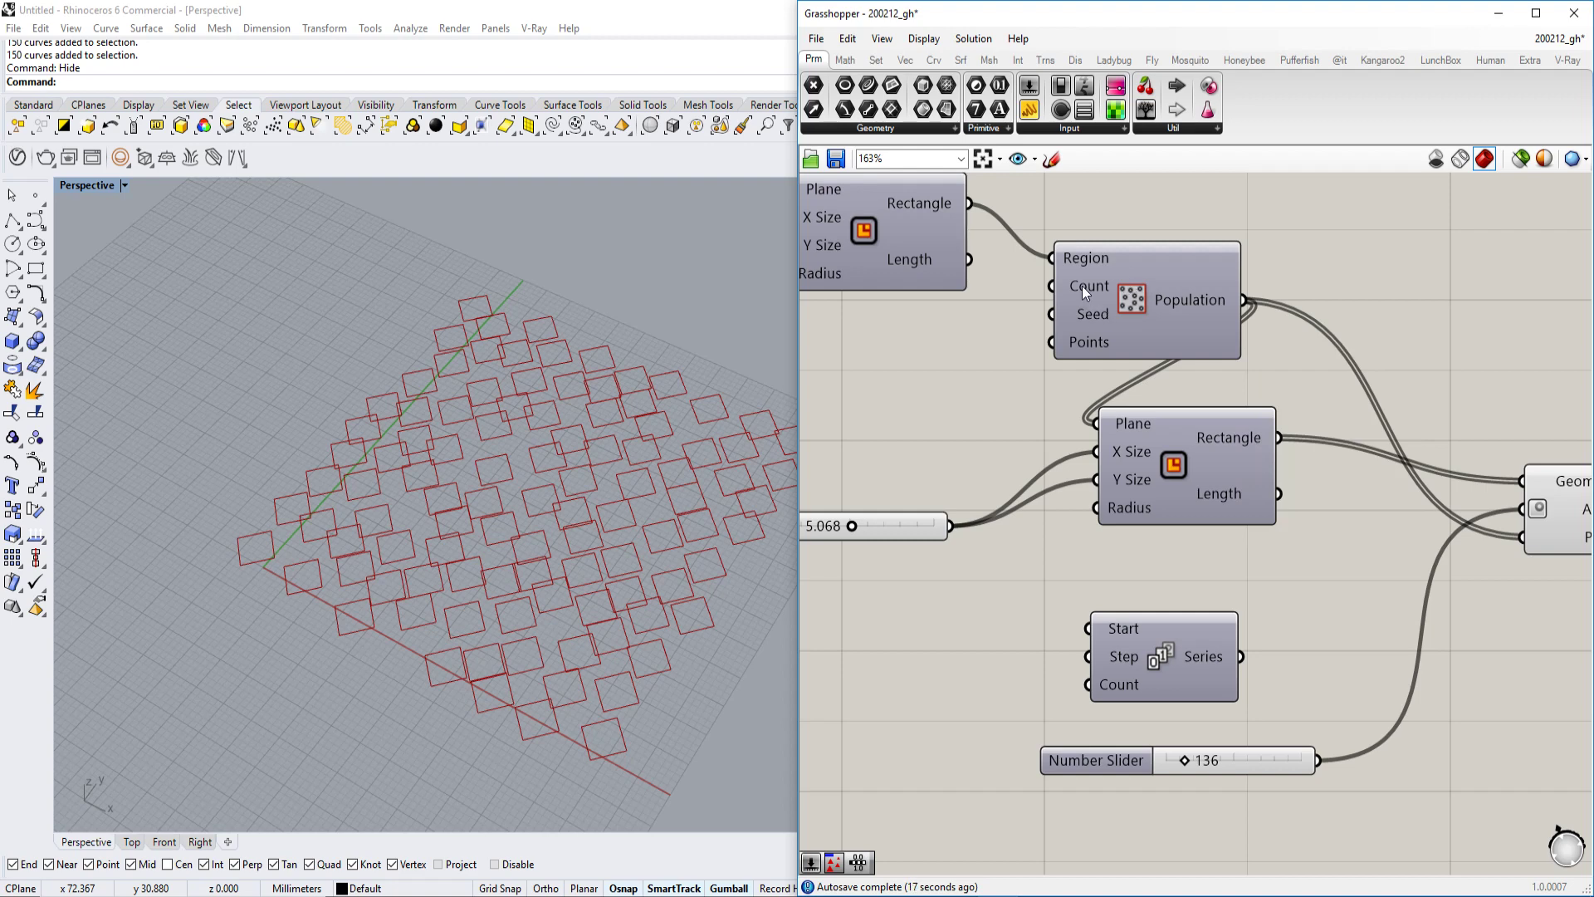
{"action": "mouse_move", "coordinate": [1083, 285]}
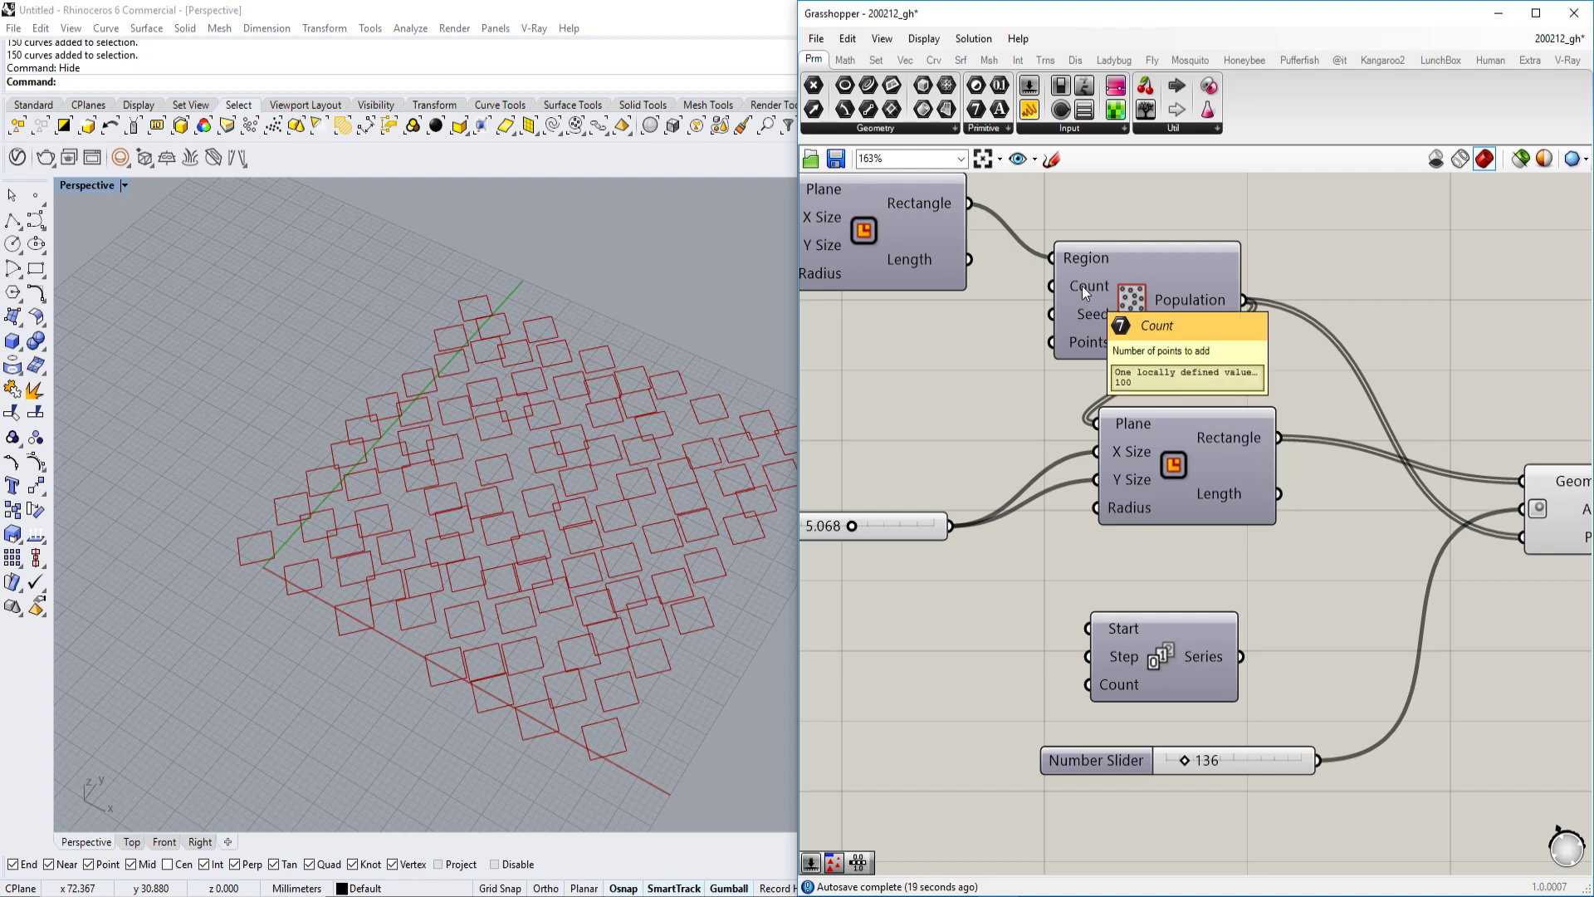
{"action": "right_click_drag", "start_coordinate": [1083, 286], "coordinate": [1098, 313]}
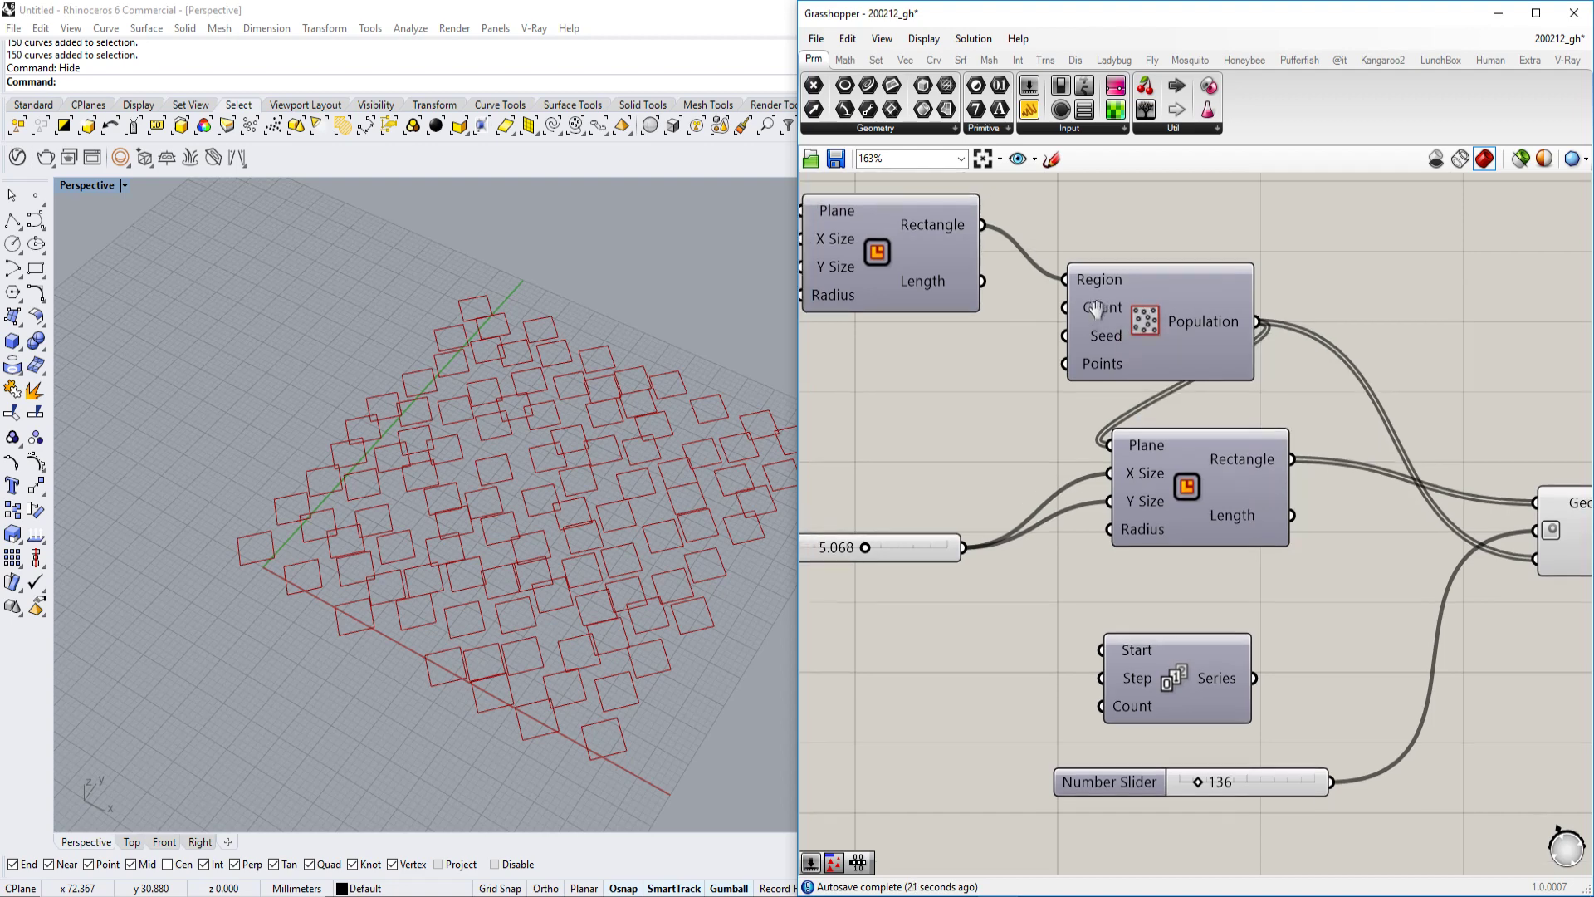
{"action": "double_click", "coordinate": [883, 427]}
{"action": "type", "text": "101"}
{"action": "key", "text": "Return"}
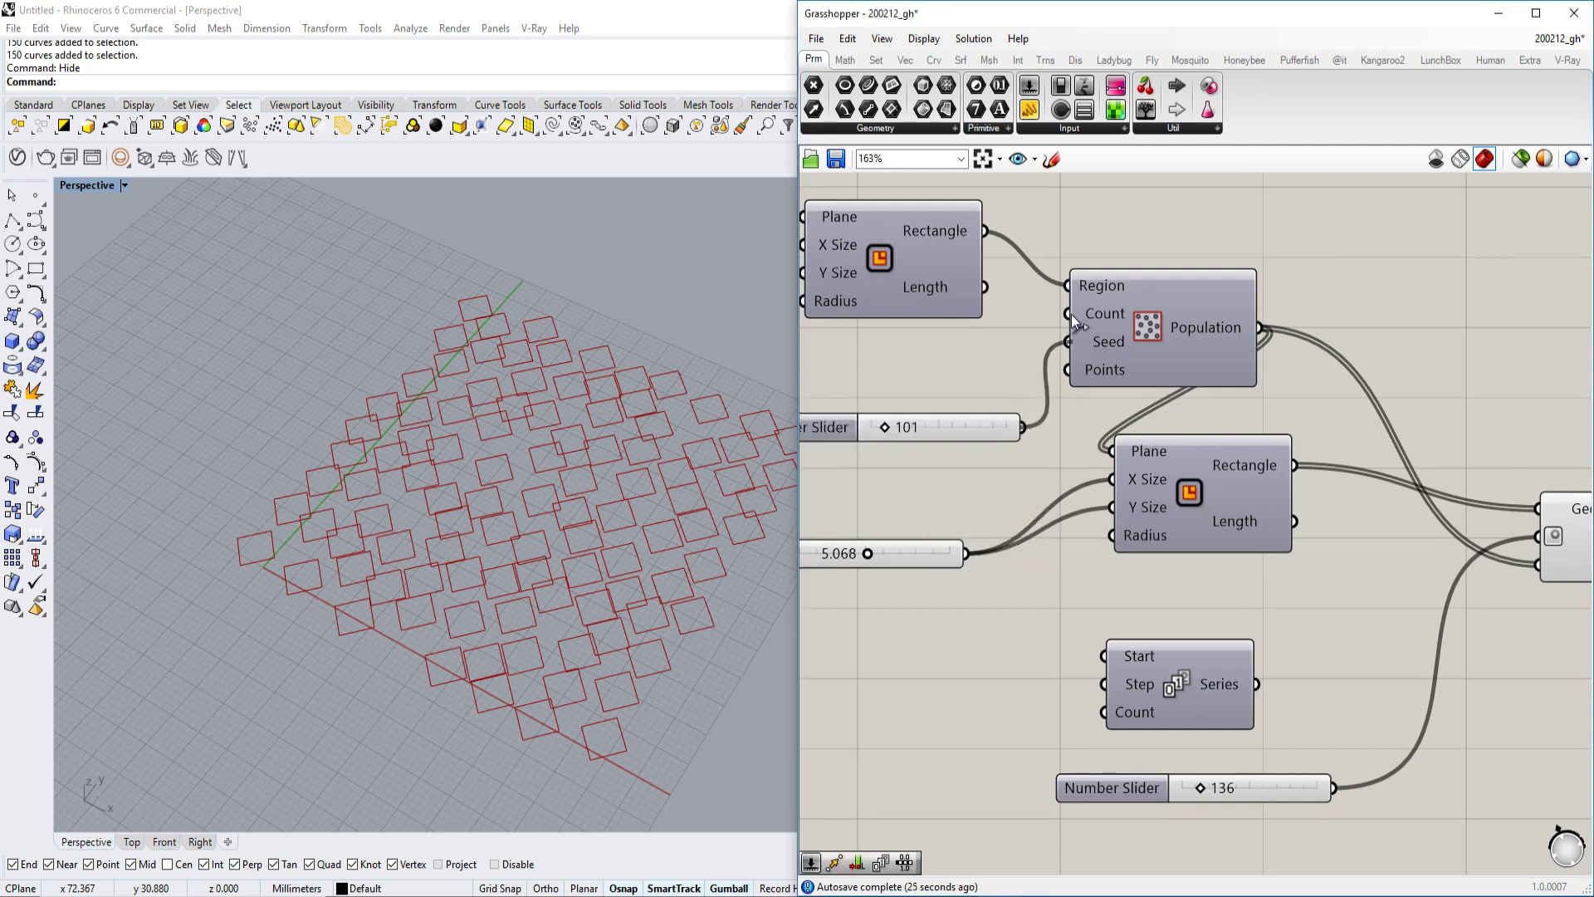
{"action": "right_click_drag", "start_coordinate": [1028, 436], "coordinate": [984, 362]}
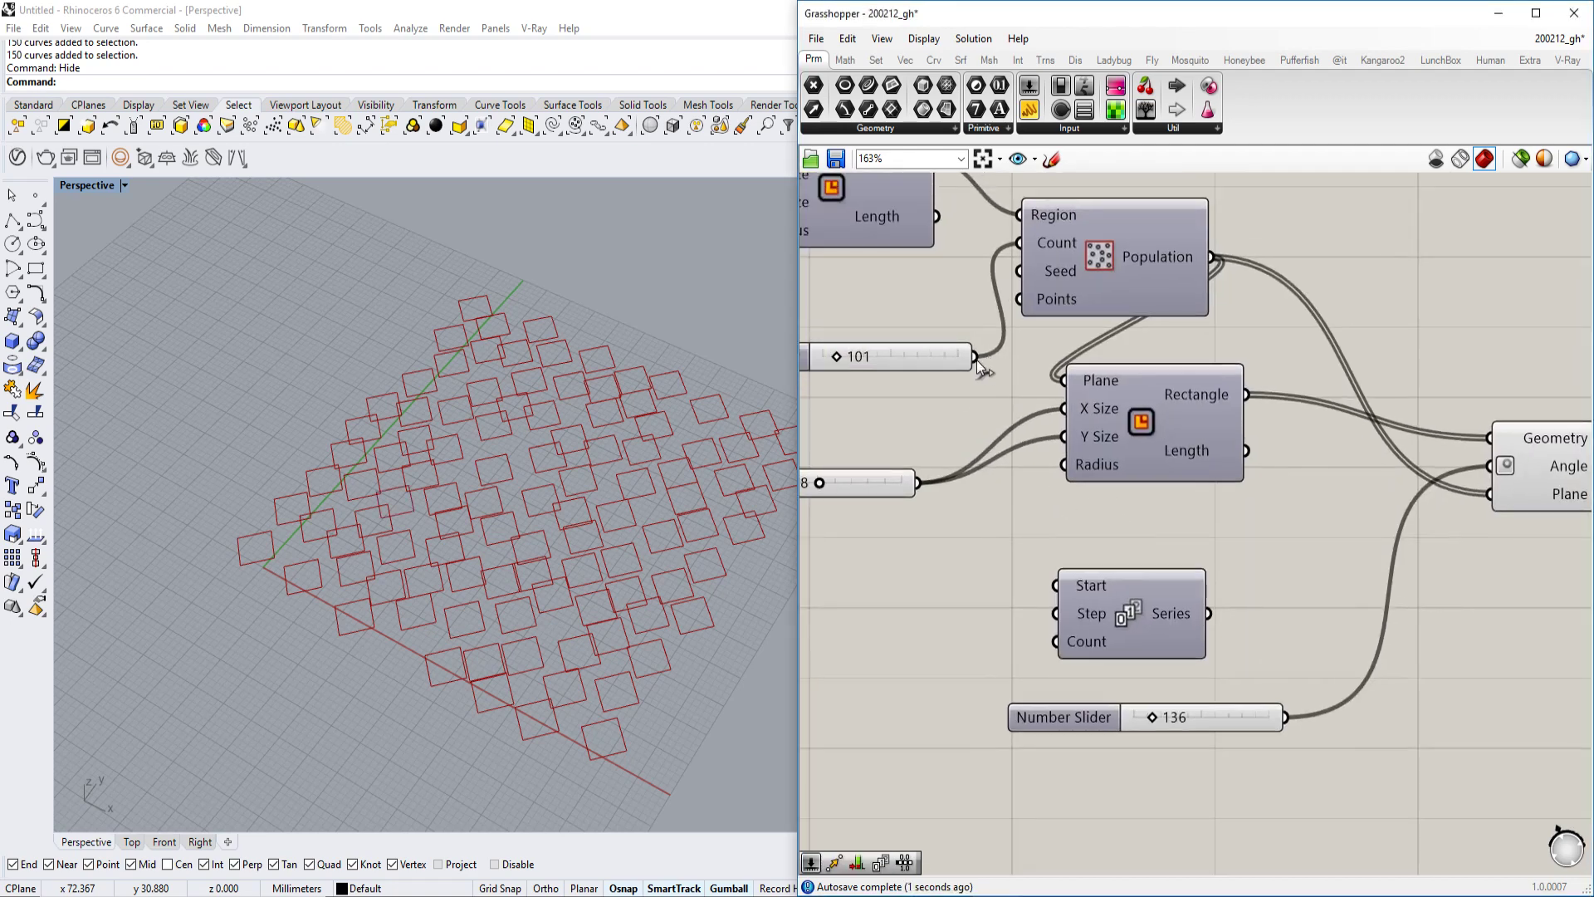
- Add a panel connected to the new Series output and feed the Series Count input from the 101 slider
{"action": "right_click_drag", "start_coordinate": [1159, 675], "coordinate": [1043, 494]}
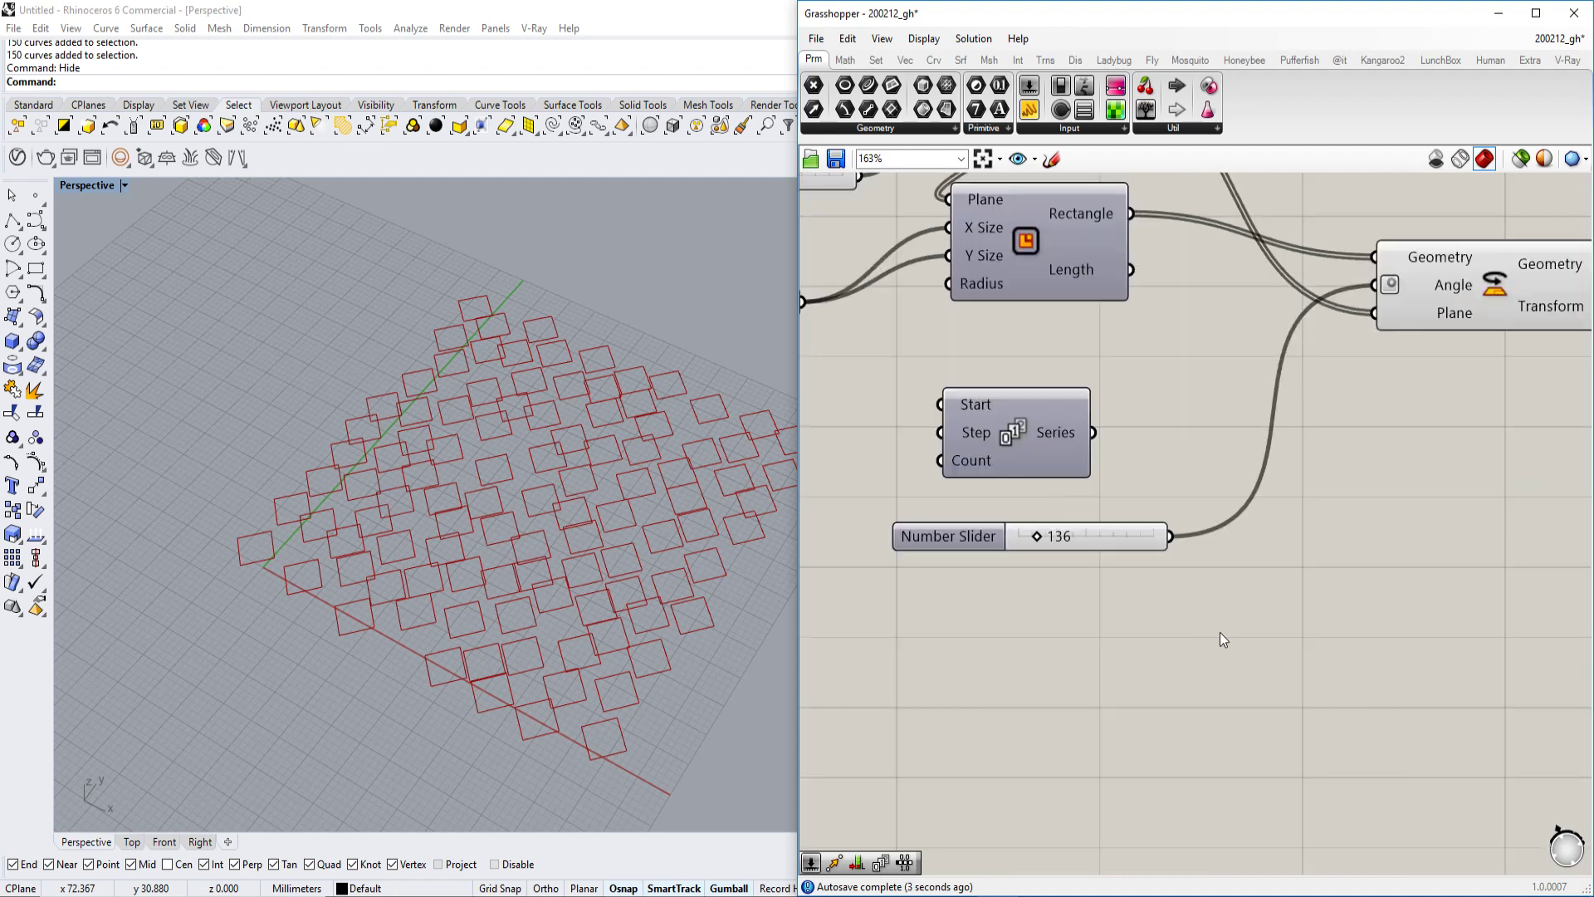
{"action": "double_click", "coordinate": [1180, 650]}
{"action": "type", "text": "//"}
{"action": "left_click_drag", "start_coordinate": [1088, 575], "coordinate": [1257, 485]}
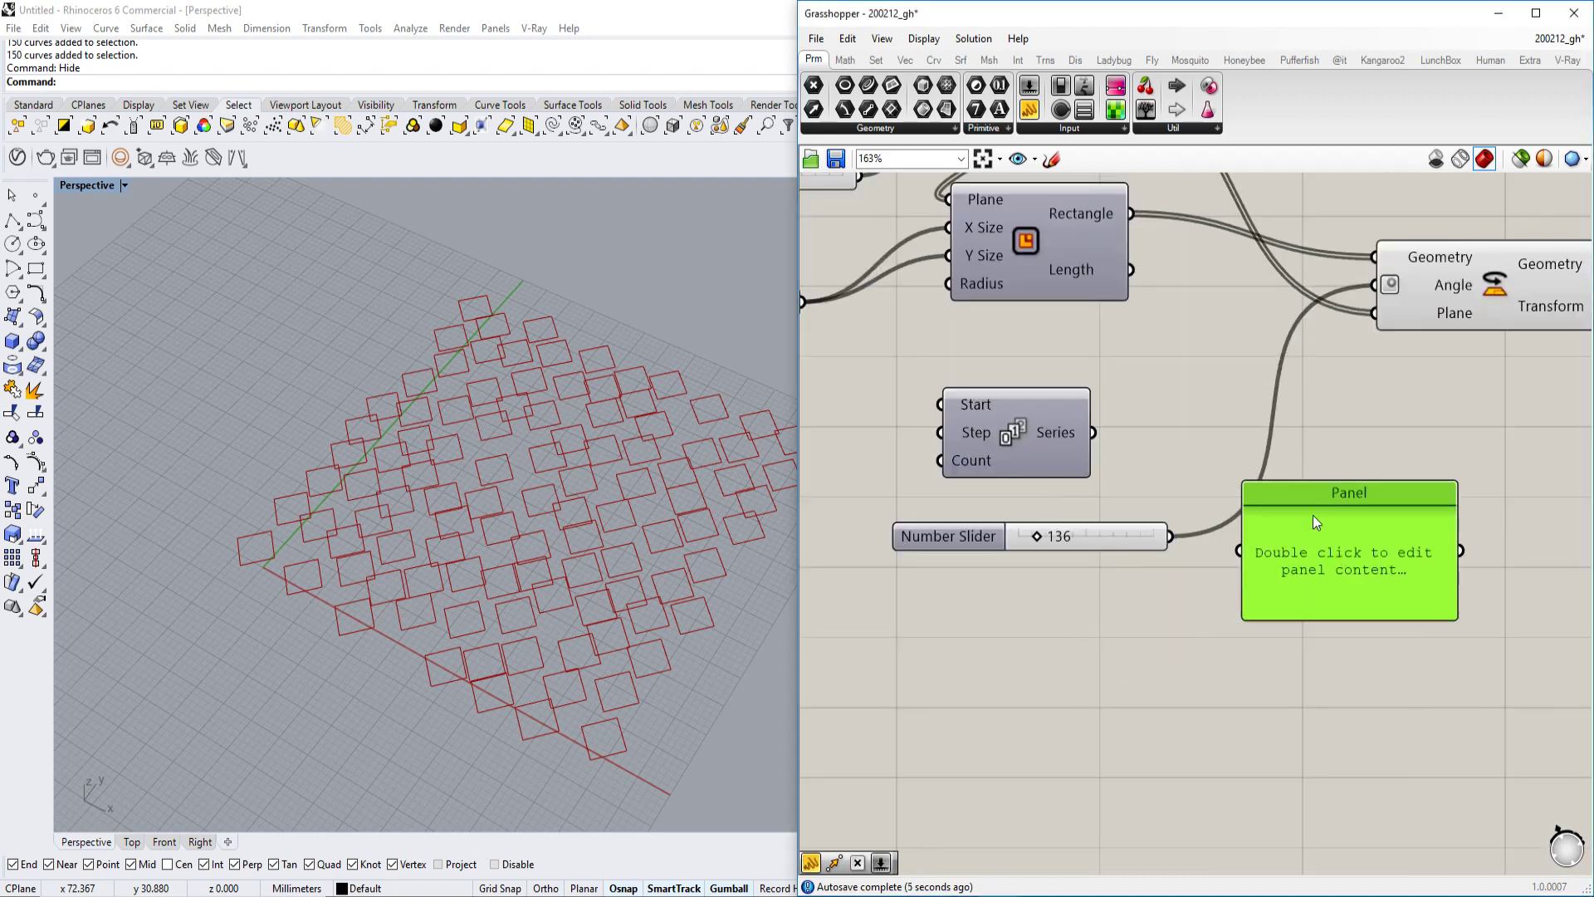
{"action": "left_click_drag", "start_coordinate": [1090, 432], "coordinate": [1240, 551]}
{"action": "scroll", "coordinate": [1196, 499], "scroll_direction": "down", "scroll_amount": 3}
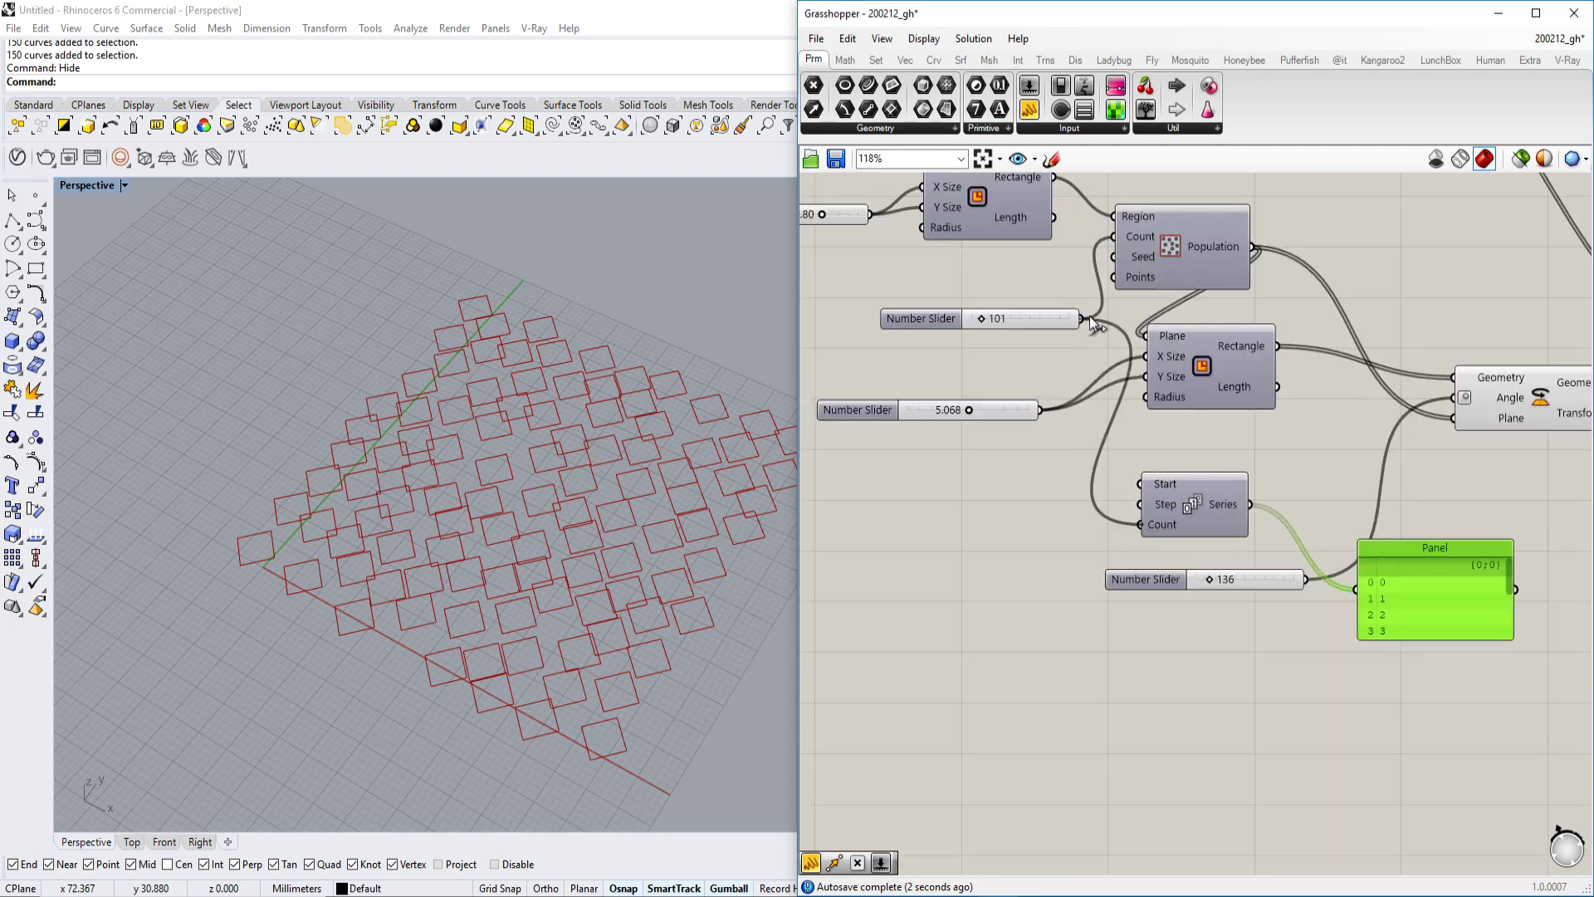
{"action": "right_click_drag", "start_coordinate": [1154, 532], "coordinate": [1014, 447]}
{"action": "left_click_drag", "start_coordinate": [1001, 437], "coordinate": [942, 231]}
- Reposition and enlarge the panel so that it lists more of the series values
{"action": "left_click_drag", "start_coordinate": [1369, 549], "coordinate": [1410, 743]}
{"action": "left_click_drag", "start_coordinate": [1403, 455], "coordinate": [1402, 720]}
{"action": "right_click_drag", "start_coordinate": [815, 363], "coordinate": [1103, 439]}
{"action": "scroll", "coordinate": [1134, 462], "scroll_direction": "up", "scroll_amount": 3}
{"action": "scroll", "coordinate": [1134, 461], "scroll_direction": "down", "scroll_amount": 2}
{"action": "scroll", "coordinate": [1019, 482], "scroll_direction": "up", "scroll_amount": 3}
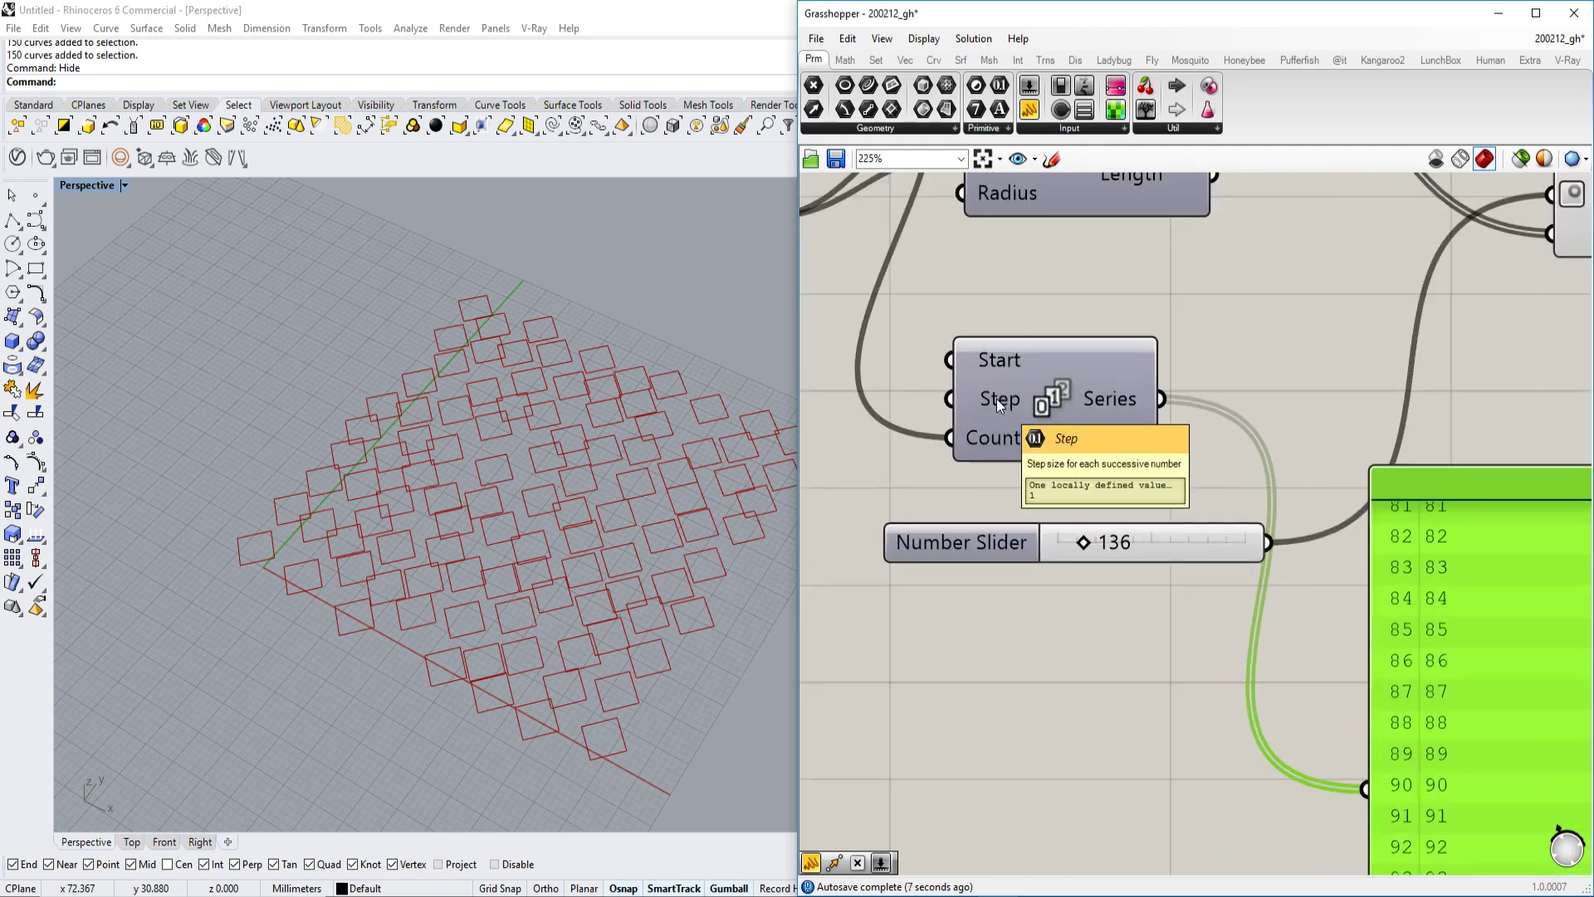
- Add a number slider with the value 2.00 and connect it to the new Series component's Step input
{"action": "right_click_drag", "start_coordinate": [997, 399], "coordinate": [1145, 440]}
{"action": "right_click_drag", "start_coordinate": [1073, 486], "coordinate": [1150, 487]}
{"action": "double_click", "coordinate": [924, 493]}
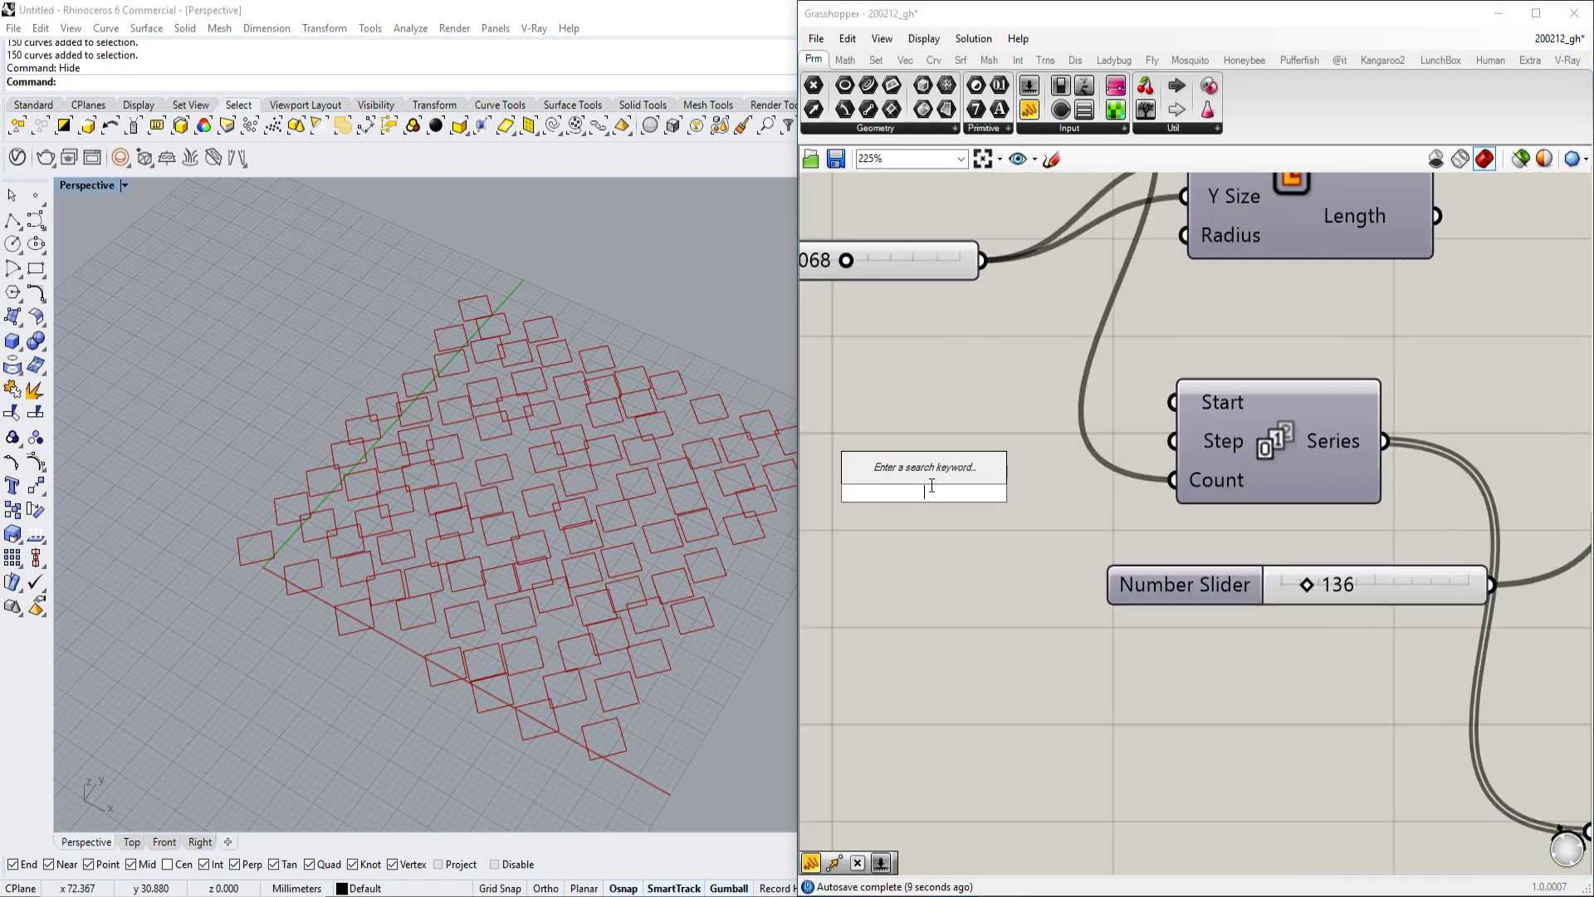
{"action": "type", "text": "2"}
{"action": "key", "text": "Return"}
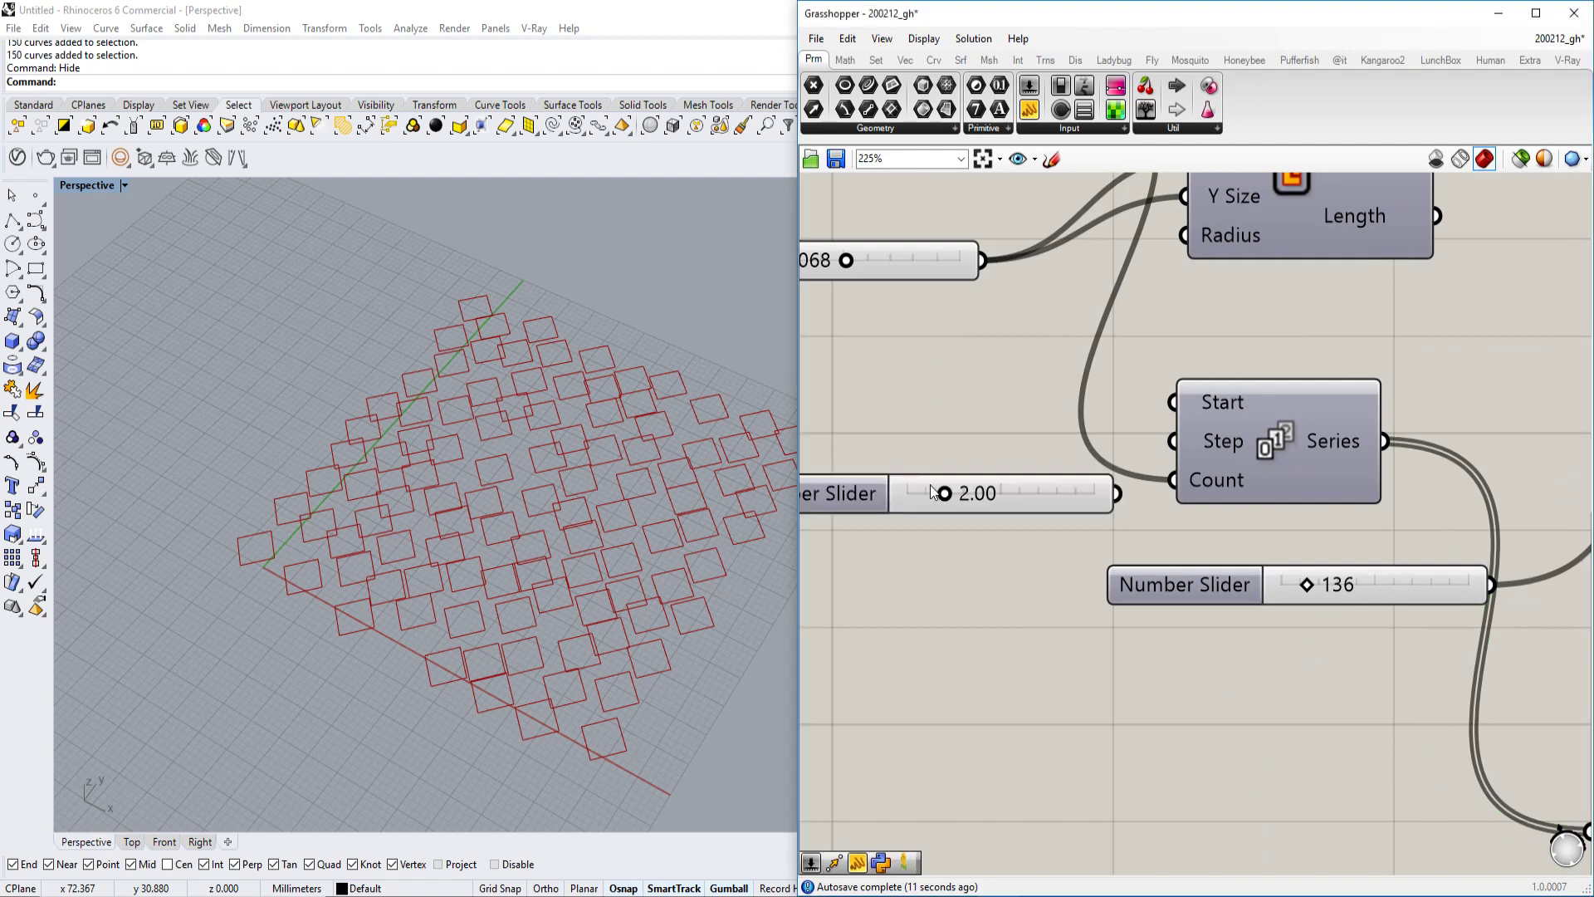
{"action": "left_click_drag", "start_coordinate": [1118, 493], "coordinate": [1171, 442]}
{"action": "right_click_drag", "start_coordinate": [1385, 433], "coordinate": [1001, 496]}
{"action": "scroll", "coordinate": [1002, 495], "scroll_direction": "down", "scroll_amount": 2}
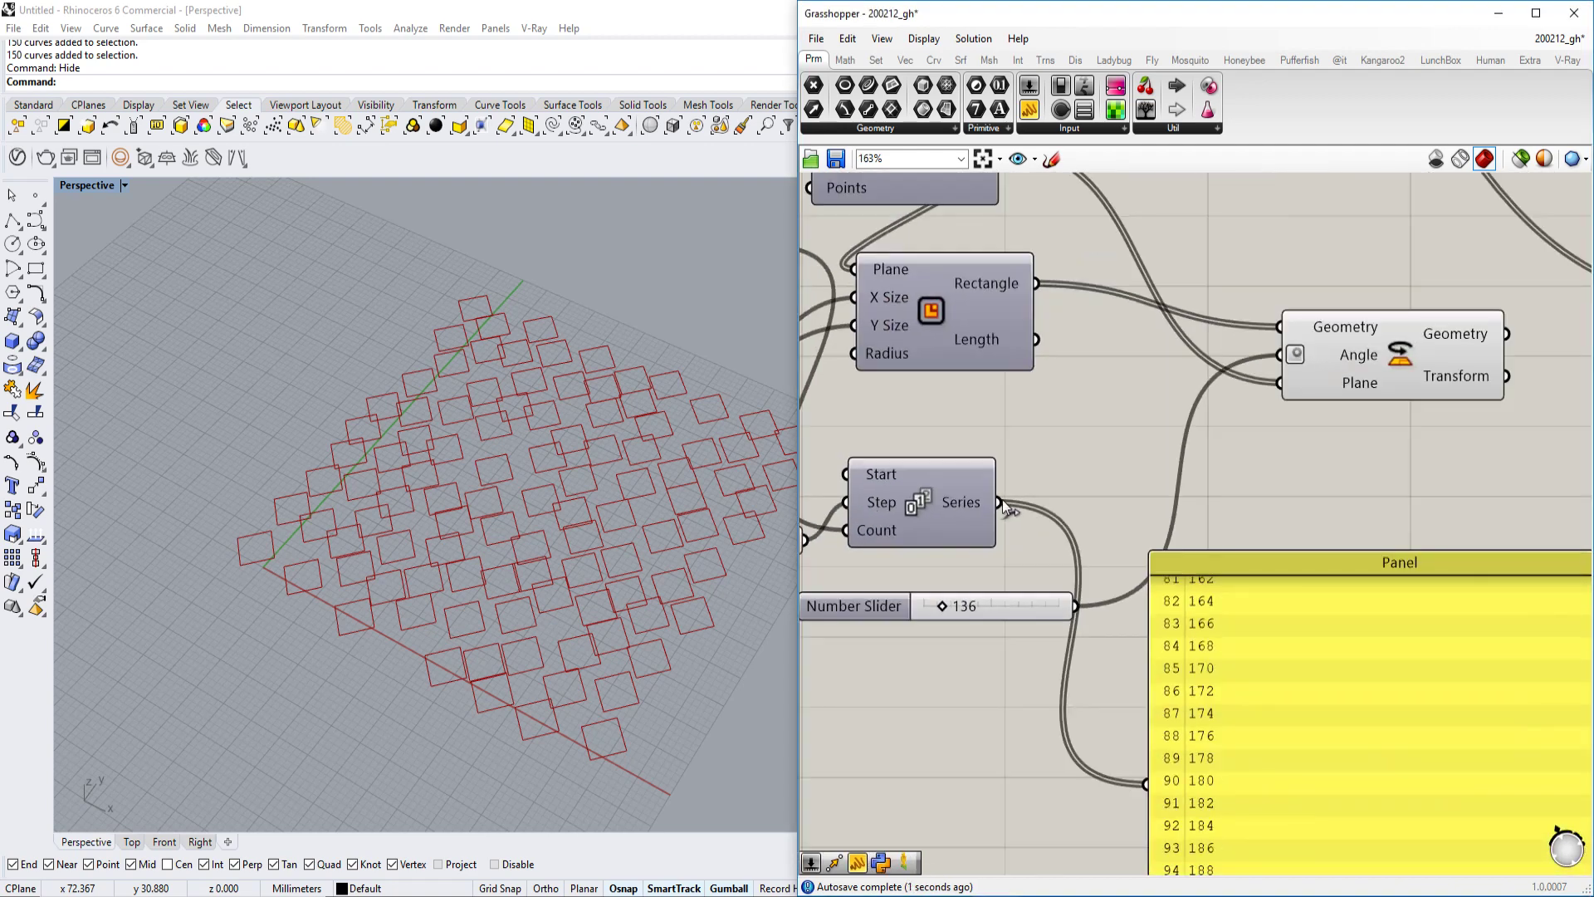
- Connect the new Series output to the Rotate component's Angle input in place of the 136 slider
{"action": "right_click_drag", "start_coordinate": [1285, 553], "coordinate": [1263, 474]}
{"action": "right_click_drag", "start_coordinate": [1030, 409], "coordinate": [1026, 446]}
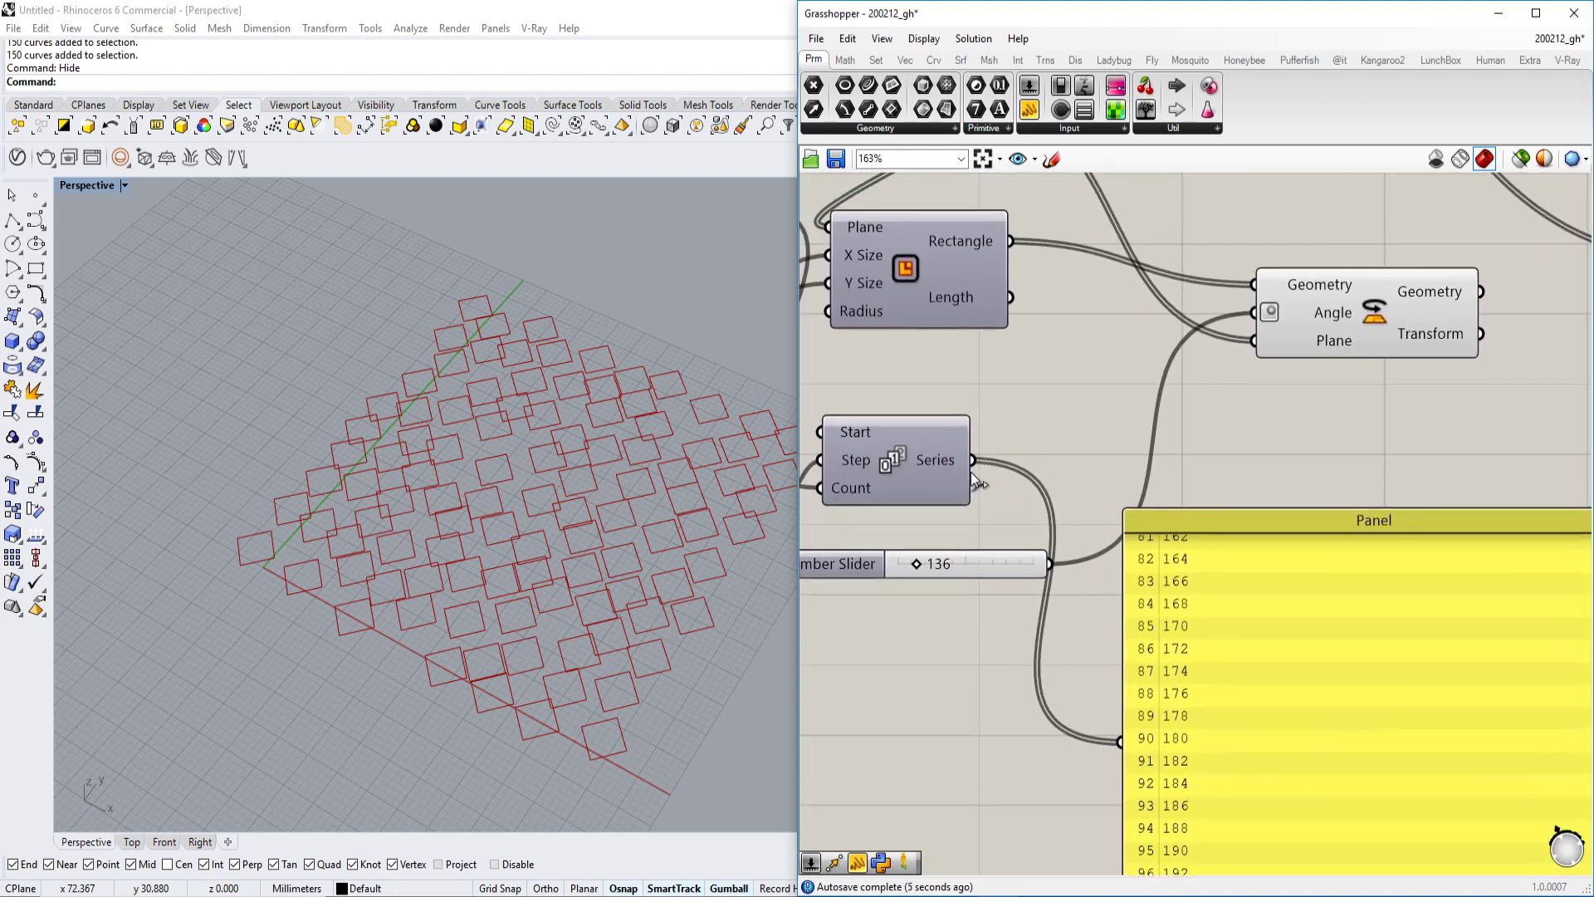
{"action": "left_click_drag", "start_coordinate": [972, 459], "coordinate": [1264, 308]}
- Set the number slider feeding the angle Series component's Step input to 0.29
{"action": "right_click_drag", "start_coordinate": [918, 460], "coordinate": [1190, 502]}
{"action": "scroll", "coordinate": [904, 528], "scroll_direction": "up", "scroll_amount": 4}
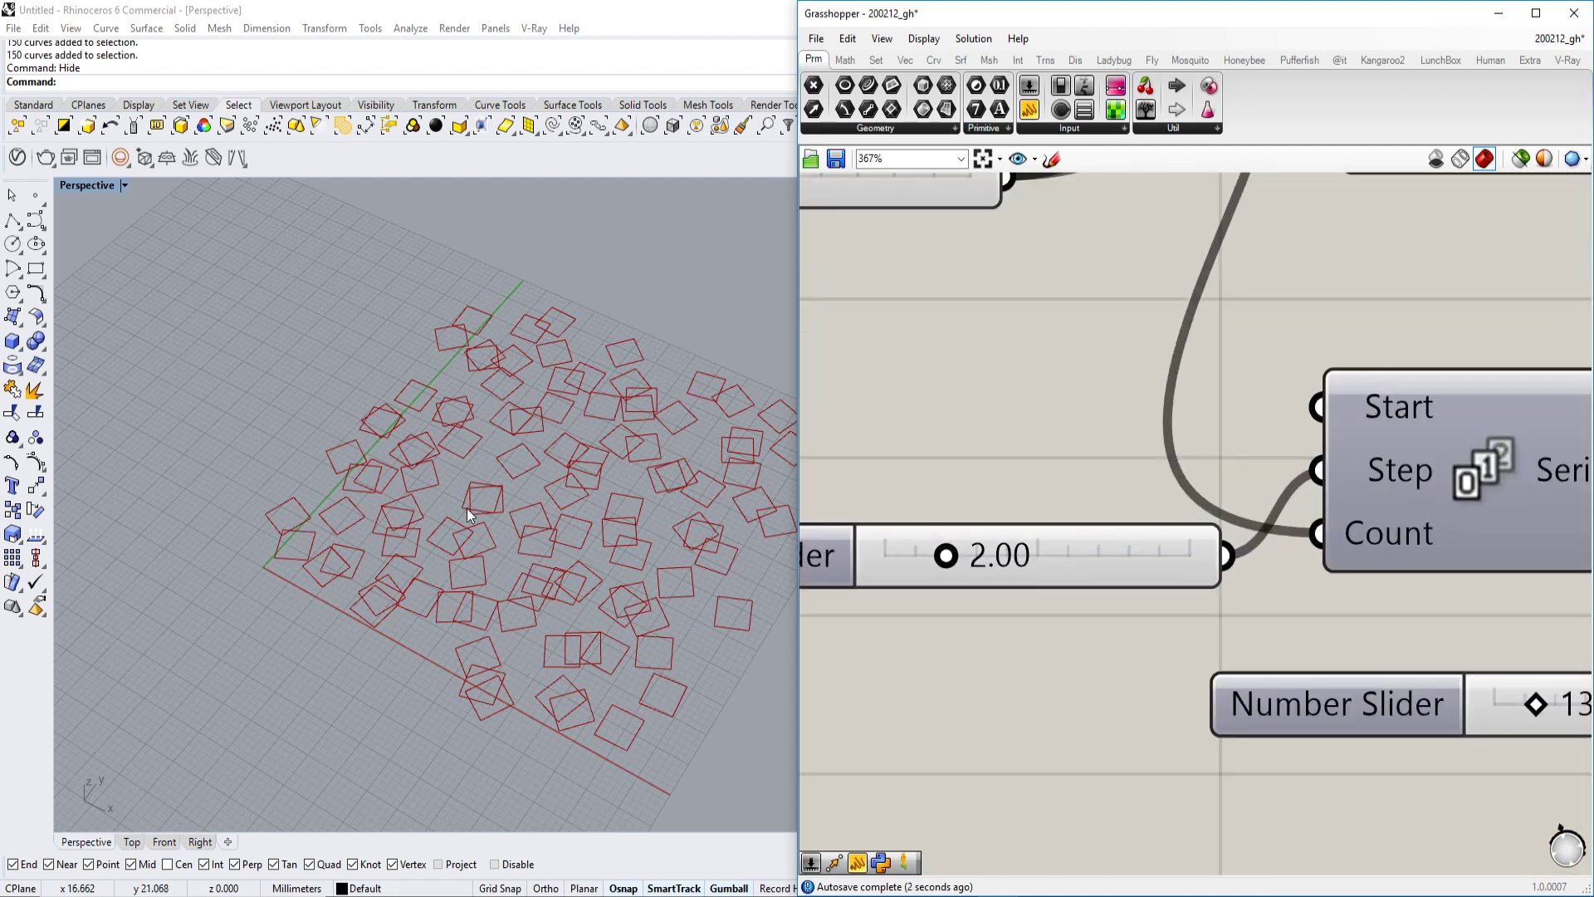
{"action": "scroll", "coordinate": [902, 527], "scroll_direction": "up", "scroll_amount": 1}
{"action": "scroll", "coordinate": [899, 521], "scroll_direction": "up", "scroll_amount": 1}
{"action": "left_click_drag", "start_coordinate": [960, 592], "coordinate": [910, 575]}
- Examine the rotated squares in the perspective viewport and the data at the Rotate component's Geometry output
{"action": "scroll", "coordinate": [496, 472], "scroll_direction": "up", "scroll_amount": 3}
{"action": "scroll", "coordinate": [497, 472], "scroll_direction": "up", "scroll_amount": 5}
{"action": "scroll", "coordinate": [485, 545], "scroll_direction": "down", "scroll_amount": 6}
{"action": "scroll", "coordinate": [955, 779], "scroll_direction": "down", "scroll_amount": 5}
{"action": "scroll", "coordinate": [1229, 575], "scroll_direction": "down", "scroll_amount": 3}
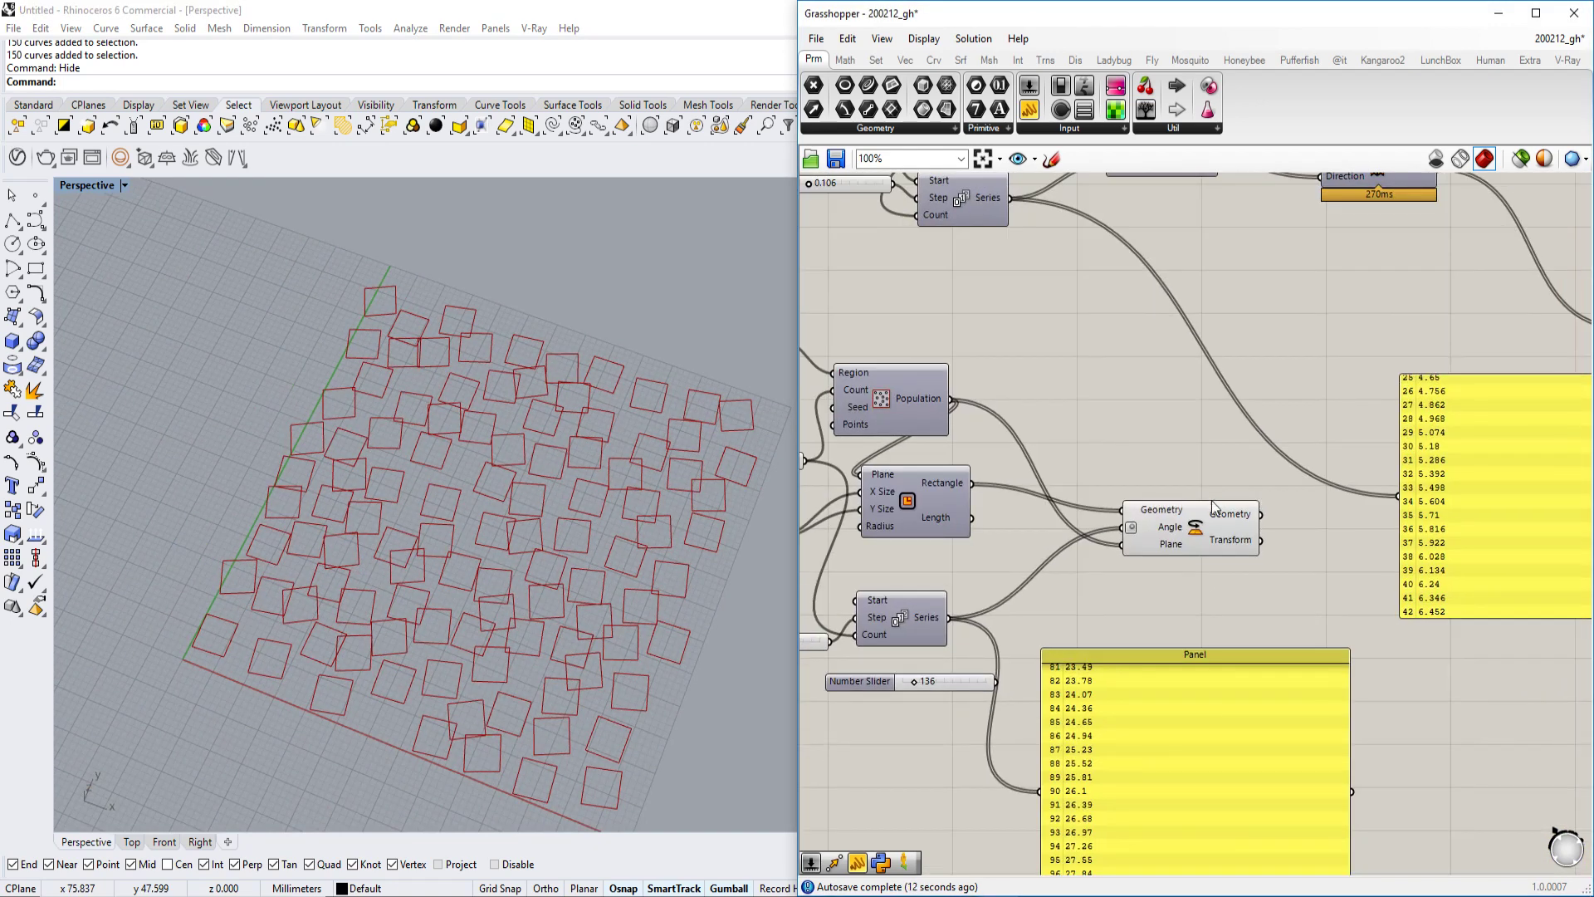
{"action": "scroll", "coordinate": [1213, 507], "scroll_direction": "down", "scroll_amount": 2}
{"action": "right_click_drag", "start_coordinate": [420, 539], "coordinate": [581, 539]}
{"action": "scroll", "coordinate": [1035, 493], "scroll_direction": "up", "scroll_amount": 2}
{"action": "mouse_move", "coordinate": [1246, 519]}
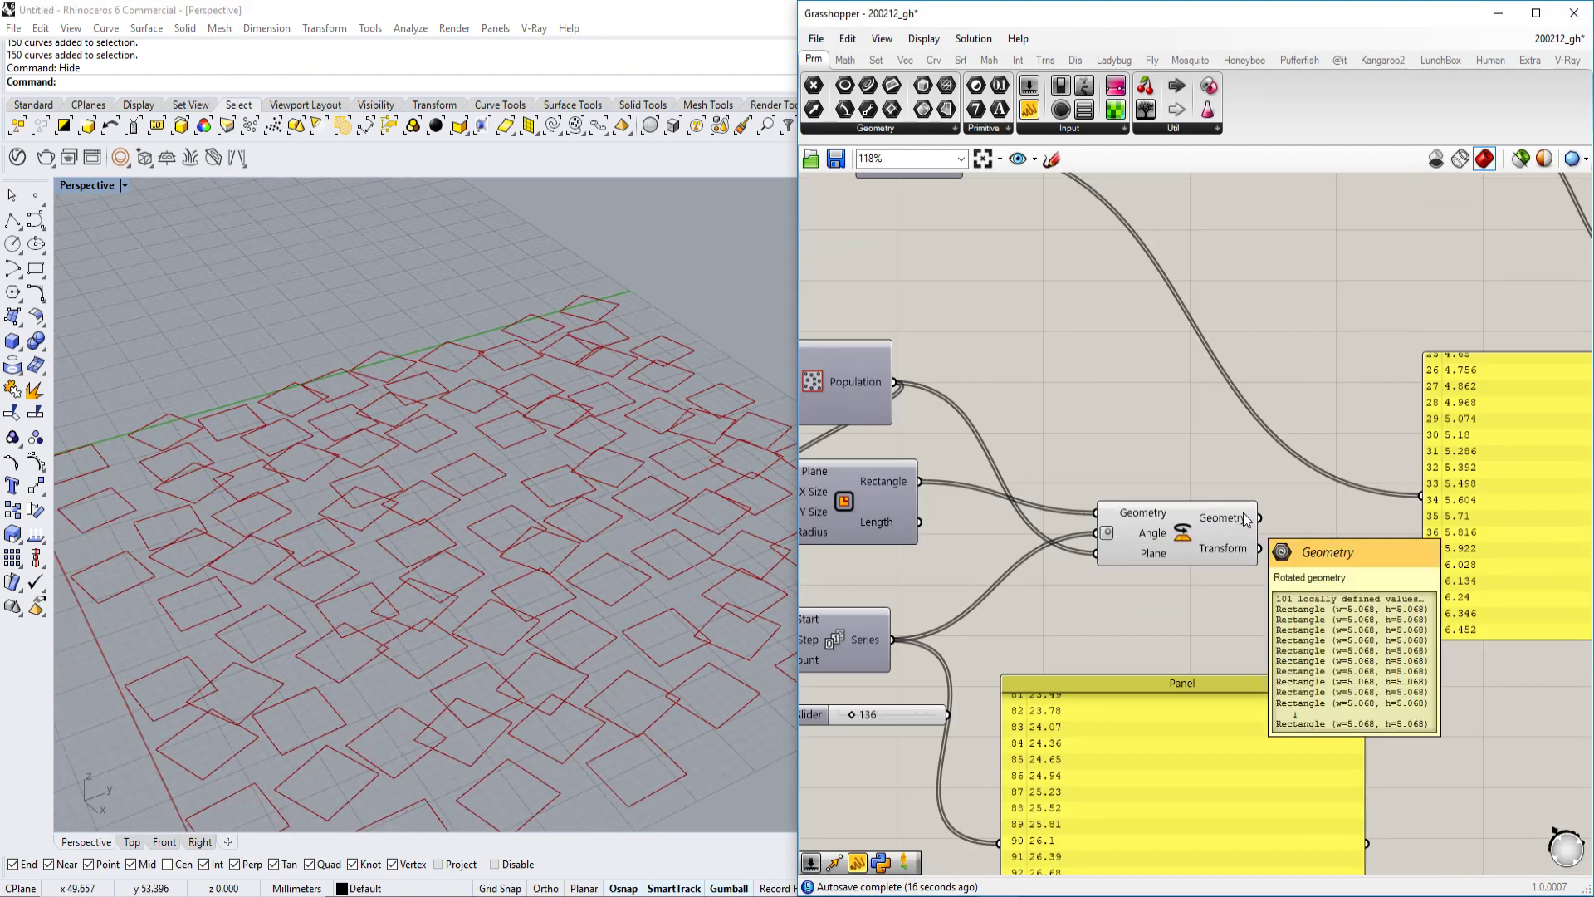
{"action": "scroll", "coordinate": [1244, 515], "scroll_direction": "down", "scroll_amount": 1}
{"action": "right_click_drag", "start_coordinate": [819, 282], "coordinate": [1034, 456]}
{"action": "right_click", "coordinate": [271, 466]}
{"action": "scroll", "coordinate": [270, 466], "scroll_direction": "down", "scroll_amount": 3}
{"action": "key", "text": "Escape"}
{"action": "right_click_drag", "start_coordinate": [268, 486], "coordinate": [435, 497], "text": "shift"}
{"action": "scroll", "coordinate": [435, 498], "scroll_direction": "up", "scroll_amount": 4}
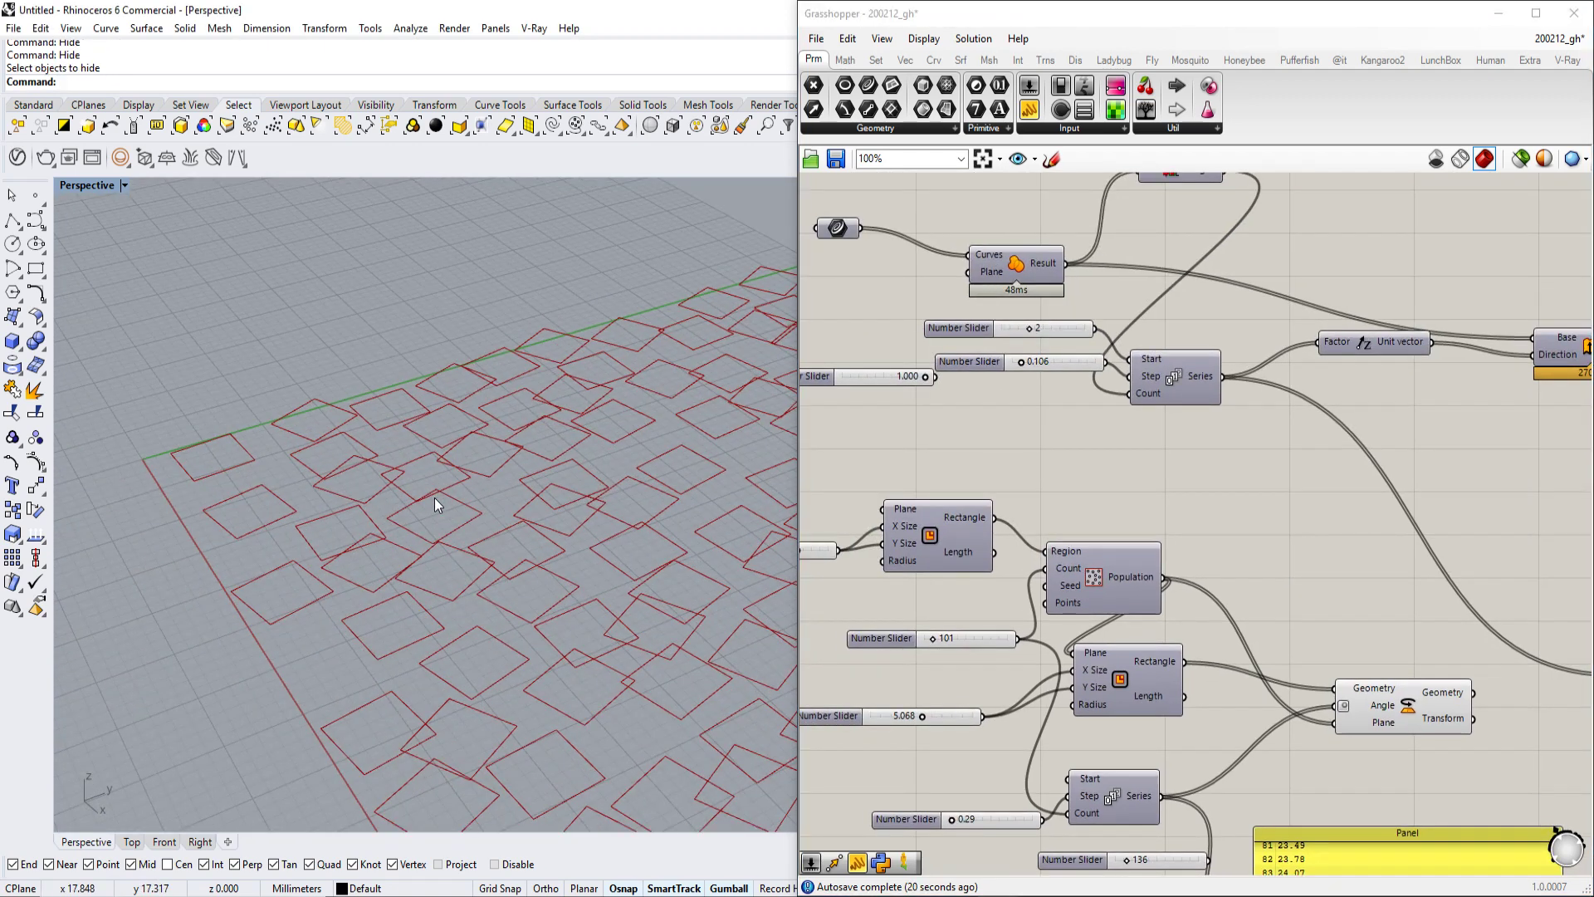
- Show all hidden curves in the Rhino model and select them with the Show command
{"action": "type", "text": "Show"}
{"action": "key", "text": "Return"}
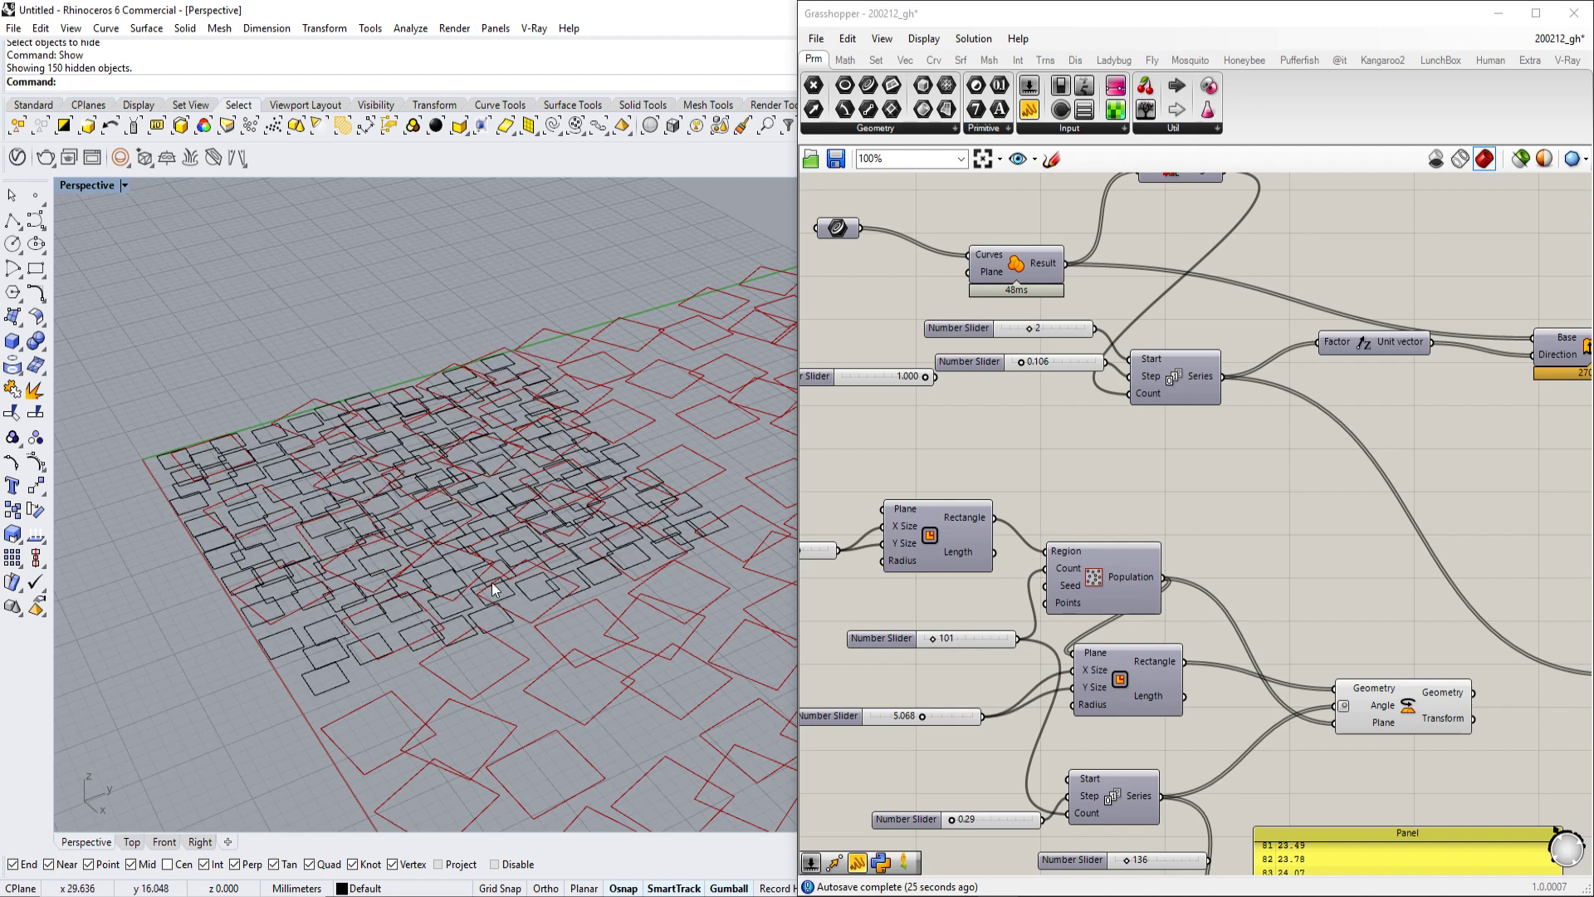
{"action": "key", "text": "ctrl+a"}
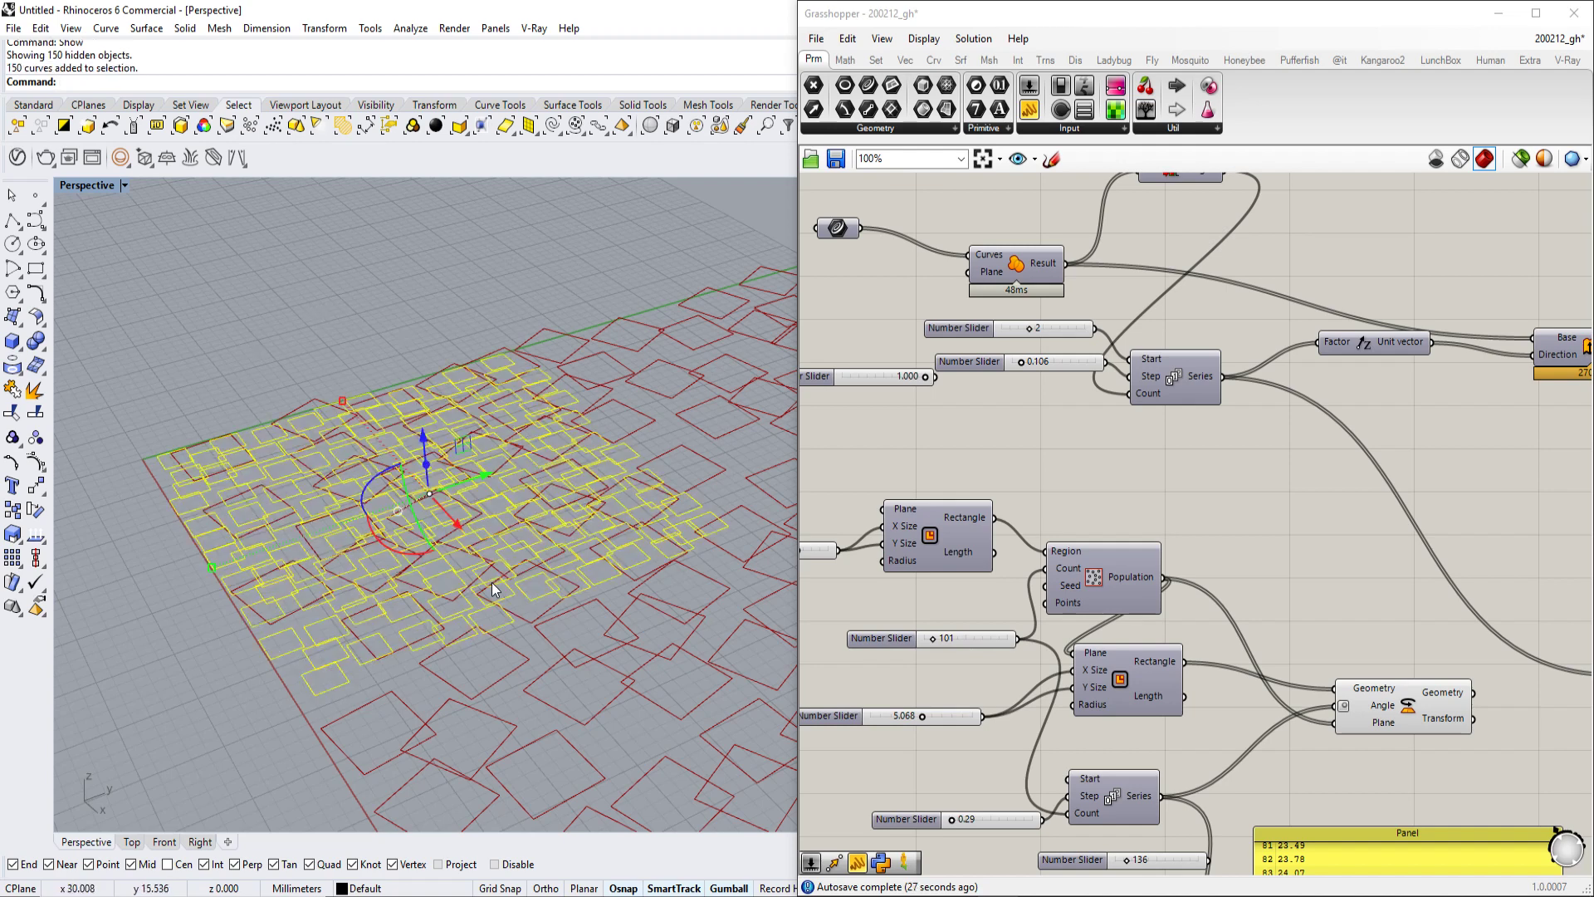
- Select the extrusion components from the Curve parameter through Custom Preview and move the group to the right of the Rotate component
{"action": "scroll", "coordinate": [1023, 401], "scroll_direction": "down", "scroll_amount": 4}
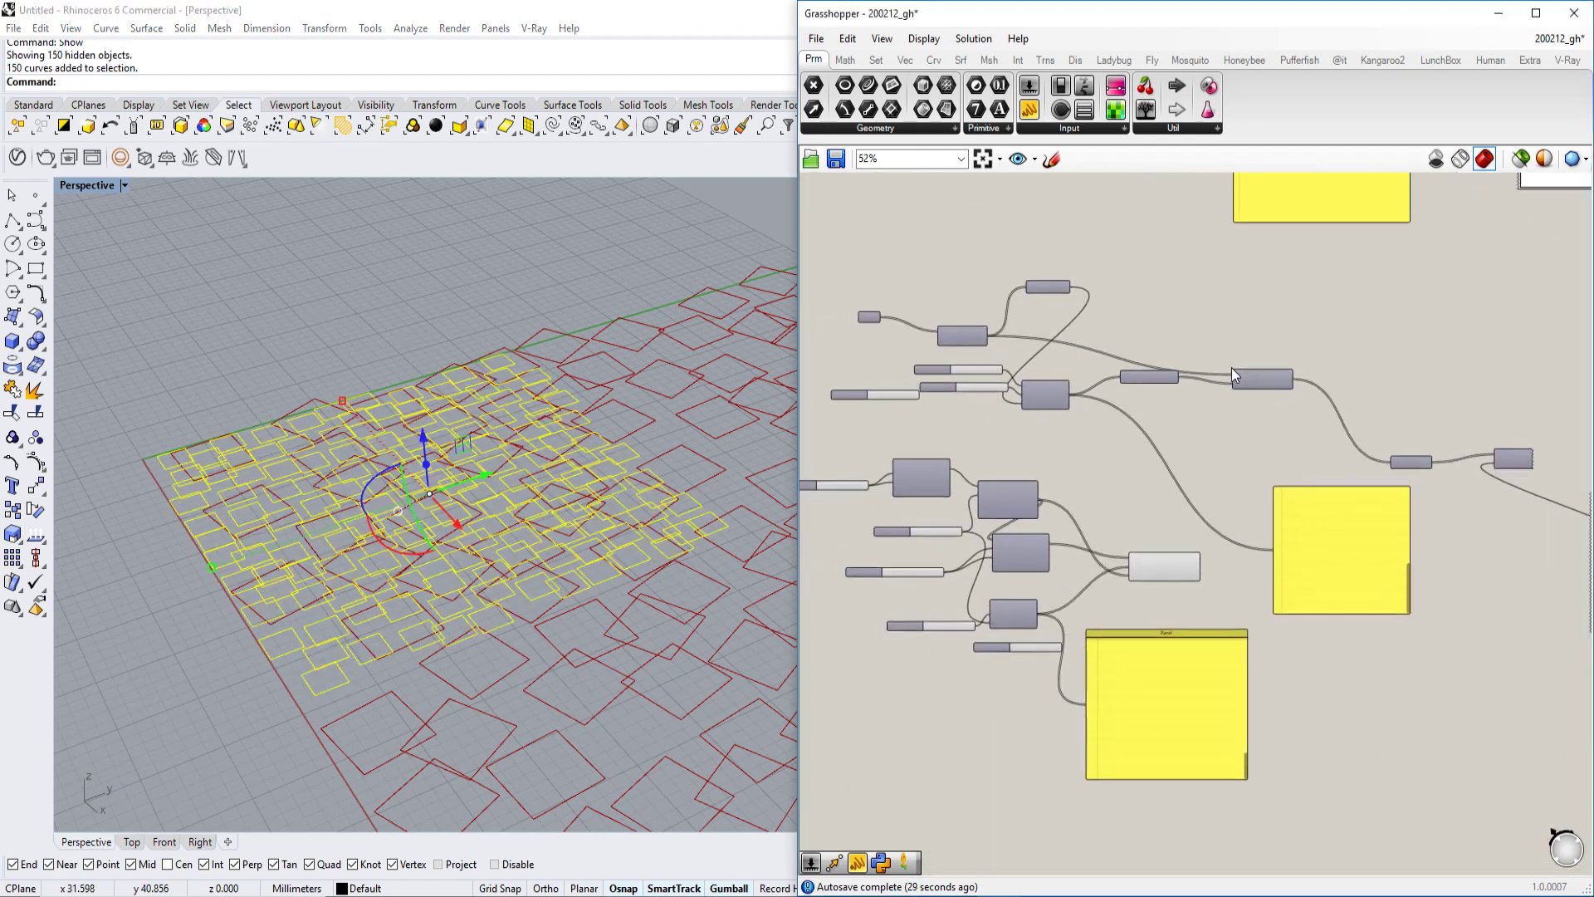
{"action": "scroll", "coordinate": [1315, 325], "scroll_direction": "up", "scroll_amount": 4}
{"action": "left_click_drag", "start_coordinate": [1501, 240], "coordinate": [865, 521]}
{"action": "scroll", "coordinate": [1163, 415], "scroll_direction": "down", "scroll_amount": 4}
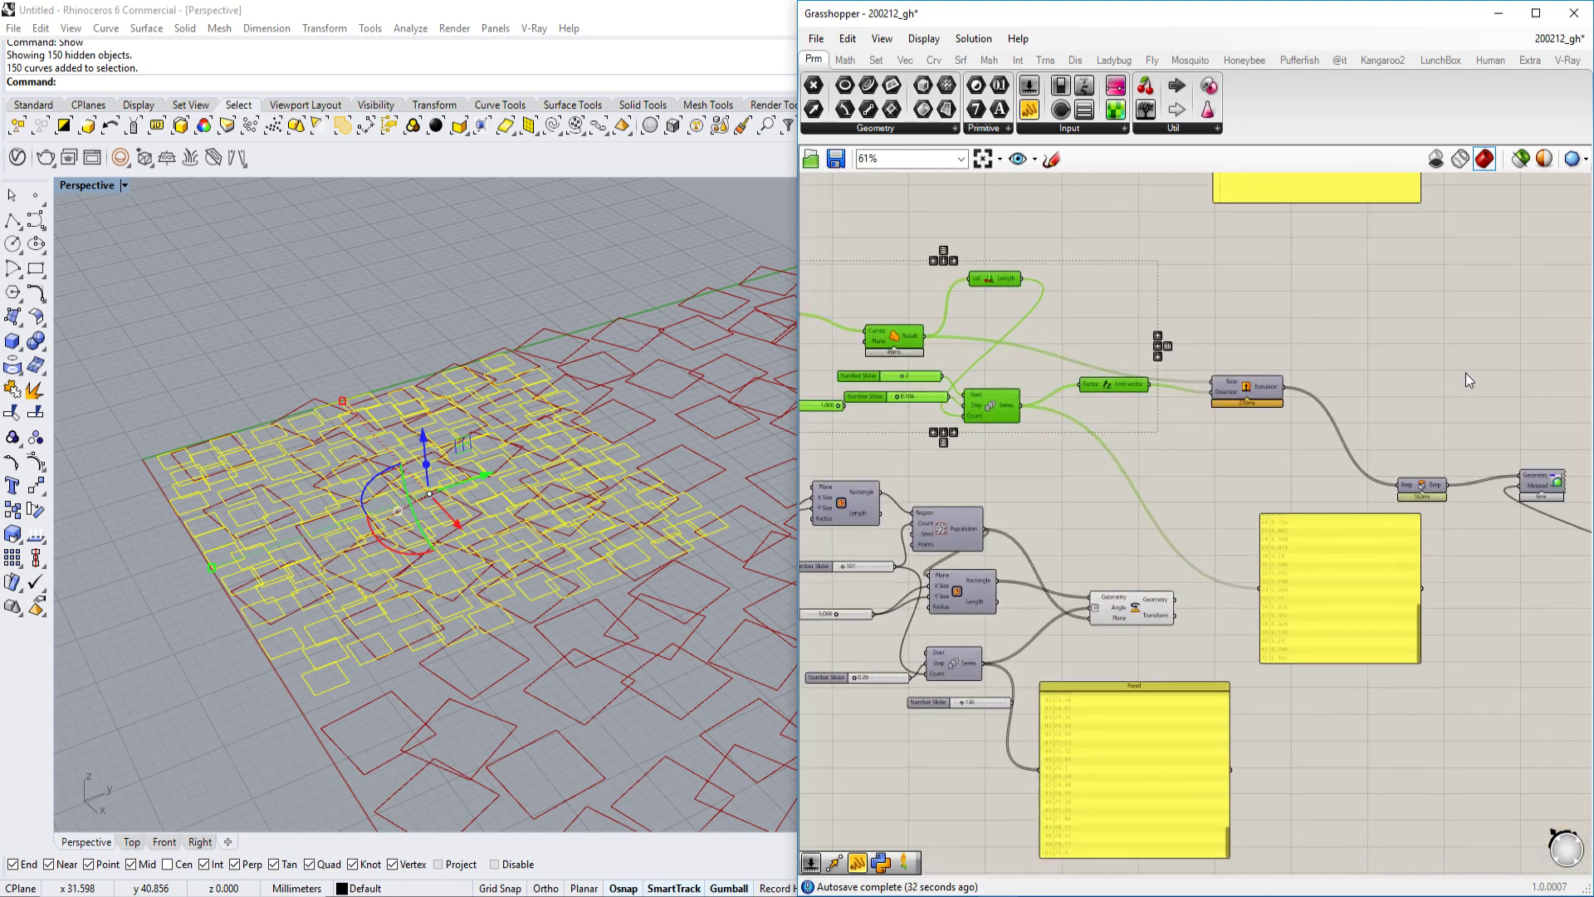
{"action": "left_click_drag", "start_coordinate": [1514, 346], "coordinate": [1196, 575], "text": "shift"}
{"action": "right_click_drag", "start_coordinate": [1327, 487], "coordinate": [1158, 463]}
{"action": "left_click", "coordinate": [1372, 461], "text": "shift"}
{"action": "left_click", "coordinate": [1504, 523]}
{"action": "right_click_drag", "start_coordinate": [1505, 529], "coordinate": [1391, 459]}
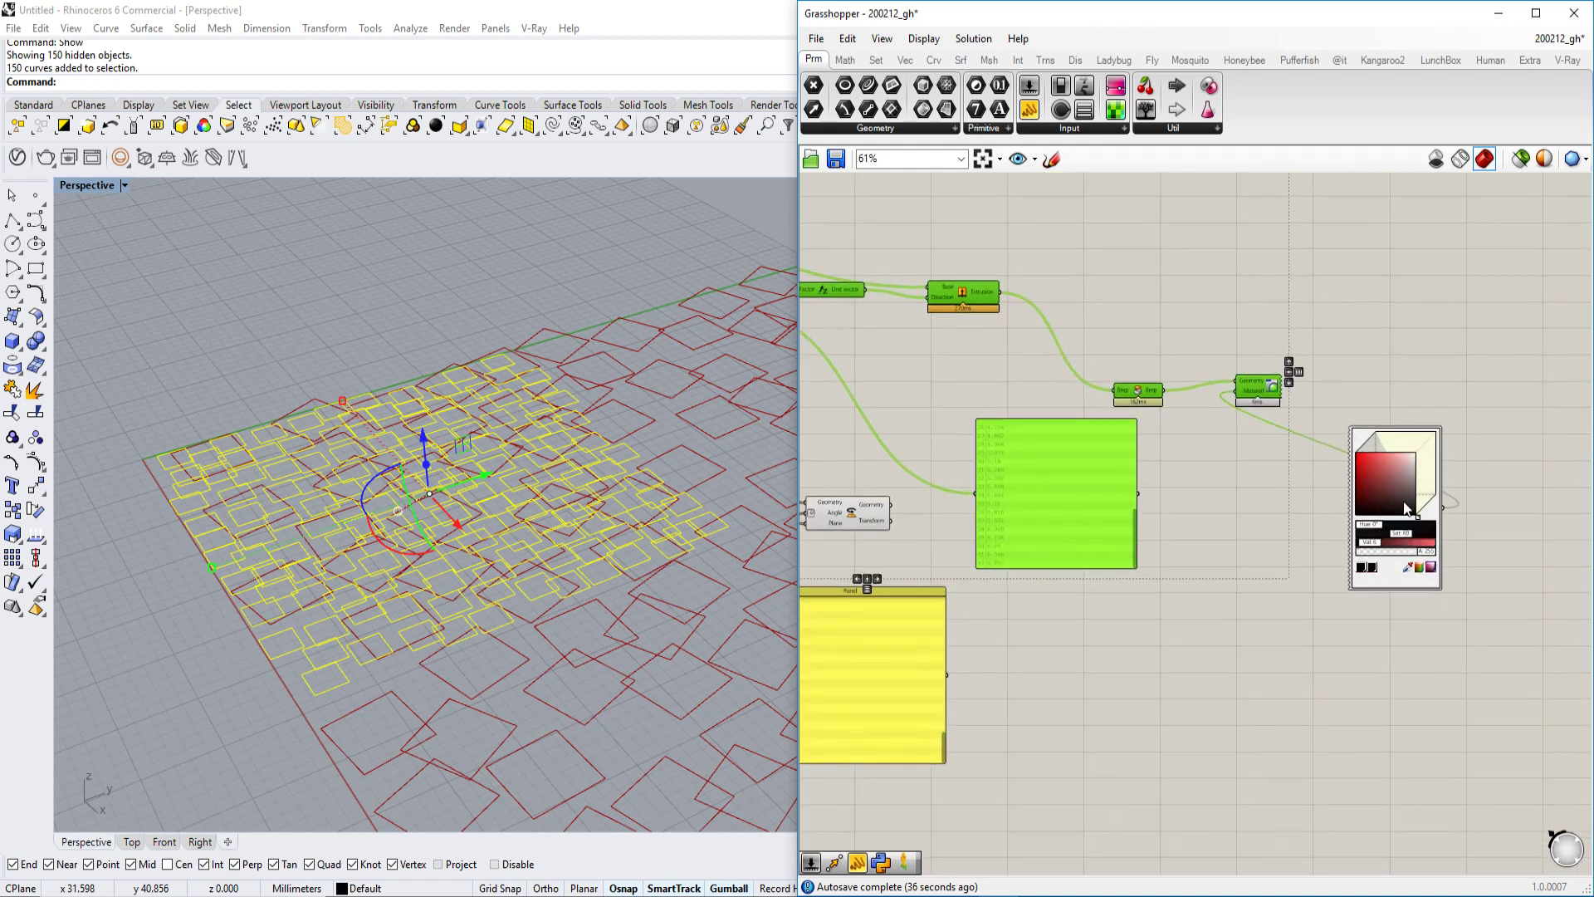
{"action": "scroll", "coordinate": [1404, 502], "scroll_direction": "up", "scroll_amount": 5}
{"action": "left_click_drag", "start_coordinate": [1393, 483], "coordinate": [1339, 450]}
{"action": "scroll", "coordinate": [1334, 450], "scroll_direction": "down", "scroll_amount": 5}
{"action": "right_click_drag", "start_coordinate": [1035, 454], "coordinate": [1216, 474]}
{"action": "left_click_drag", "start_coordinate": [1168, 520], "coordinate": [1476, 546]}
- Connect the Rotate component's Geometry output to the Curve parameter that feeds the Region Union component
{"action": "scroll", "coordinate": [1242, 530], "scroll_direction": "down", "scroll_amount": 6}
{"action": "scroll", "coordinate": [1246, 498], "scroll_direction": "up", "scroll_amount": 2}
{"action": "scroll", "coordinate": [1077, 540], "scroll_direction": "up", "scroll_amount": 4}
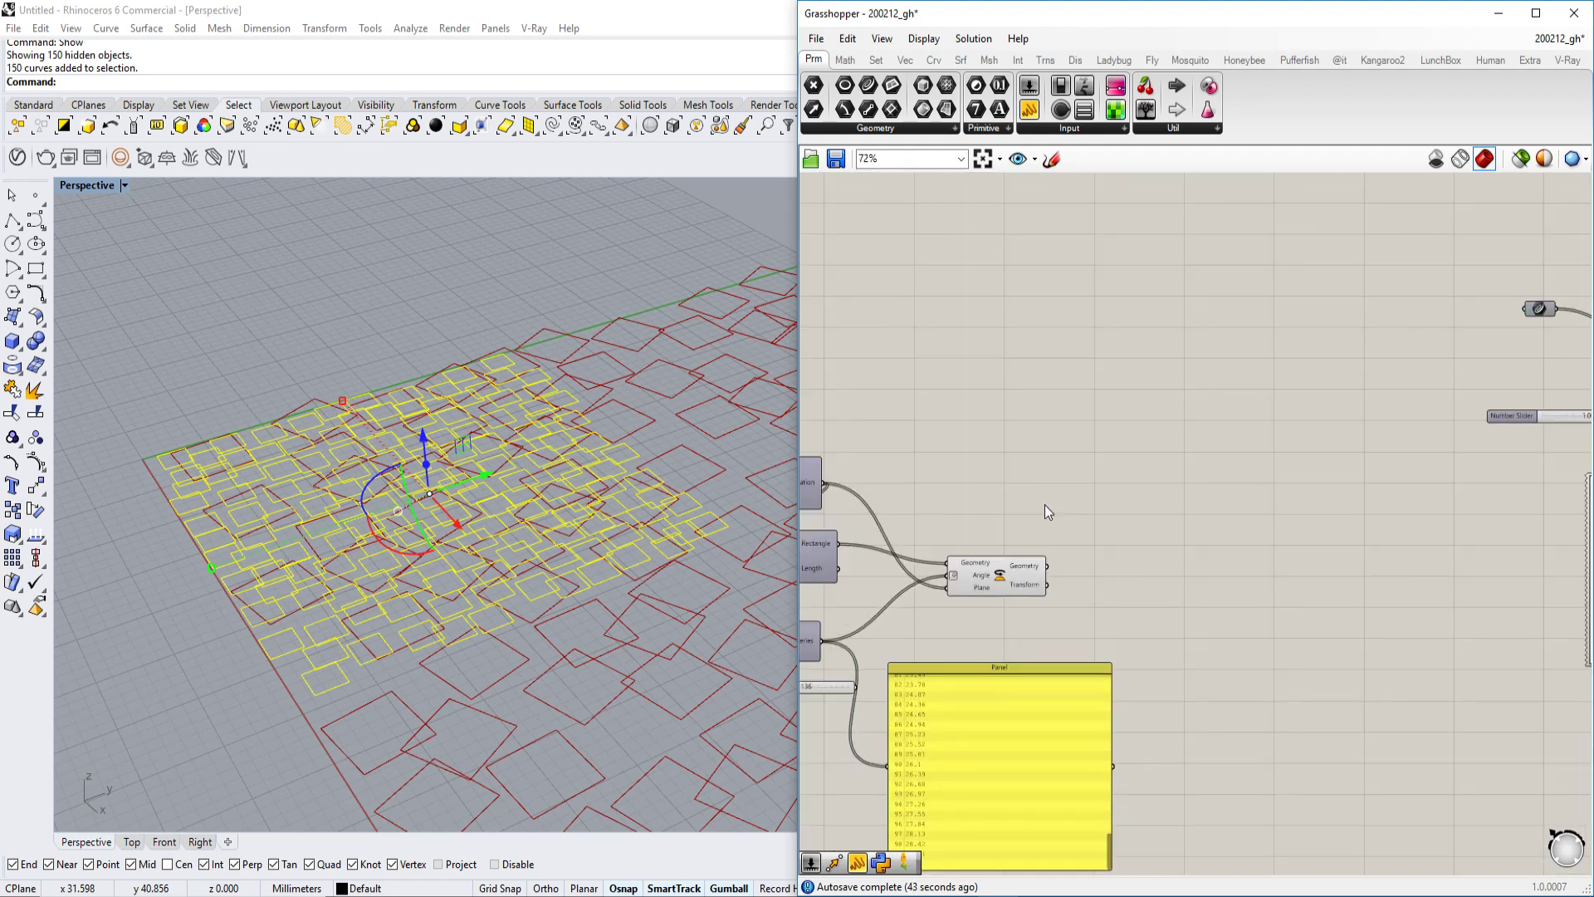
{"action": "scroll", "coordinate": [1028, 556], "scroll_direction": "up", "scroll_amount": 3}
{"action": "left_click", "coordinate": [1013, 596]}
{"action": "right_click_drag", "start_coordinate": [1149, 545], "coordinate": [957, 561]}
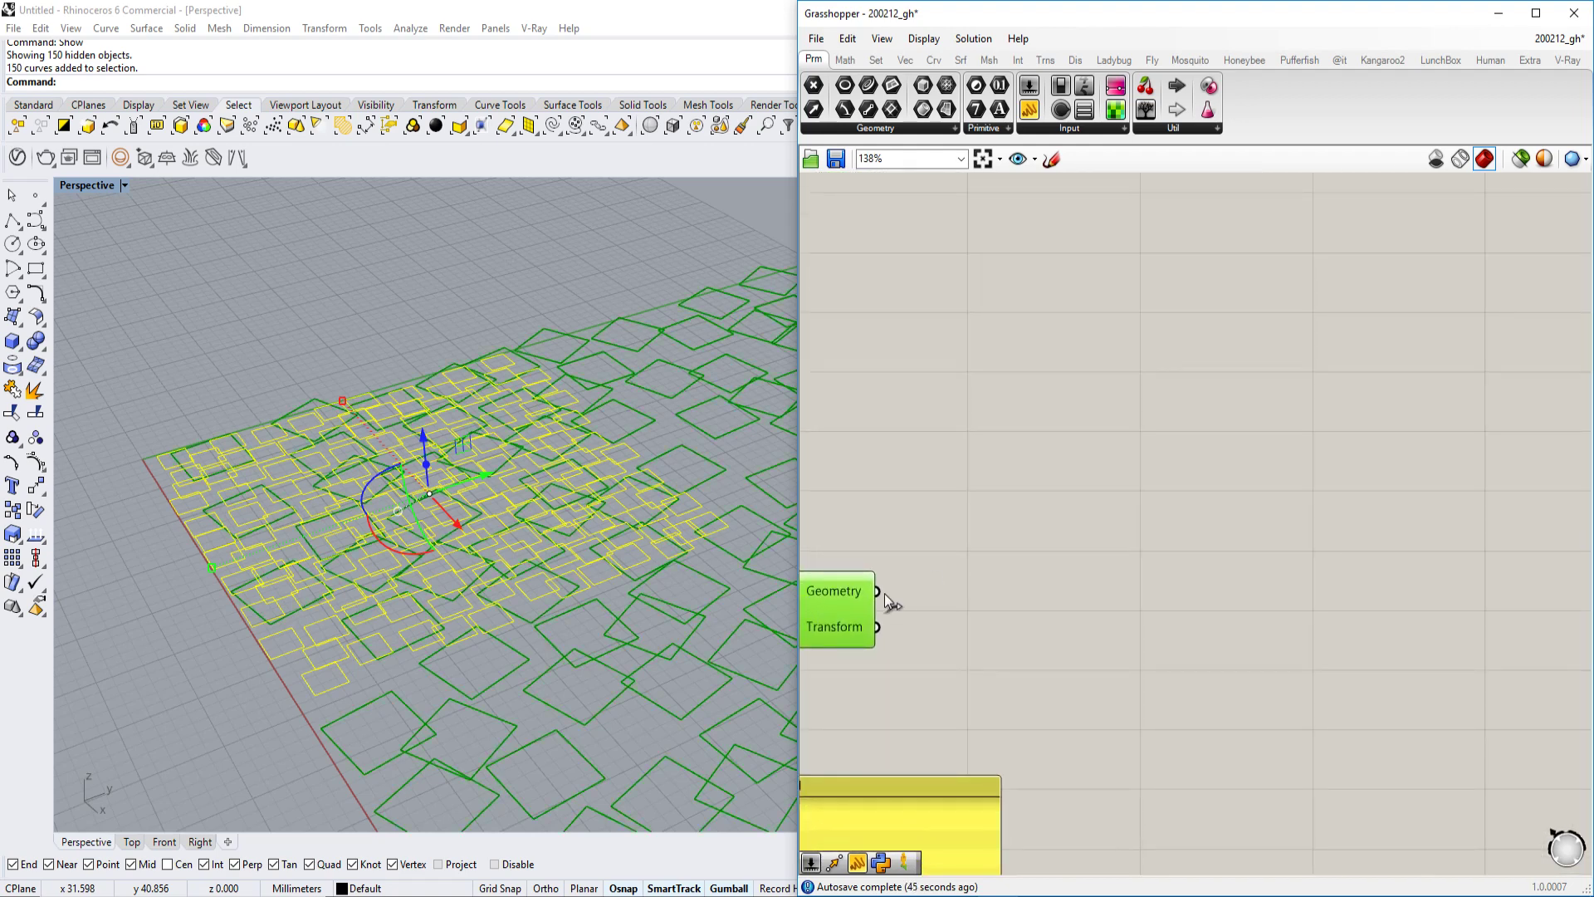
{"action": "scroll", "coordinate": [884, 594], "scroll_direction": "down", "scroll_amount": 4}
{"action": "scroll", "coordinate": [1171, 441], "scroll_direction": "up", "scroll_amount": 4}
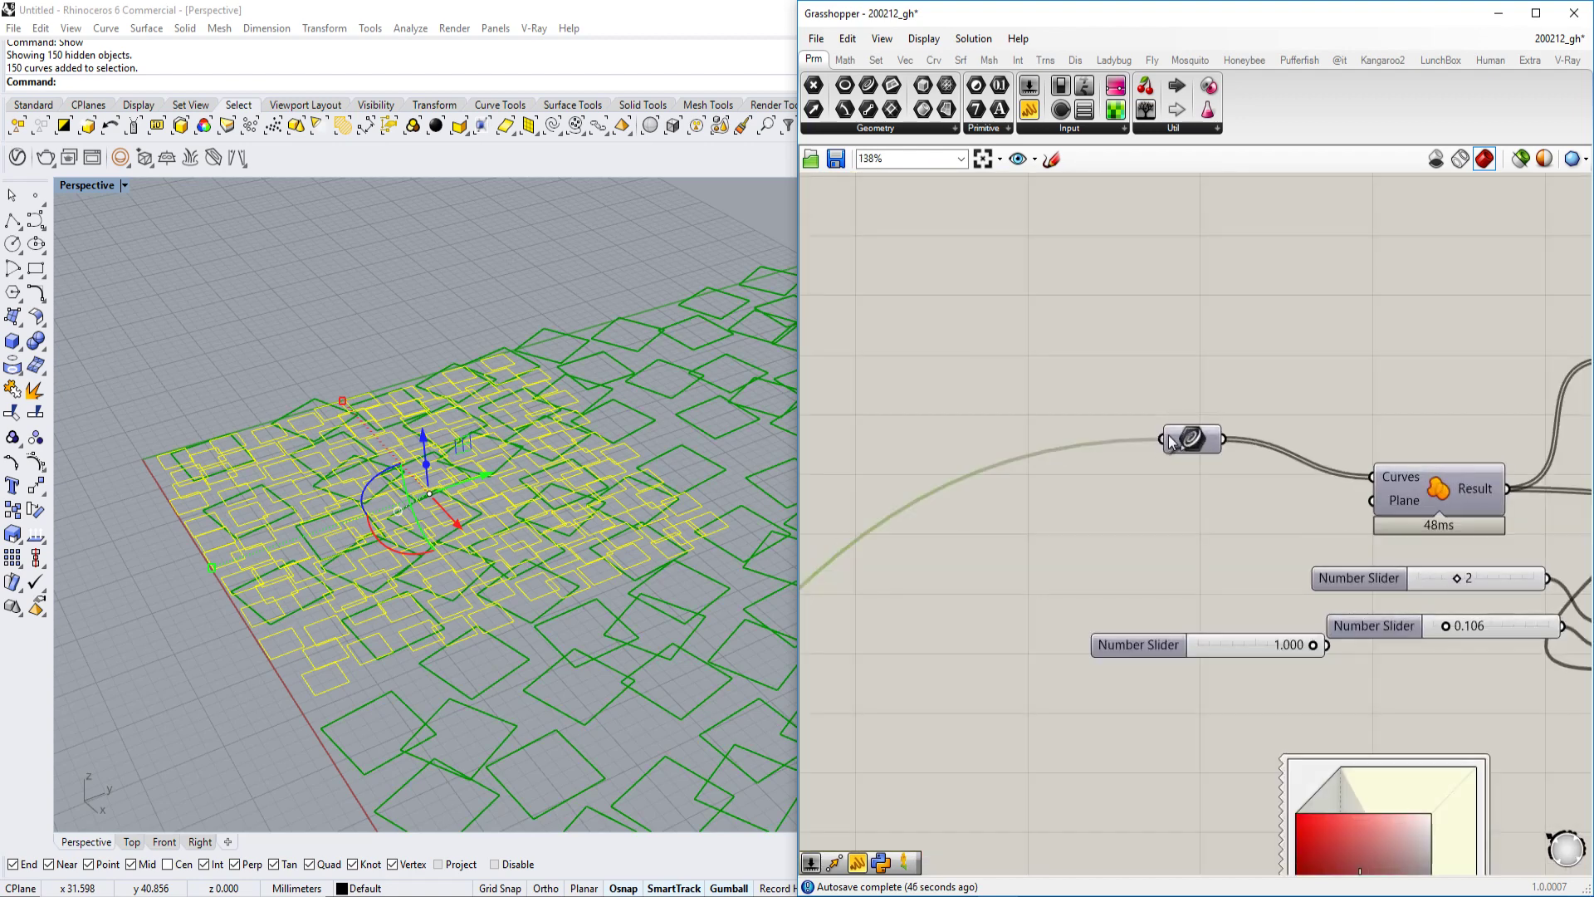
{"action": "scroll", "coordinate": [1169, 437], "scroll_direction": "down", "scroll_amount": 5}
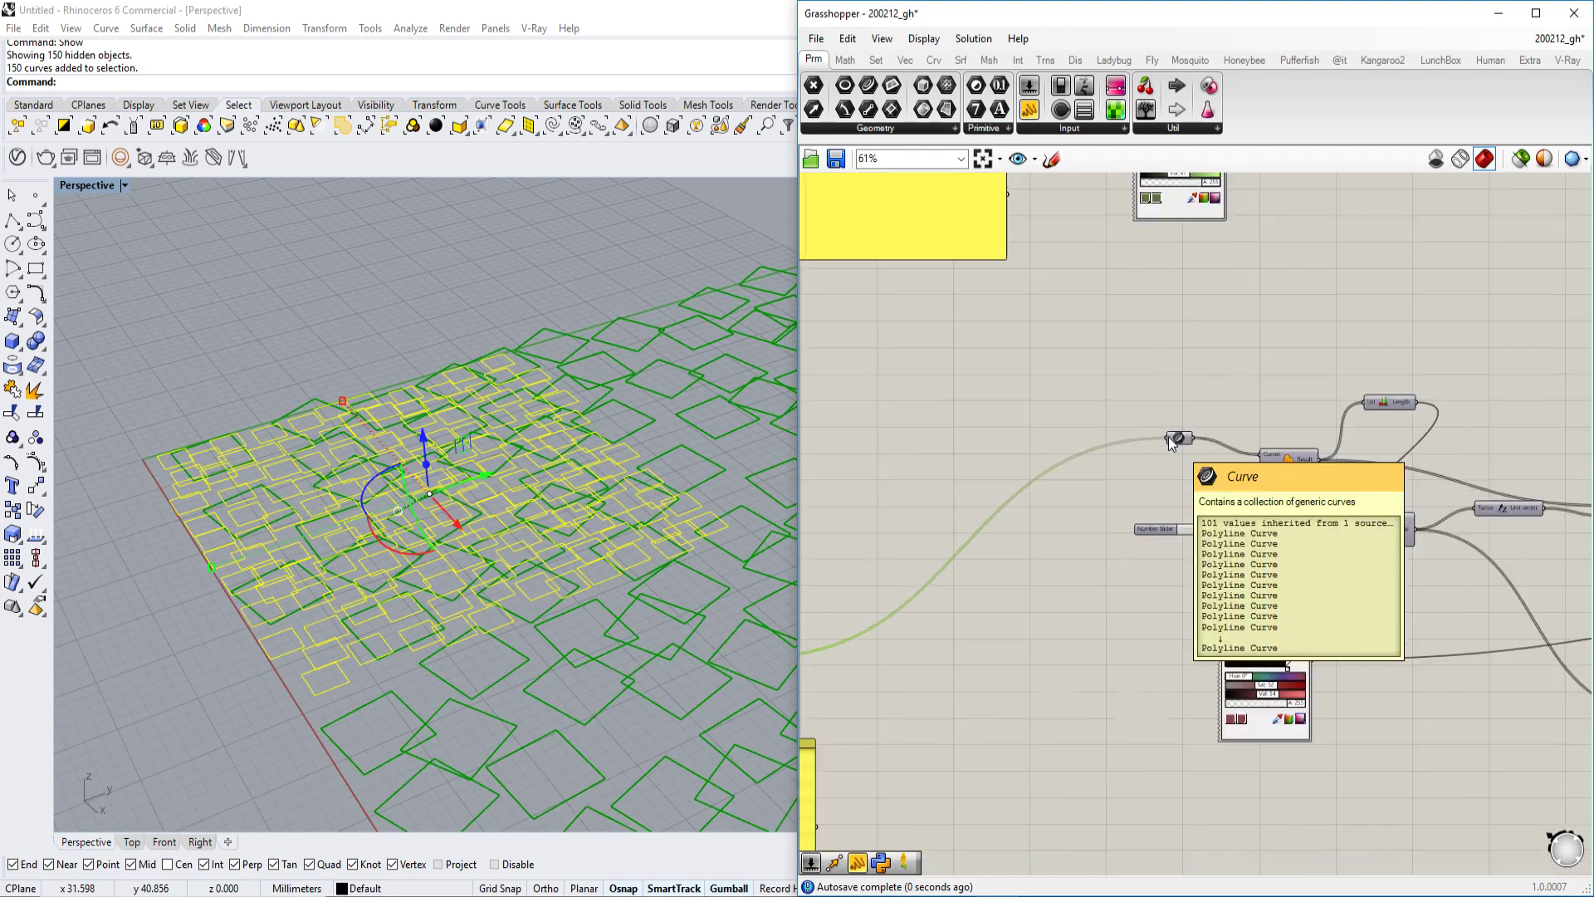
{"action": "left_click", "coordinate": [1041, 454]}
- Turn on the preview of the Region Union component
{"action": "scroll", "coordinate": [1177, 447], "scroll_direction": "up", "scroll_amount": 4}
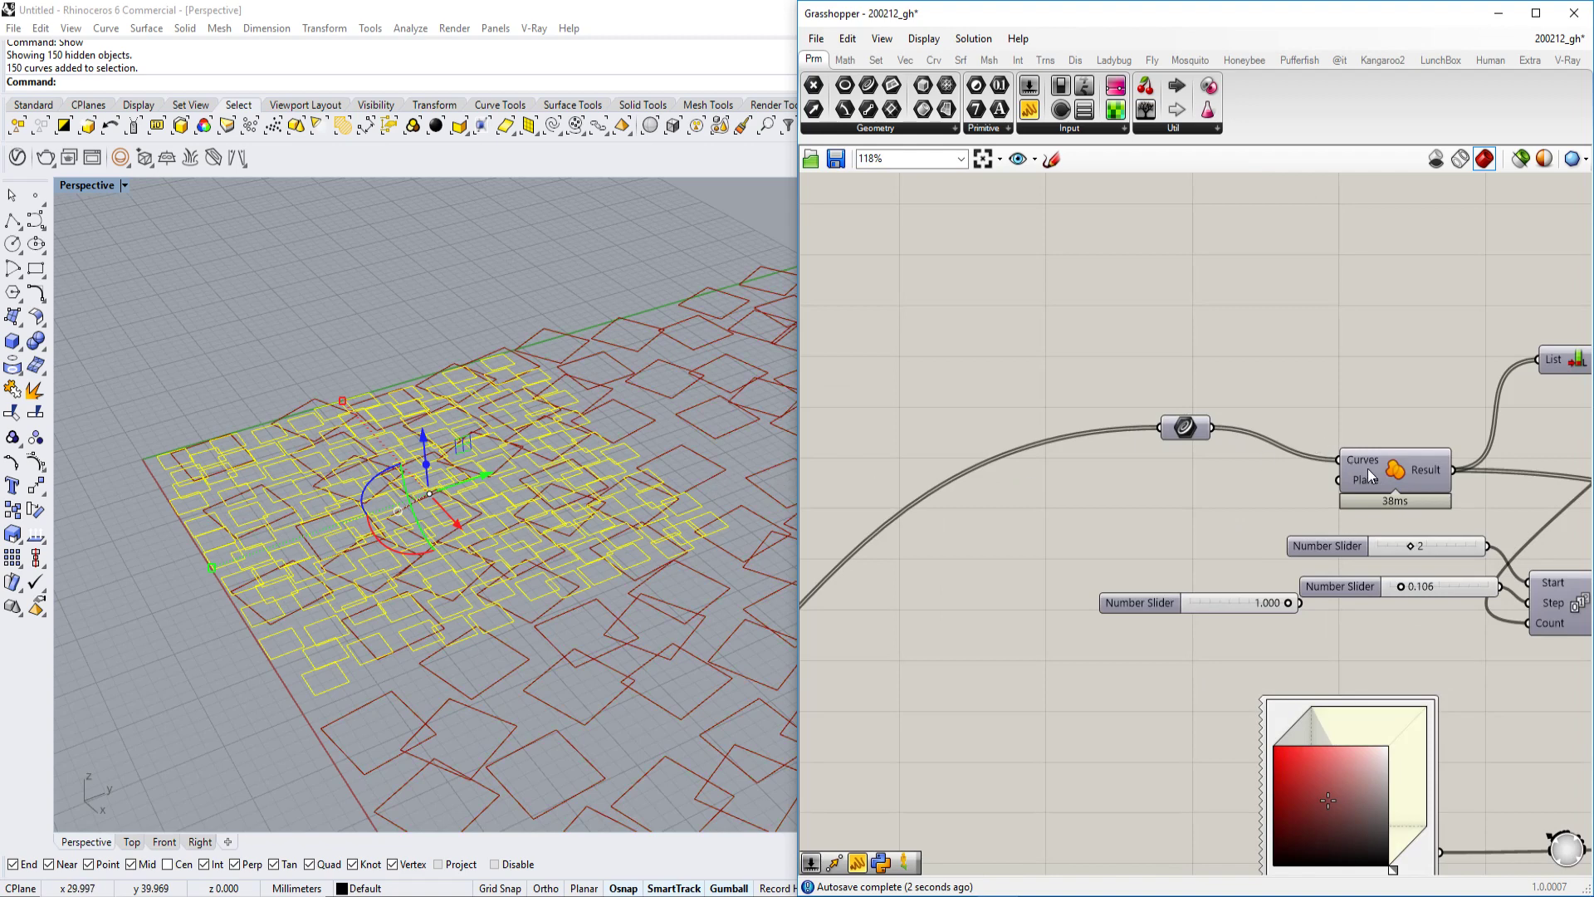
{"action": "left_click", "coordinate": [1396, 476]}
{"action": "right_click", "coordinate": [1395, 476]}
{"action": "left_click", "coordinate": [1417, 504]}
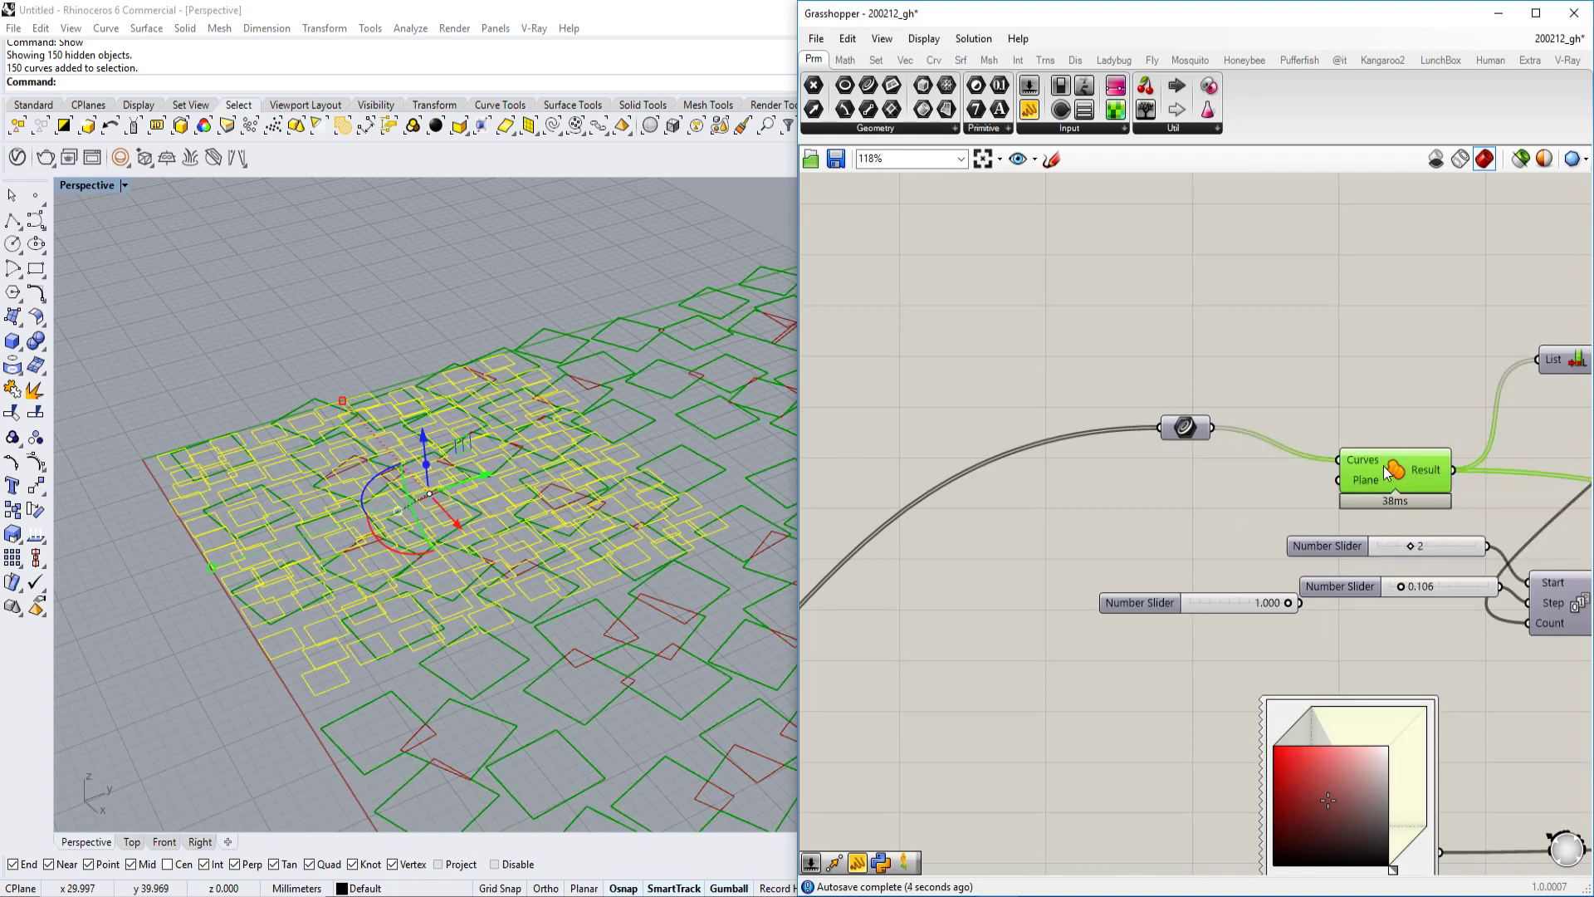
{"action": "right_click", "coordinate": [1387, 470]}
{"action": "left_click", "coordinate": [1438, 520]}
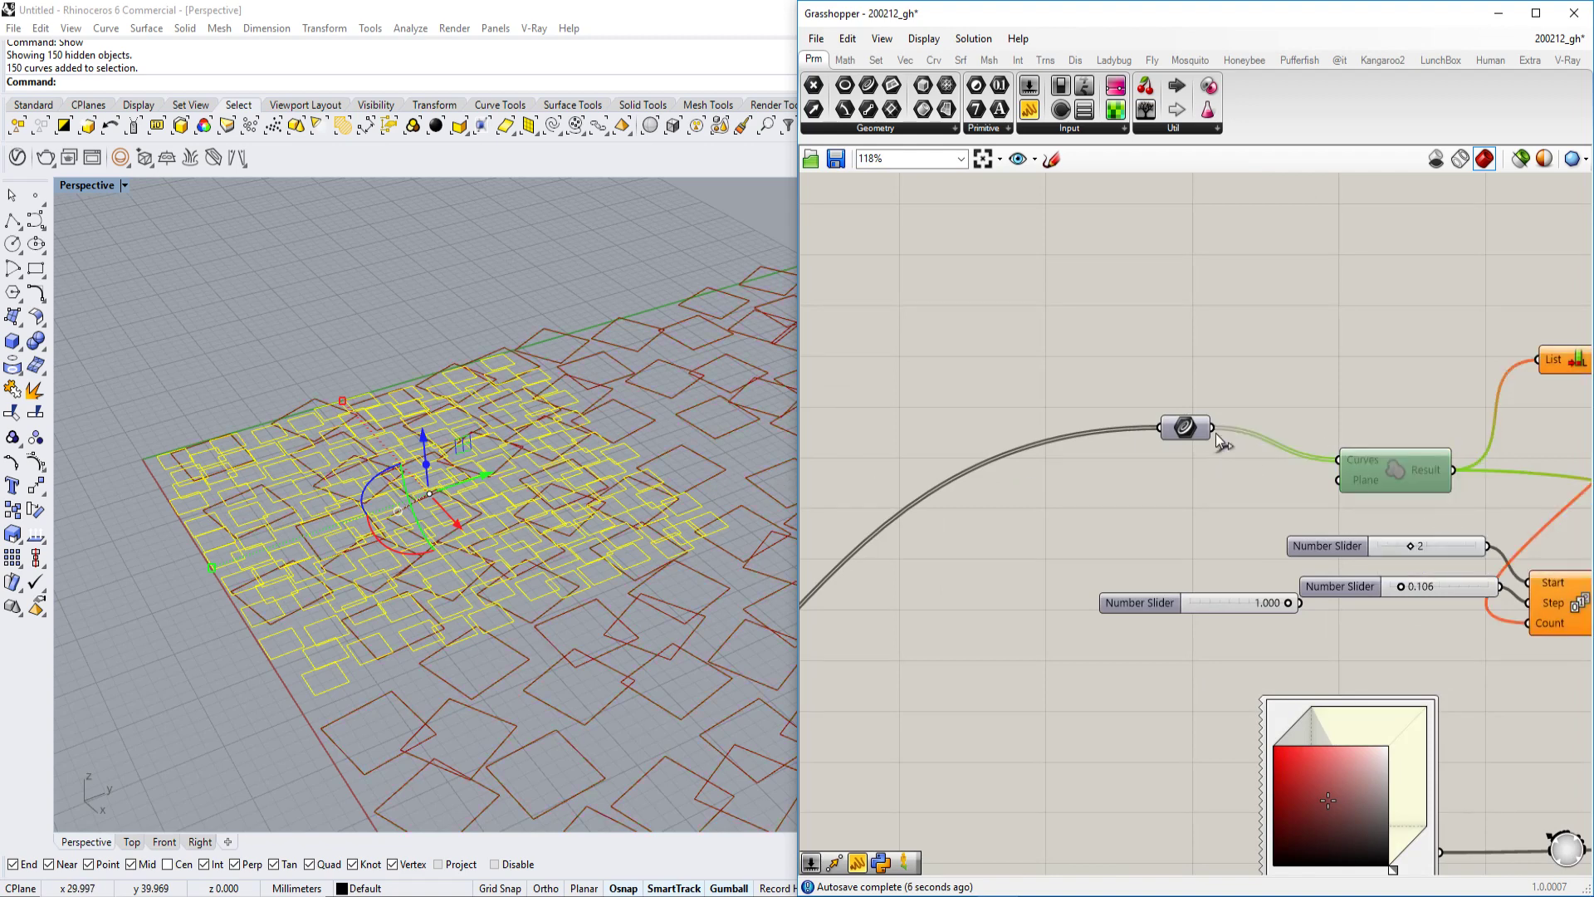
{"action": "right_click_drag", "start_coordinate": [1481, 453], "coordinate": [1353, 452]}
{"action": "key", "text": "ctrl+z"}
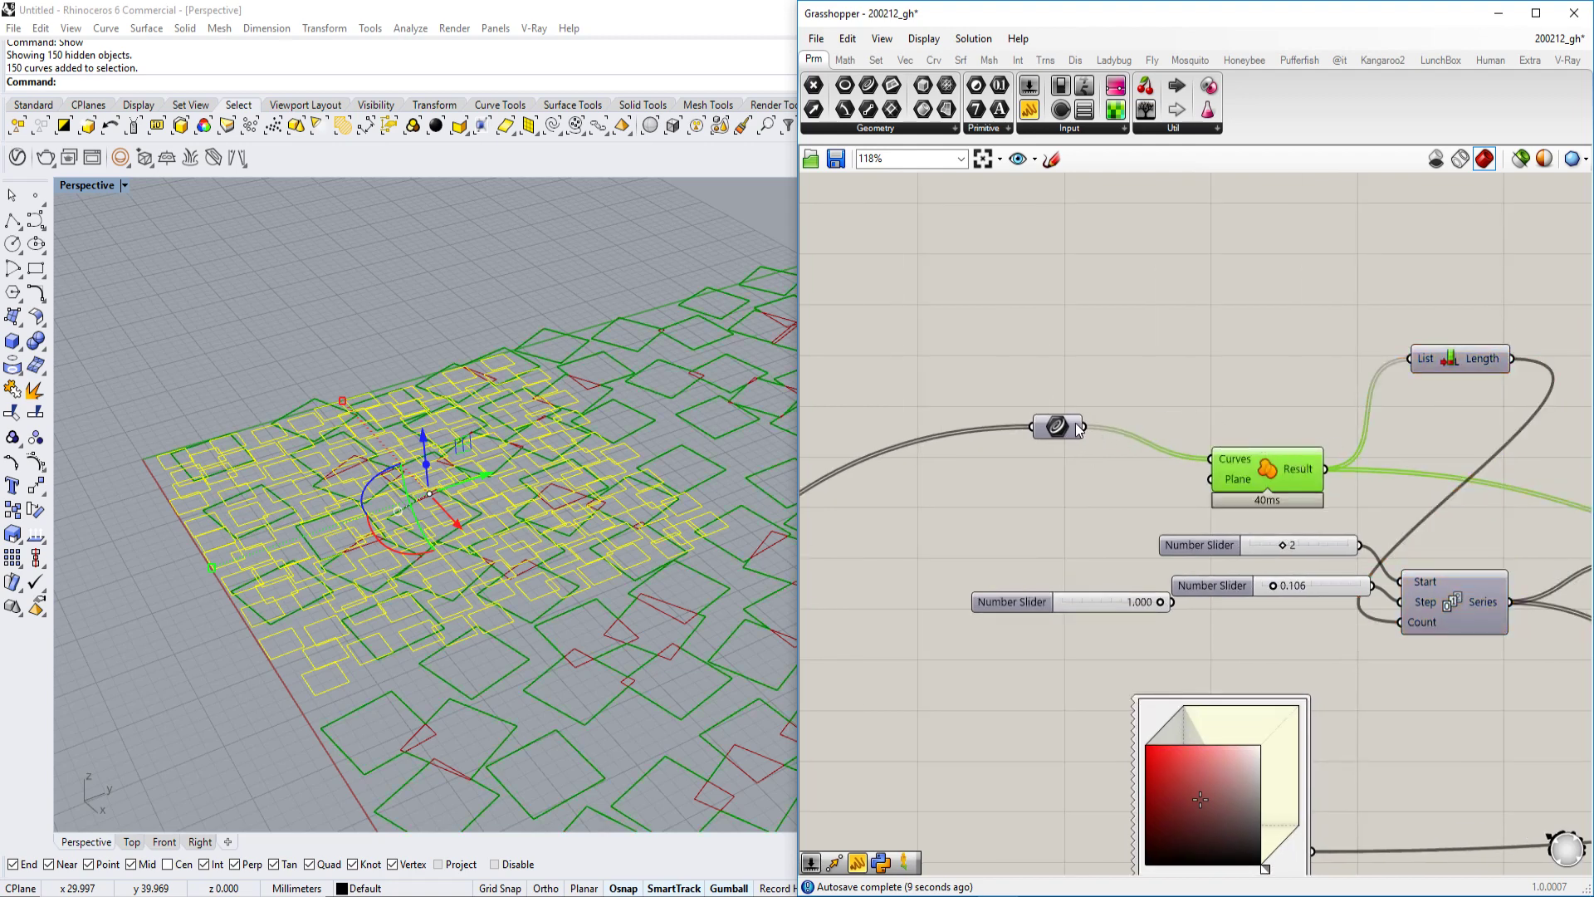
- Turn off the preview of the Rotate component
{"action": "scroll", "coordinate": [1078, 430], "scroll_direction": "down", "scroll_amount": 4}
{"action": "right_click_drag", "start_coordinate": [1075, 439], "coordinate": [1572, 386]}
{"action": "right_click_drag", "start_coordinate": [1269, 484], "coordinate": [913, 463]}
{"action": "right_click_drag", "start_coordinate": [1519, 449], "coordinate": [1292, 447]}
{"action": "scroll", "coordinate": [1232, 349], "scroll_direction": "up", "scroll_amount": 4}
{"action": "right_click_drag", "start_coordinate": [1134, 413], "coordinate": [1213, 407]}
{"action": "scroll", "coordinate": [1213, 407], "scroll_direction": "down", "scroll_amount": 4}
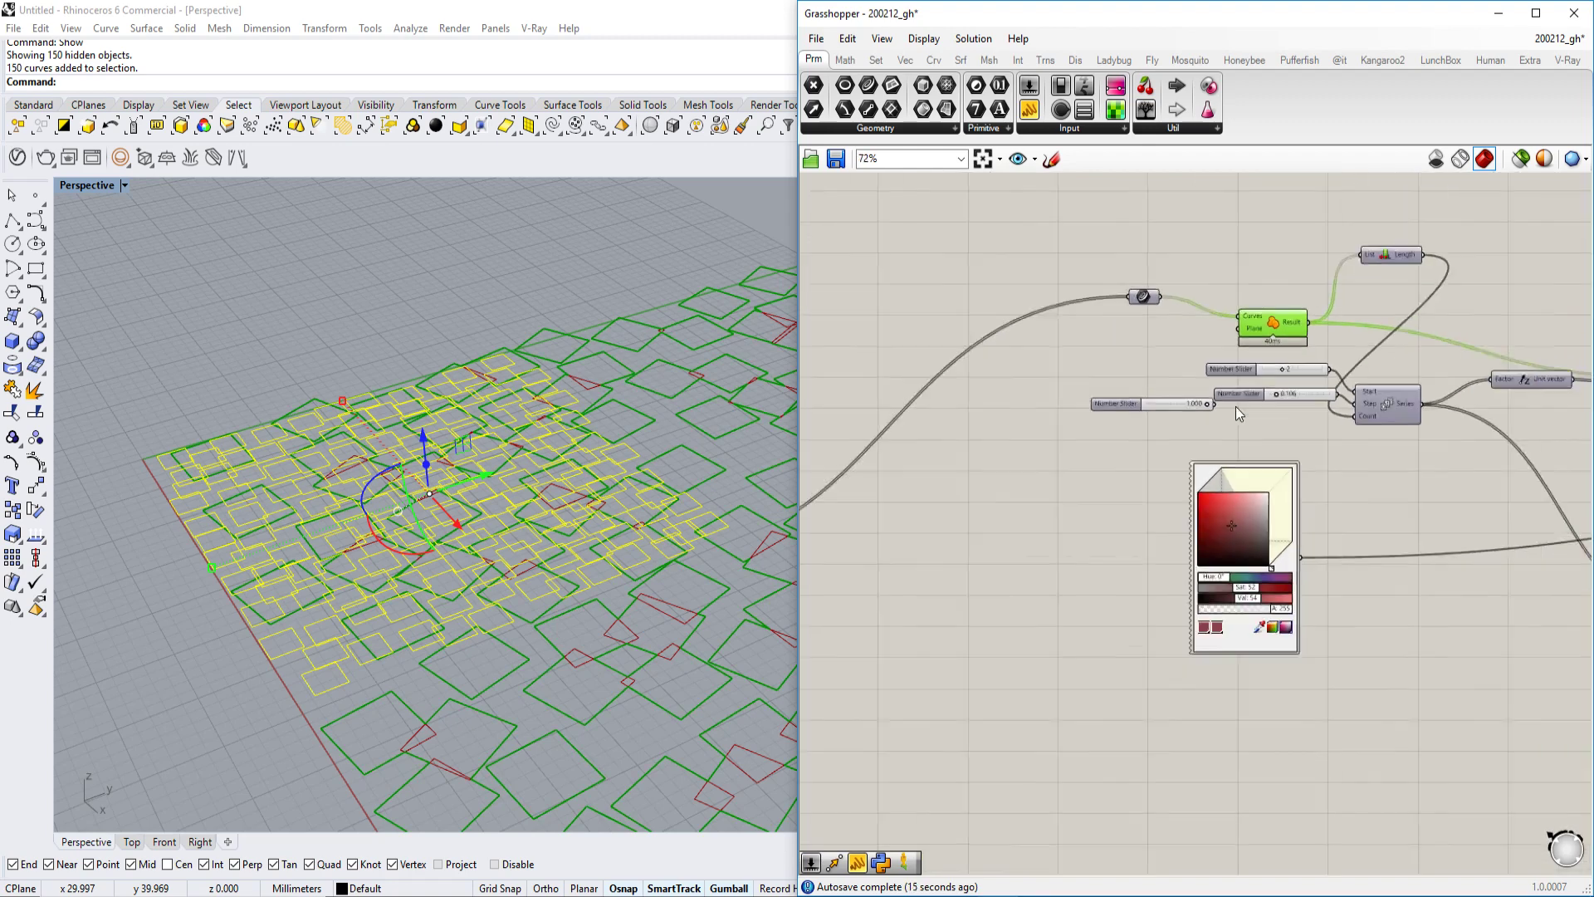
{"action": "right_click_drag", "start_coordinate": [938, 437], "coordinate": [1055, 386]}
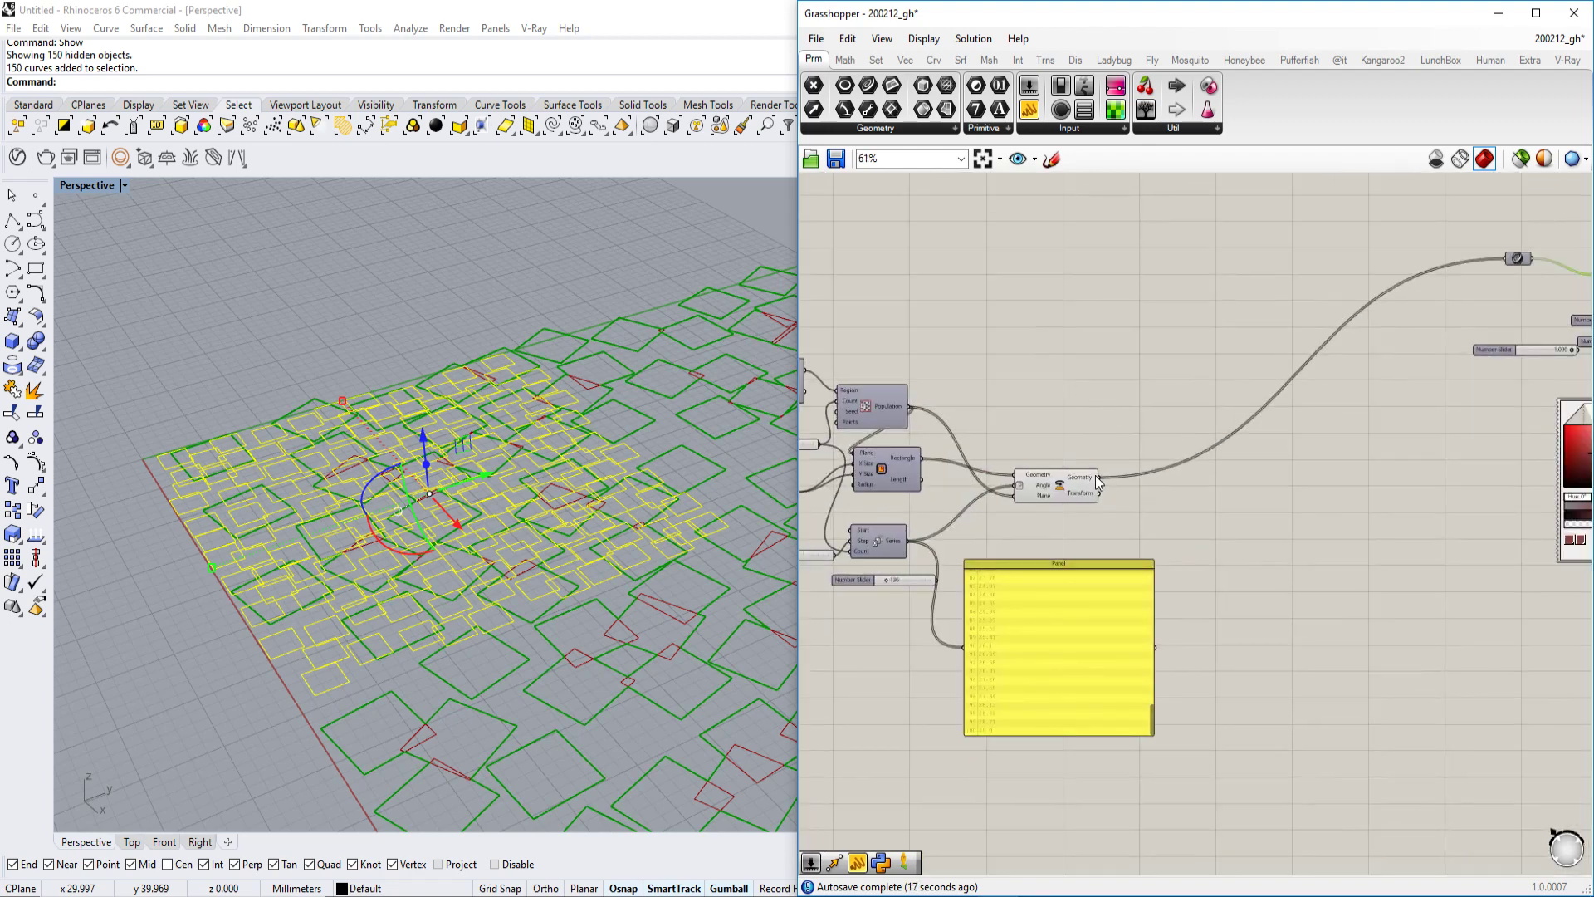
{"action": "left_click", "coordinate": [1078, 488]}
{"action": "right_click", "coordinate": [1055, 492]}
{"action": "left_click", "coordinate": [1124, 522]}
- Turn on the preview of the Custom Preview component so that the coloured extruded blocks are shown
{"action": "scroll", "coordinate": [1126, 522], "scroll_direction": "down", "scroll_amount": 3}
{"action": "right_click_drag", "start_coordinate": [1126, 521], "coordinate": [886, 511]}
{"action": "scroll", "coordinate": [1472, 465], "scroll_direction": "up", "scroll_amount": 3}
{"action": "right_click_drag", "start_coordinate": [1472, 466], "coordinate": [1245, 451]}
{"action": "scroll", "coordinate": [1248, 451], "scroll_direction": "up", "scroll_amount": 5}
{"action": "left_click", "coordinate": [1214, 467]}
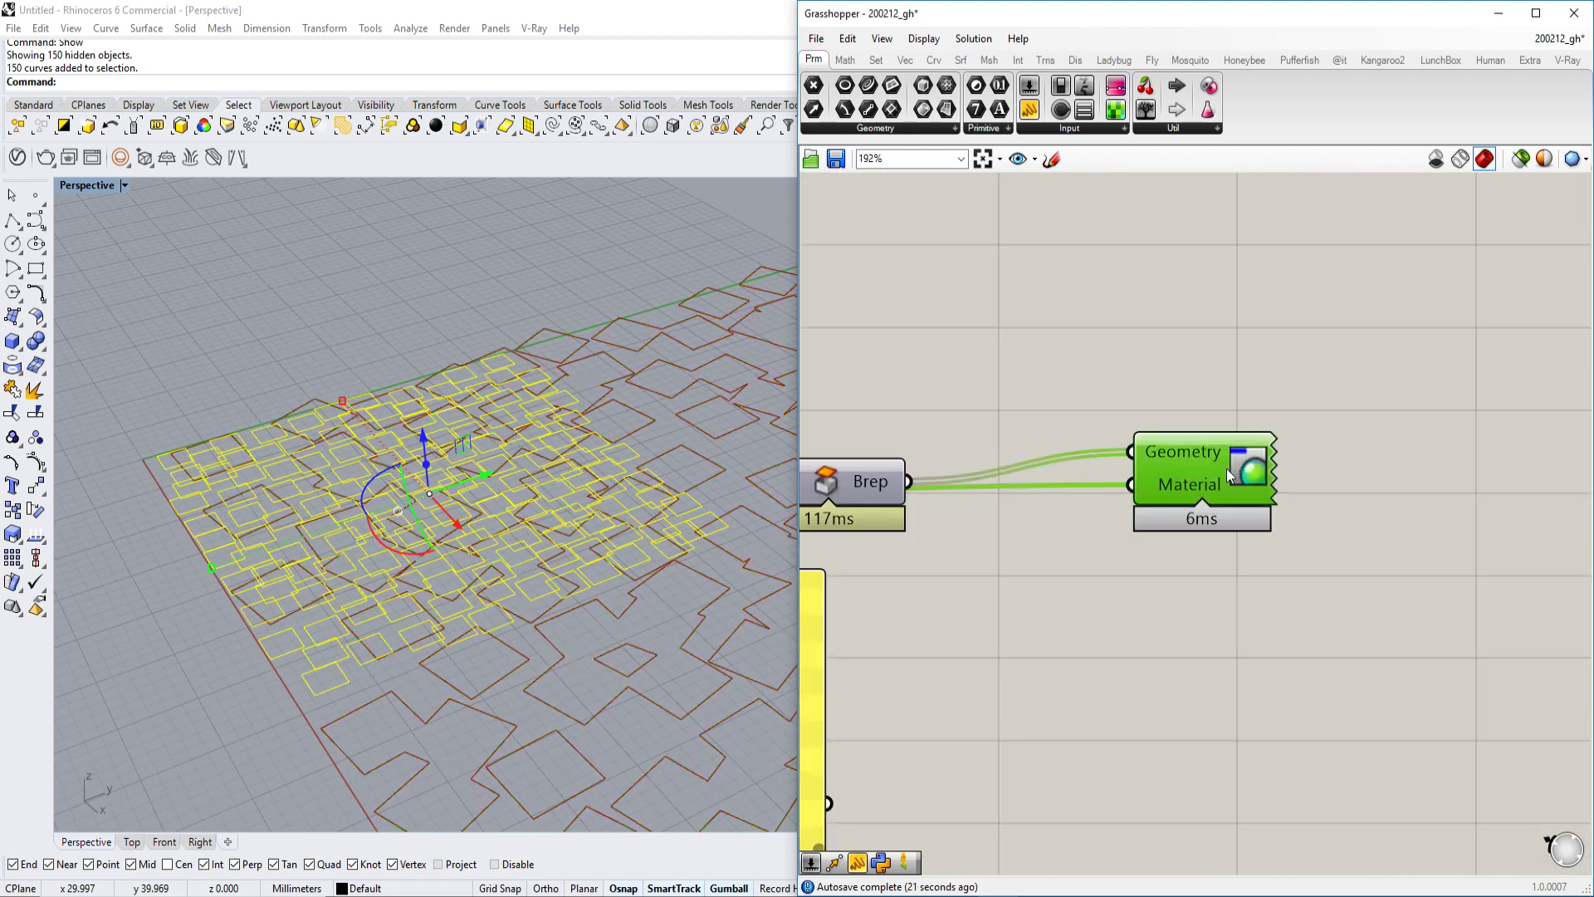
{"action": "middle_click", "coordinate": [1226, 468]}
{"action": "left_click", "coordinate": [1260, 435]}
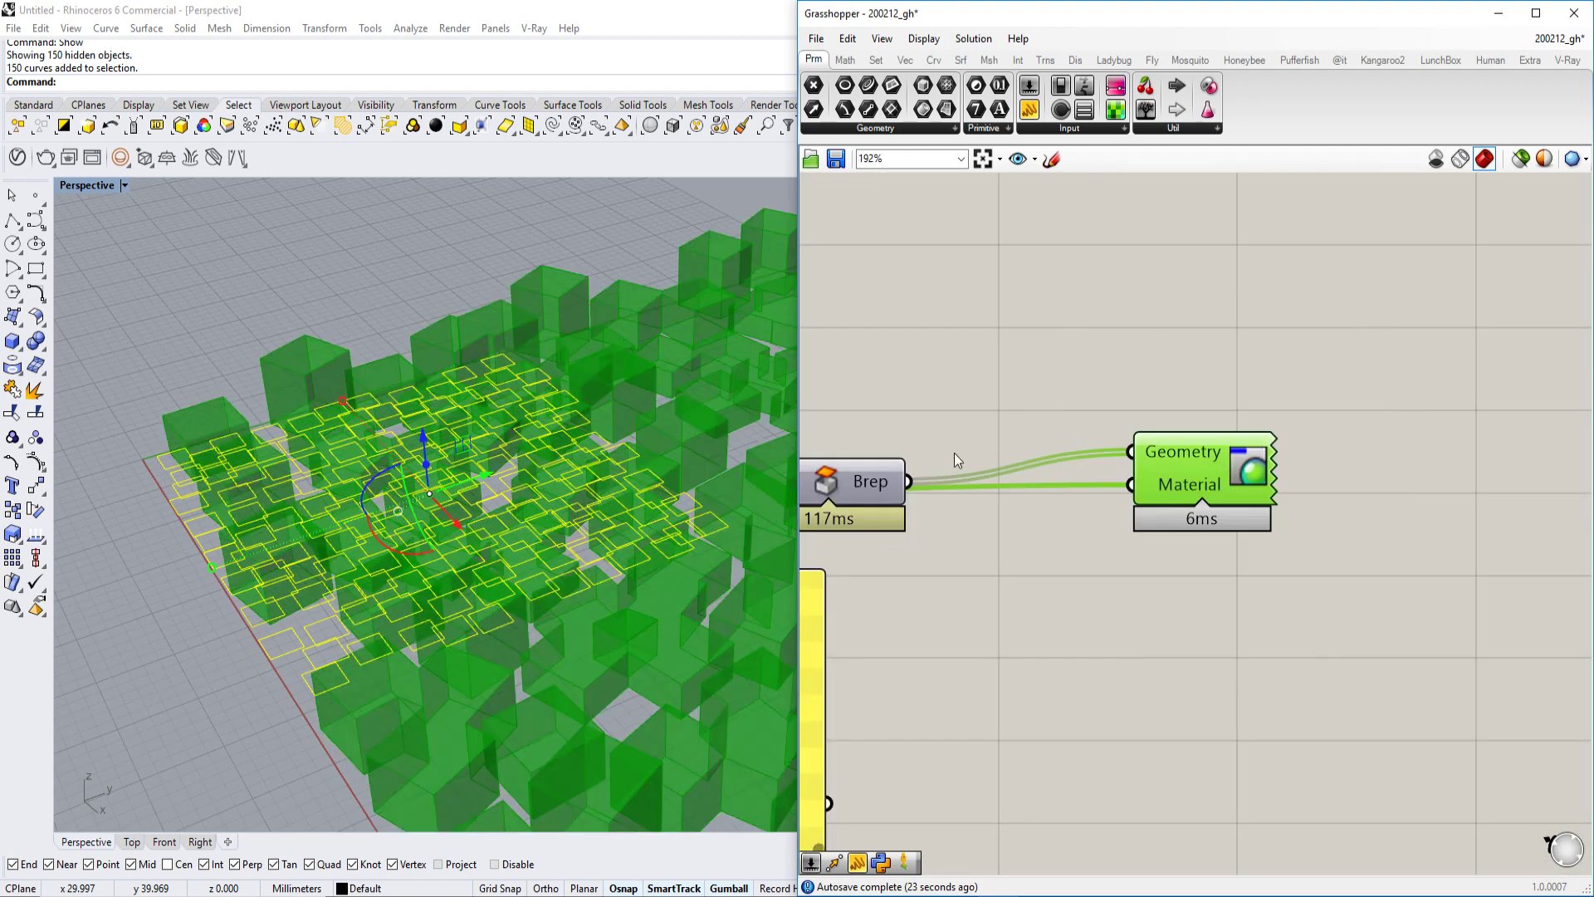
{"action": "left_click", "coordinate": [1164, 377]}
- Delete the selected original square curves from the Rhino model
{"action": "scroll", "coordinate": [1223, 353], "scroll_direction": "down", "scroll_amount": 5}
{"action": "right_click_drag", "start_coordinate": [1327, 370], "coordinate": [1590, 440]}
{"action": "scroll", "coordinate": [552, 498], "scroll_direction": "down", "scroll_amount": 3}
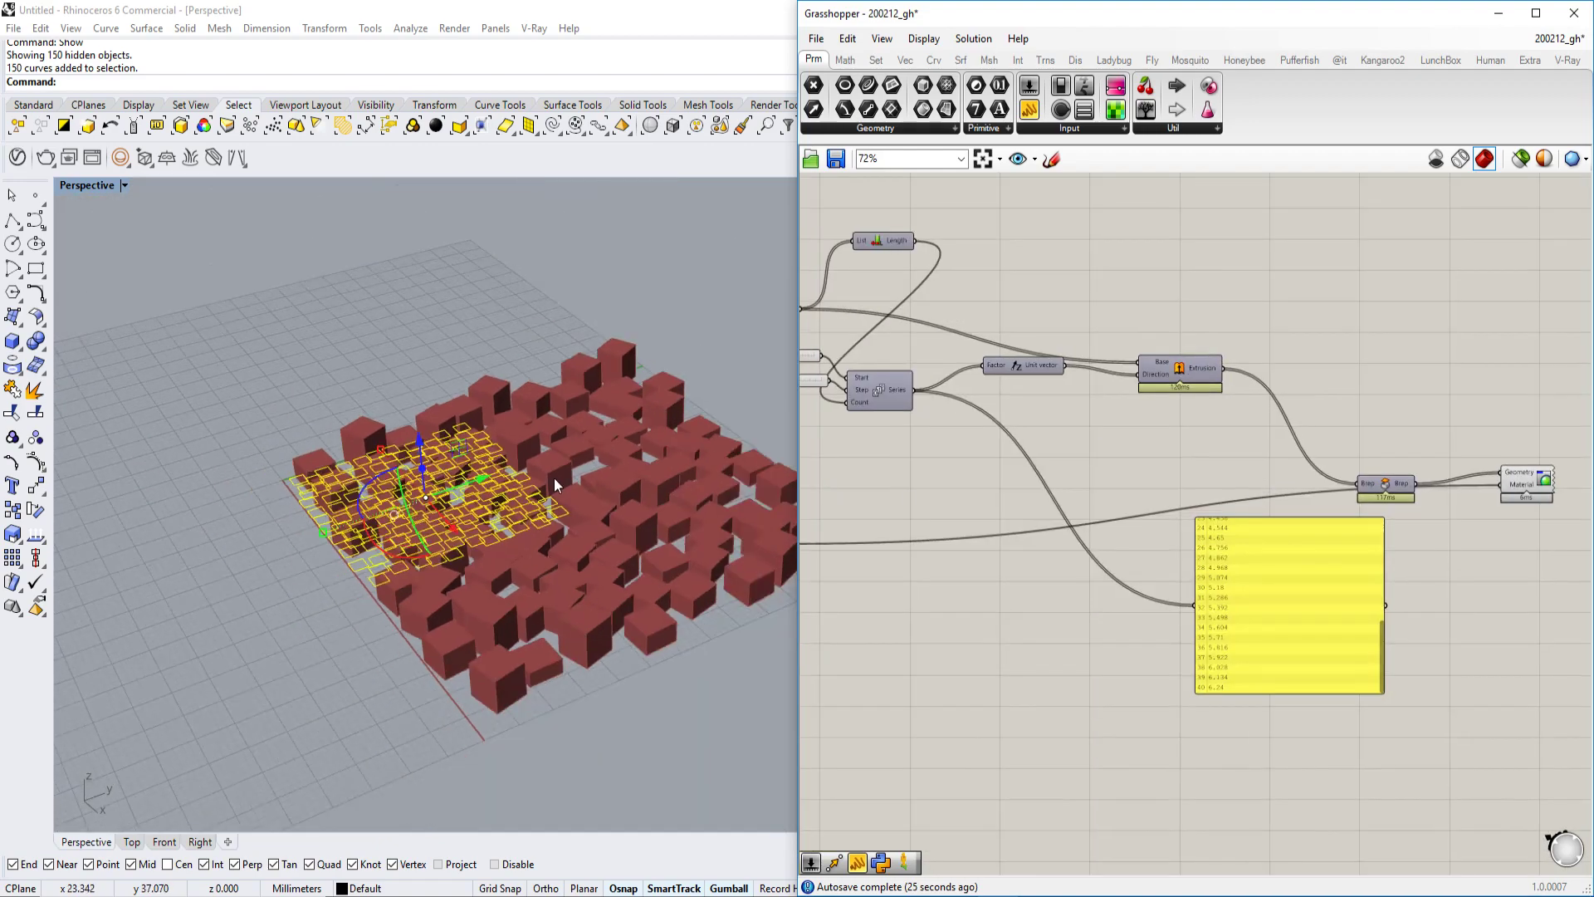
{"action": "right_click_drag", "start_coordinate": [555, 477], "coordinate": [403, 532]}
{"action": "scroll", "coordinate": [515, 605], "scroll_direction": "up", "scroll_amount": 5}
{"action": "right_click_drag", "start_coordinate": [1164, 509], "coordinate": [1326, 473]}
{"action": "scroll", "coordinate": [1326, 473], "scroll_direction": "down", "scroll_amount": 2}
{"action": "right_click_drag", "start_coordinate": [146, 403], "coordinate": [218, 442]}
{"action": "key", "text": "Delete"}
- Examine the red extruded block model from several angles and distances in the perspective viewport
{"action": "right_click_drag", "start_coordinate": [473, 548], "coordinate": [701, 520]}
{"action": "right_click_drag", "start_coordinate": [1032, 433], "coordinate": [1136, 419]}
{"action": "right_click_drag", "start_coordinate": [599, 519], "coordinate": [439, 540]}
{"action": "right_click_drag", "start_coordinate": [1434, 474], "coordinate": [1213, 455]}
{"action": "scroll", "coordinate": [1353, 438], "scroll_direction": "up", "scroll_amount": 6}
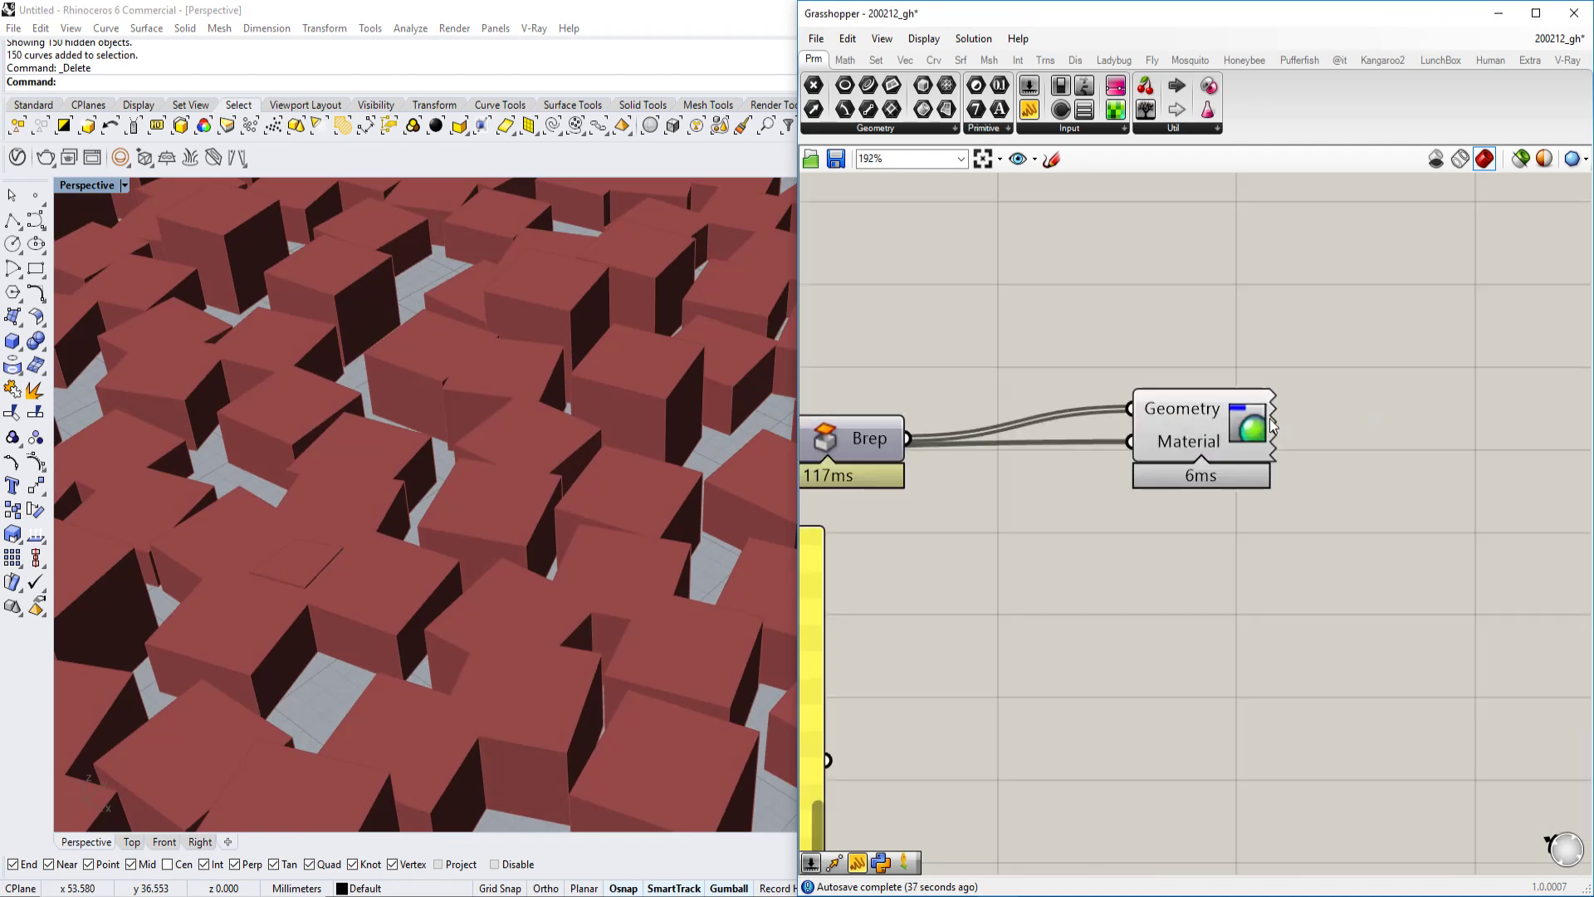
{"action": "scroll", "coordinate": [555, 539], "scroll_direction": "down", "scroll_amount": 7}
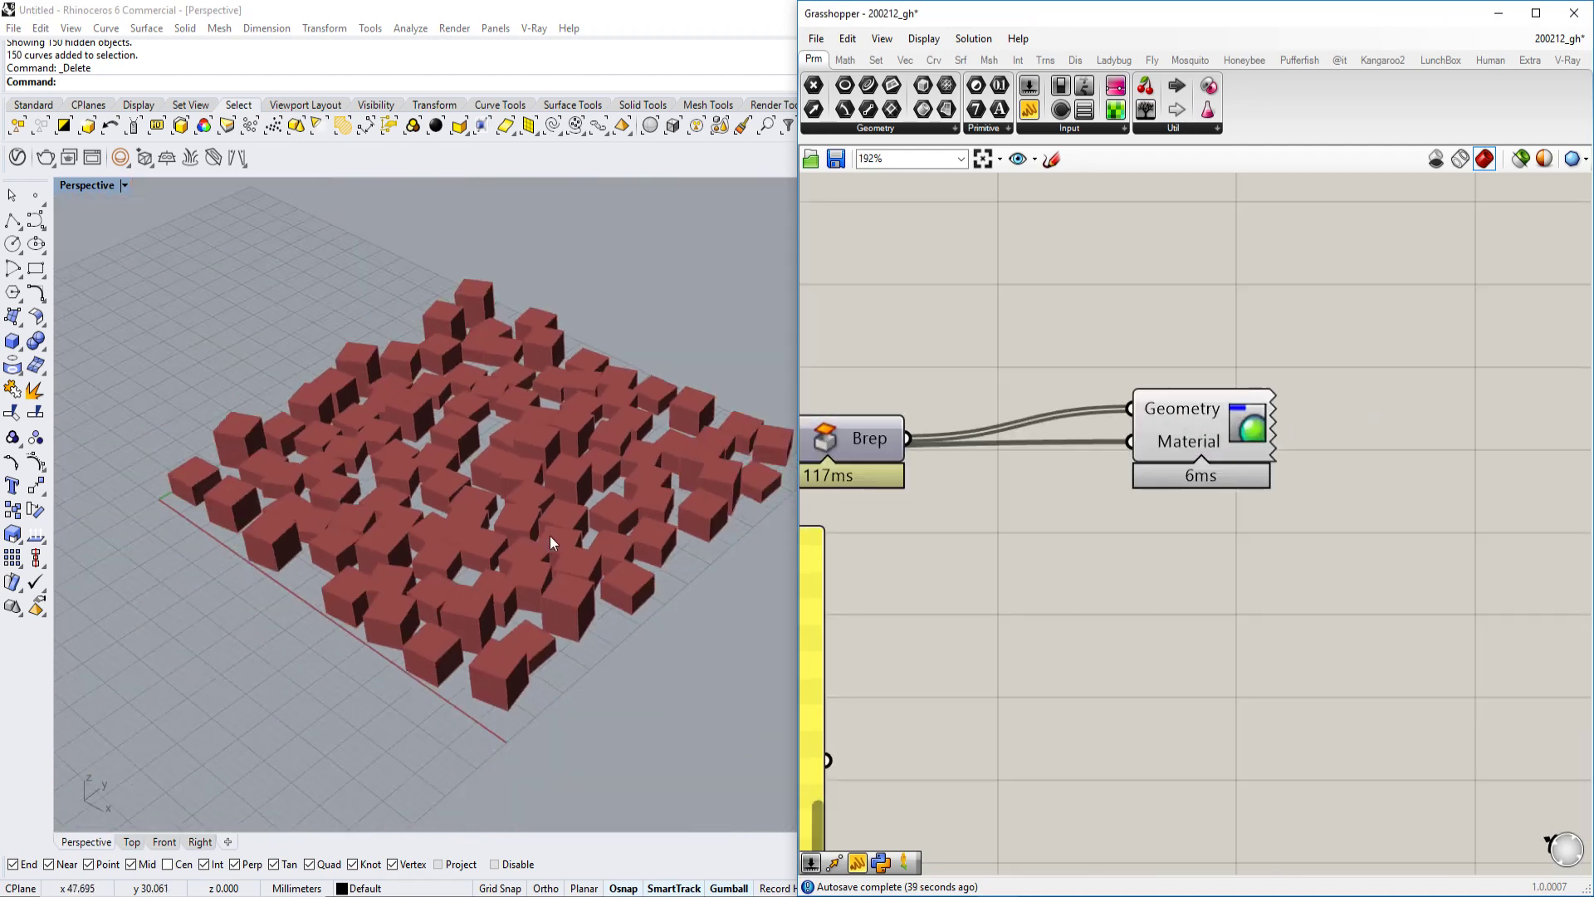
{"action": "scroll", "coordinate": [500, 474], "scroll_direction": "up", "scroll_amount": 3}
{"action": "scroll", "coordinate": [461, 586], "scroll_direction": "down", "scroll_amount": 2}
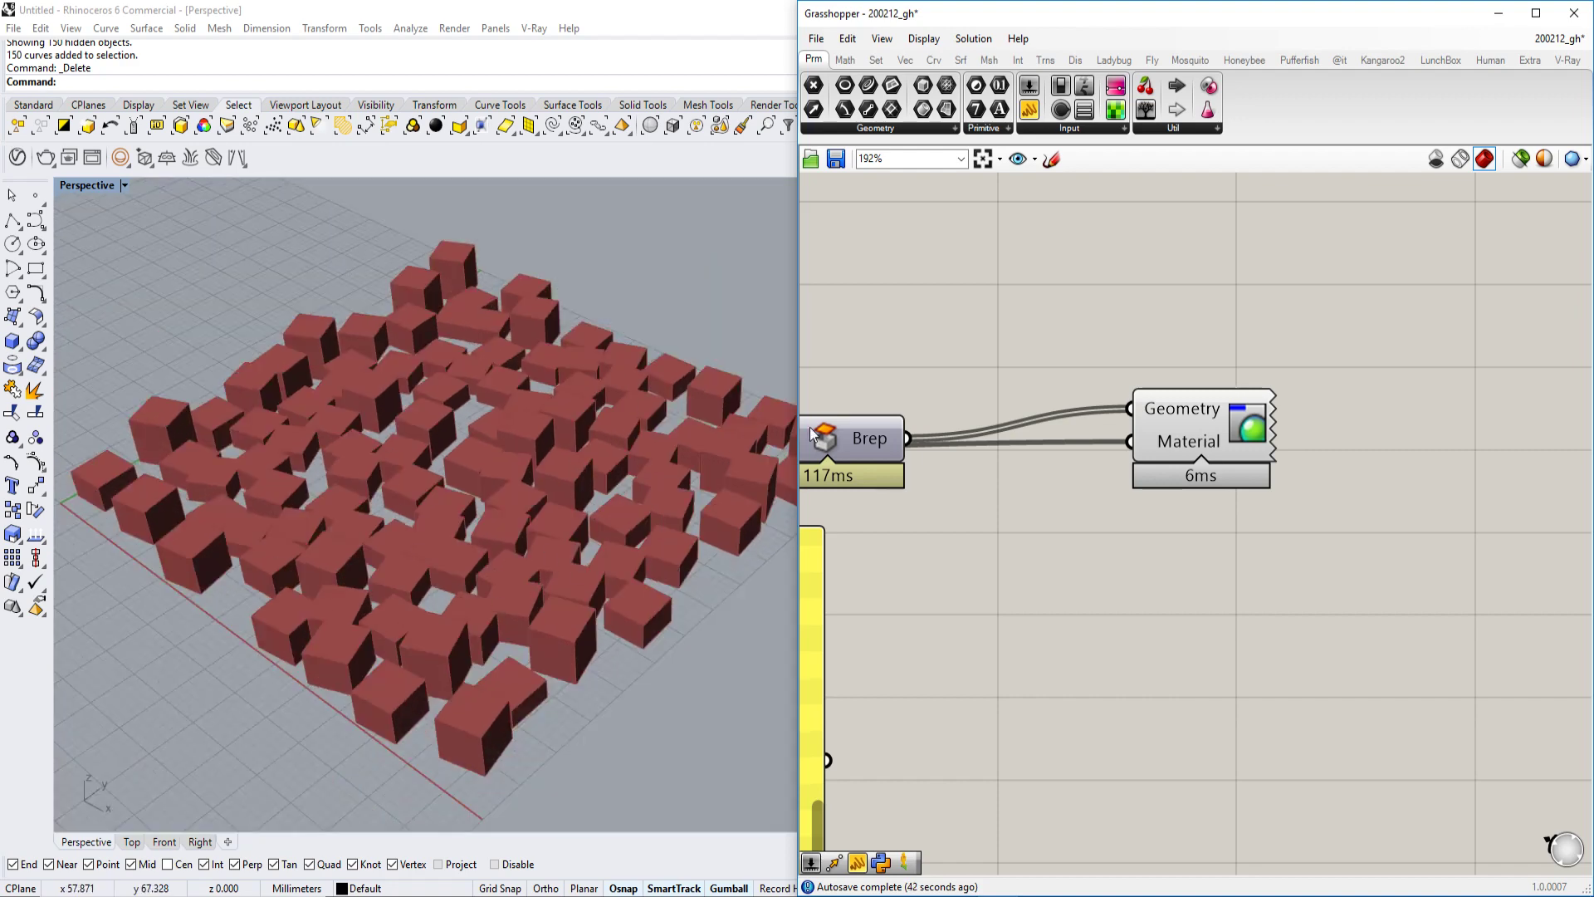
- Move the Custom Preview component down and away from the Brep component to free space on the canvas
{"action": "left_click_drag", "start_coordinate": [1264, 447], "coordinate": [1382, 569]}
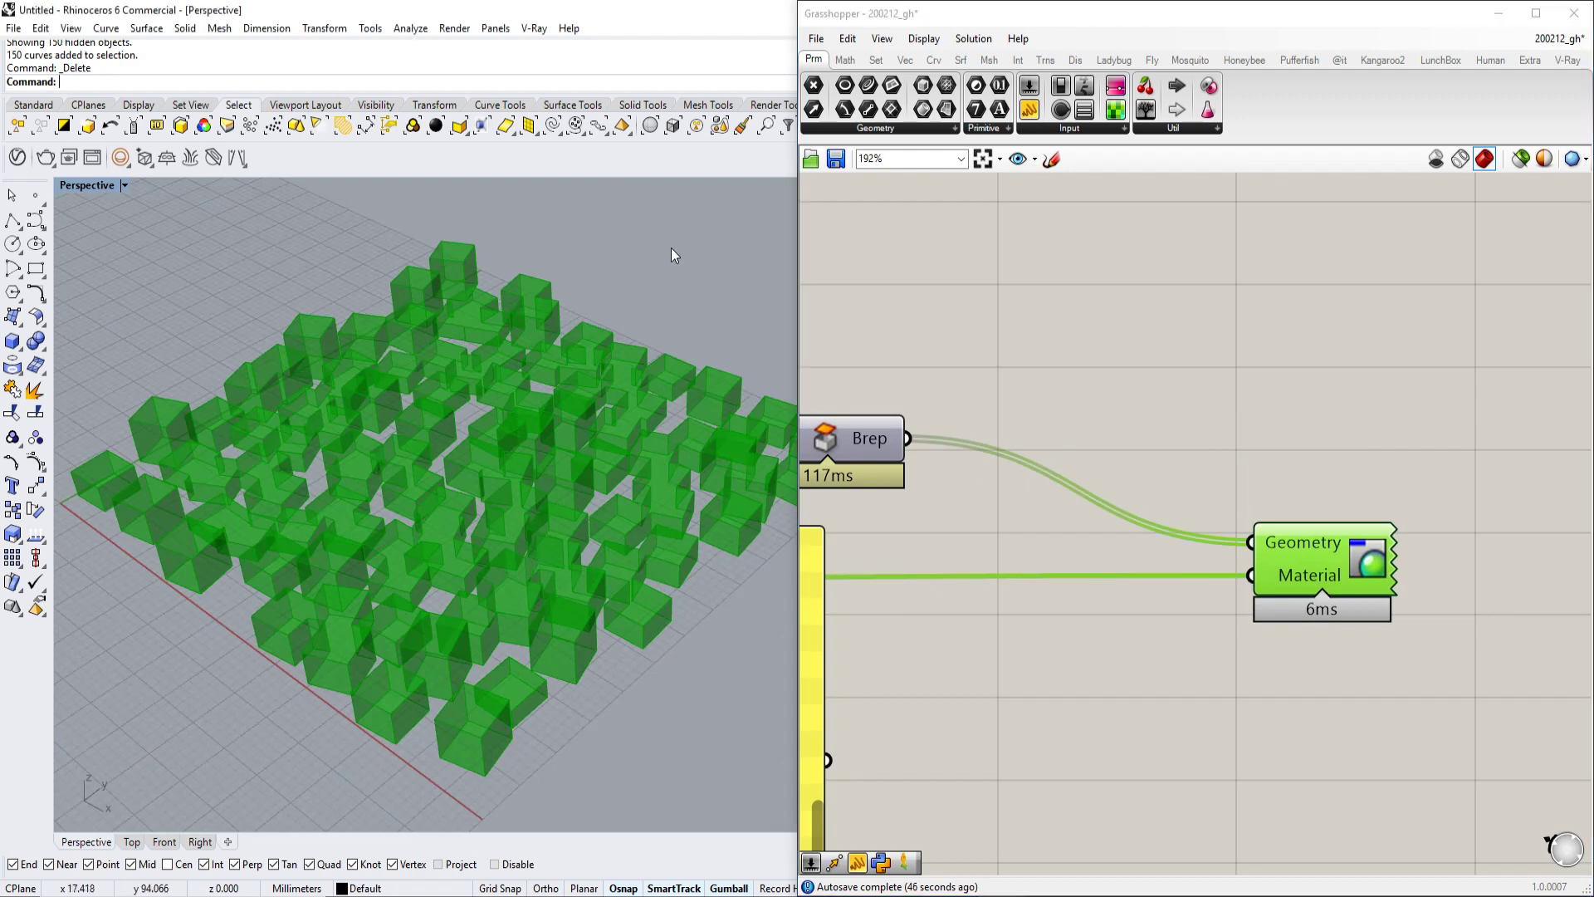
{"action": "left_click", "coordinate": [1090, 347]}
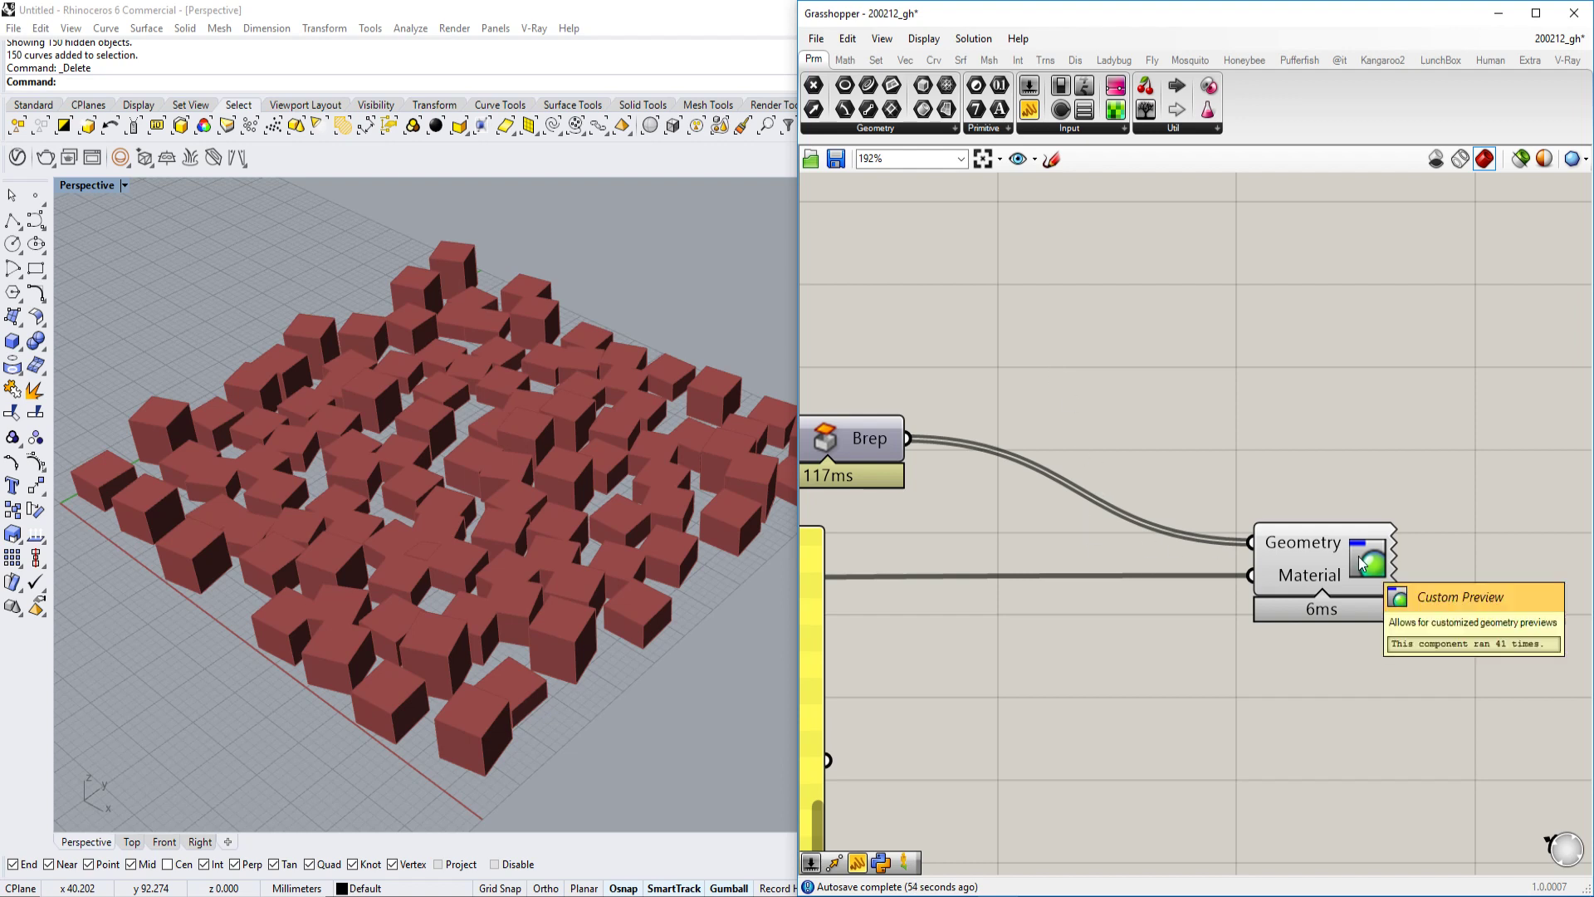
{"action": "left_click_drag", "start_coordinate": [1363, 564], "coordinate": [1453, 607]}
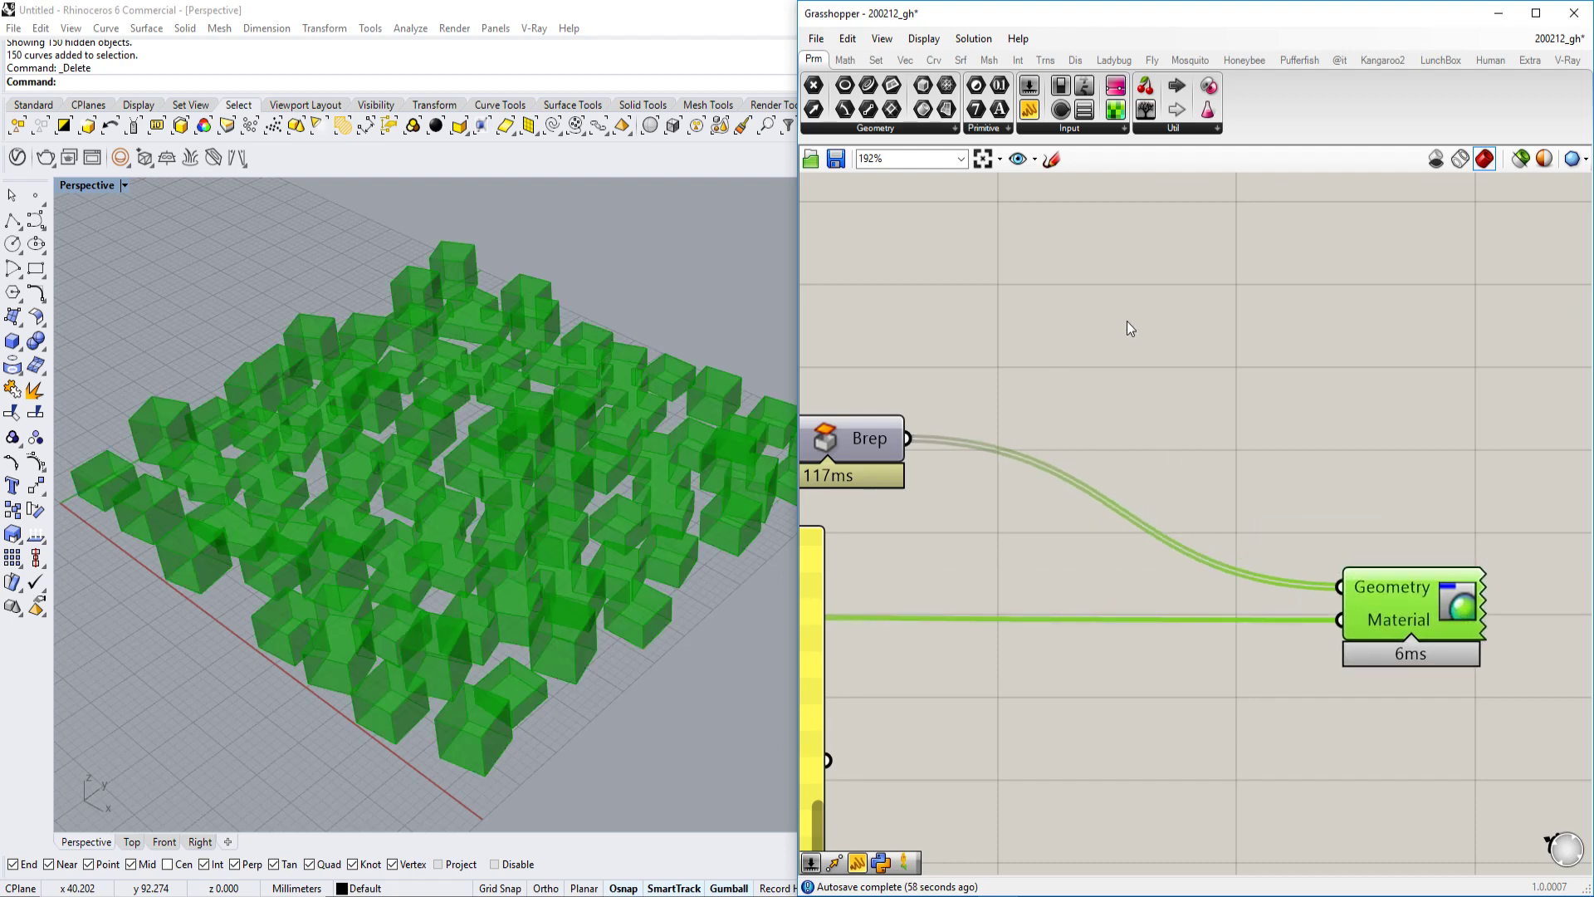
- Add a Gradient component and place it above the Brep component near the end of the definition
{"action": "double_click", "coordinate": [1107, 367]}
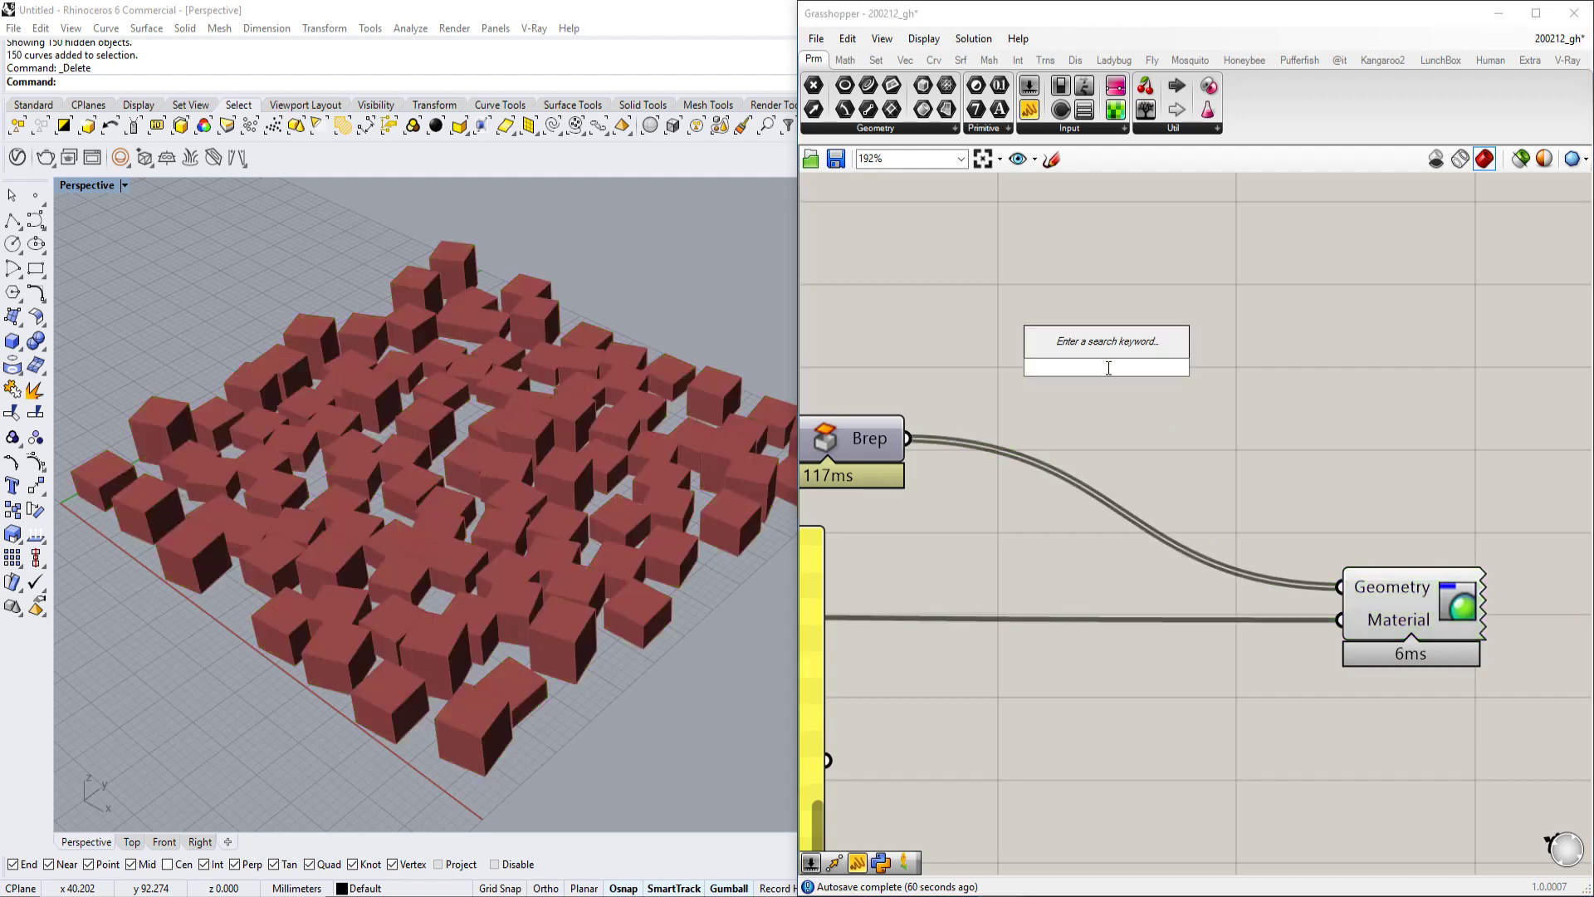
{"action": "type", "text": "gradi"}
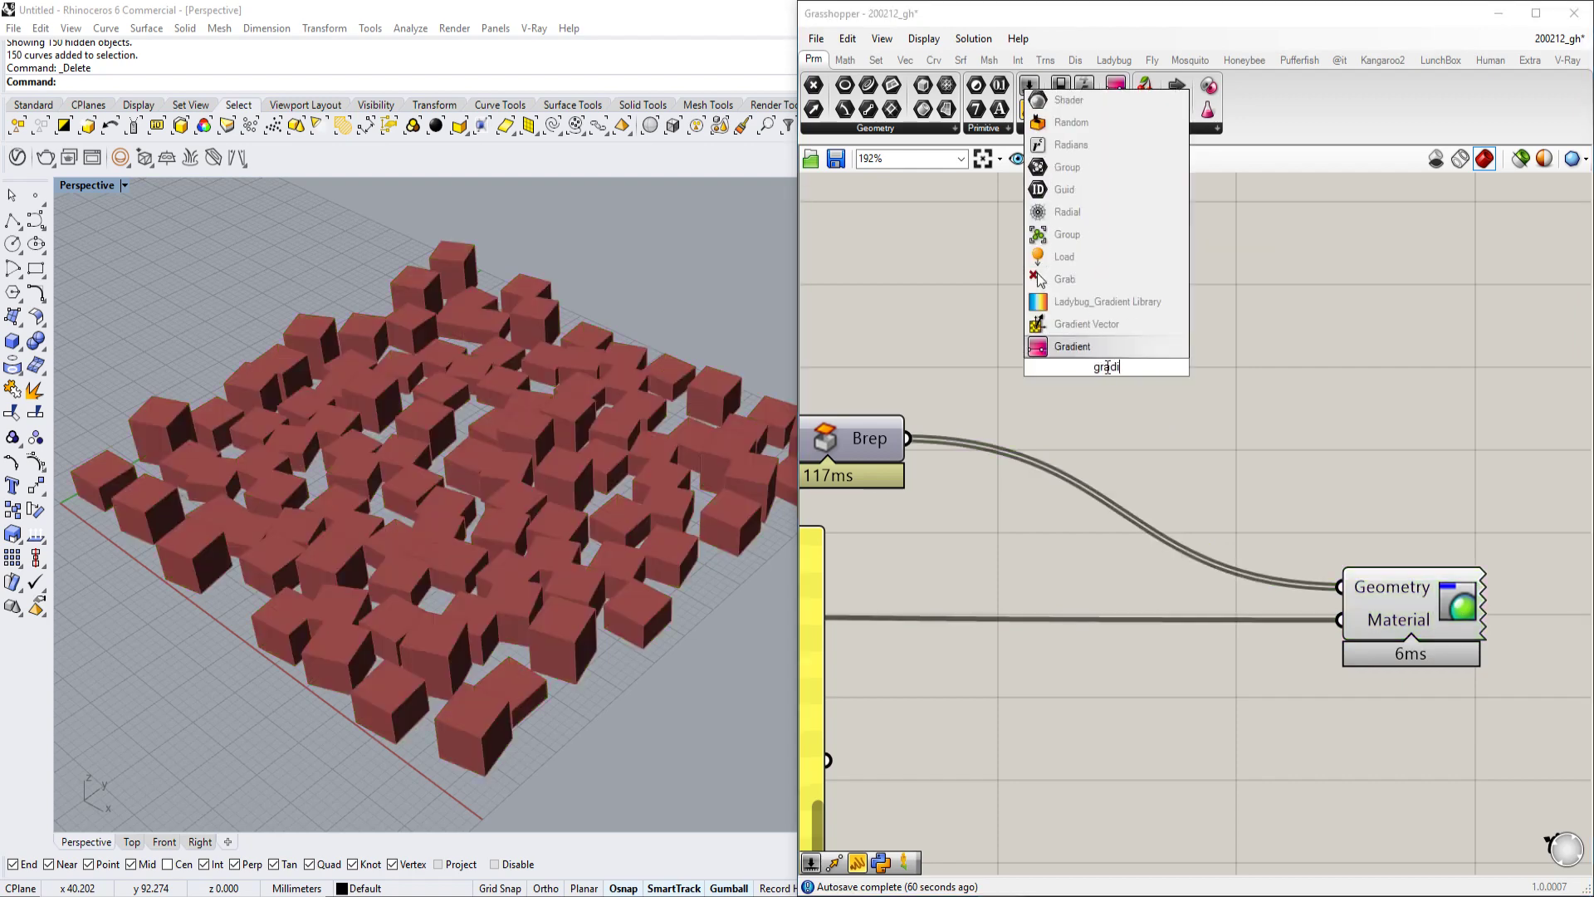
{"action": "left_click", "coordinate": [1111, 352]}
{"action": "left_click_drag", "start_coordinate": [975, 382], "coordinate": [1010, 286]}
- Add a Distance component and arrange it just below the Gradient component, above the Brep-to-preview wire
{"action": "right_click_drag", "start_coordinate": [1144, 377], "coordinate": [1113, 341]}
{"action": "scroll", "coordinate": [1113, 341], "scroll_direction": "down", "scroll_amount": 3}
{"action": "scroll", "coordinate": [1026, 613], "scroll_direction": "up", "scroll_amount": 3}
{"action": "right_click_drag", "start_coordinate": [1098, 603], "coordinate": [1105, 656]}
{"action": "scroll", "coordinate": [1104, 656], "scroll_direction": "down", "scroll_amount": 2}
{"action": "double_click", "coordinate": [1104, 656]}
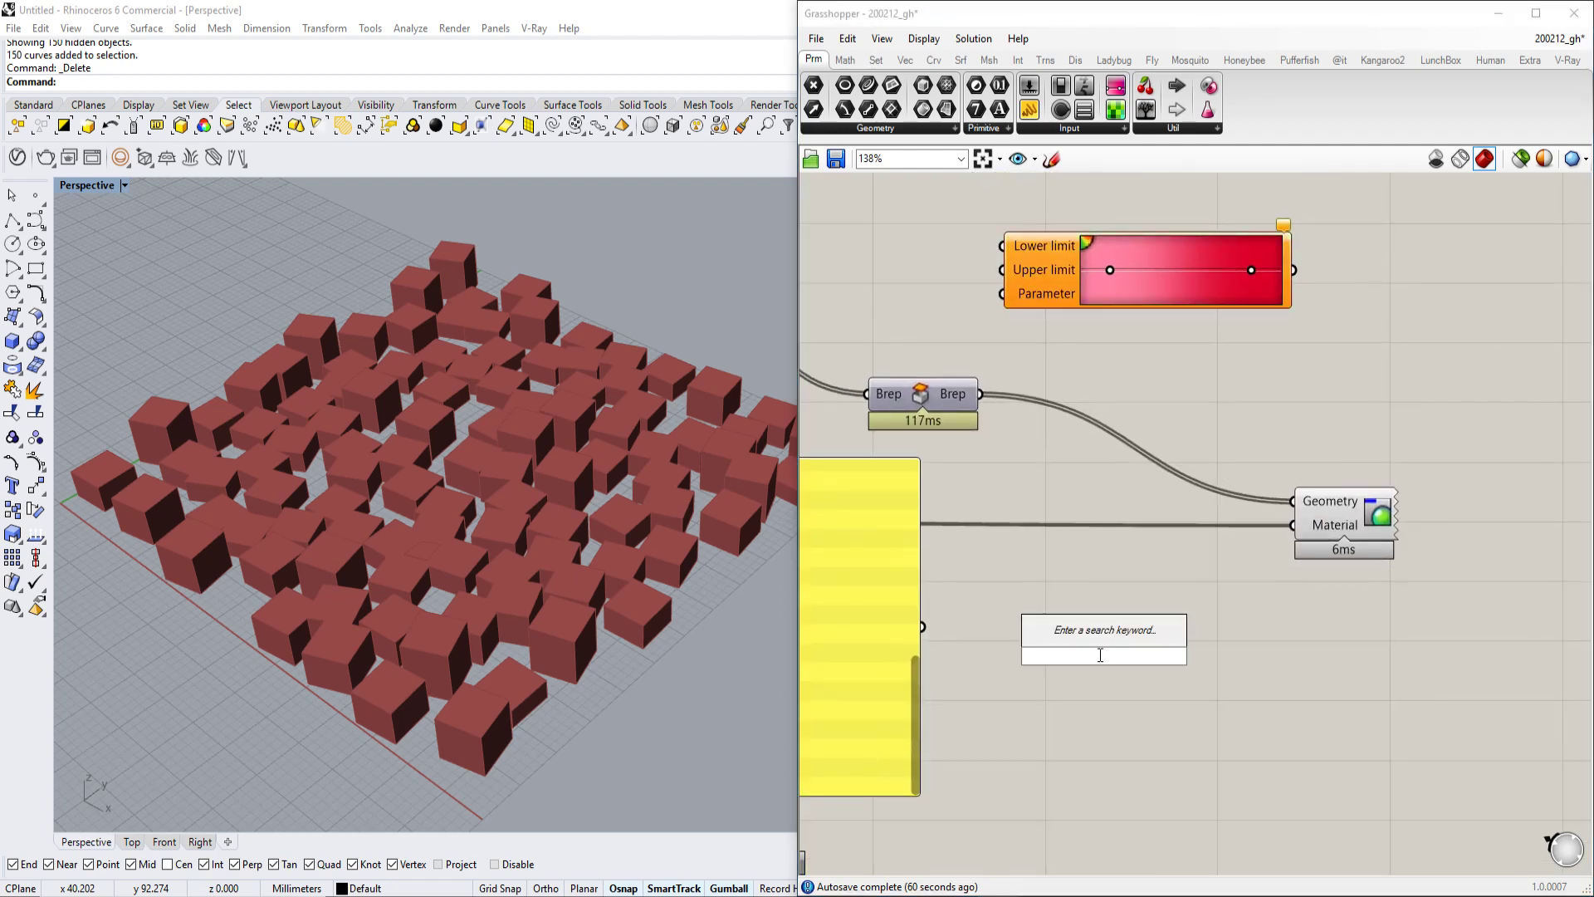
{"action": "type", "text": "distance"}
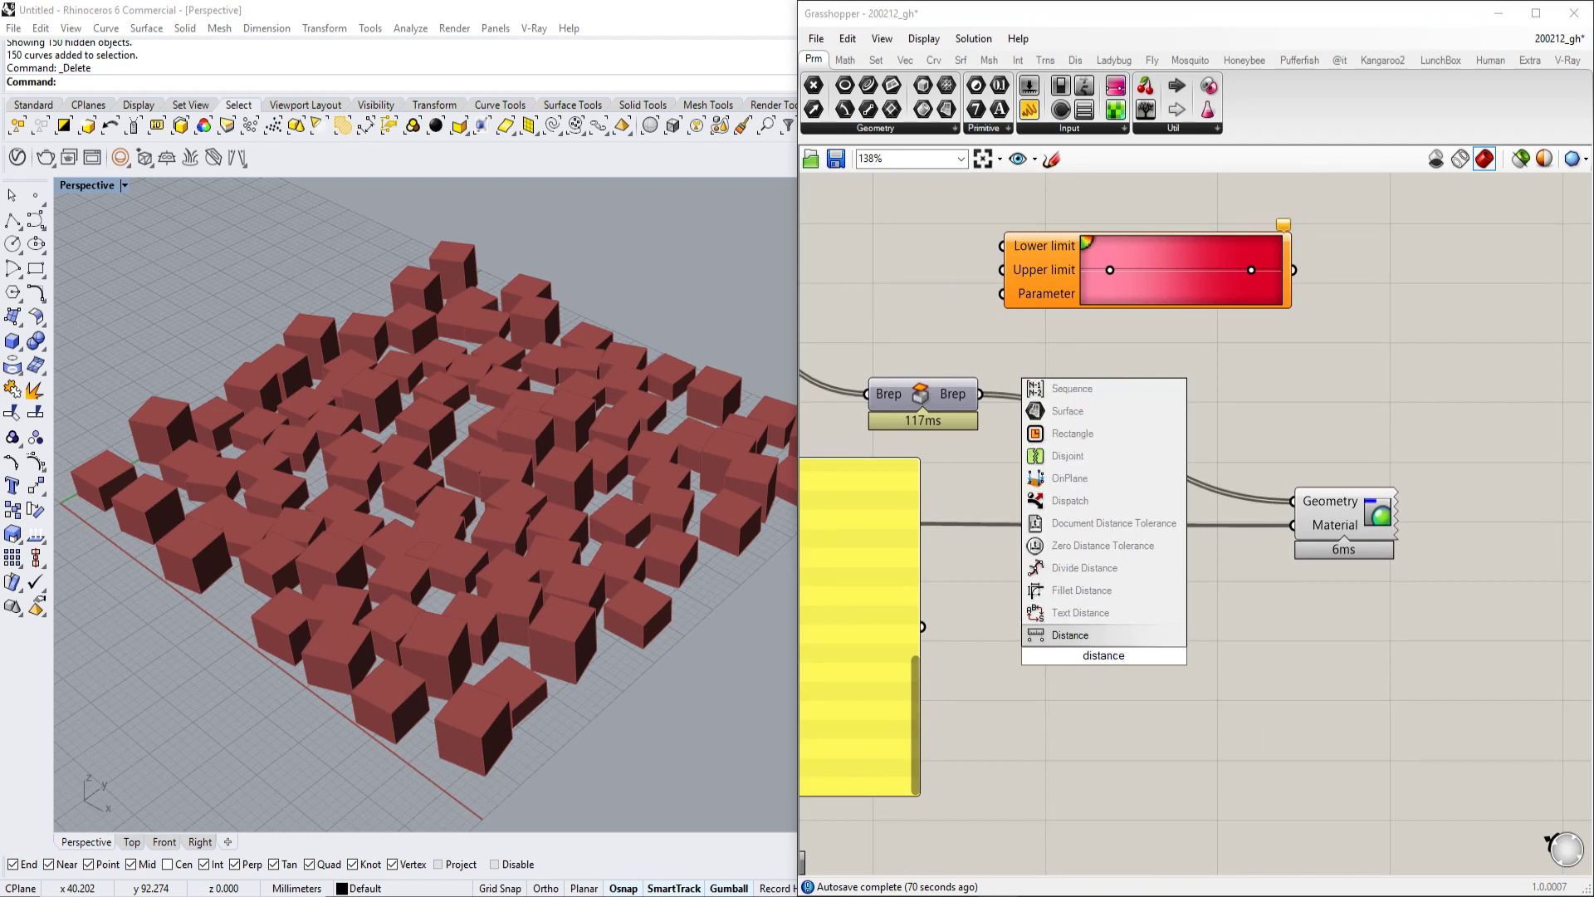
{"action": "key", "text": "Return"}
{"action": "left_click_drag", "start_coordinate": [1118, 663], "coordinate": [1266, 372]}
{"action": "right_click_drag", "start_coordinate": [1266, 372], "coordinate": [1244, 480]}
{"action": "left_click_drag", "start_coordinate": [1027, 391], "coordinate": [979, 296]}
{"action": "left_click_drag", "start_coordinate": [1241, 494], "coordinate": [1177, 399]}
- Add an Area component below the Distance component
{"action": "scroll", "coordinate": [1146, 510], "scroll_direction": "up", "scroll_amount": 1}
{"action": "double_click", "coordinate": [1171, 486]}
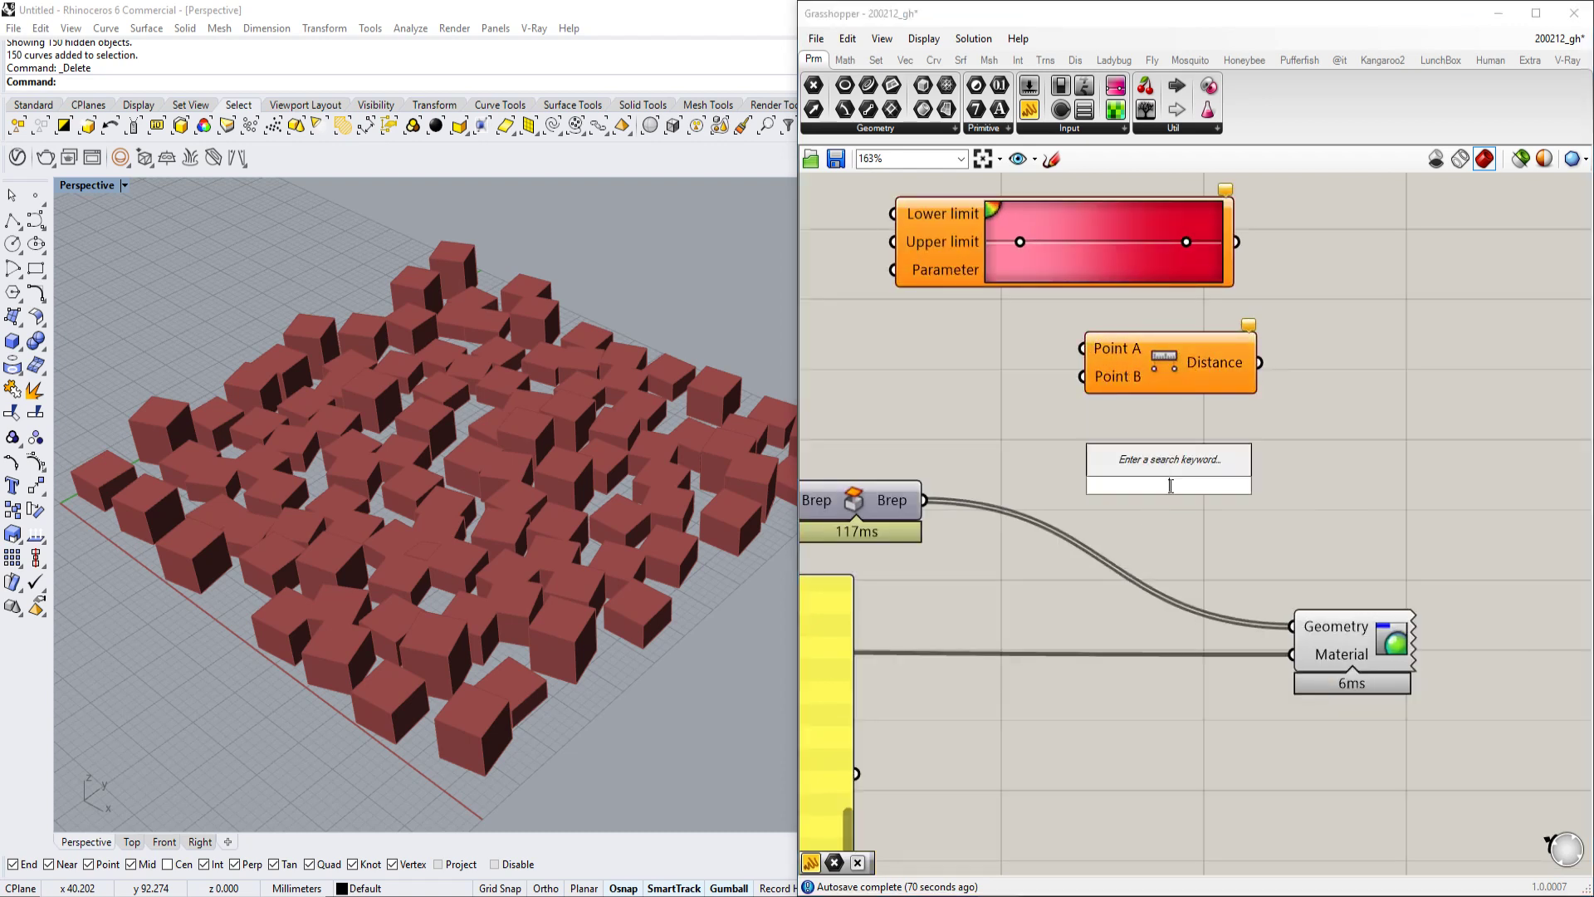
{"action": "type", "text": "area"}
{"action": "key", "text": "Return"}
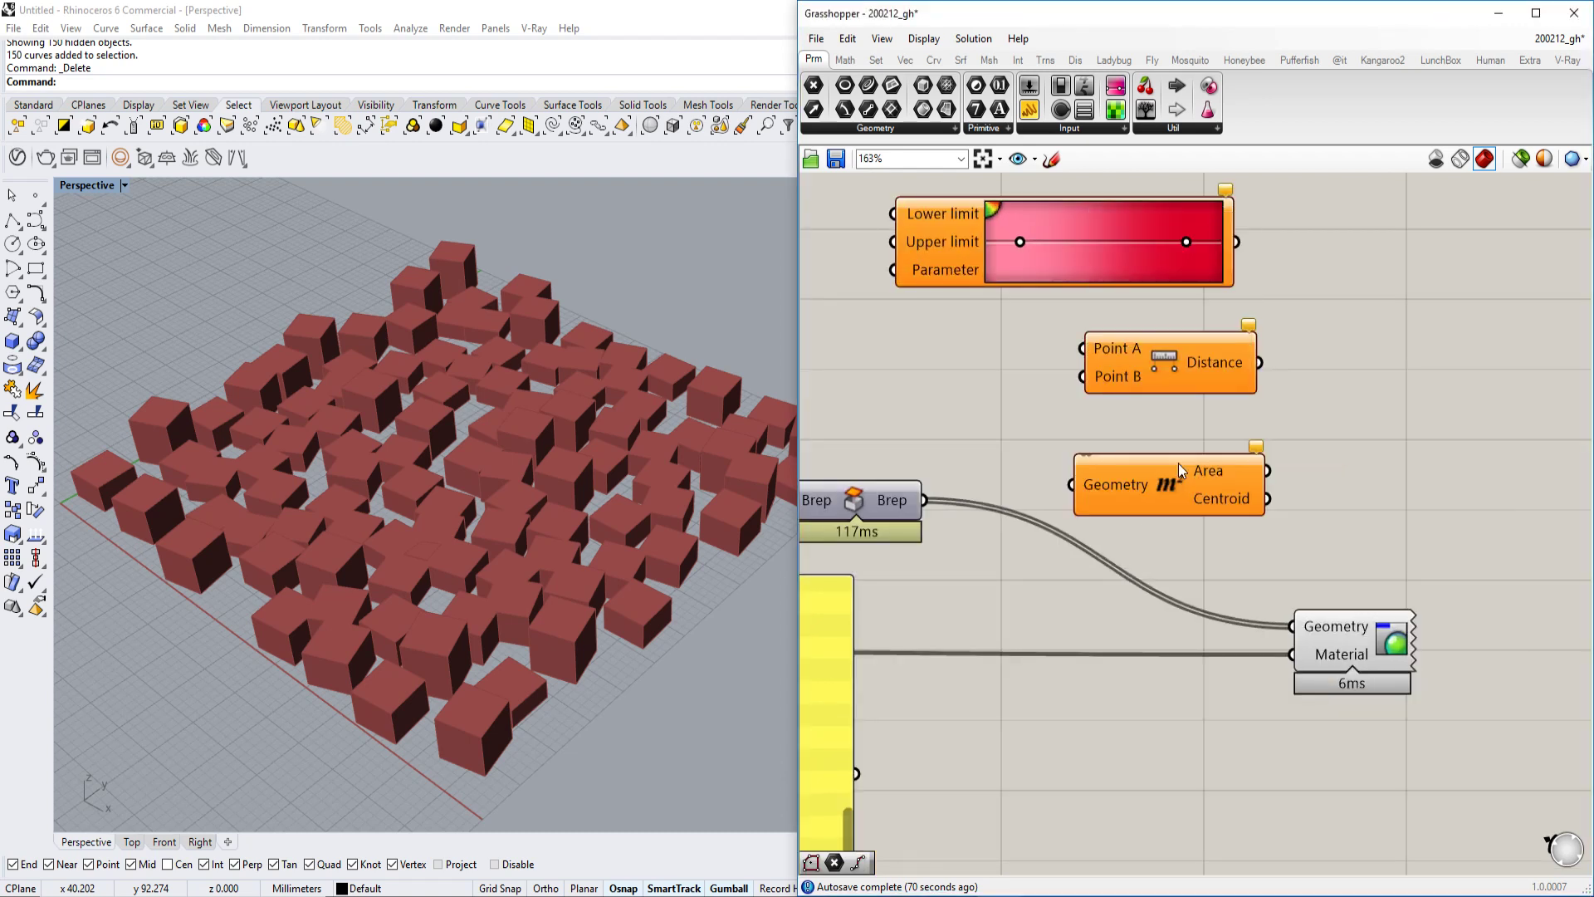
- Examine the Gradient's limit and parameter inputs together with the unconnected Distance and Area components
{"action": "left_click_drag", "start_coordinate": [1179, 463], "coordinate": [1169, 442]}
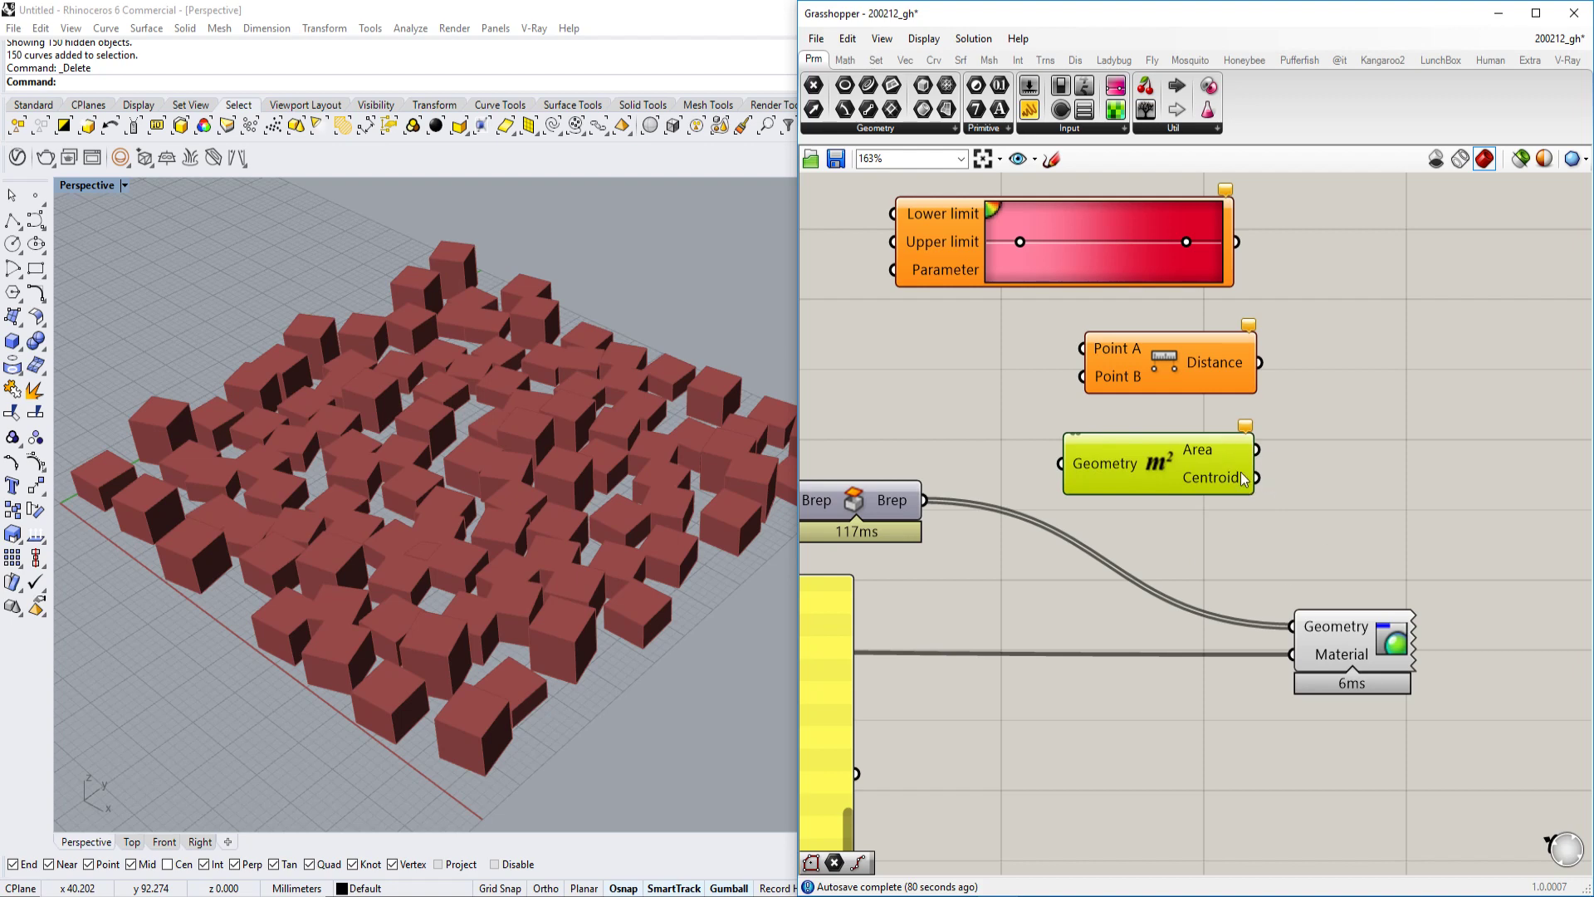
{"action": "scroll", "coordinate": [1238, 467], "scroll_direction": "down", "scroll_amount": 3}
{"action": "right_click_drag", "start_coordinate": [1238, 467], "coordinate": [1252, 557]}
{"action": "scroll", "coordinate": [1119, 397], "scroll_direction": "up", "scroll_amount": 4}
{"action": "scroll", "coordinate": [1191, 456], "scroll_direction": "up", "scroll_amount": 3}
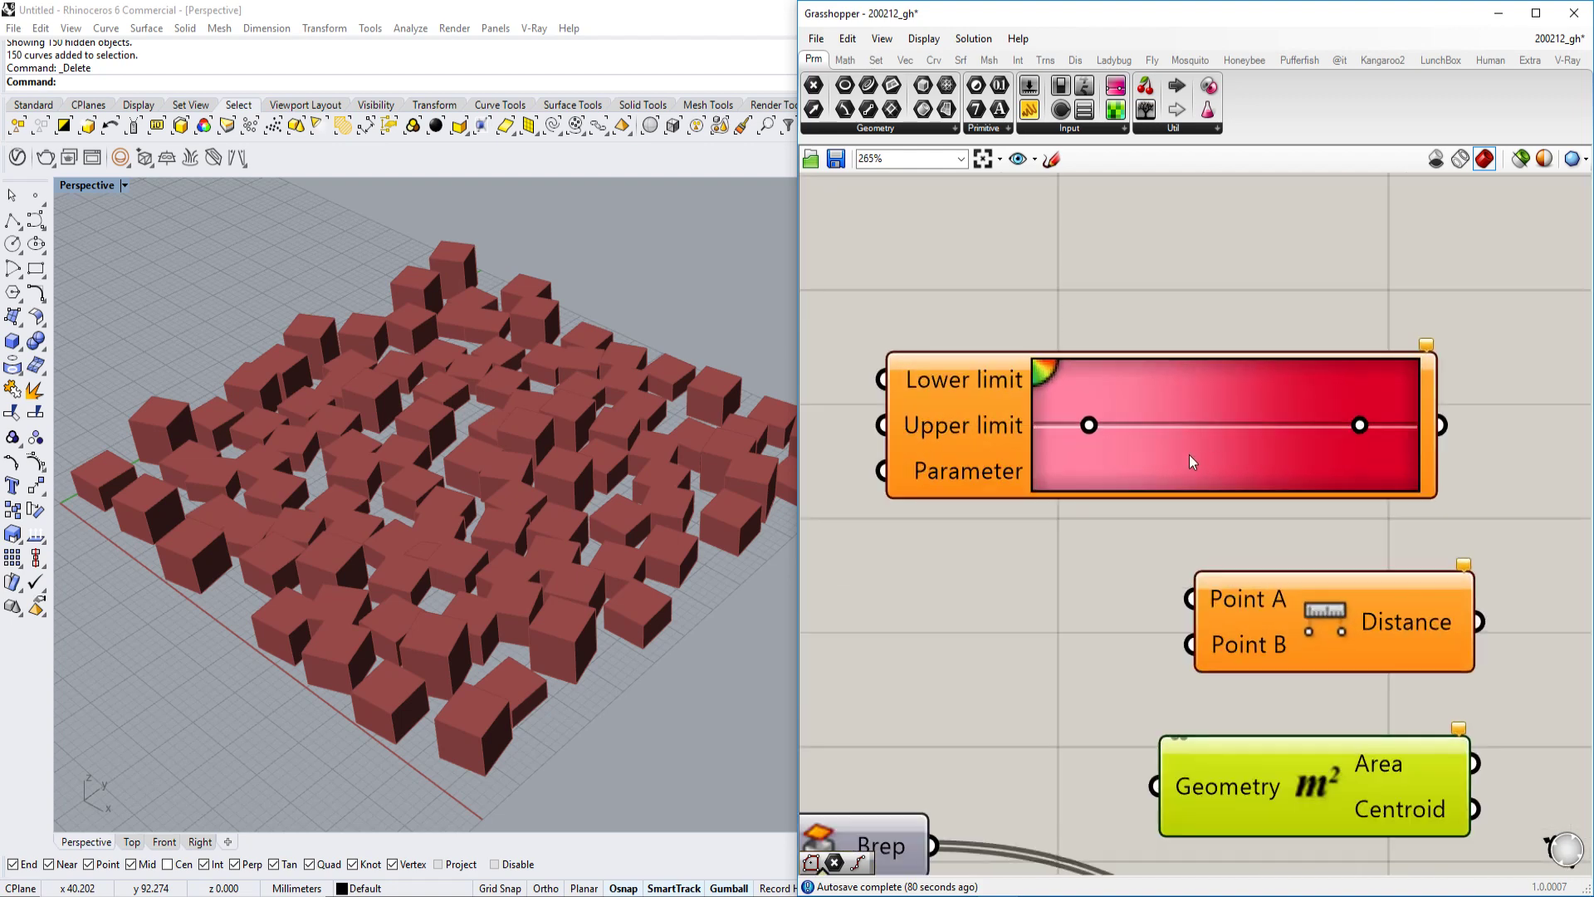
{"action": "scroll", "coordinate": [1139, 496], "scroll_direction": "down", "scroll_amount": 3}
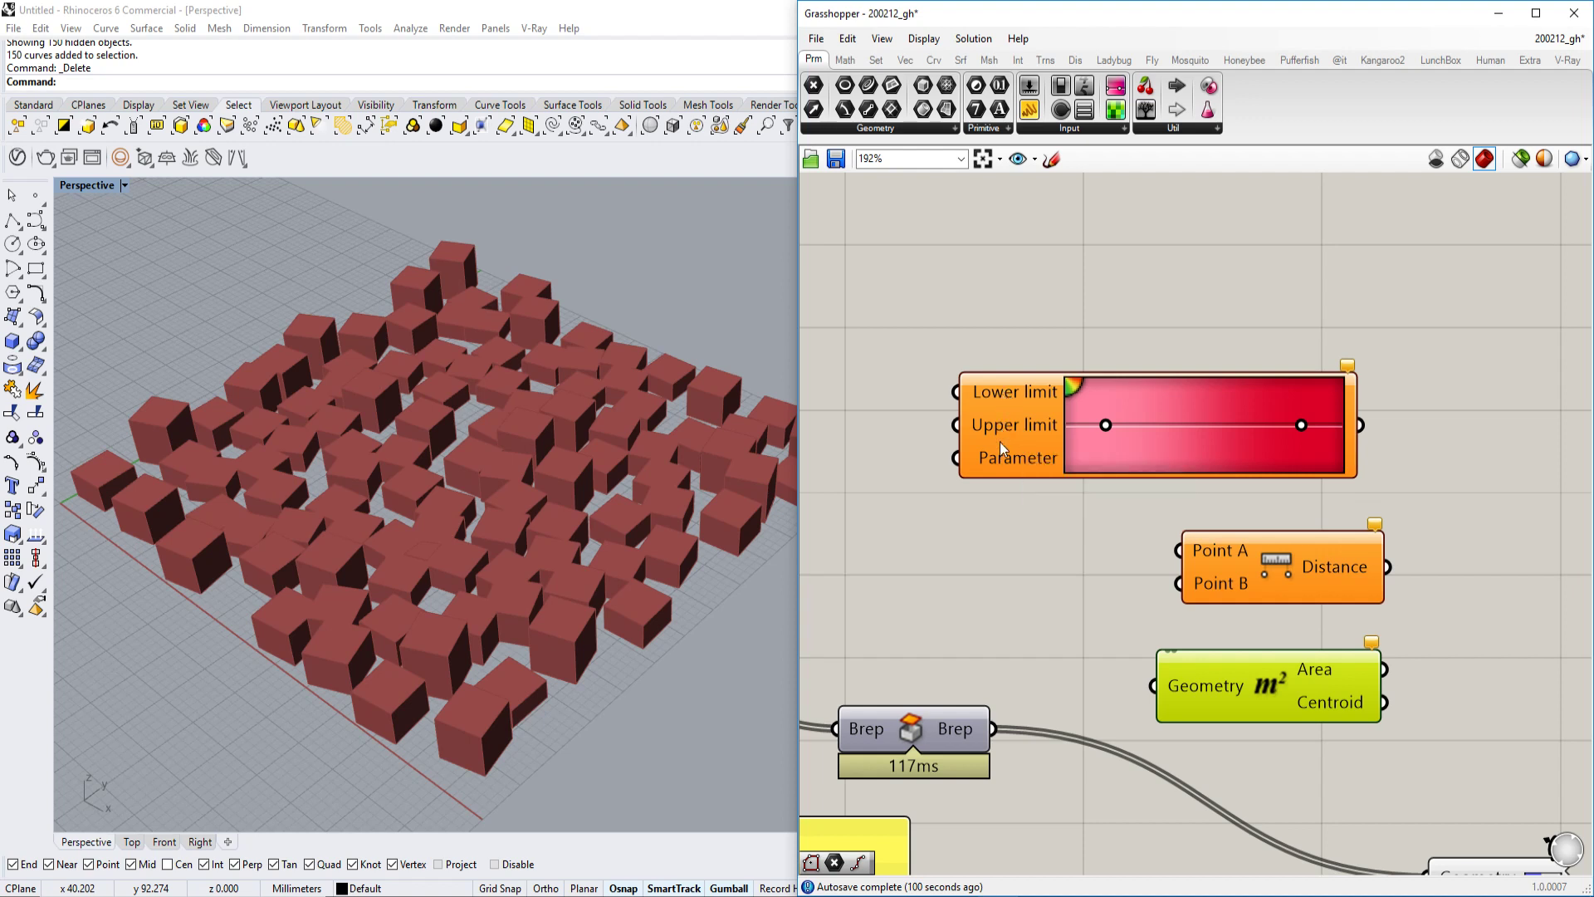
{"action": "mouse_move", "coordinate": [1004, 461]}
{"action": "scroll", "coordinate": [1249, 531], "scroll_direction": "down", "scroll_amount": 4}
{"action": "right_click_drag", "start_coordinate": [1079, 538], "coordinate": [1278, 541]}
{"action": "scroll", "coordinate": [1402, 555], "scroll_direction": "up", "scroll_amount": 2}
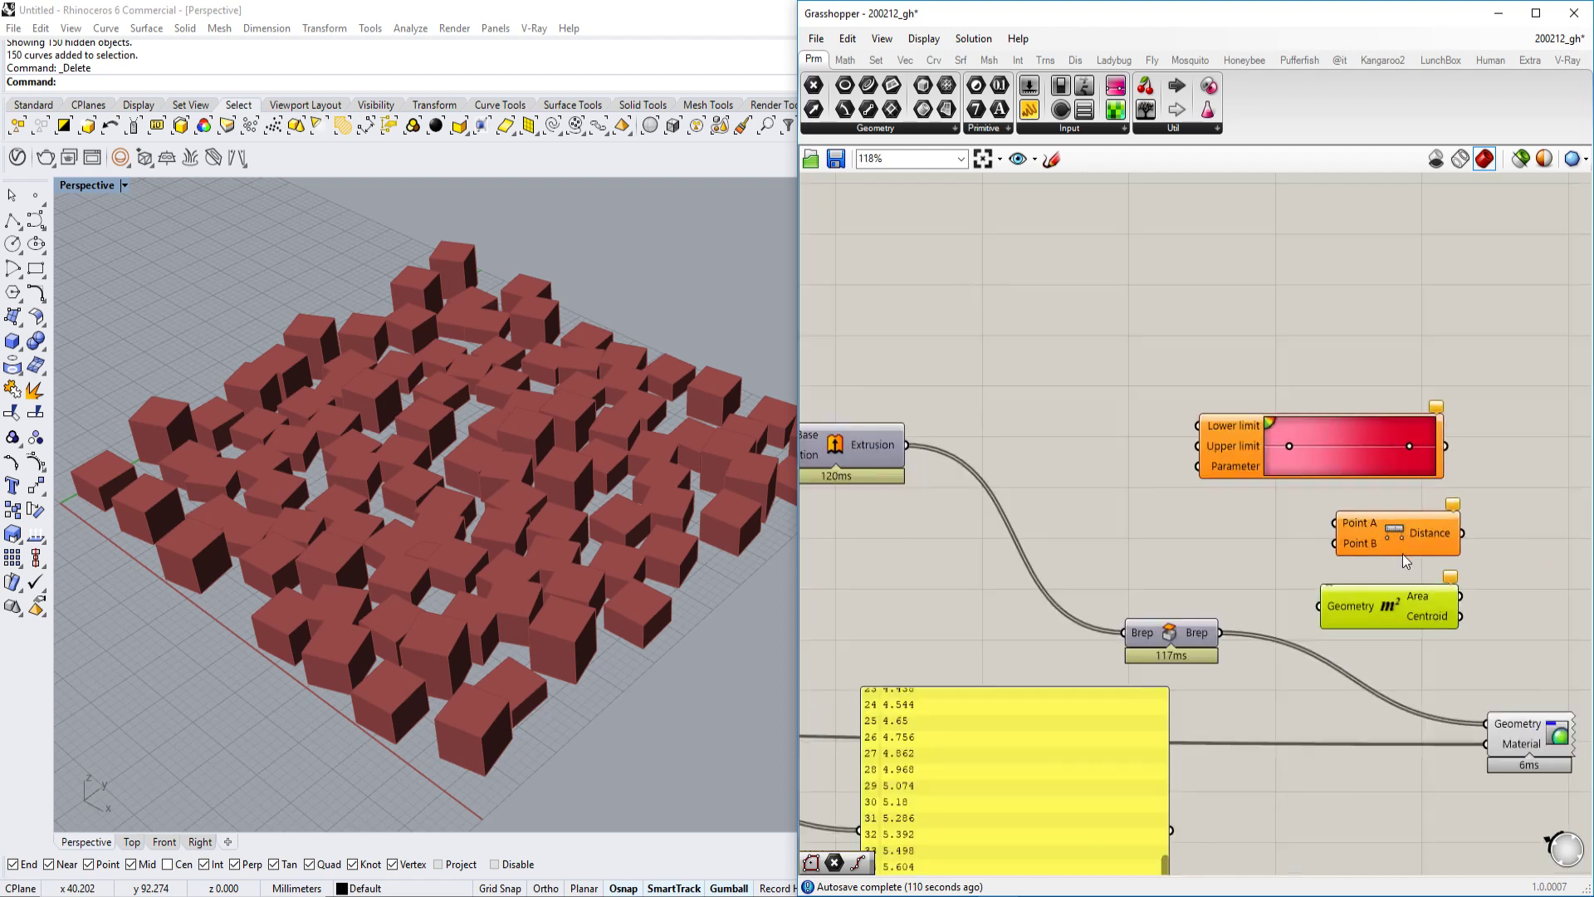
{"action": "right_click_drag", "start_coordinate": [1402, 555], "coordinate": [1312, 532]}
{"action": "scroll", "coordinate": [1327, 523], "scroll_direction": "up", "scroll_amount": 3}
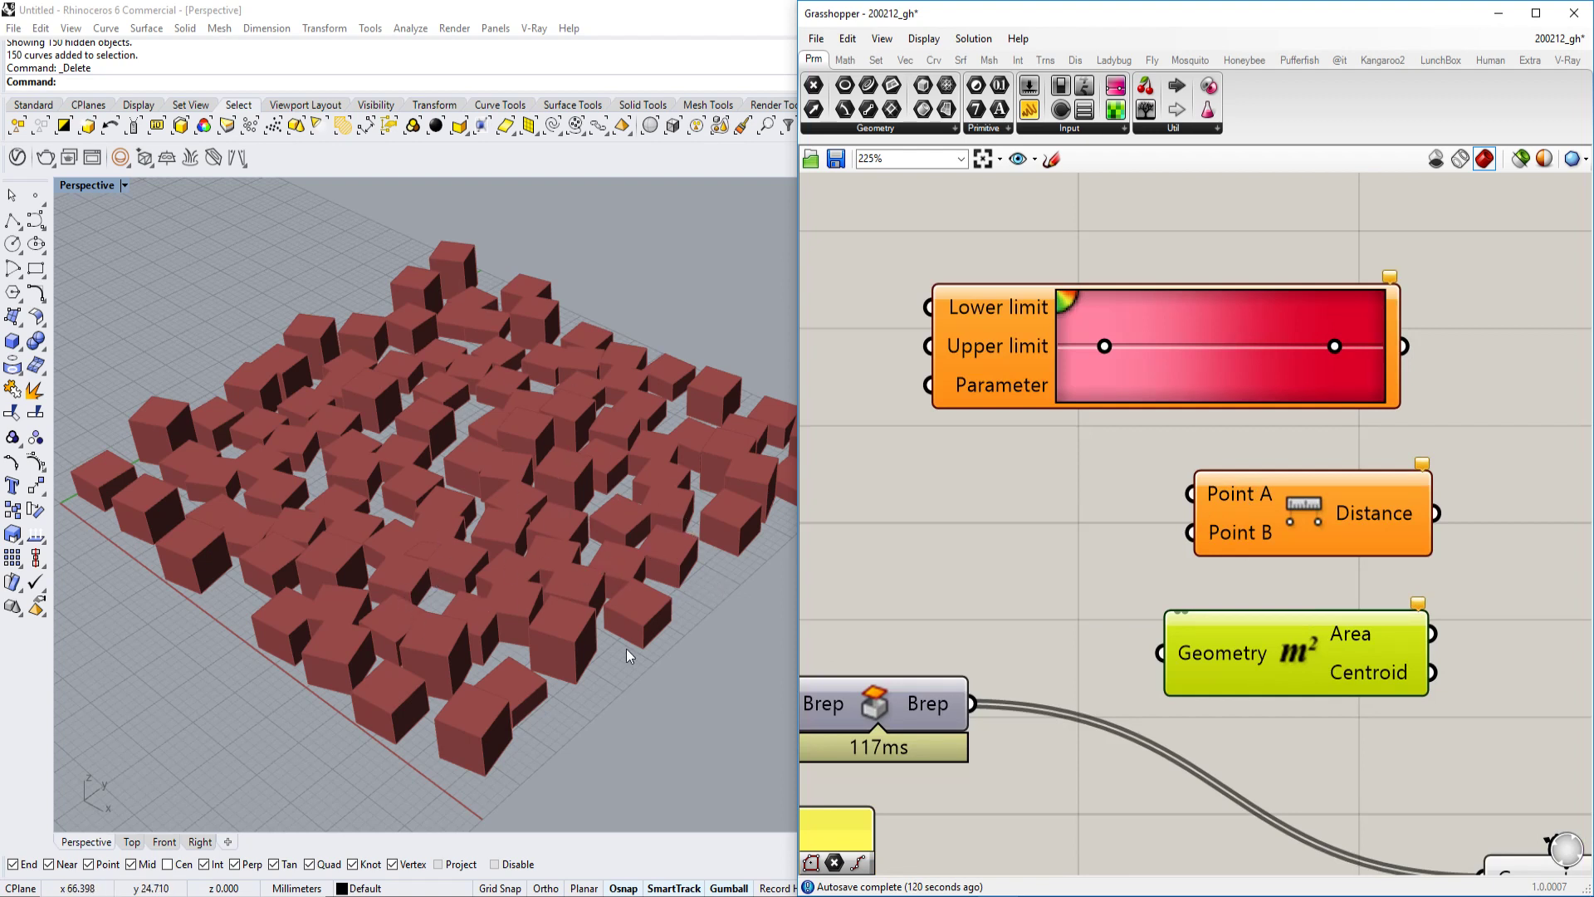
{"action": "scroll", "coordinate": [1245, 498], "scroll_direction": "down", "scroll_amount": 5}
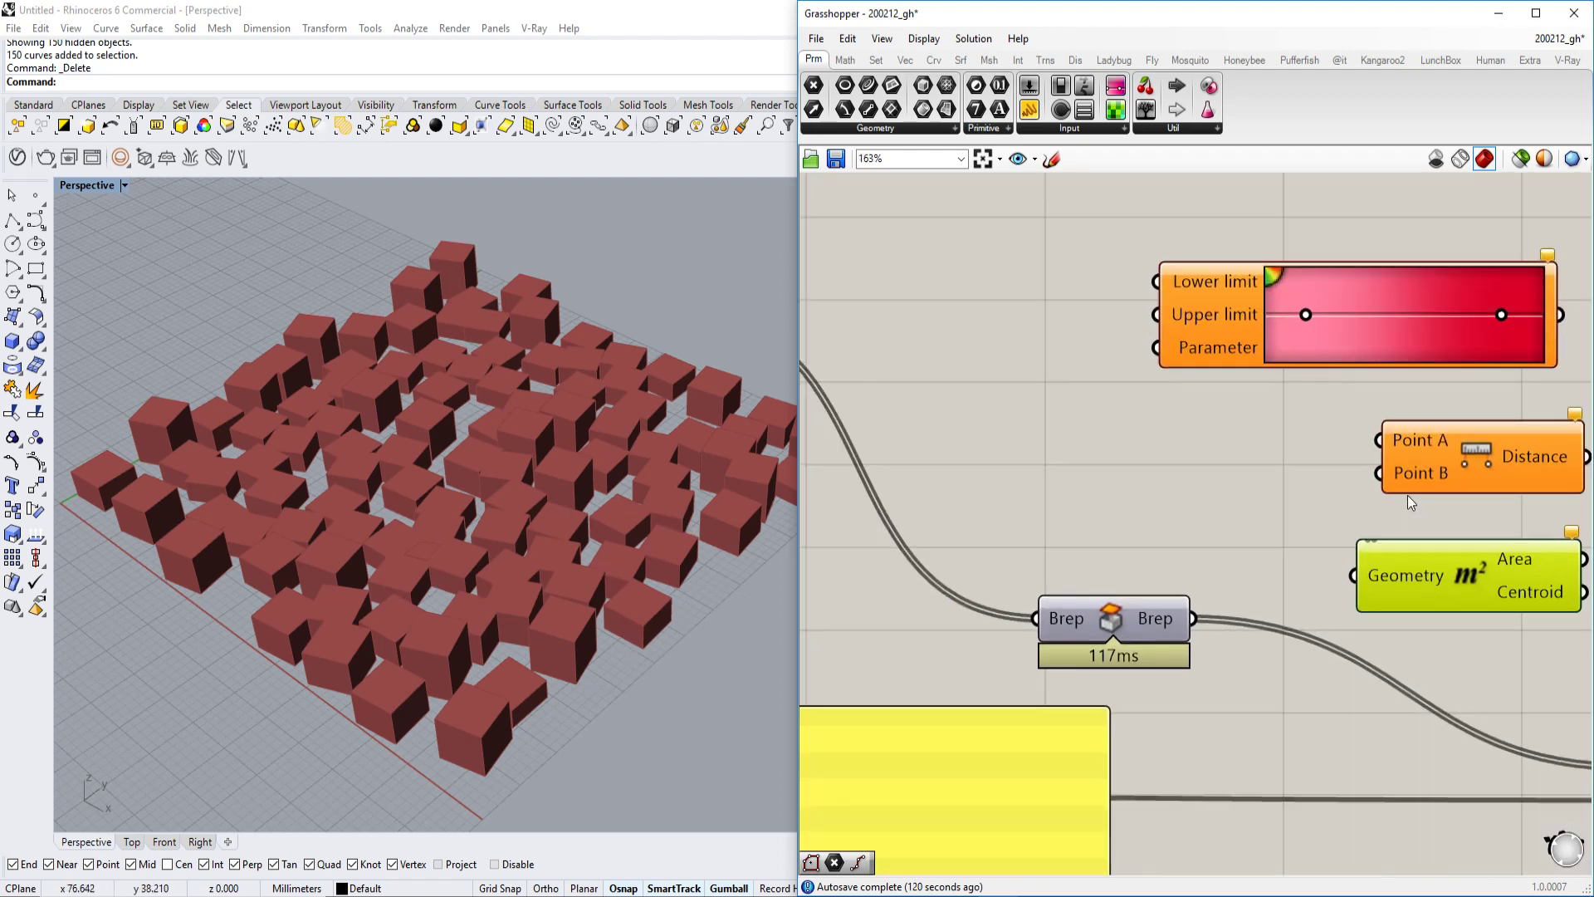
{"action": "scroll", "coordinate": [1329, 465], "scroll_direction": "up", "scroll_amount": 3}
- Move the Area component upstream, to the free space above the extrusion part of the definition
{"action": "left_click", "coordinate": [1398, 455]}
{"action": "scroll", "coordinate": [1465, 607], "scroll_direction": "down", "scroll_amount": 6}
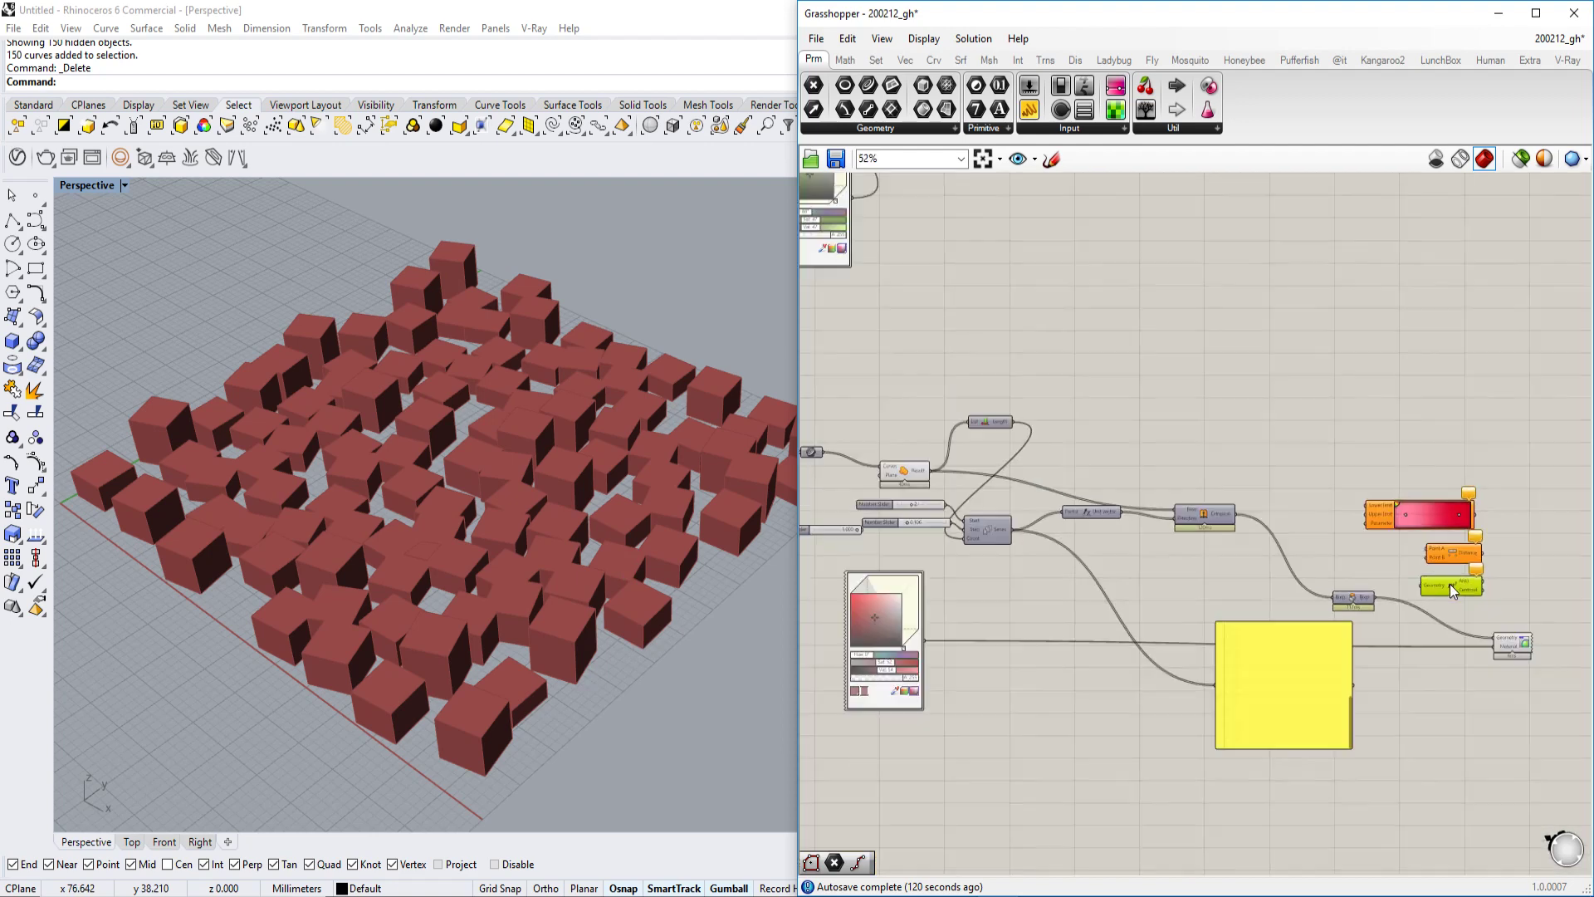
{"action": "left_click_drag", "start_coordinate": [1452, 582], "coordinate": [1174, 396]}
{"action": "scroll", "coordinate": [1174, 394], "scroll_direction": "up", "scroll_amount": 4}
{"action": "right_click_drag", "start_coordinate": [1108, 451], "coordinate": [1263, 415]}
{"action": "scroll", "coordinate": [1263, 415], "scroll_direction": "down", "scroll_amount": 1}
{"action": "right_click_drag", "start_coordinate": [1005, 475], "coordinate": [1148, 504]}
{"action": "scroll", "coordinate": [1196, 482], "scroll_direction": "up", "scroll_amount": 1}
{"action": "scroll", "coordinate": [1306, 477], "scroll_direction": "down", "scroll_amount": 1}
- Connect the merged square curves that feed the extrusion base to the Area component's Geometry input
{"action": "right_click_drag", "start_coordinate": [1100, 457], "coordinate": [1065, 502]}
{"action": "scroll", "coordinate": [988, 511], "scroll_direction": "up", "scroll_amount": 1}
{"action": "right_click_drag", "start_coordinate": [886, 590], "coordinate": [963, 583]}
{"action": "left_click", "coordinate": [939, 581]}
{"action": "scroll", "coordinate": [1046, 577], "scroll_direction": "down", "scroll_amount": 2}
{"action": "scroll", "coordinate": [1341, 533], "scroll_direction": "up", "scroll_amount": 4}
{"action": "left_click_drag", "start_coordinate": [1072, 573], "coordinate": [1350, 382]}
{"action": "right_click_drag", "start_coordinate": [602, 429], "coordinate": [621, 486]}
{"action": "scroll", "coordinate": [521, 547], "scroll_direction": "up", "scroll_amount": 5}
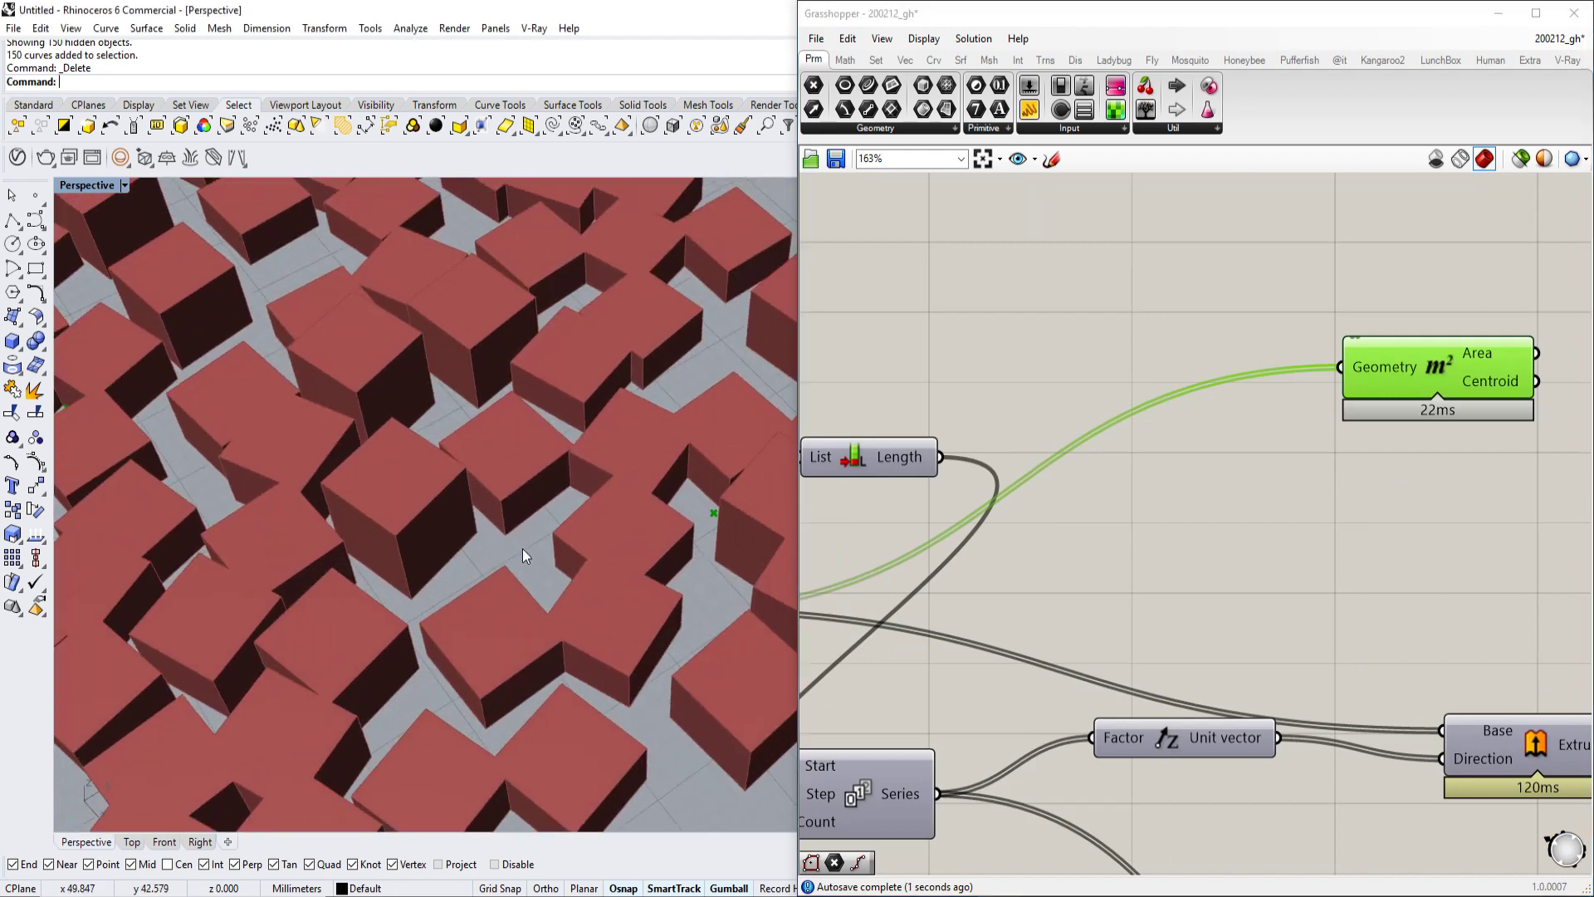
- Turn off the preview of the Custom Preview component that displays the coloured blocks
{"action": "scroll", "coordinate": [533, 595], "scroll_direction": "down", "scroll_amount": 4}
{"action": "scroll", "coordinate": [899, 462], "scroll_direction": "down", "scroll_amount": 5}
{"action": "right_click_drag", "start_coordinate": [1137, 502], "coordinate": [1141, 387]}
{"action": "right_click_drag", "start_coordinate": [1578, 544], "coordinate": [1291, 522]}
{"action": "scroll", "coordinate": [1362, 604], "scroll_direction": "up", "scroll_amount": 6}
{"action": "left_click", "coordinate": [1307, 664]}
{"action": "middle_click", "coordinate": [1307, 664]}
{"action": "left_click", "coordinate": [1366, 611]}
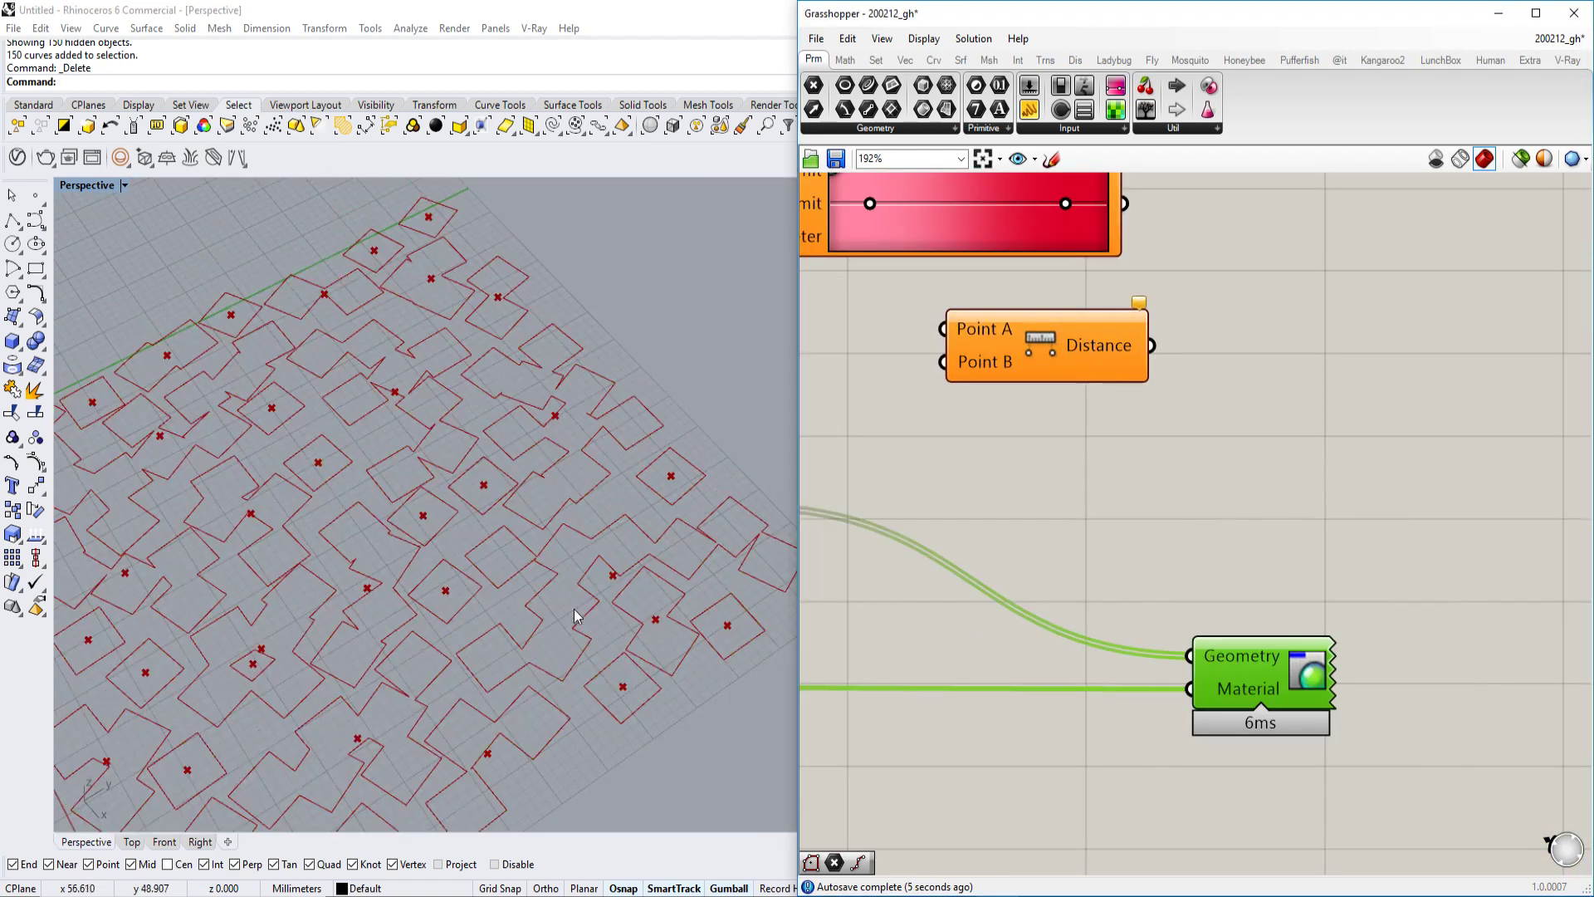
- Examine where the area centroids lie within the merged square outlines in the perspective viewport
{"action": "scroll", "coordinate": [549, 504], "scroll_direction": "down", "scroll_amount": 5}
{"action": "scroll", "coordinate": [593, 471], "scroll_direction": "up", "scroll_amount": 4}
{"action": "scroll", "coordinate": [594, 478], "scroll_direction": "up", "scroll_amount": 6}
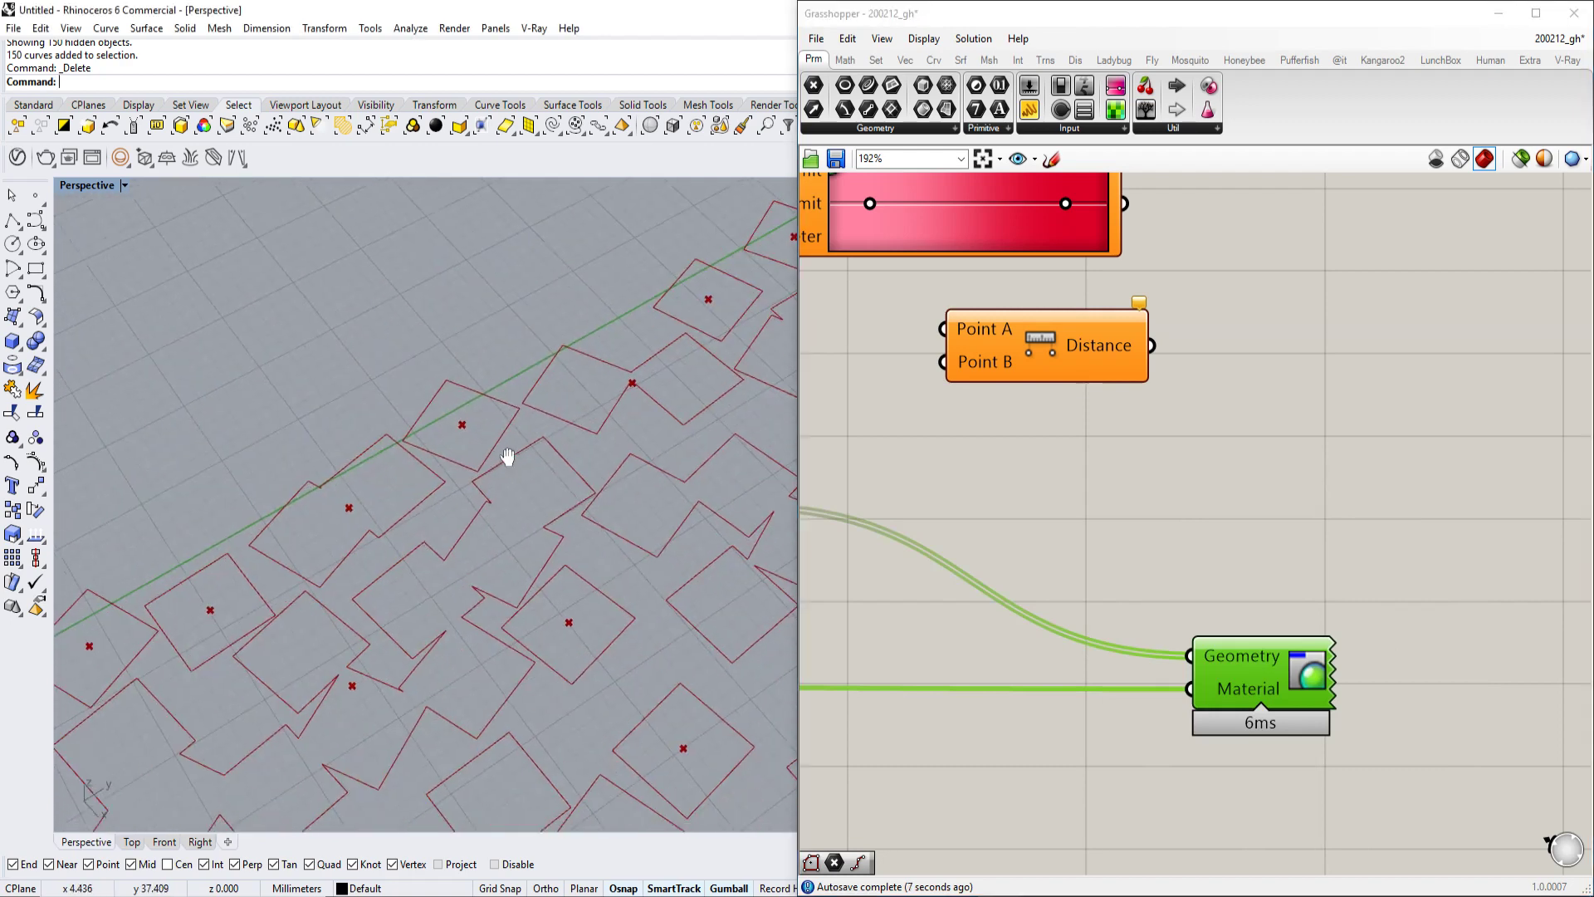
{"action": "scroll", "coordinate": [558, 430], "scroll_direction": "down", "scroll_amount": 3}
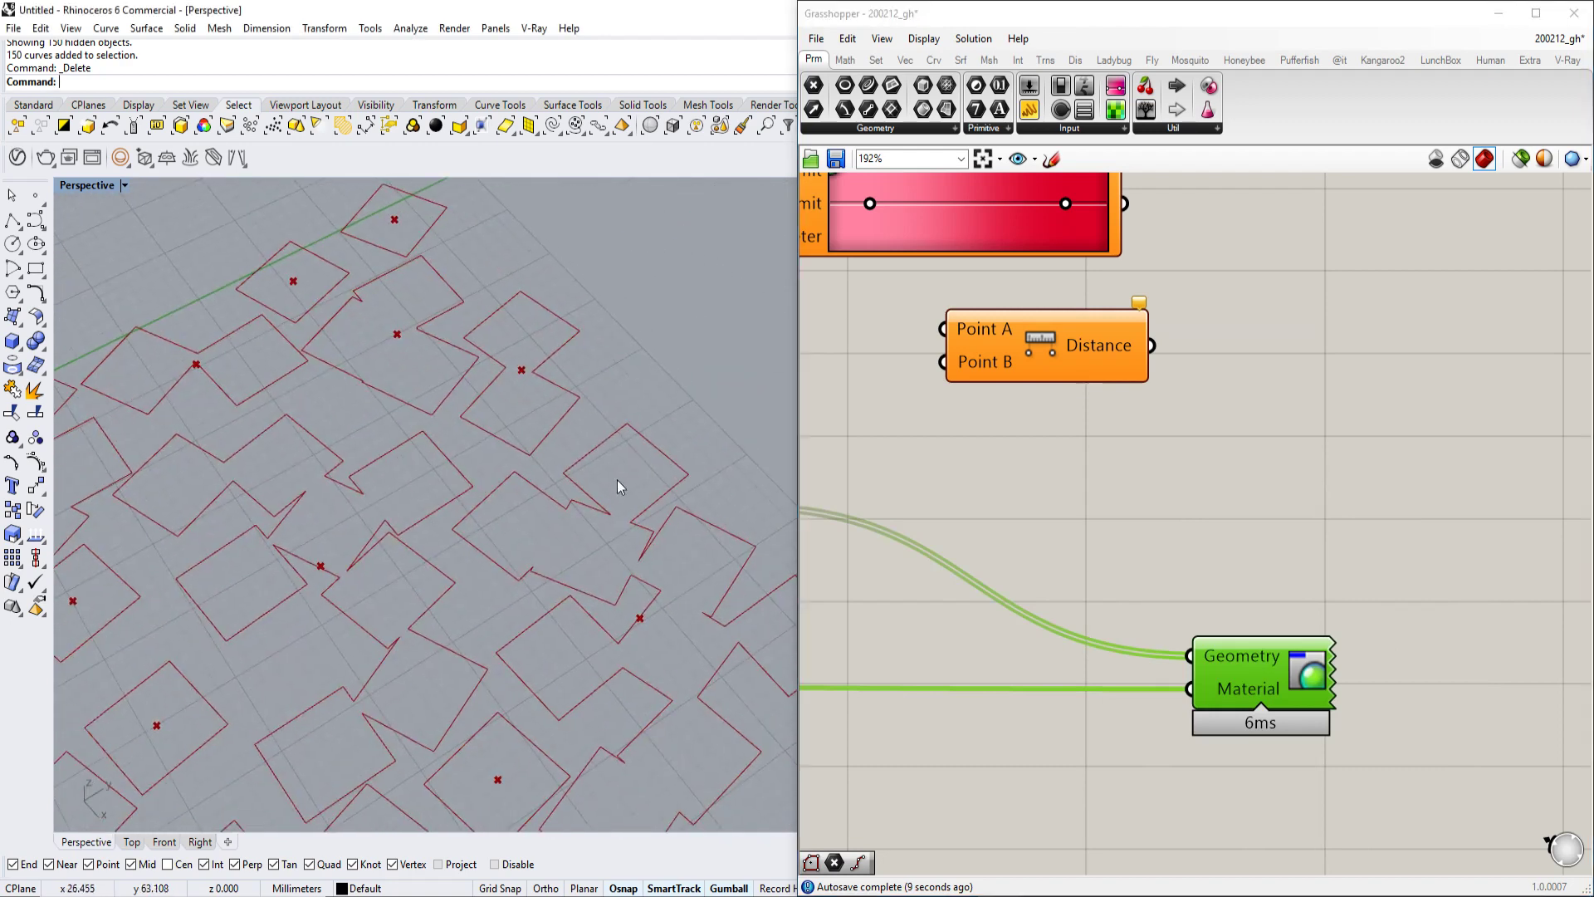
{"action": "scroll", "coordinate": [565, 629], "scroll_direction": "down", "scroll_amount": 2}
{"action": "scroll", "coordinate": [564, 629], "scroll_direction": "up", "scroll_amount": 5}
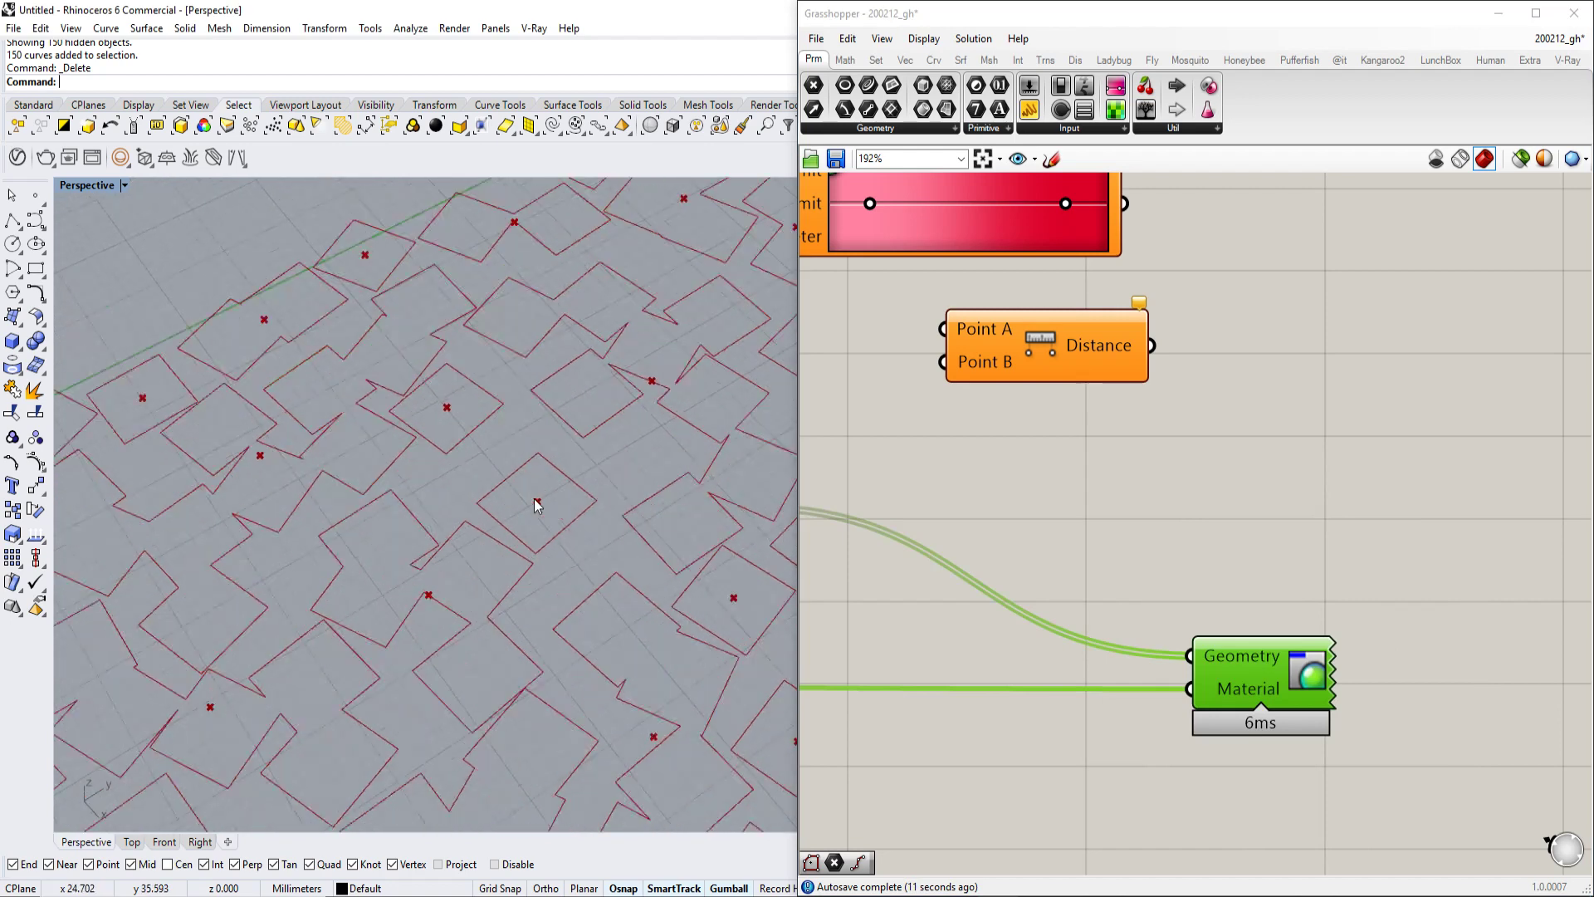
{"action": "right_click_drag", "start_coordinate": [326, 399], "coordinate": [466, 414], "text": "shift"}
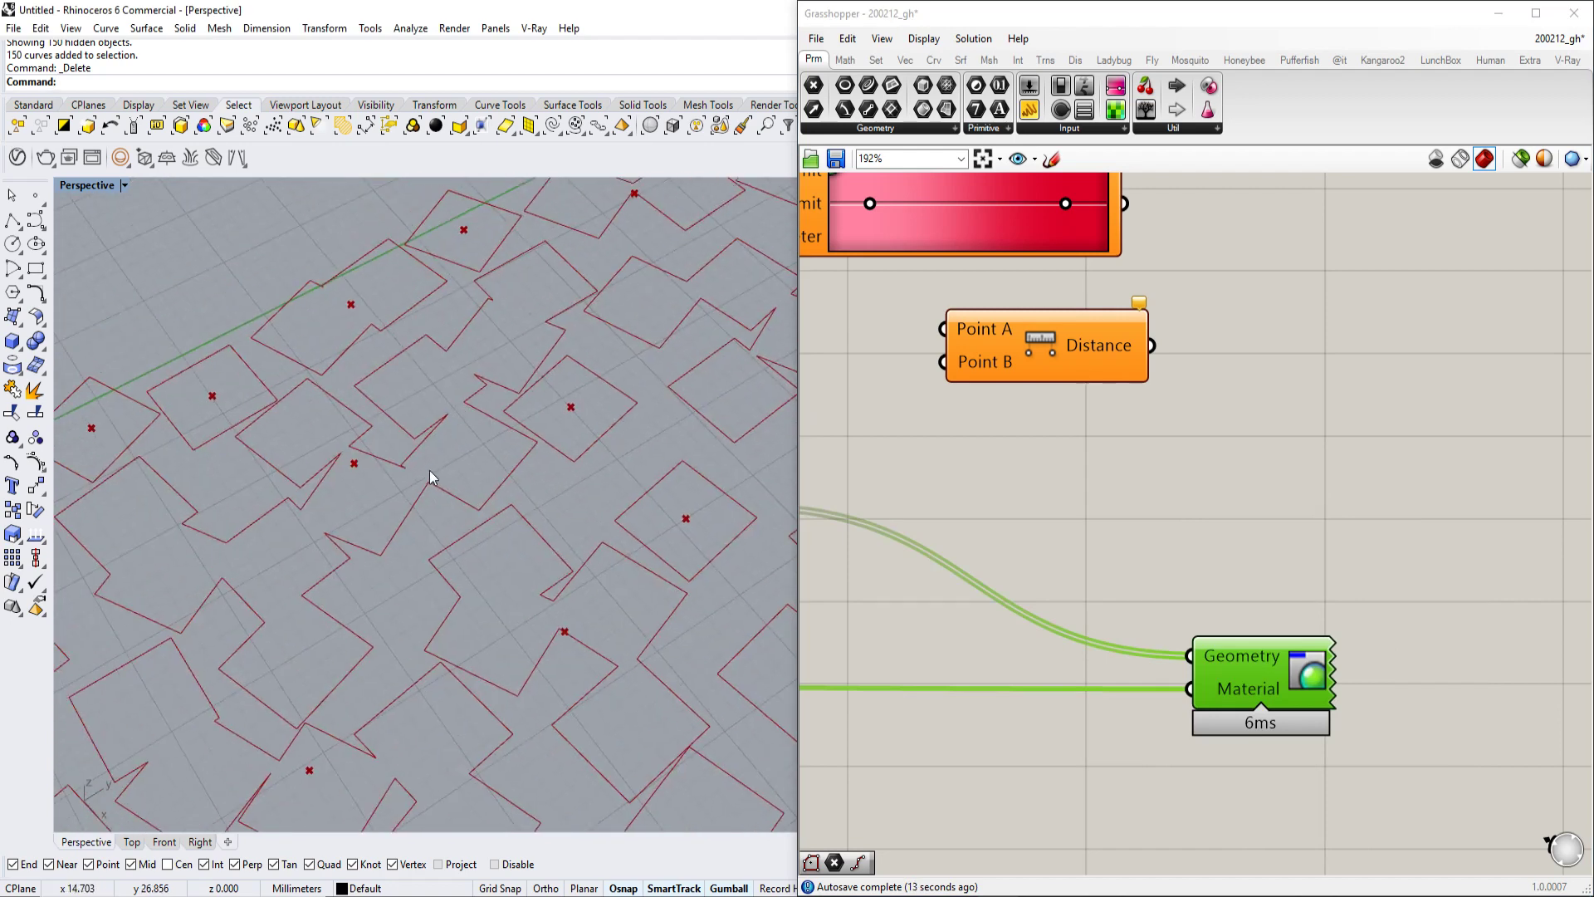
{"action": "scroll", "coordinate": [513, 516], "scroll_direction": "down", "scroll_amount": 4}
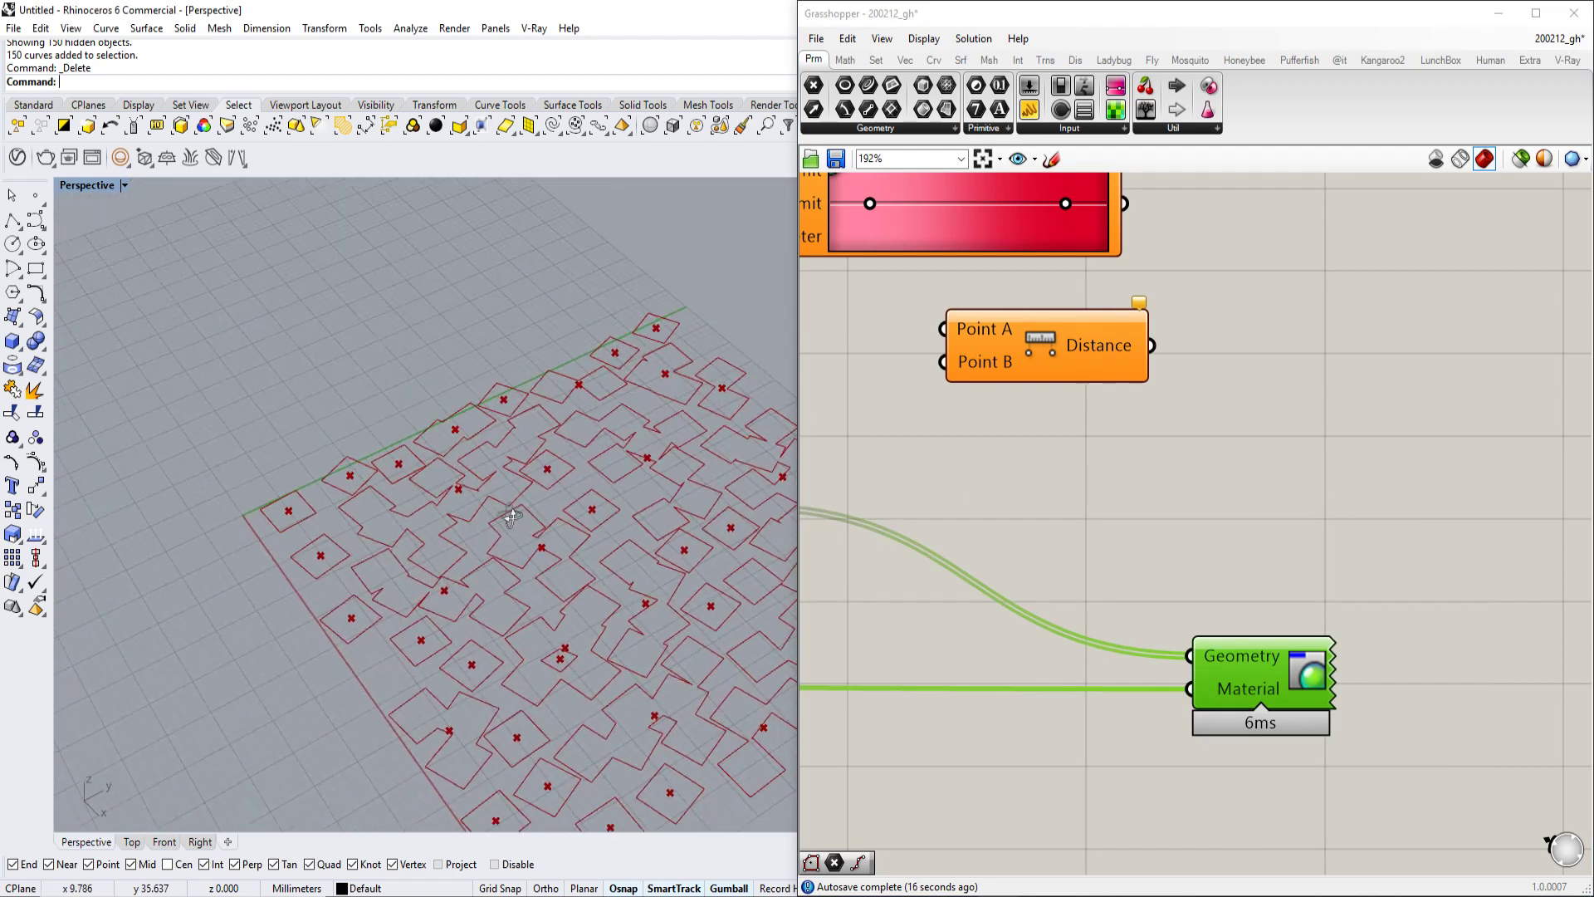
{"action": "scroll", "coordinate": [1164, 401], "scroll_direction": "down", "scroll_amount": 3}
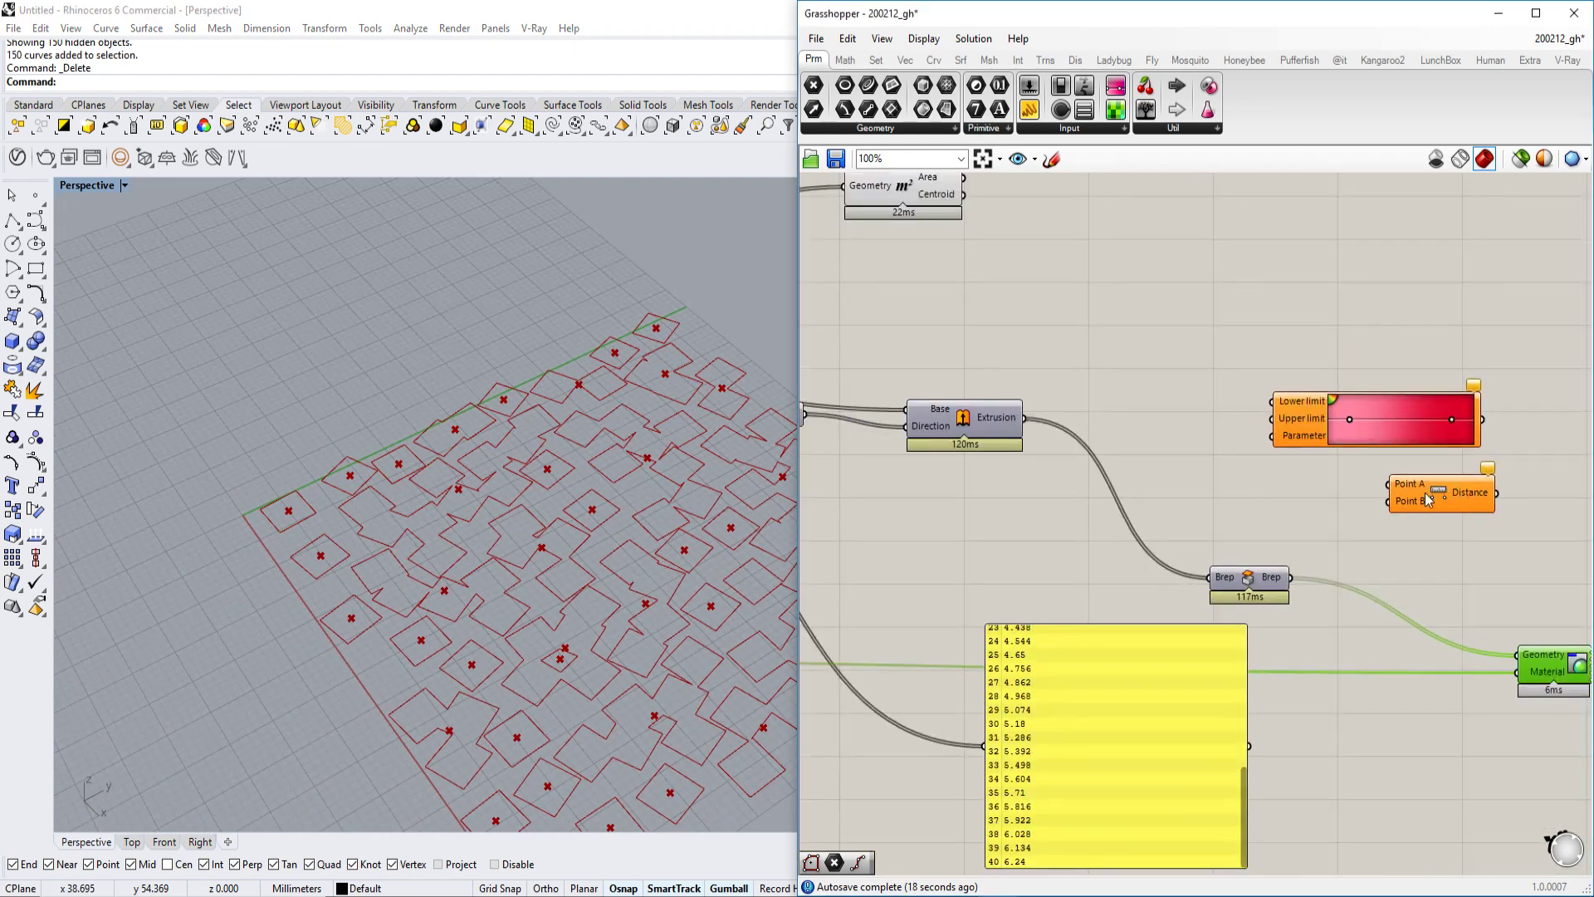
- Move the Distance component next to the Area component's outputs
{"action": "left_click_drag", "start_coordinate": [1423, 492], "coordinate": [1133, 357]}
{"action": "scroll", "coordinate": [1133, 357], "scroll_direction": "up", "scroll_amount": 4}
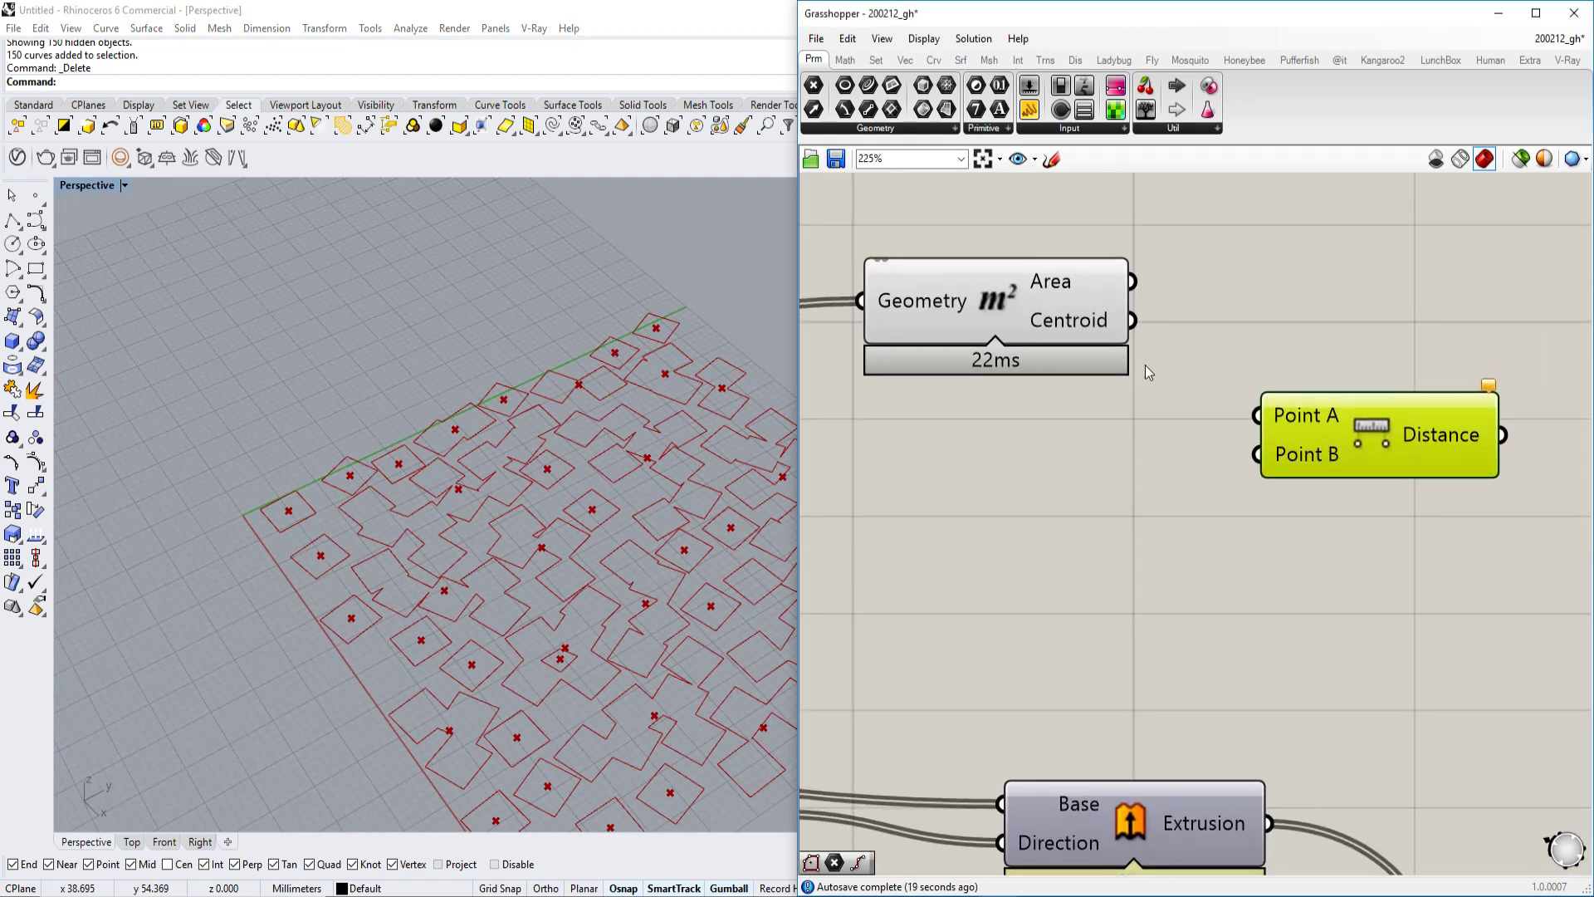
{"action": "left_click_drag", "start_coordinate": [1401, 462], "coordinate": [1449, 431]}
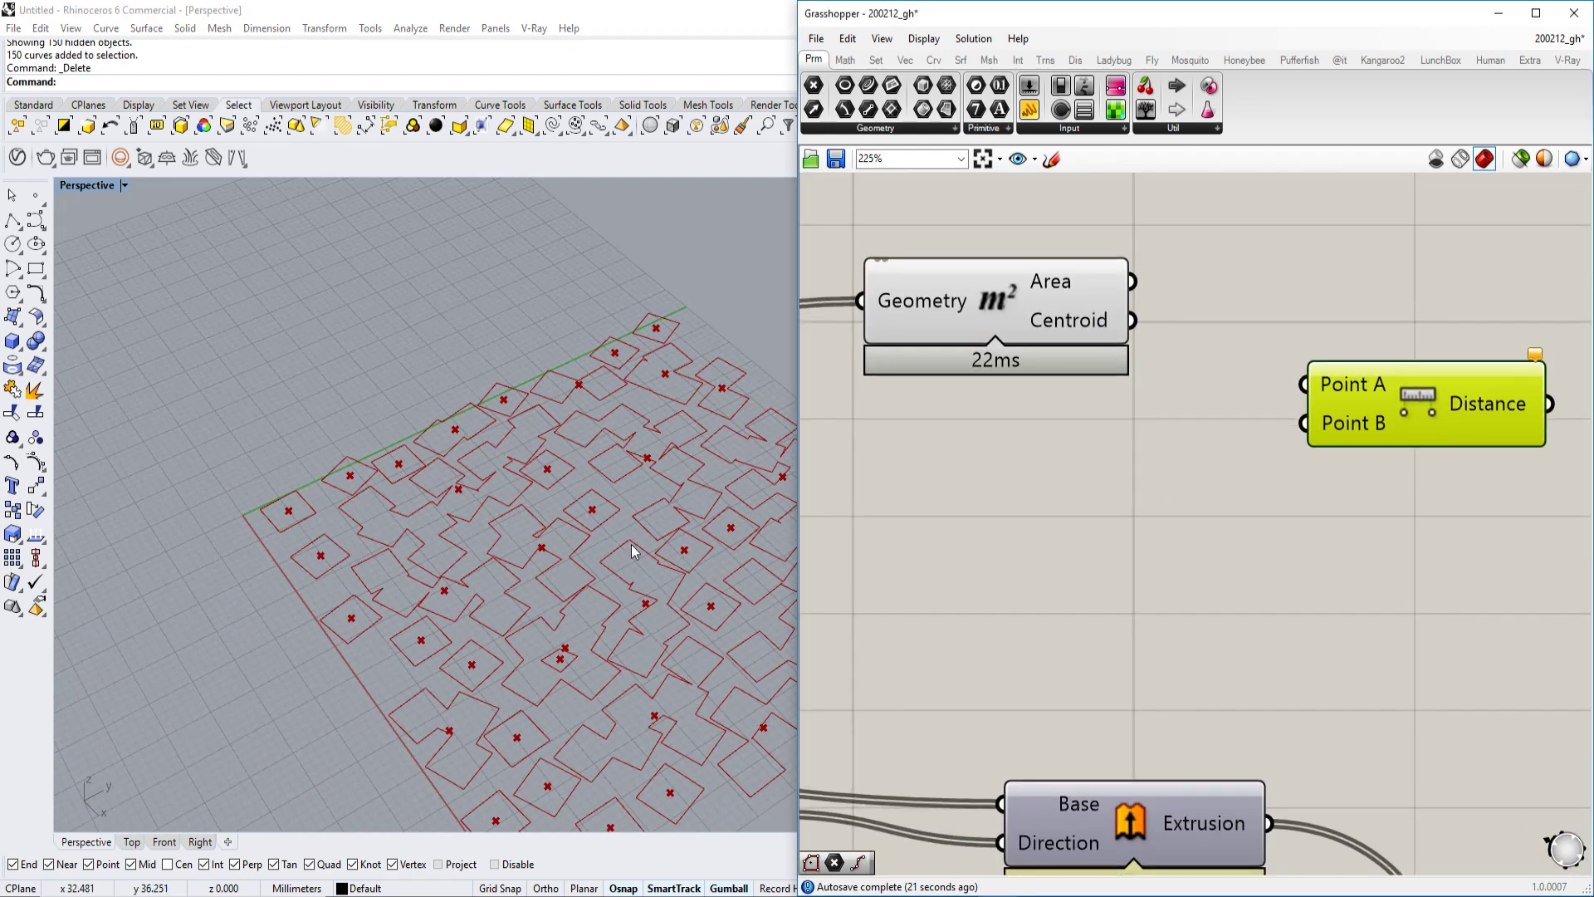
- Add a Point parameter below the Area component
{"action": "right_click_drag", "start_coordinate": [631, 545], "coordinate": [565, 524], "text": "shift"}
{"action": "left_click", "coordinate": [1024, 572]}
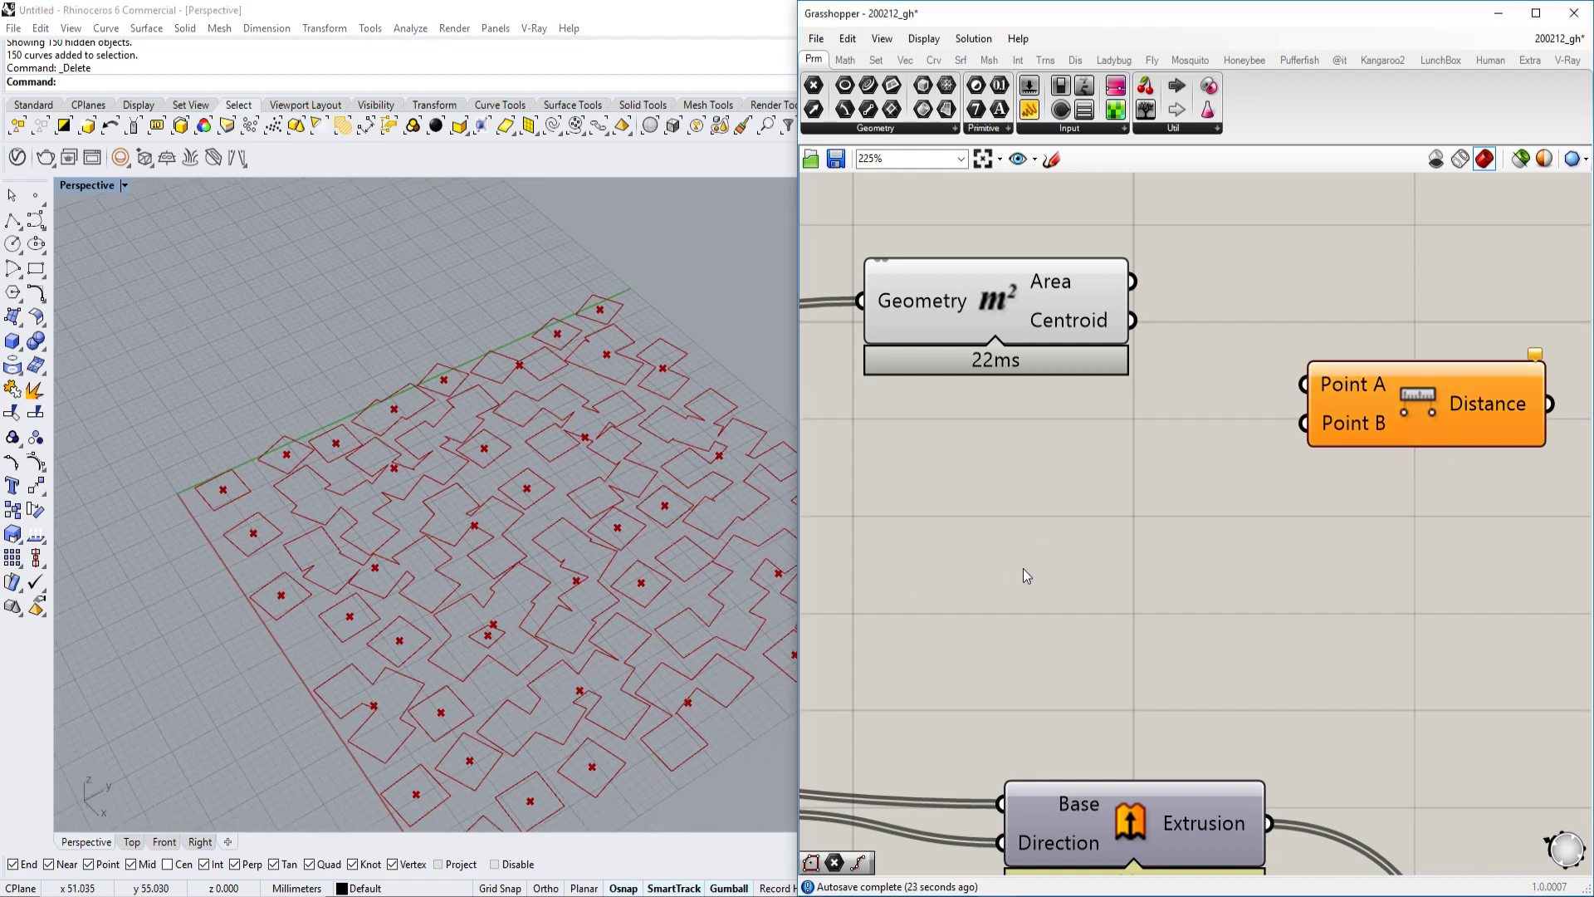
{"action": "double_click", "coordinate": [1023, 569]}
{"action": "type", "text": "point"}
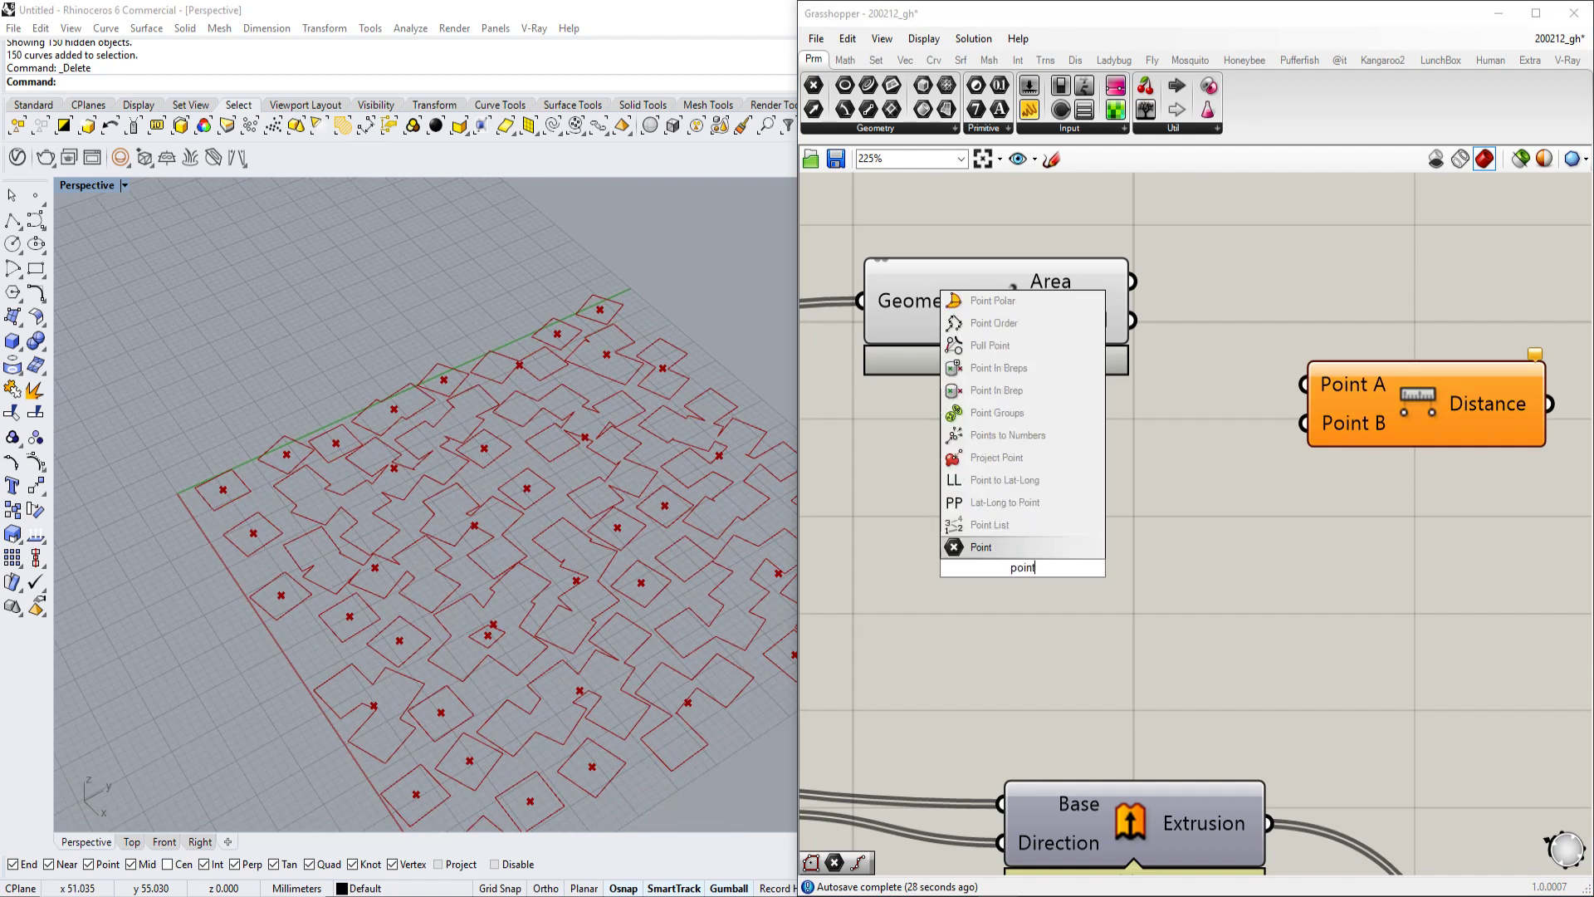
{"action": "left_click", "coordinate": [1024, 547]}
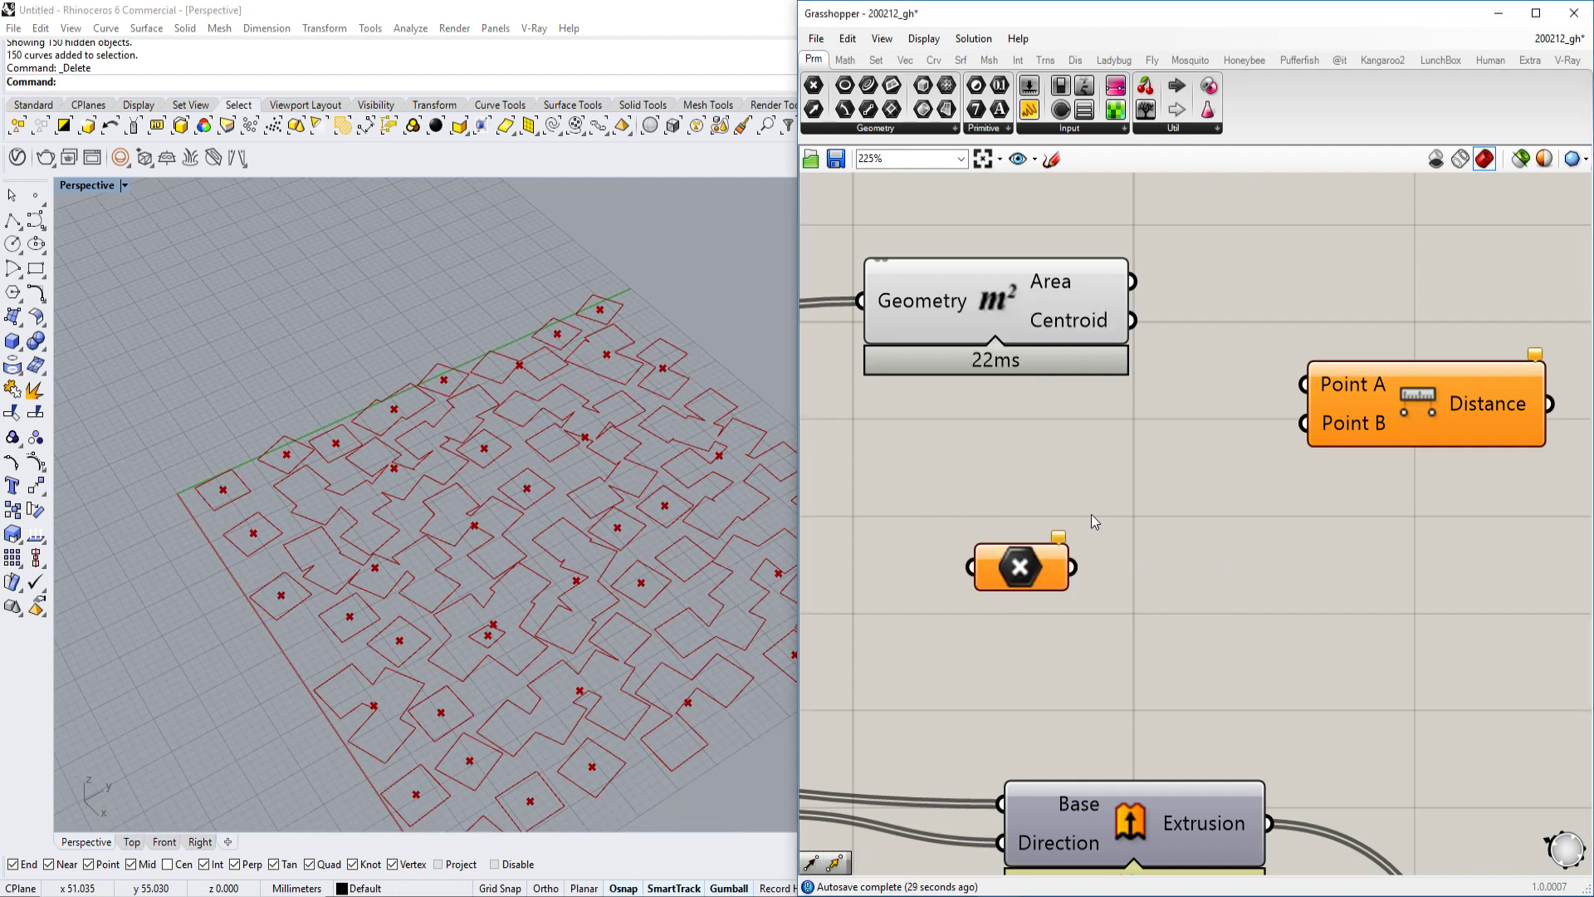
- Set one point for the Point parameter, placed among the square outlines in the Rhino perspective view
{"action": "right_click", "coordinate": [1025, 572]}
{"action": "left_click", "coordinate": [1071, 776]}
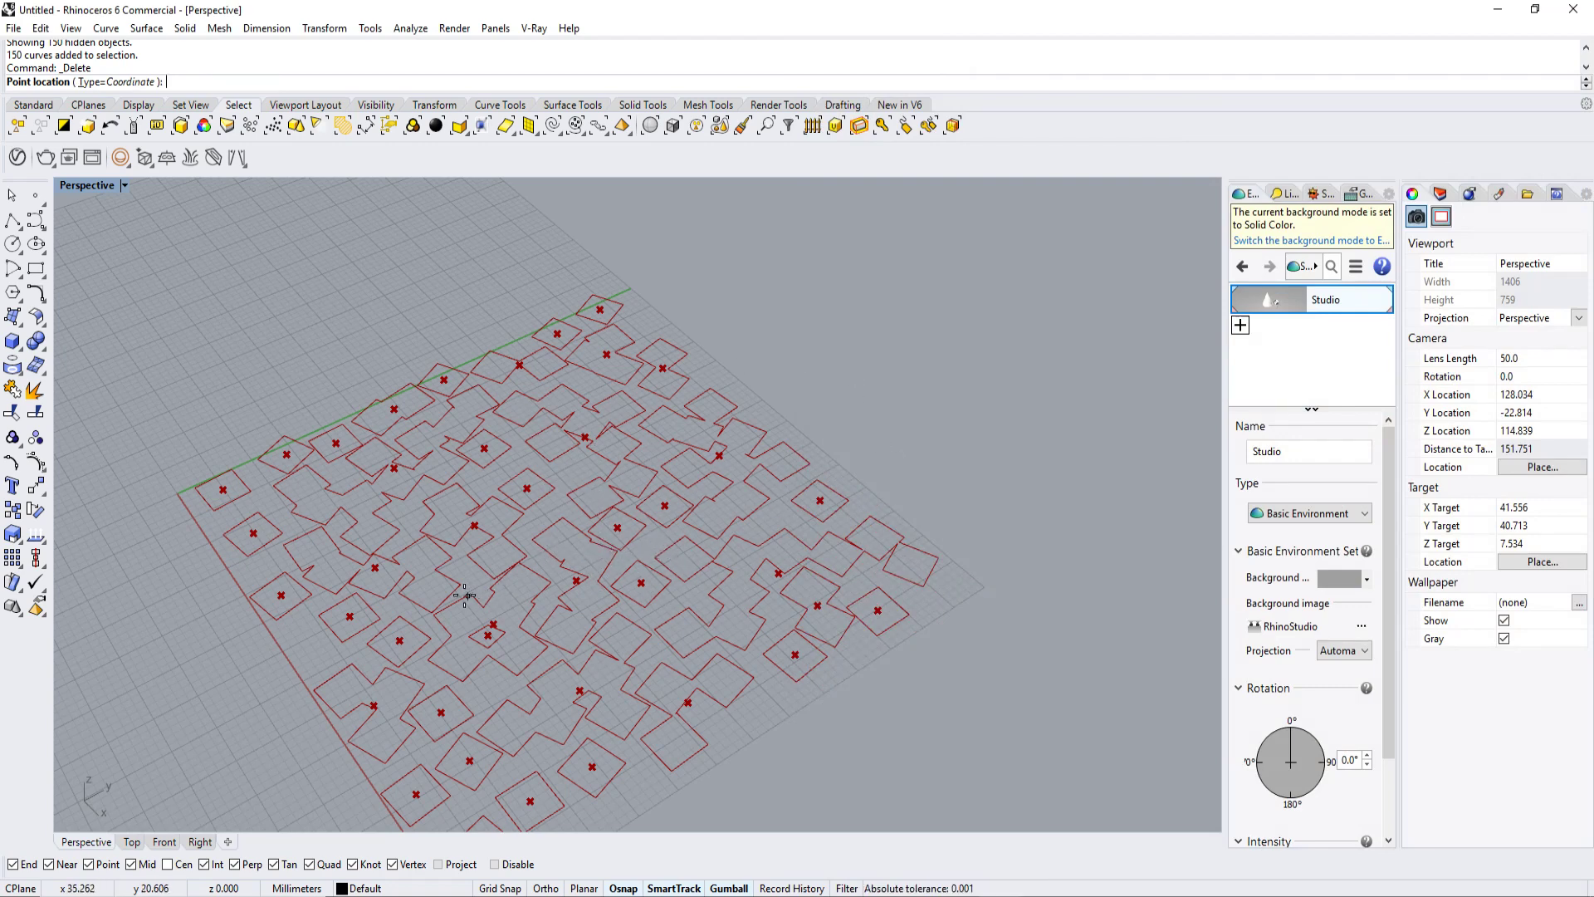
{"action": "left_click", "coordinate": [497, 568]}
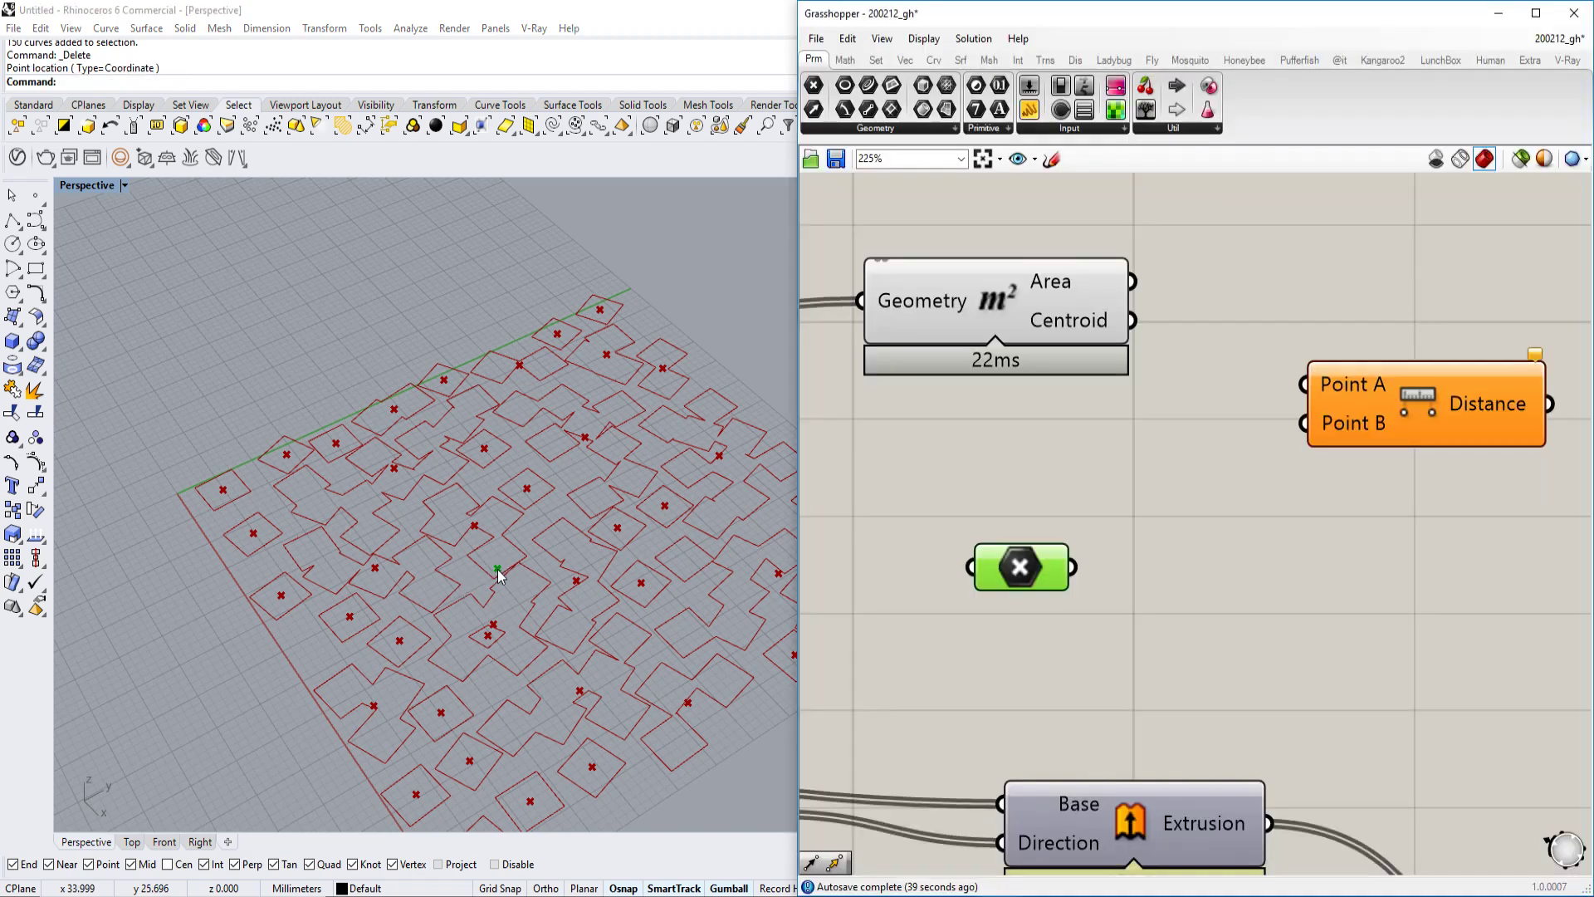
{"action": "left_click", "coordinate": [1137, 506]}
- Raise the Point parameter's reference point vertically above the plane of the squares
{"action": "right_click_drag", "start_coordinate": [490, 585], "coordinate": [467, 510]}
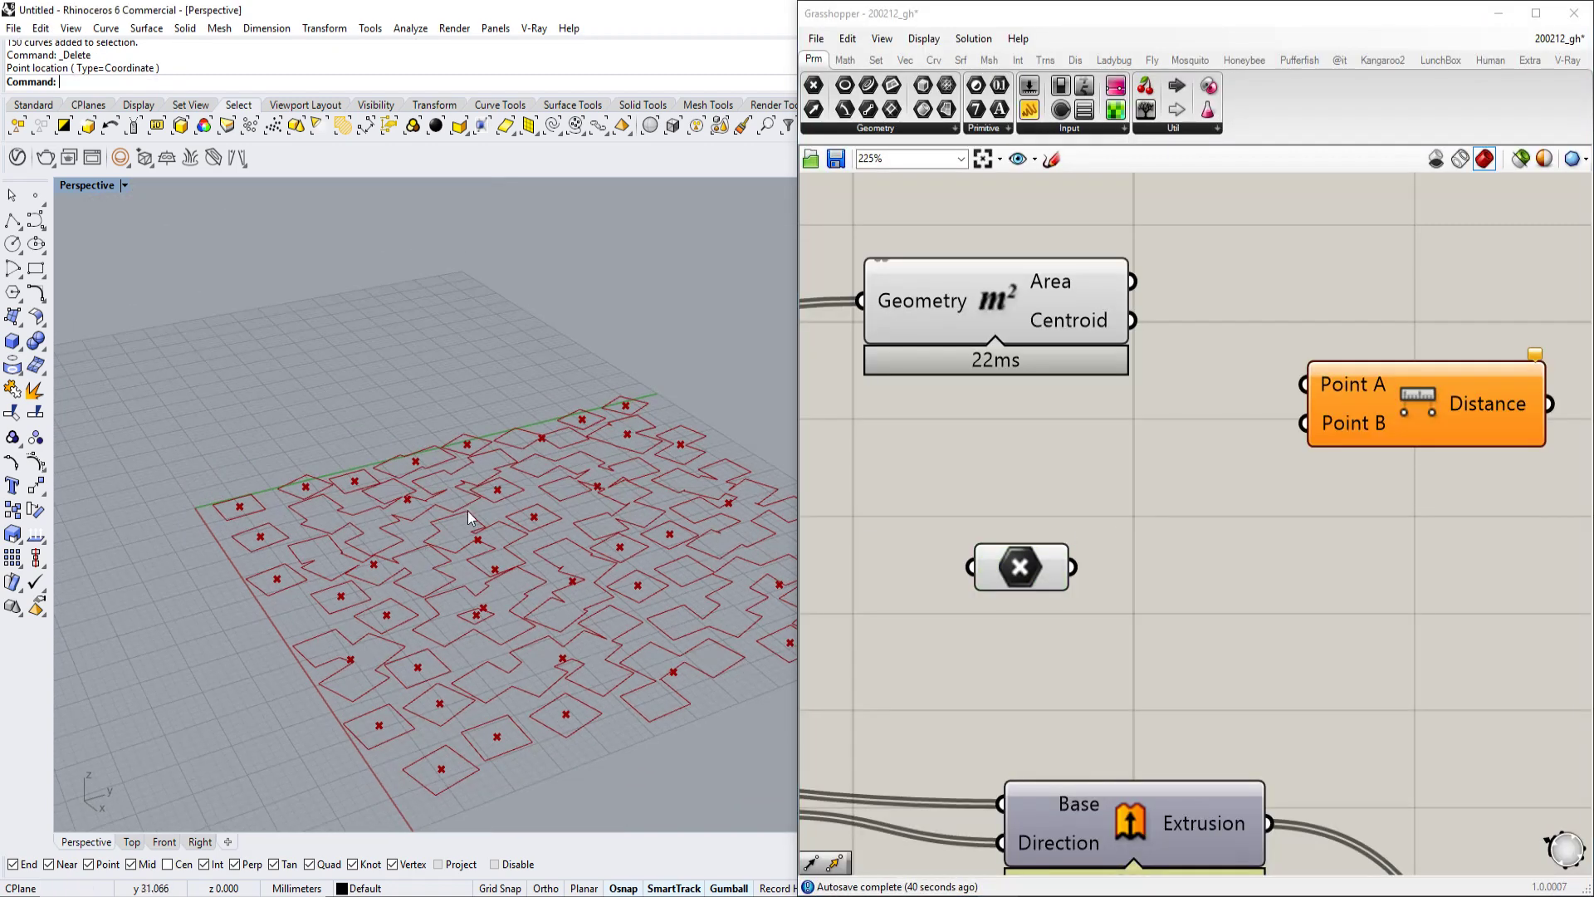
{"action": "left_click", "coordinate": [1038, 567]}
{"action": "right_click_drag", "start_coordinate": [656, 552], "coordinate": [595, 541]}
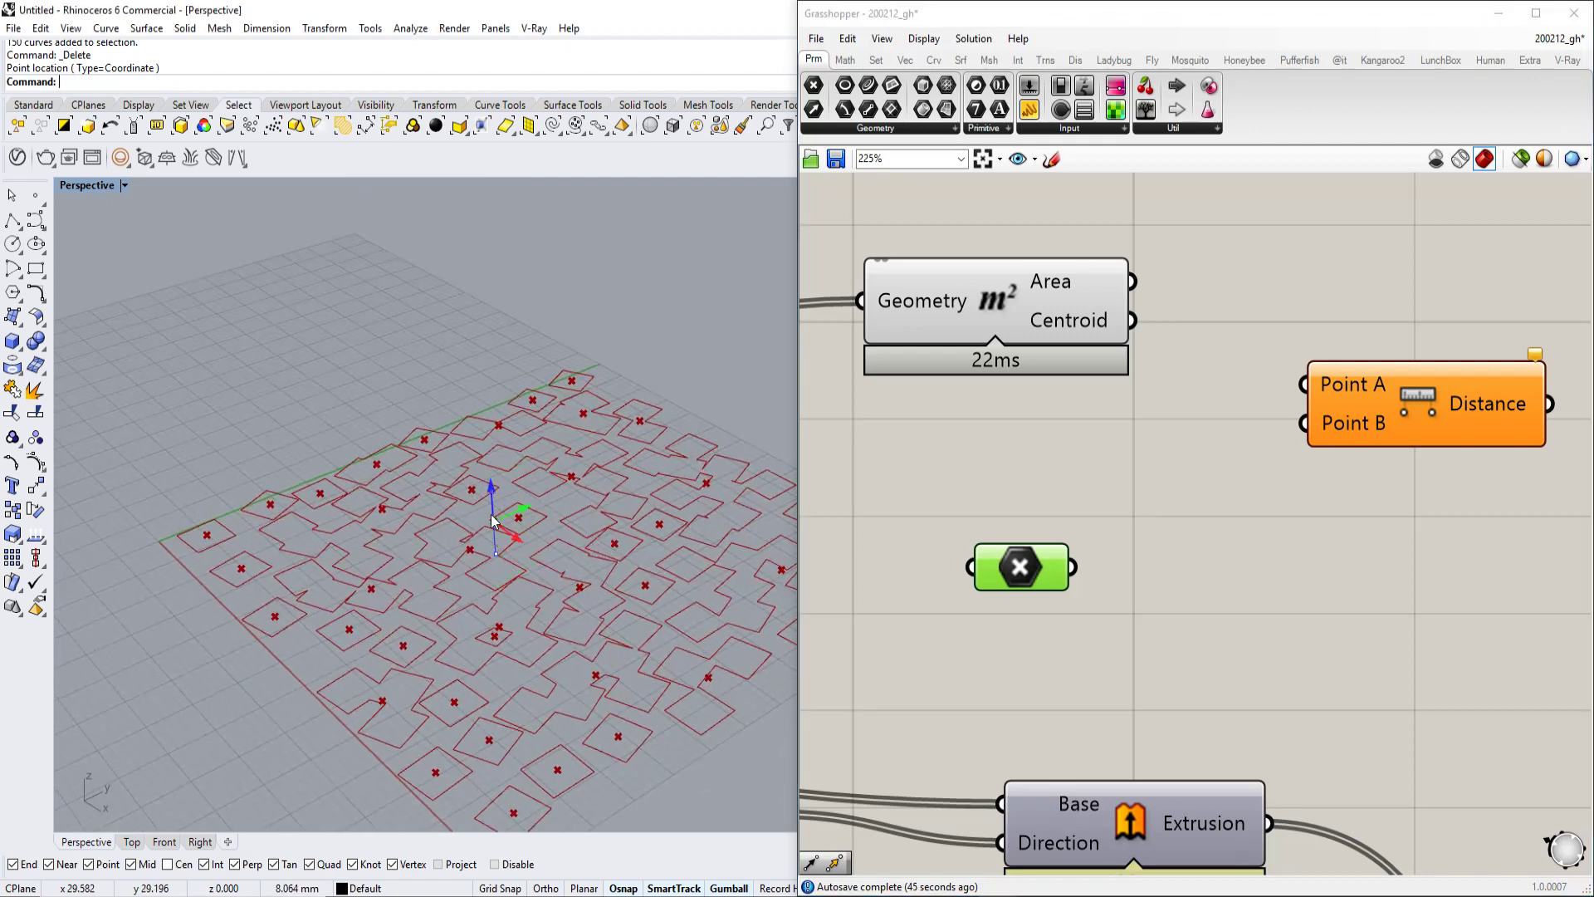
{"action": "right_click_drag", "start_coordinate": [477, 477], "coordinate": [561, 442]}
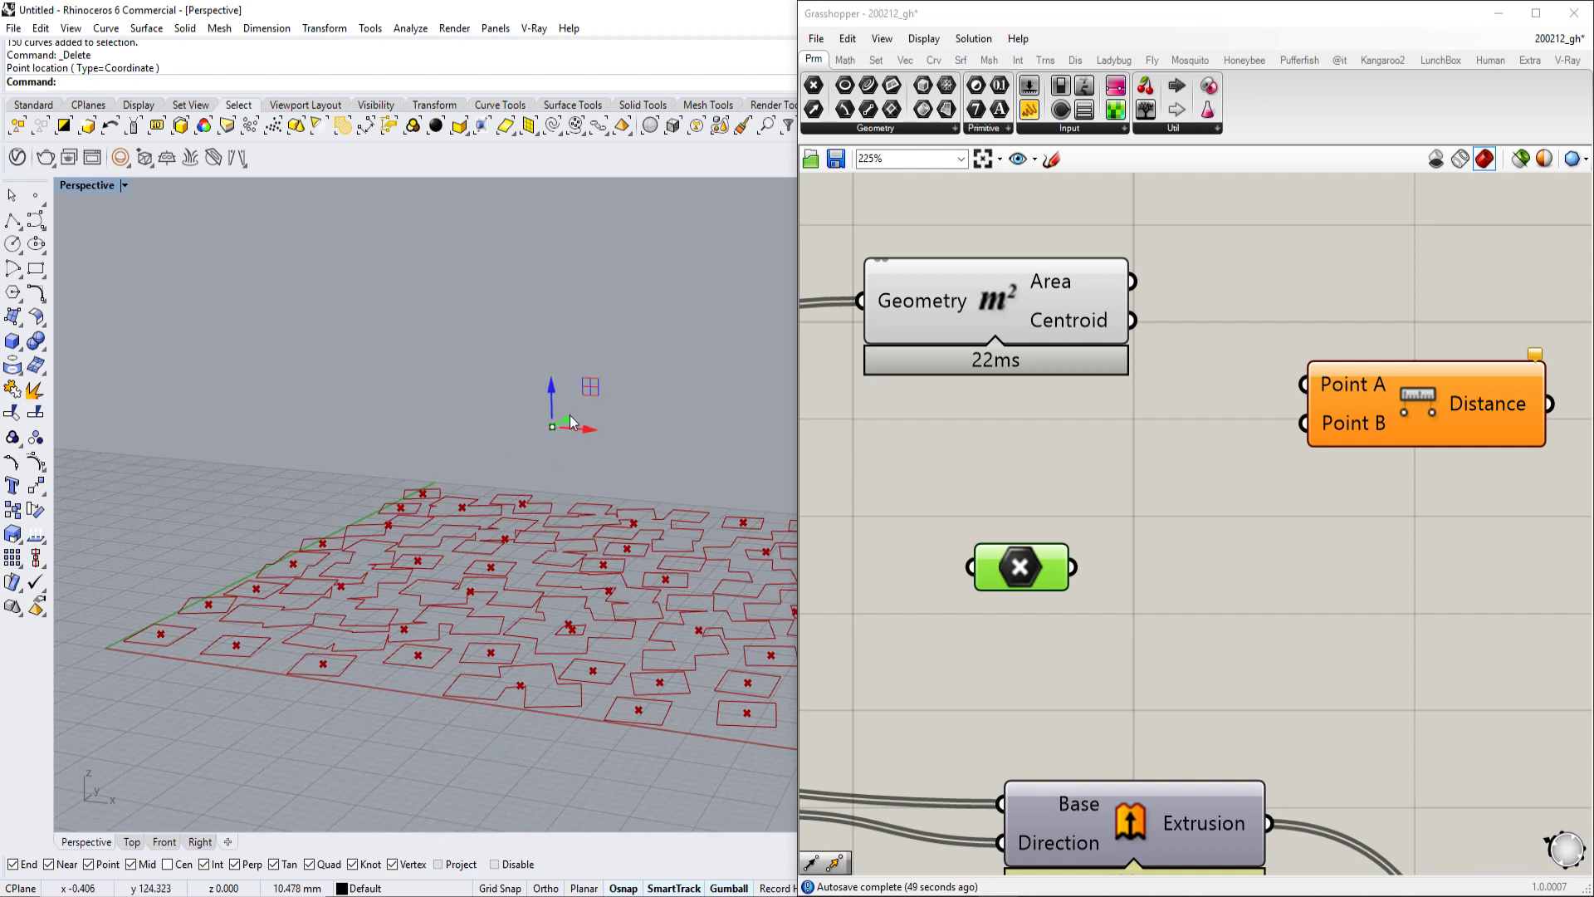
{"action": "right_click_drag", "start_coordinate": [542, 438], "coordinate": [599, 565]}
- Connect the Area's Centroid output to Point A and the Point parameter to Point B of the Distance component
{"action": "left_click", "coordinate": [1119, 522]}
{"action": "right_click_drag", "start_coordinate": [1119, 518], "coordinate": [1049, 518]}
{"action": "left_click", "coordinate": [612, 570]}
{"action": "scroll", "coordinate": [453, 559], "scroll_direction": "up", "scroll_amount": 3}
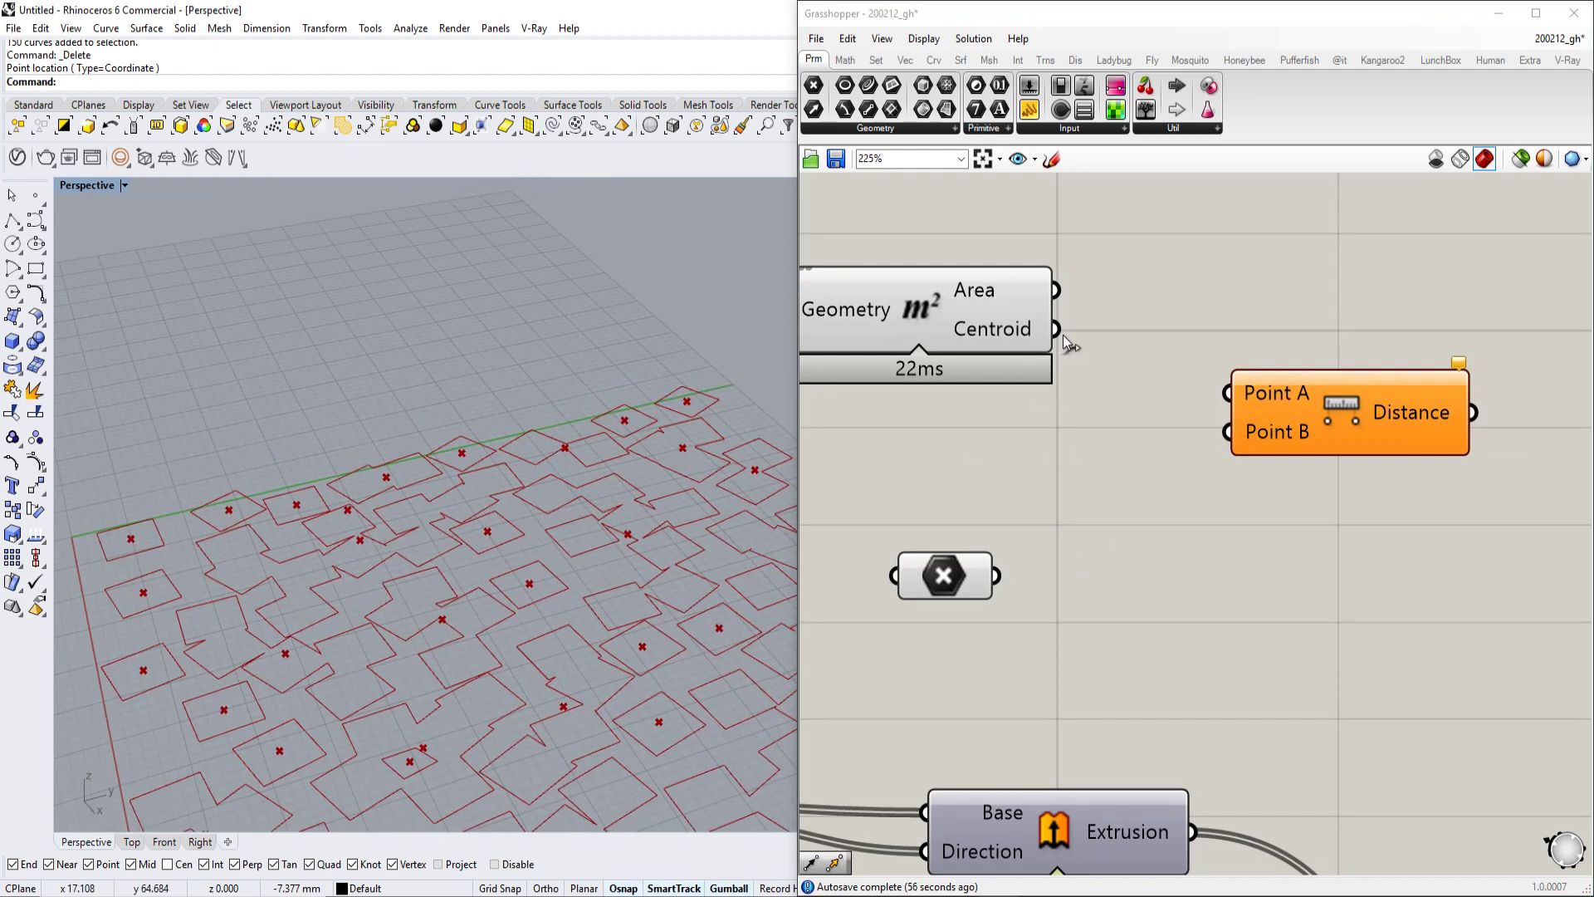
{"action": "left_click_drag", "start_coordinate": [1064, 336], "coordinate": [997, 576]}
{"action": "scroll", "coordinate": [1080, 531], "scroll_direction": "down", "scroll_amount": 1}
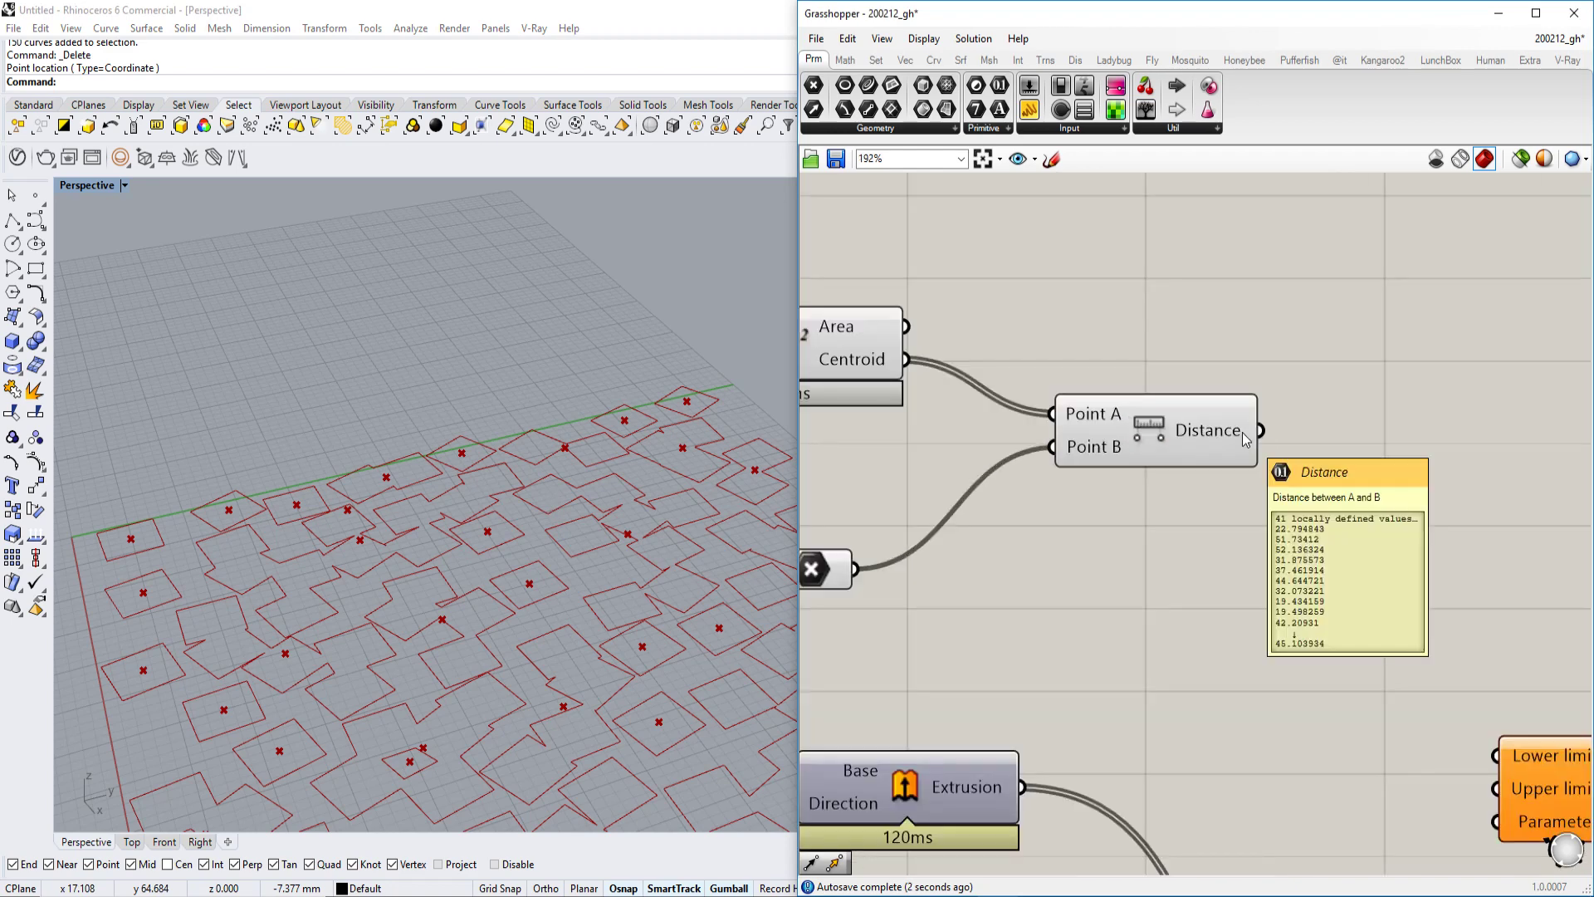
- Move the Gradient component up beside the Distance component and shift Distance slightly lower, leaving a gap between them
{"action": "right_click_drag", "start_coordinate": [1483, 510], "coordinate": [1094, 445]}
{"action": "left_click_drag", "start_coordinate": [1181, 729], "coordinate": [1200, 407]}
{"action": "right_click_drag", "start_coordinate": [1083, 402], "coordinate": [1284, 415]}
{"action": "mouse_move", "coordinate": [1052, 386]}
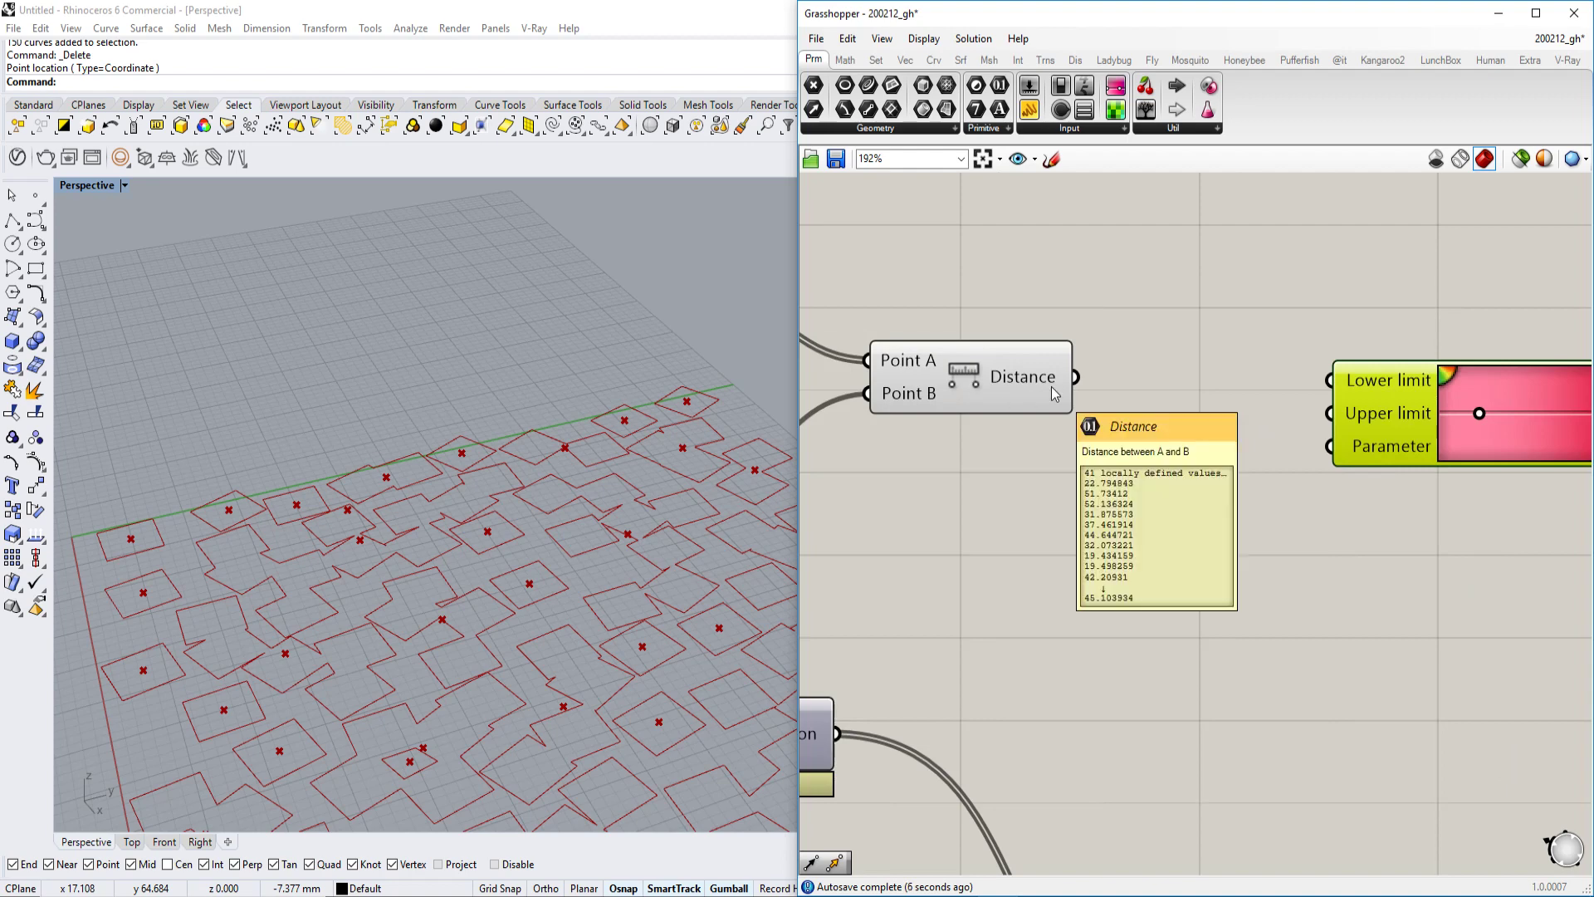
{"action": "left_click_drag", "start_coordinate": [1051, 386], "coordinate": [1002, 487]}
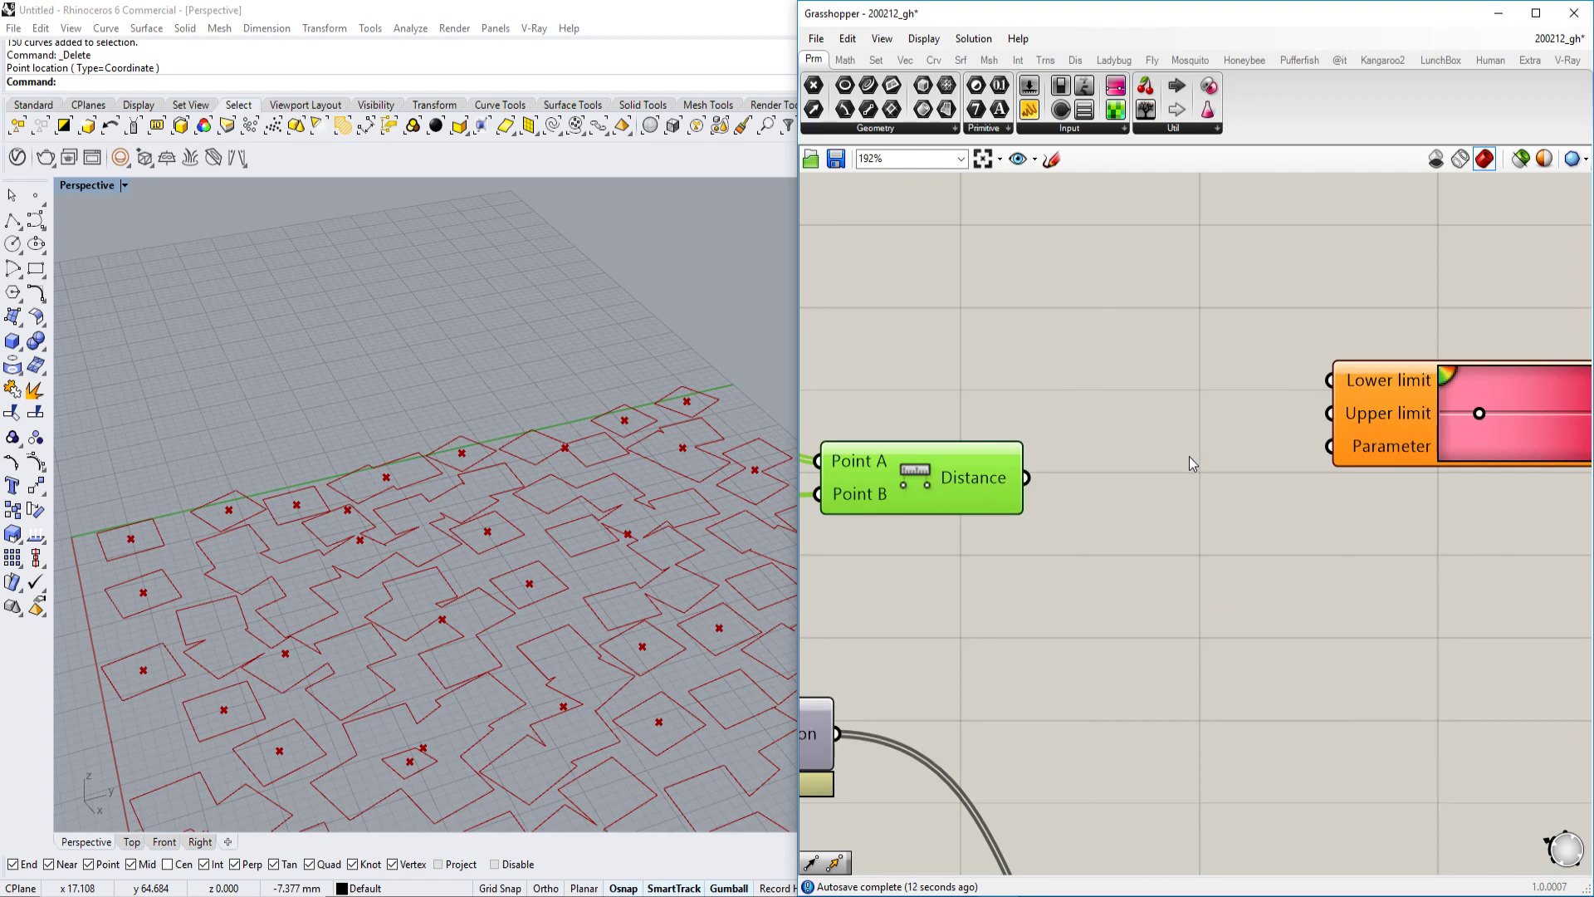
- Read the Distance output's values and look over the options of that output and the Gradient's Parameter input
{"action": "scroll", "coordinate": [1015, 455], "scroll_direction": "down", "scroll_amount": 3}
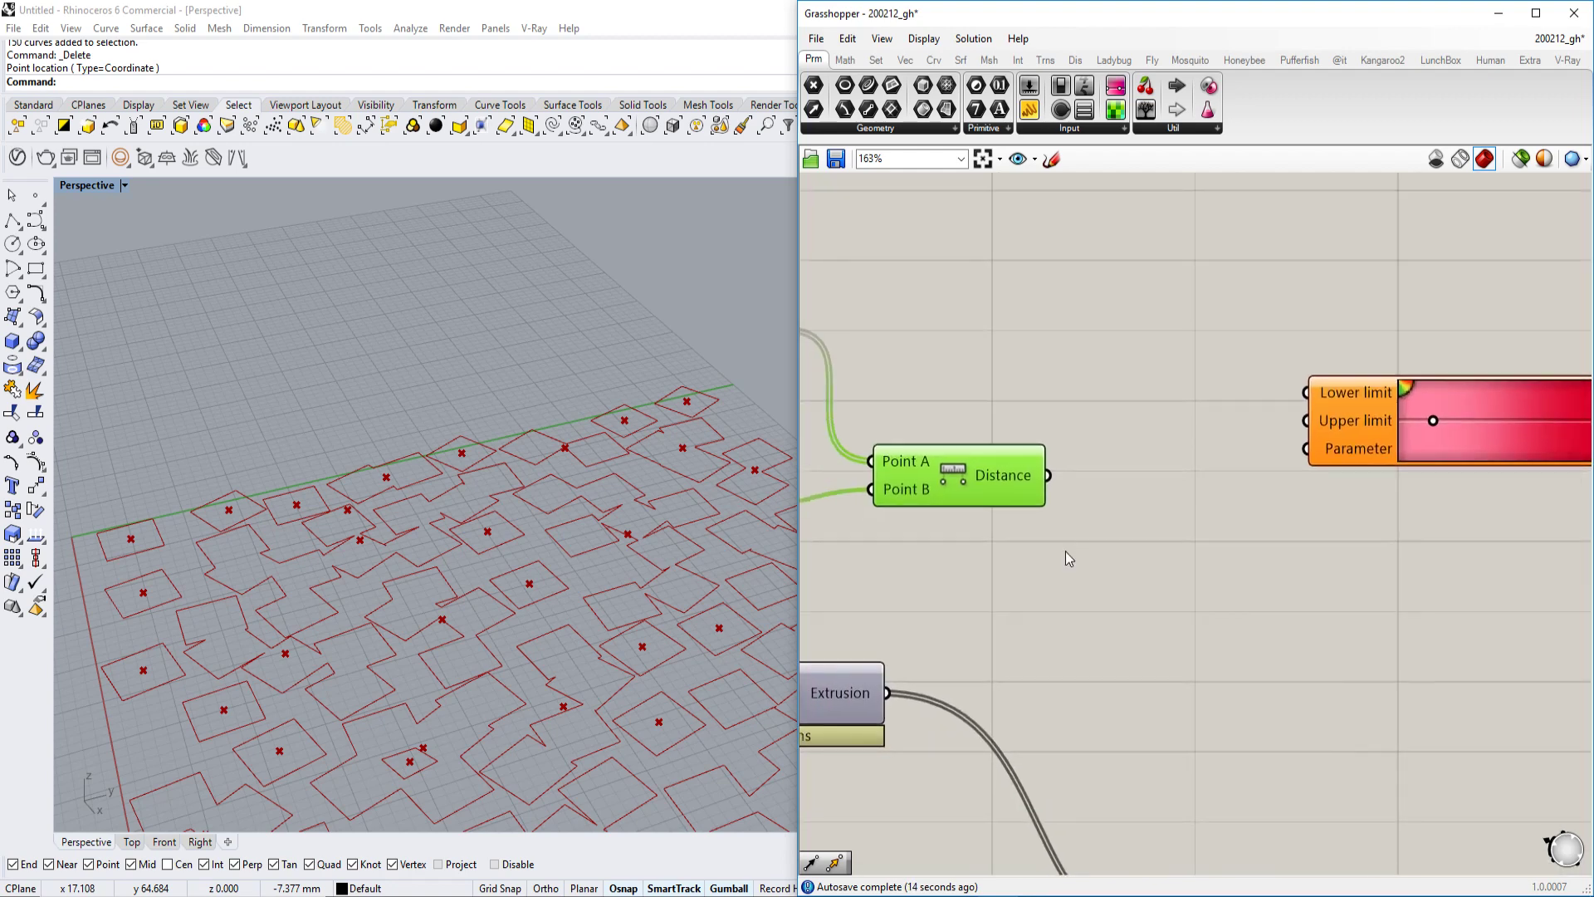
{"action": "scroll", "coordinate": [1018, 490], "scroll_direction": "up", "scroll_amount": 3}
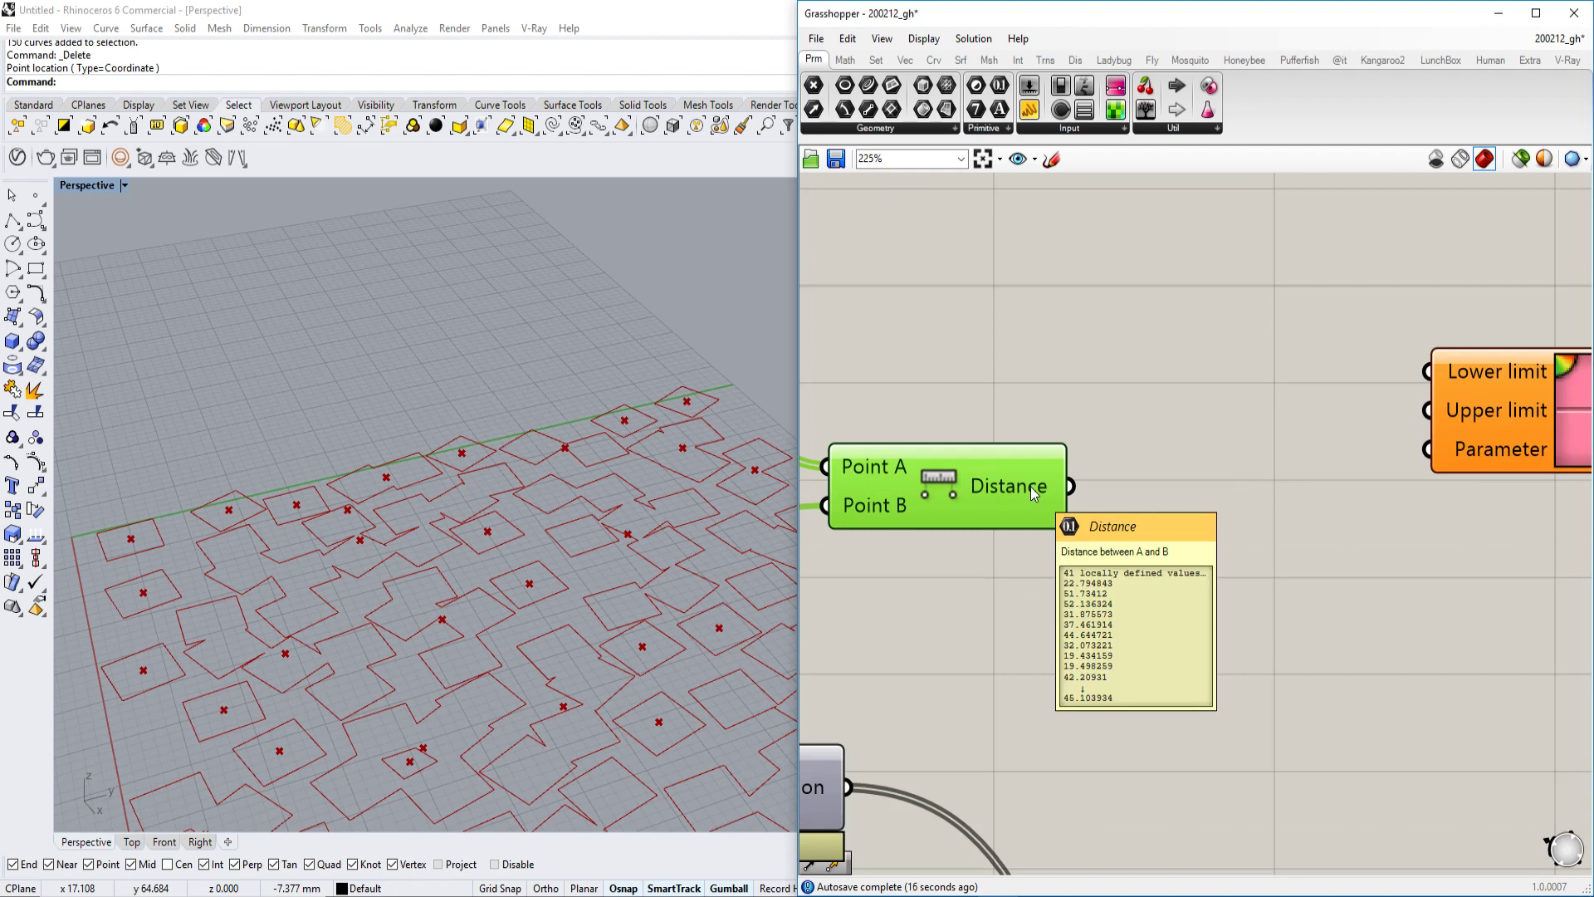
{"action": "scroll", "coordinate": [1030, 486], "scroll_direction": "down", "scroll_amount": 3}
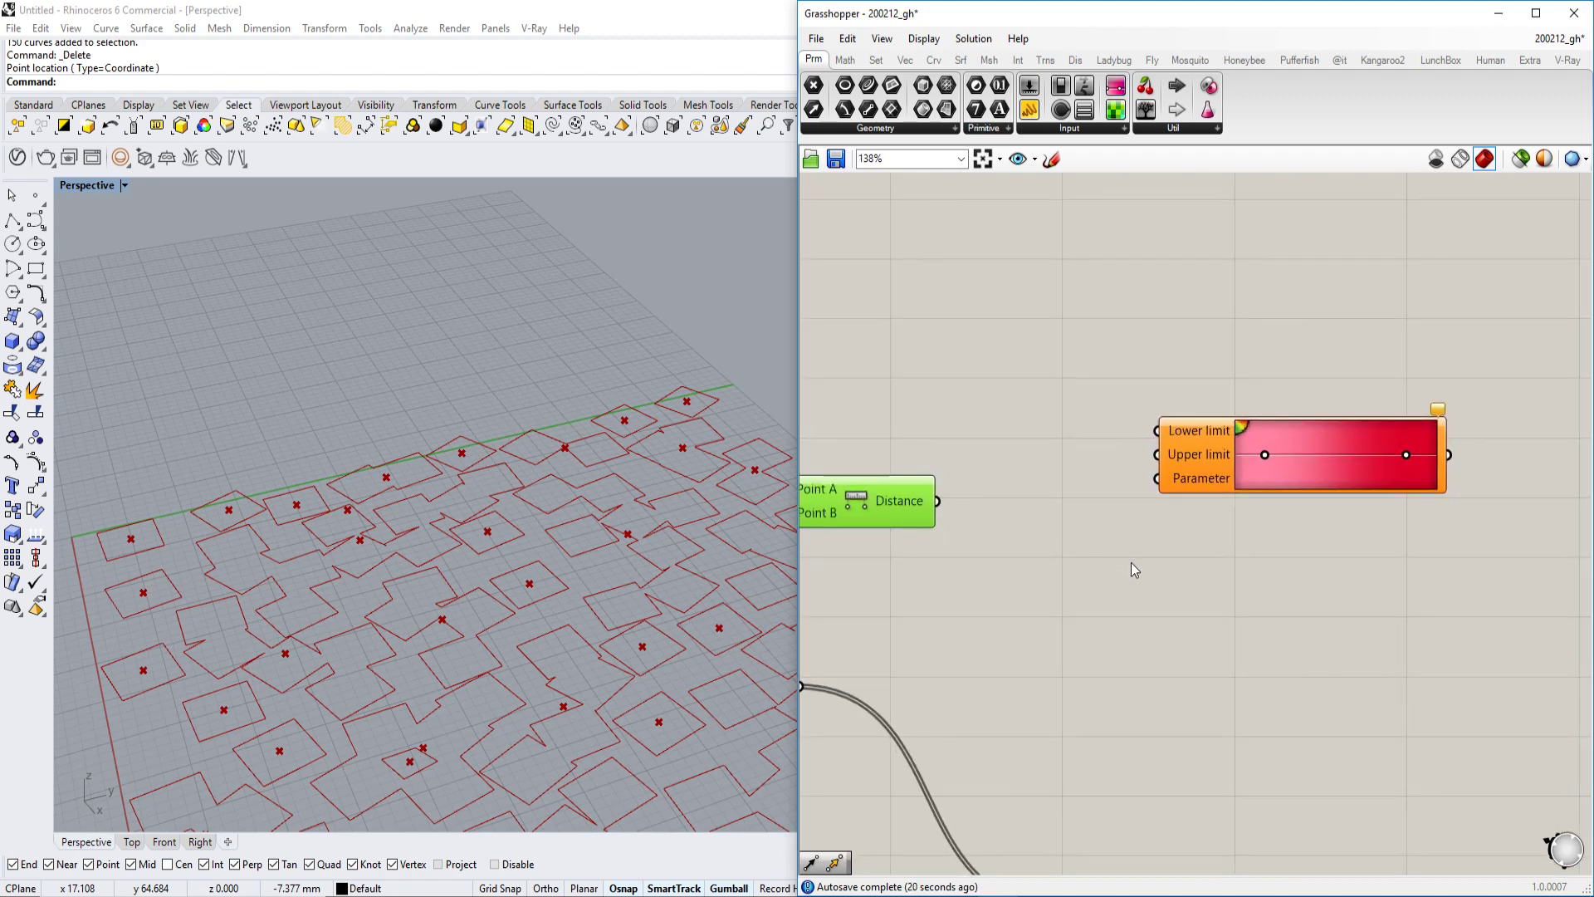
{"action": "scroll", "coordinate": [1131, 561], "scroll_direction": "up", "scroll_amount": 4}
{"action": "right_click_drag", "start_coordinate": [899, 498], "coordinate": [1298, 502]}
{"action": "right_click", "coordinate": [1123, 453]}
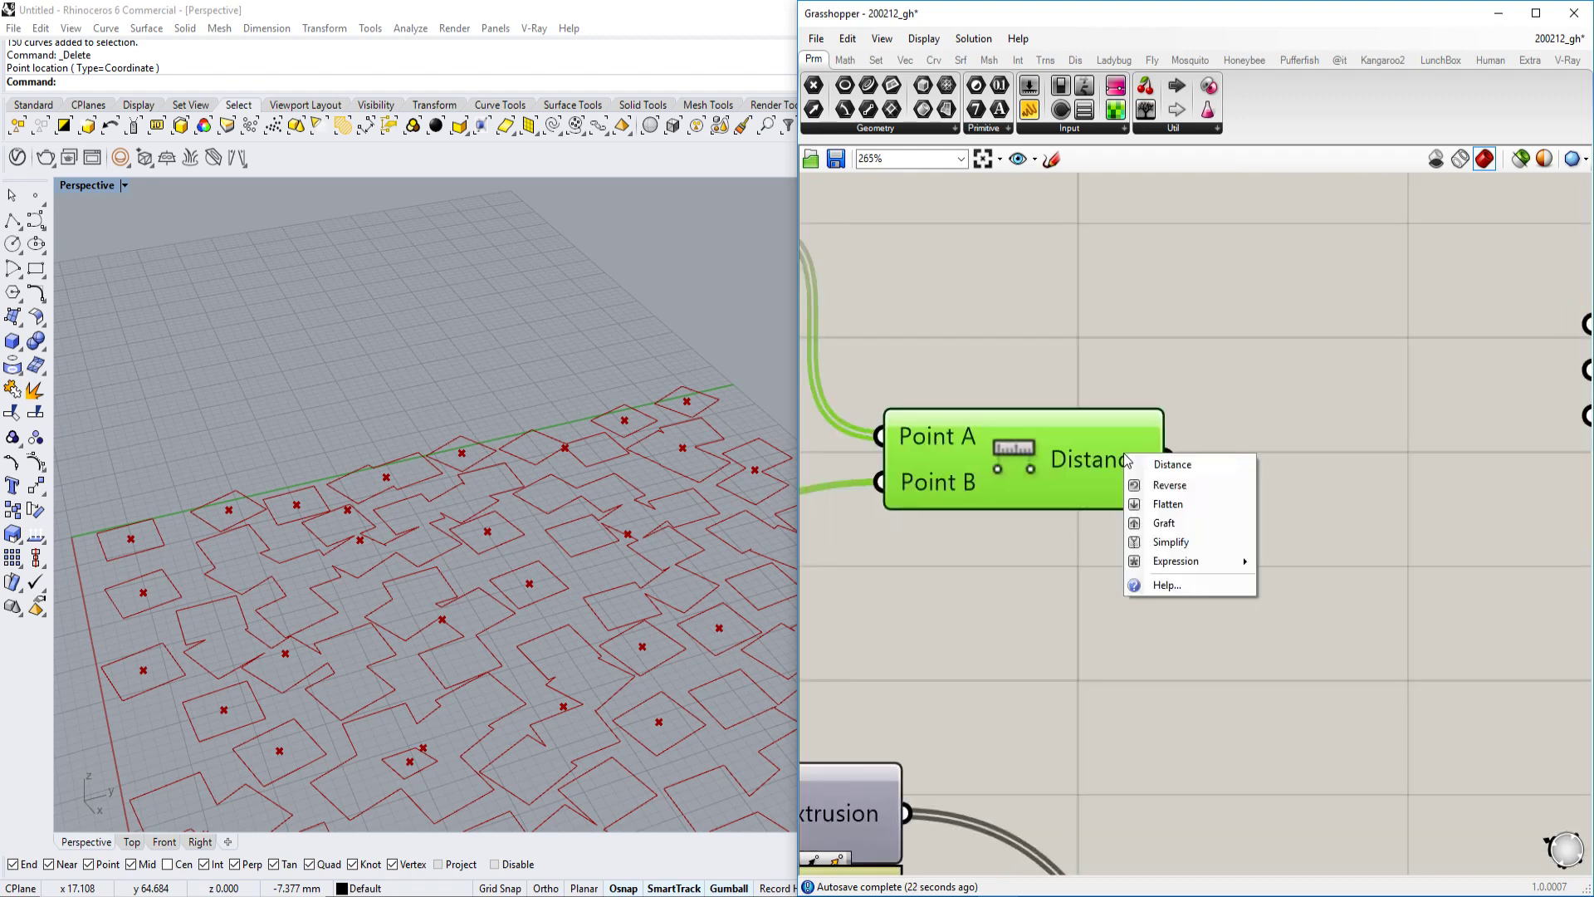
{"action": "left_click", "coordinate": [1201, 522]}
{"action": "right_click_drag", "start_coordinate": [1442, 291], "coordinate": [1194, 351]}
{"action": "right_click", "coordinate": [1357, 493]}
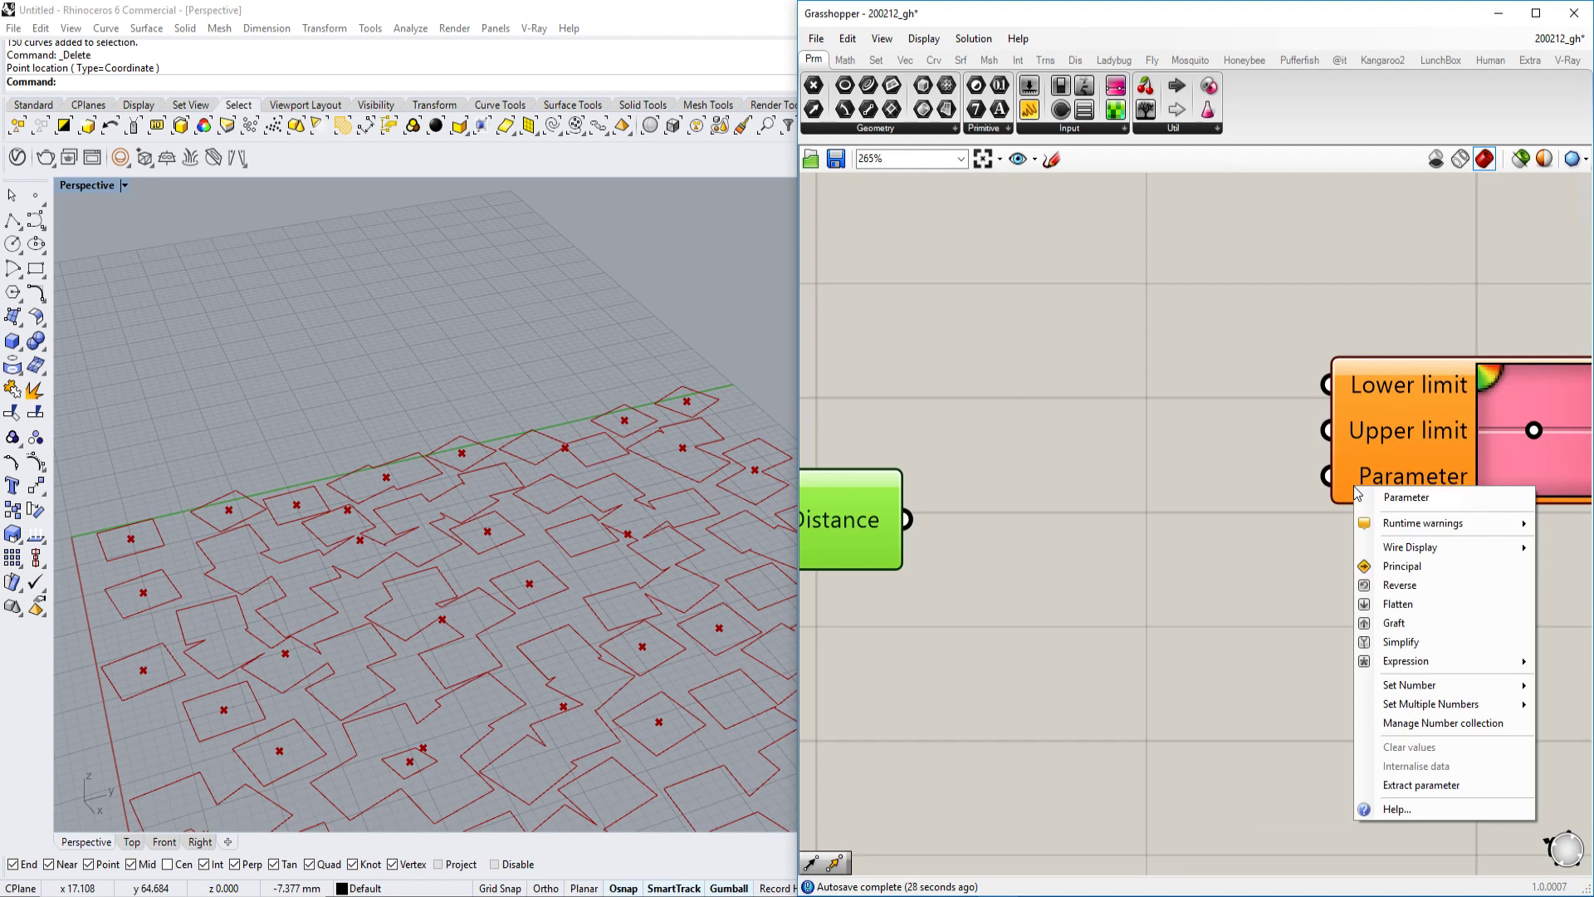
{"action": "double_click", "coordinate": [1196, 615]}
{"action": "type", "text": "r"}
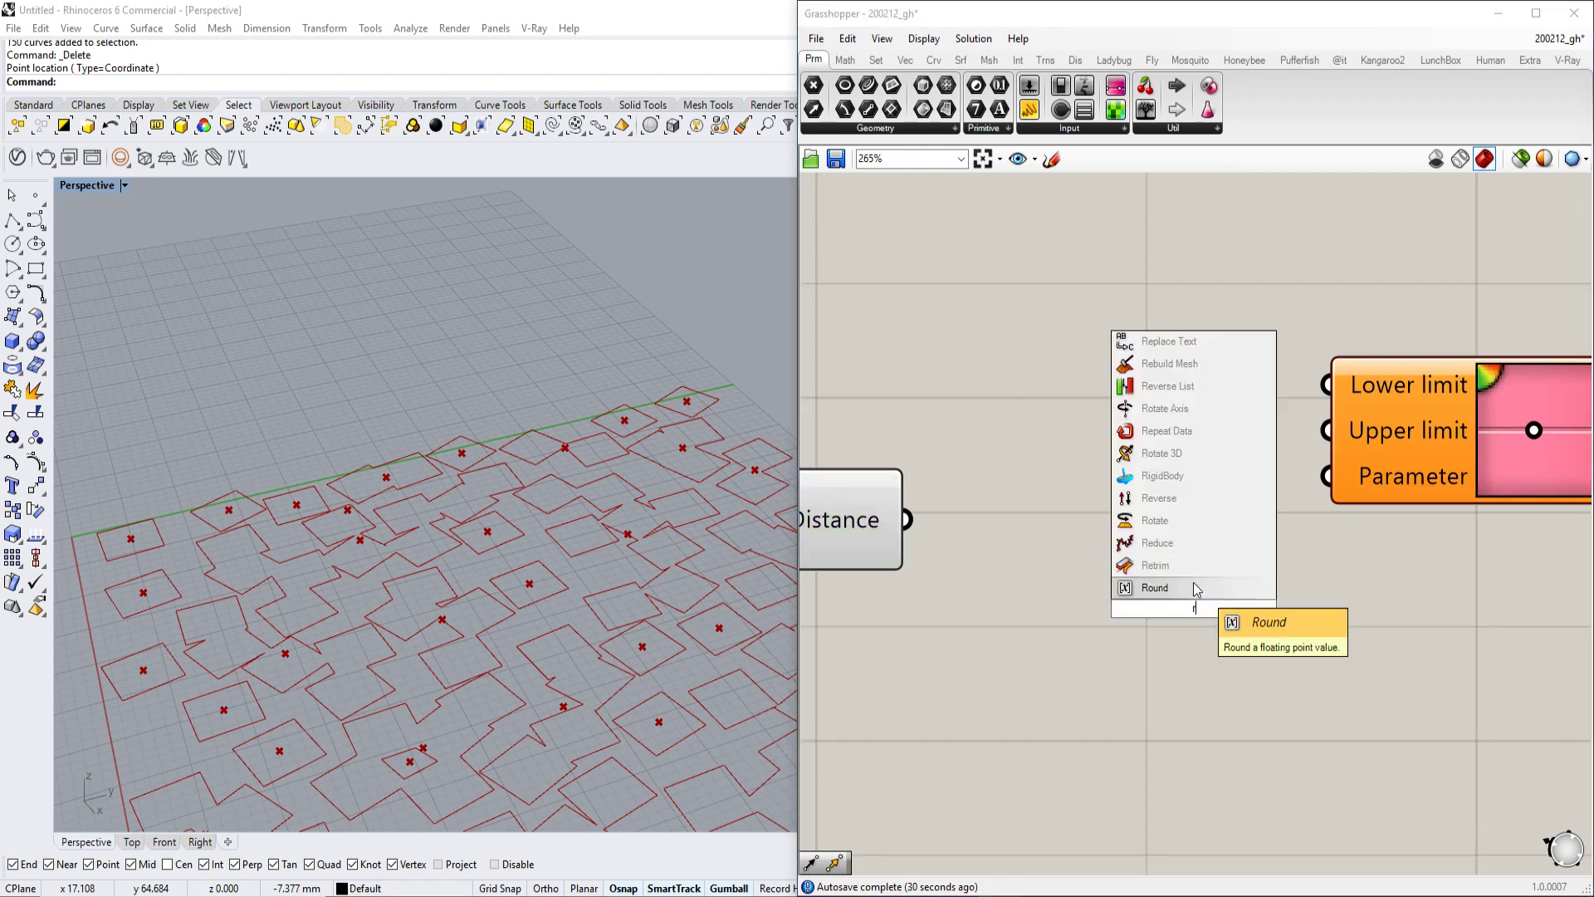
{"action": "type", "text": "epara"}
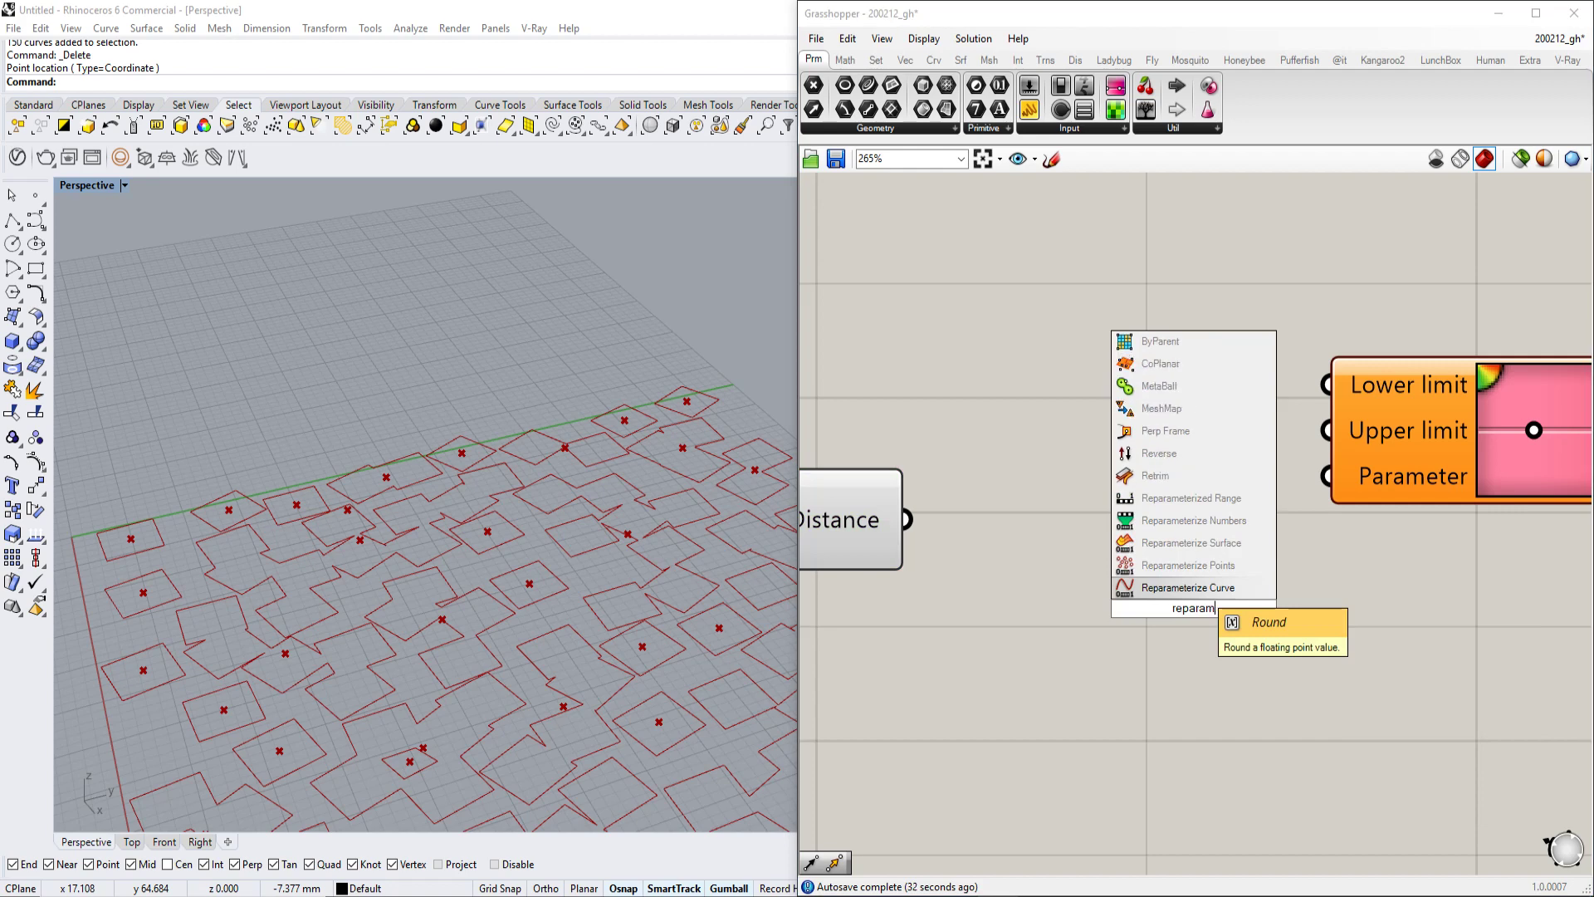
{"action": "key", "text": "Escape"}
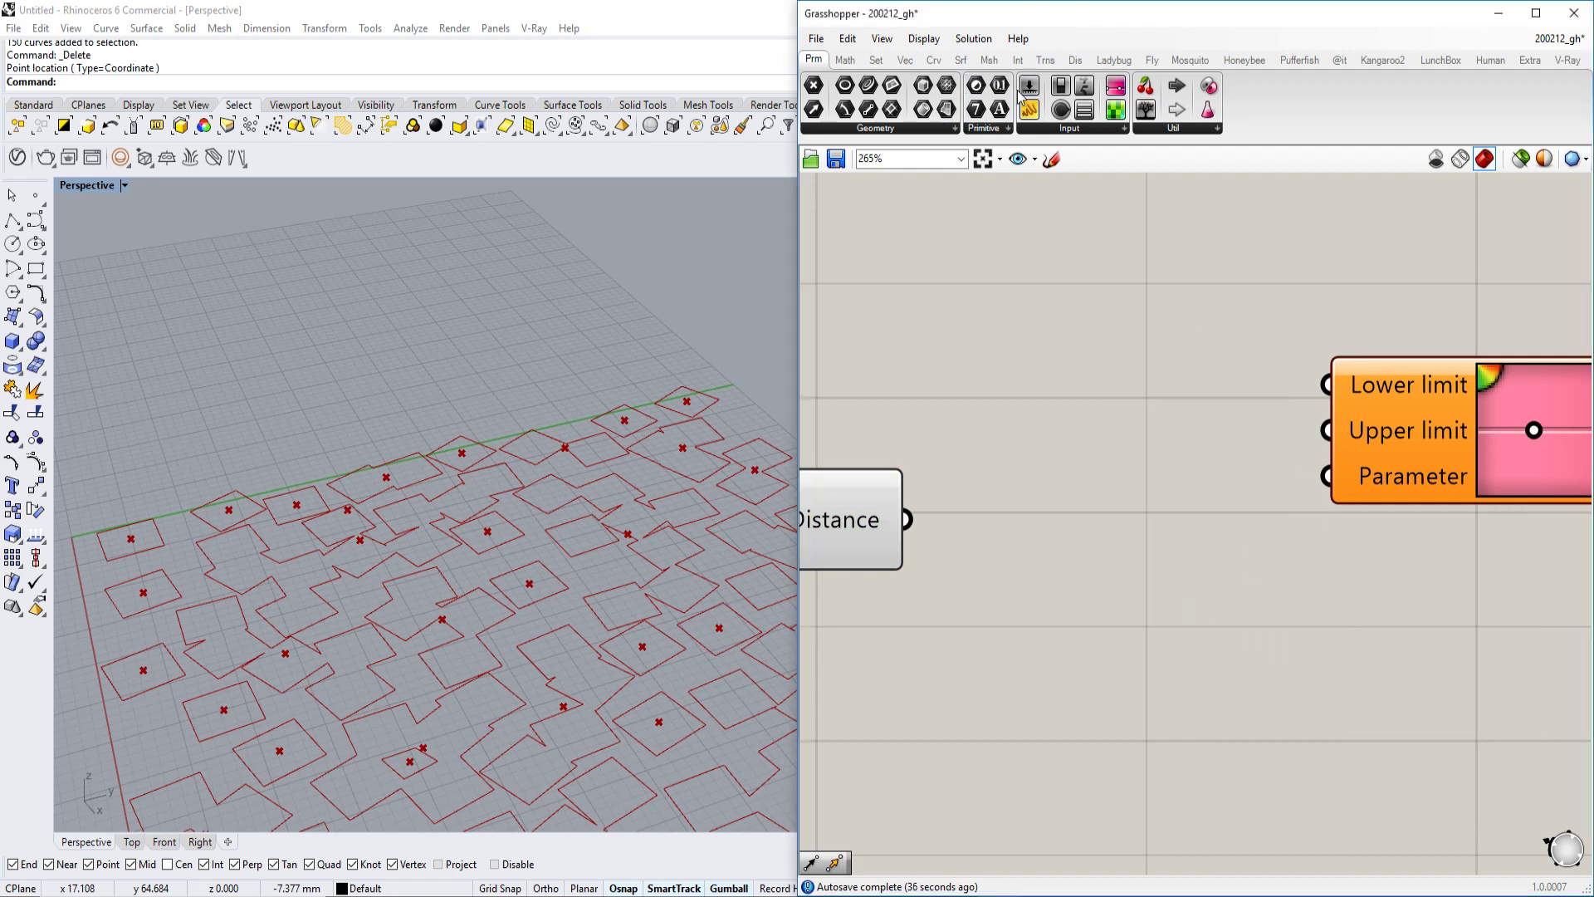
{"action": "left_click", "coordinate": [1004, 129]}
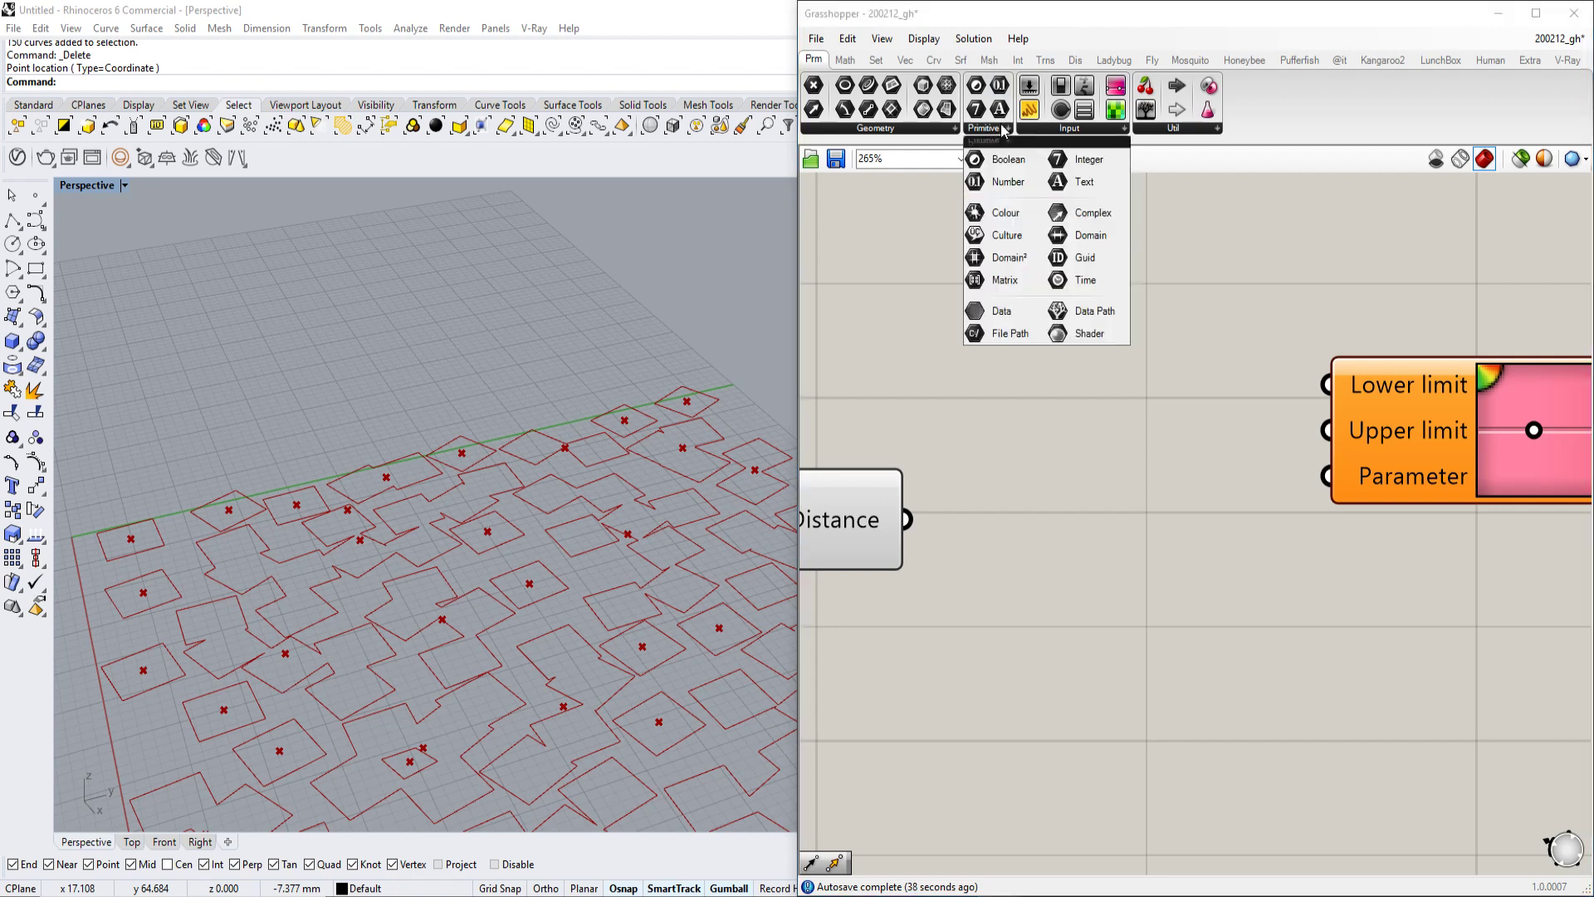
- Connect the Distance component's output to the Gradient's Parameter input
{"action": "scroll", "coordinate": [1163, 582], "scroll_direction": "down", "scroll_amount": 2}
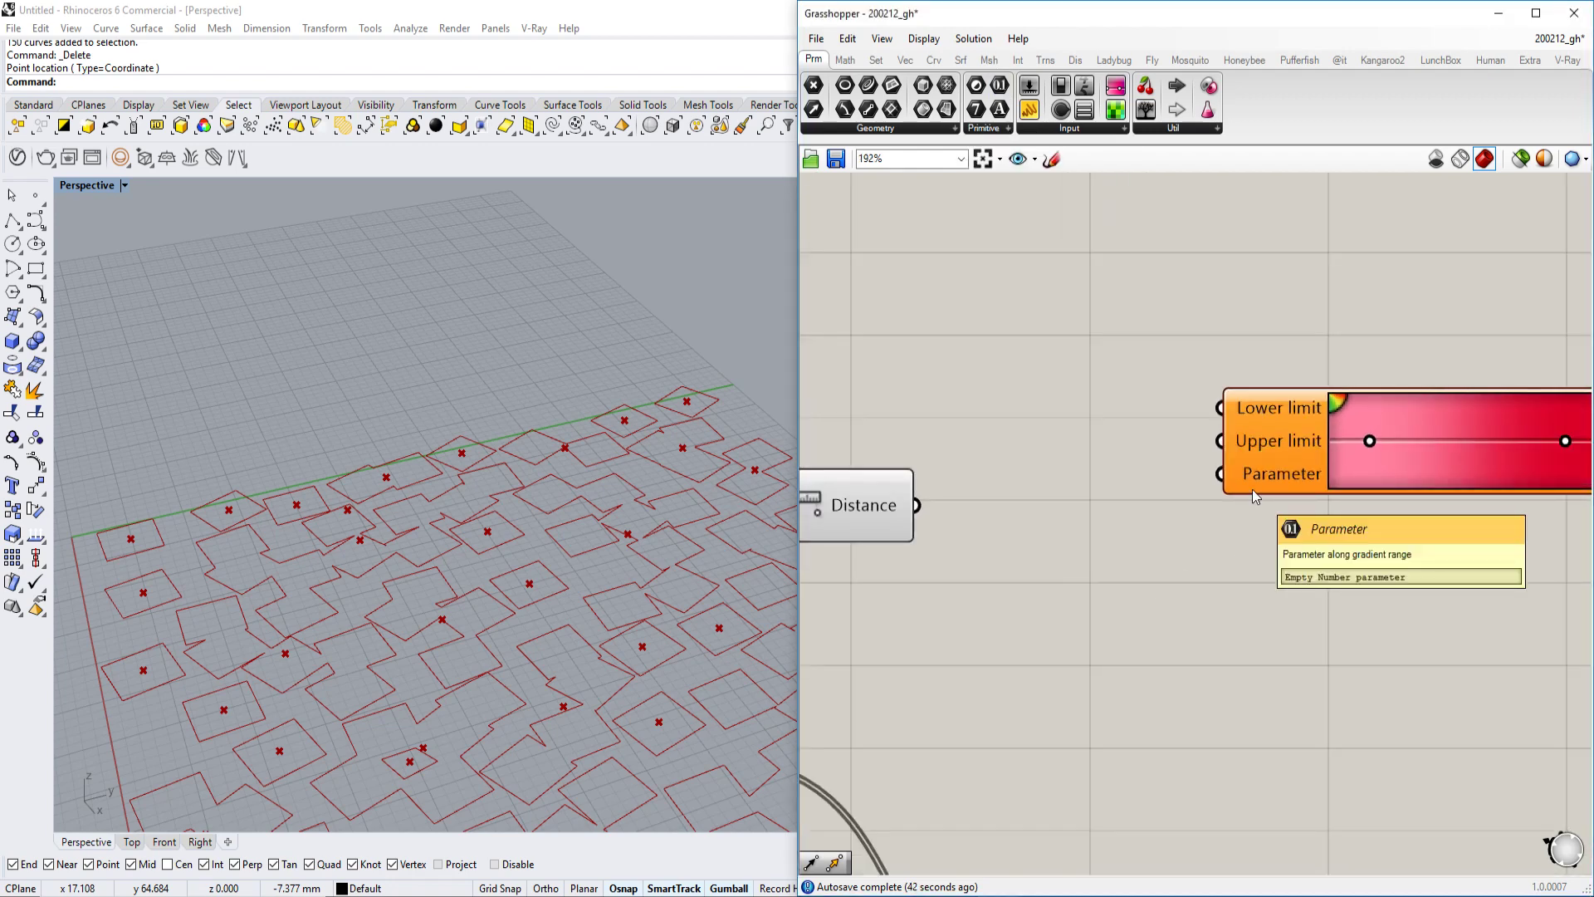
{"action": "mouse_move", "coordinate": [1253, 490]}
{"action": "right_mouse_down"}
{"action": "mouse_move", "coordinate": [1316, 486]}
{"action": "mouse_move", "coordinate": [1329, 465]}
{"action": "mouse_move", "coordinate": [1282, 492]}
{"action": "right_mouse_up"}
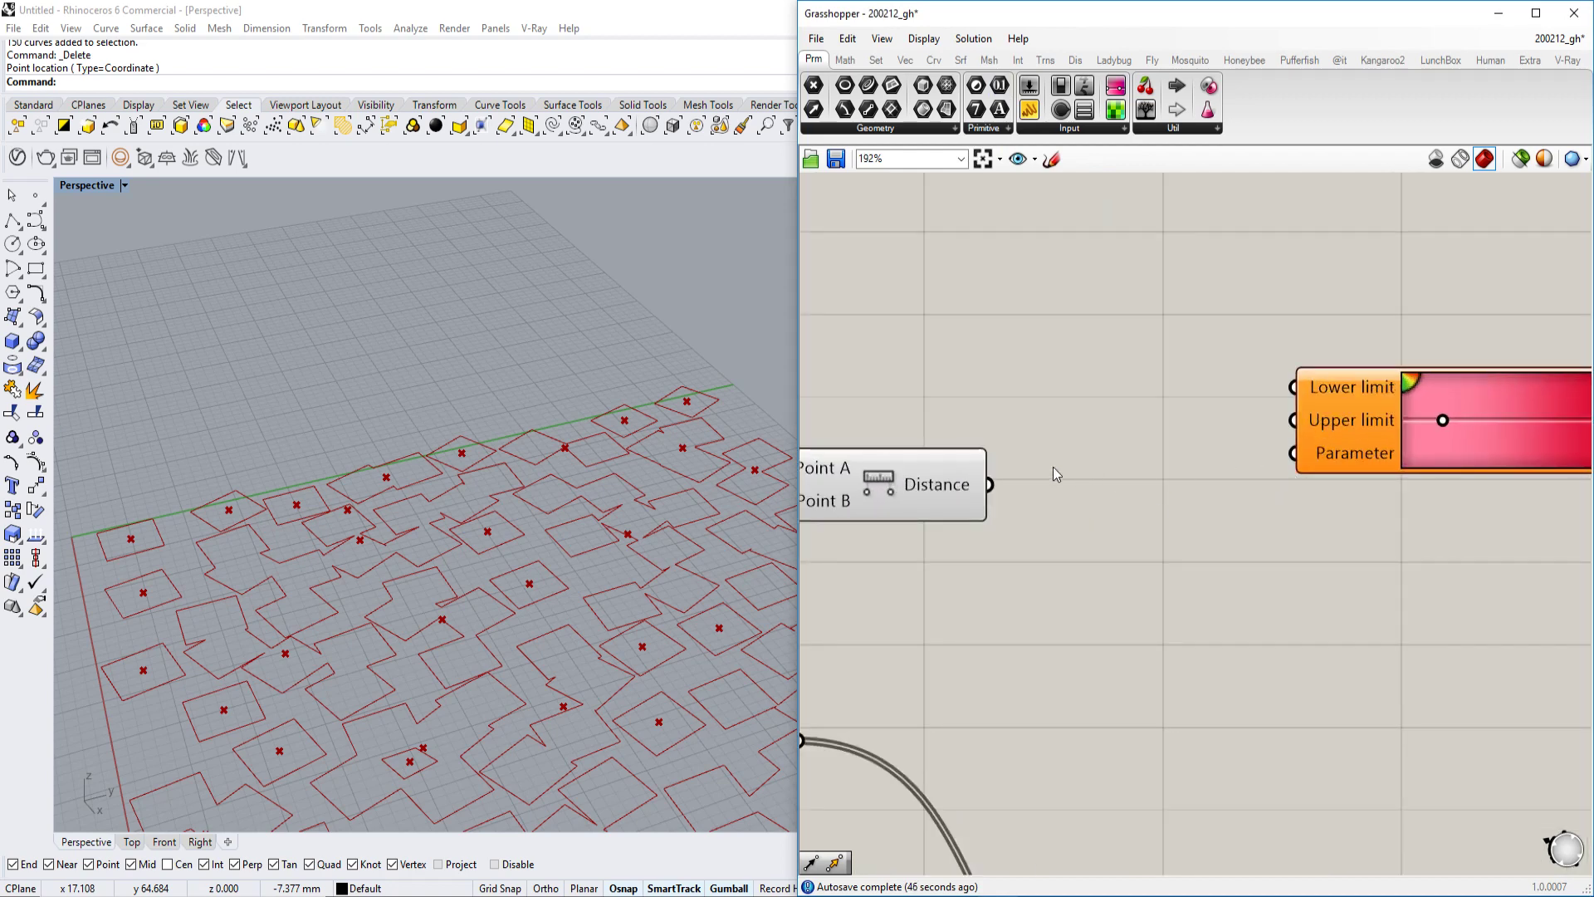
{"action": "left_click_drag", "start_coordinate": [991, 486], "coordinate": [1316, 445]}
{"action": "scroll", "coordinate": [1204, 459], "scroll_direction": "up", "scroll_amount": 1}
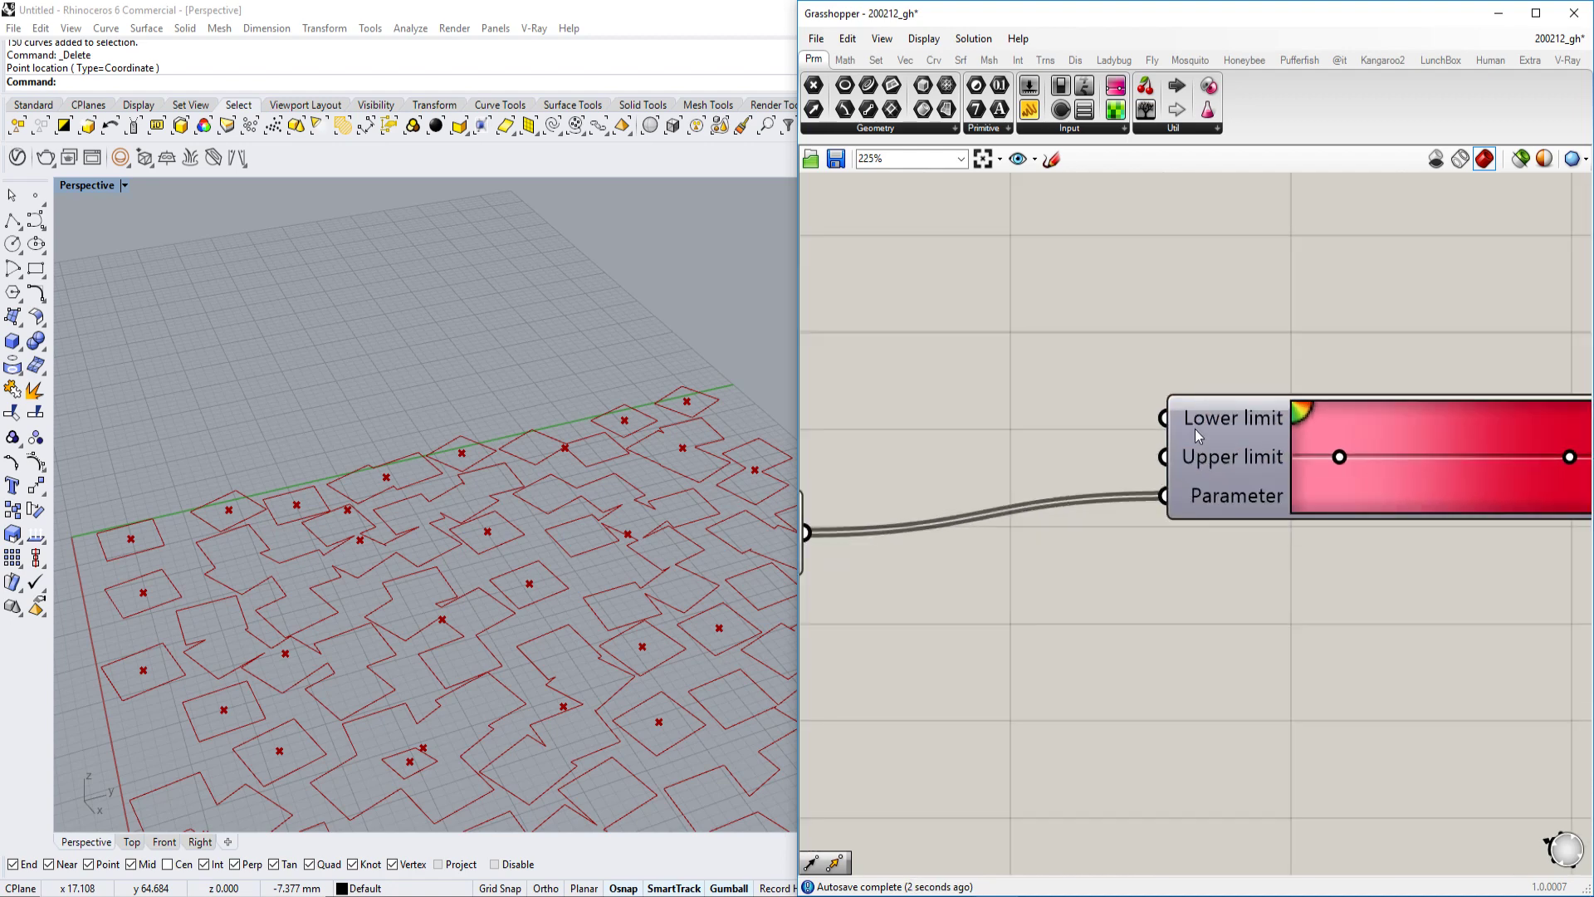
- Add a number slider with a value of 20 above the Distance component and paste a duplicate of it
{"action": "scroll", "coordinate": [1149, 421], "scroll_direction": "down", "scroll_amount": 2}
{"action": "right_click_drag", "start_coordinate": [1150, 420], "coordinate": [1469, 418]}
{"action": "double_click", "coordinate": [1246, 352]}
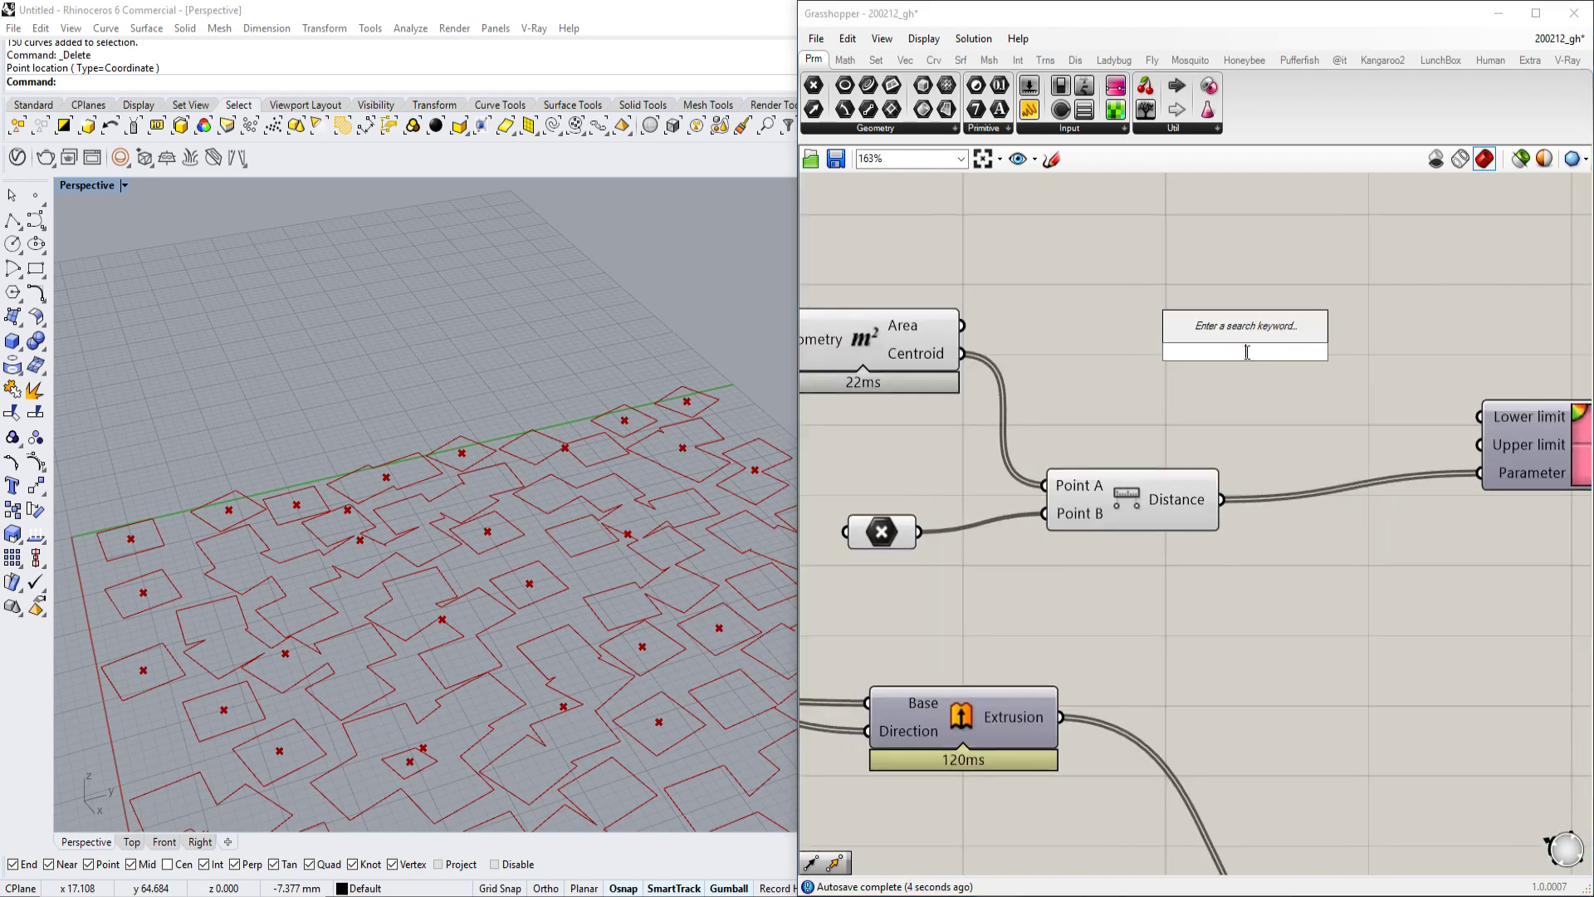
{"action": "type", "text": "20"}
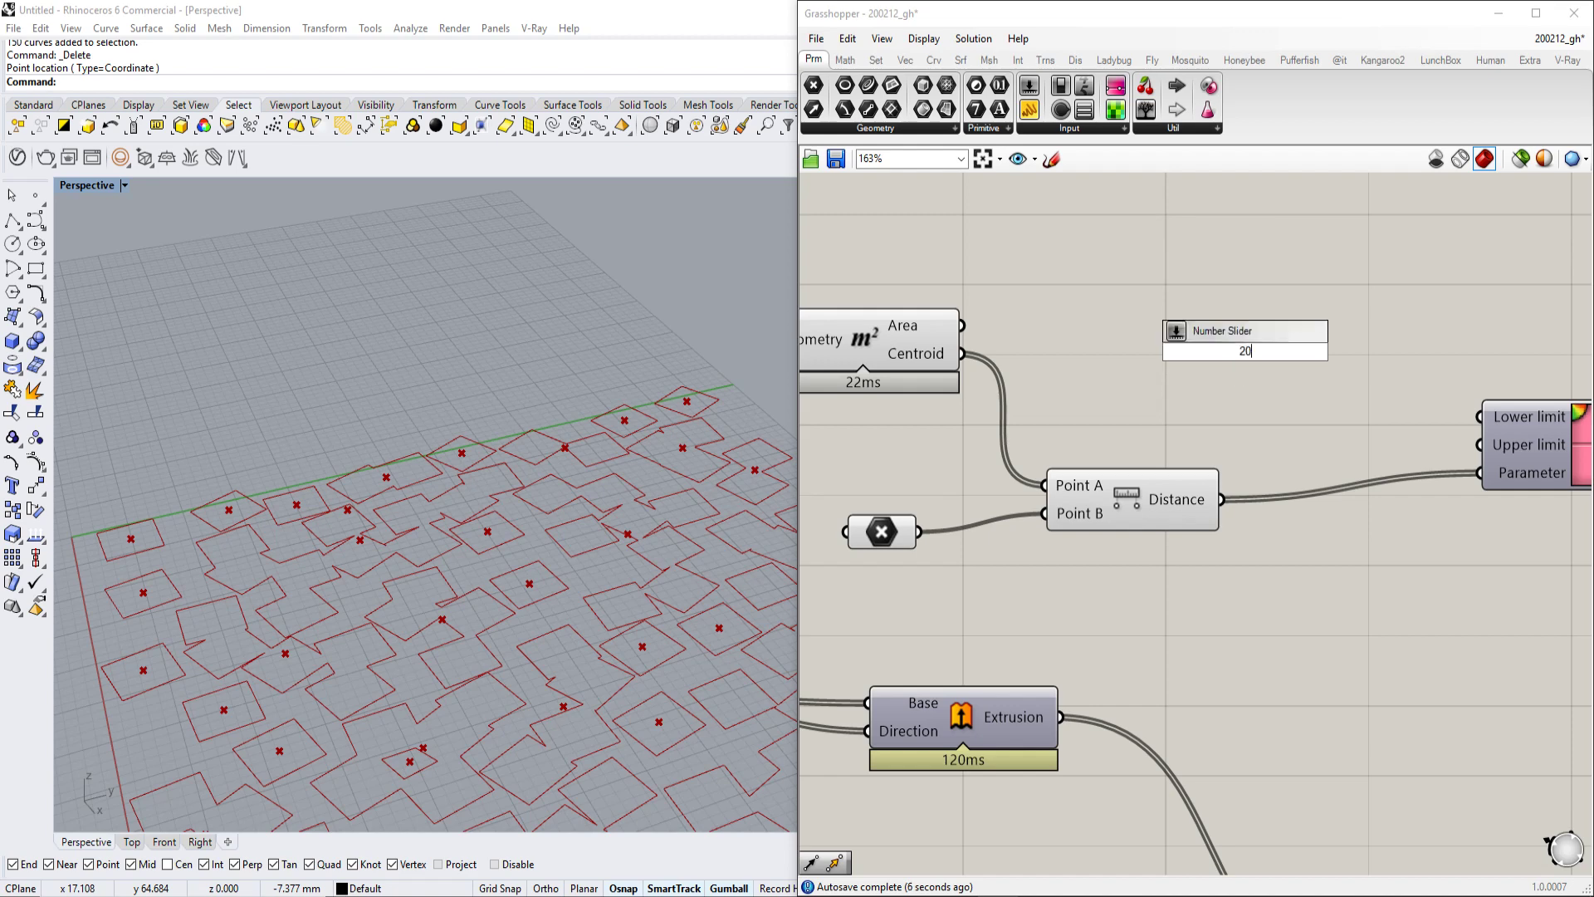
{"action": "key", "text": "Return"}
{"action": "left_click", "coordinate": [1285, 359]}
{"action": "key", "text": "ctrl+c"}
{"action": "key", "text": "ctrl+v"}
{"action": "left_click", "coordinate": [1237, 422]}
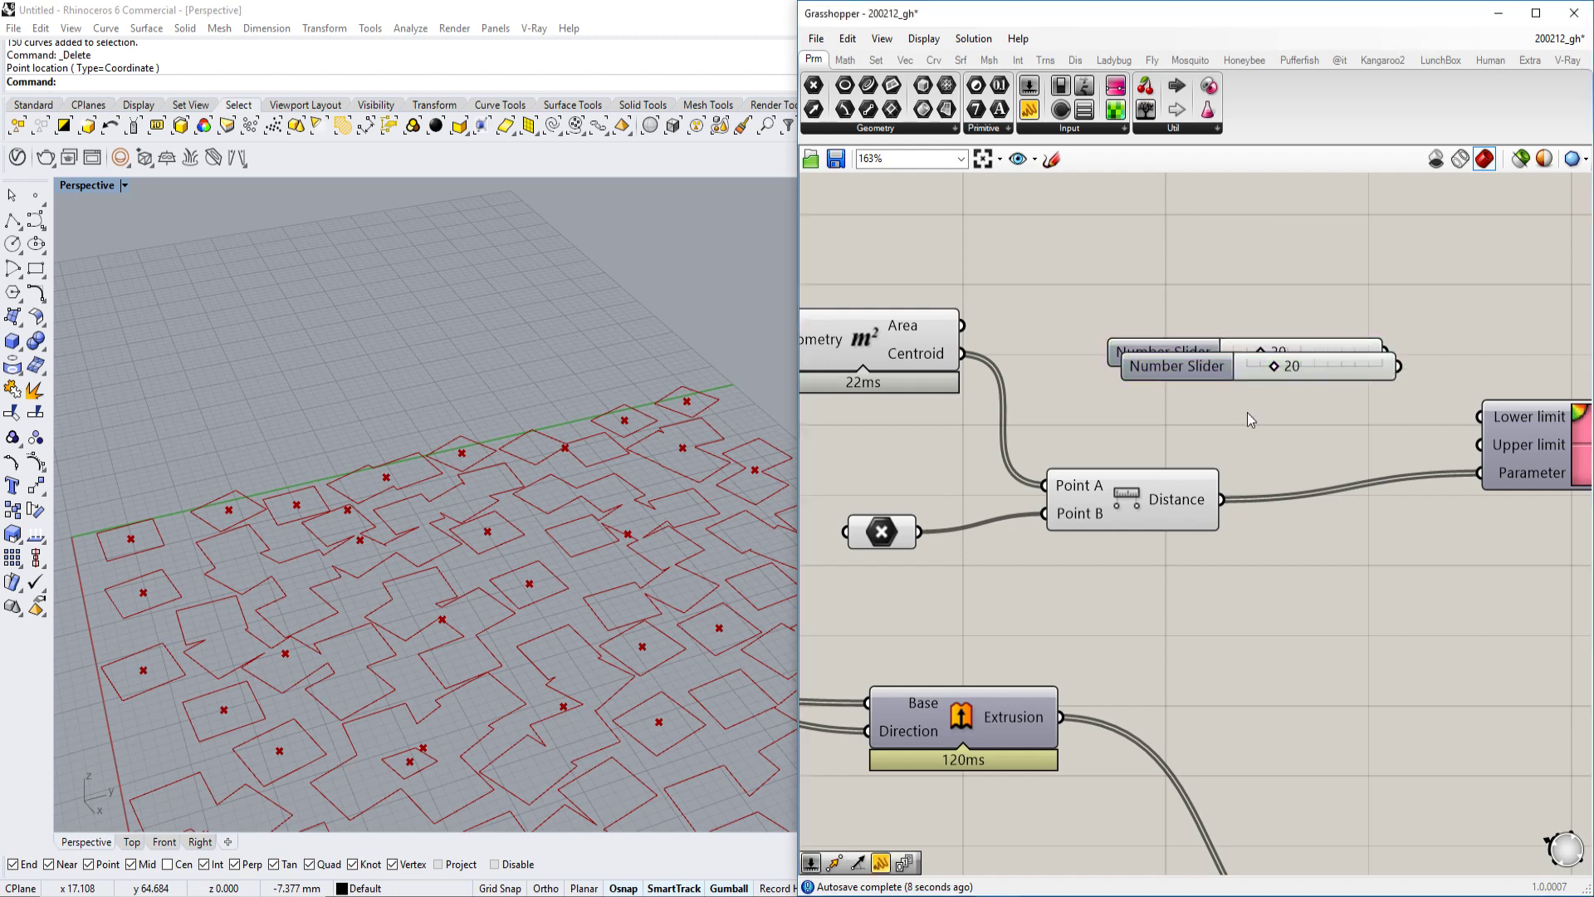
- Feed the two sliders into the Gradient's limits, with 10 for Lower limit and 72 for Upper limit
{"action": "left_click_drag", "start_coordinate": [1366, 372], "coordinate": [1366, 439]}
{"action": "left_click_drag", "start_coordinate": [1129, 420], "coordinate": [1200, 415]}
{"action": "left_click_drag", "start_coordinate": [1148, 347], "coordinate": [1144, 353]}
{"action": "left_click_drag", "start_coordinate": [1273, 346], "coordinate": [1366, 410]}
{"action": "scroll", "coordinate": [1364, 411], "scroll_direction": "down", "scroll_amount": 7}
{"action": "scroll", "coordinate": [1451, 415], "scroll_direction": "up", "scroll_amount": 8}
{"action": "scroll", "coordinate": [1048, 425], "scroll_direction": "down", "scroll_amount": 1}
{"action": "scroll", "coordinate": [1048, 425], "scroll_direction": "down", "scroll_amount": 3}
{"action": "scroll", "coordinate": [1250, 369], "scroll_direction": "up", "scroll_amount": 3}
{"action": "right_click_drag", "start_coordinate": [1076, 399], "coordinate": [1143, 446]}
{"action": "scroll", "coordinate": [1180, 445], "scroll_direction": "down", "scroll_amount": 1}
{"action": "scroll", "coordinate": [1079, 374], "scroll_direction": "up", "scroll_amount": 2}
{"action": "scroll", "coordinate": [923, 316], "scroll_direction": "down", "scroll_amount": 2}
{"action": "scroll", "coordinate": [958, 254], "scroll_direction": "up", "scroll_amount": 3}
{"action": "left_click_drag", "start_coordinate": [930, 270], "coordinate": [920, 272]}
- Reposition the Gradient component lower beside the Distance component and slide its red colour grip to the far end of the gradient
{"action": "scroll", "coordinate": [1220, 369], "scroll_direction": "down", "scroll_amount": 3}
{"action": "right_click_drag", "start_coordinate": [1295, 401], "coordinate": [1177, 356]}
{"action": "left_click_drag", "start_coordinate": [1178, 357], "coordinate": [1126, 478]}
{"action": "right_click_drag", "start_coordinate": [1324, 520], "coordinate": [997, 378]}
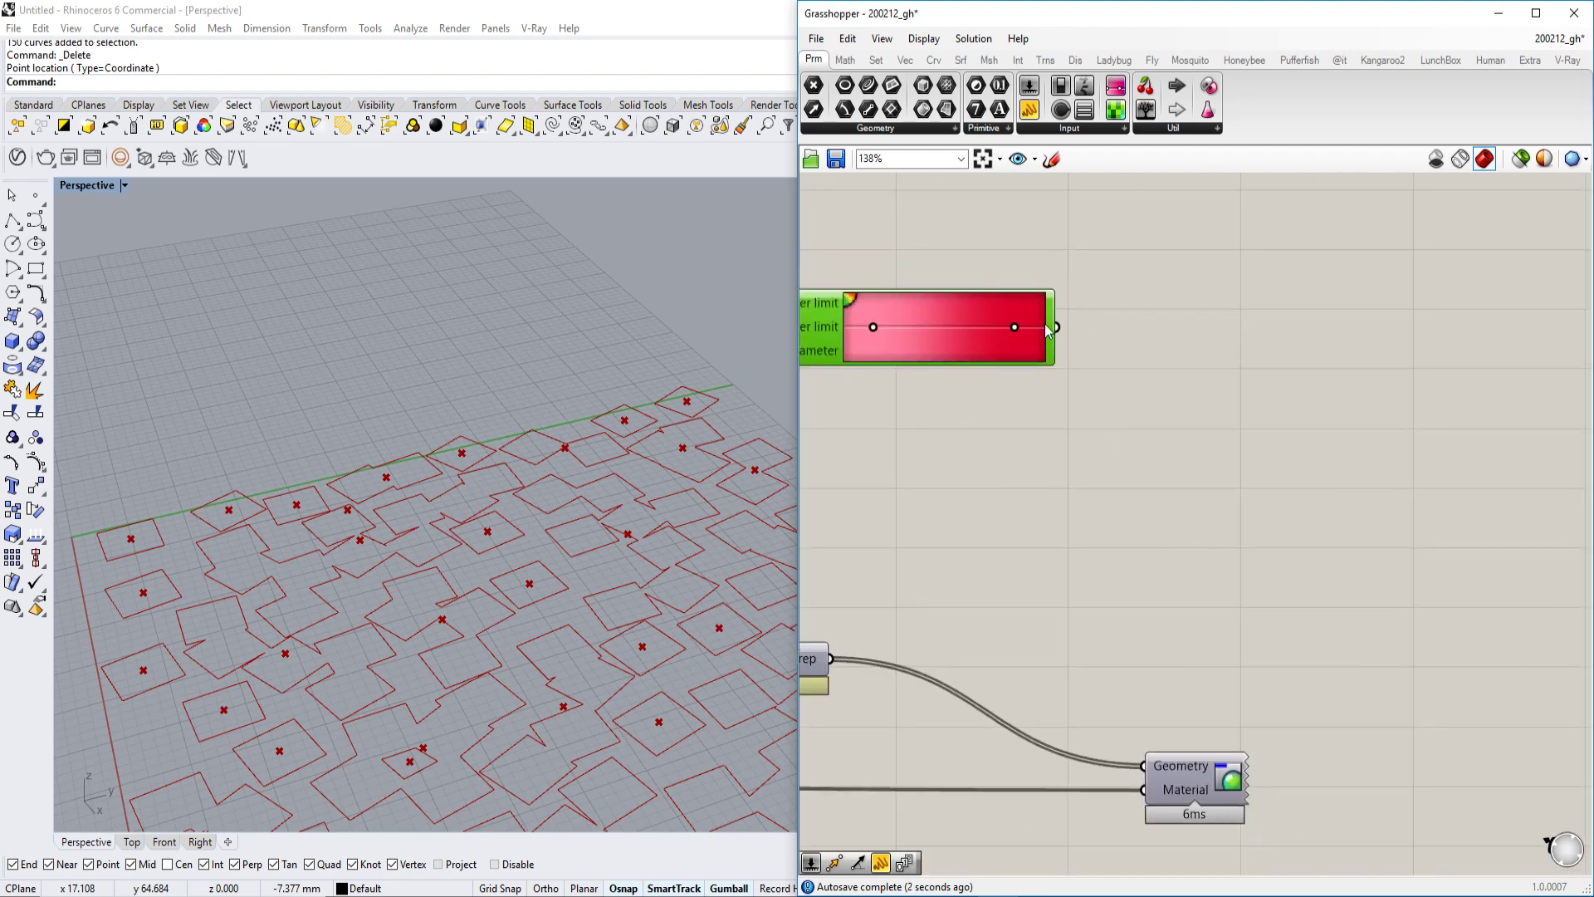
{"action": "left_click_drag", "start_coordinate": [1015, 327], "coordinate": [1049, 327]}
- Apply the multicoloured rainbow preset to the Gradient component
{"action": "right_click_drag", "start_coordinate": [1144, 439], "coordinate": [1236, 475]}
{"action": "scroll", "coordinate": [925, 357], "scroll_direction": "up", "scroll_amount": 4}
{"action": "right_click", "coordinate": [1115, 356]}
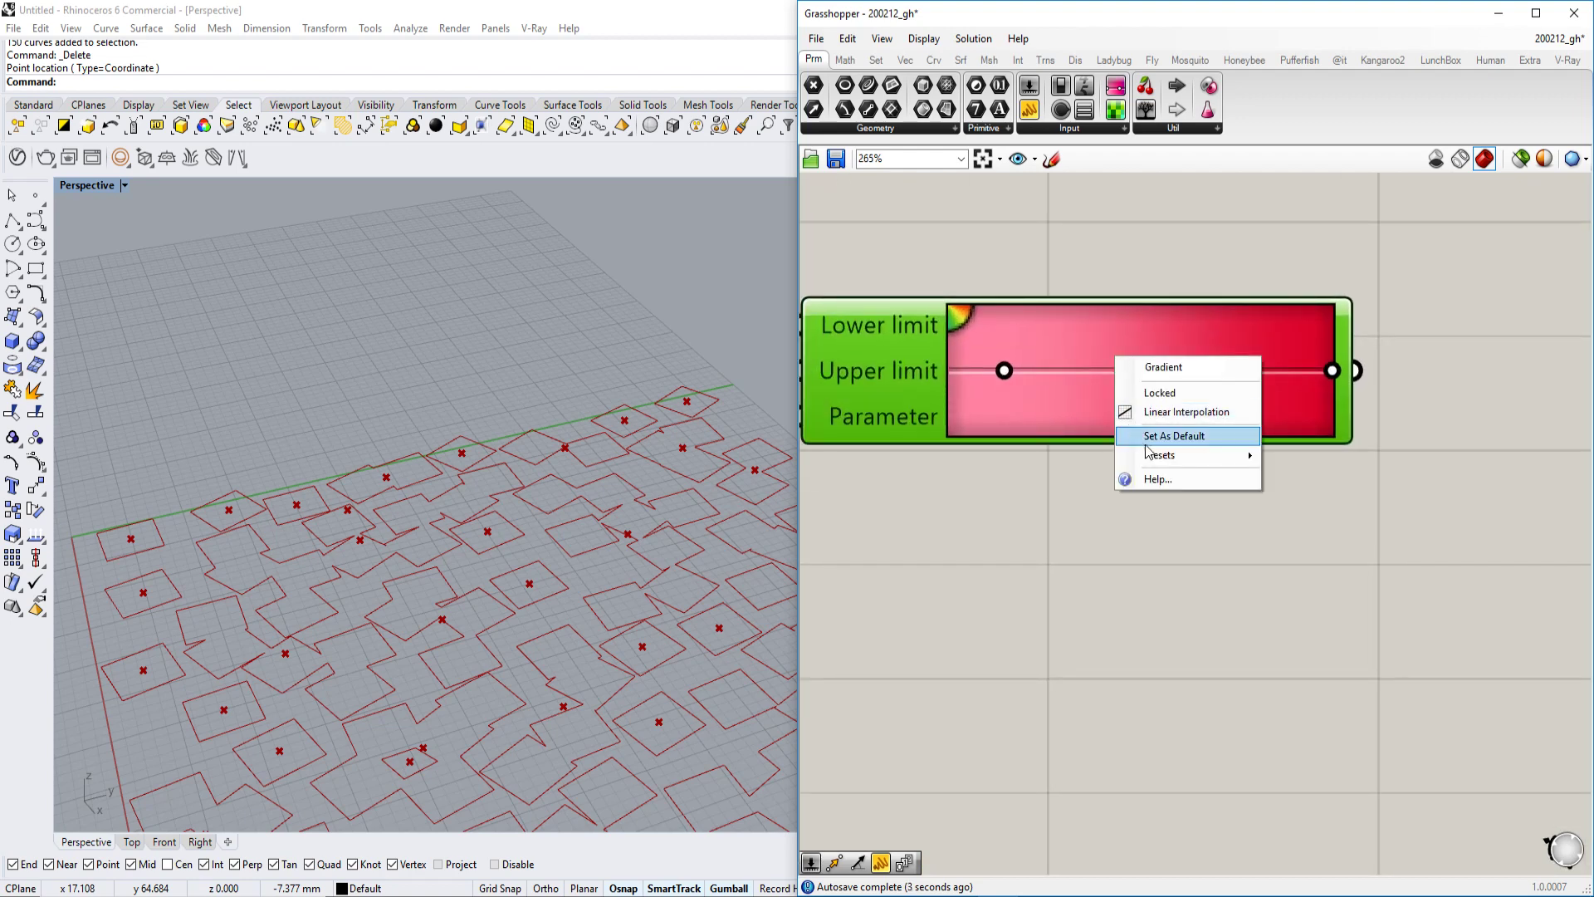
{"action": "mouse_move", "coordinate": [1156, 460]}
{"action": "left_click", "coordinate": [1313, 583]}
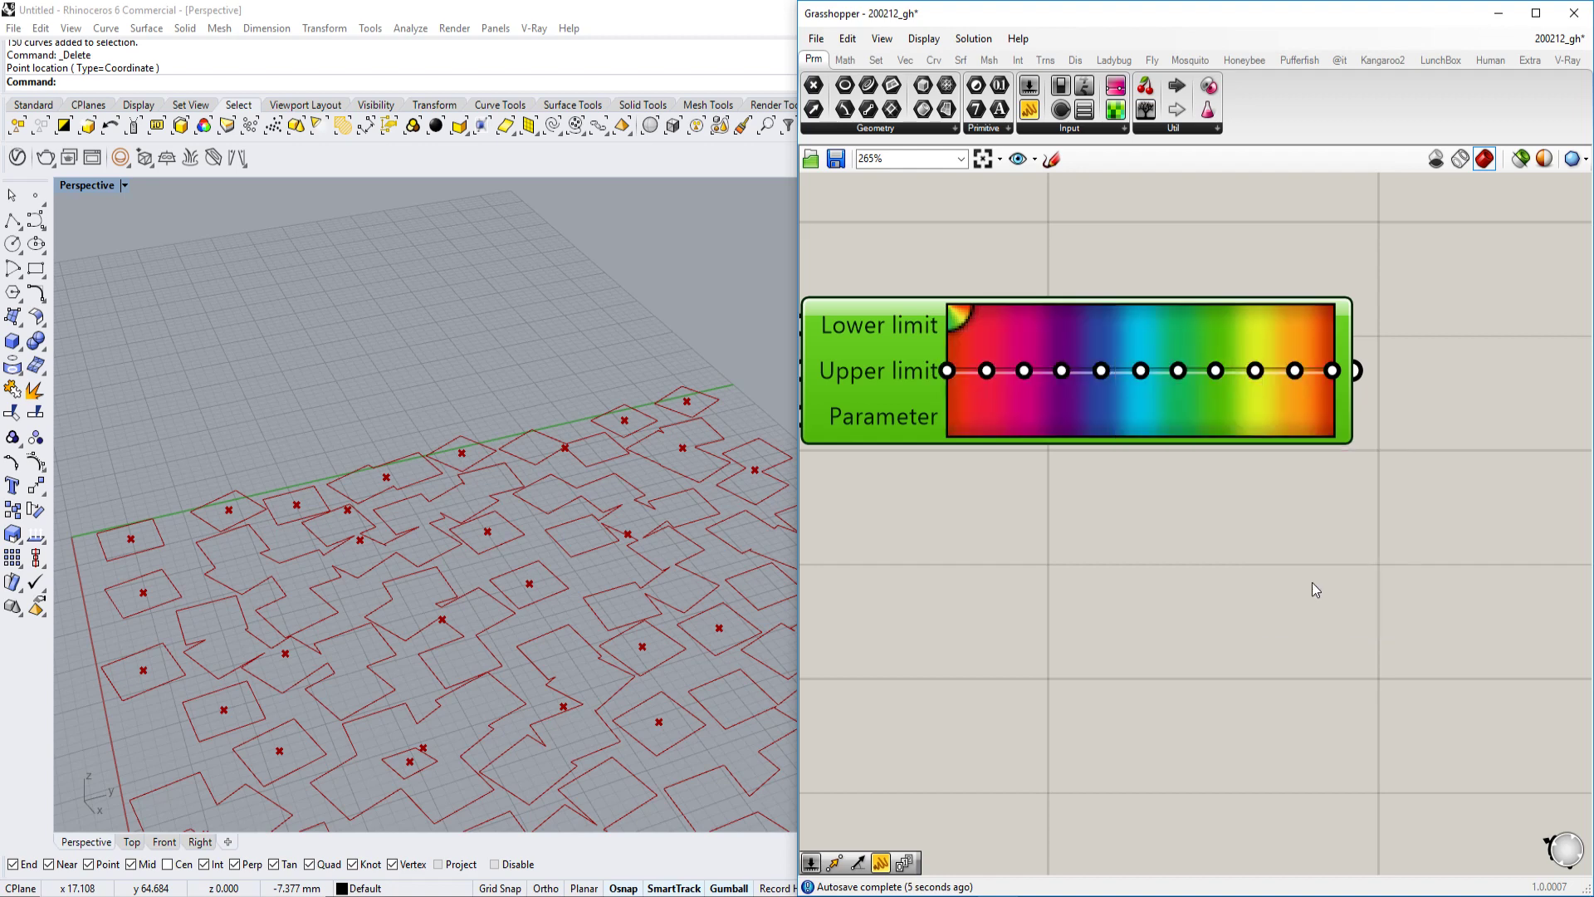
- Move the Custom Preview component up beside the Gradient's output
{"action": "scroll", "coordinate": [1268, 435], "scroll_direction": "down", "scroll_amount": 2}
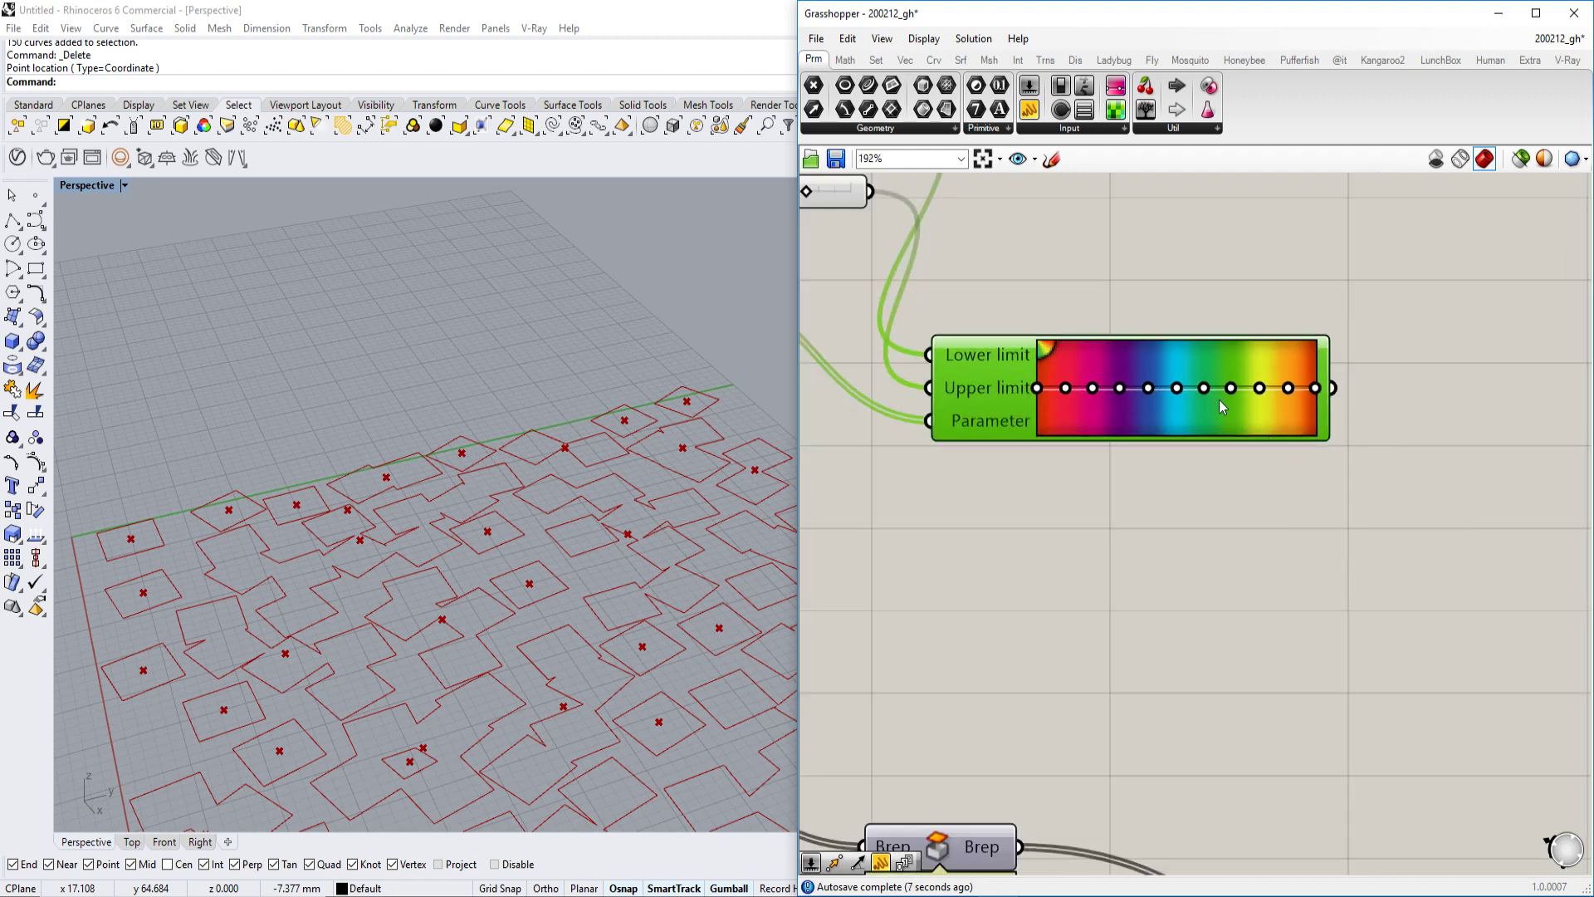
{"action": "scroll", "coordinate": [1221, 470], "scroll_direction": "down", "scroll_amount": 2}
{"action": "left_click_drag", "start_coordinate": [1222, 806], "coordinate": [1306, 344]}
{"action": "right_click_drag", "start_coordinate": [1020, 336], "coordinate": [1263, 387]}
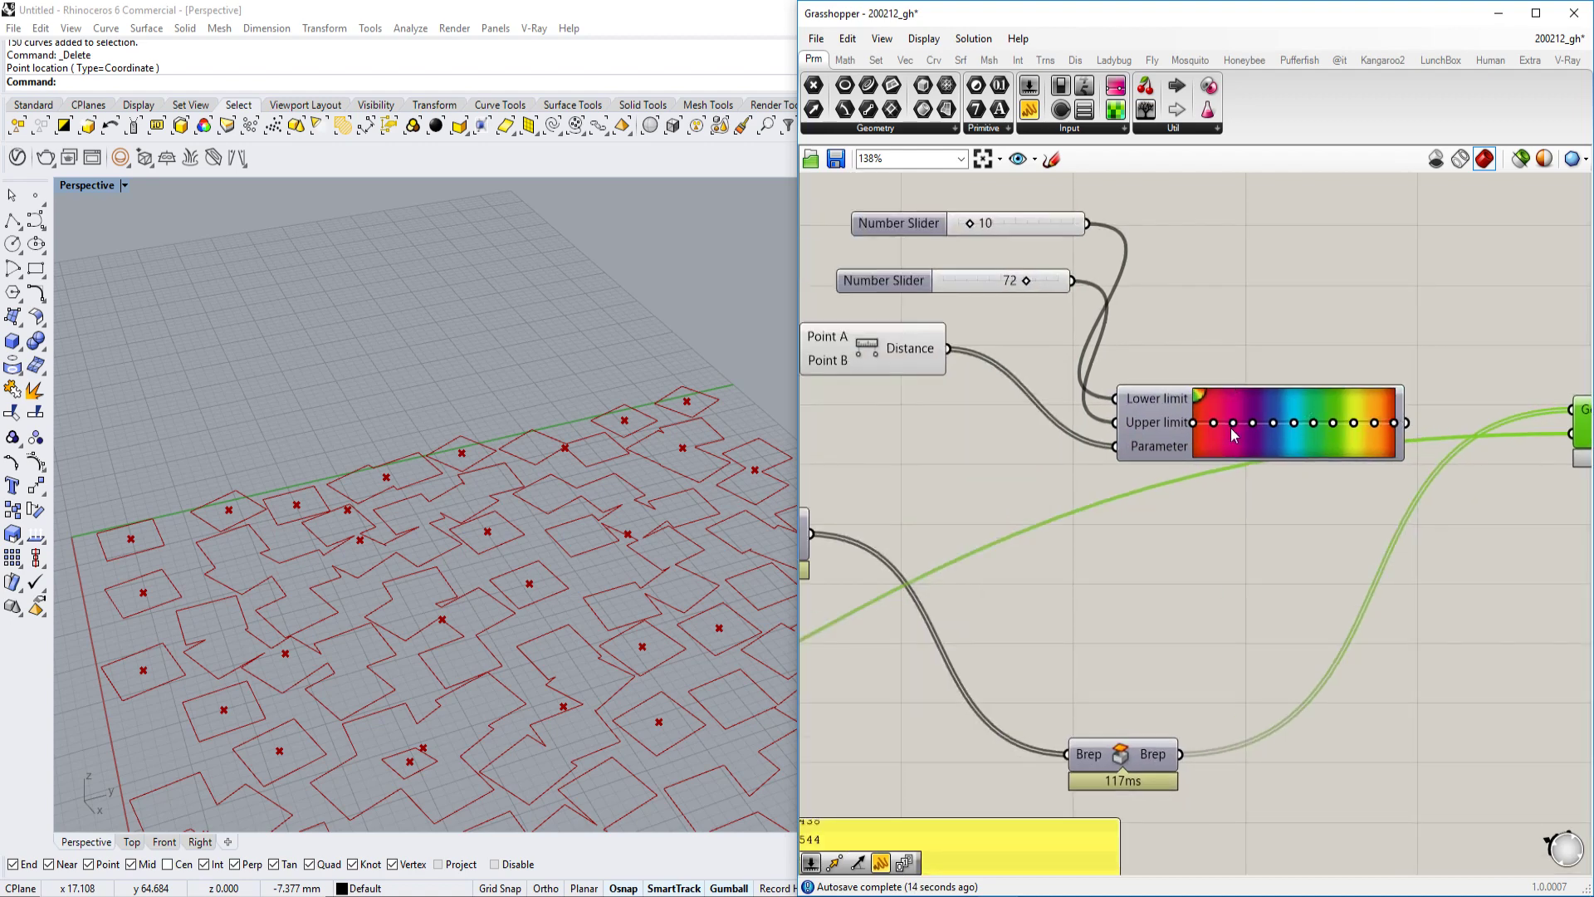
{"action": "right_click_drag", "start_coordinate": [1590, 447], "coordinate": [1418, 442]}
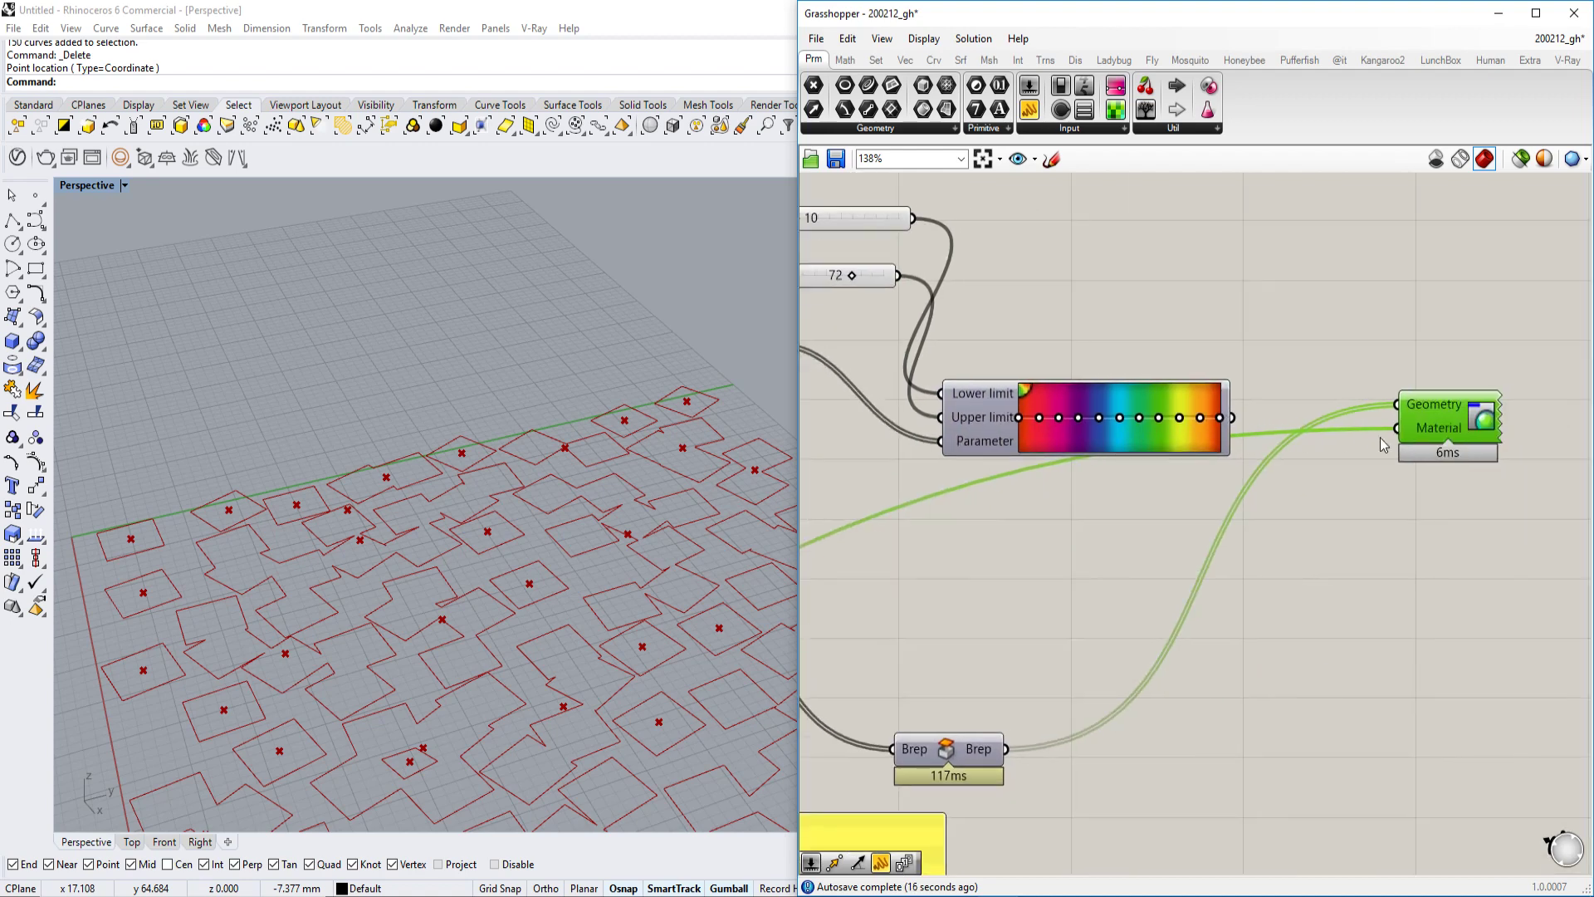
- Try feeding the Gradient output into the Custom Preview's Geometry input with preview enabled, and move the component slightly lower
{"action": "mouse_move", "coordinate": [1423, 408]}
{"action": "mouse_move", "coordinate": [1398, 428]}
{"action": "left_mouse_down"}
{"action": "mouse_move", "coordinate": [1231, 417]}
{"action": "mouse_move", "coordinate": [1281, 437]}
{"action": "mouse_move", "coordinate": [1397, 405]}
{"action": "left_mouse_up"}
{"action": "middle_click", "coordinate": [1484, 416]}
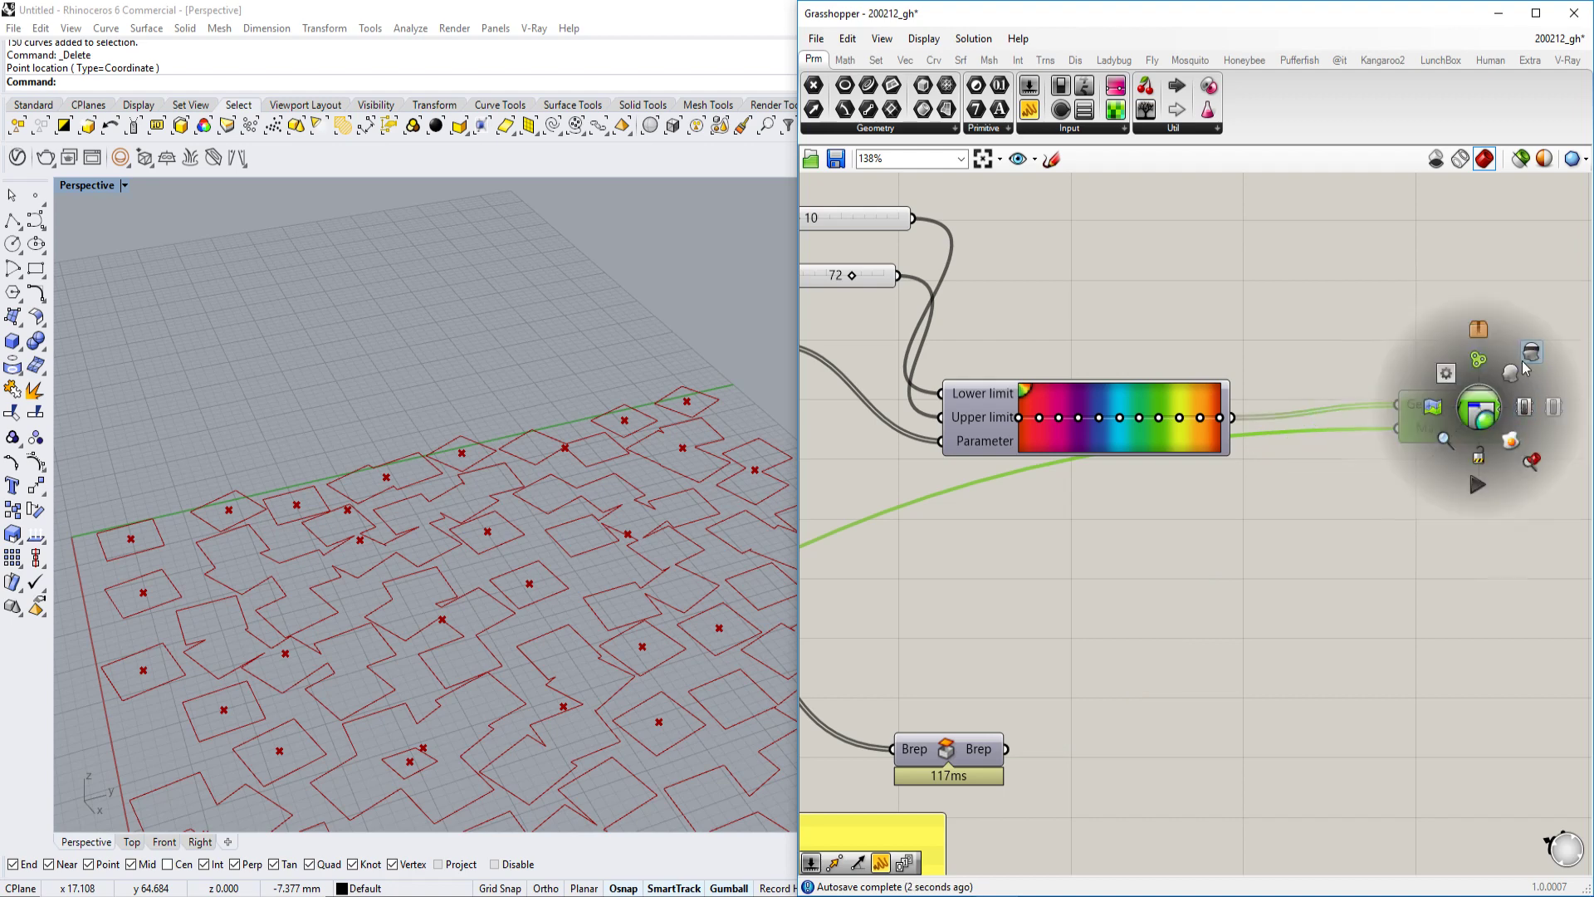
{"action": "left_click", "coordinate": [1508, 378]}
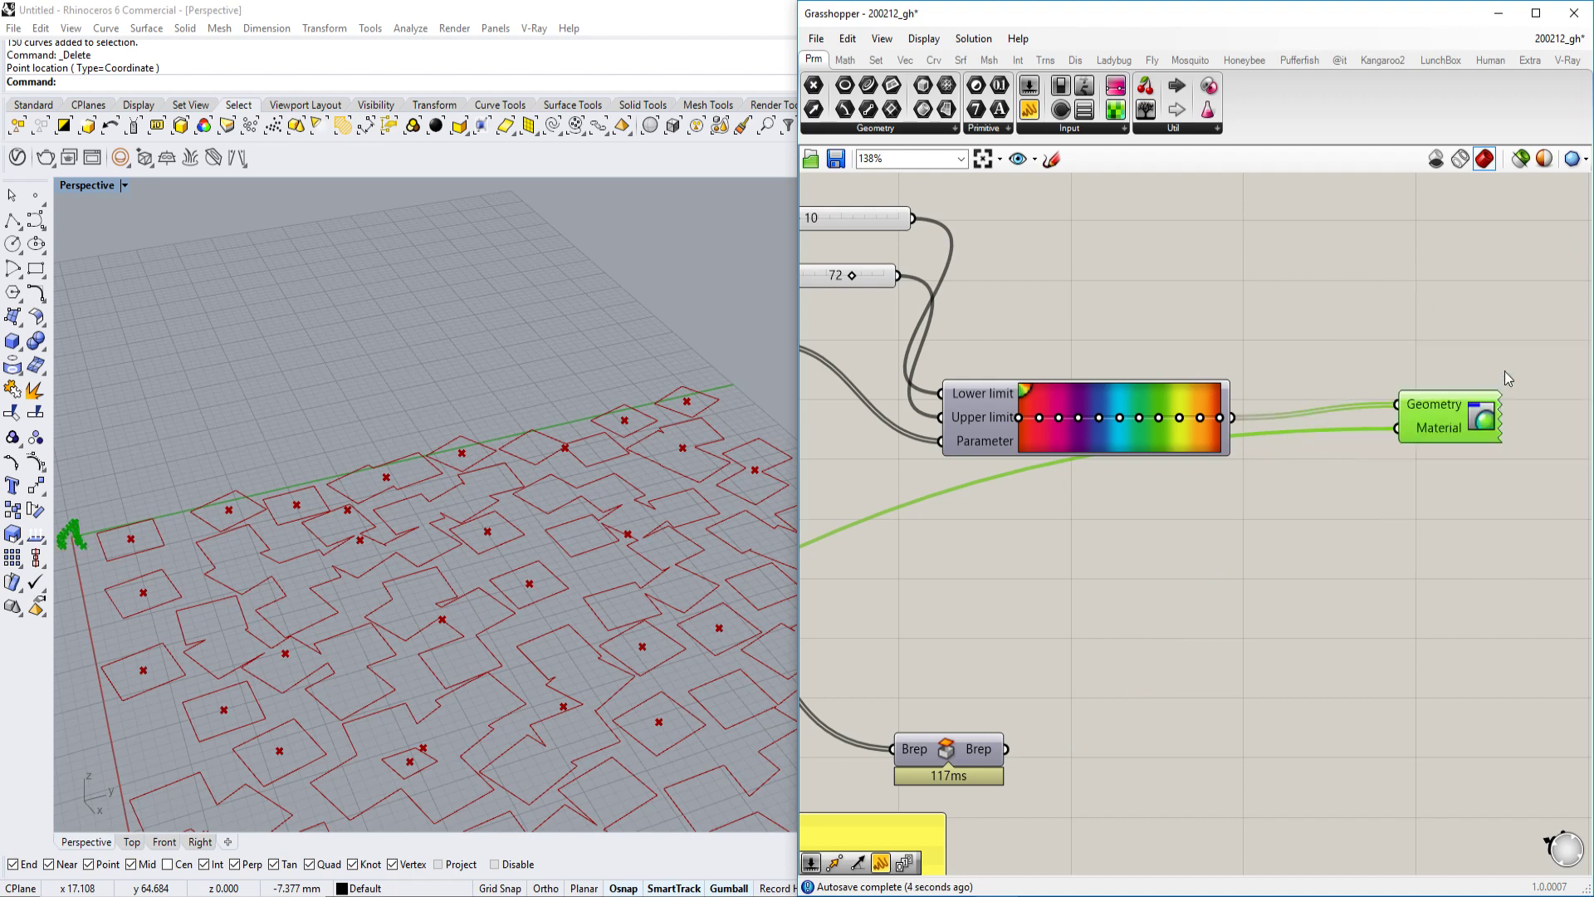
{"action": "scroll", "coordinate": [1504, 378], "scroll_direction": "down", "scroll_amount": 2}
{"action": "scroll", "coordinate": [1484, 392], "scroll_direction": "up", "scroll_amount": 2}
{"action": "left_click_drag", "start_coordinate": [1476, 426], "coordinate": [1494, 493]}
{"action": "left_click", "coordinate": [1457, 387]}
- Undo the Custom Preview changes back to the Brep connection on its Geometry input
{"action": "right_click_drag", "start_coordinate": [1456, 439], "coordinate": [1384, 417]}
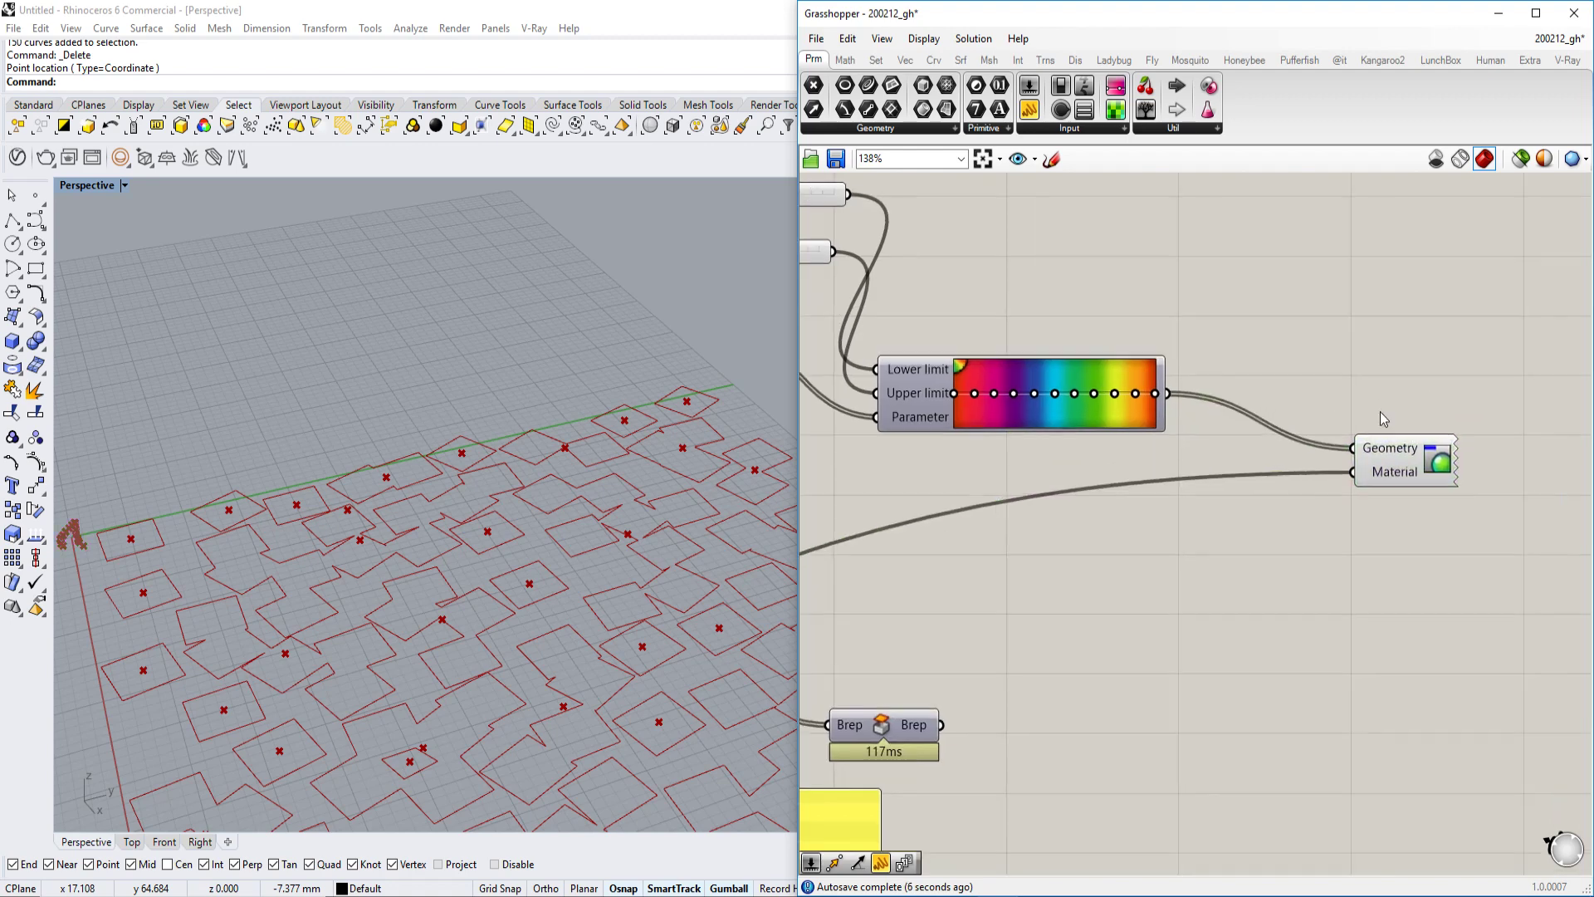
{"action": "right_click_drag", "start_coordinate": [435, 565], "coordinate": [525, 490], "text": "shift"}
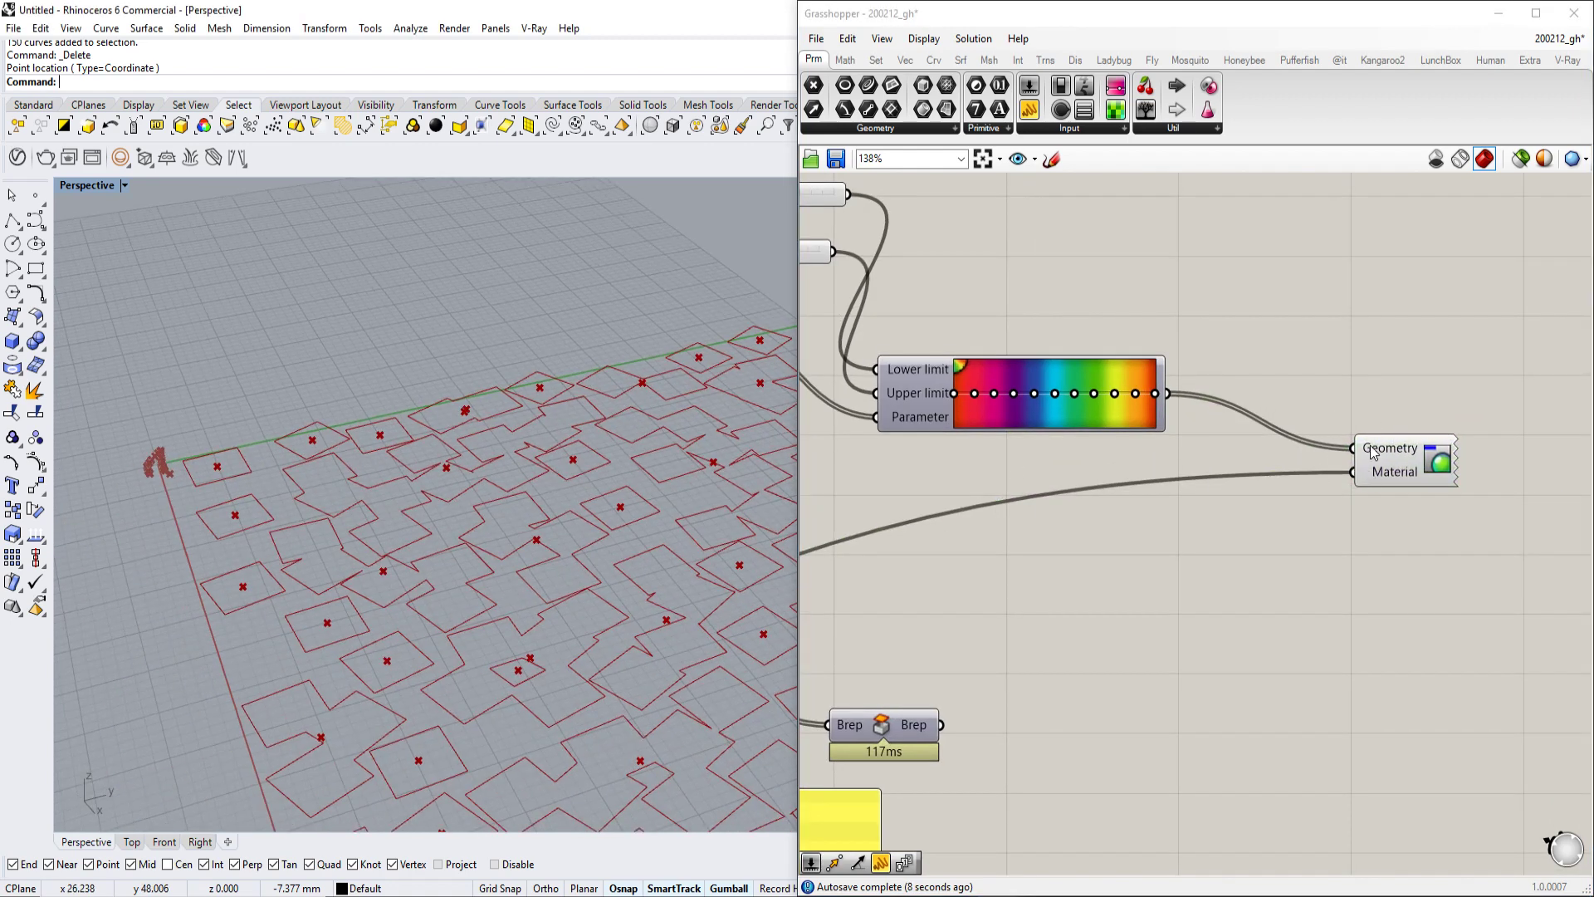
{"action": "mouse_move", "coordinate": [1373, 452]}
{"action": "right_click_drag", "start_coordinate": [1139, 423], "coordinate": [1325, 471]}
{"action": "right_click_drag", "start_coordinate": [988, 430], "coordinate": [1095, 428]}
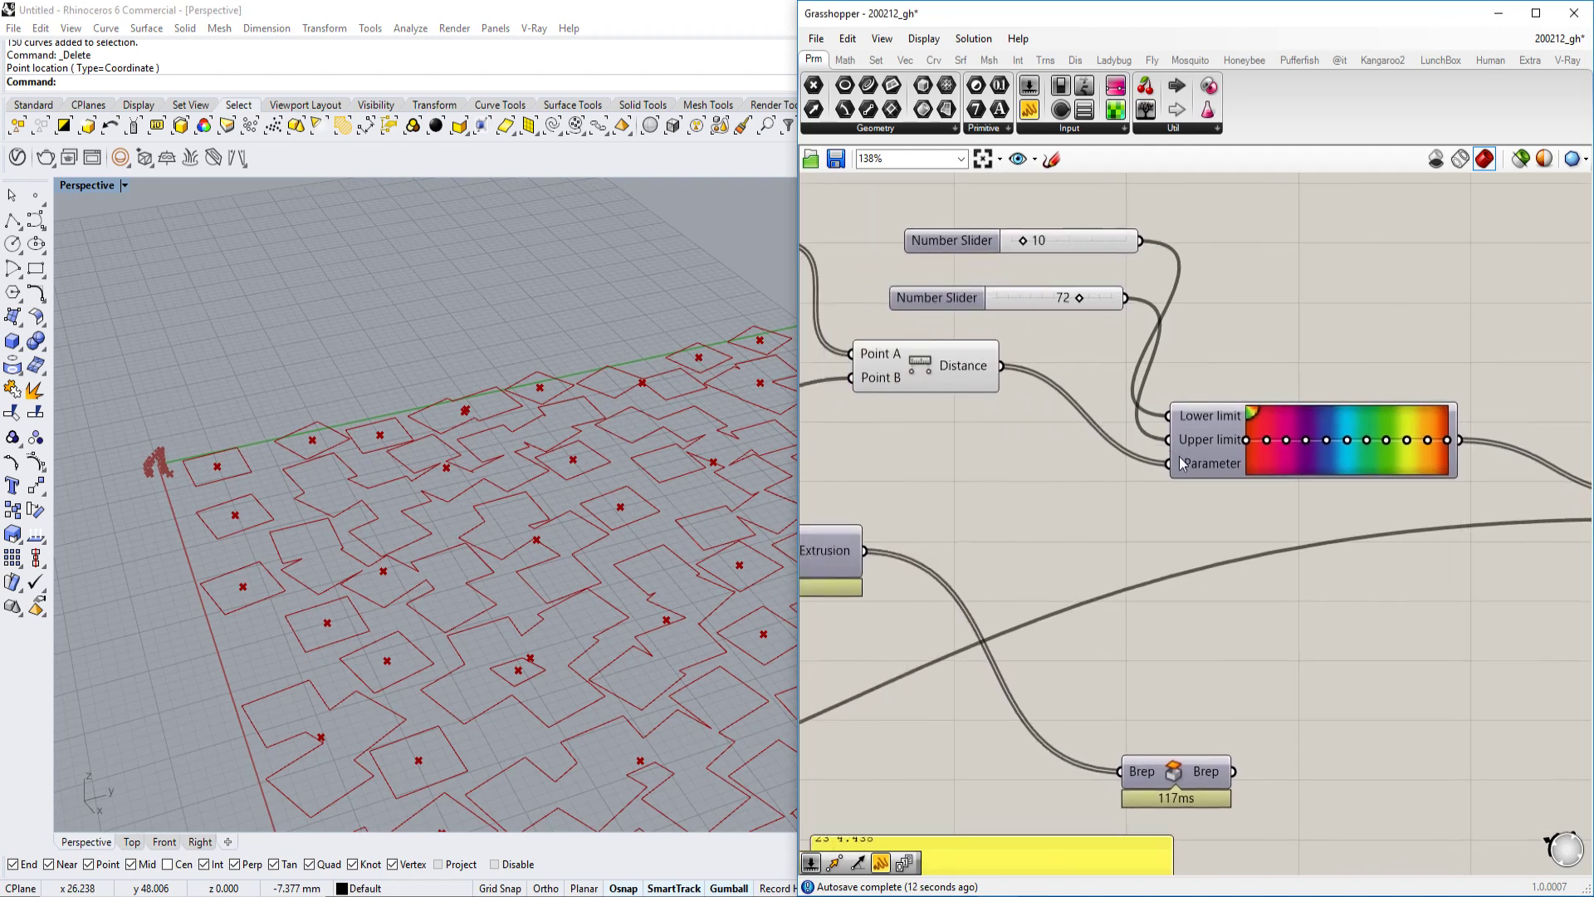
{"action": "right_click_drag", "start_coordinate": [1251, 463], "coordinate": [955, 452]}
{"action": "scroll", "coordinate": [1385, 497], "scroll_direction": "down", "scroll_amount": 1}
{"action": "right_click_drag", "start_coordinate": [1365, 476], "coordinate": [1423, 450]}
{"action": "key", "text": "ctrl+z"}
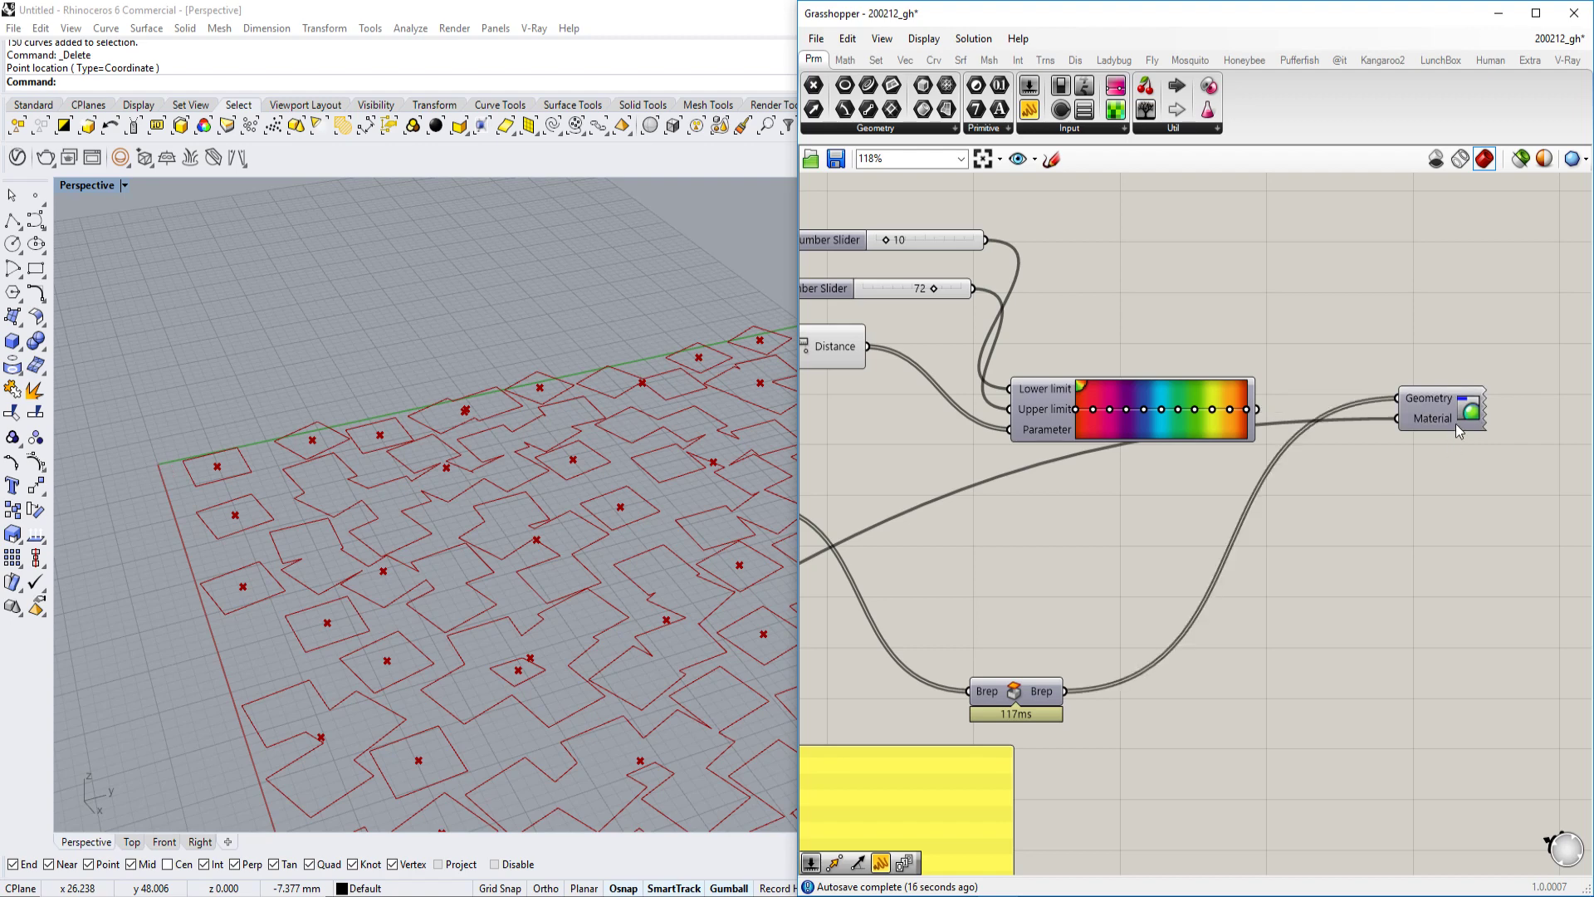
- Connect the Gradient output to the Custom Preview's Material input and turn on the component's preview
{"action": "left_click_drag", "start_coordinate": [1425, 415], "coordinate": [1417, 466]}
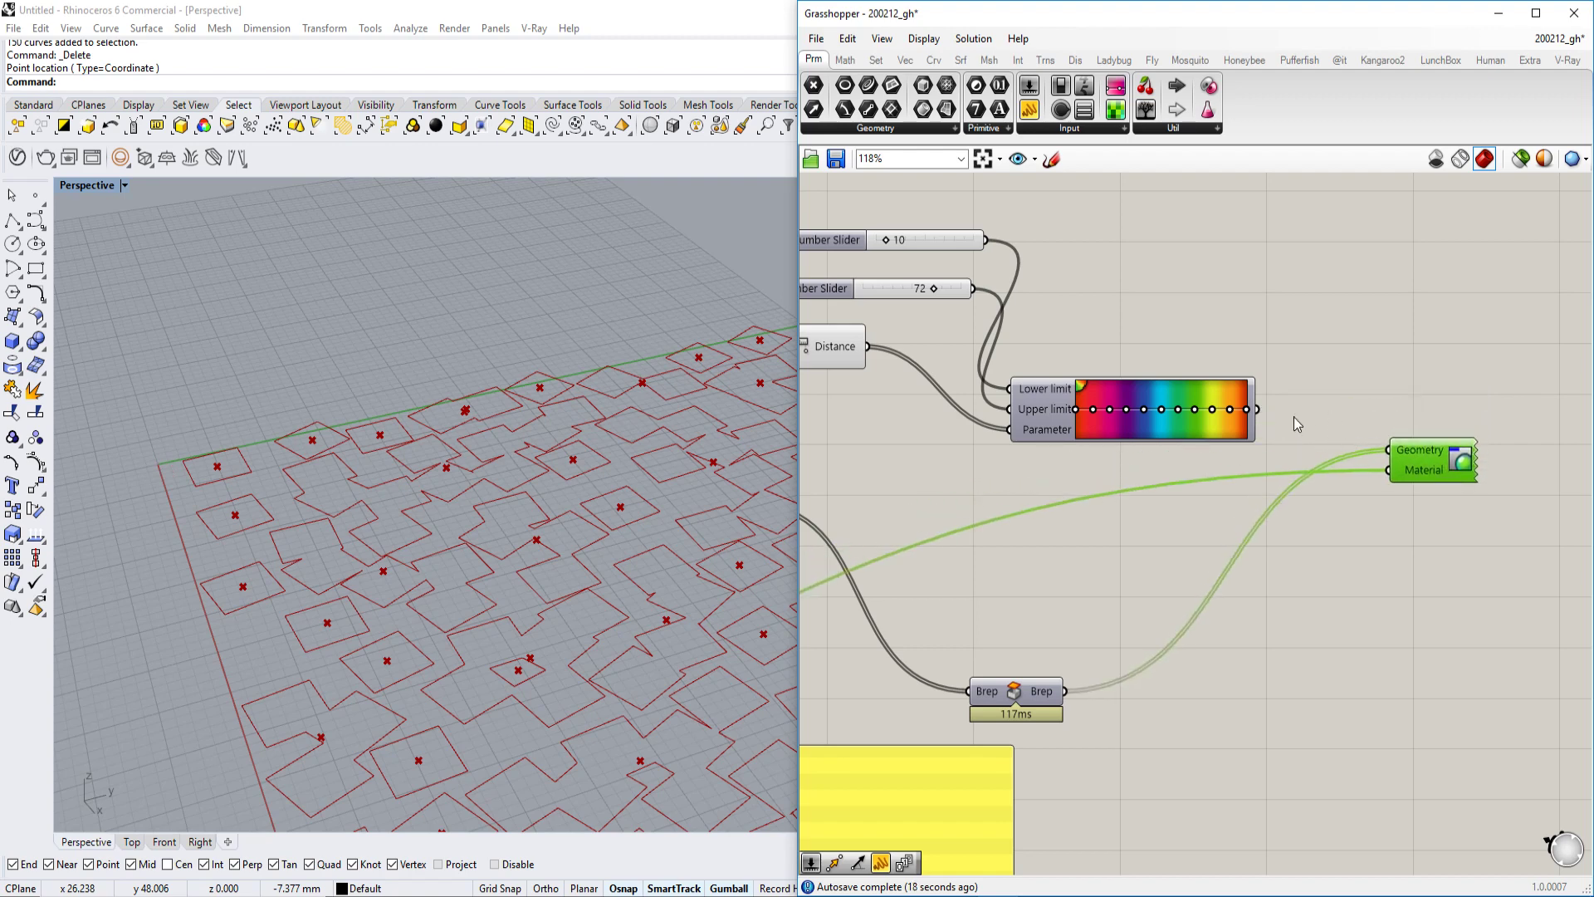
{"action": "left_click_drag", "start_coordinate": [1258, 409], "coordinate": [1412, 471]}
{"action": "scroll", "coordinate": [1445, 465], "scroll_direction": "up", "scroll_amount": 3}
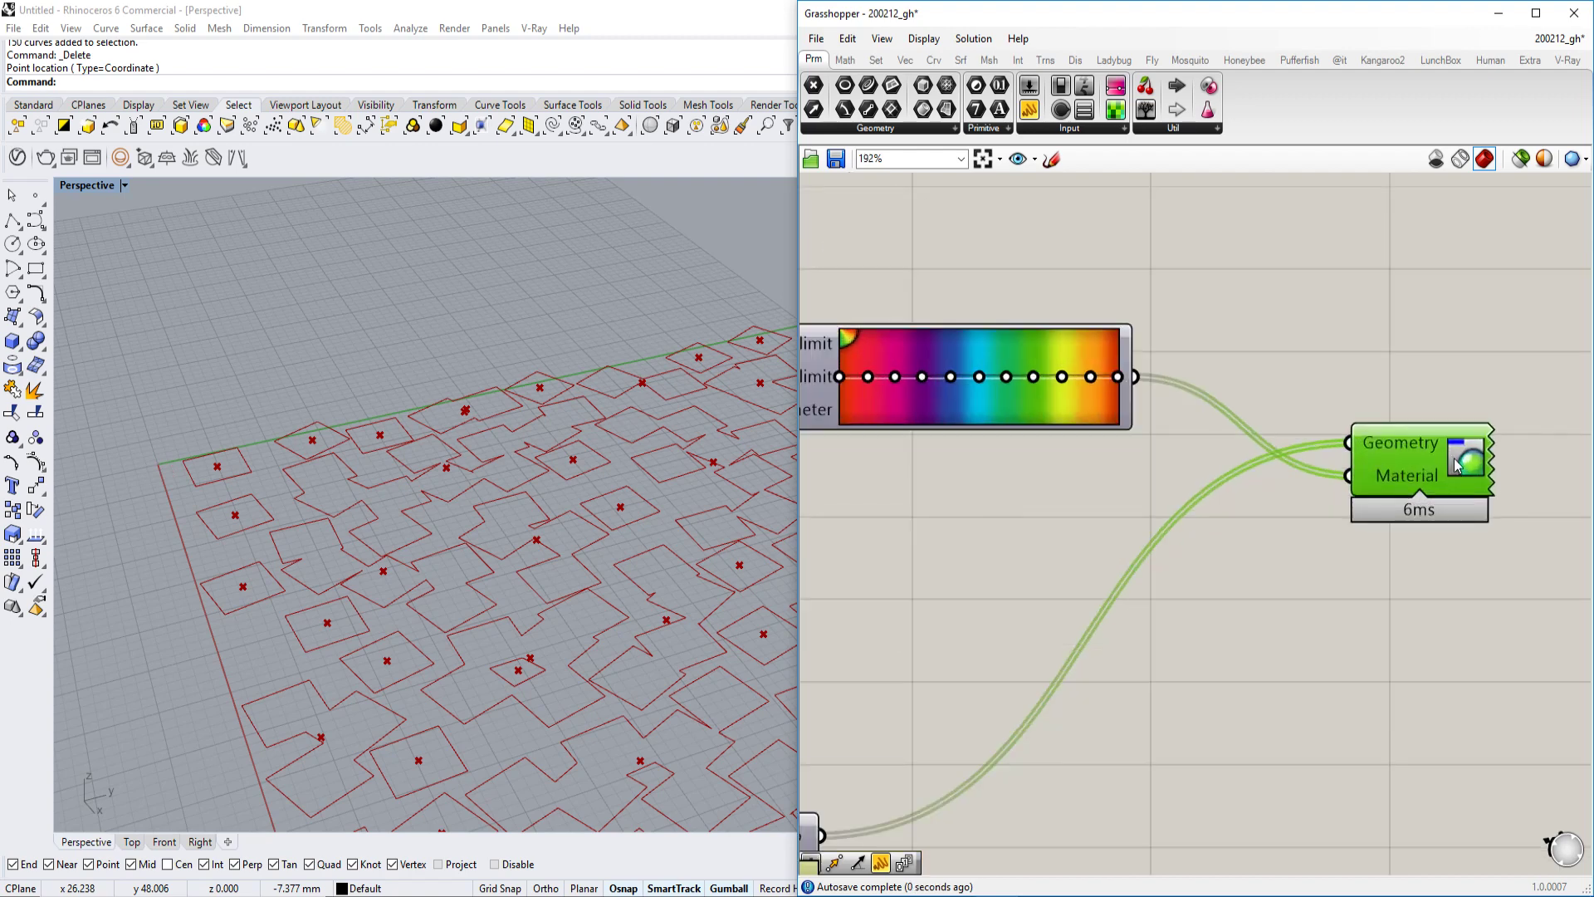
{"action": "right_click", "coordinate": [1383, 462]}
{"action": "left_click", "coordinate": [1461, 492]}
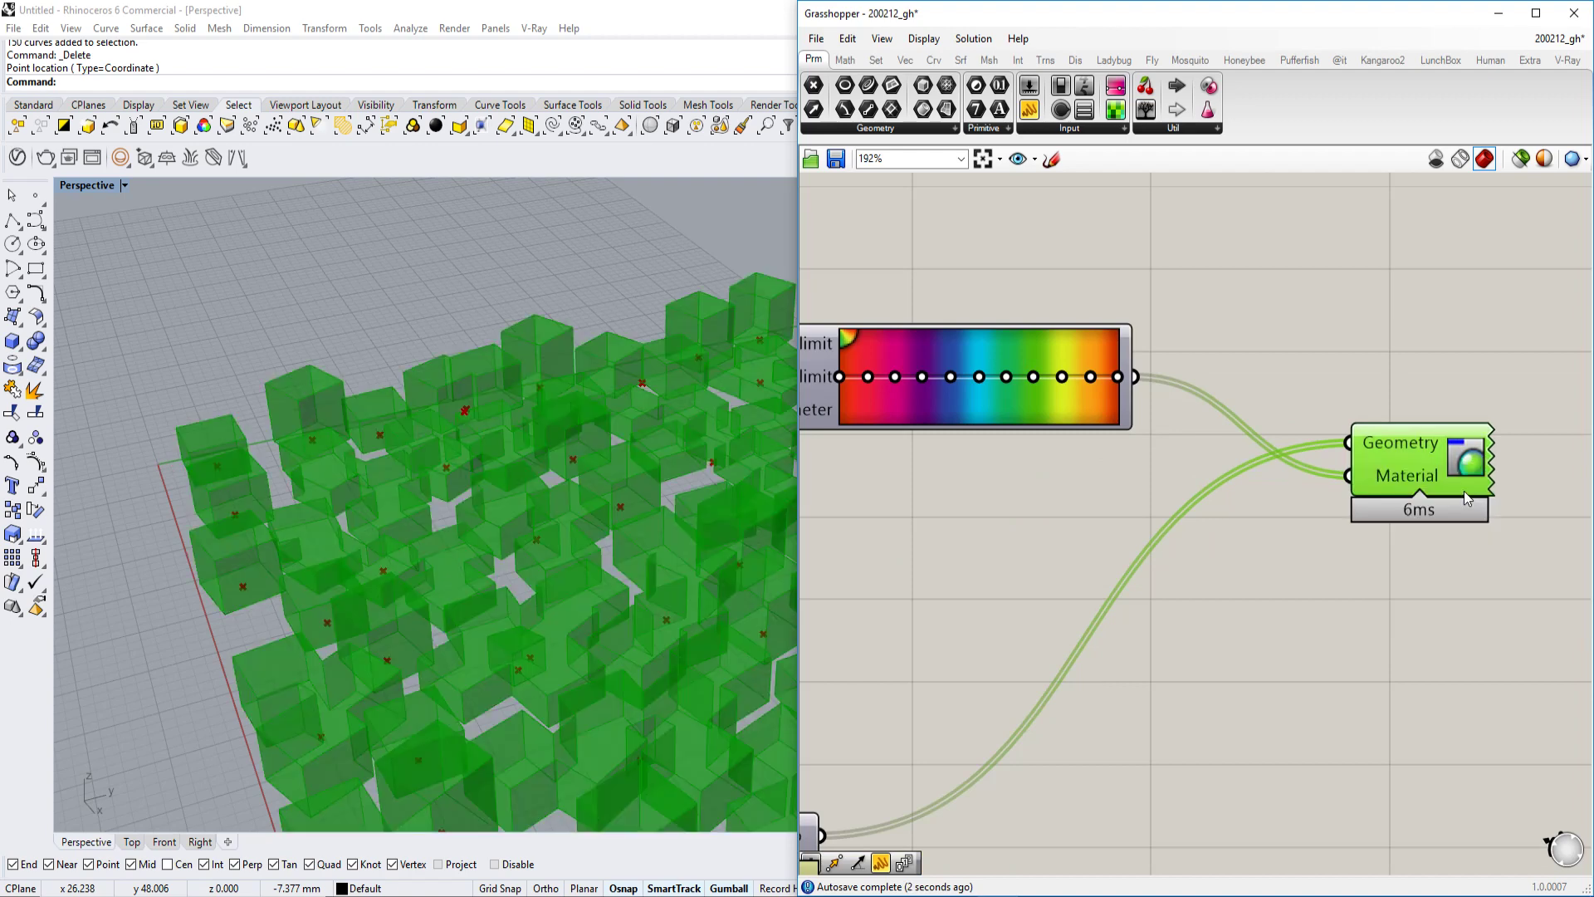
{"action": "left_click", "coordinate": [1359, 325]}
- Examine the coloured blocks in the Rhino viewport and trace the definition back to its population, rectangle and rotation components
{"action": "scroll", "coordinate": [390, 502], "scroll_direction": "down", "scroll_amount": 5}
{"action": "scroll", "coordinate": [445, 553], "scroll_direction": "down", "scroll_amount": 3}
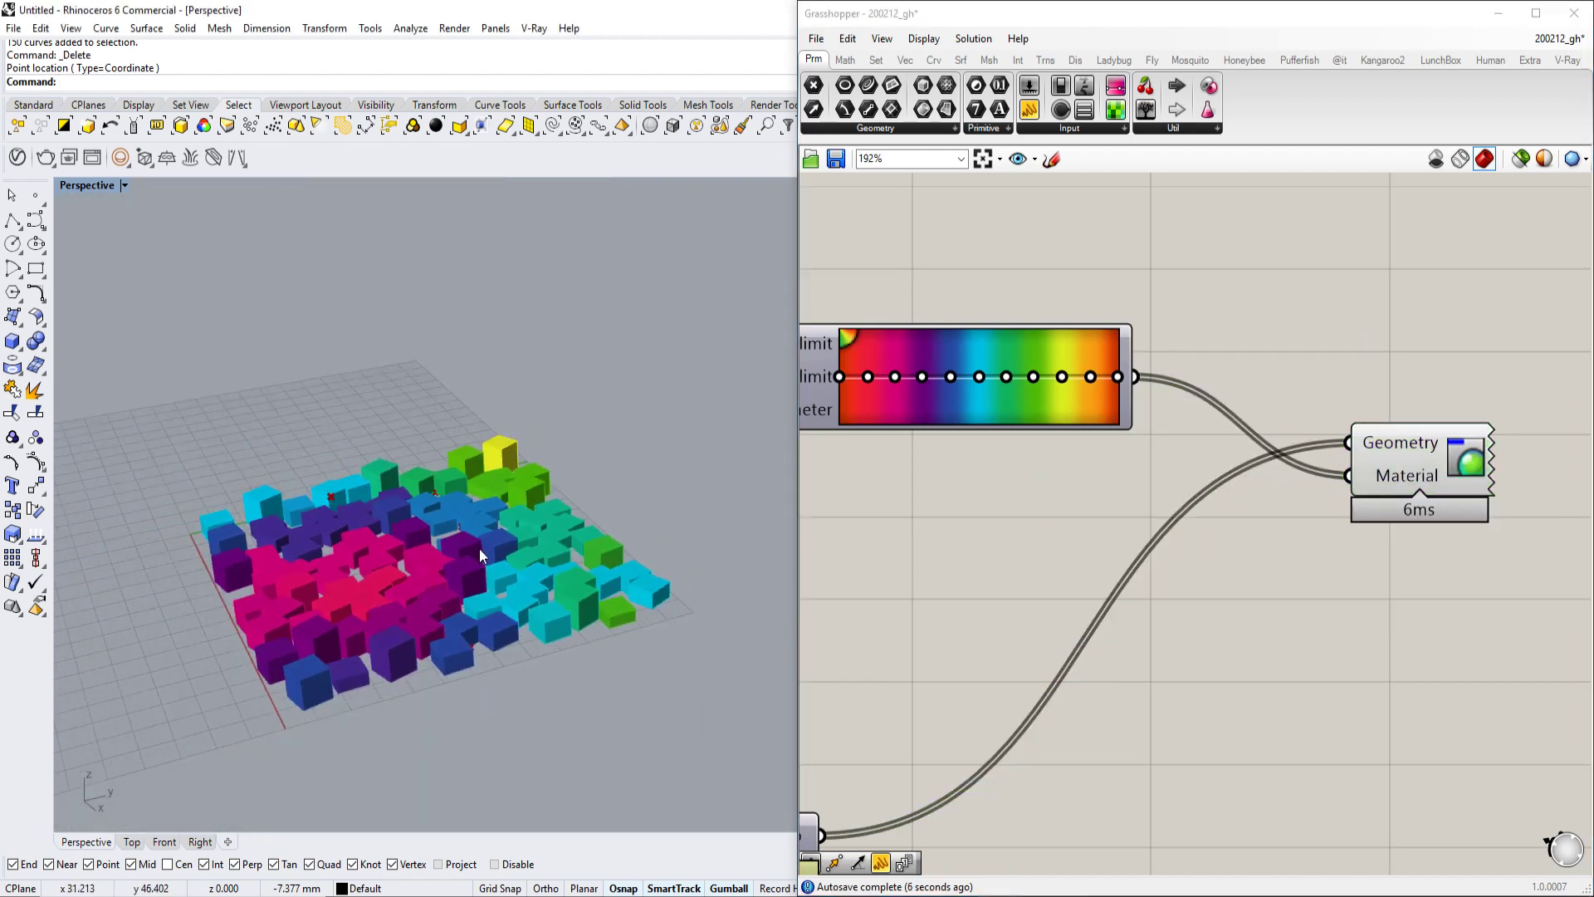
{"action": "scroll", "coordinate": [470, 480], "scroll_direction": "down", "scroll_amount": 2}
{"action": "type", "text": "Rec"}
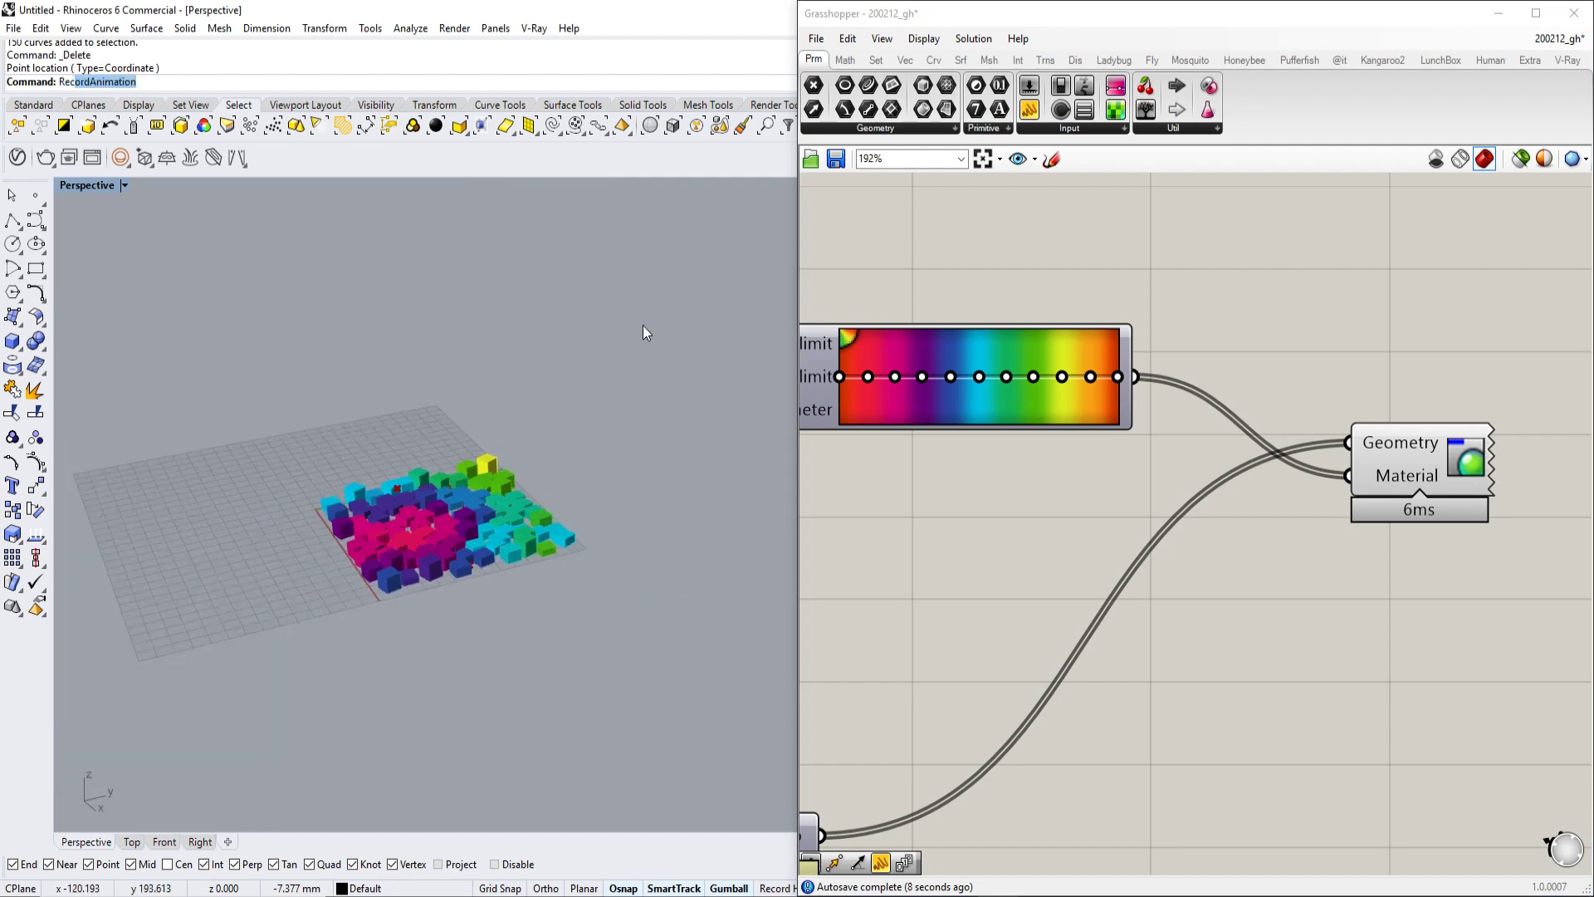
{"action": "key", "text": "Escape"}
{"action": "right_click_drag", "start_coordinate": [1113, 432], "coordinate": [1292, 372]}
{"action": "scroll", "coordinate": [1292, 372], "scroll_direction": "down", "scroll_amount": 3}
{"action": "right_click_drag", "start_coordinate": [1149, 411], "coordinate": [1423, 441]}
{"action": "scroll", "coordinate": [1423, 441], "scroll_direction": "down", "scroll_amount": 2}
{"action": "right_click_drag", "start_coordinate": [1145, 455], "coordinate": [1487, 470]}
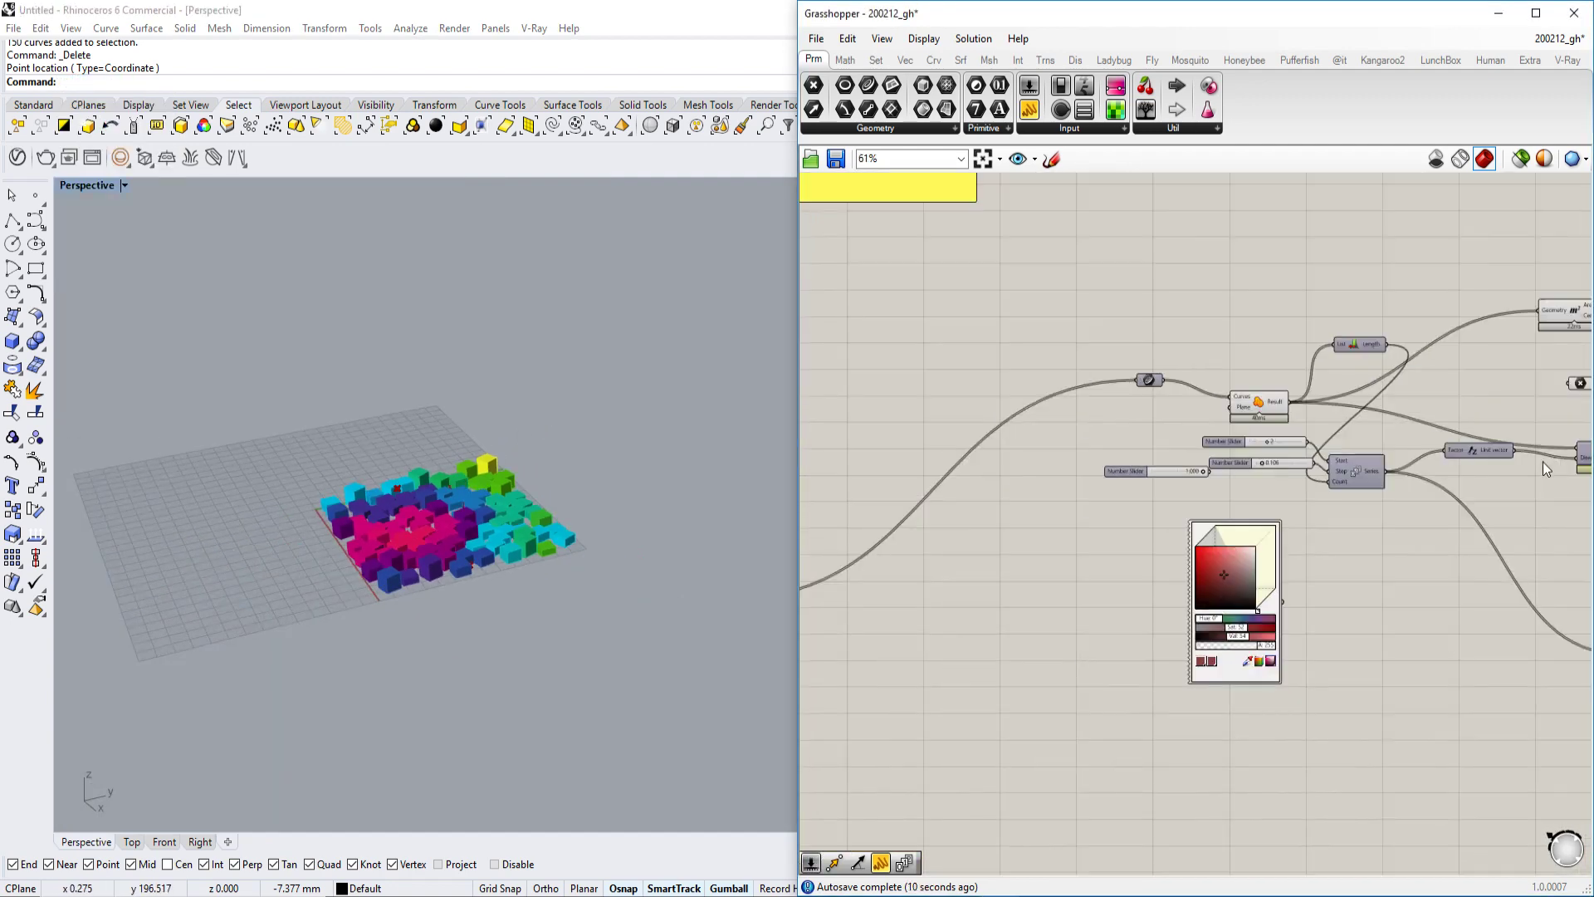
{"action": "right_click_drag", "start_coordinate": [977, 478], "coordinate": [1141, 483]}
{"action": "right_click_drag", "start_coordinate": [912, 490], "coordinate": [1182, 445]}
{"action": "scroll", "coordinate": [1094, 545], "scroll_direction": "up", "scroll_amount": 4}
{"action": "right_click_drag", "start_coordinate": [1144, 550], "coordinate": [1181, 473]}
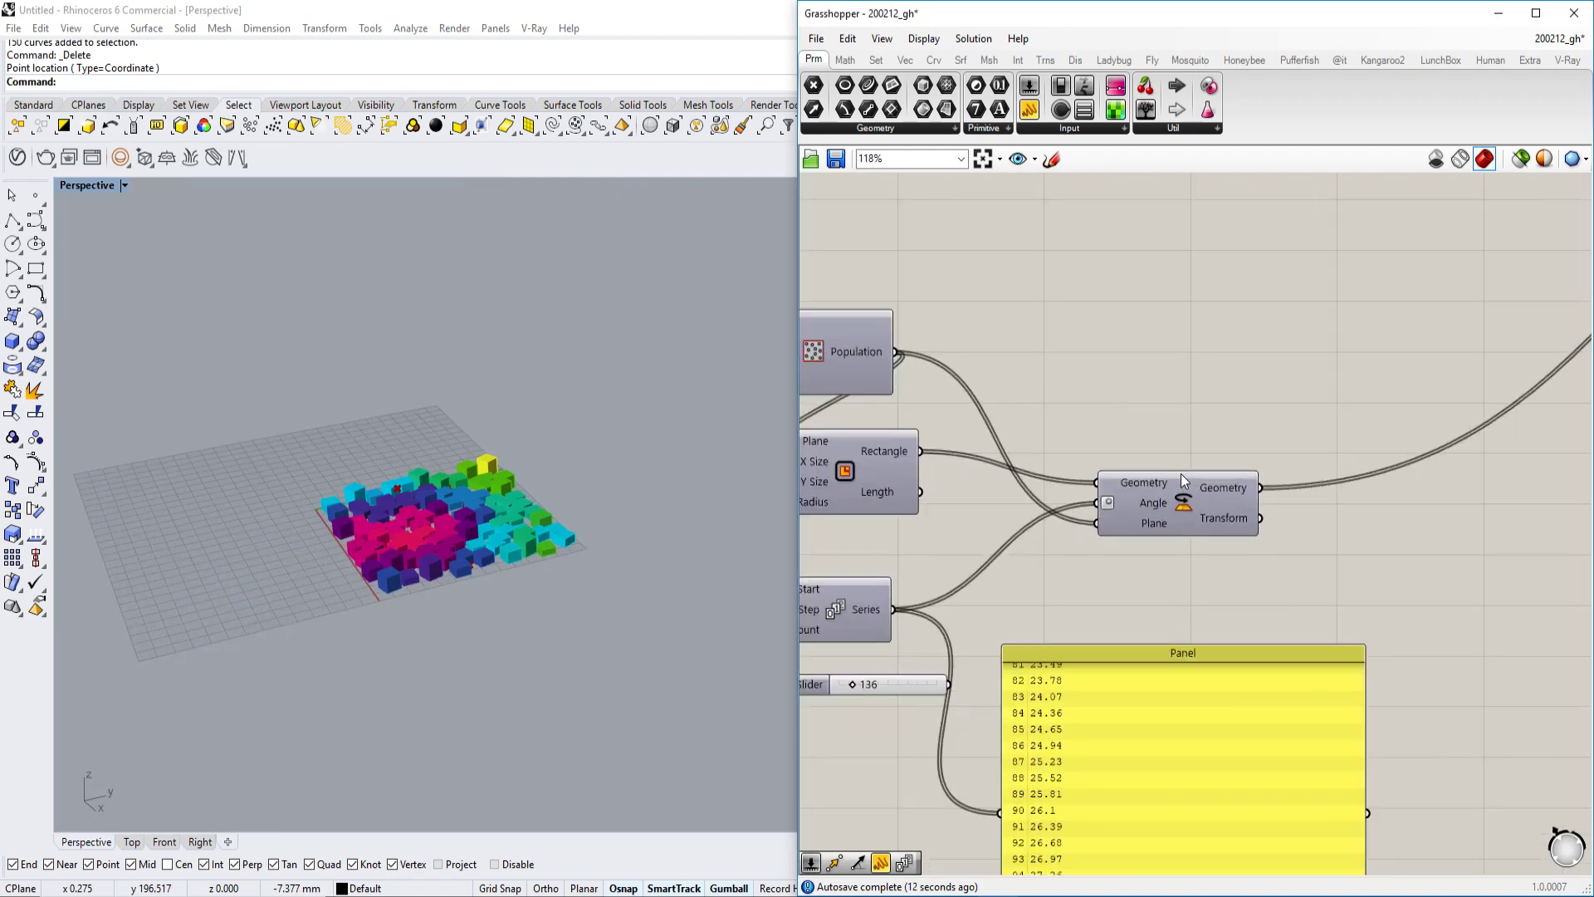
{"action": "scroll", "coordinate": [1289, 449], "scroll_direction": "down", "scroll_amount": 3}
{"action": "right_click_drag", "start_coordinate": [1290, 449], "coordinate": [1291, 397]}
{"action": "scroll", "coordinate": [1247, 416], "scroll_direction": "up", "scroll_amount": 3}
{"action": "scroll", "coordinate": [1146, 490], "scroll_direction": "down", "scroll_amount": 2}
{"action": "right_click_drag", "start_coordinate": [1146, 489], "coordinate": [1299, 538]}
{"action": "right_click_drag", "start_coordinate": [1357, 417], "coordinate": [1129, 426]}
{"action": "scroll", "coordinate": [1128, 426], "scroll_direction": "down", "scroll_amount": 2}
{"action": "scroll", "coordinate": [1128, 426], "scroll_direction": "down", "scroll_amount": 1}
{"action": "right_click_drag", "start_coordinate": [471, 462], "coordinate": [520, 493]}
{"action": "scroll", "coordinate": [520, 493], "scroll_direction": "up", "scroll_amount": 2}
- Draw a large rectangle on the ground around all the blocks in Rhino and turn it into a planar surface
{"action": "type", "text": "RecordAnimation"}
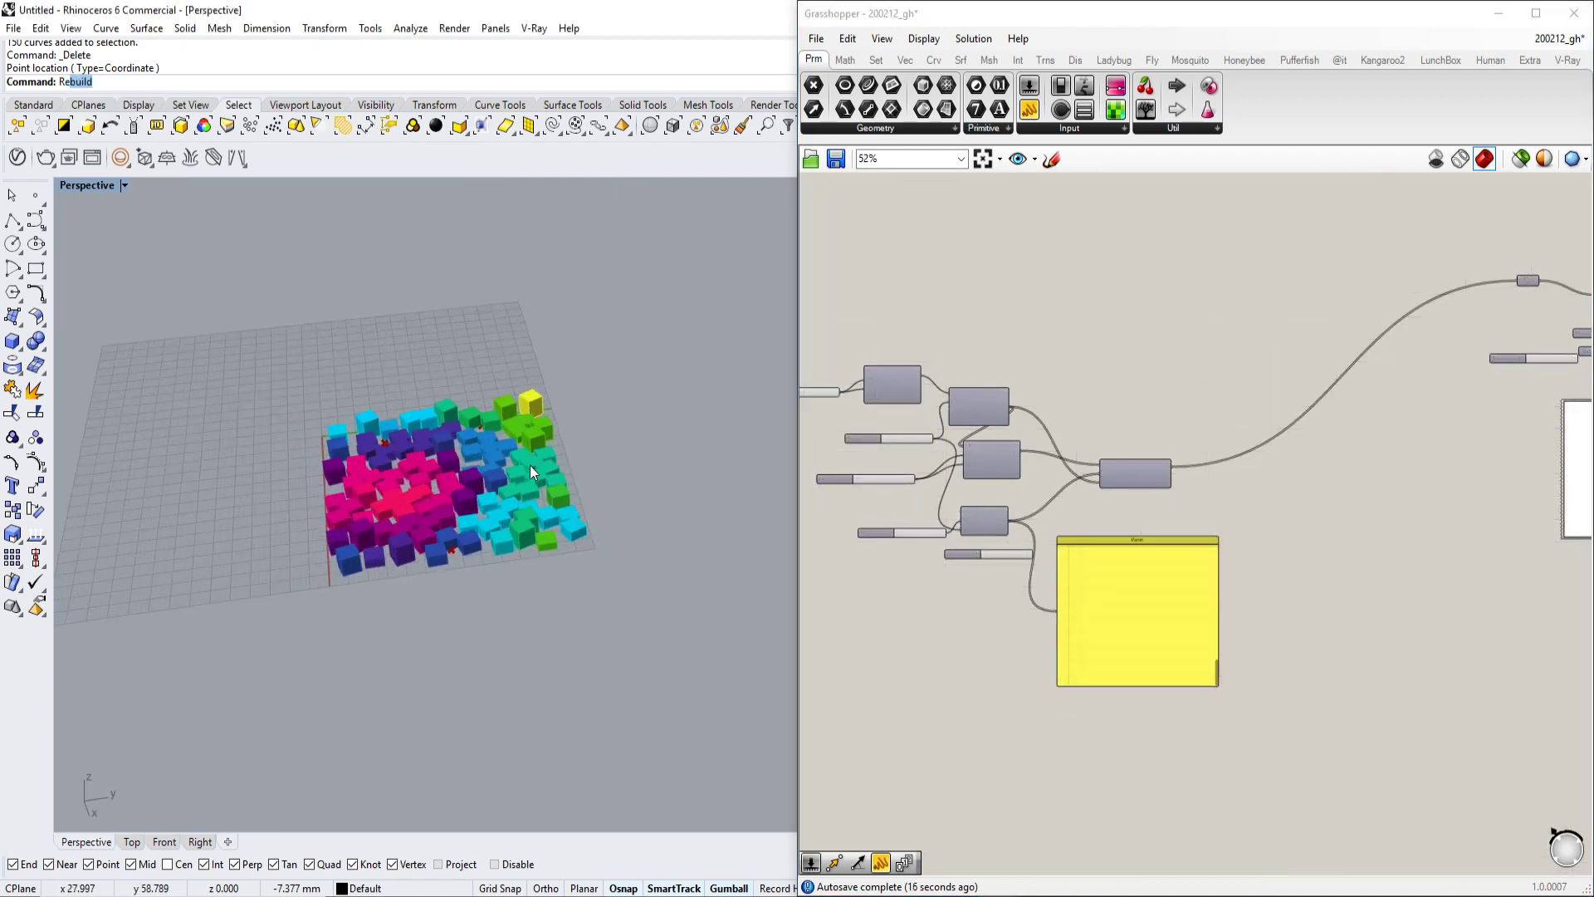
{"action": "key", "text": "Return"}
{"action": "type", "text": "Rectangle"}
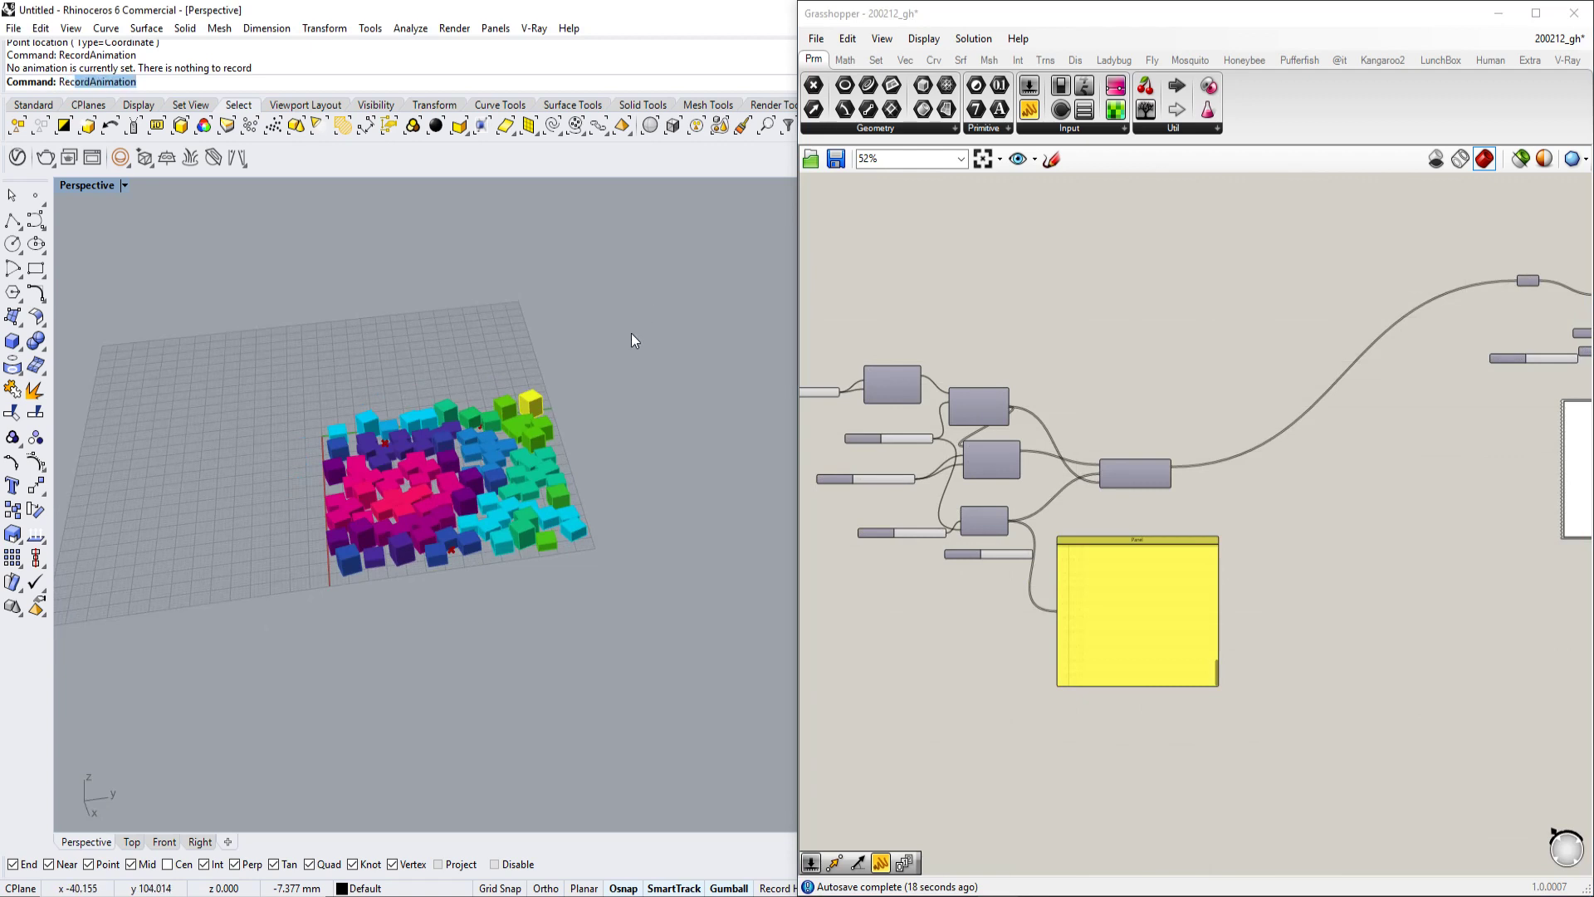
{"action": "key", "text": "Return"}
{"action": "left_click", "coordinate": [664, 264]}
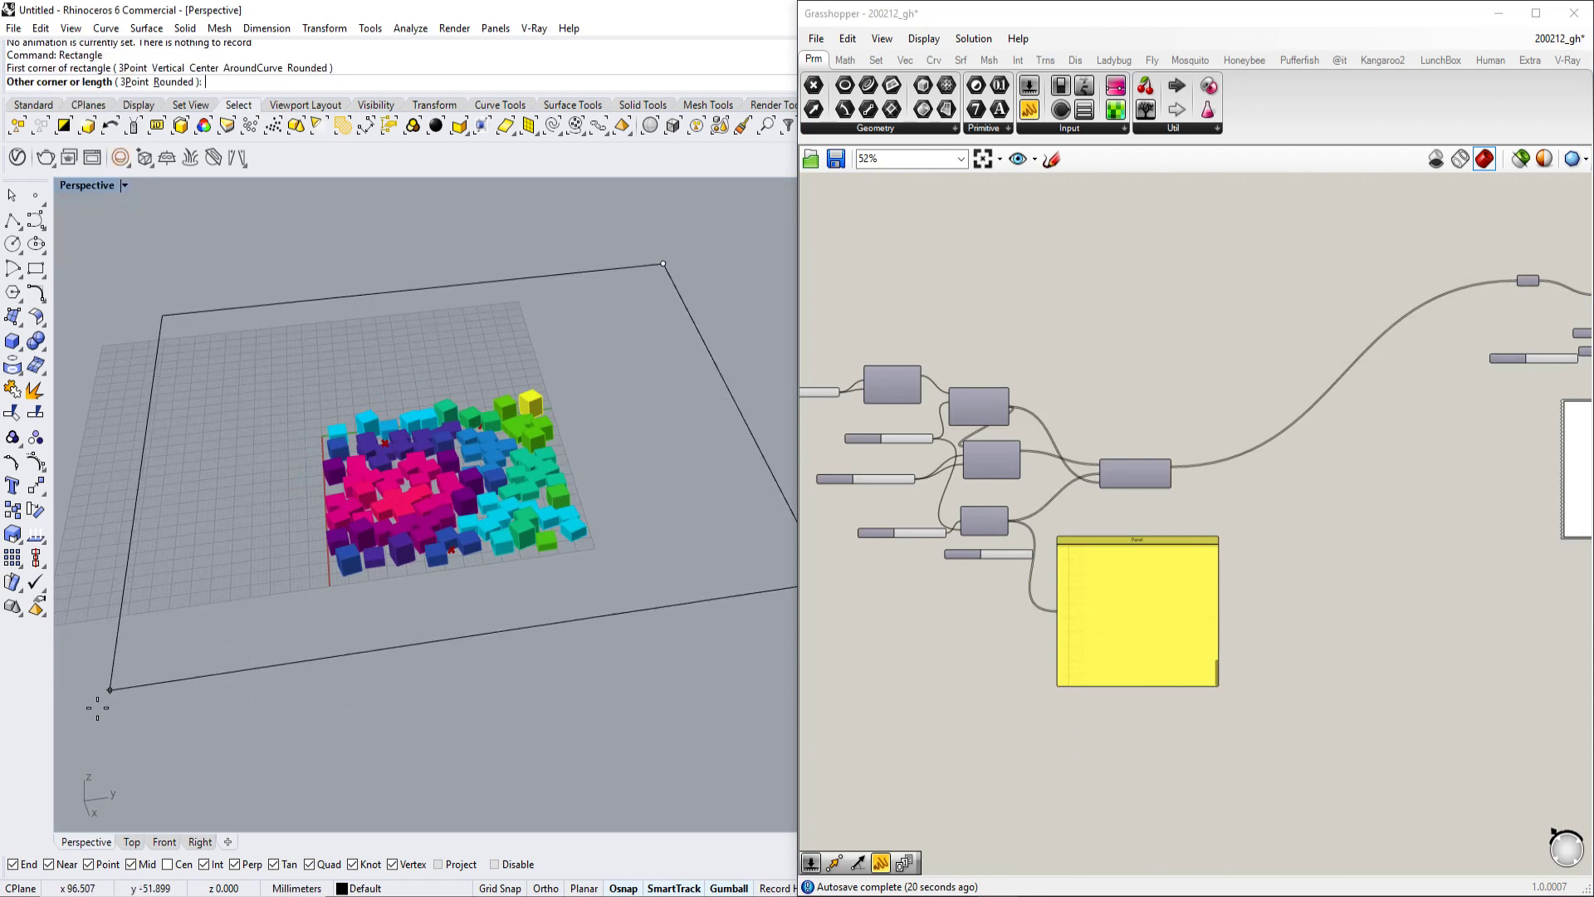
{"action": "left_click", "coordinate": [111, 758]}
{"action": "left_click", "coordinate": [161, 359]}
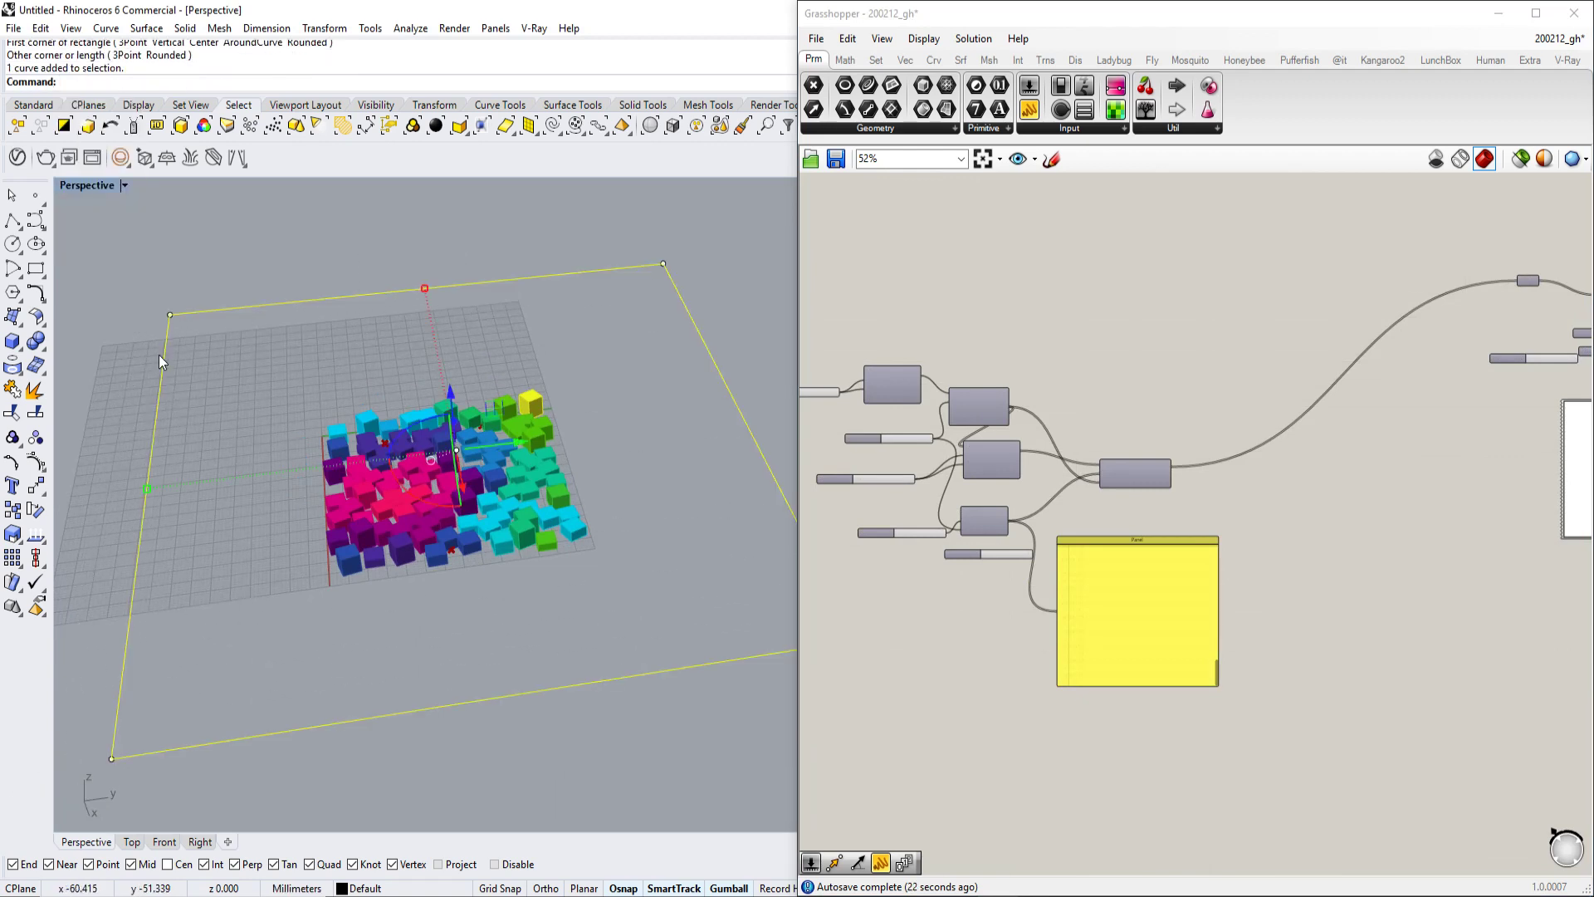
{"action": "key", "text": "Return"}
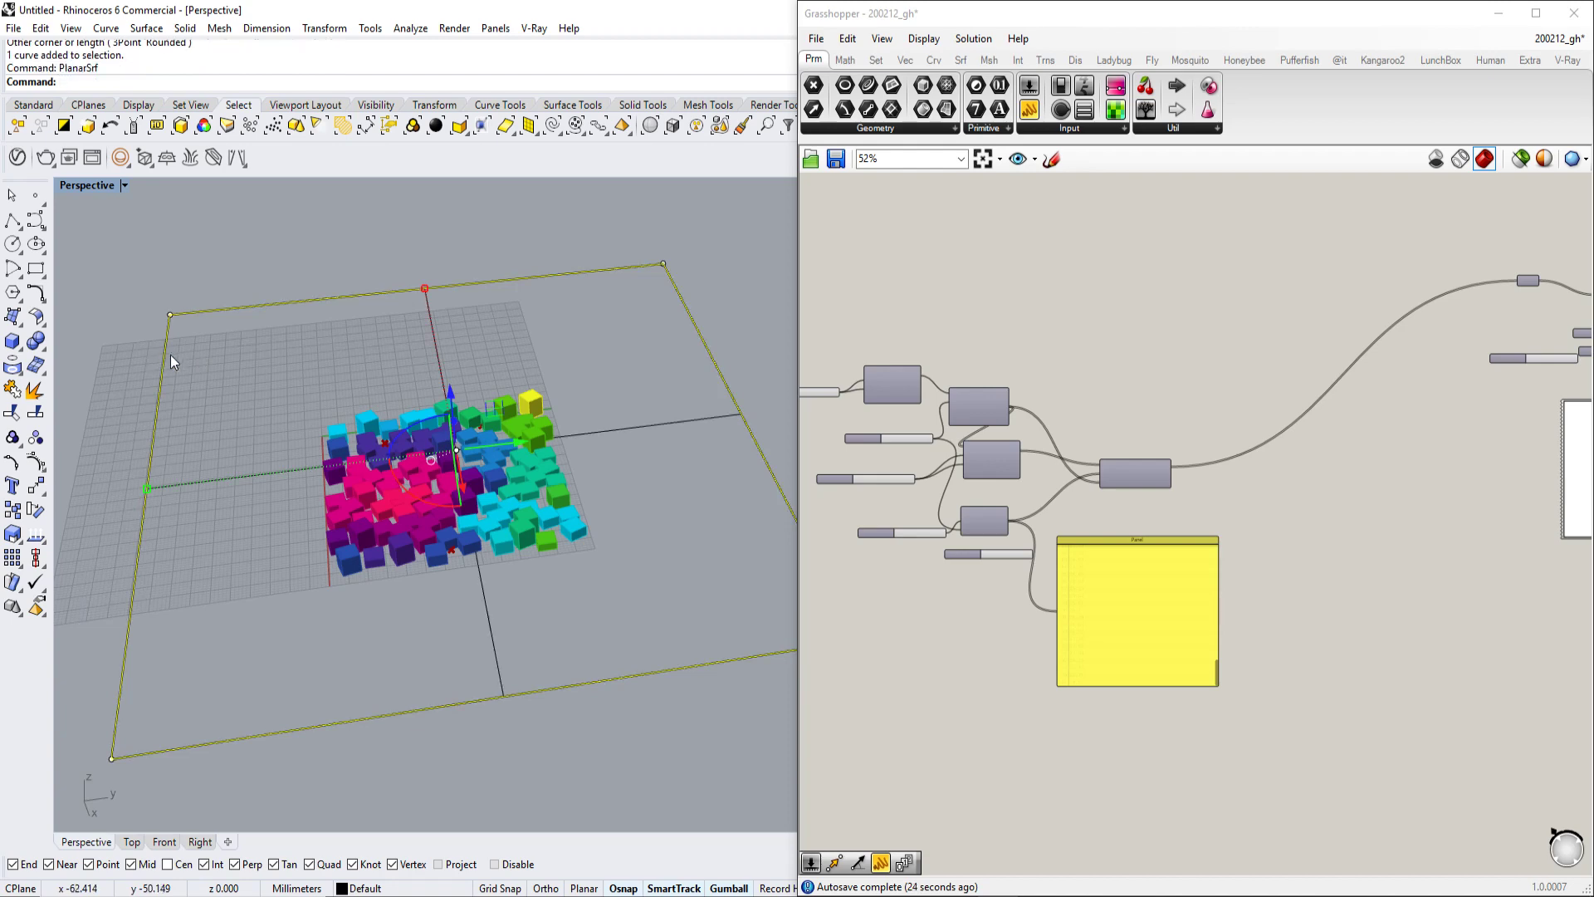
- Switch the Perspective viewport to Rendered display, clear the selection and frame the coloured blocks on the ground surface
{"action": "left_click", "coordinate": [90, 185]}
{"action": "left_click", "coordinate": [125, 269]}
{"action": "scroll", "coordinate": [460, 446], "scroll_direction": "up", "scroll_amount": 3}
{"action": "key", "text": "Escape"}
{"action": "scroll", "coordinate": [460, 446], "scroll_direction": "up", "scroll_amount": 2}
{"action": "right_click_drag", "start_coordinate": [460, 446], "coordinate": [457, 481]}
{"action": "scroll", "coordinate": [462, 452], "scroll_direction": "down", "scroll_amount": 2}
{"action": "scroll", "coordinate": [1358, 413], "scroll_direction": "down", "scroll_amount": 3}
{"action": "right_click_drag", "start_coordinate": [1359, 413], "coordinate": [925, 484]}
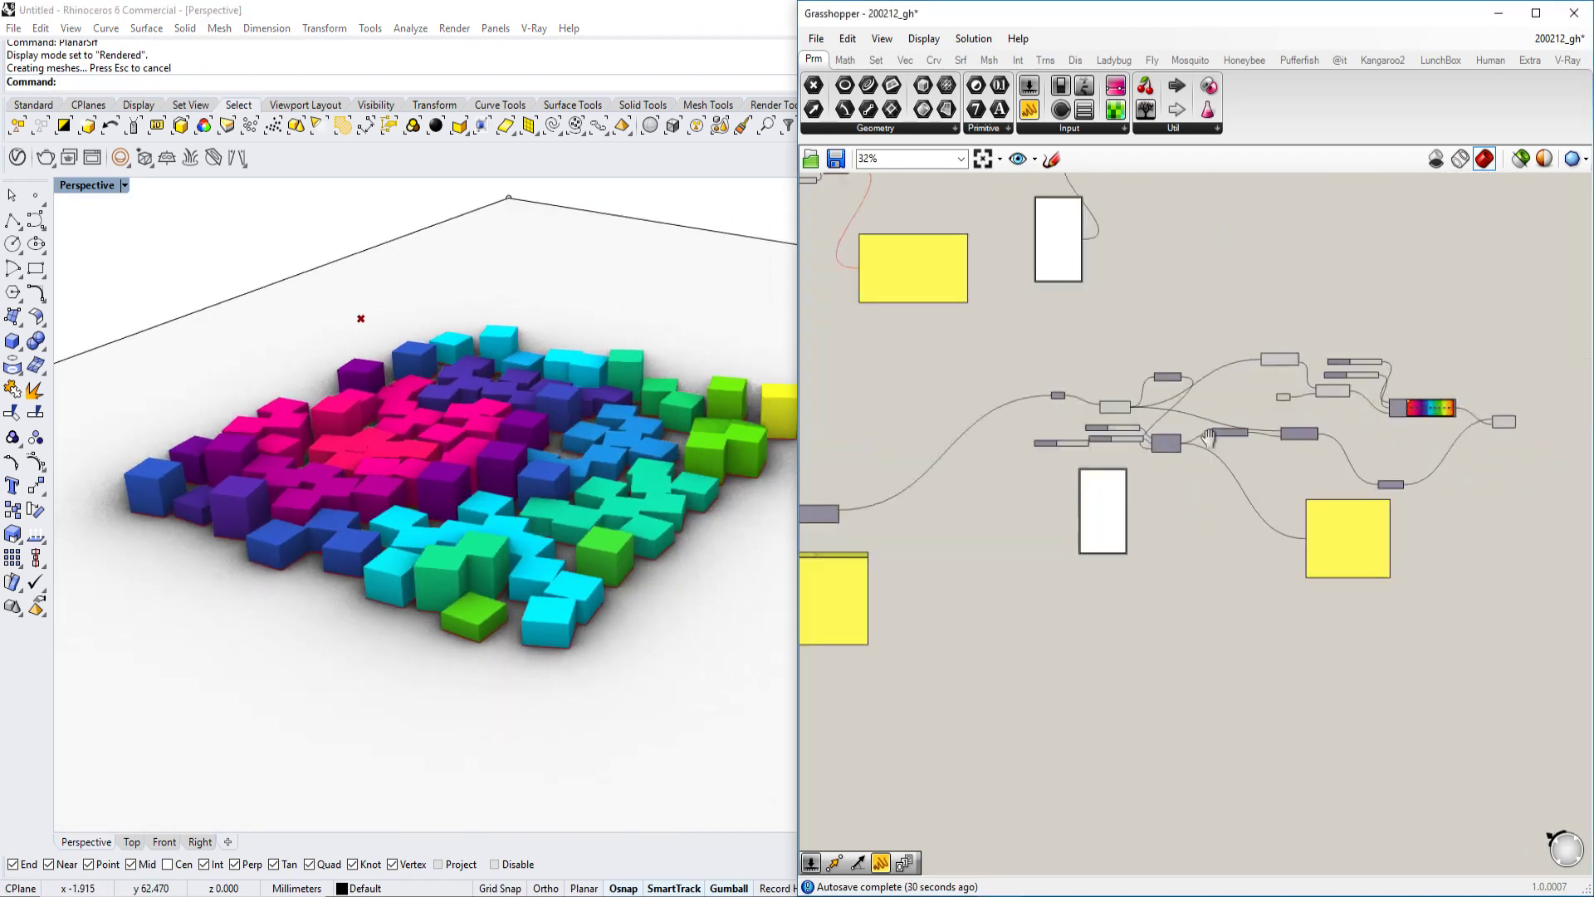
- Select the Point parameter feeding the Distance component's Point B and move its point in Rhino along the green axis
{"action": "scroll", "coordinate": [1292, 430], "scroll_direction": "up", "scroll_amount": 4}
{"action": "right_click_drag", "start_coordinate": [1292, 430], "coordinate": [1405, 675]}
{"action": "scroll", "coordinate": [1106, 503], "scroll_direction": "up", "scroll_amount": 5}
{"action": "scroll", "coordinate": [1107, 503], "scroll_direction": "down", "scroll_amount": 2}
{"action": "right_click_drag", "start_coordinate": [1060, 528], "coordinate": [1226, 366]}
{"action": "scroll", "coordinate": [1153, 419], "scroll_direction": "down", "scroll_amount": 1}
{"action": "right_click_drag", "start_coordinate": [1462, 420], "coordinate": [1238, 441]}
{"action": "scroll", "coordinate": [1239, 440], "scroll_direction": "up", "scroll_amount": 5}
{"action": "left_click", "coordinate": [1376, 482]}
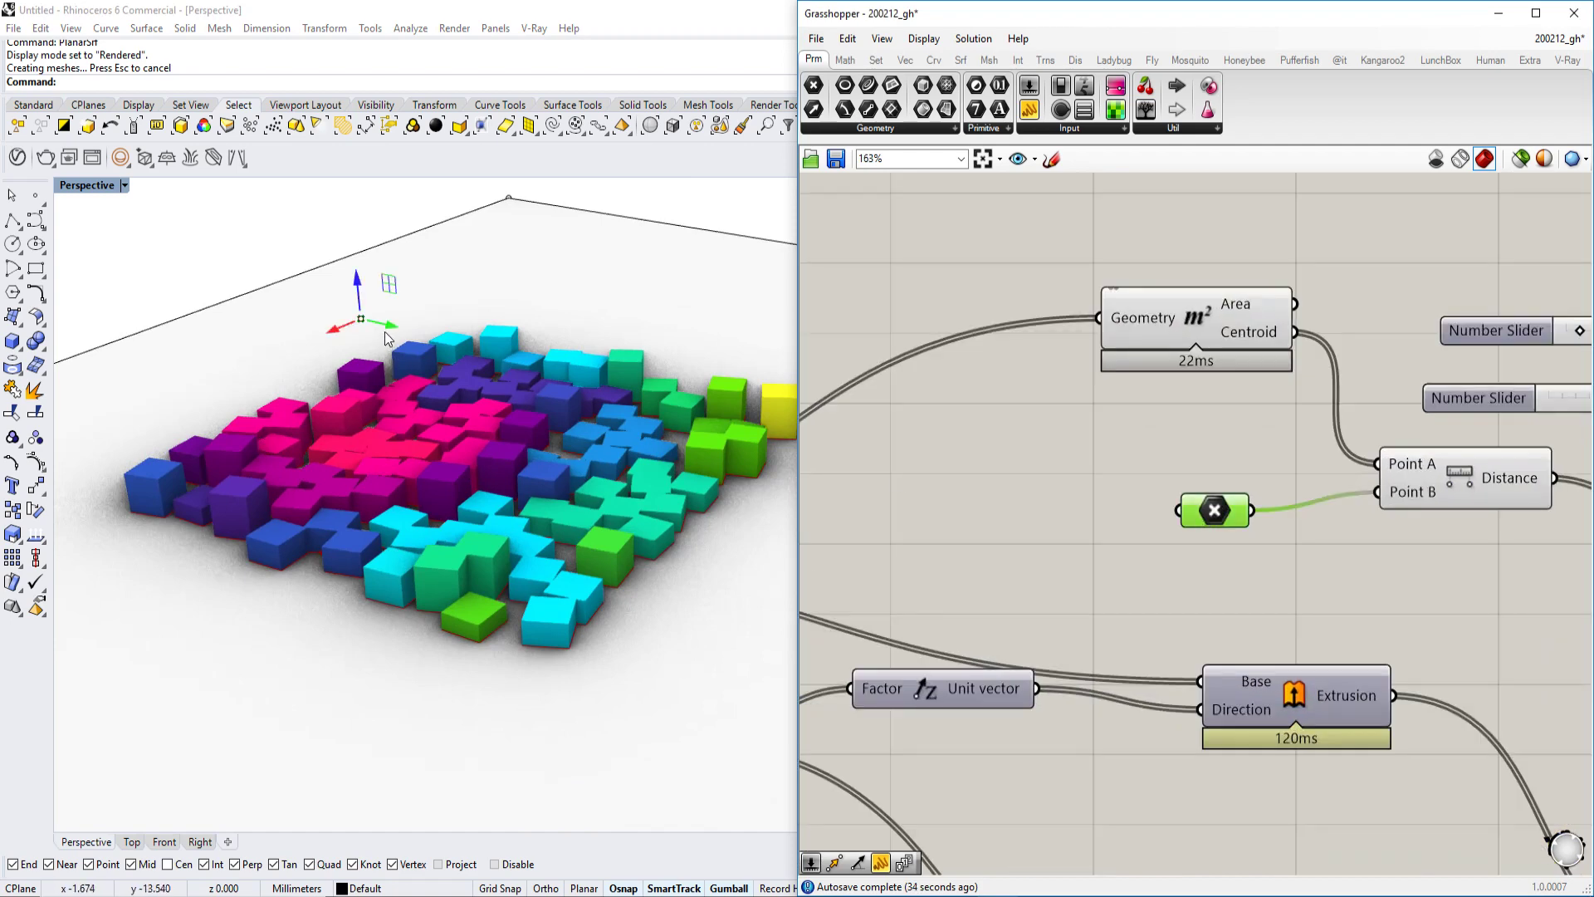
{"action": "left_click_drag", "start_coordinate": [385, 330], "coordinate": [568, 383]}
- Reposition the attractor point further among the blocks along its gumball axes to shift the colour centre
{"action": "right_click_drag", "start_coordinate": [568, 383], "coordinate": [522, 441]}
{"action": "scroll", "coordinate": [521, 442], "scroll_direction": "up", "scroll_amount": 4}
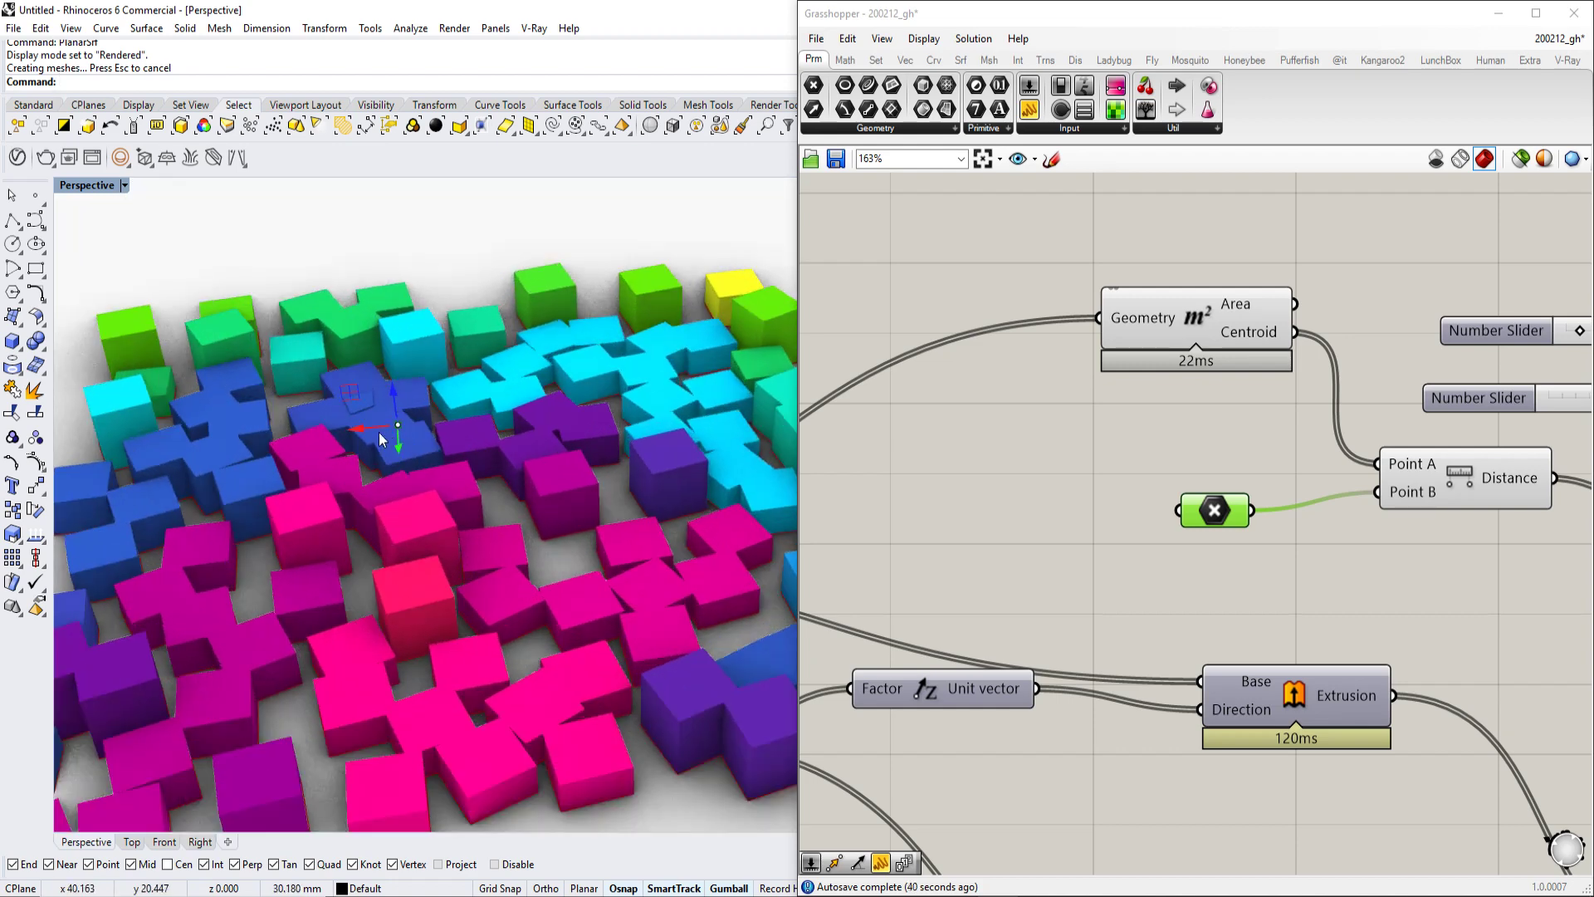
{"action": "left_click_drag", "start_coordinate": [374, 432], "coordinate": [272, 456]}
{"action": "right_click_drag", "start_coordinate": [266, 461], "coordinate": [569, 444]}
{"action": "scroll", "coordinate": [569, 444], "scroll_direction": "down", "scroll_amount": 5}
{"action": "left_click_drag", "start_coordinate": [585, 423], "coordinate": [423, 393]}
- Change the Gradient component's colours to the green-to-yellow preset
{"action": "right_click_drag", "start_coordinate": [1242, 399], "coordinate": [959, 416]}
{"action": "scroll", "coordinate": [1211, 473], "scroll_direction": "down", "scroll_amount": 3}
{"action": "scroll", "coordinate": [1198, 503], "scroll_direction": "up", "scroll_amount": 5}
{"action": "right_click", "coordinate": [1142, 527]}
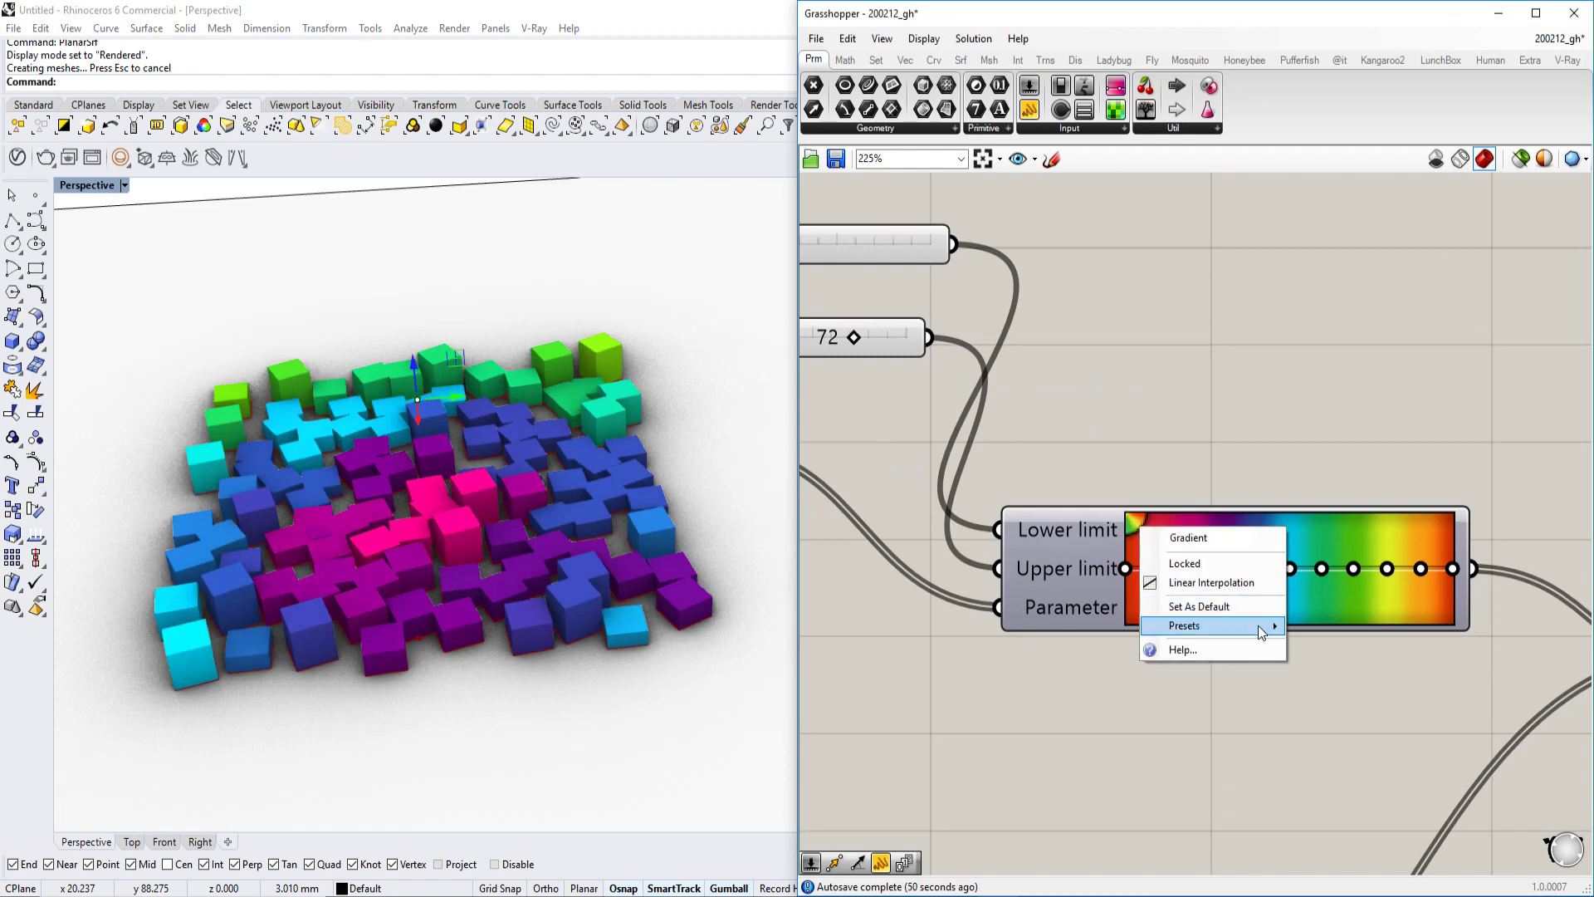
{"action": "mouse_move", "coordinate": [1258, 625]}
{"action": "left_click", "coordinate": [1366, 691]}
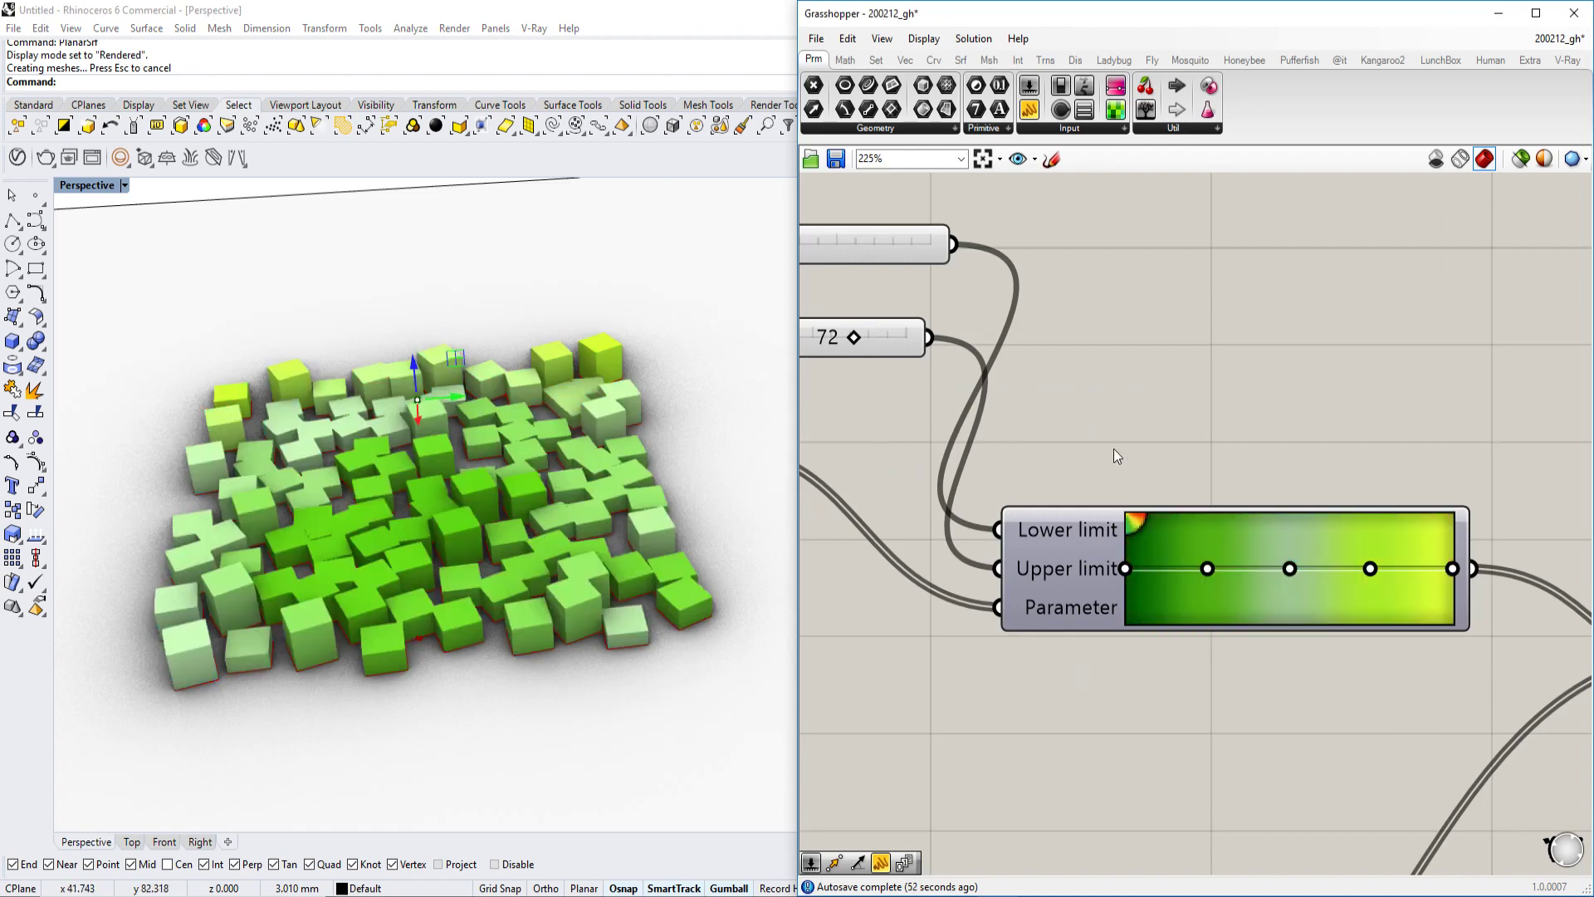
- Set the Gradient's upper limit slider to 53 and its lower limit slider to 20
{"action": "right_click_drag", "start_coordinate": [1109, 445], "coordinate": [1370, 438]}
{"action": "scroll", "coordinate": [457, 485], "scroll_direction": "up", "scroll_amount": 3}
{"action": "scroll", "coordinate": [382, 494], "scroll_direction": "down", "scroll_amount": 4}
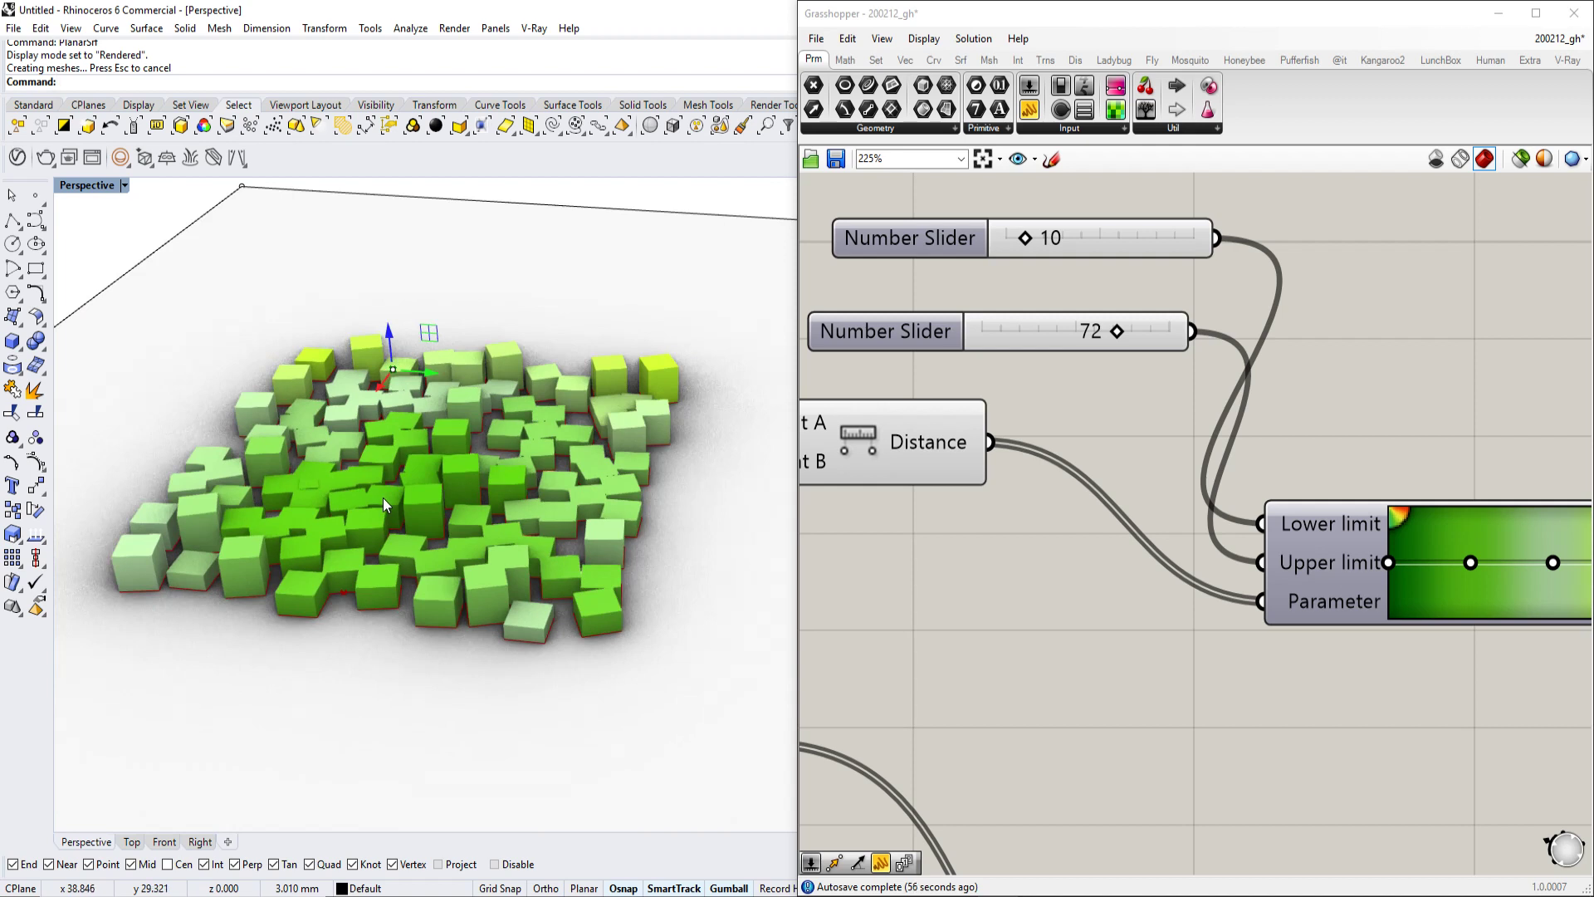
{"action": "right_click_drag", "start_coordinate": [1173, 384], "coordinate": [1137, 454]}
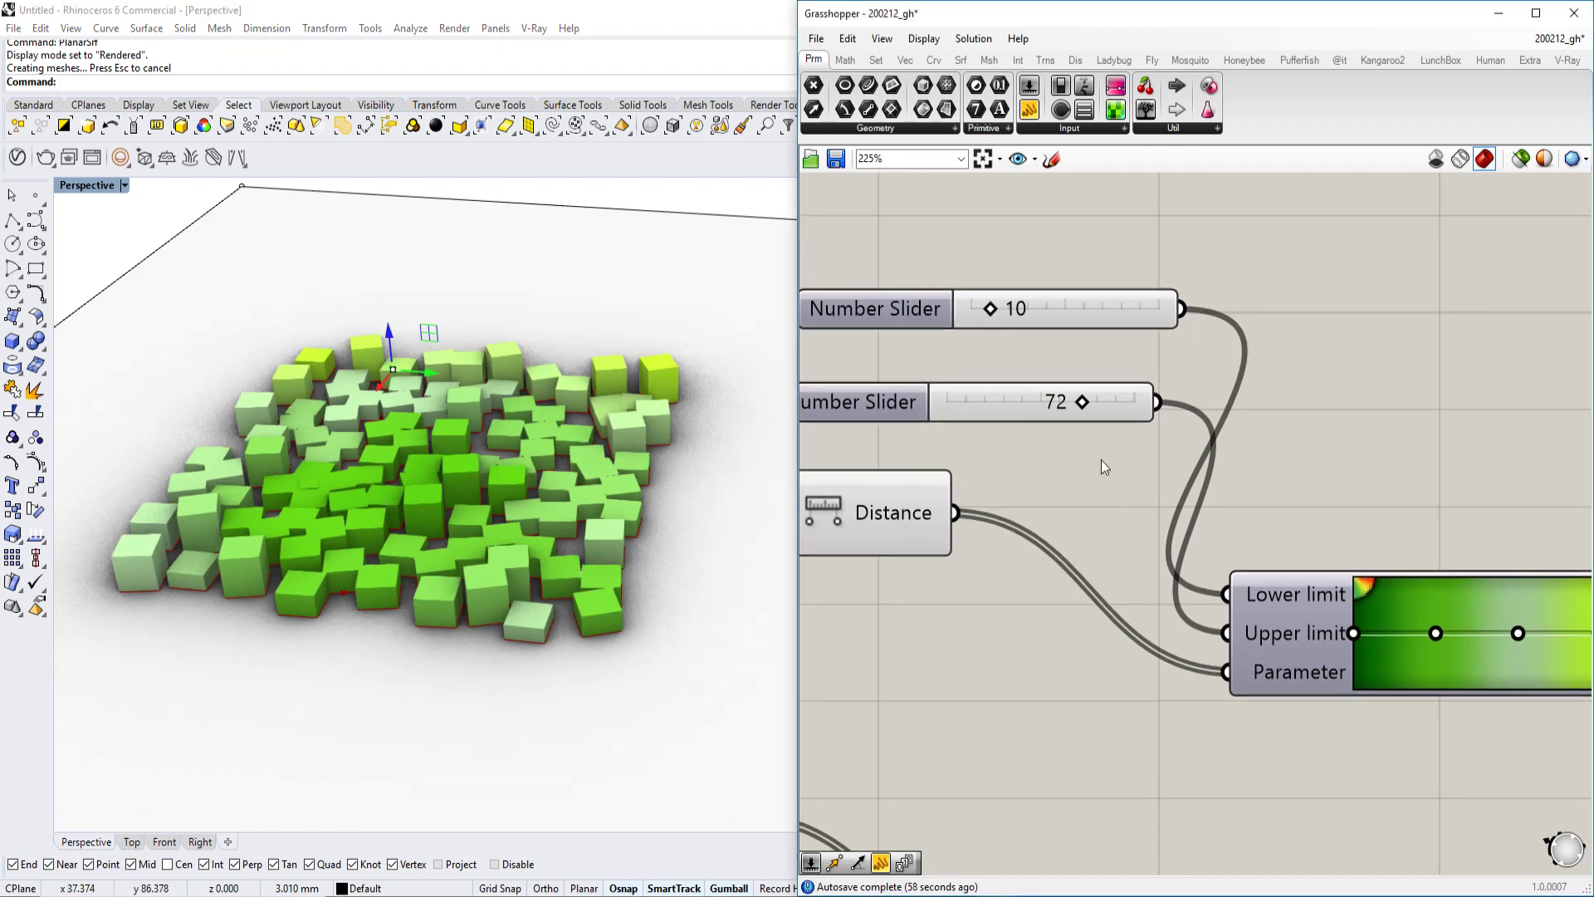
{"action": "left_click_drag", "start_coordinate": [1081, 405], "coordinate": [1044, 429]}
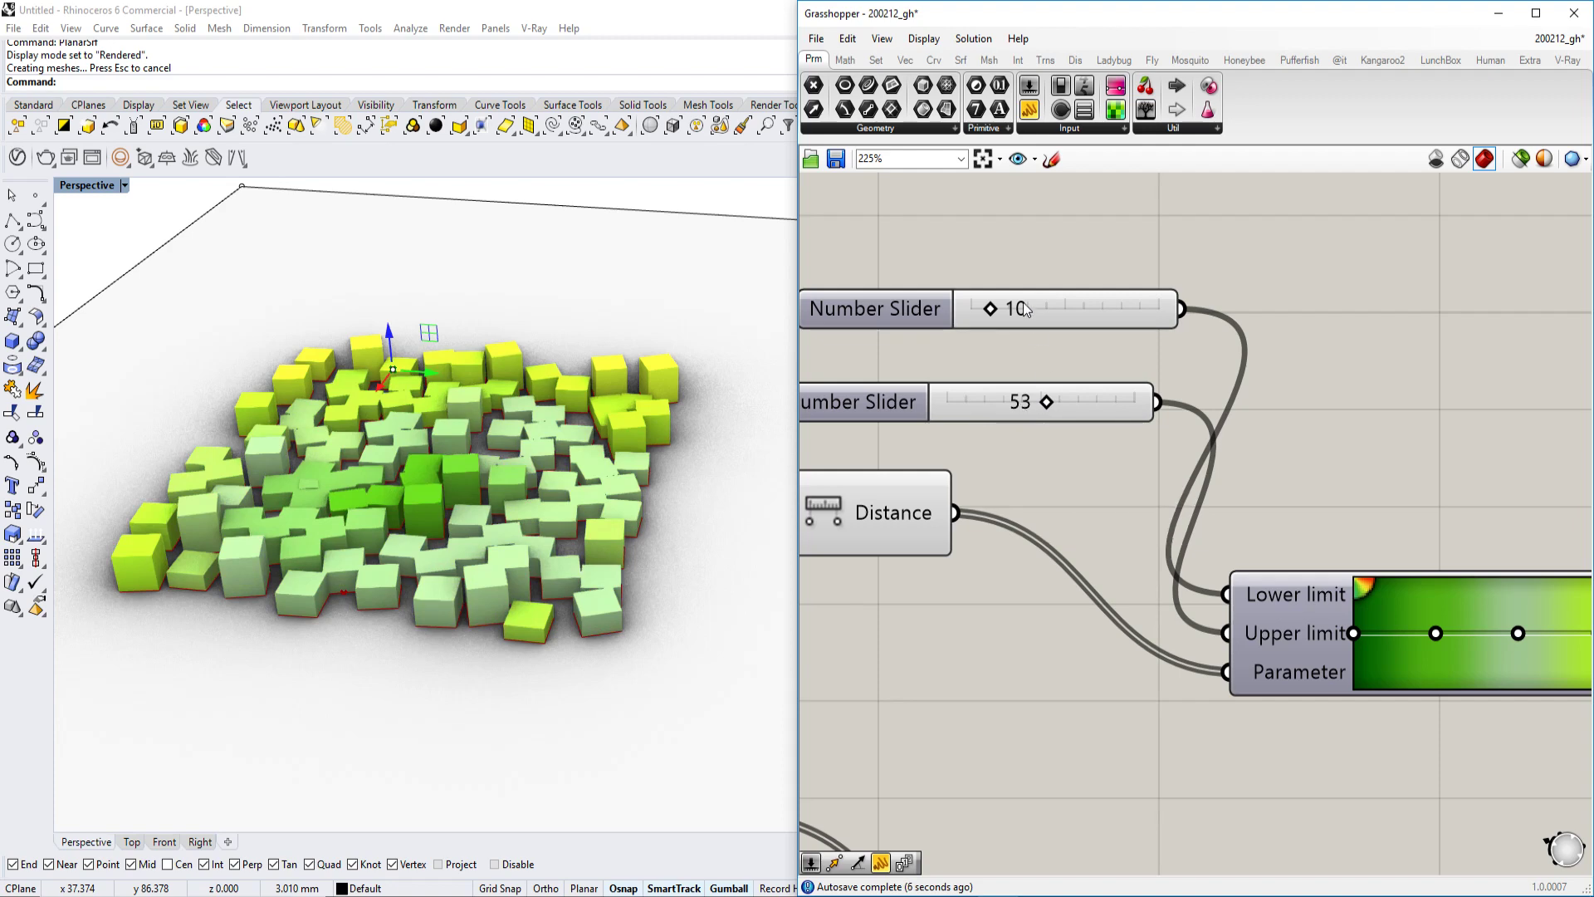
{"action": "mouse_move", "coordinate": [989, 309]}
{"action": "left_mouse_down"}
{"action": "mouse_move", "coordinate": [1040, 311]}
{"action": "mouse_move", "coordinate": [1011, 321]}
{"action": "left_mouse_up"}
{"action": "scroll", "coordinate": [1282, 441], "scroll_direction": "down", "scroll_amount": 3}
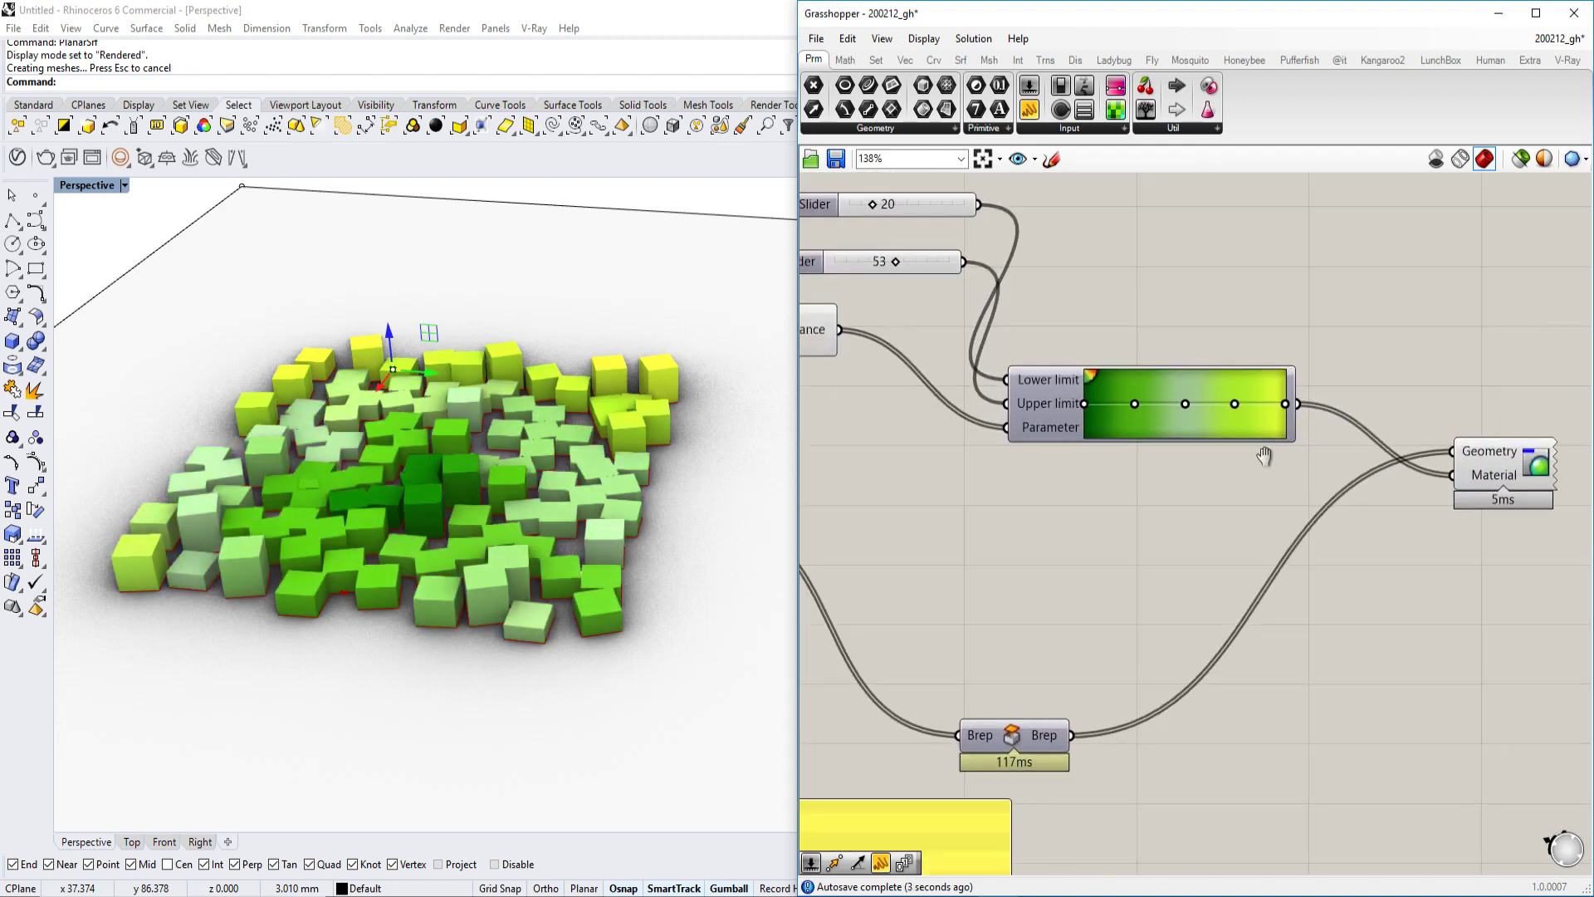
- Move the two limit sliders, the Gradient and the Custom Preview together further away from the Distance component
{"action": "scroll", "coordinate": [1224, 464], "scroll_direction": "down", "scroll_amount": 3}
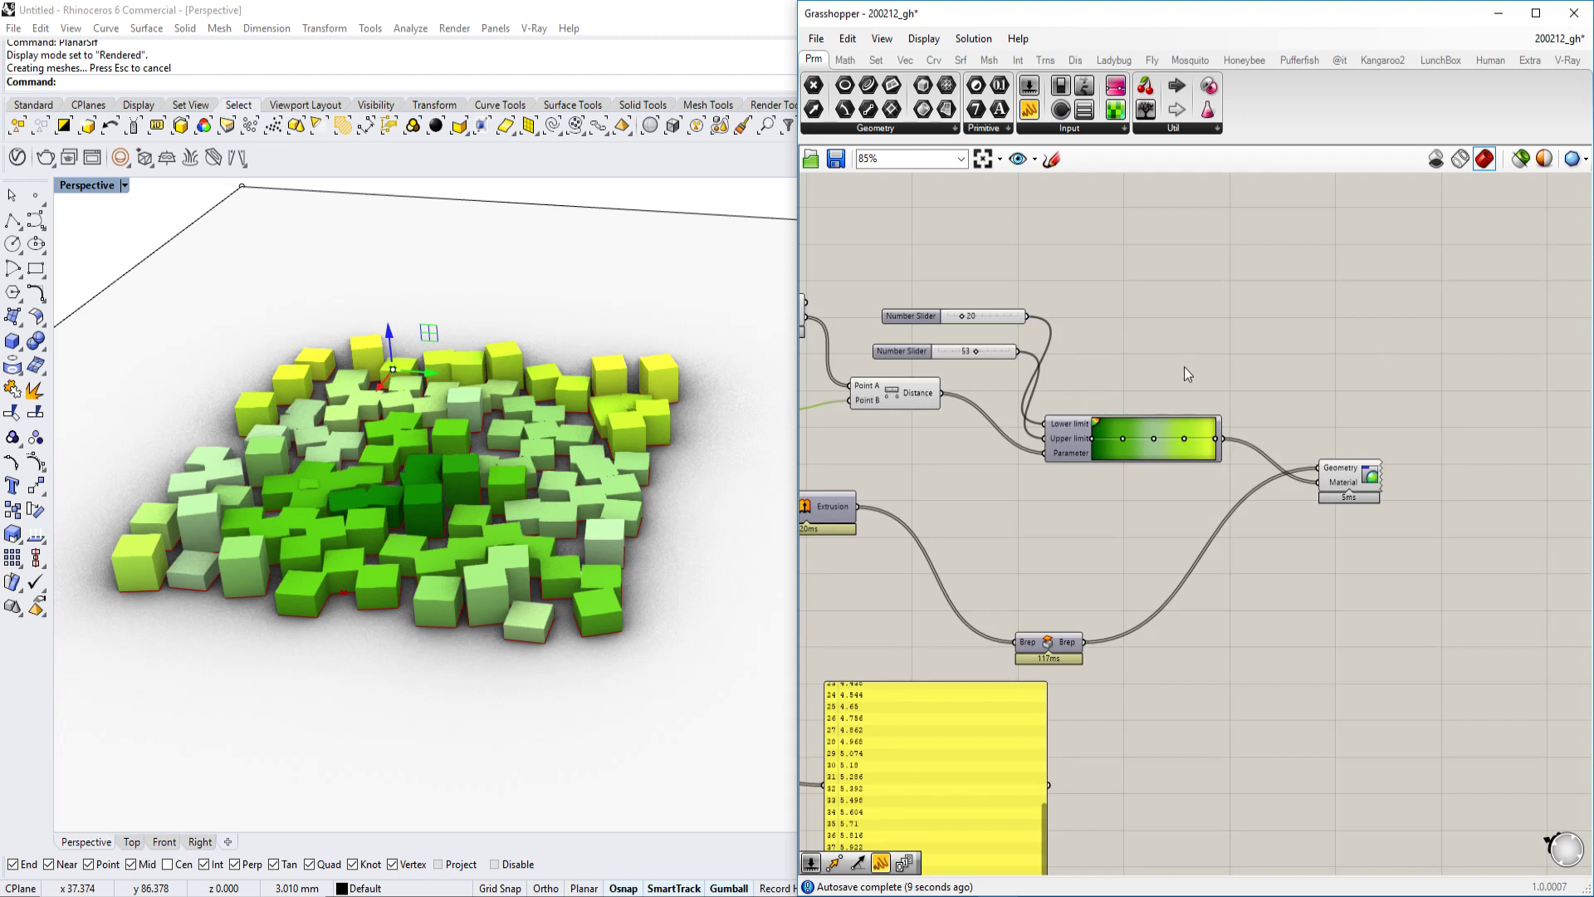
{"action": "left_click_drag", "start_coordinate": [1482, 281], "coordinate": [981, 539]}
{"action": "left_click_drag", "start_coordinate": [1019, 351], "coordinate": [1250, 427]}
{"action": "left_click", "coordinate": [1103, 337]}
{"action": "right_click_drag", "start_coordinate": [1185, 468], "coordinate": [1044, 431]}
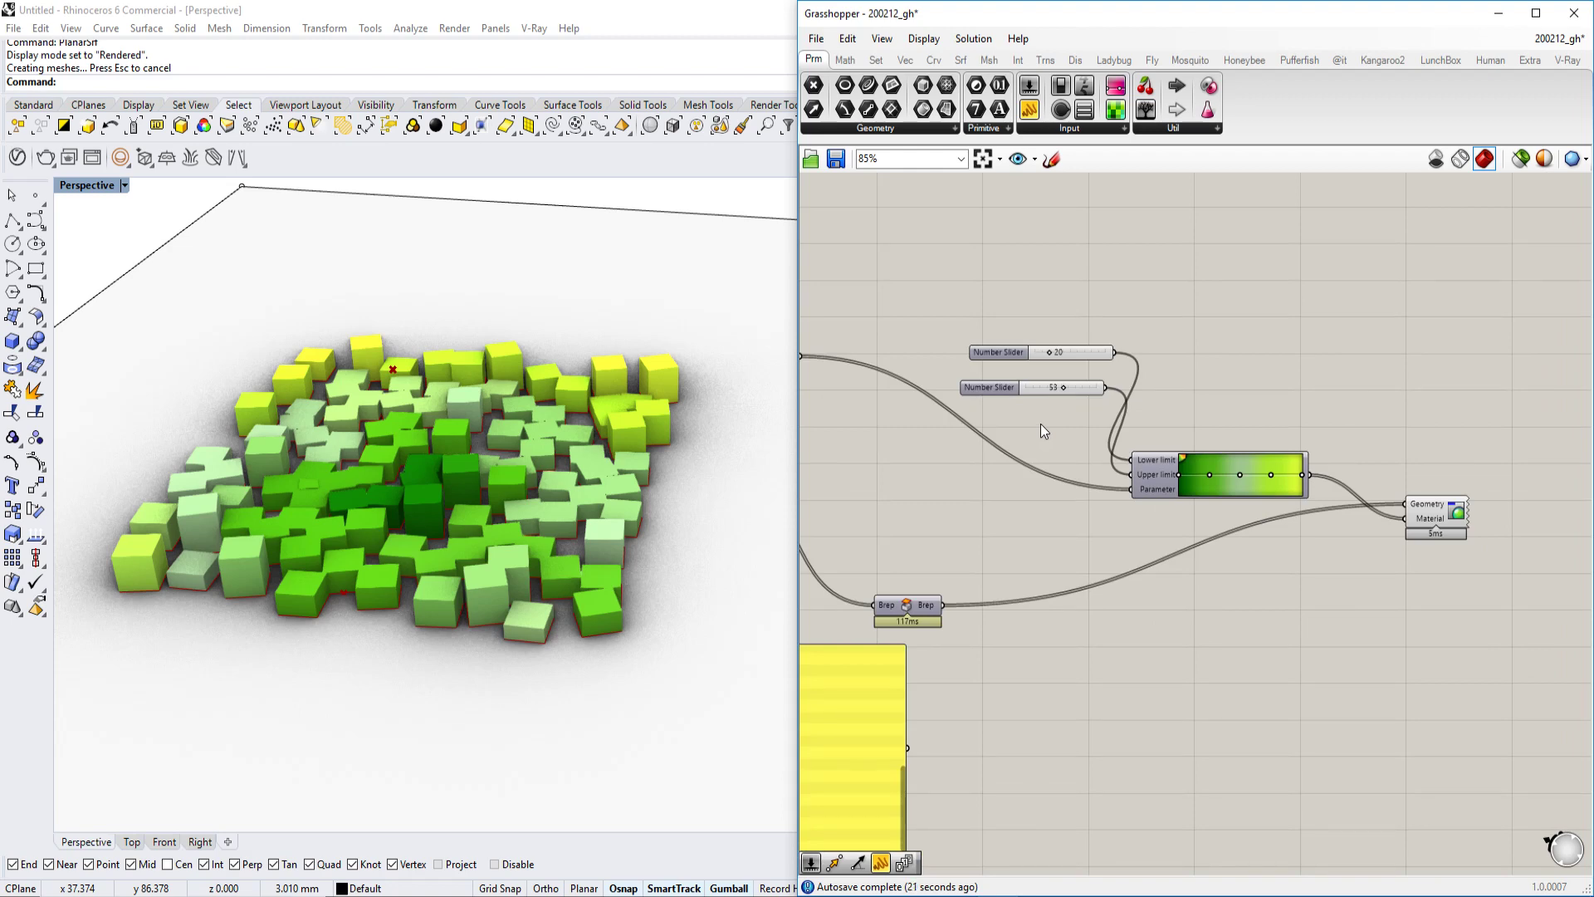
- Check the Distance output values, then set the Gradient's upper limit to 14 and its lower limit to 10
{"action": "scroll", "coordinate": [1039, 423], "scroll_direction": "up", "scroll_amount": 4}
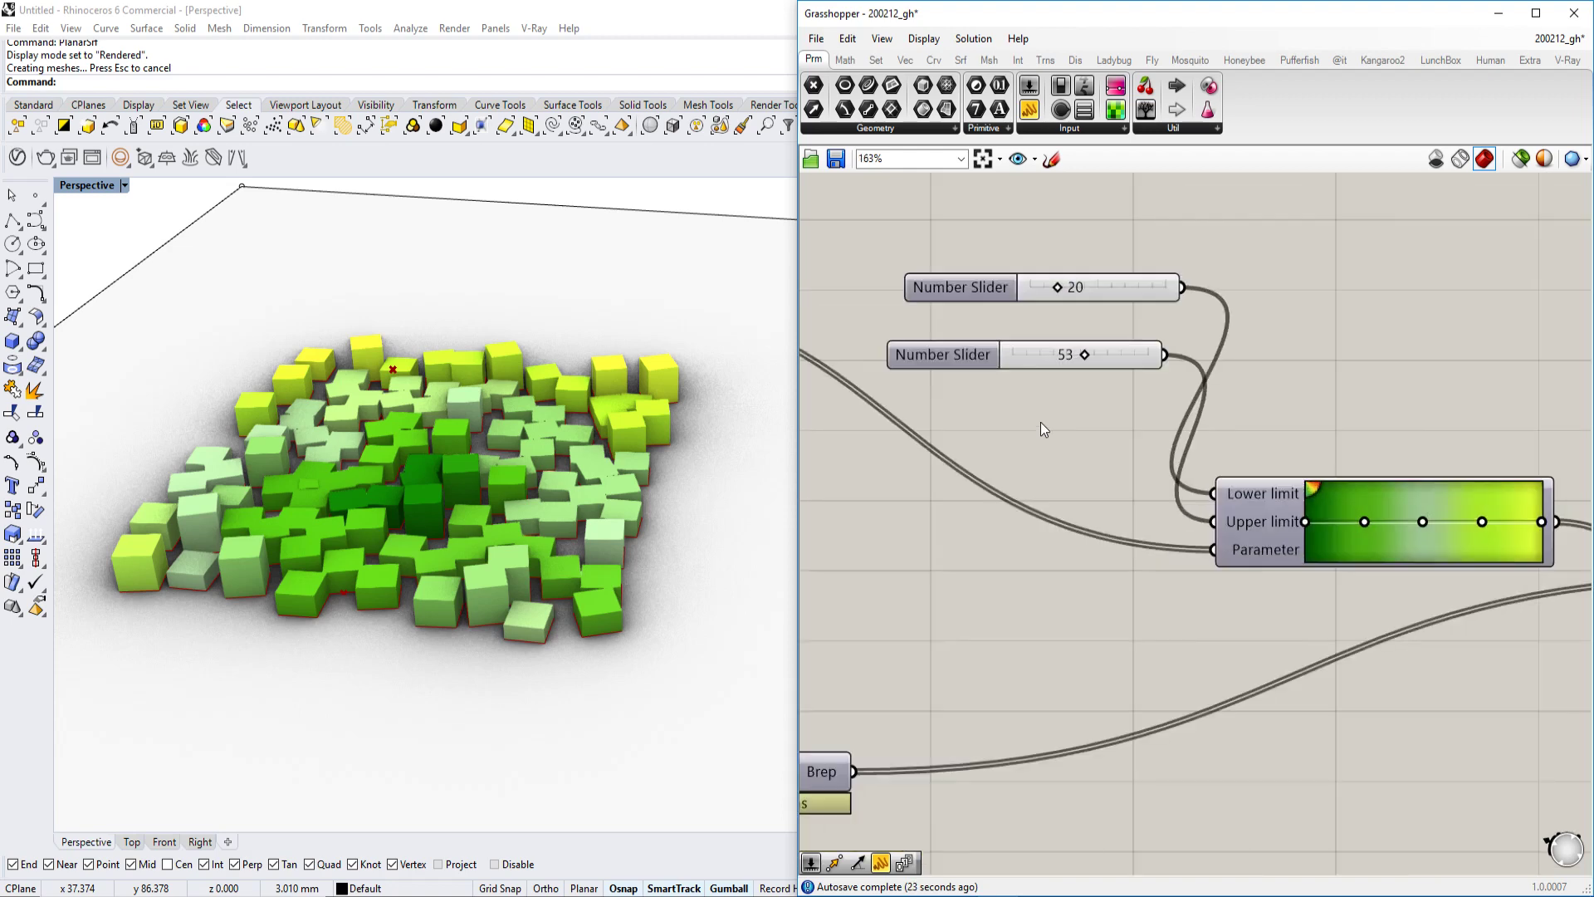
{"action": "right_click_drag", "start_coordinate": [1087, 378], "coordinate": [1526, 570]}
{"action": "mouse_move", "coordinate": [1118, 477]}
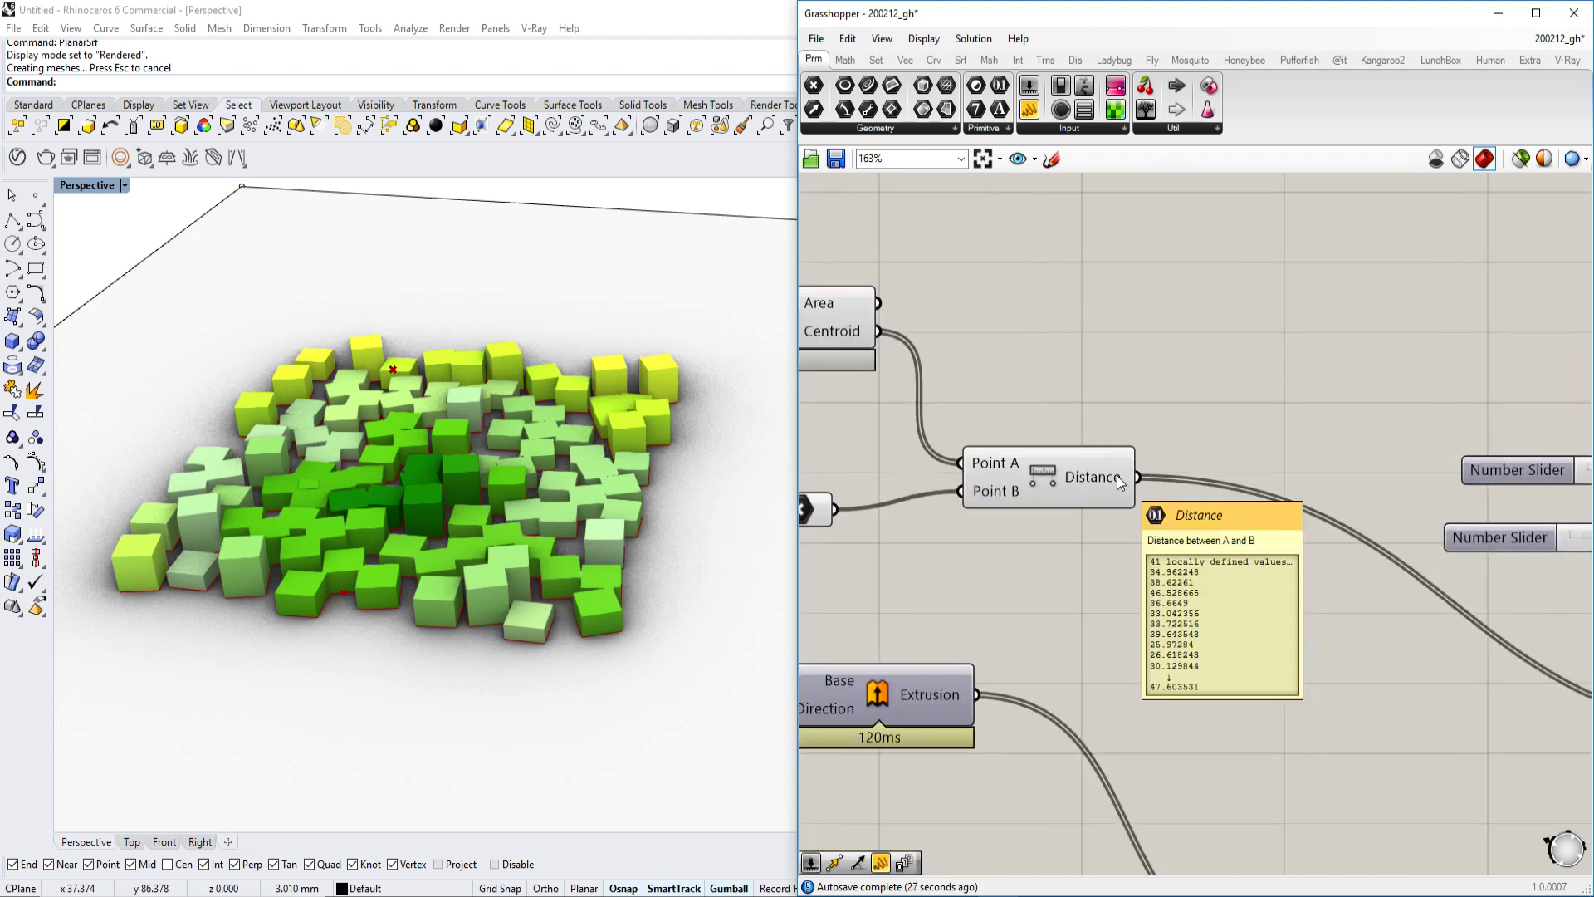
{"action": "scroll", "coordinate": [1118, 477], "scroll_direction": "down", "scroll_amount": 2}
{"action": "right_click_drag", "start_coordinate": [1462, 564], "coordinate": [1122, 530]}
{"action": "scroll", "coordinate": [1311, 561], "scroll_direction": "up", "scroll_amount": 3}
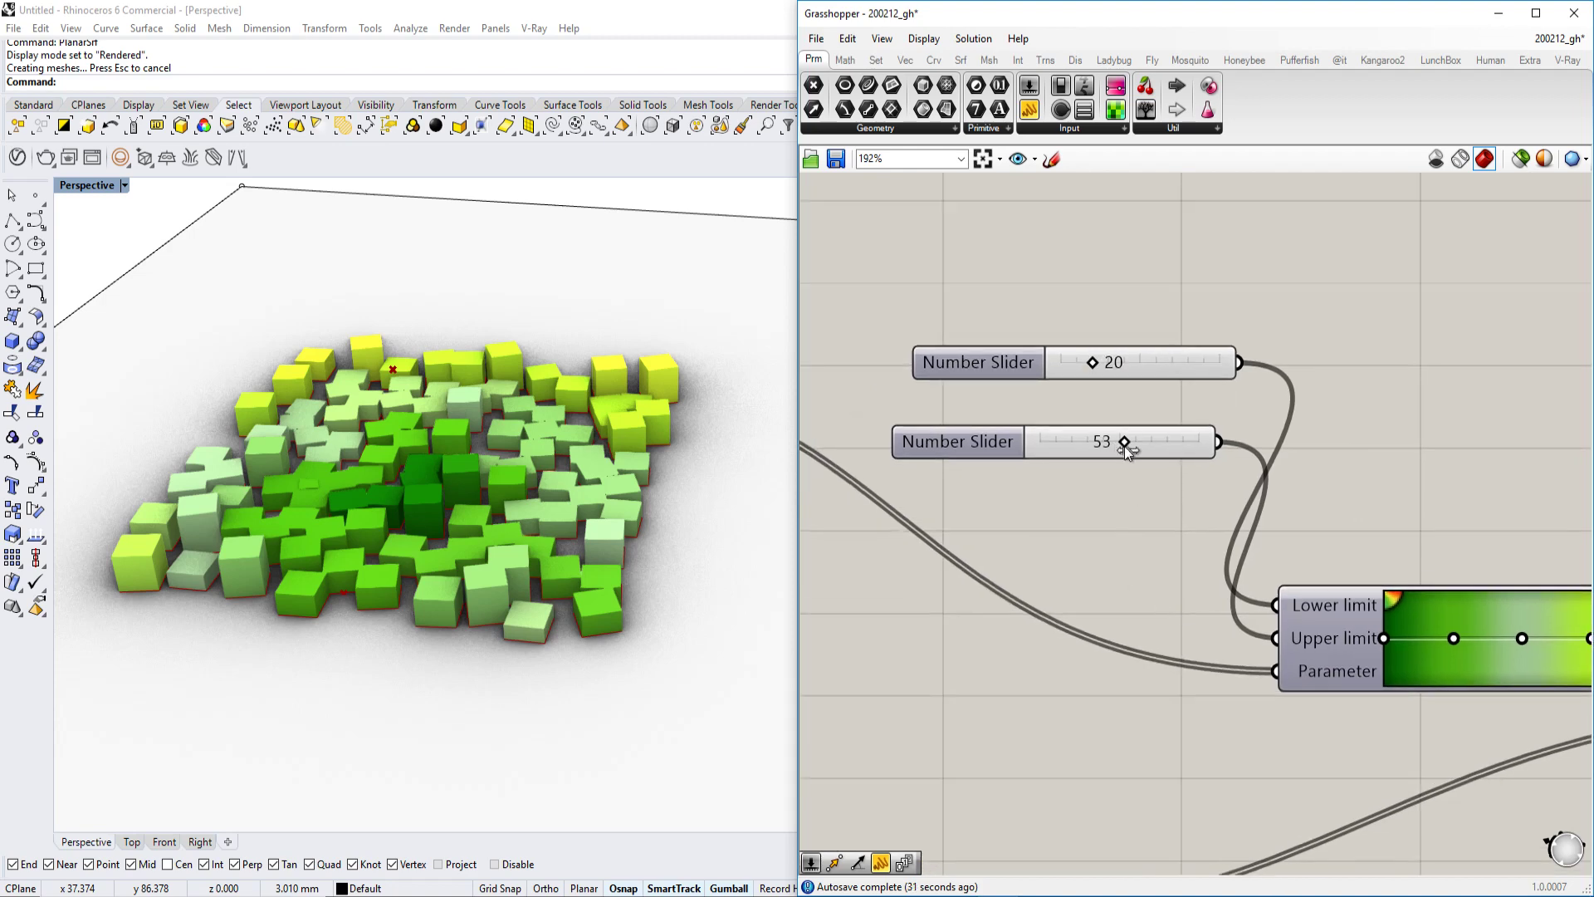
{"action": "left_click_drag", "start_coordinate": [1128, 449], "coordinate": [1064, 442]}
{"action": "left_click_drag", "start_coordinate": [1092, 365], "coordinate": [1076, 358]}
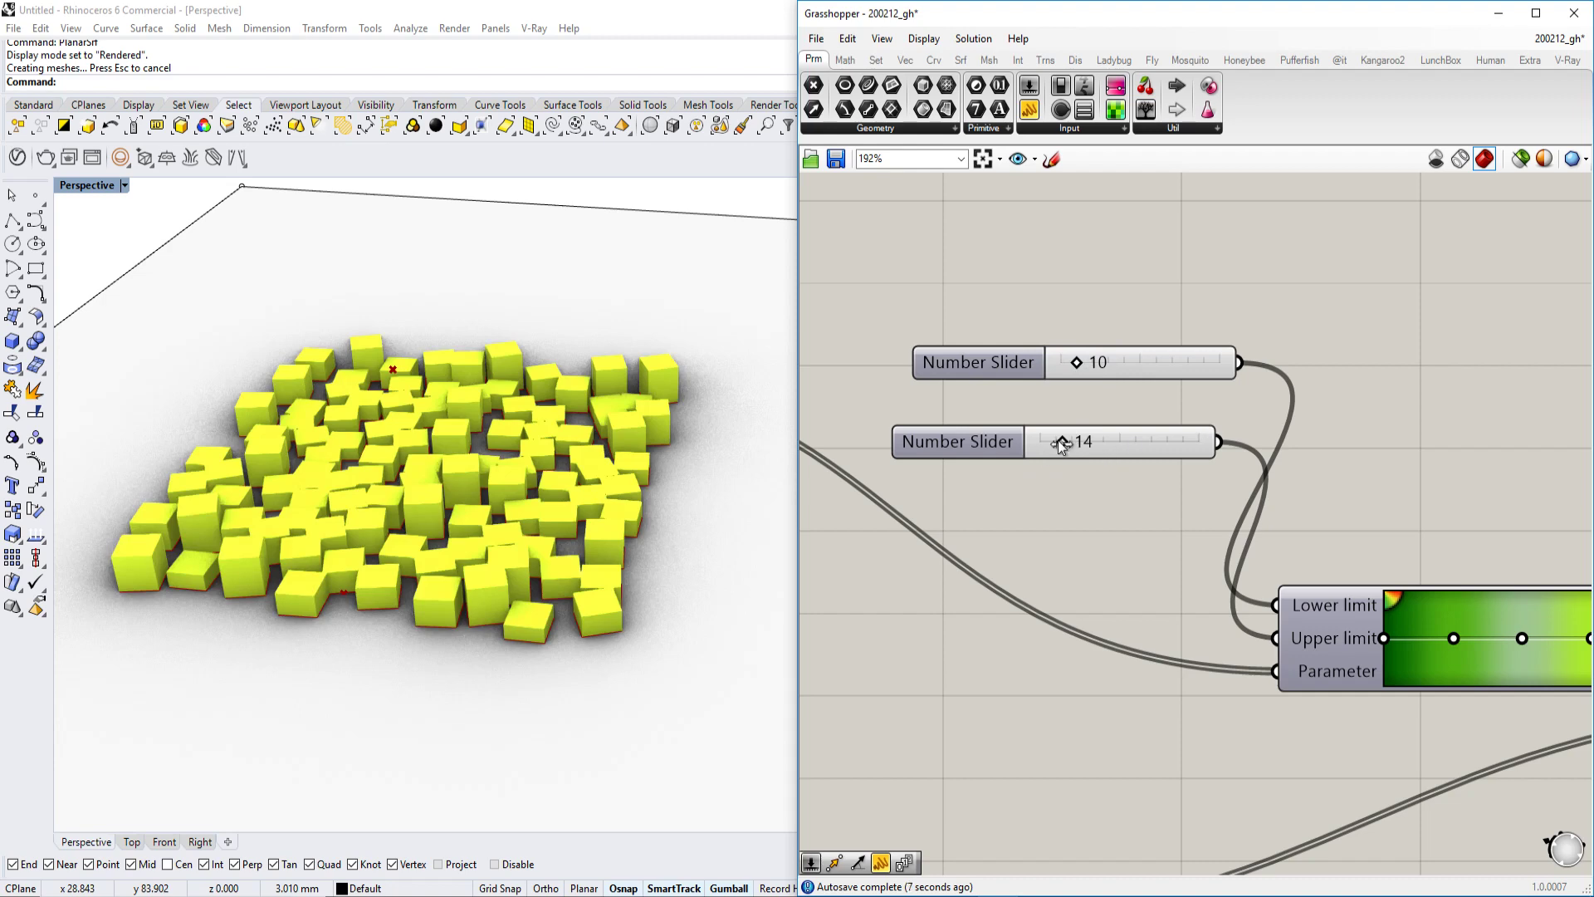
- Set the Gradient's upper limit slider to 100 and its lower limit slider to 53
{"action": "left_click_drag", "start_coordinate": [1061, 445], "coordinate": [1208, 439]}
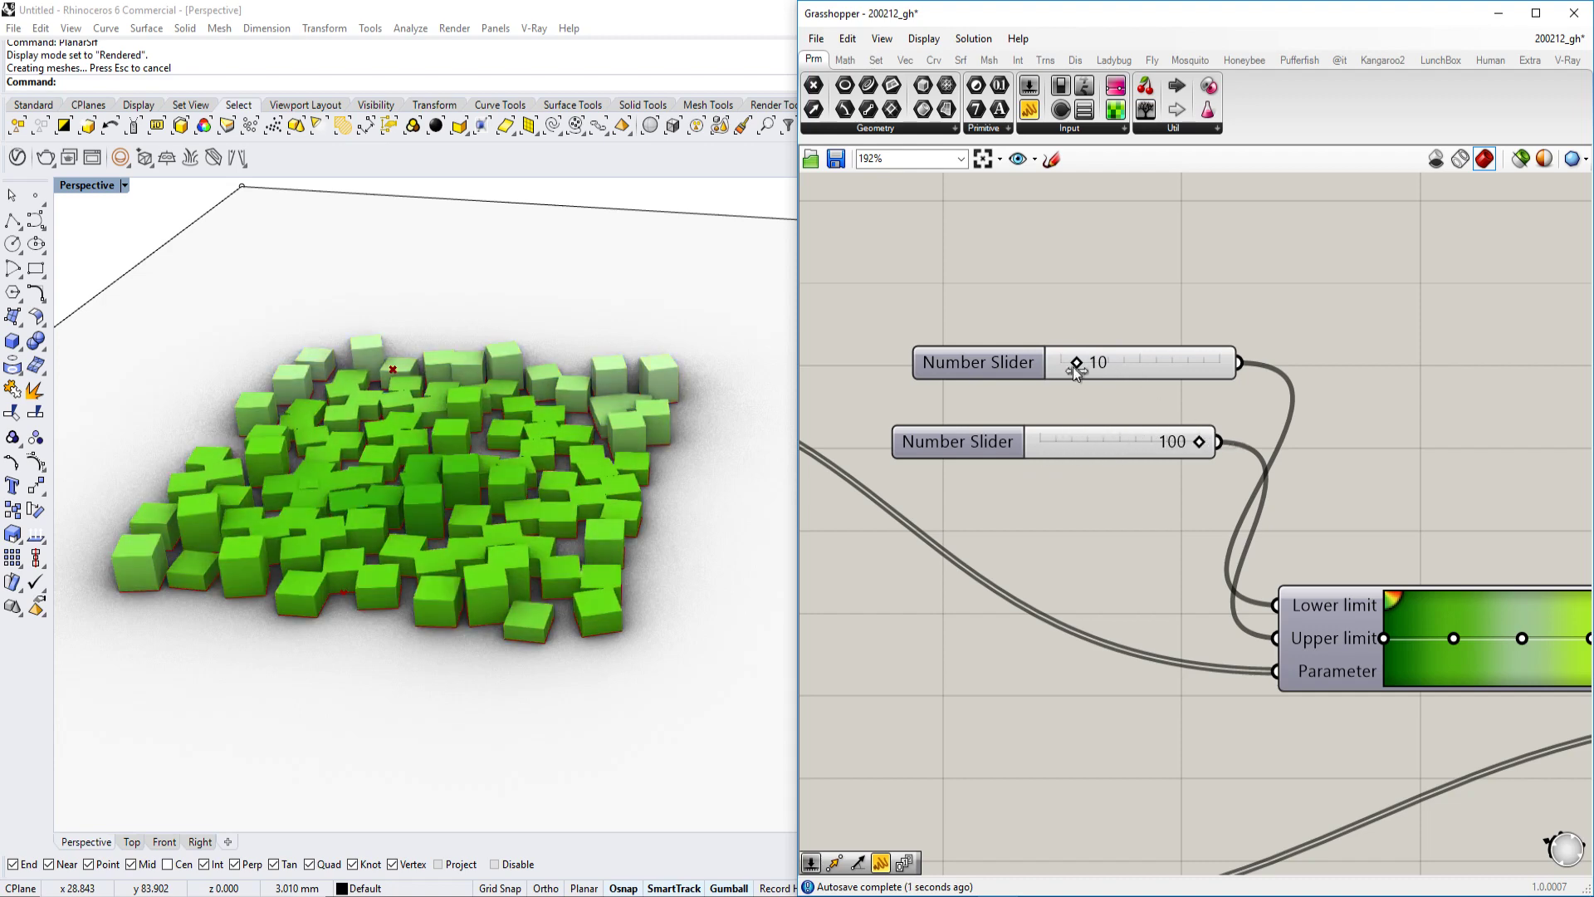
{"action": "left_click_drag", "start_coordinate": [1071, 370], "coordinate": [1145, 378]}
{"action": "scroll", "coordinate": [1209, 423], "scroll_direction": "down", "scroll_amount": 2}
{"action": "right_click_drag", "start_coordinate": [1281, 480], "coordinate": [1391, 504]}
{"action": "scroll", "coordinate": [1302, 484], "scroll_direction": "up", "scroll_amount": 3}
{"action": "scroll", "coordinate": [1392, 504], "scroll_direction": "down", "scroll_amount": 2}
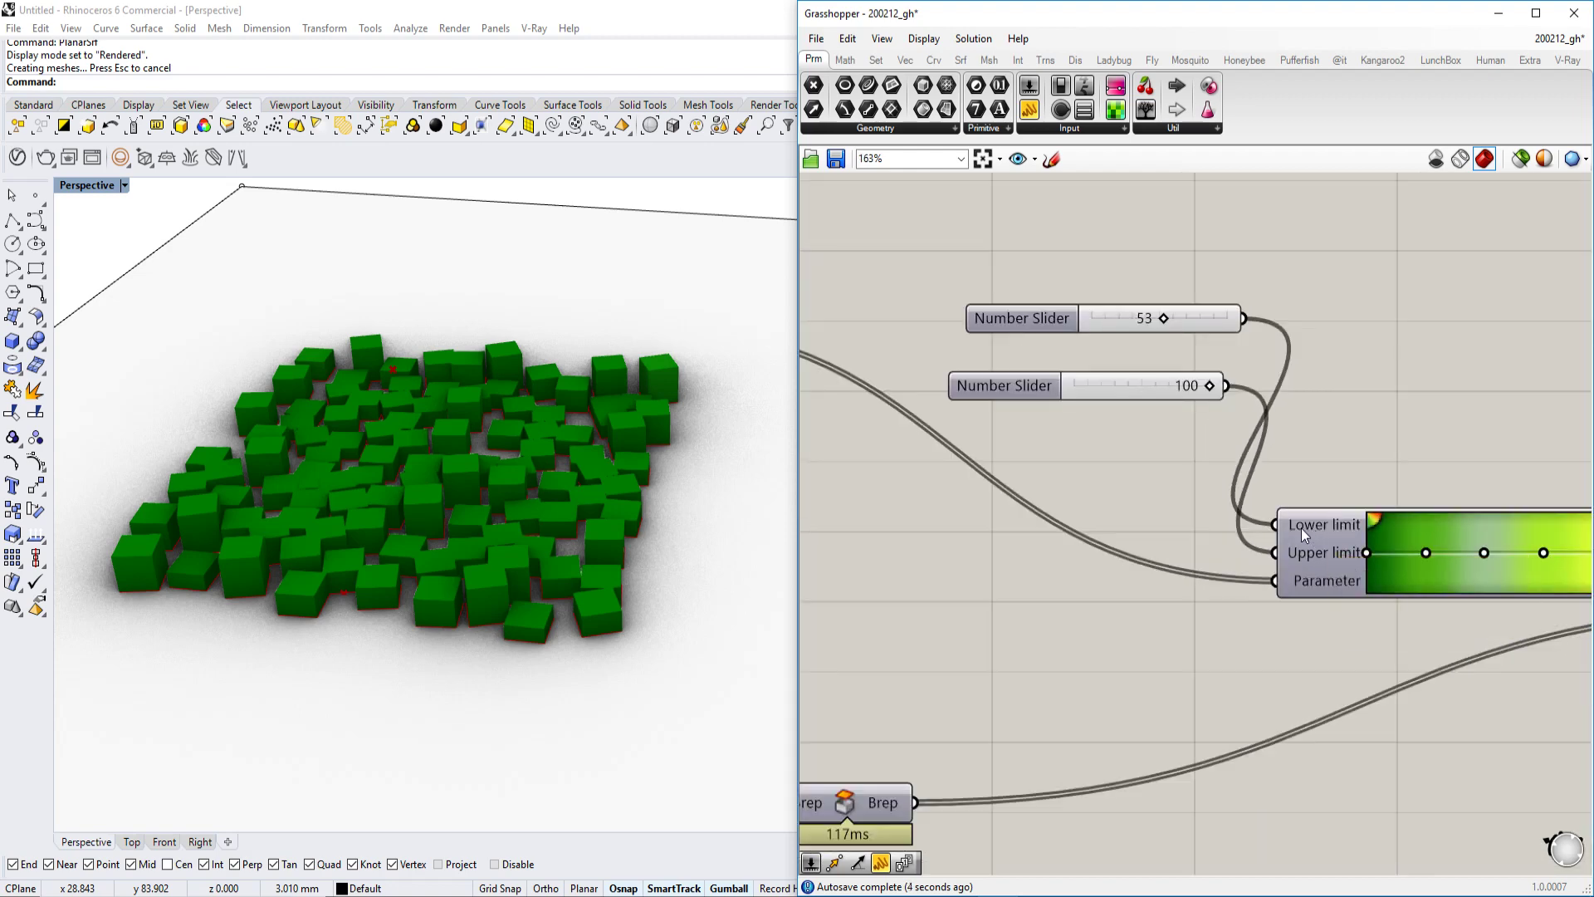
- Examine how the Distance output and the two limit sliders feed the Gradient's inputs
{"action": "scroll", "coordinate": [1298, 527], "scroll_direction": "down", "scroll_amount": 3}
{"action": "scroll", "coordinate": [1127, 440], "scroll_direction": "up", "scroll_amount": 4}
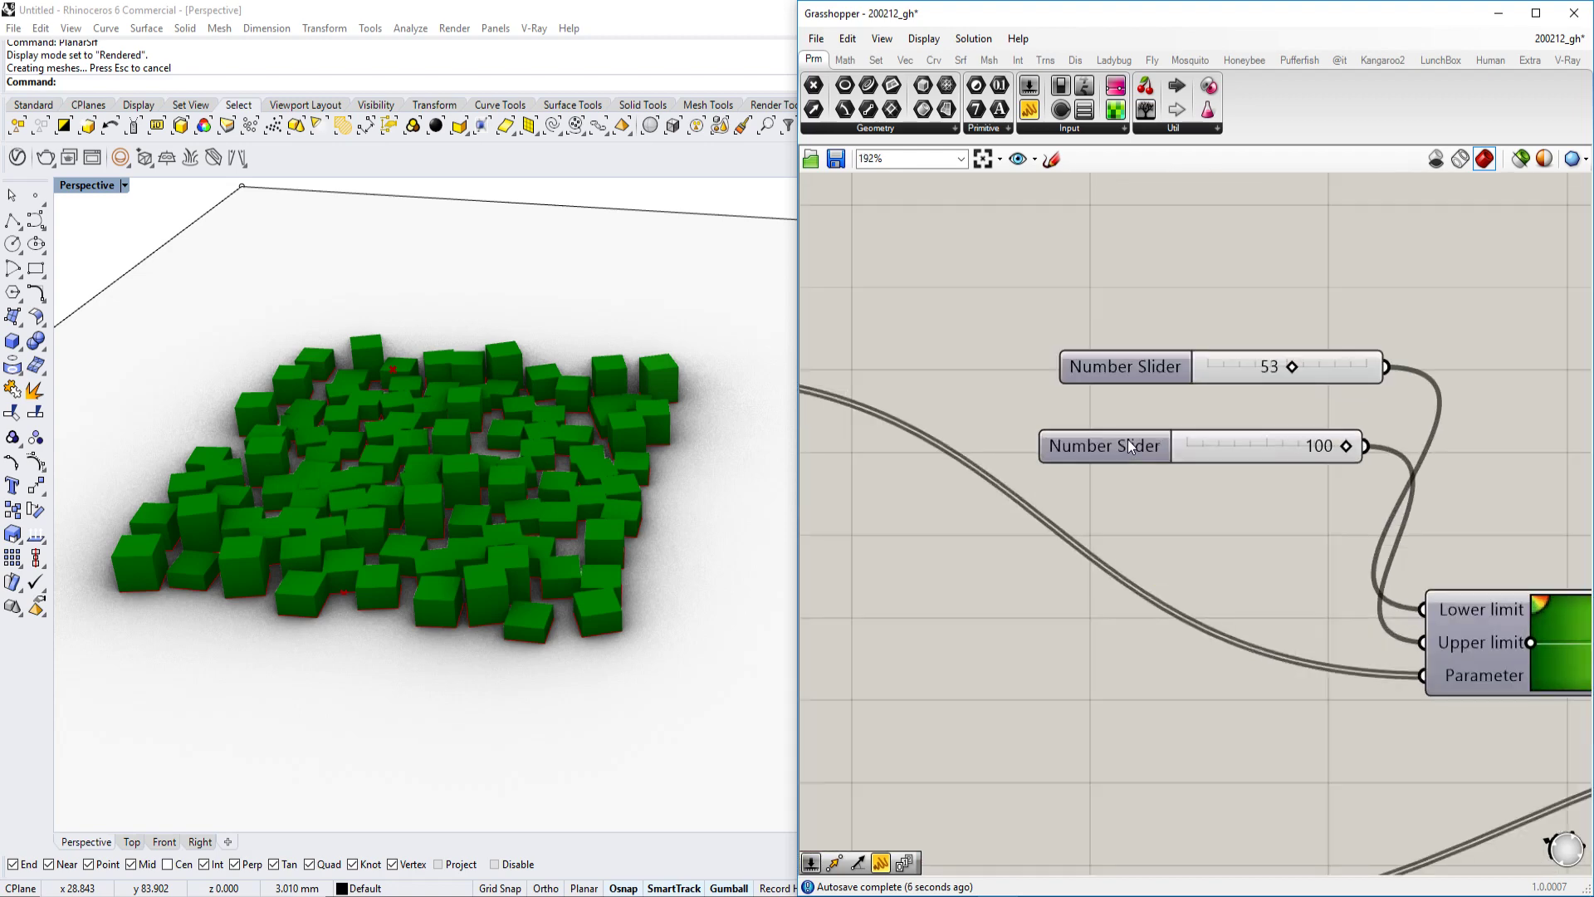
{"action": "scroll", "coordinate": [1199, 427], "scroll_direction": "down", "scroll_amount": 3}
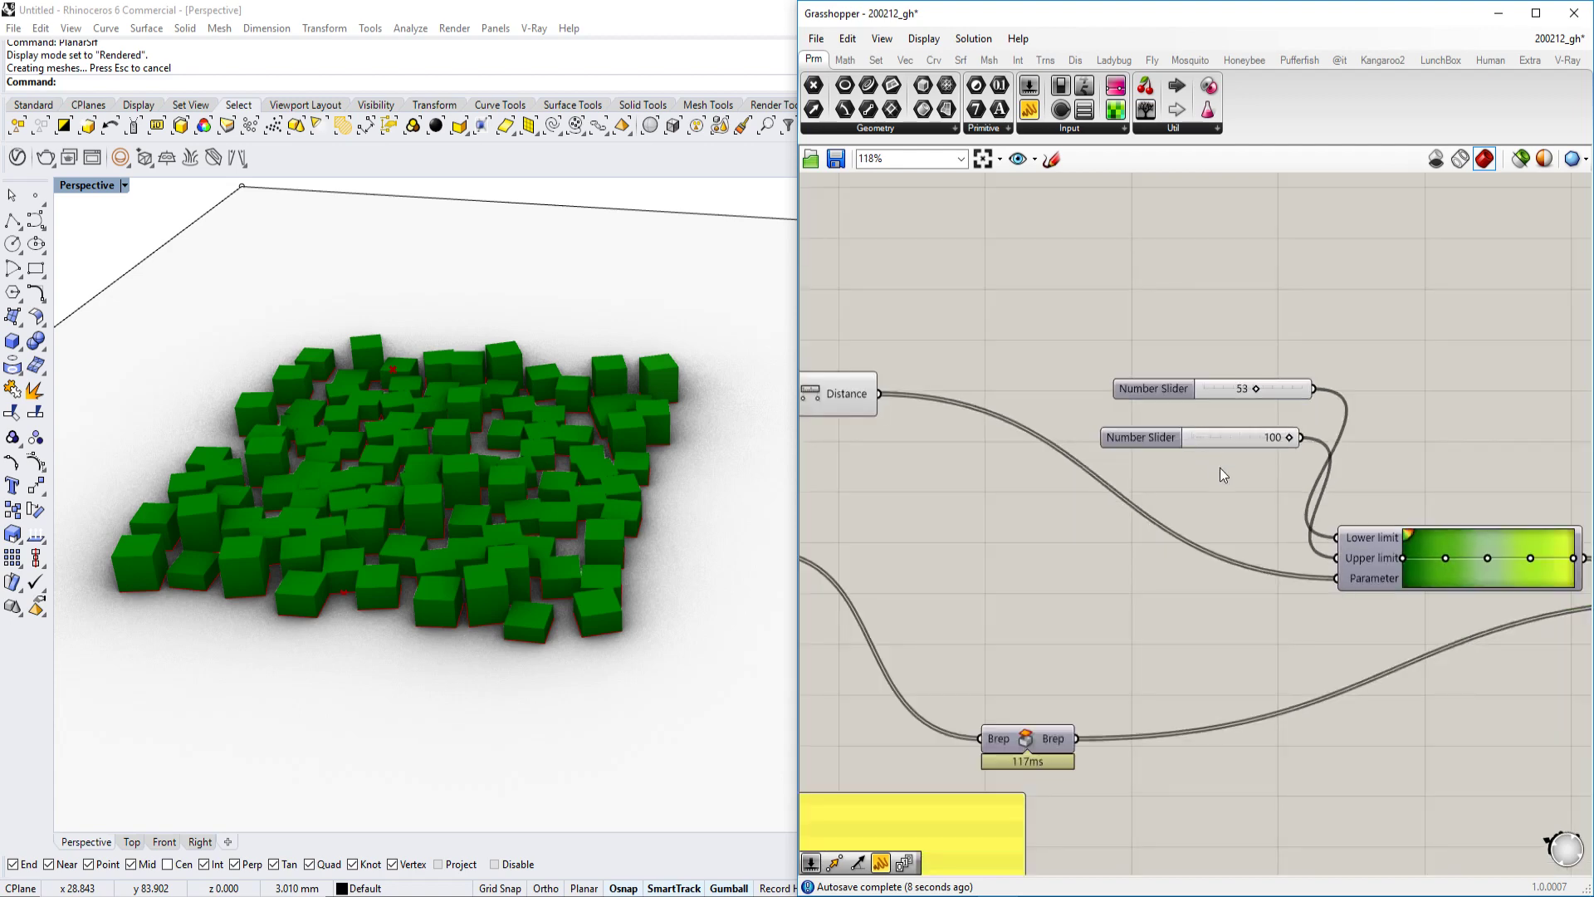
{"action": "scroll", "coordinate": [1383, 455], "scroll_direction": "up", "scroll_amount": 3}
{"action": "scroll", "coordinate": [1376, 513], "scroll_direction": "down", "scroll_amount": 3}
{"action": "right_click_drag", "start_coordinate": [1191, 480], "coordinate": [1240, 428]}
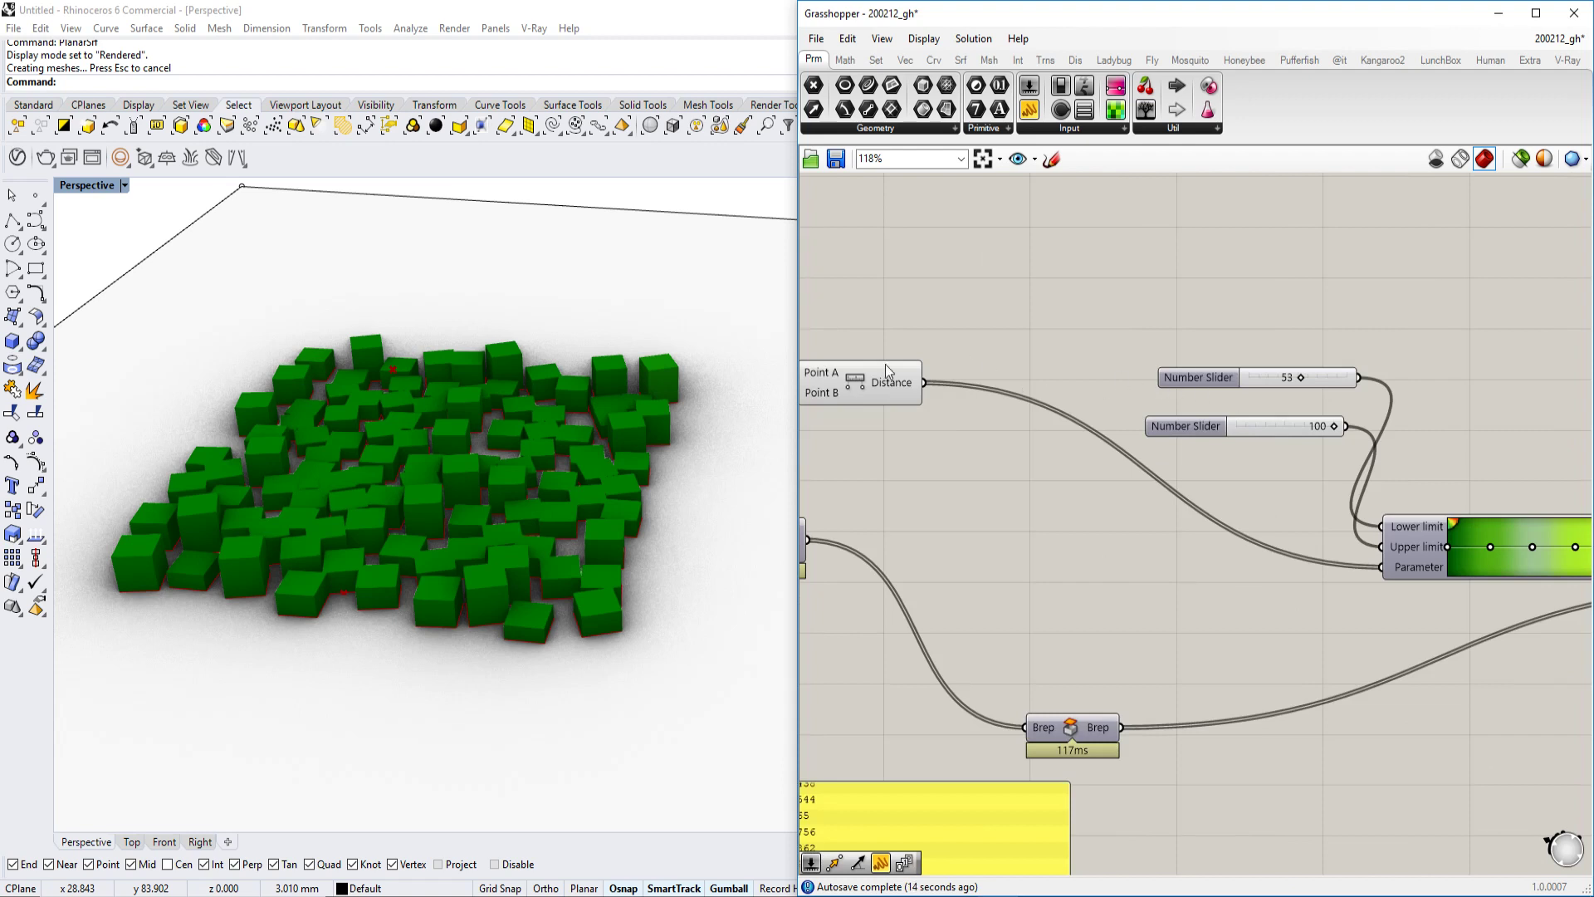
{"action": "mouse_move", "coordinate": [881, 388]}
- Add a Remap Numbers component and a Construct Domain component above the Distance wire
{"action": "left_click", "coordinate": [846, 62]}
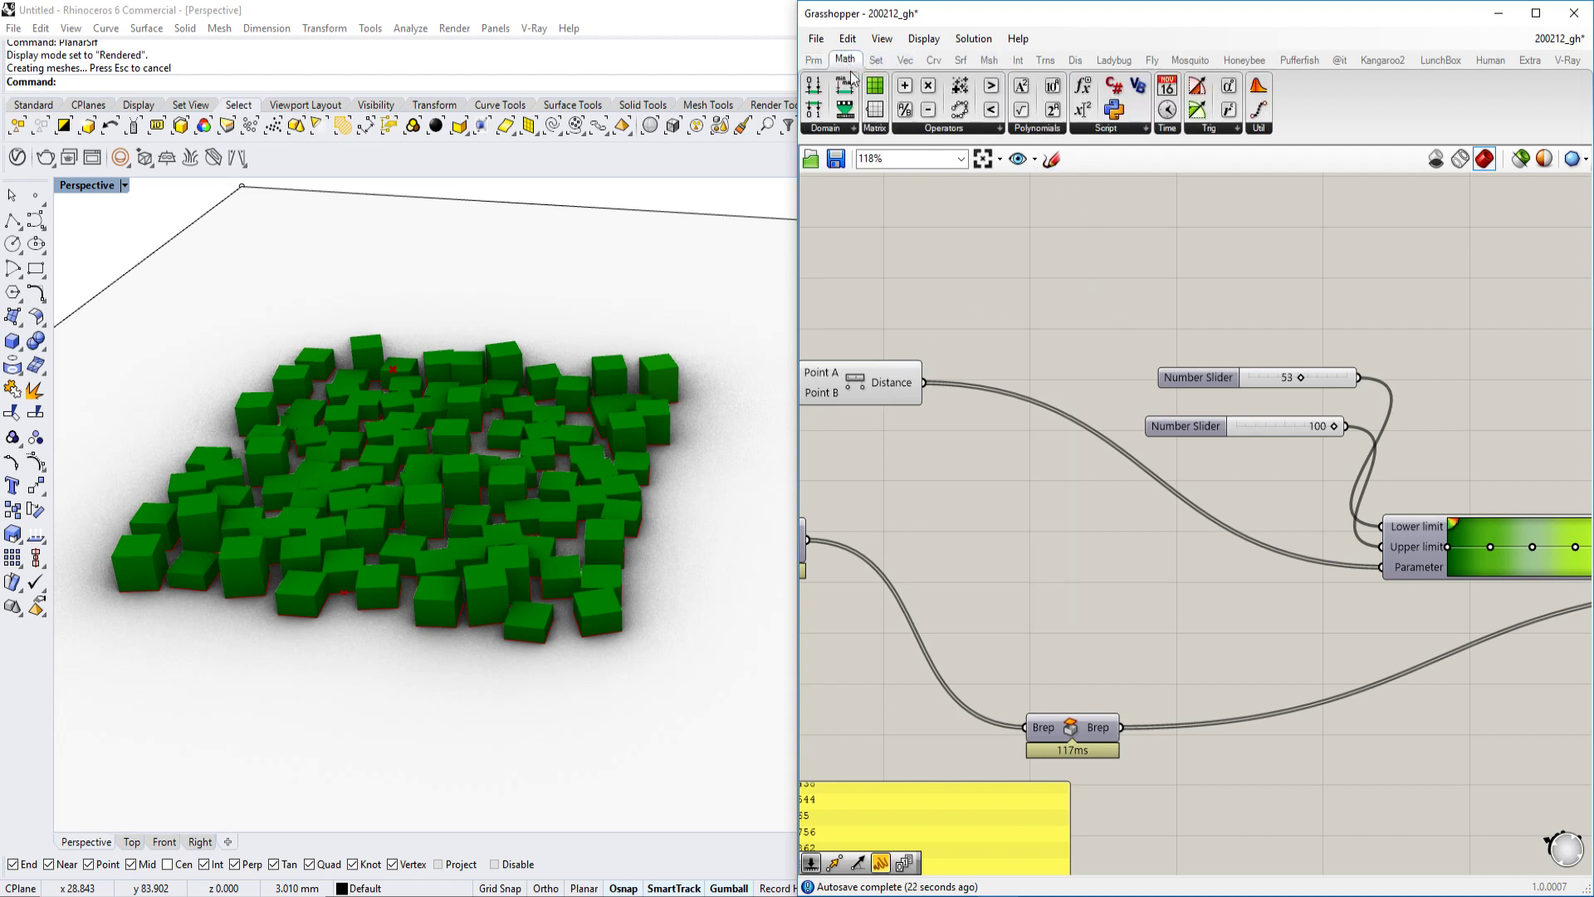
{"action": "left_click", "coordinate": [850, 130]}
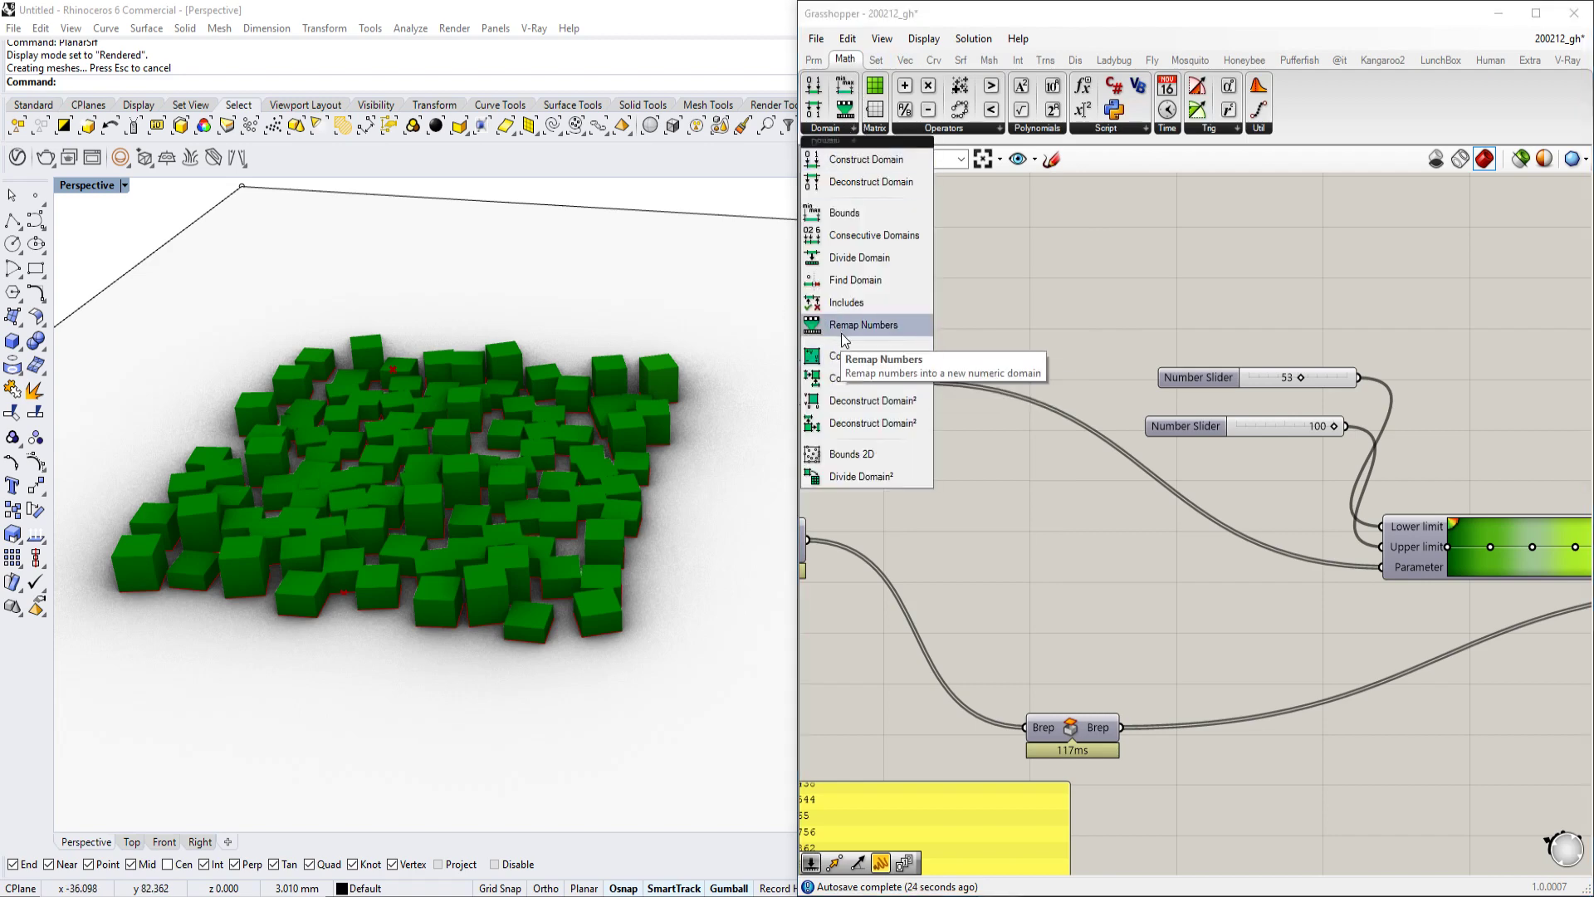
{"action": "left_click_drag", "start_coordinate": [856, 324], "coordinate": [1132, 303]}
{"action": "scroll", "coordinate": [1054, 303], "scroll_direction": "up", "scroll_amount": 2}
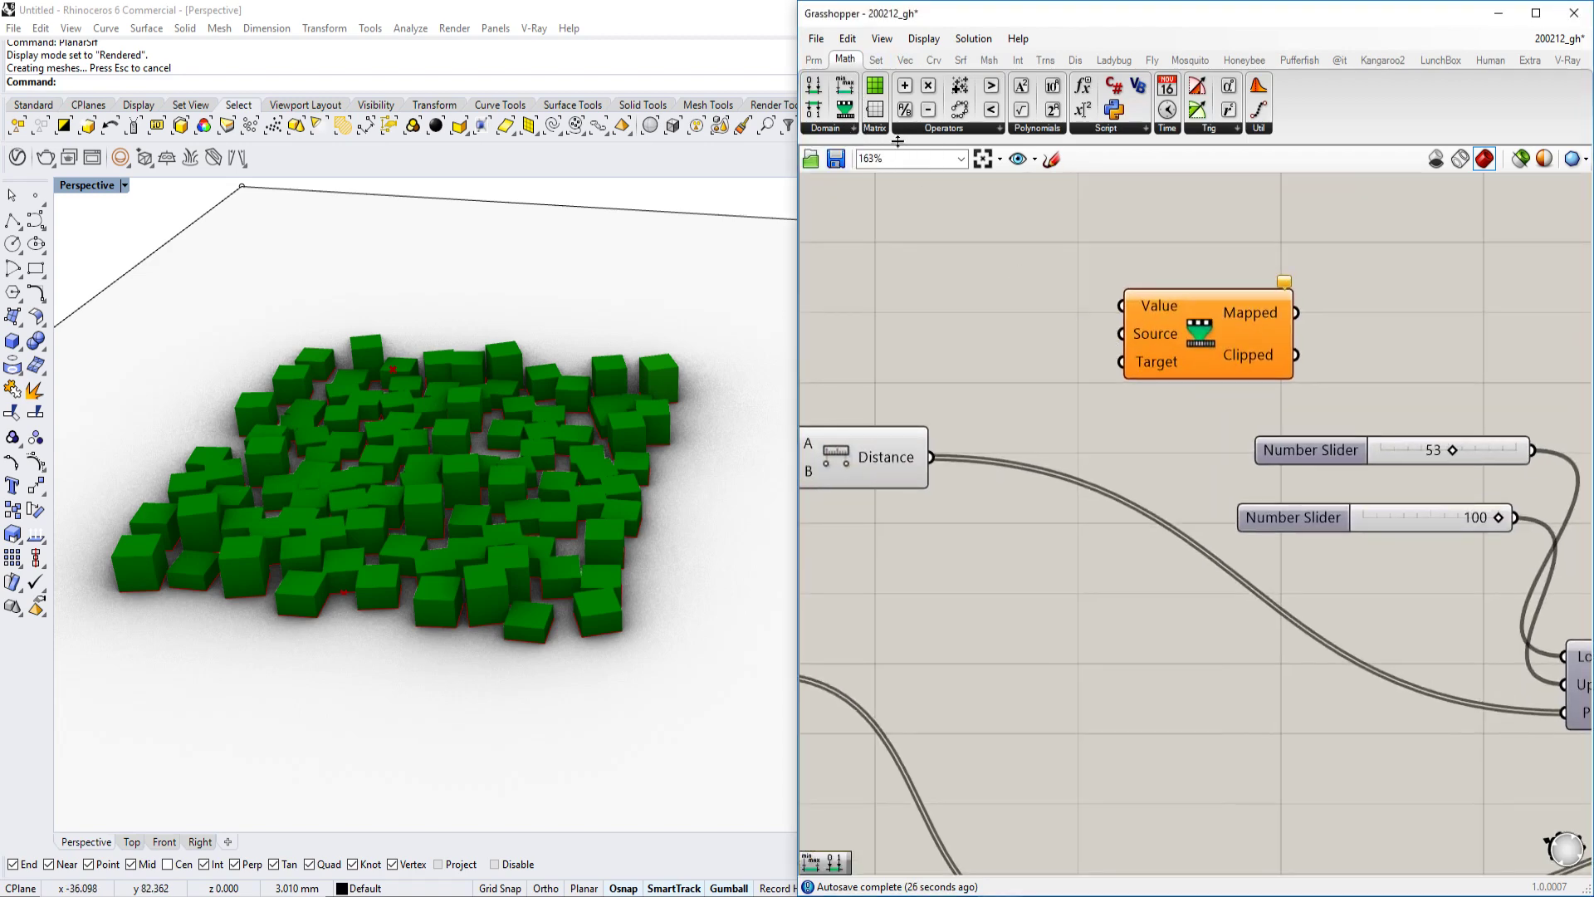
{"action": "left_click", "coordinate": [851, 130]}
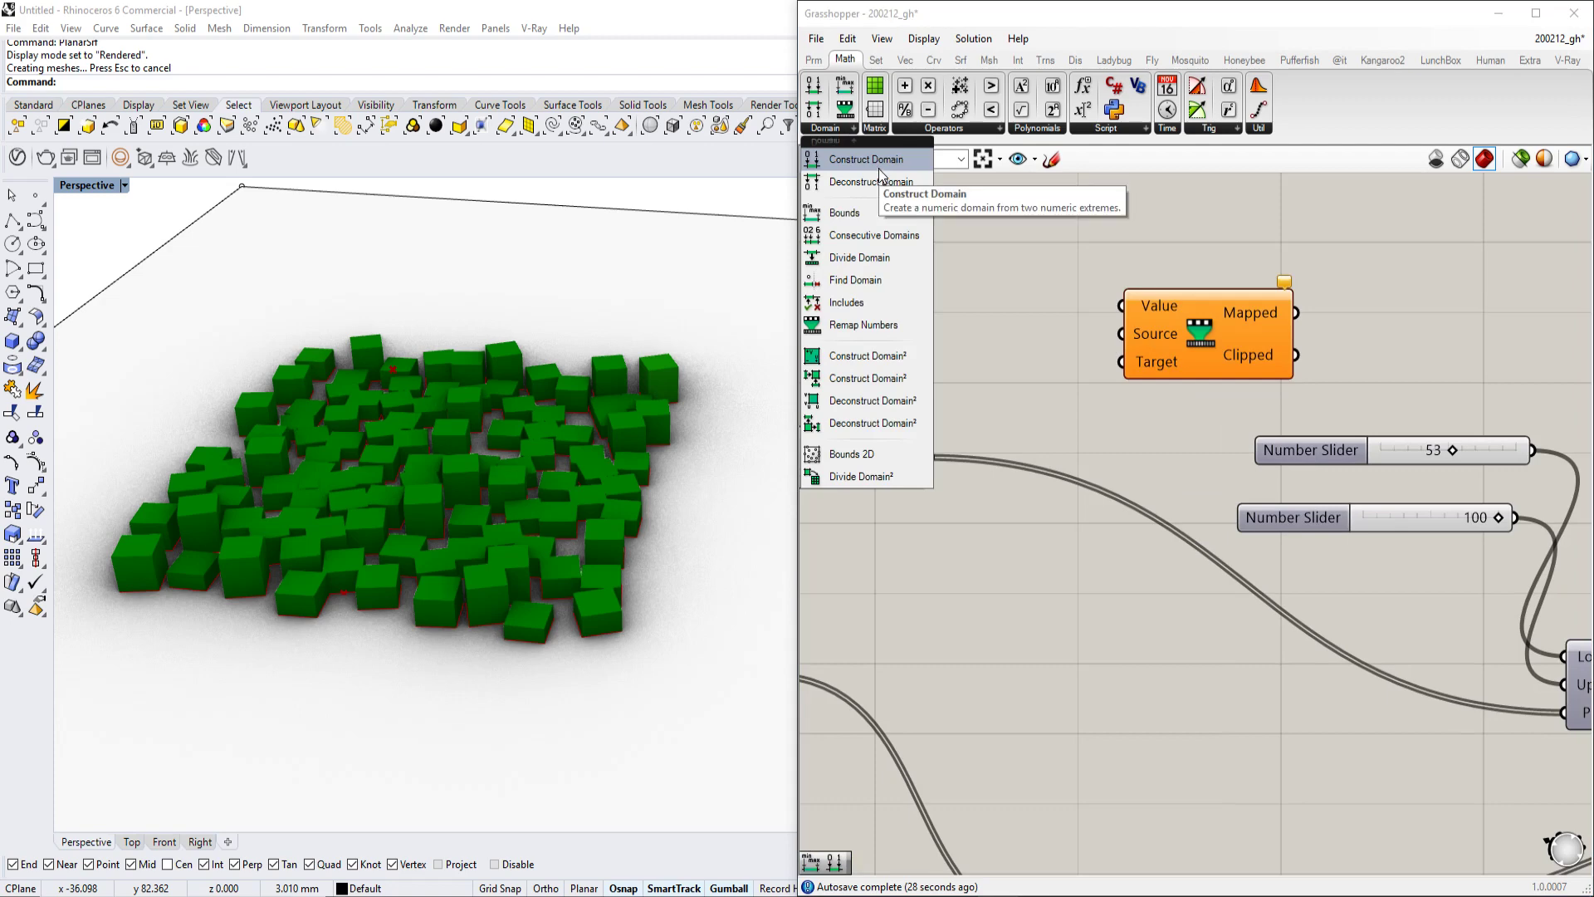
{"action": "left_click_drag", "start_coordinate": [868, 159], "coordinate": [998, 274]}
- Inspect the Remap Numbers inputs and outputs and move the component farther from Construct Domain
{"action": "scroll", "coordinate": [1196, 332], "scroll_direction": "up", "scroll_amount": 7}
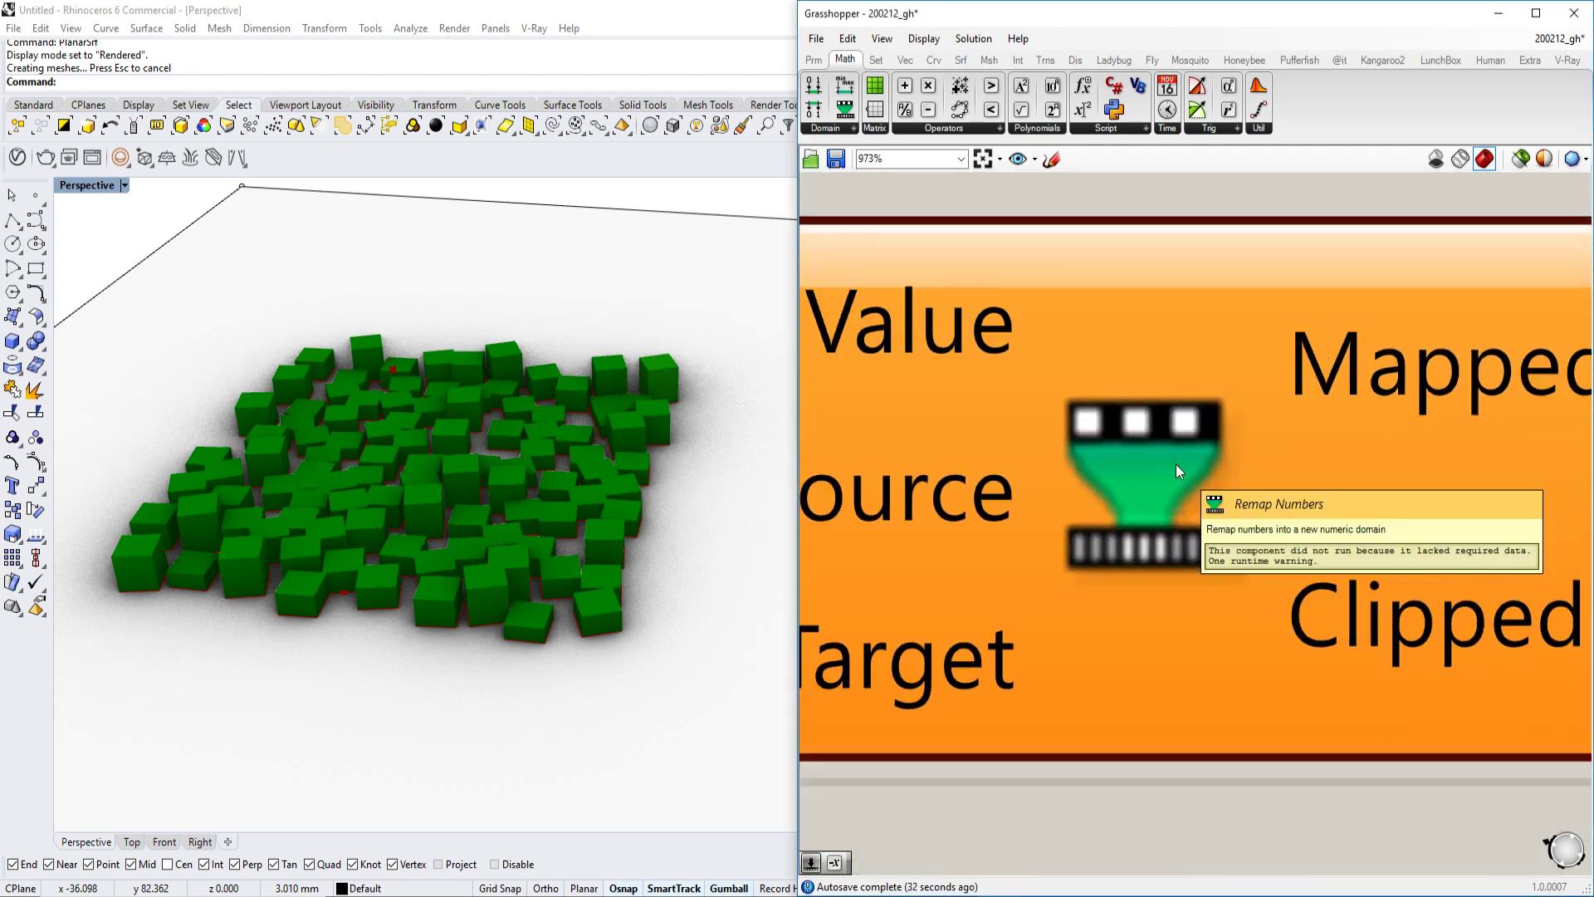
{"action": "scroll", "coordinate": [1175, 457], "scroll_direction": "down", "scroll_amount": 1}
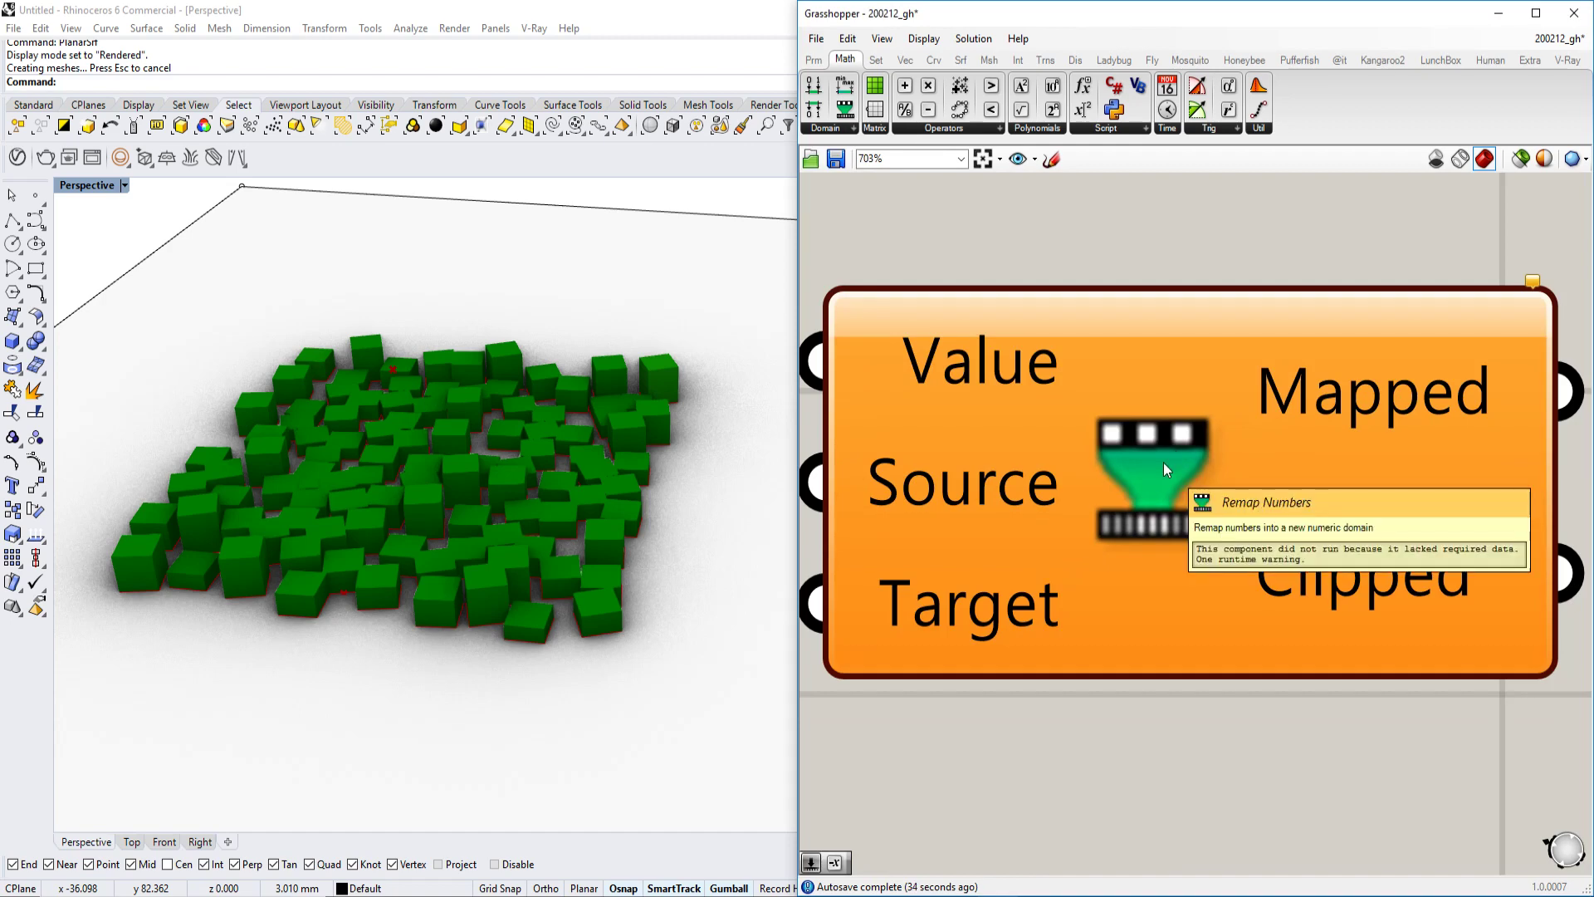
{"action": "scroll", "coordinate": [1163, 462], "scroll_direction": "up", "scroll_amount": 3}
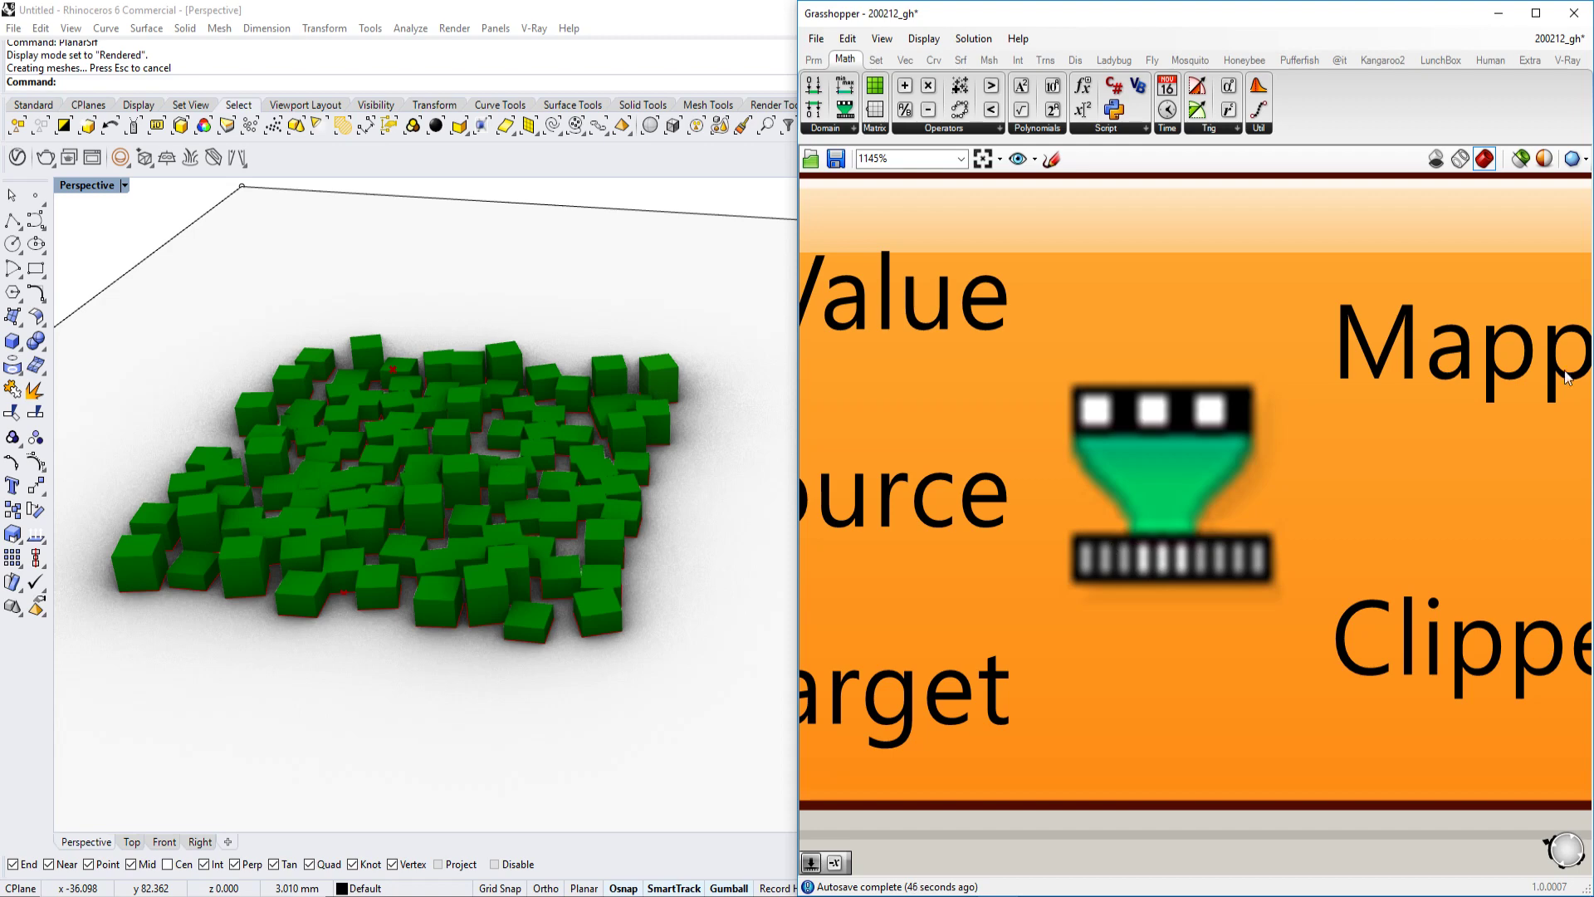
{"action": "scroll", "coordinate": [1121, 502], "scroll_direction": "down", "scroll_amount": 5}
{"action": "scroll", "coordinate": [1253, 496], "scroll_direction": "down", "scroll_amount": 3}
{"action": "right_click_drag", "start_coordinate": [1253, 497], "coordinate": [1333, 510]}
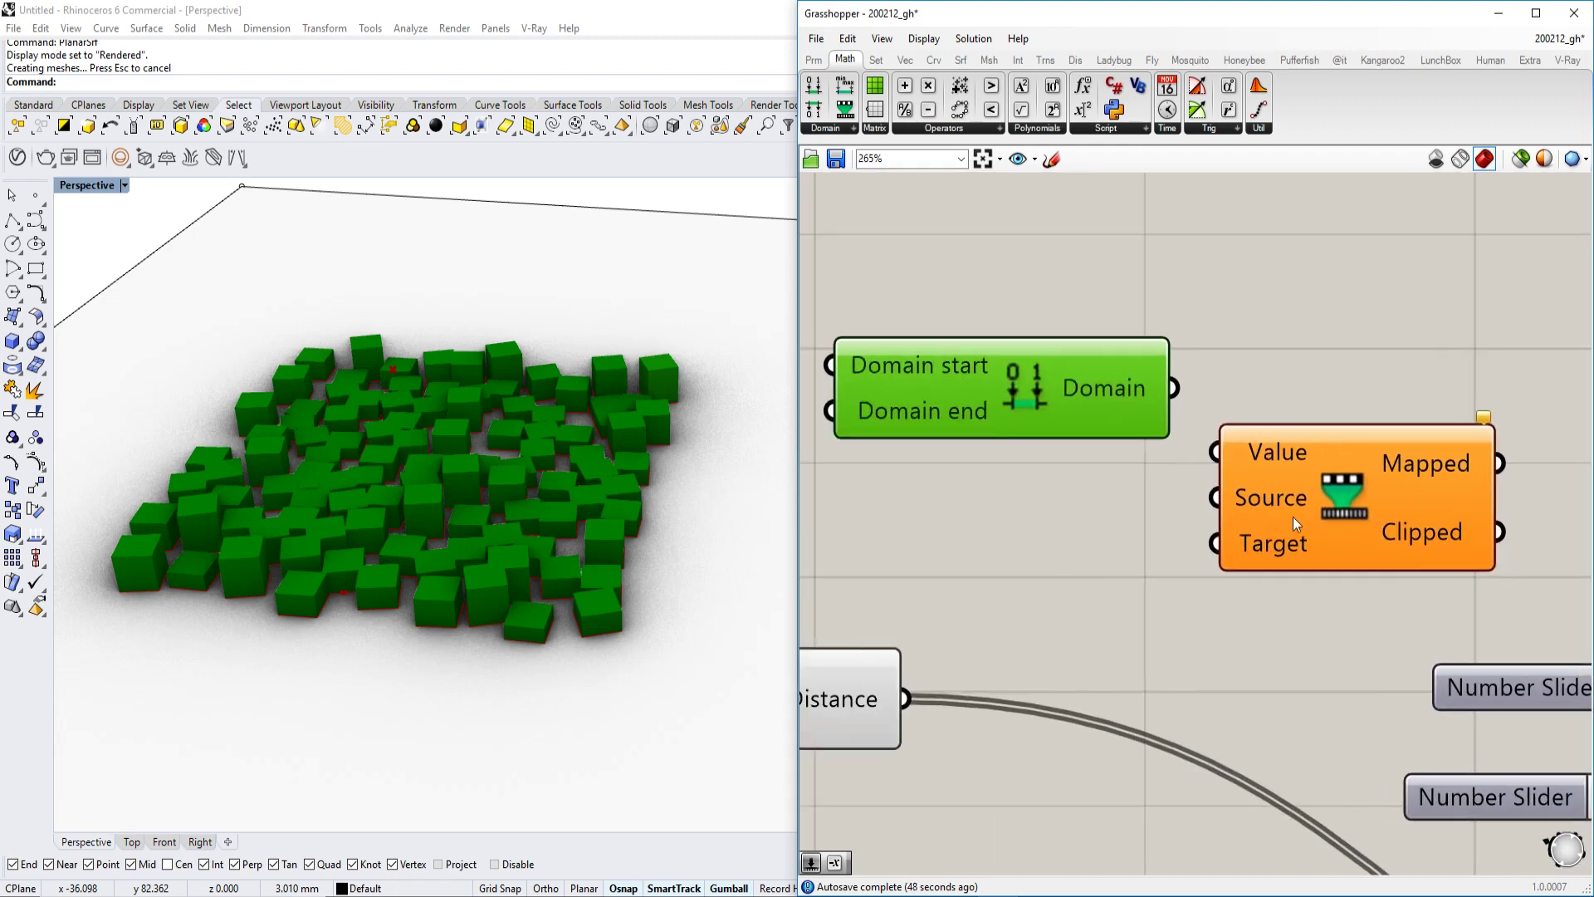
{"action": "scroll", "coordinate": [1334, 489], "scroll_direction": "up", "scroll_amount": 2}
{"action": "left_click_drag", "start_coordinate": [1346, 491], "coordinate": [1468, 412]}
{"action": "scroll", "coordinate": [1396, 445], "scroll_direction": "down", "scroll_amount": 2}
{"action": "right_click_drag", "start_coordinate": [1396, 445], "coordinate": [1289, 475]}
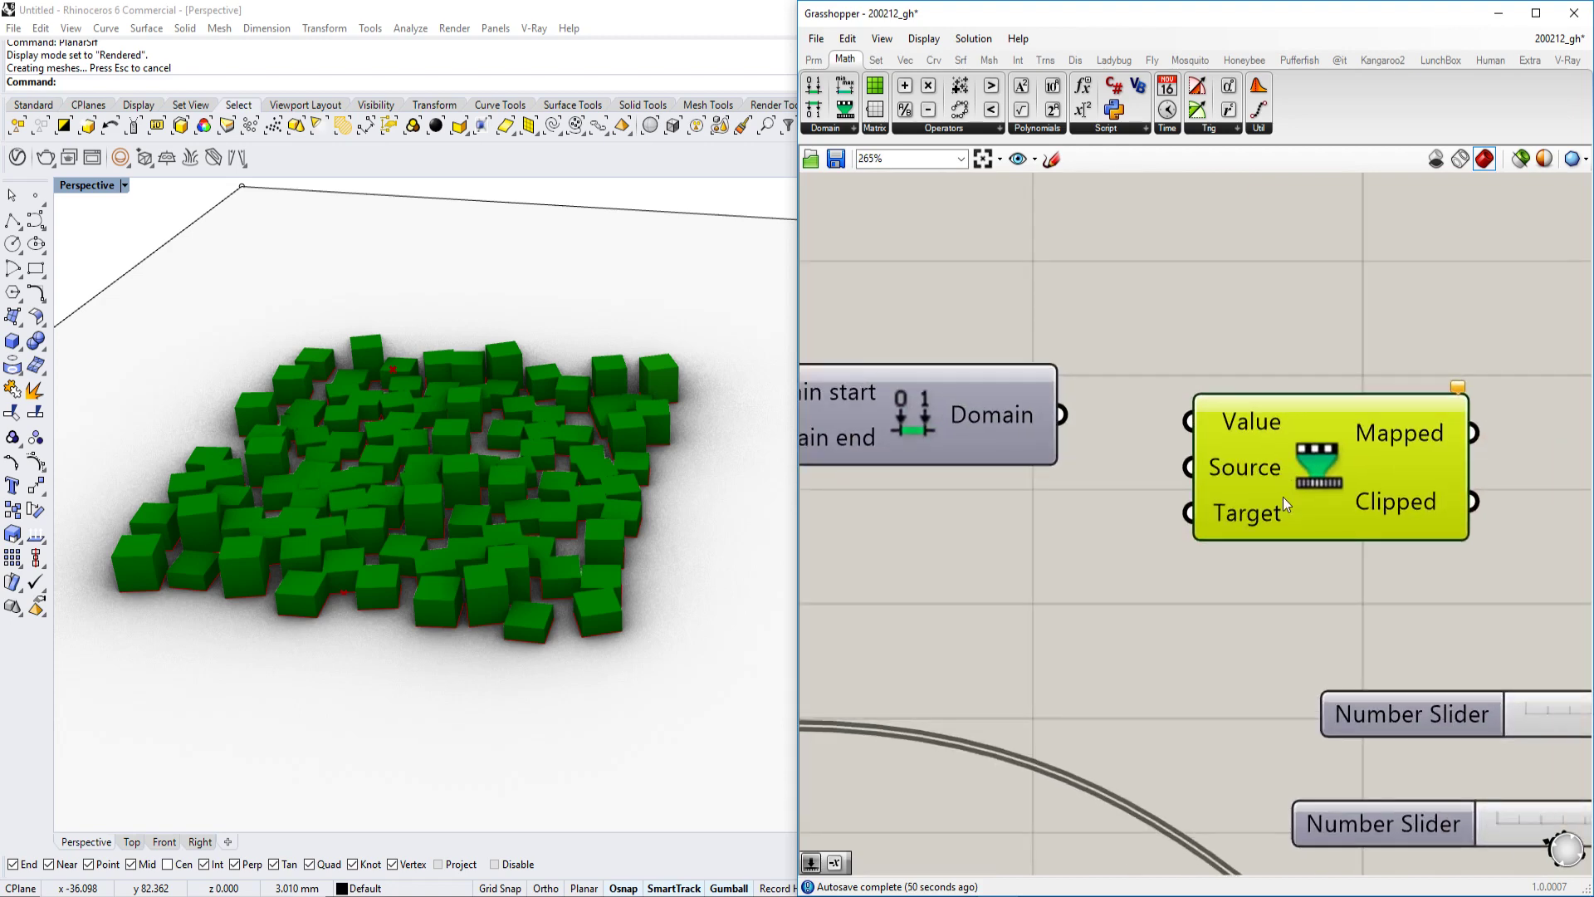
- Adjust the position of Construct Domain and shift the Distance component slightly up towards it
{"action": "scroll", "coordinate": [1286, 489], "scroll_direction": "down", "scroll_amount": 2}
{"action": "left_click", "coordinate": [1121, 379]}
{"action": "left_click_drag", "start_coordinate": [1120, 373], "coordinate": [1141, 370]}
{"action": "scroll", "coordinate": [1158, 420], "scroll_direction": "down", "scroll_amount": 1}
{"action": "right_click_drag", "start_coordinate": [1158, 422], "coordinate": [1463, 423]}
{"action": "left_click_drag", "start_coordinate": [1197, 618], "coordinate": [1180, 564]}
{"action": "right_click_drag", "start_coordinate": [1537, 450], "coordinate": [1312, 462]}
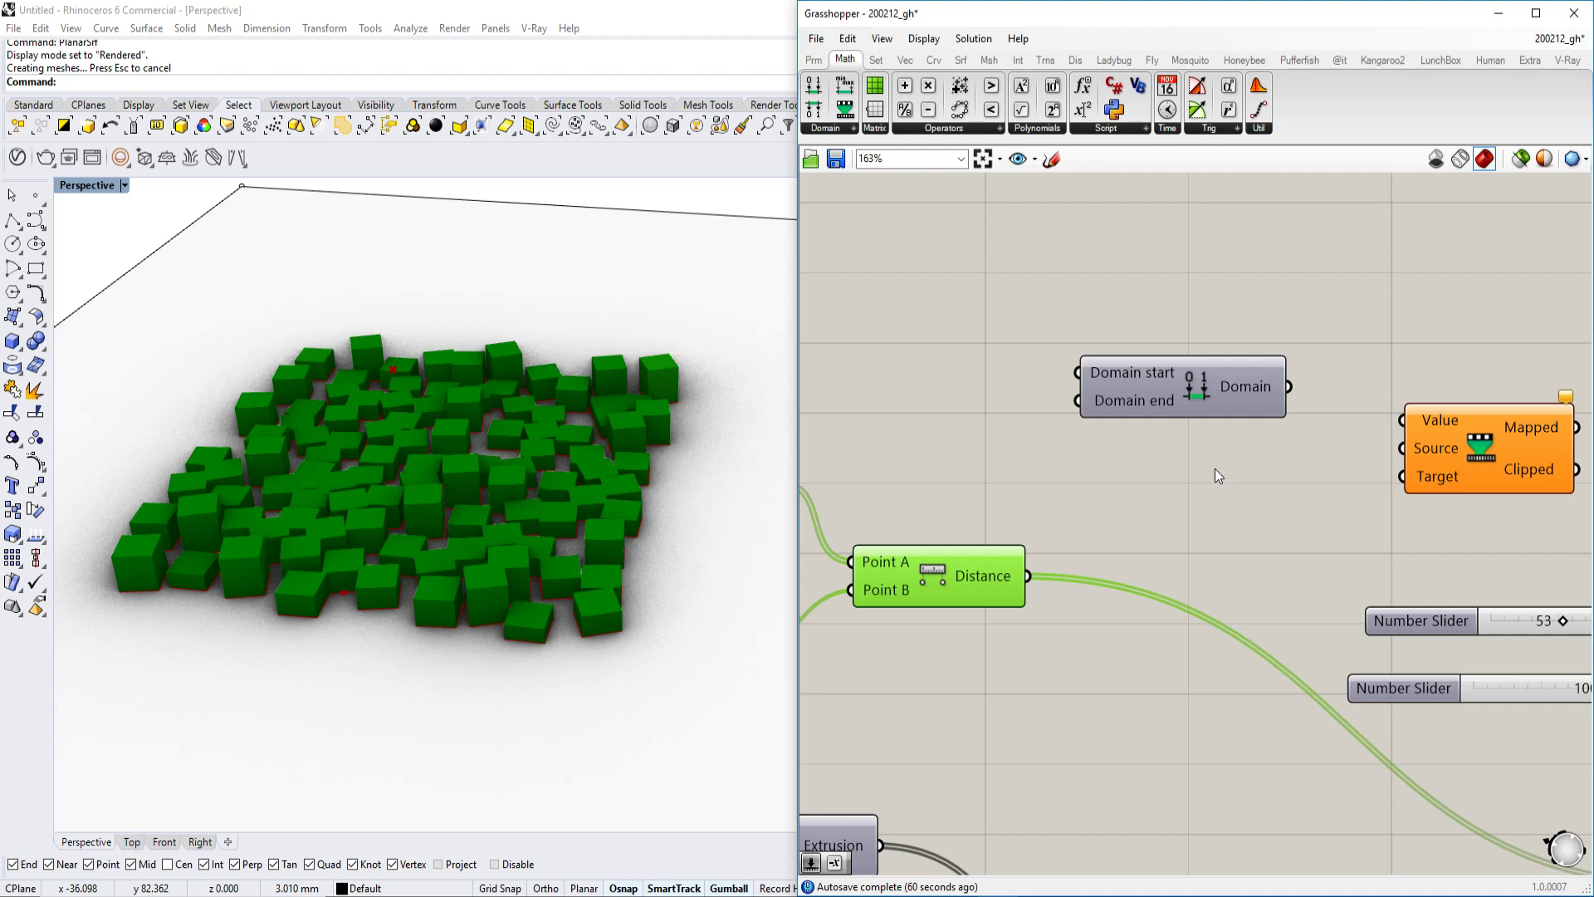
- Select the two limit sliders together and move them up beside the Construct Domain component
{"action": "right_click_drag", "start_coordinate": [1250, 466], "coordinate": [1154, 462]}
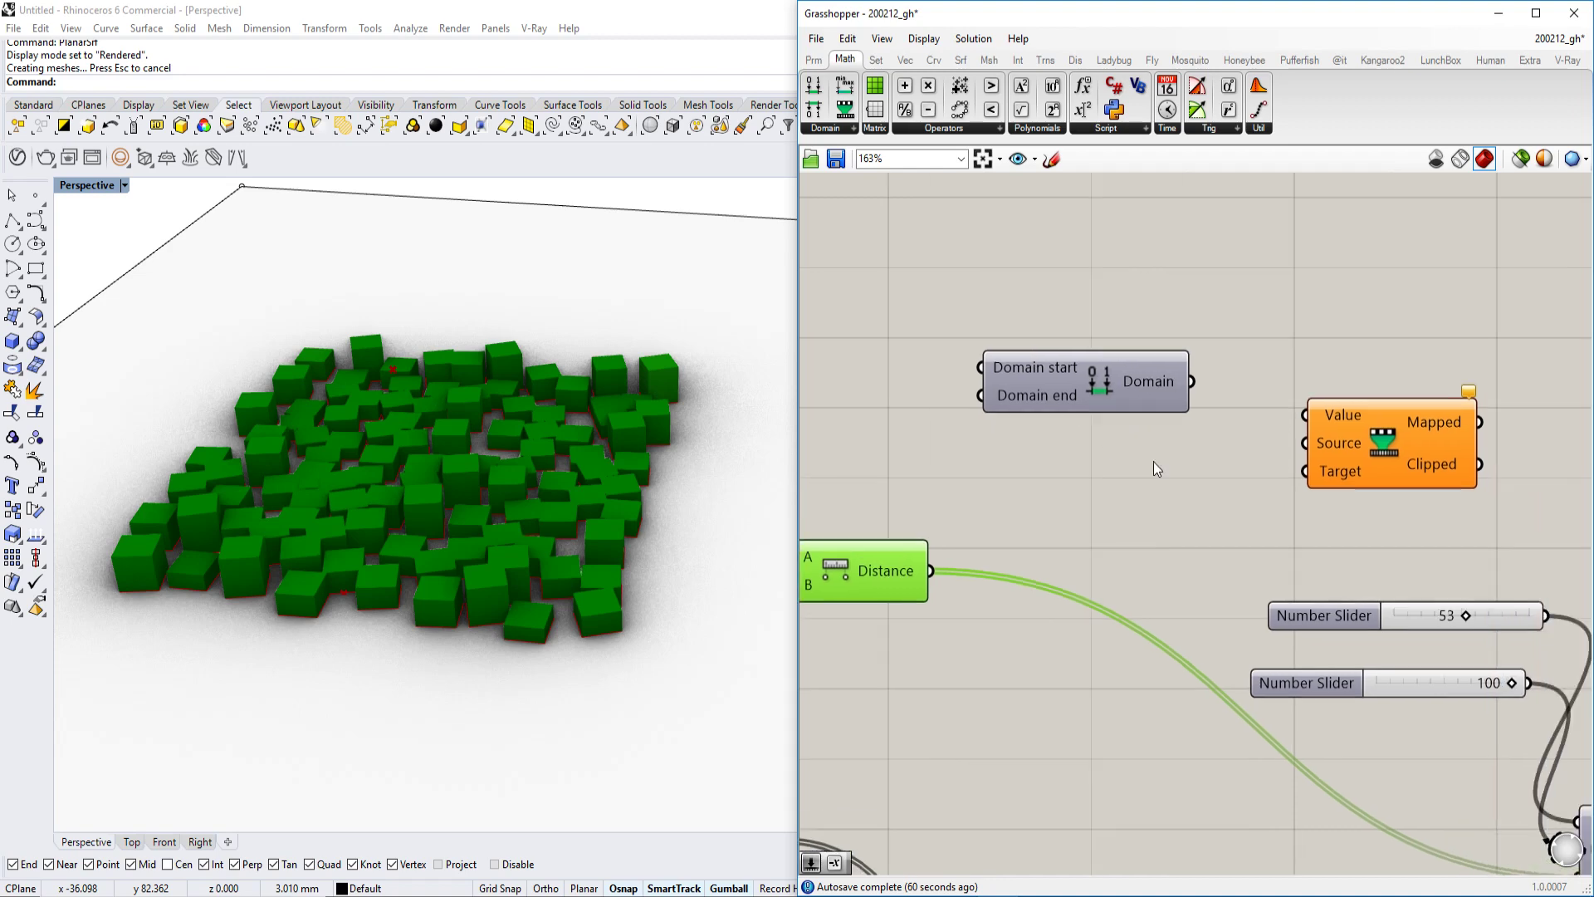
{"action": "right_click_drag", "start_coordinate": [1096, 413], "coordinate": [1154, 391]}
{"action": "scroll", "coordinate": [1154, 390], "scroll_direction": "down", "scroll_amount": 2}
{"action": "right_click_drag", "start_coordinate": [1286, 406], "coordinate": [1145, 340]}
{"action": "scroll", "coordinate": [1384, 644], "scroll_direction": "up", "scroll_amount": 2}
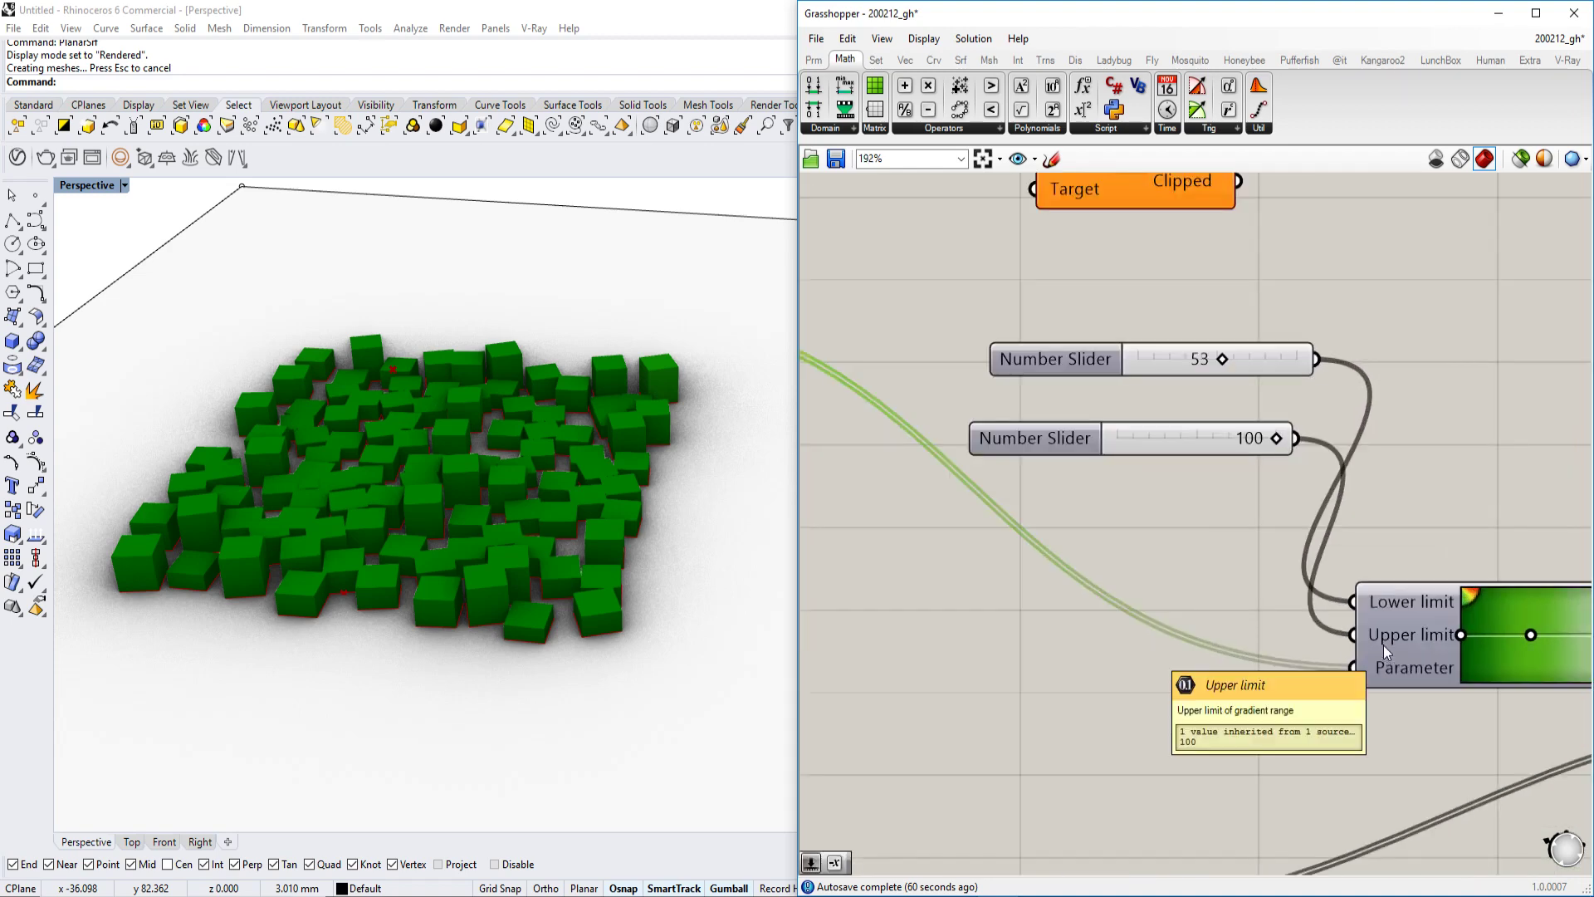
{"action": "scroll", "coordinate": [1232, 518], "scroll_direction": "down", "scroll_amount": 2}
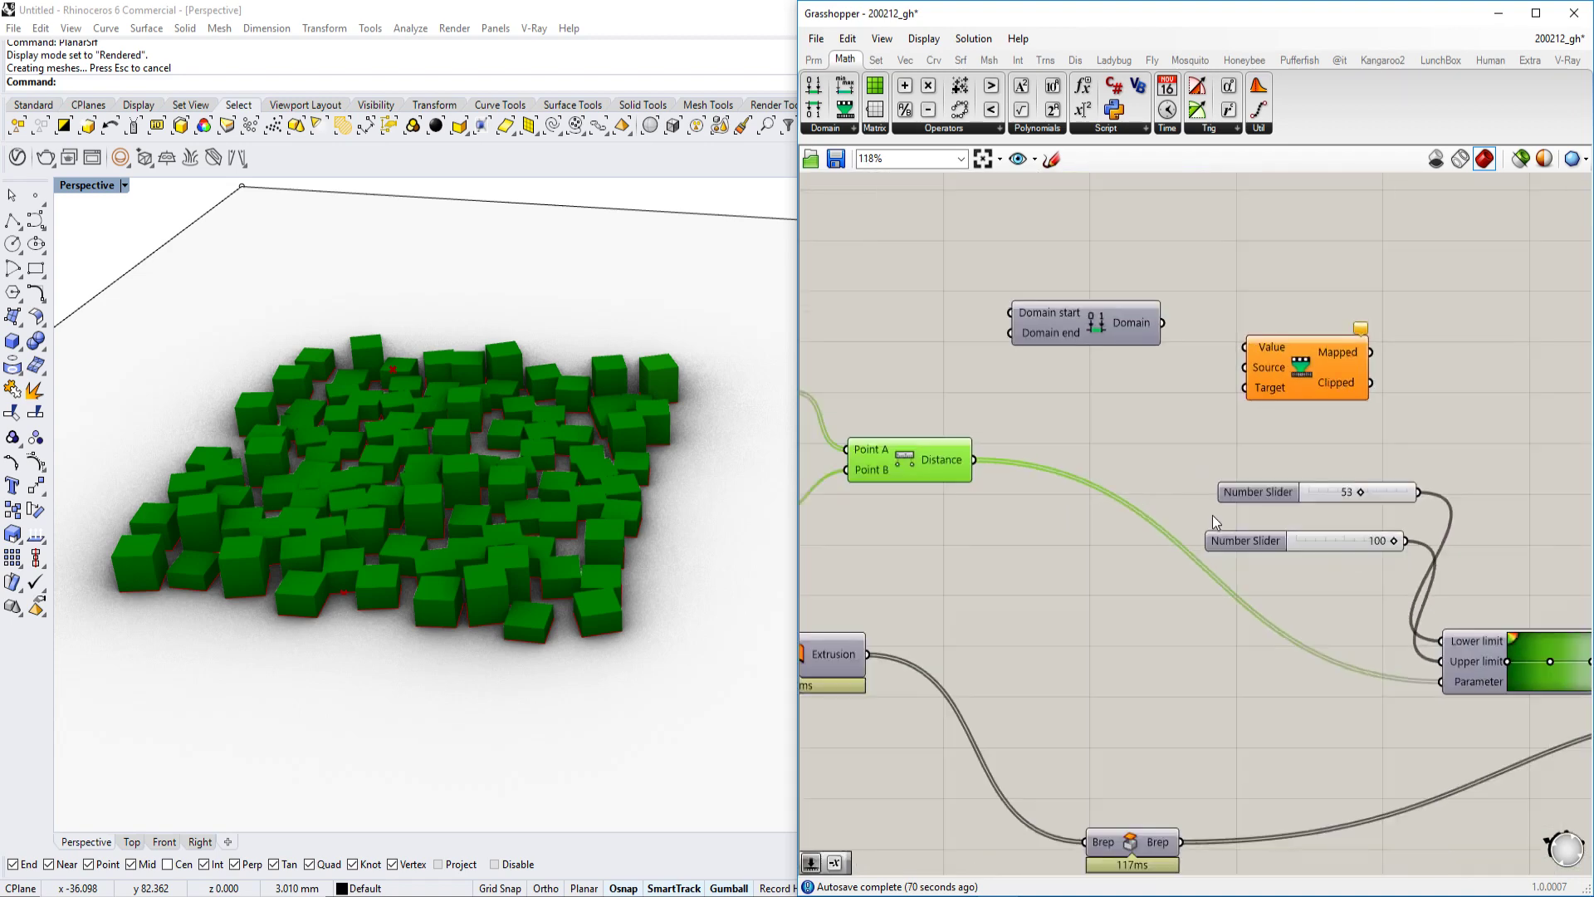
{"action": "left_click_drag", "start_coordinate": [1290, 461], "coordinate": [1247, 554]}
{"action": "left_click_drag", "start_coordinate": [1282, 489], "coordinate": [901, 220]}
- Connect the 53 slider to Domain start and the 100 slider to Domain end, then check the Domain output
{"action": "scroll", "coordinate": [1110, 253], "scroll_direction": "up", "scroll_amount": 2}
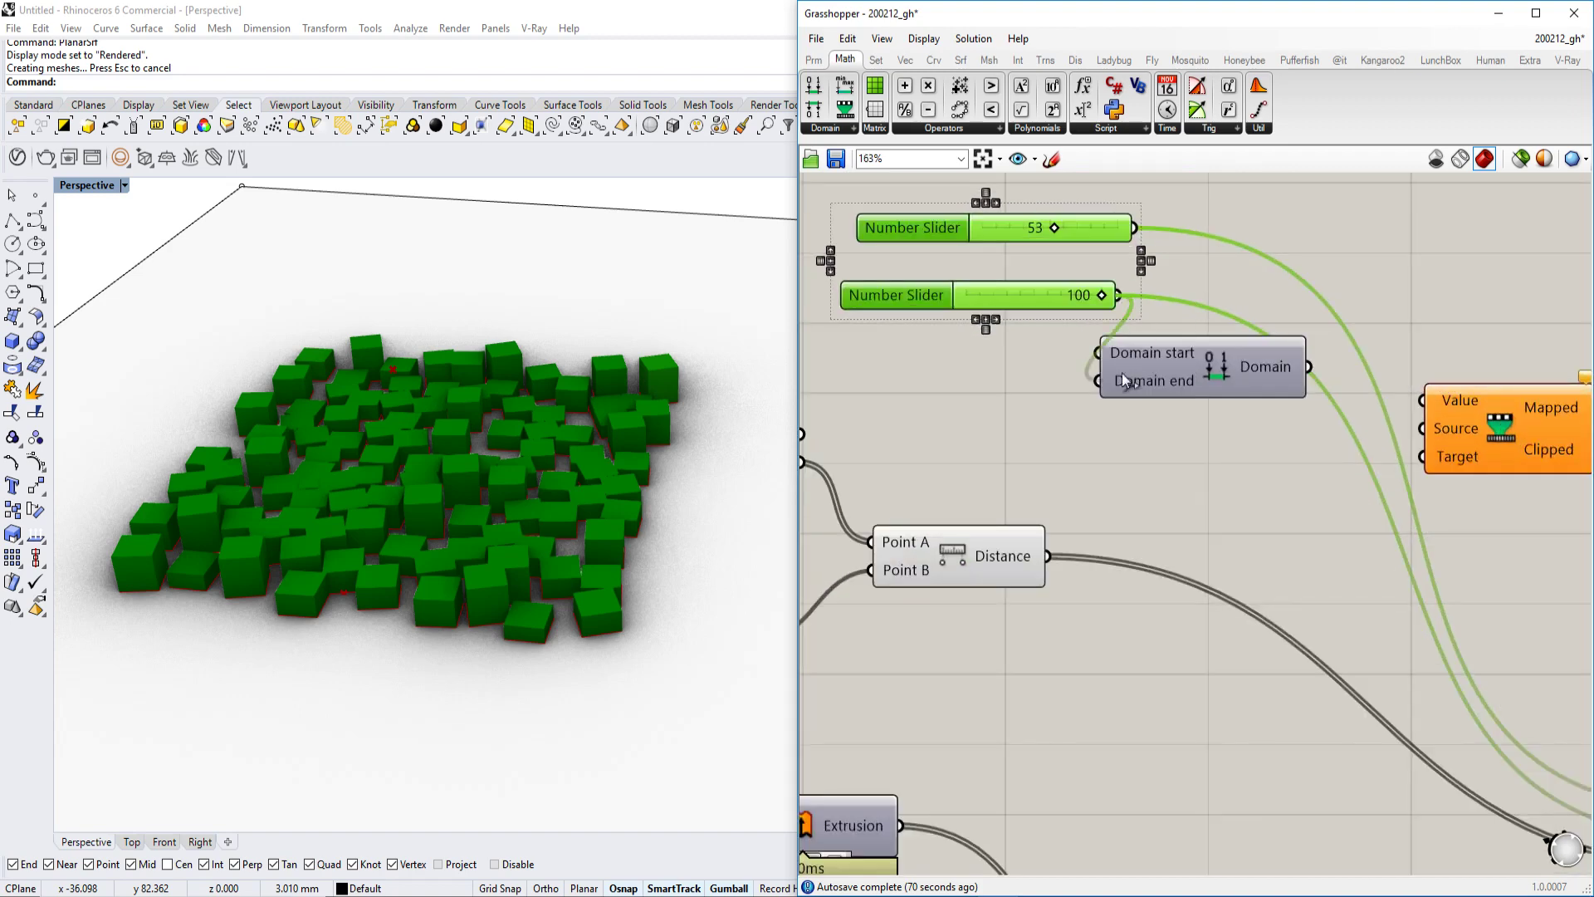
{"action": "left_click_drag", "start_coordinate": [1135, 227], "coordinate": [1096, 353]}
{"action": "scroll", "coordinate": [1094, 353], "scroll_direction": "up", "scroll_amount": 1}
{"action": "left_click", "coordinate": [1219, 391]}
{"action": "scroll", "coordinate": [1219, 391], "scroll_direction": "down", "scroll_amount": 1}
{"action": "scroll", "coordinate": [1242, 362], "scroll_direction": "up", "scroll_amount": 1}
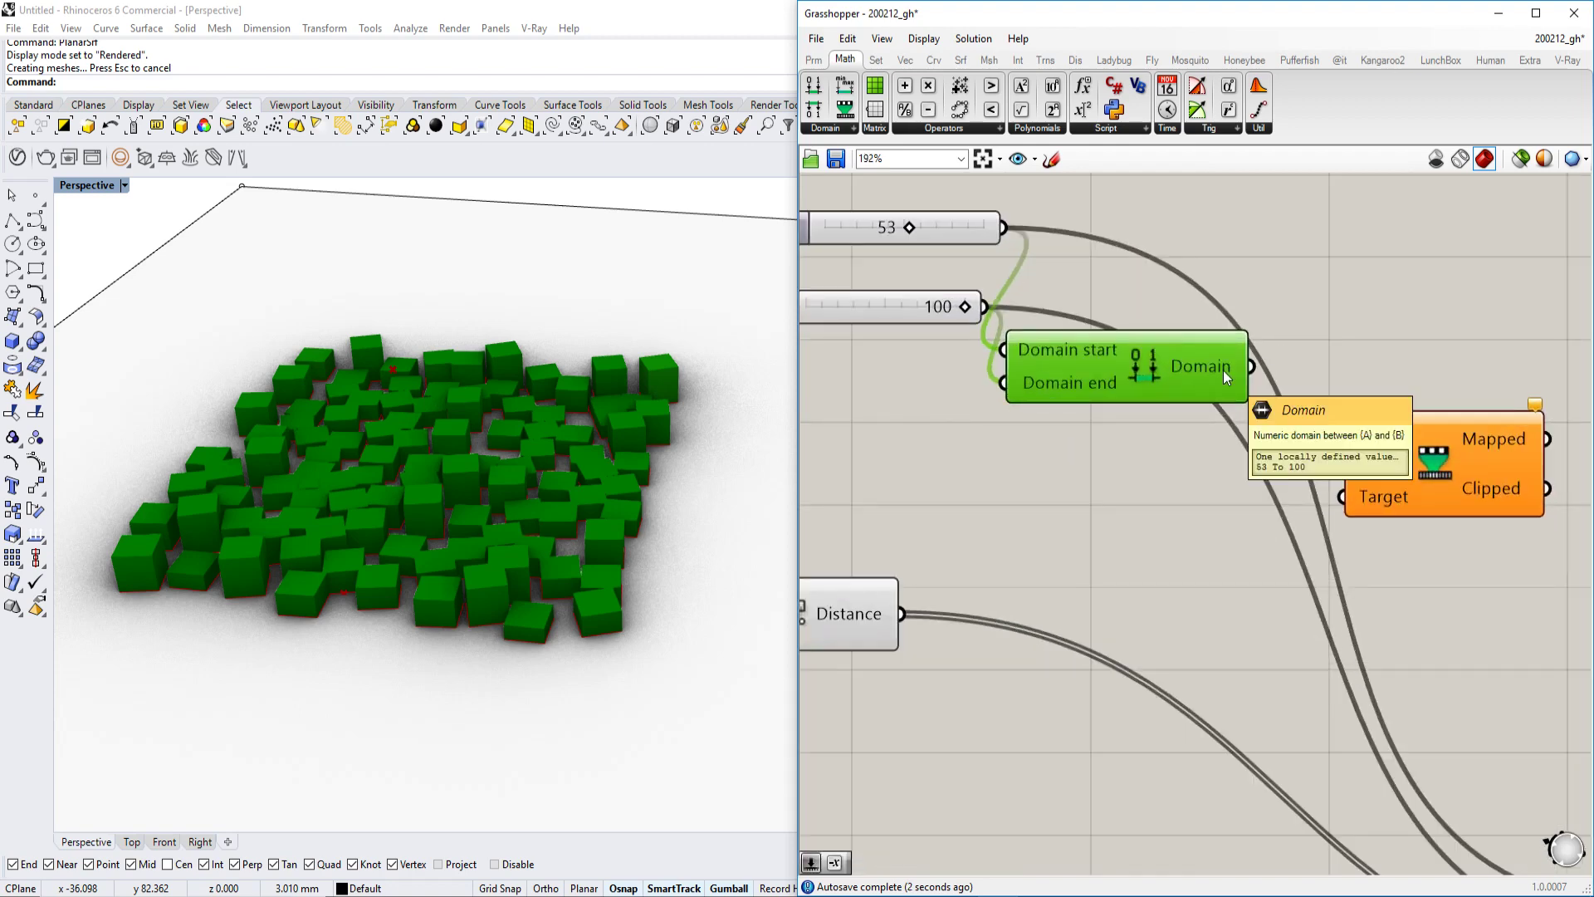
{"action": "scroll", "coordinate": [1270, 396], "scroll_direction": "down", "scroll_amount": 1}
{"action": "scroll", "coordinate": [1251, 342], "scroll_direction": "up", "scroll_amount": 1}
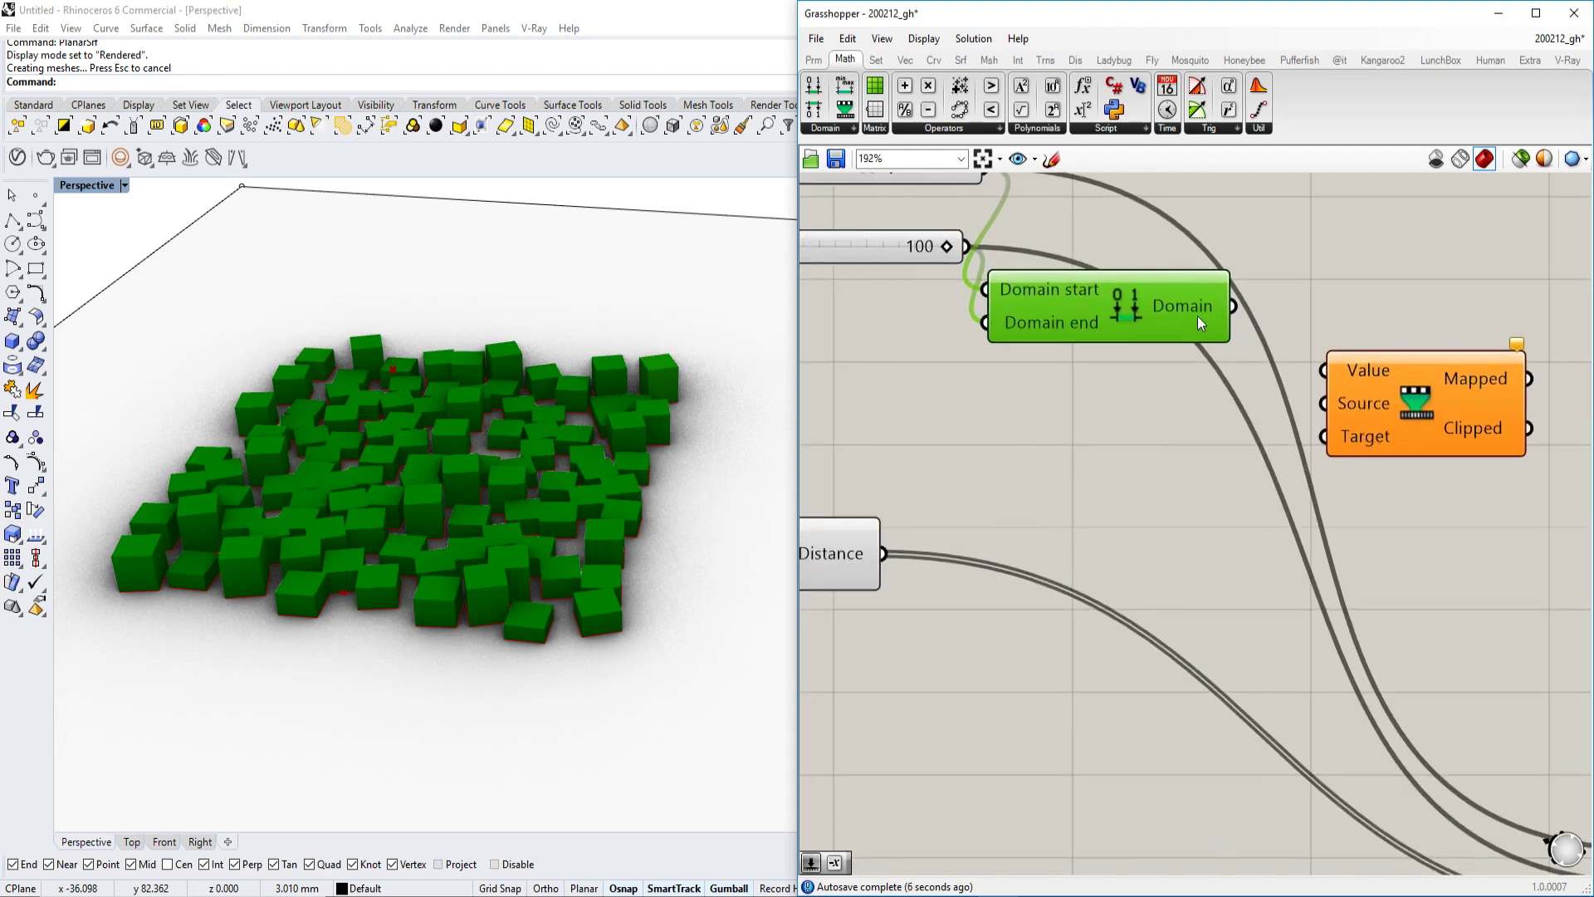
- Move the Remap Numbers component closer to the Distance component, roughly level with it
{"action": "scroll", "coordinate": [1230, 397], "scroll_direction": "down", "scroll_amount": 2}
{"action": "scroll", "coordinate": [1330, 496], "scroll_direction": "down", "scroll_amount": 1}
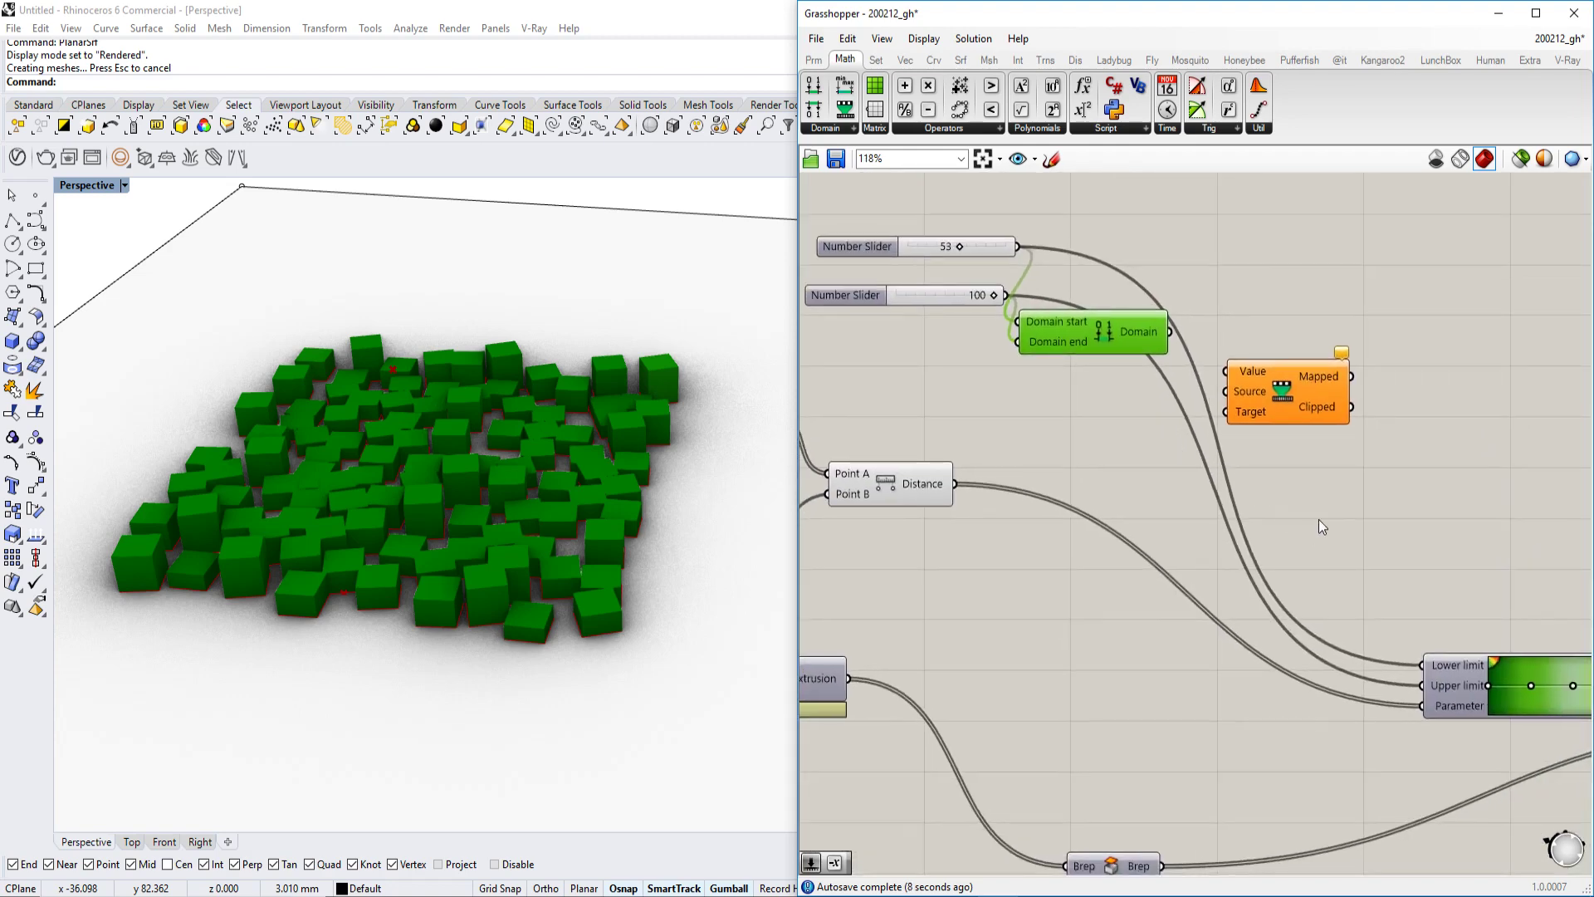
{"action": "scroll", "coordinate": [1140, 452], "scroll_direction": "up", "scroll_amount": 3}
{"action": "right_click_drag", "start_coordinate": [1139, 453], "coordinate": [1146, 535]}
{"action": "left_click_drag", "start_coordinate": [1370, 432], "coordinate": [1182, 568]}
{"action": "right_click_drag", "start_coordinate": [1214, 558], "coordinate": [1482, 665]}
- Set the domain start slider to 13 and the domain end slider to 46
{"action": "scroll", "coordinate": [1283, 310], "scroll_direction": "down", "scroll_amount": 4}
{"action": "scroll", "coordinate": [1321, 357], "scroll_direction": "up", "scroll_amount": 1}
{"action": "scroll", "coordinate": [1180, 357], "scroll_direction": "up", "scroll_amount": 1}
{"action": "scroll", "coordinate": [1179, 355], "scroll_direction": "up", "scroll_amount": 3}
{"action": "left_click_drag", "start_coordinate": [1121, 248], "coordinate": [1034, 250]}
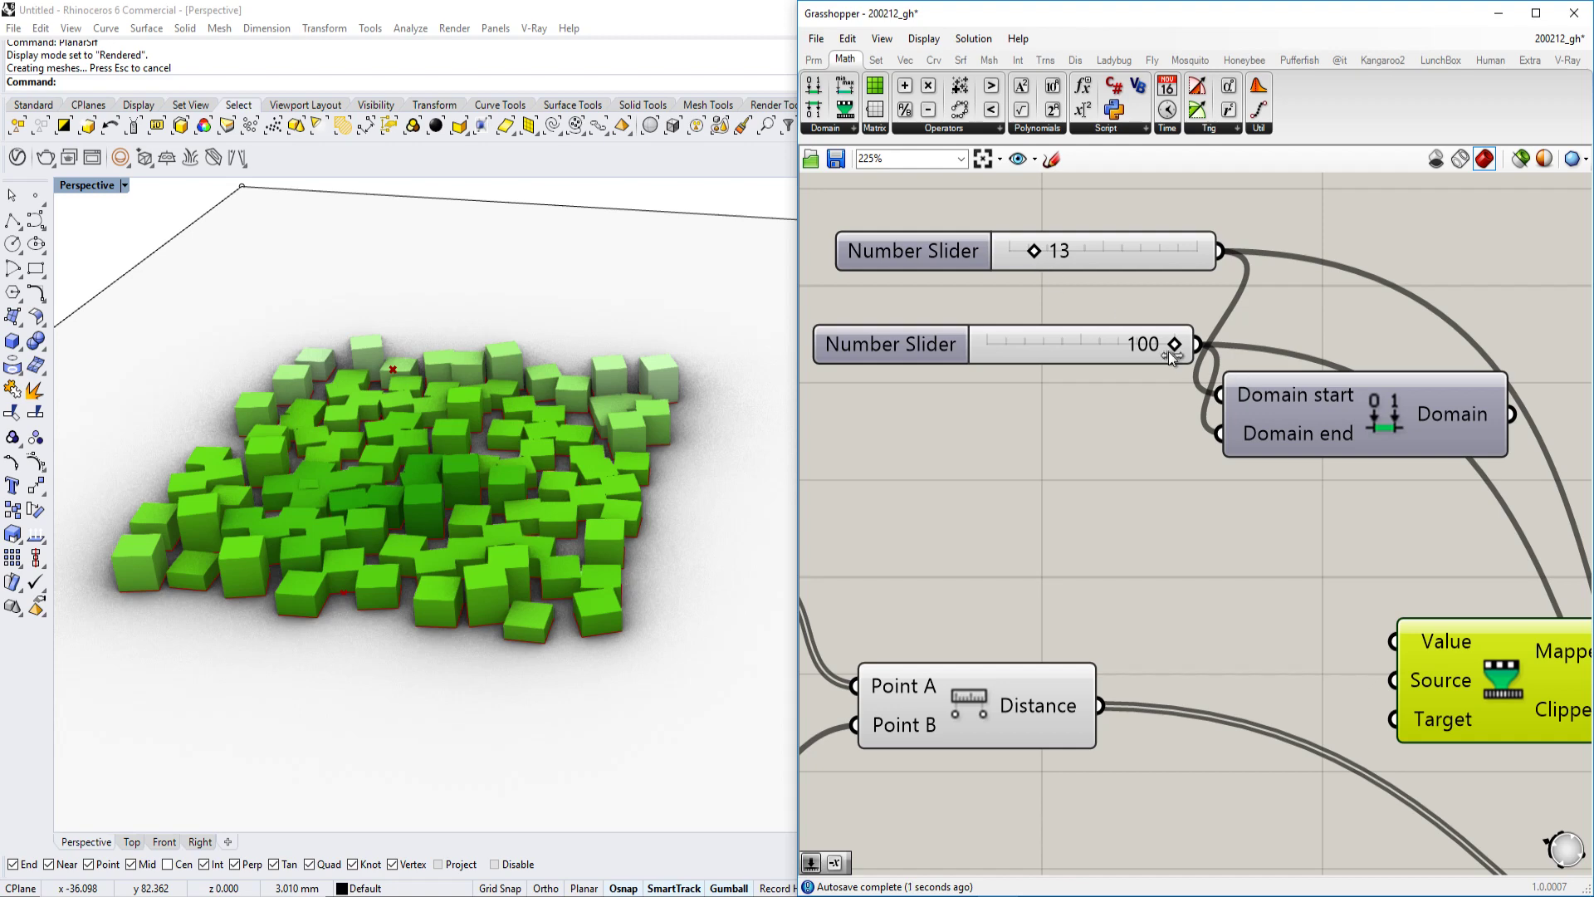
{"action": "left_click_drag", "start_coordinate": [1171, 354], "coordinate": [1074, 357]}
- Add a panel connected to the Distance output, enlarge it and go through the whole list of distances
{"action": "scroll", "coordinate": [1078, 370], "scroll_direction": "down", "scroll_amount": 2}
{"action": "right_click_drag", "start_coordinate": [1229, 532], "coordinate": [1151, 357]}
{"action": "mouse_move", "coordinate": [995, 443]}
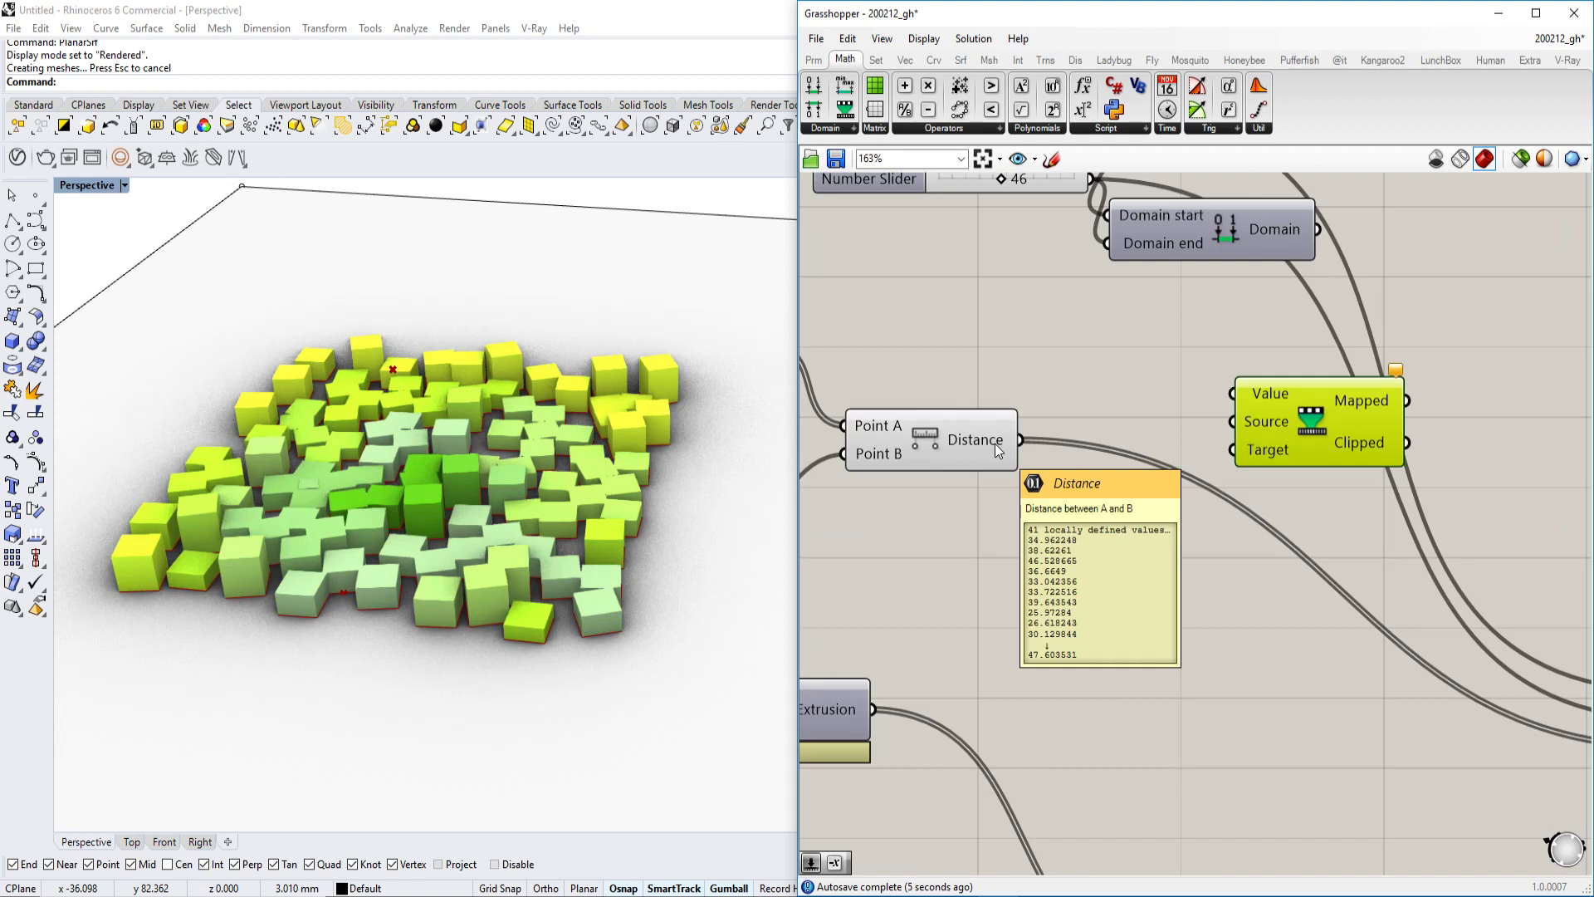
{"action": "left_click", "coordinate": [1145, 589]}
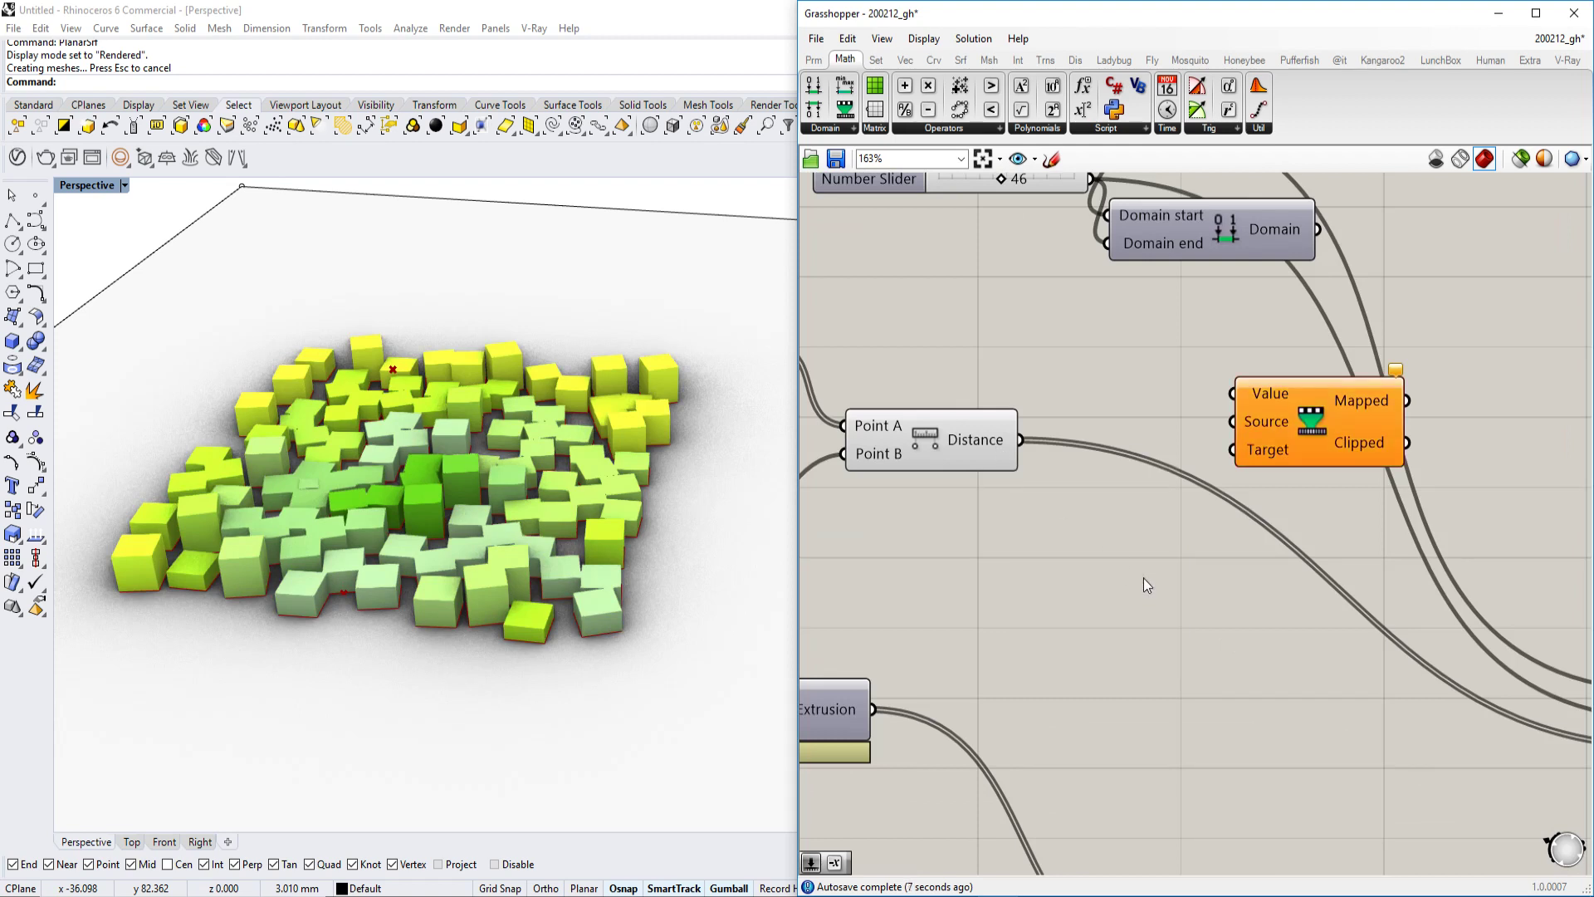
{"action": "double_click", "coordinate": [1146, 580]}
{"action": "type", "text": "panel"}
{"action": "key", "text": "Return"}
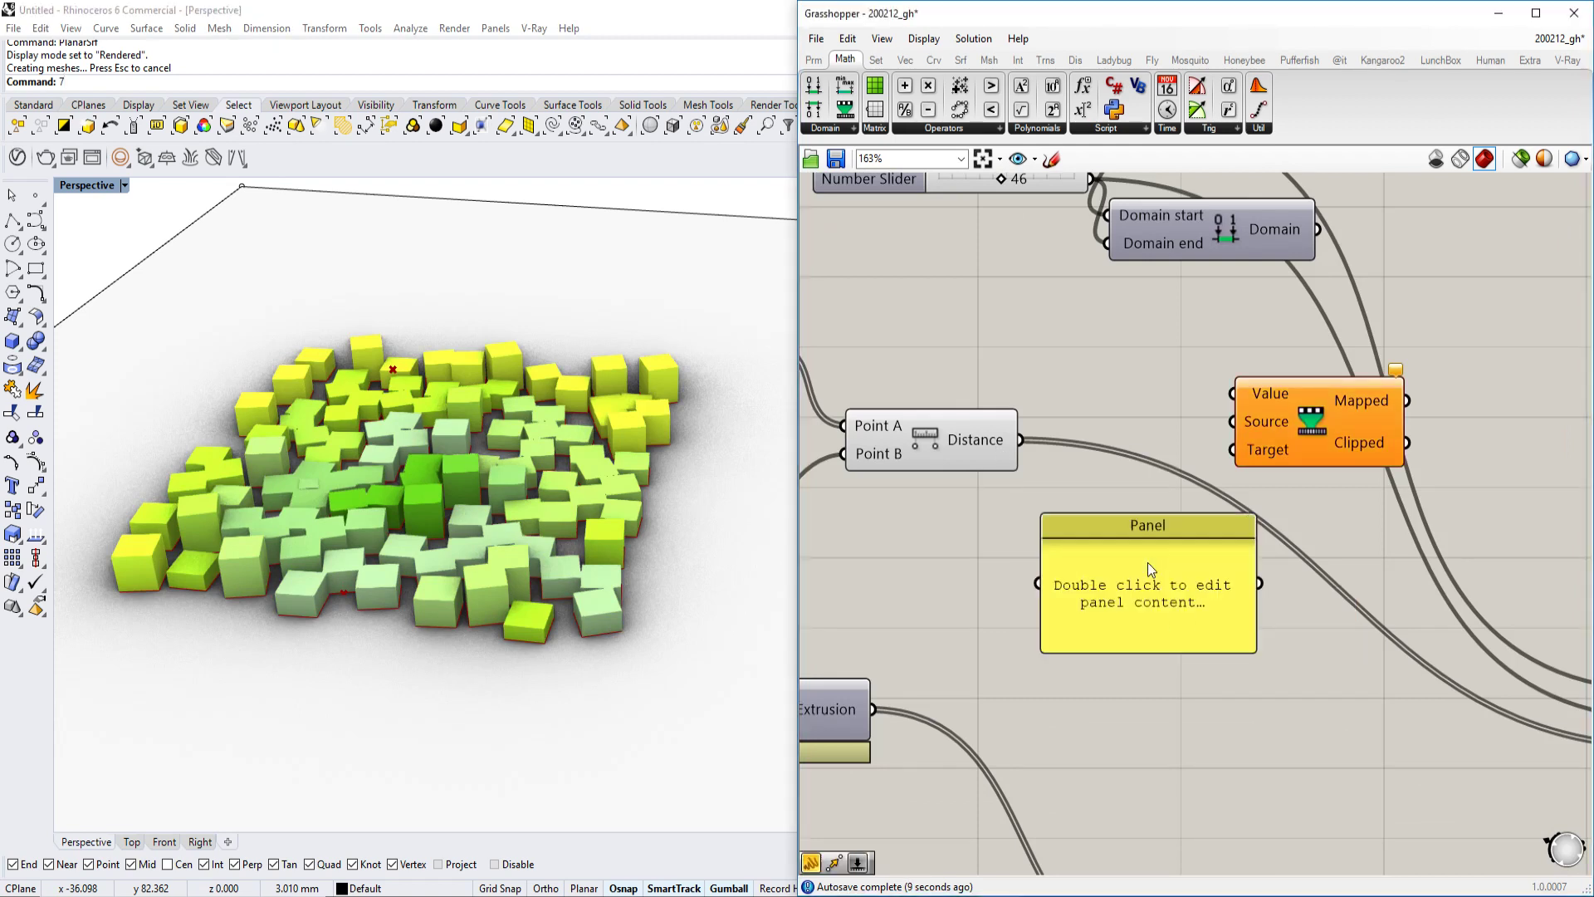
{"action": "left_click_drag", "start_coordinate": [1021, 440], "coordinate": [1038, 583]}
{"action": "left_click_drag", "start_coordinate": [1252, 644], "coordinate": [1373, 733]}
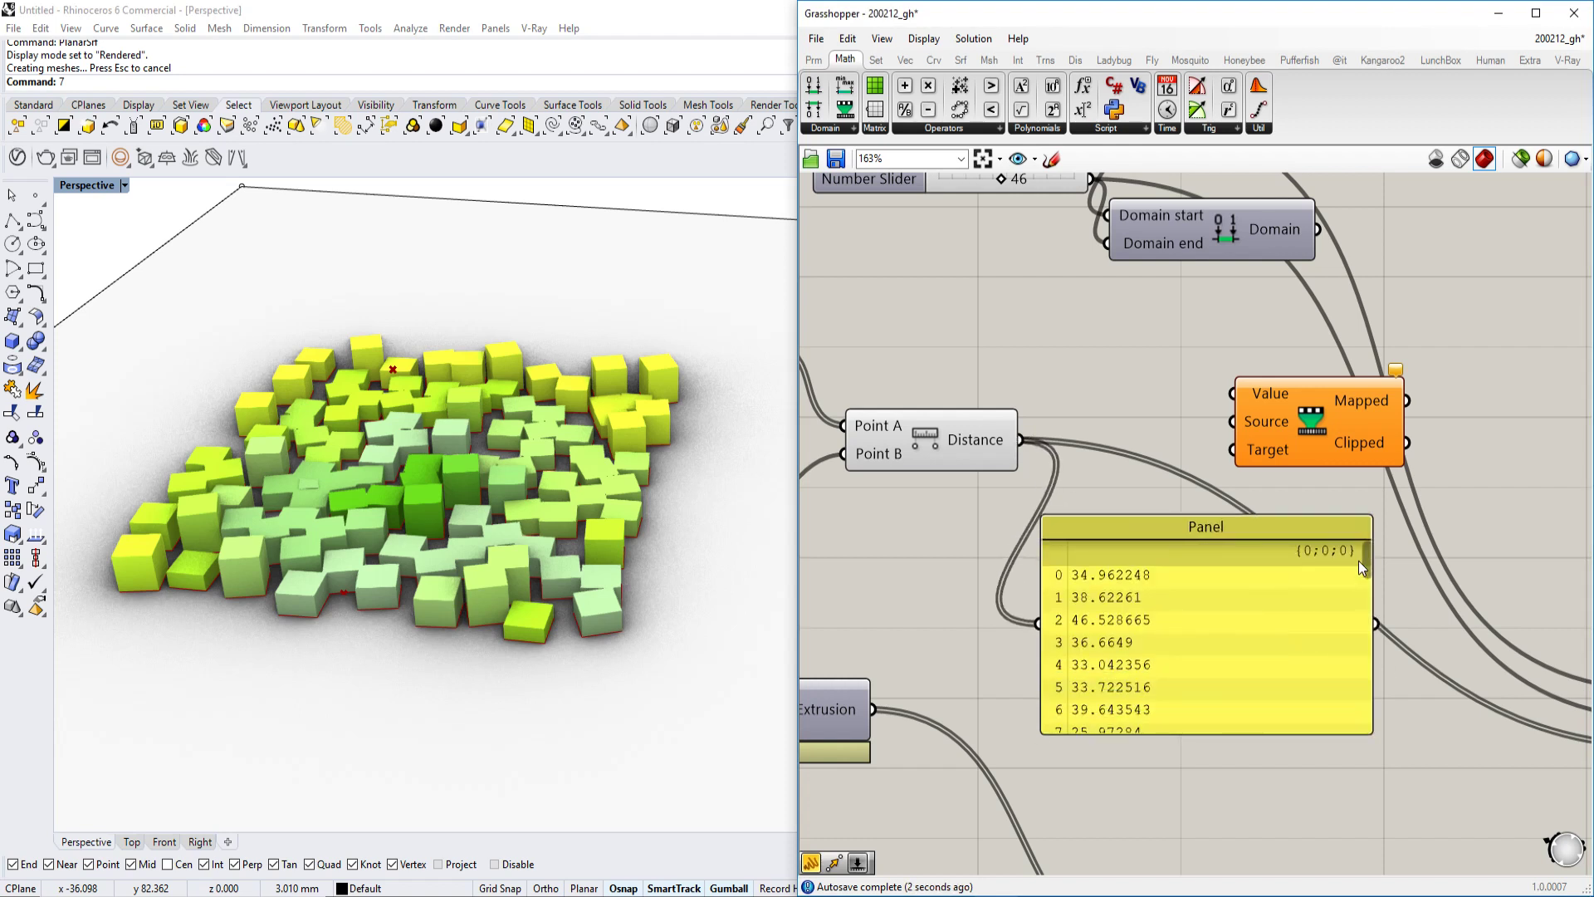
{"action": "left_click_drag", "start_coordinate": [1359, 558], "coordinate": [1357, 740]}
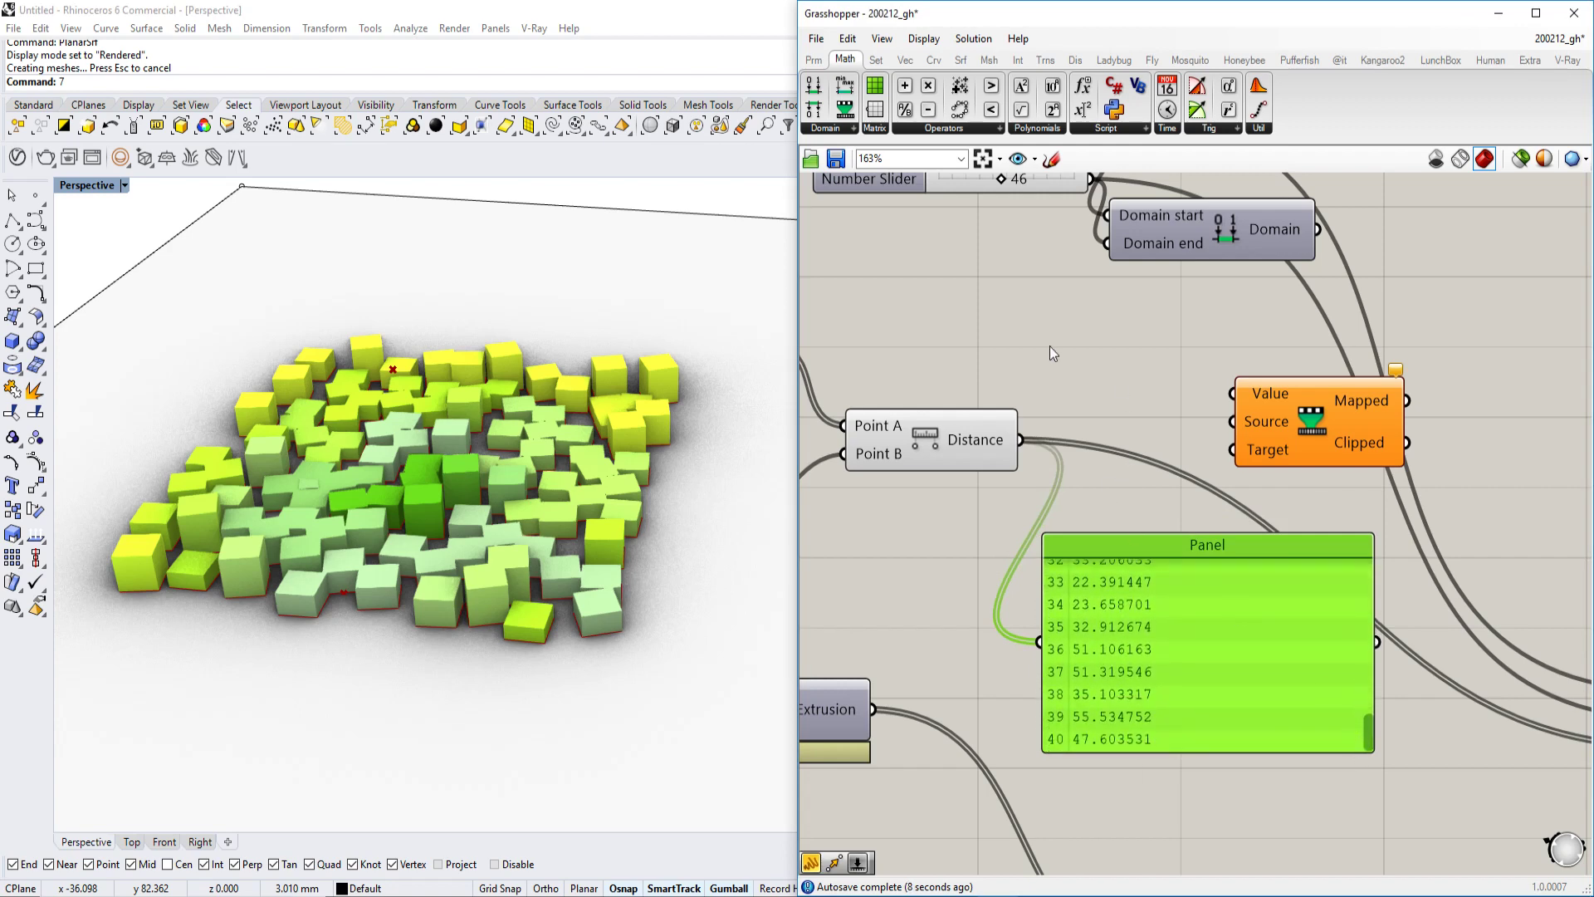
- Lower the reference point vertically onto the blocks and review the updated distances in the panel
{"action": "scroll", "coordinate": [1042, 361], "scroll_direction": "down", "scroll_amount": 4}
{"action": "right_click_drag", "start_coordinate": [873, 391], "coordinate": [1065, 415]}
{"action": "left_click", "coordinate": [1056, 471]}
{"action": "right_click_drag", "start_coordinate": [490, 399], "coordinate": [487, 310]}
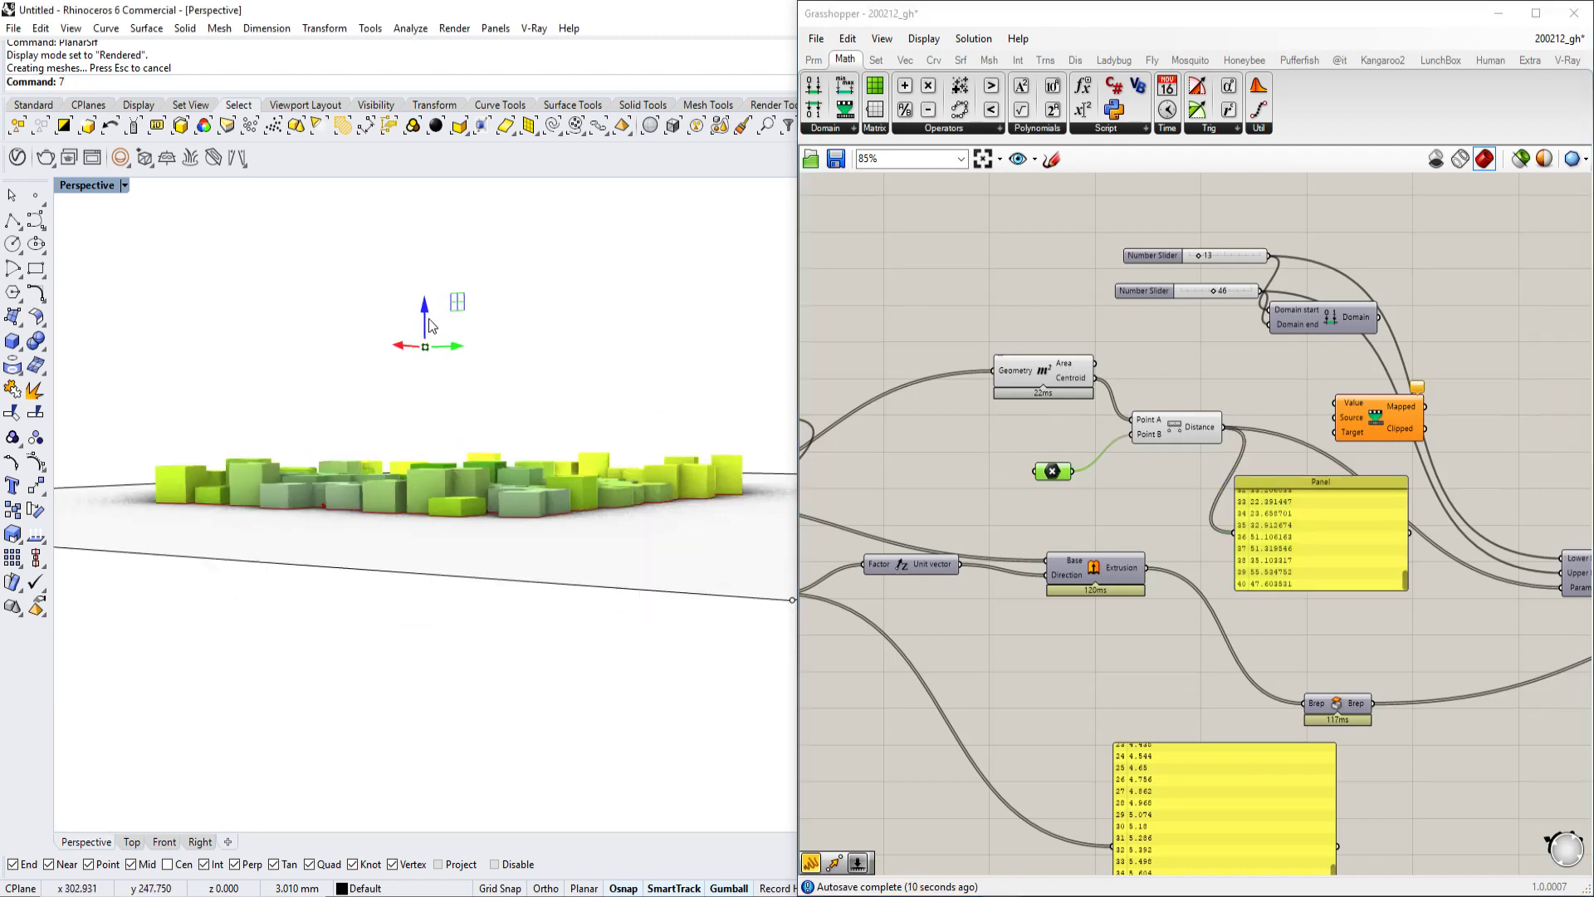
{"action": "left_click_drag", "start_coordinate": [431, 326], "coordinate": [430, 473]}
{"action": "scroll", "coordinate": [1395, 556], "scroll_direction": "up", "scroll_amount": 7}
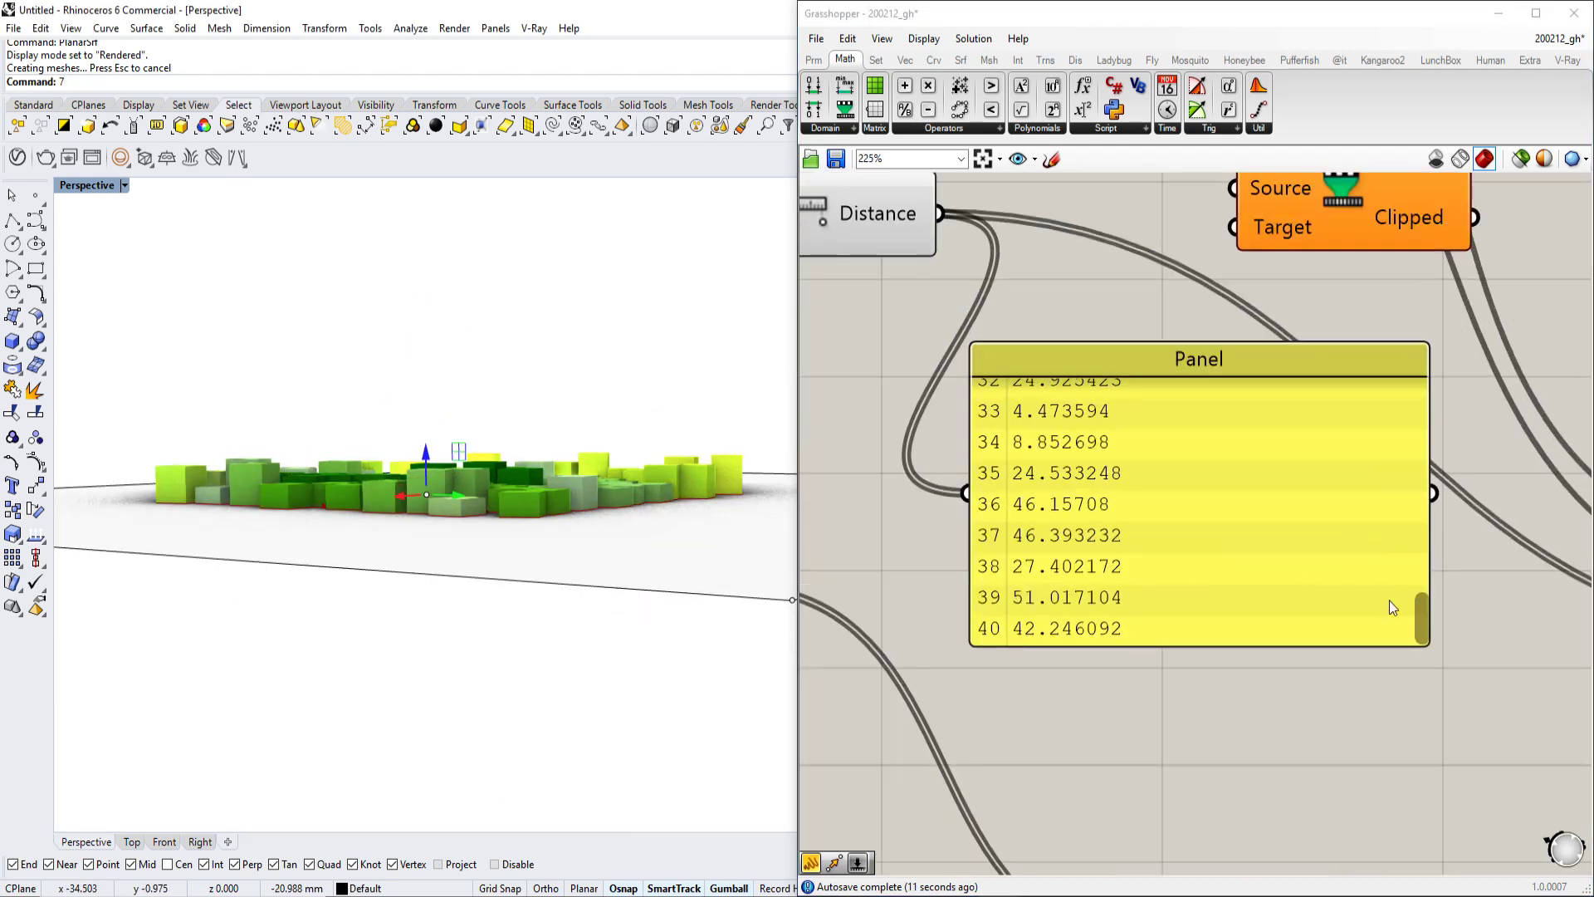
{"action": "left_click_drag", "start_coordinate": [1427, 621], "coordinate": [1410, 581]}
{"action": "scroll", "coordinate": [1362, 540], "scroll_direction": "down", "scroll_amount": 3}
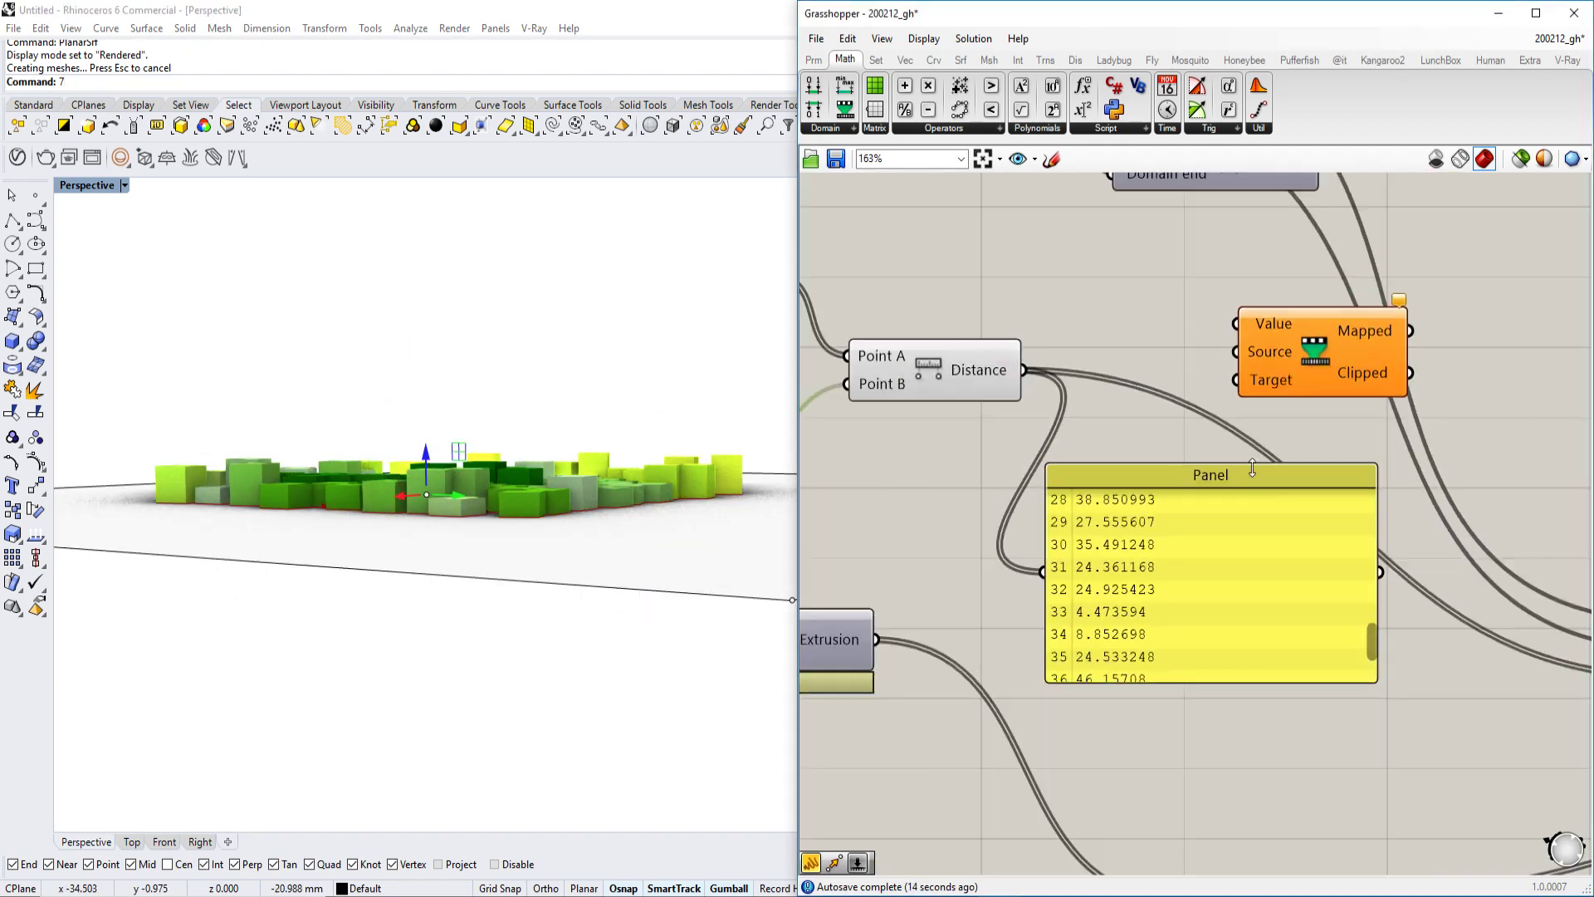
{"action": "right_click_drag", "start_coordinate": [512, 497], "coordinate": [514, 582]}
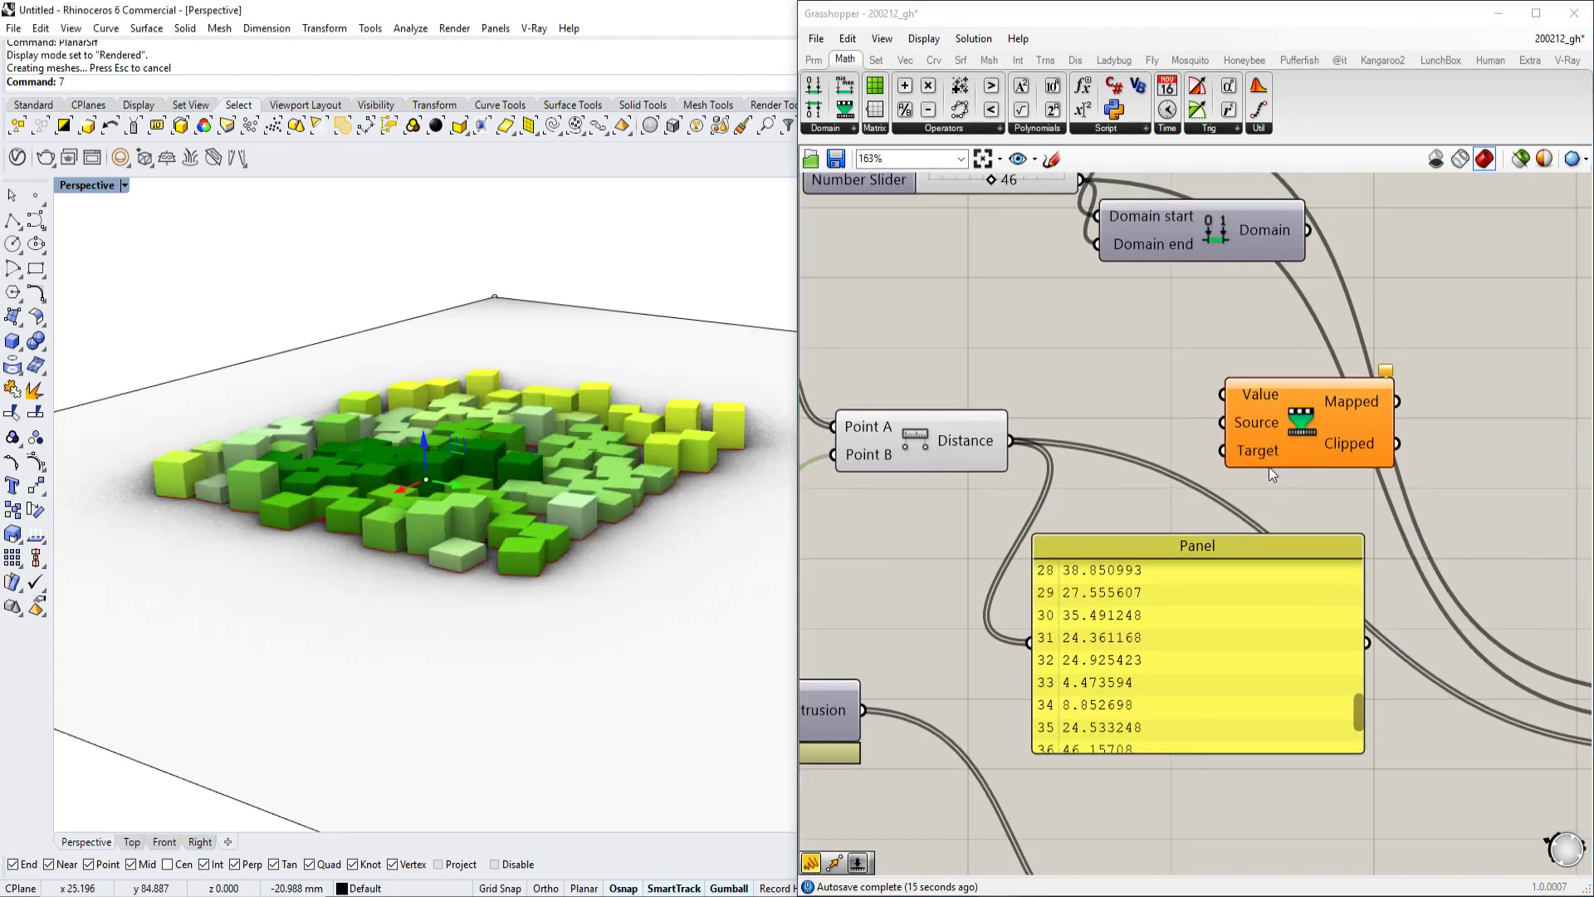
- Shift Remap Numbers slightly farther away, check its inputs and connect the Construct Domain output to Target
{"action": "scroll", "coordinate": [1257, 423], "scroll_direction": "up", "scroll_amount": 1}
{"action": "left_click_drag", "start_coordinate": [1303, 444], "coordinate": [1363, 445]}
{"action": "scroll", "coordinate": [1367, 445], "scroll_direction": "up", "scroll_amount": 2}
{"action": "scroll", "coordinate": [1290, 474], "scroll_direction": "down", "scroll_amount": 1}
{"action": "scroll", "coordinate": [1292, 443], "scroll_direction": "up", "scroll_amount": 6}
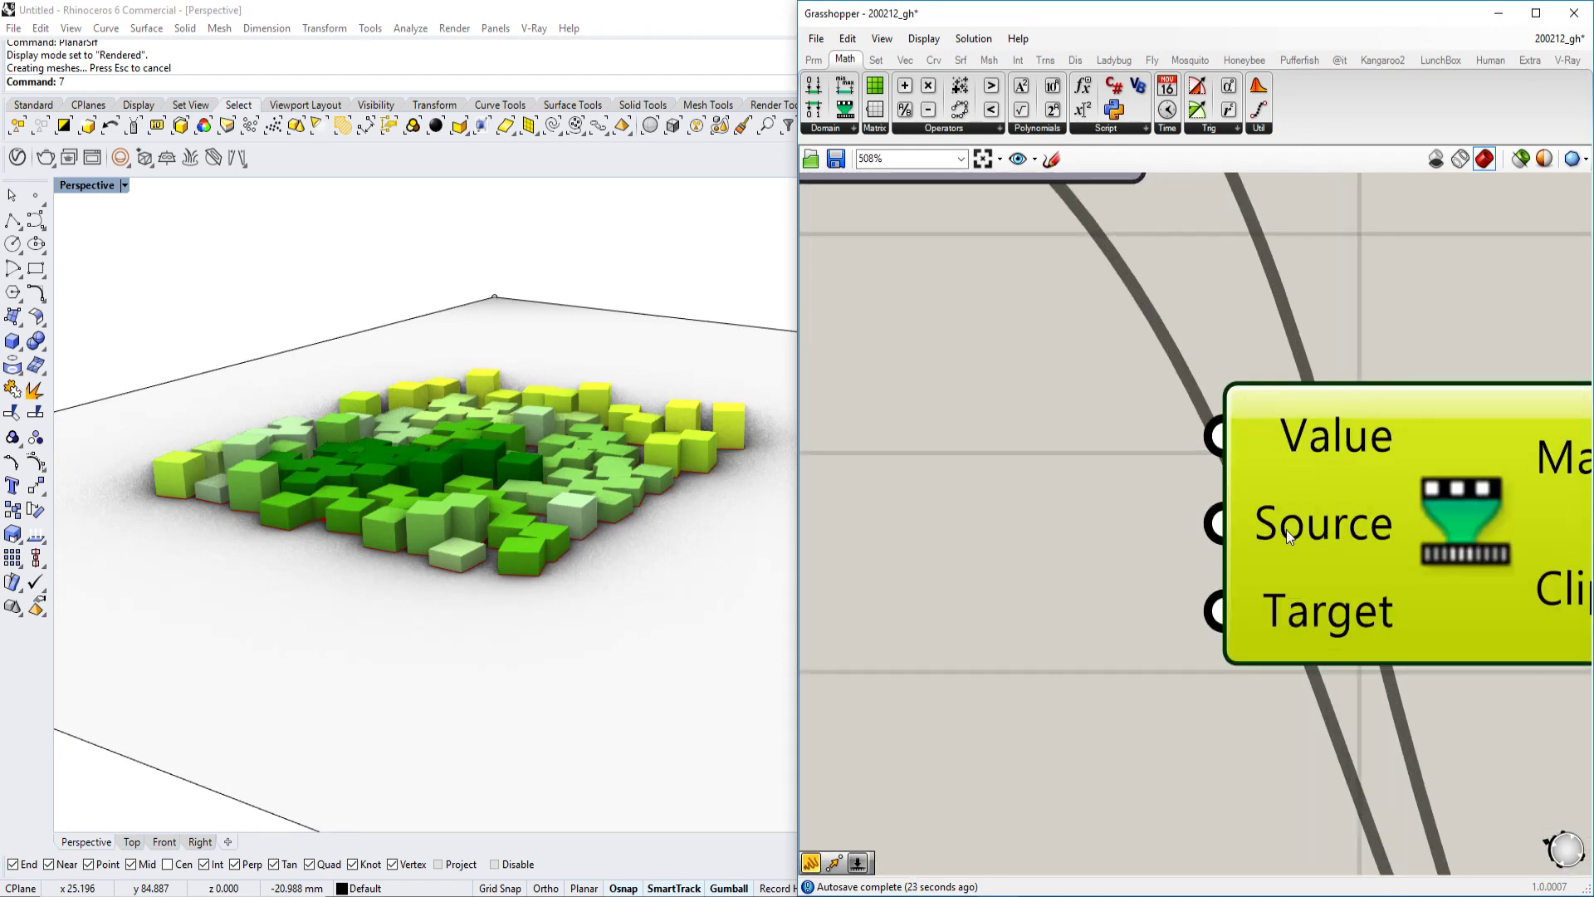
{"action": "mouse_move", "coordinate": [1282, 531]}
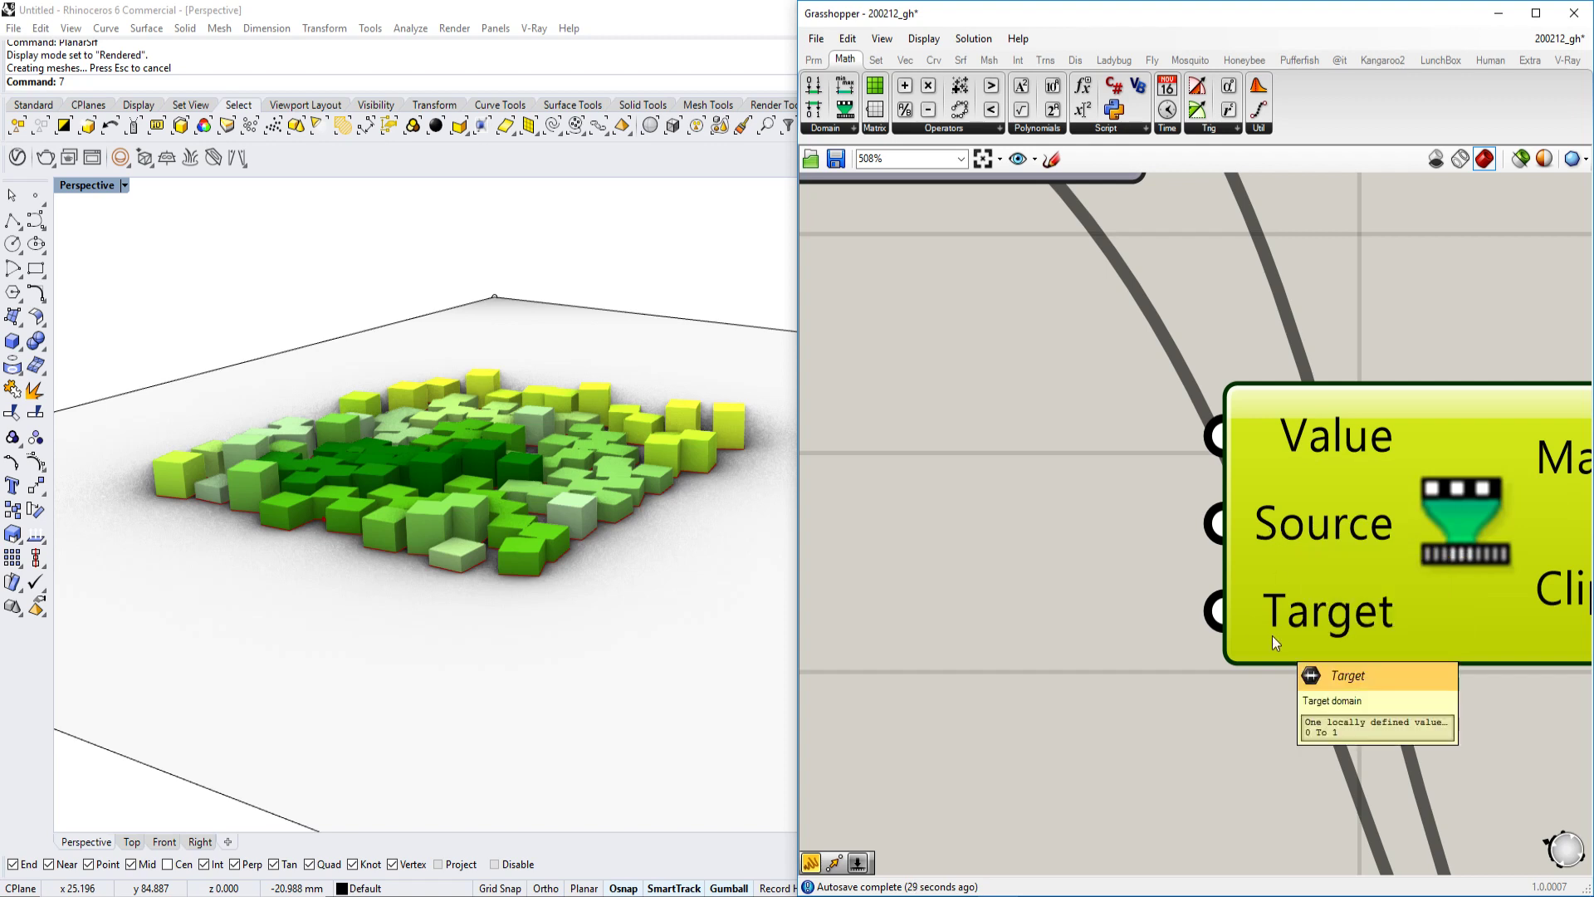
{"action": "scroll", "coordinate": [1270, 630], "scroll_direction": "down", "scroll_amount": 5}
{"action": "left_click_drag", "start_coordinate": [1229, 435], "coordinate": [1277, 632]}
- Add a Bounds component below Construct Domain and connect the Distance output to its Numbers input
{"action": "right_click_drag", "start_coordinate": [1084, 563], "coordinate": [1195, 526]}
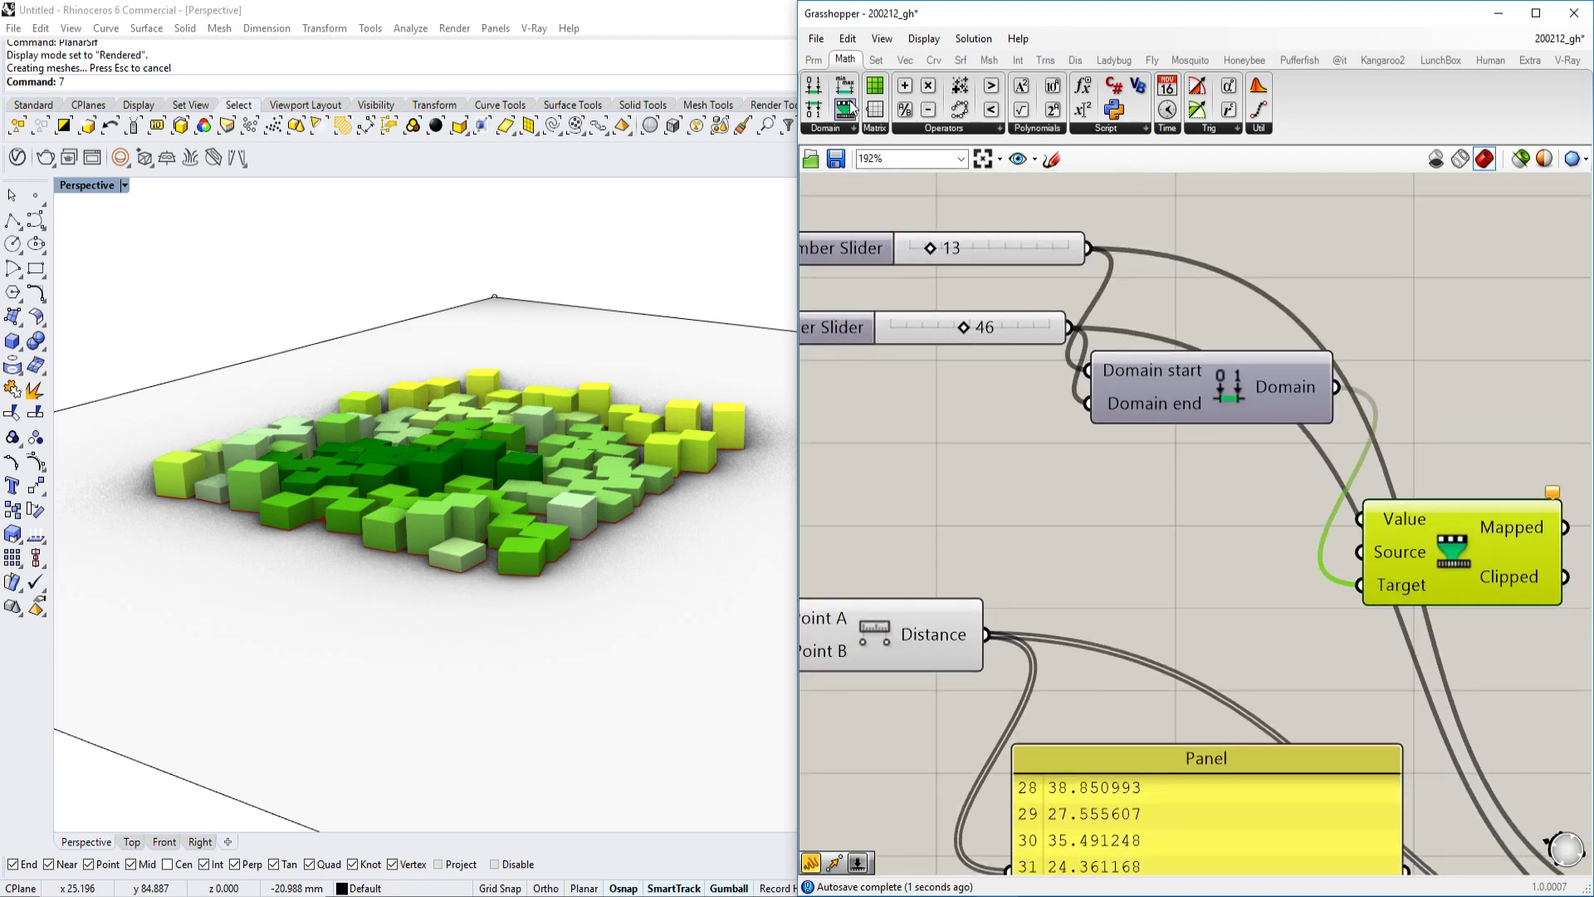
{"action": "left_click_drag", "start_coordinate": [845, 108], "coordinate": [1153, 549]}
{"action": "left_click", "coordinate": [830, 131]}
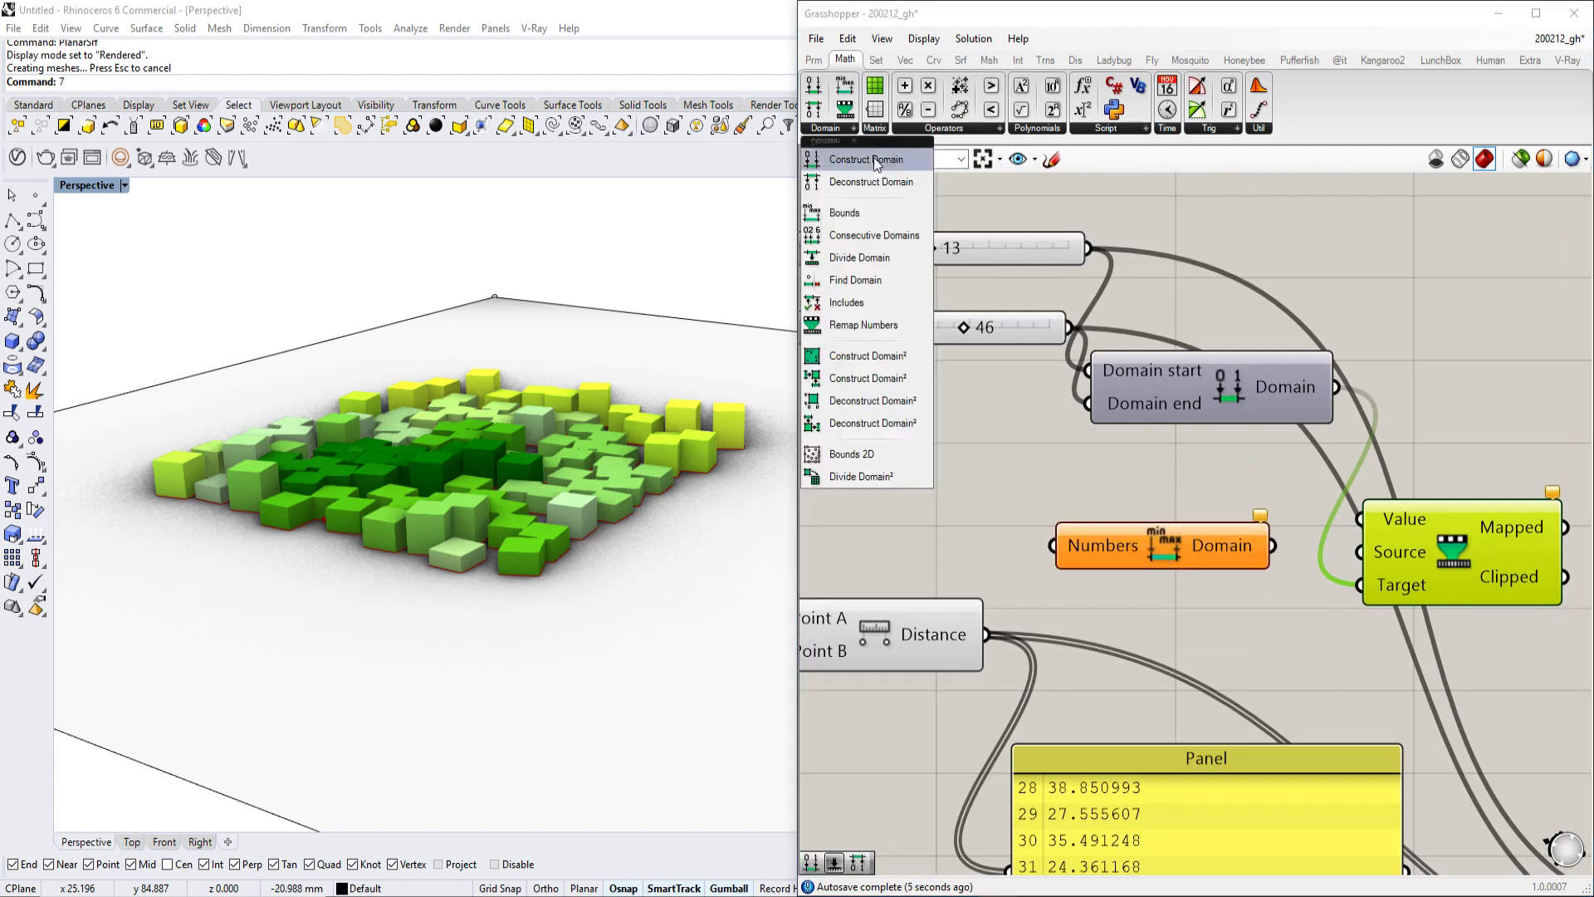
{"action": "left_click", "coordinate": [1023, 582]}
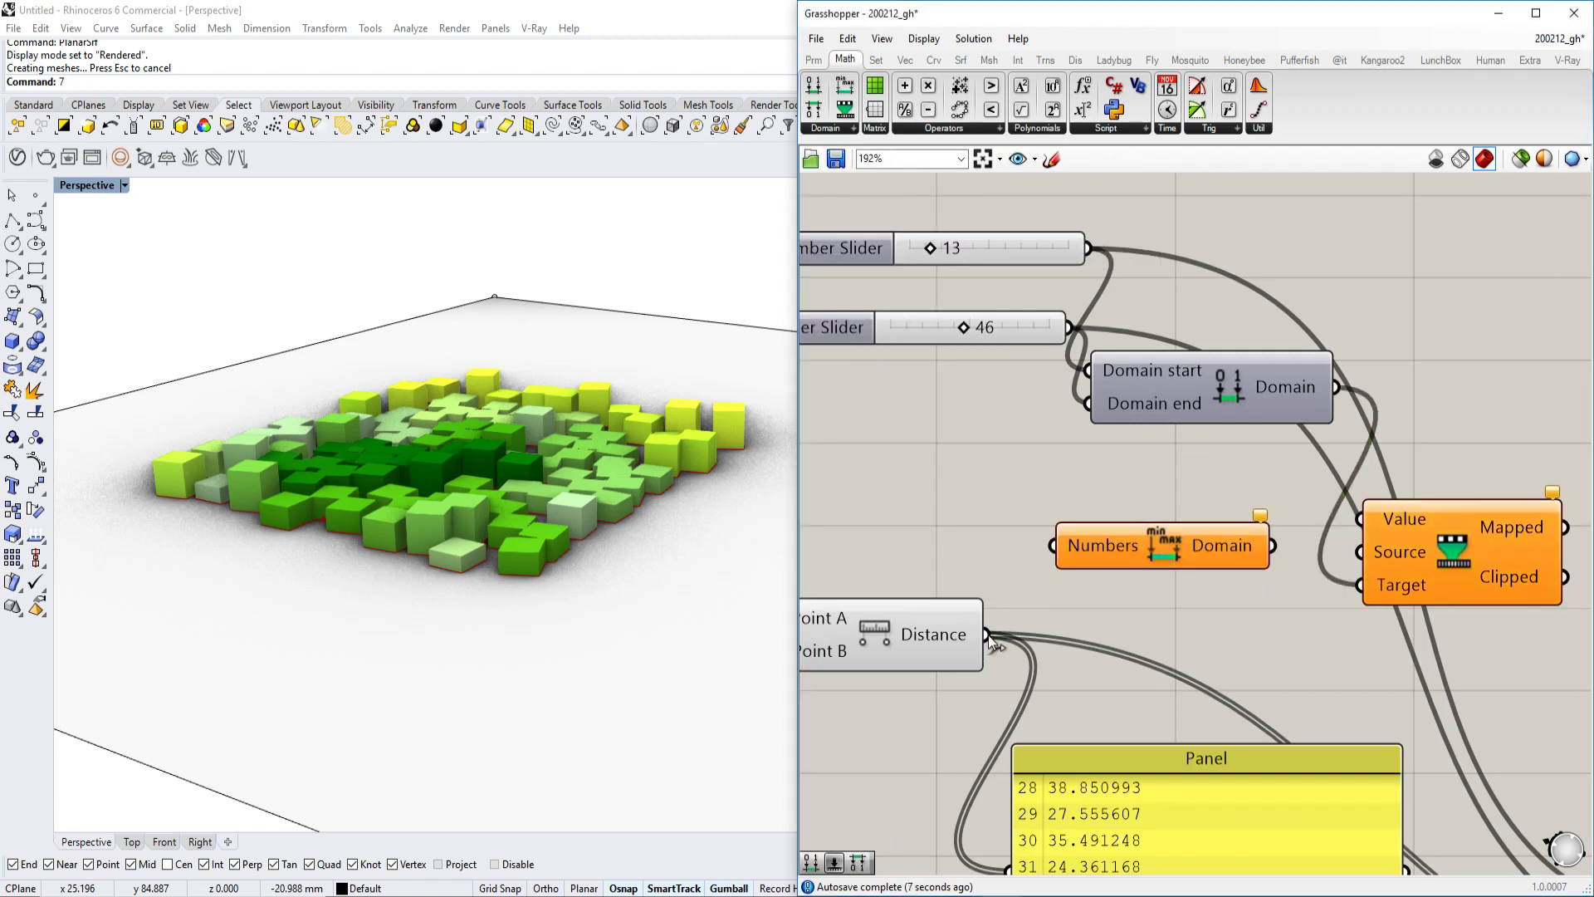
{"action": "left_click_drag", "start_coordinate": [988, 633], "coordinate": [1058, 555]}
{"action": "right_click_drag", "start_coordinate": [1405, 575], "coordinate": [1310, 555]}
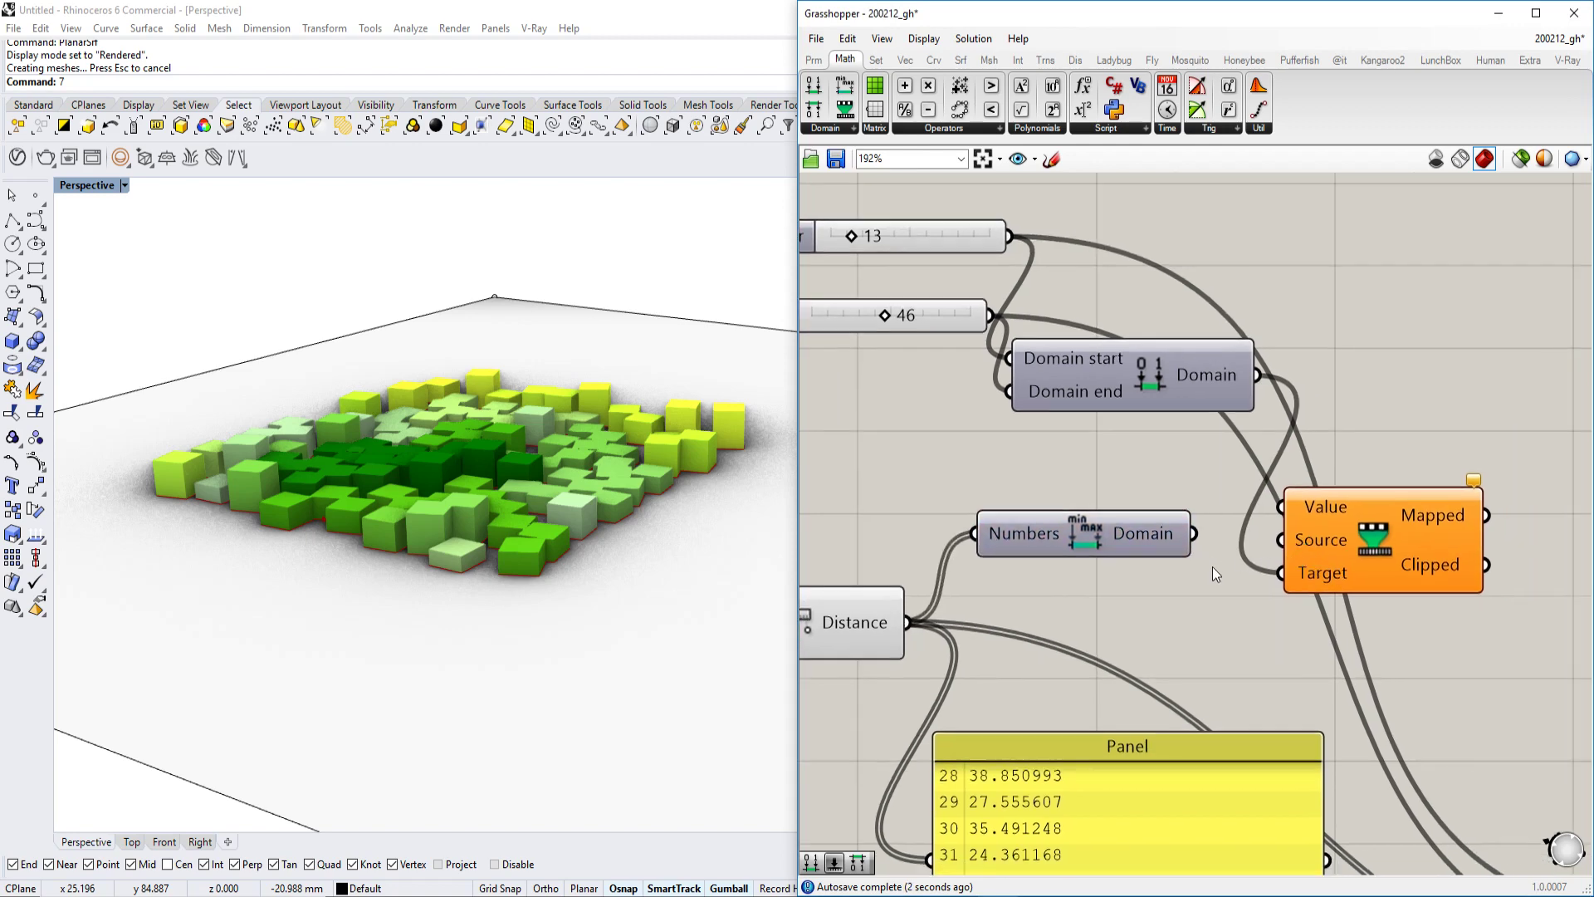
- Connect the Bounds domain to the Source input of Remap Numbers and the Distance output to its Value input
{"action": "scroll", "coordinate": [1208, 560], "scroll_direction": "up", "scroll_amount": 3}
{"action": "left_click_drag", "start_coordinate": [1193, 534], "coordinate": [1294, 549]}
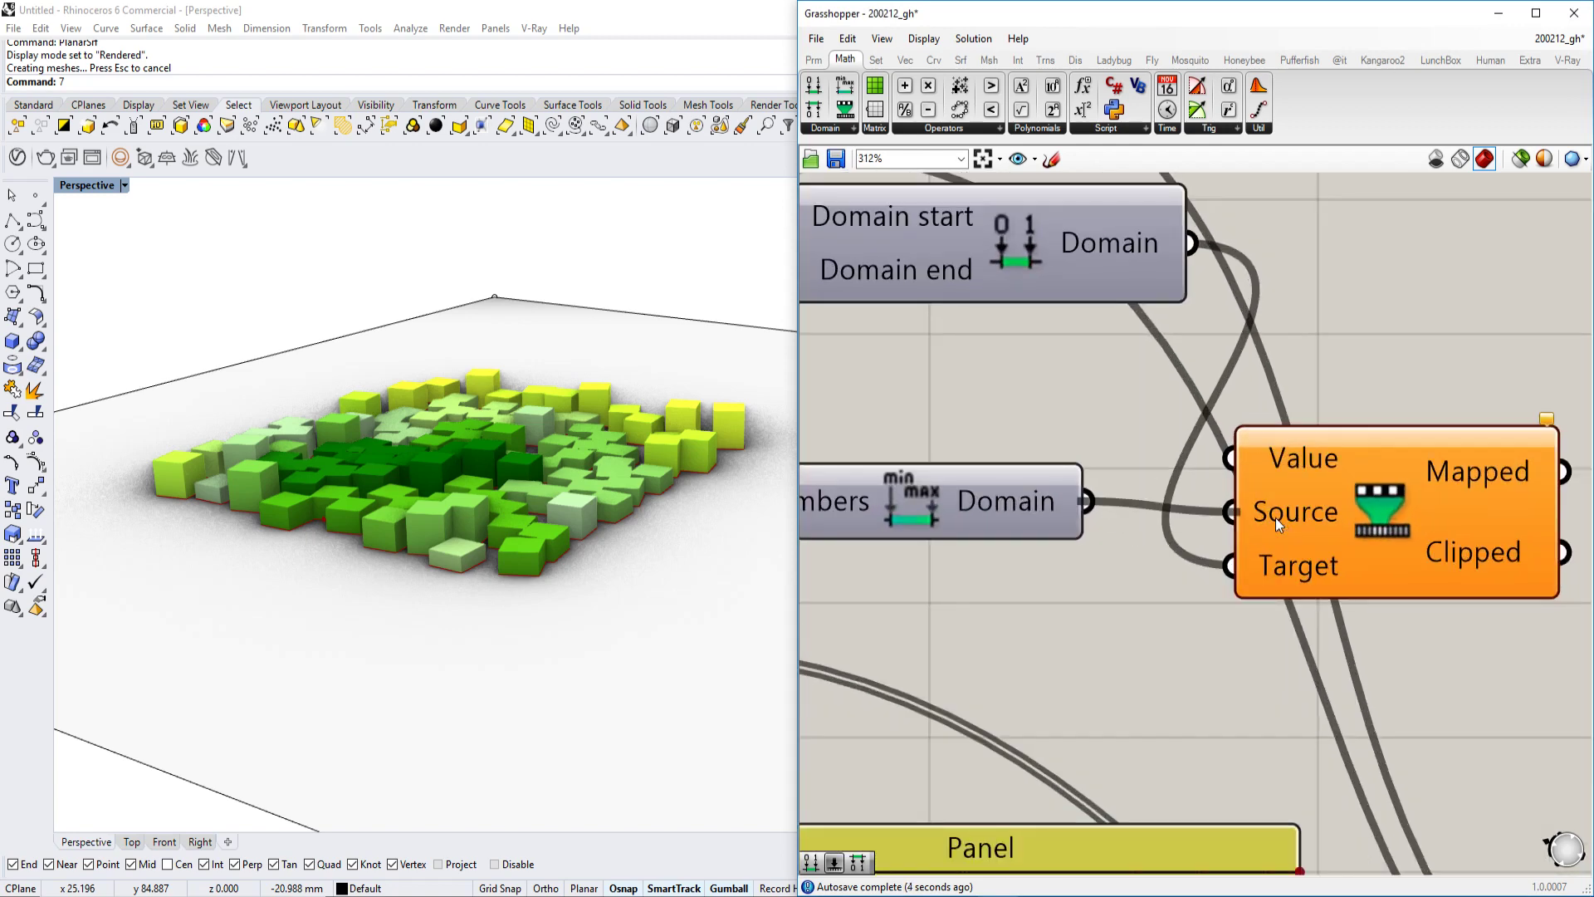
{"action": "scroll", "coordinate": [1203, 426], "scroll_direction": "down", "scroll_amount": 1}
{"action": "right_click_drag", "start_coordinate": [1199, 426], "coordinate": [1387, 410]}
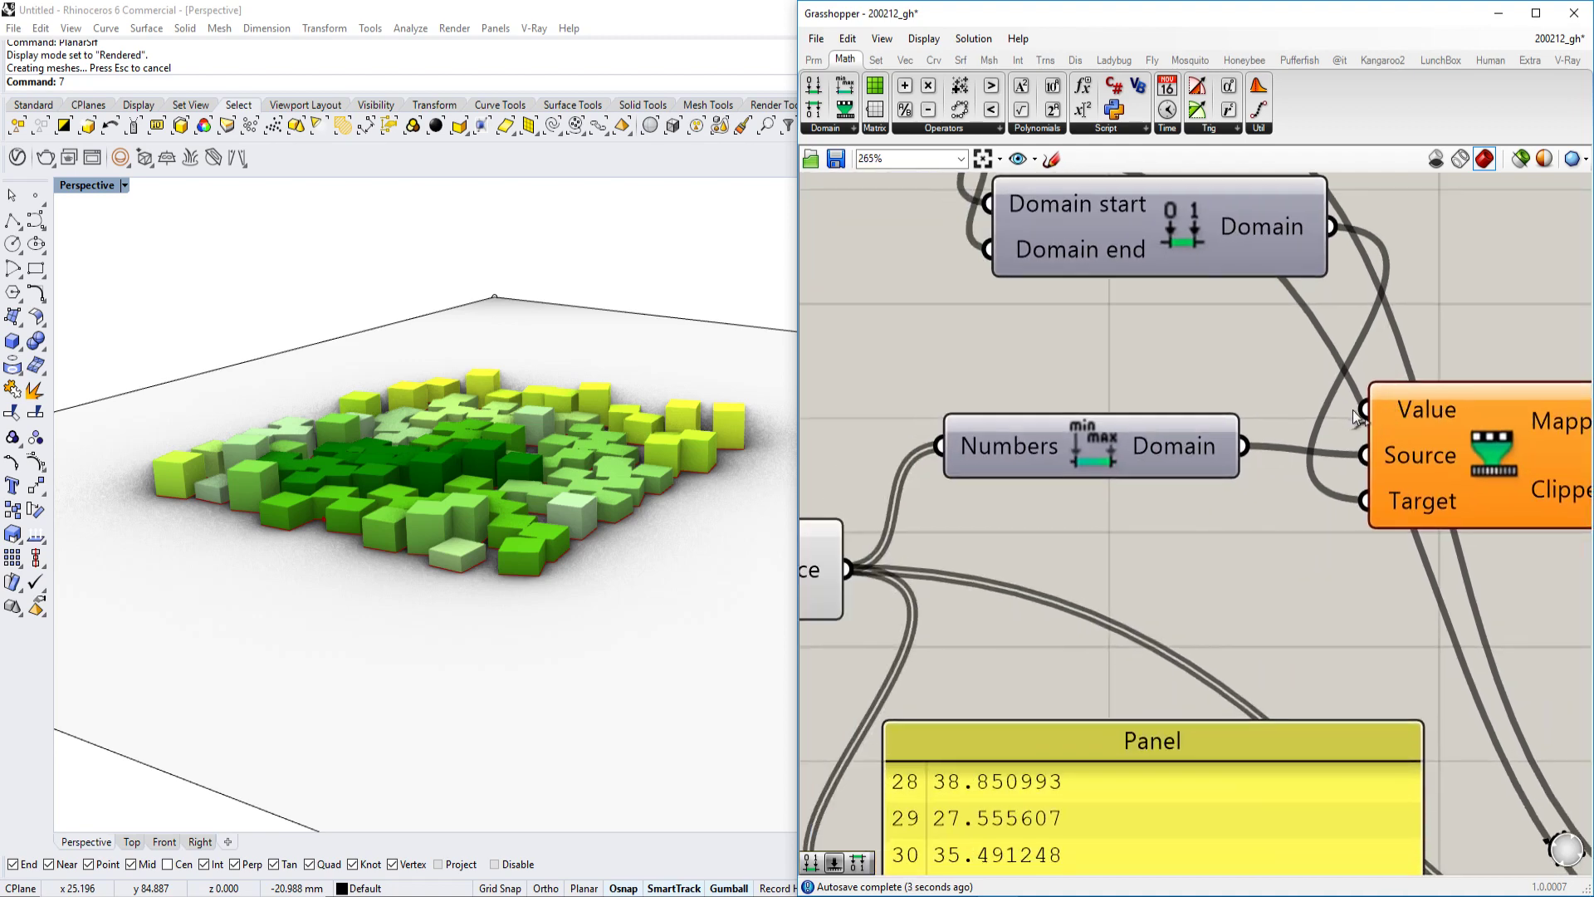
{"action": "scroll", "coordinate": [1299, 477], "scroll_direction": "down", "scroll_amount": 2}
{"action": "left_click_drag", "start_coordinate": [1357, 411], "coordinate": [991, 530]}
- Move the distance panel beyond Remap Numbers, connect the Mapped output to it and review the remapped list from the start
{"action": "scroll", "coordinate": [991, 530], "scroll_direction": "down", "scroll_amount": 1}
{"action": "right_click_drag", "start_coordinate": [1319, 516], "coordinate": [1024, 462]}
{"action": "left_click_drag", "start_coordinate": [1009, 593], "coordinate": [1114, 571]}
{"action": "scroll", "coordinate": [1009, 593], "scroll_direction": "down", "scroll_amount": 1}
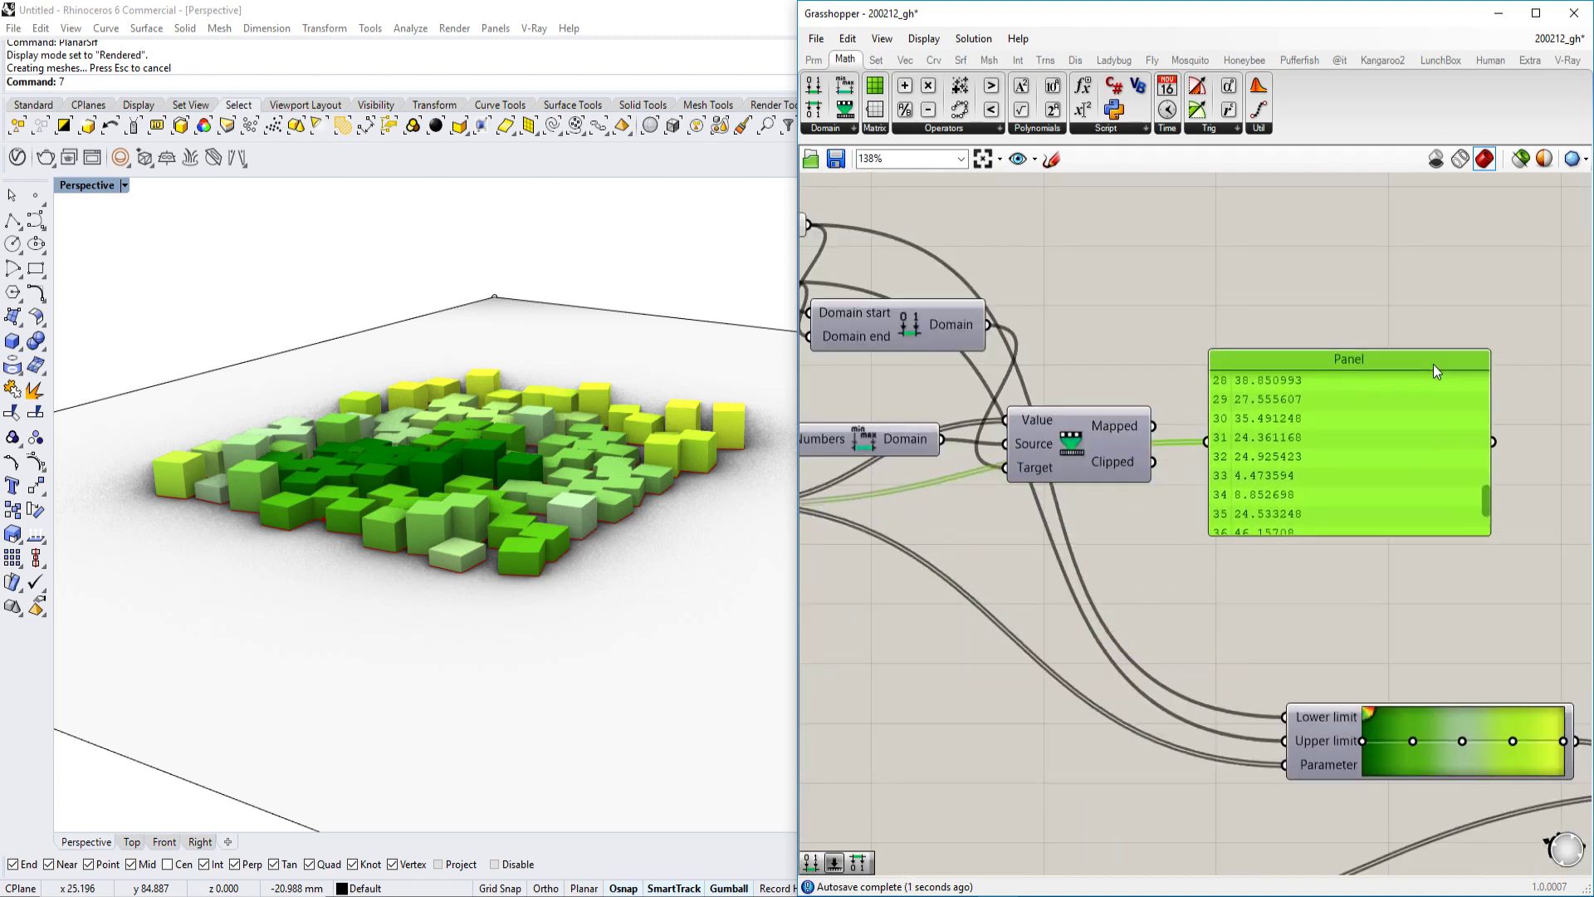
{"action": "scroll", "coordinate": [1214, 419], "scroll_direction": "up", "scroll_amount": 3}
{"action": "right_click_drag", "start_coordinate": [1578, 479], "coordinate": [1273, 475]}
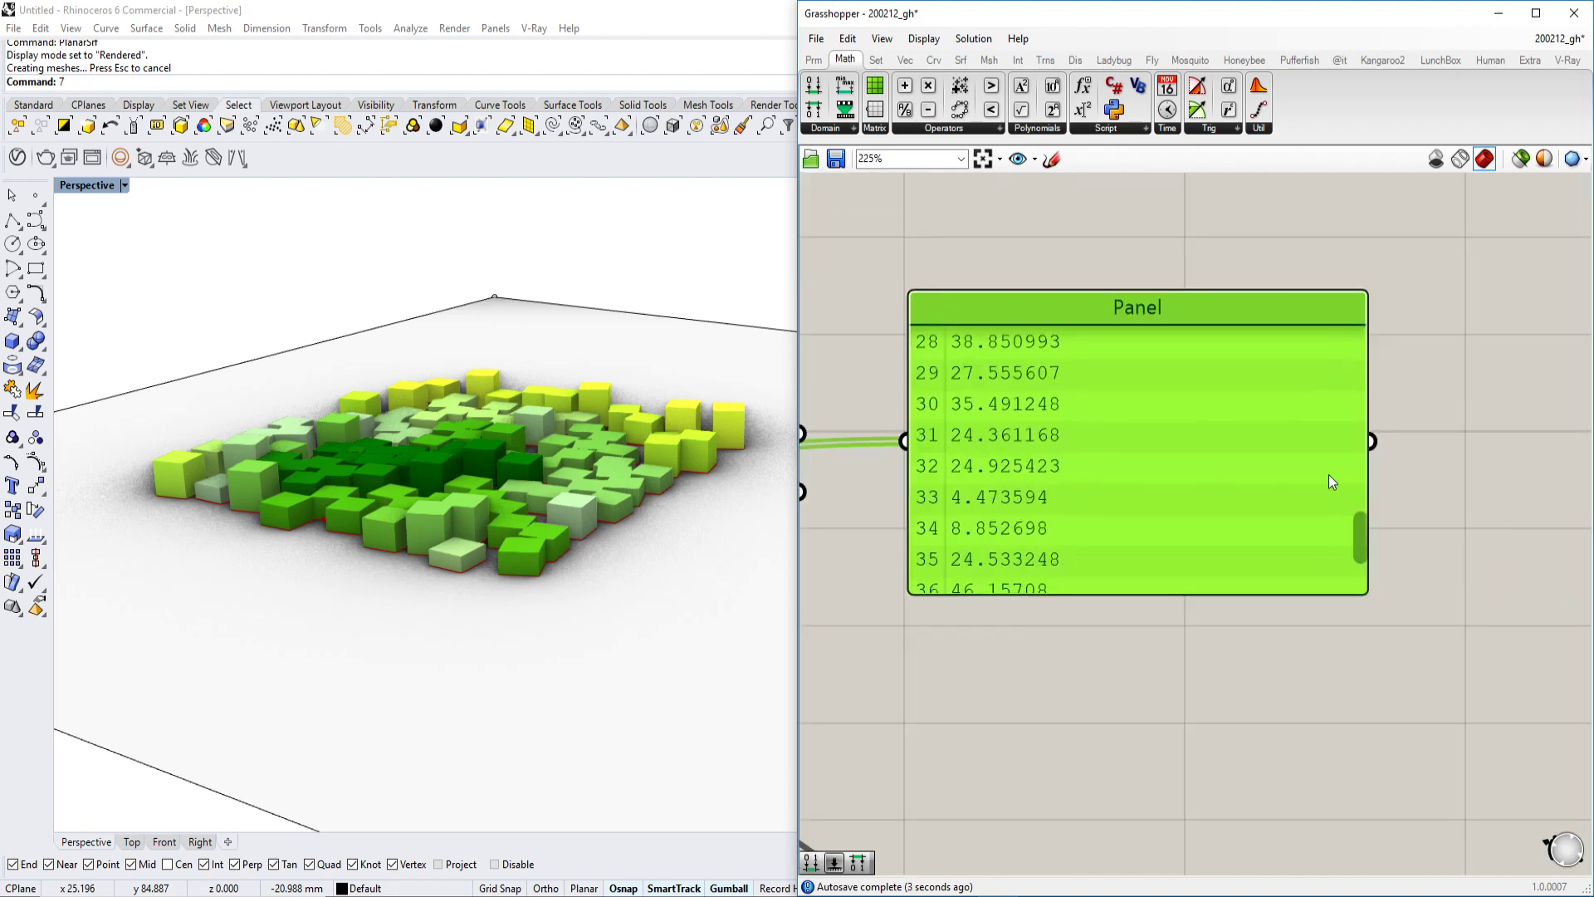
{"action": "left_click_drag", "start_coordinate": [1362, 536], "coordinate": [1336, 340]}
{"action": "right_click_drag", "start_coordinate": [1058, 438], "coordinate": [1278, 405]}
{"action": "scroll", "coordinate": [1278, 405], "scroll_direction": "down", "scroll_amount": 1}
{"action": "right_click_drag", "start_coordinate": [1116, 431], "coordinate": [1157, 464]}
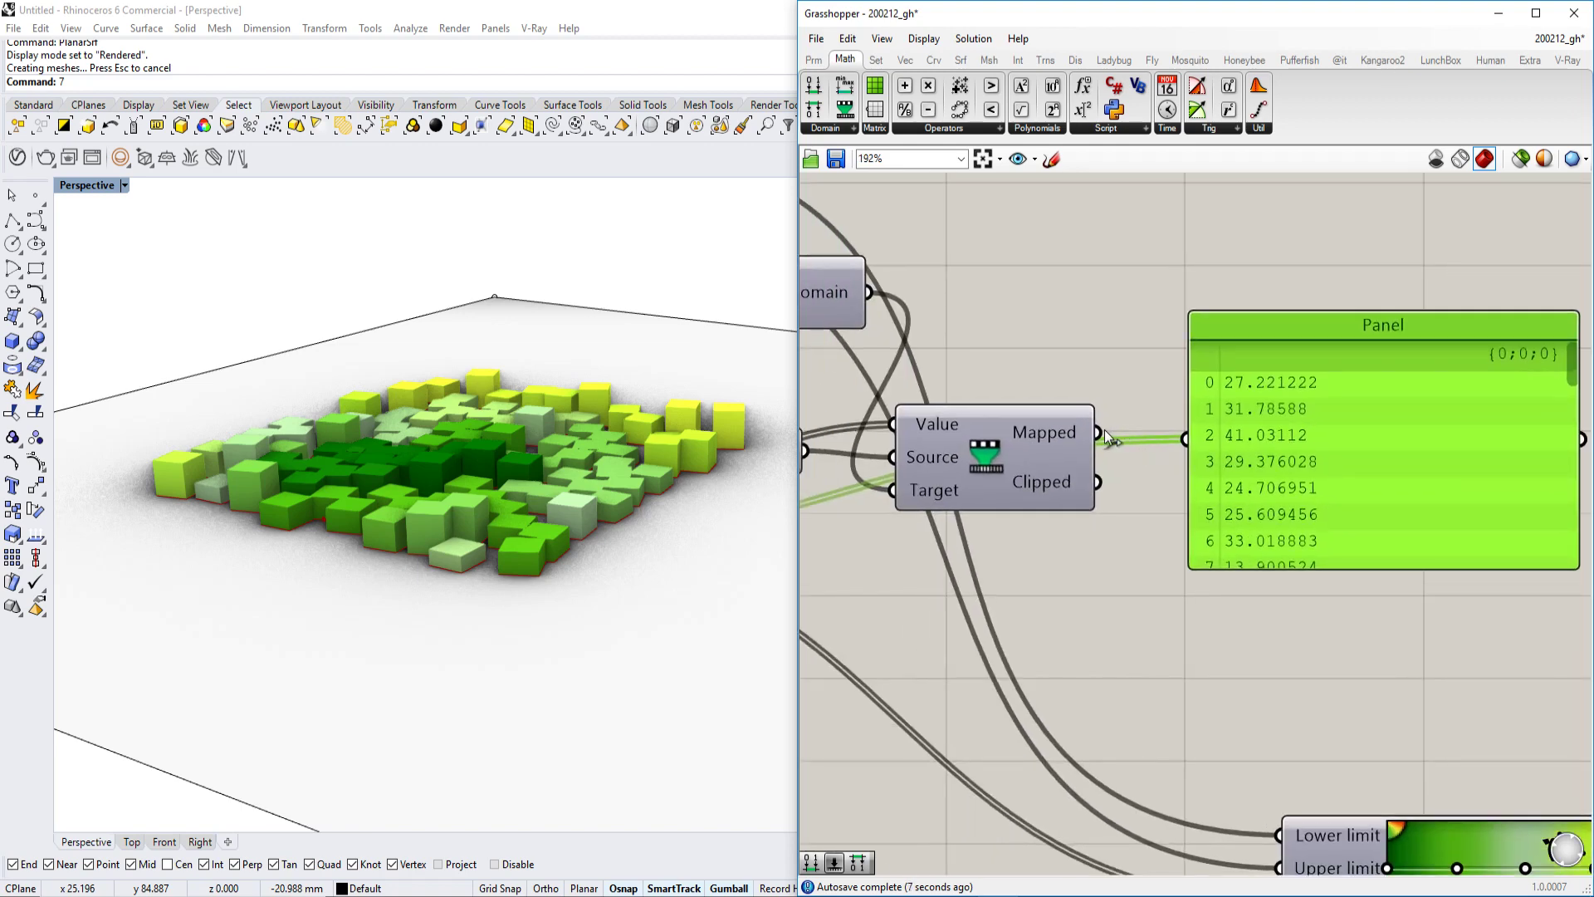
- Set the domain start slider to 49 and the domain end slider to 86, and check the remapped values in the panel
{"action": "scroll", "coordinate": [1169, 456], "scroll_direction": "down", "scroll_amount": 2}
{"action": "right_click_drag", "start_coordinate": [975, 453], "coordinate": [1249, 500]}
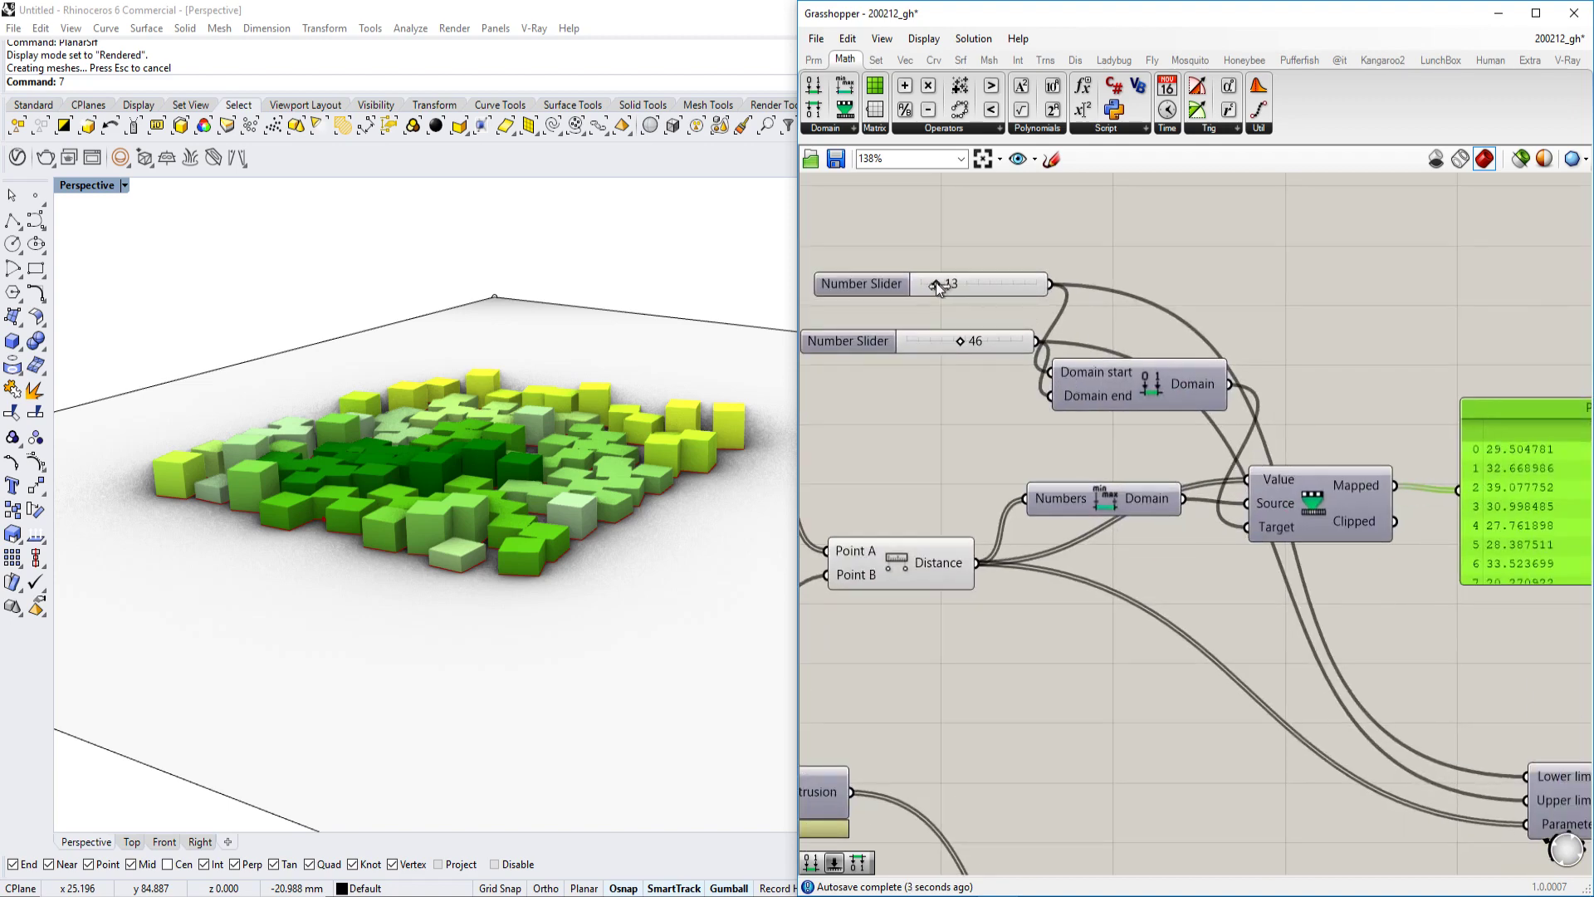
{"action": "left_click_drag", "start_coordinate": [936, 283], "coordinate": [978, 284]}
{"action": "left_click_drag", "start_coordinate": [964, 340], "coordinate": [1010, 347]}
{"action": "right_click_drag", "start_coordinate": [1514, 455], "coordinate": [1232, 427]}
{"action": "scroll", "coordinate": [1273, 436], "scroll_direction": "up", "scroll_amount": 2}
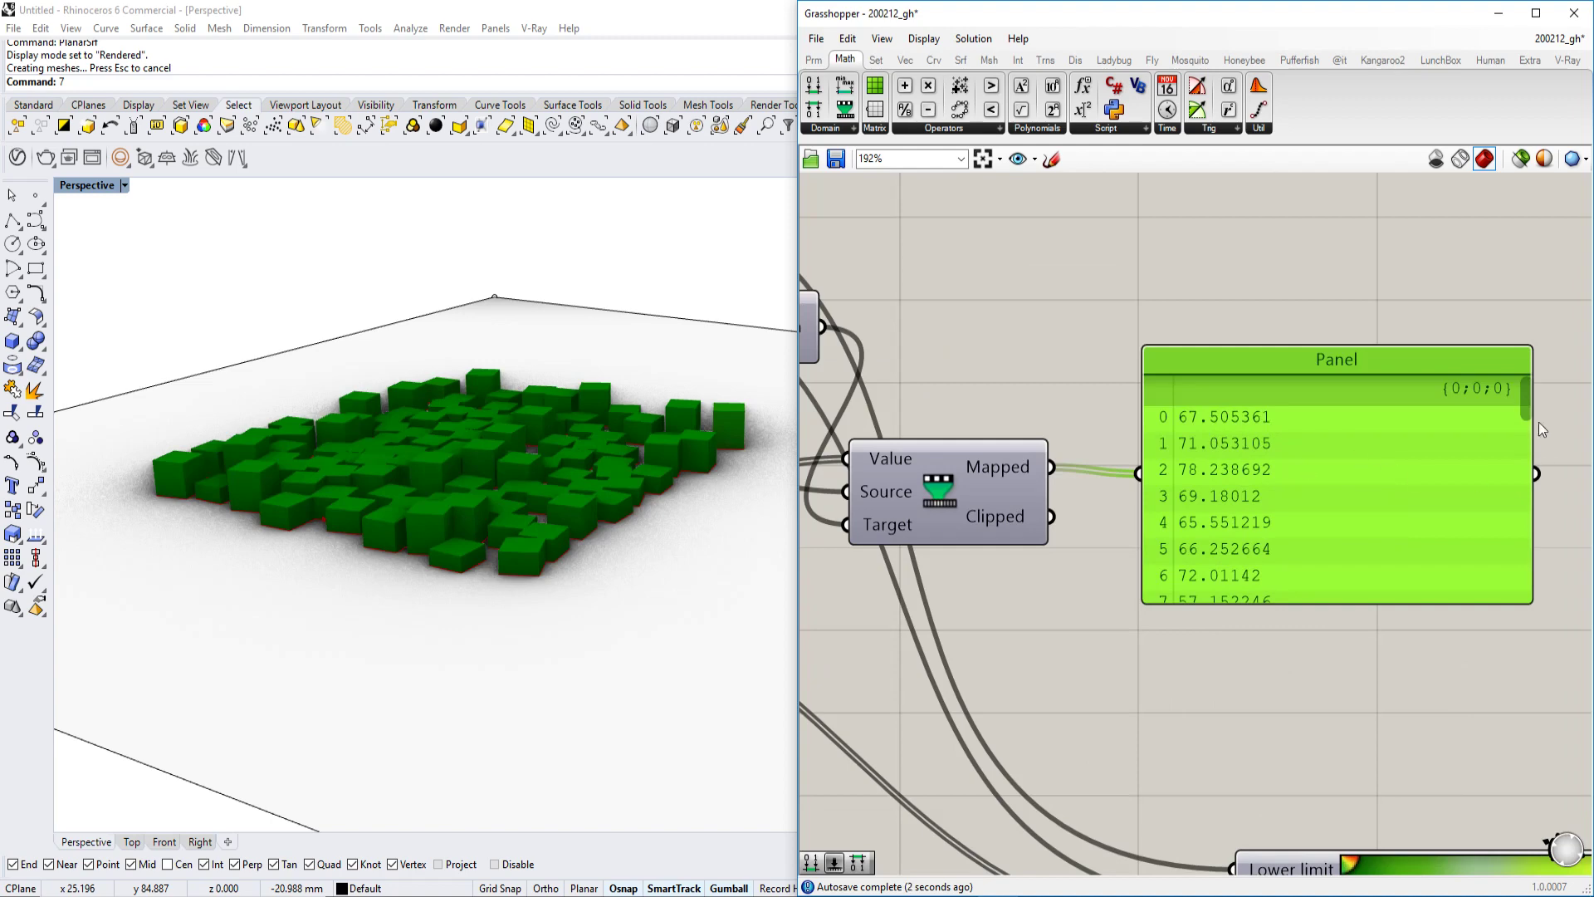
{"action": "left_click_drag", "start_coordinate": [1526, 407], "coordinate": [1527, 510]}
- Move Remap Numbers down near the Gradient and connect its Mapped output to the Gradient's Parameter input
{"action": "scroll", "coordinate": [1387, 512], "scroll_direction": "down", "scroll_amount": 3}
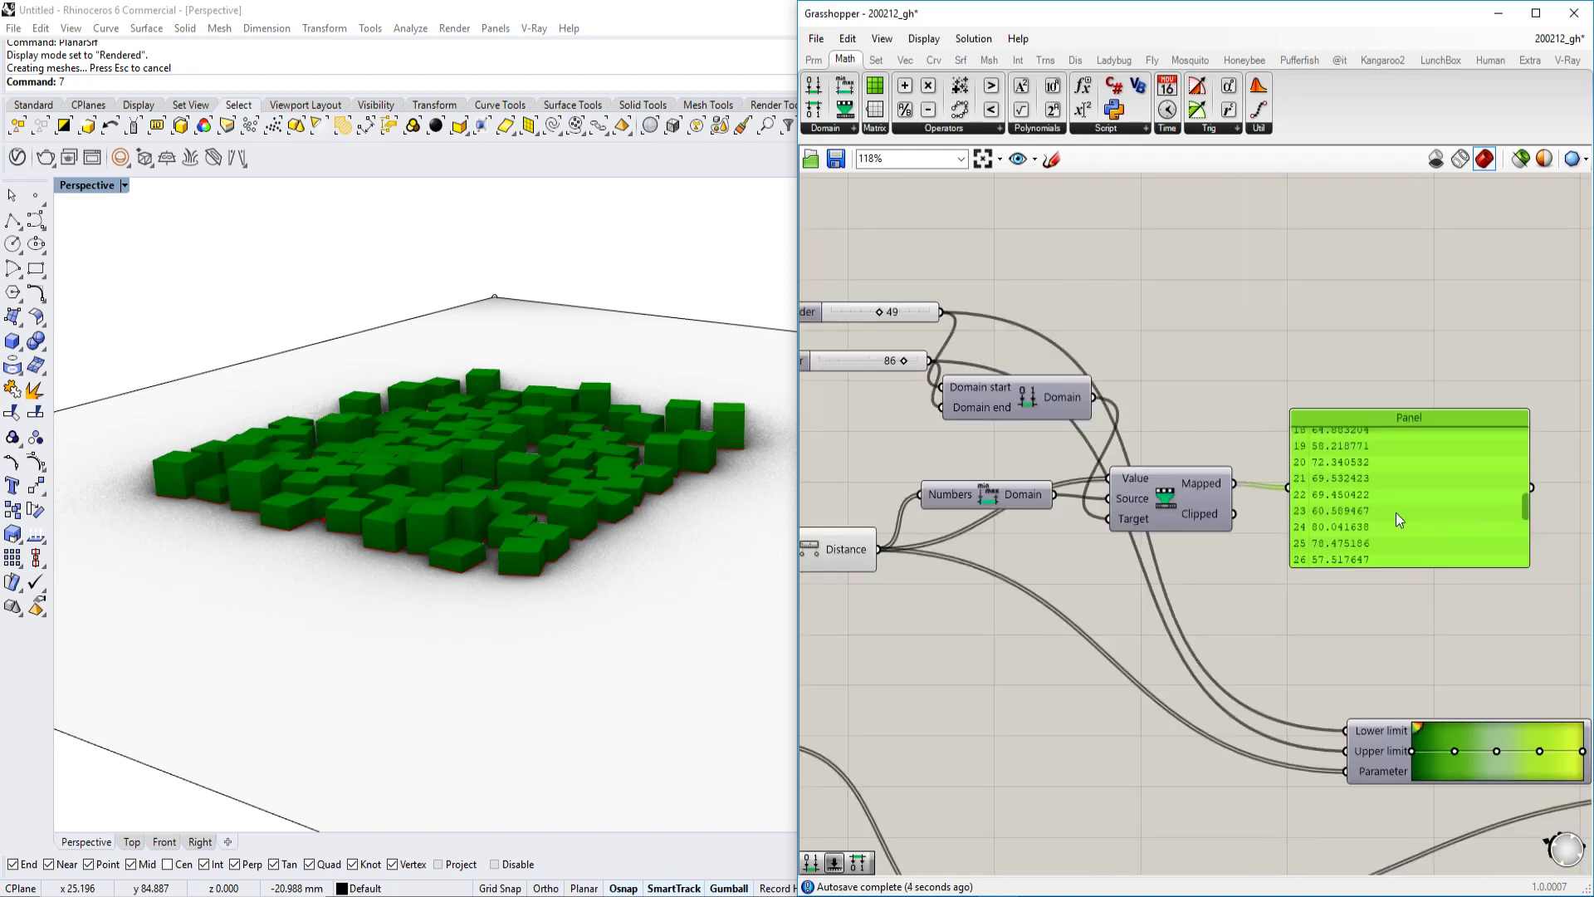
{"action": "left_click_drag", "start_coordinate": [1117, 399], "coordinate": [1115, 718]}
{"action": "scroll", "coordinate": [1163, 681], "scroll_direction": "up", "scroll_amount": 3}
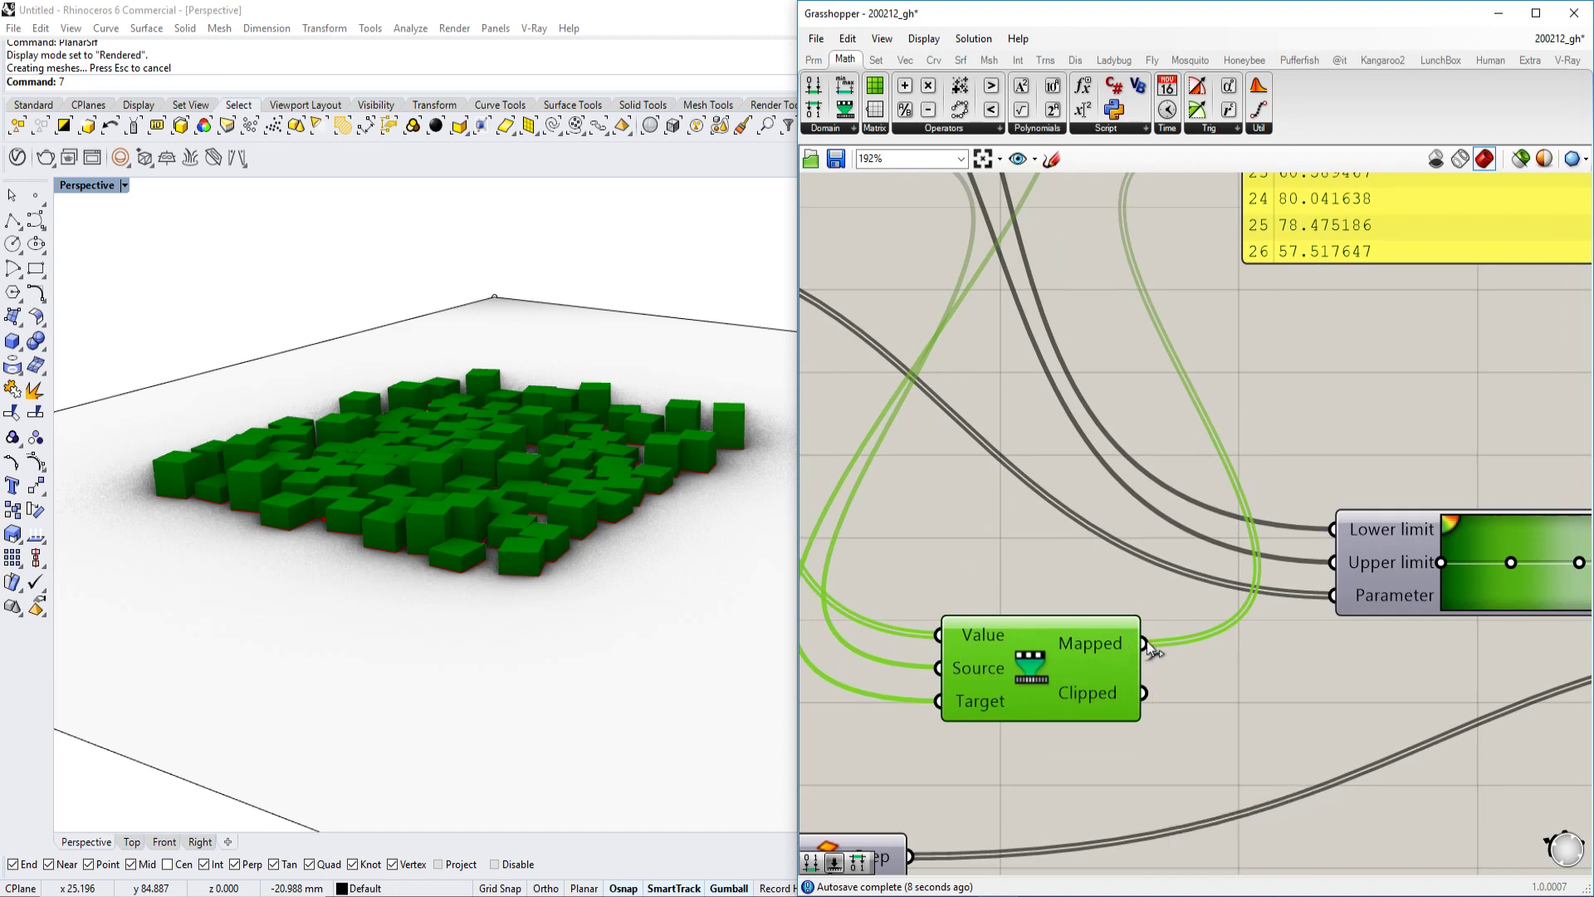
{"action": "left_click_drag", "start_coordinate": [1145, 644], "coordinate": [1334, 595]}
{"action": "scroll", "coordinate": [1286, 451], "scroll_direction": "down", "scroll_amount": 2}
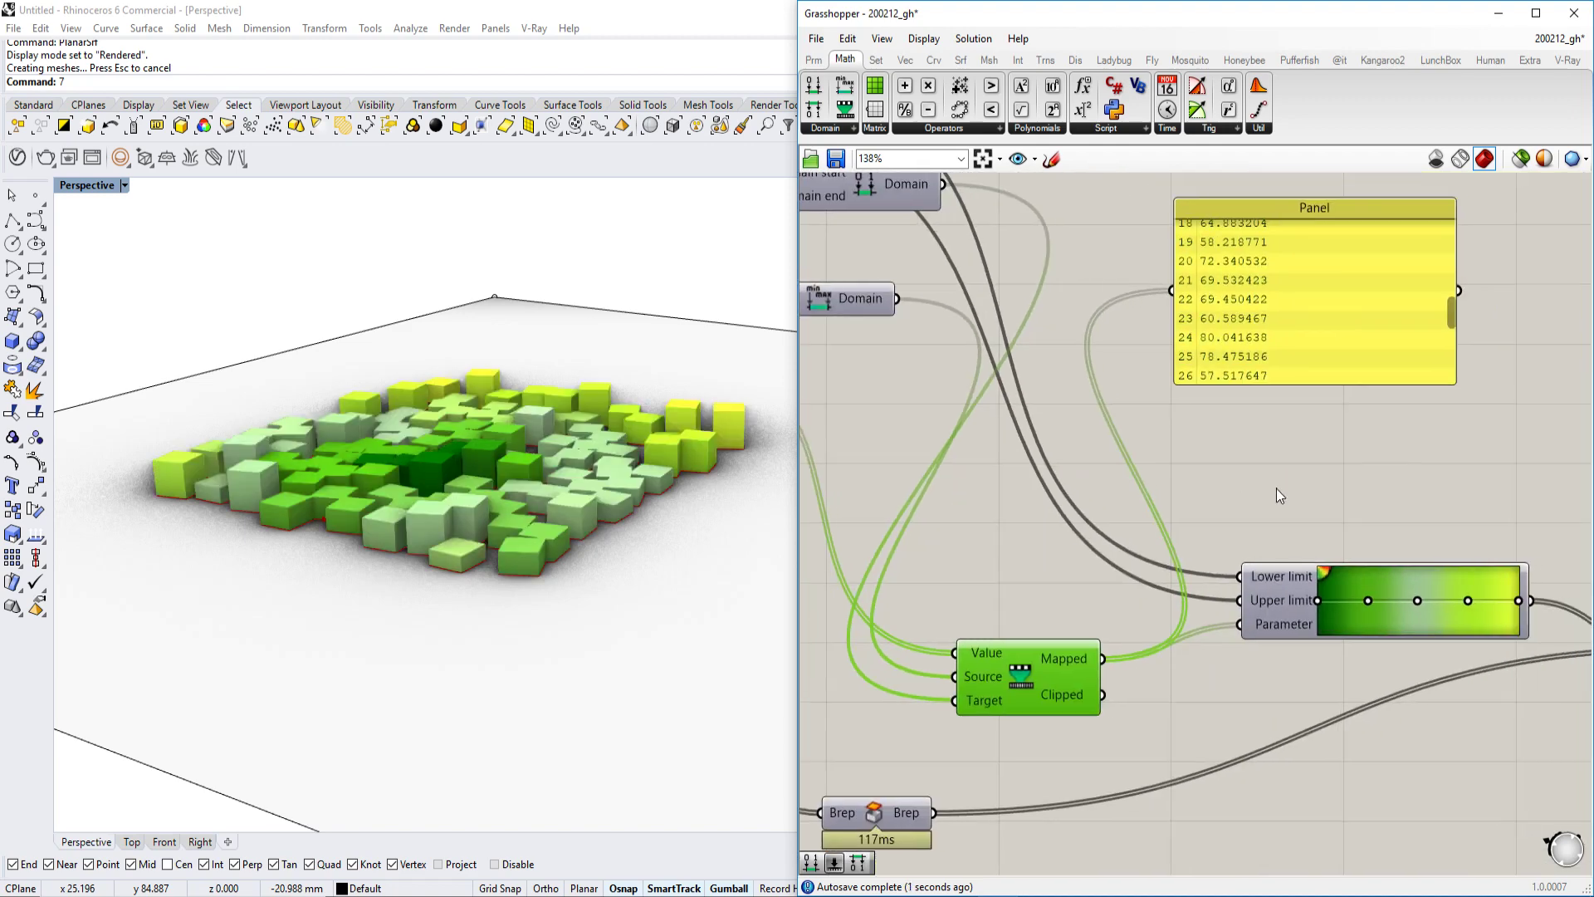
{"action": "right_click_drag", "start_coordinate": [1367, 527], "coordinate": [1284, 523]}
{"action": "scroll", "coordinate": [1284, 523], "scroll_direction": "up", "scroll_amount": 2}
{"action": "right_click_drag", "start_coordinate": [623, 483], "coordinate": [668, 502]}
- Set the domain end slider to 82 and move the reference point to a new position among the blocks
{"action": "scroll", "coordinate": [1215, 511], "scroll_direction": "down", "scroll_amount": 3}
{"action": "right_click_drag", "start_coordinate": [1214, 511], "coordinate": [1469, 509]}
{"action": "scroll", "coordinate": [1469, 509], "scroll_direction": "down", "scroll_amount": 2}
{"action": "right_click_drag", "start_coordinate": [1263, 456], "coordinate": [1343, 458]}
{"action": "left_click", "coordinate": [997, 464]}
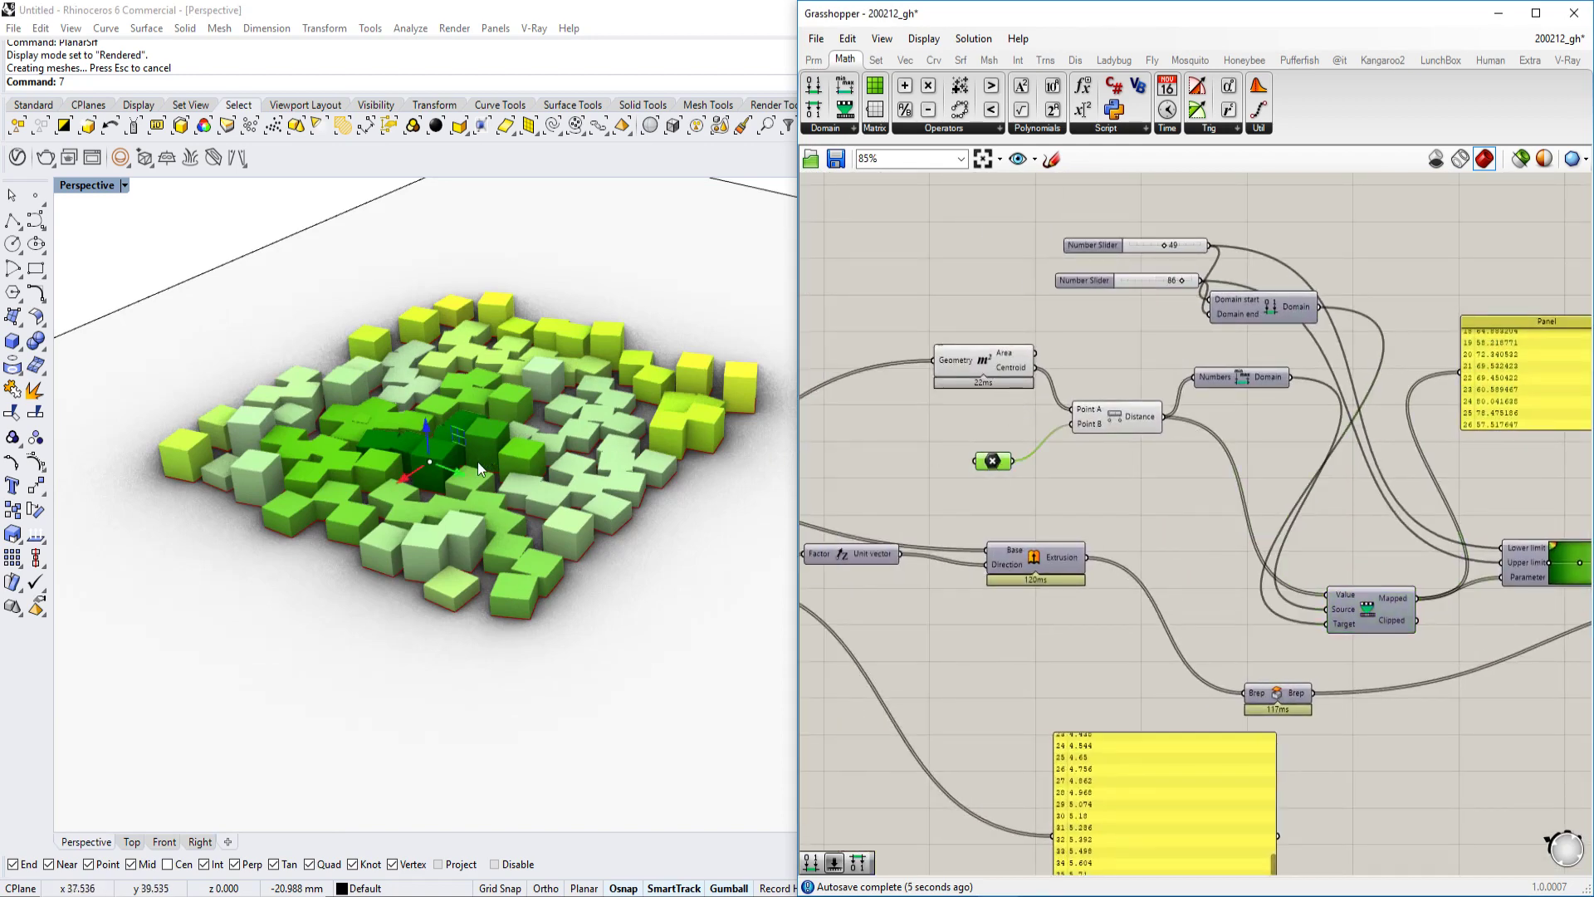
{"action": "scroll", "coordinate": [1324, 434], "scroll_direction": "up", "scroll_amount": 3}
{"action": "mouse_move", "coordinate": [1320, 311]}
{"action": "left_mouse_down"}
{"action": "mouse_move", "coordinate": [1370, 321]}
{"action": "mouse_move", "coordinate": [1337, 332]}
{"action": "left_mouse_up"}
{"action": "scroll", "coordinate": [1337, 333], "scroll_direction": "down", "scroll_amount": 3}
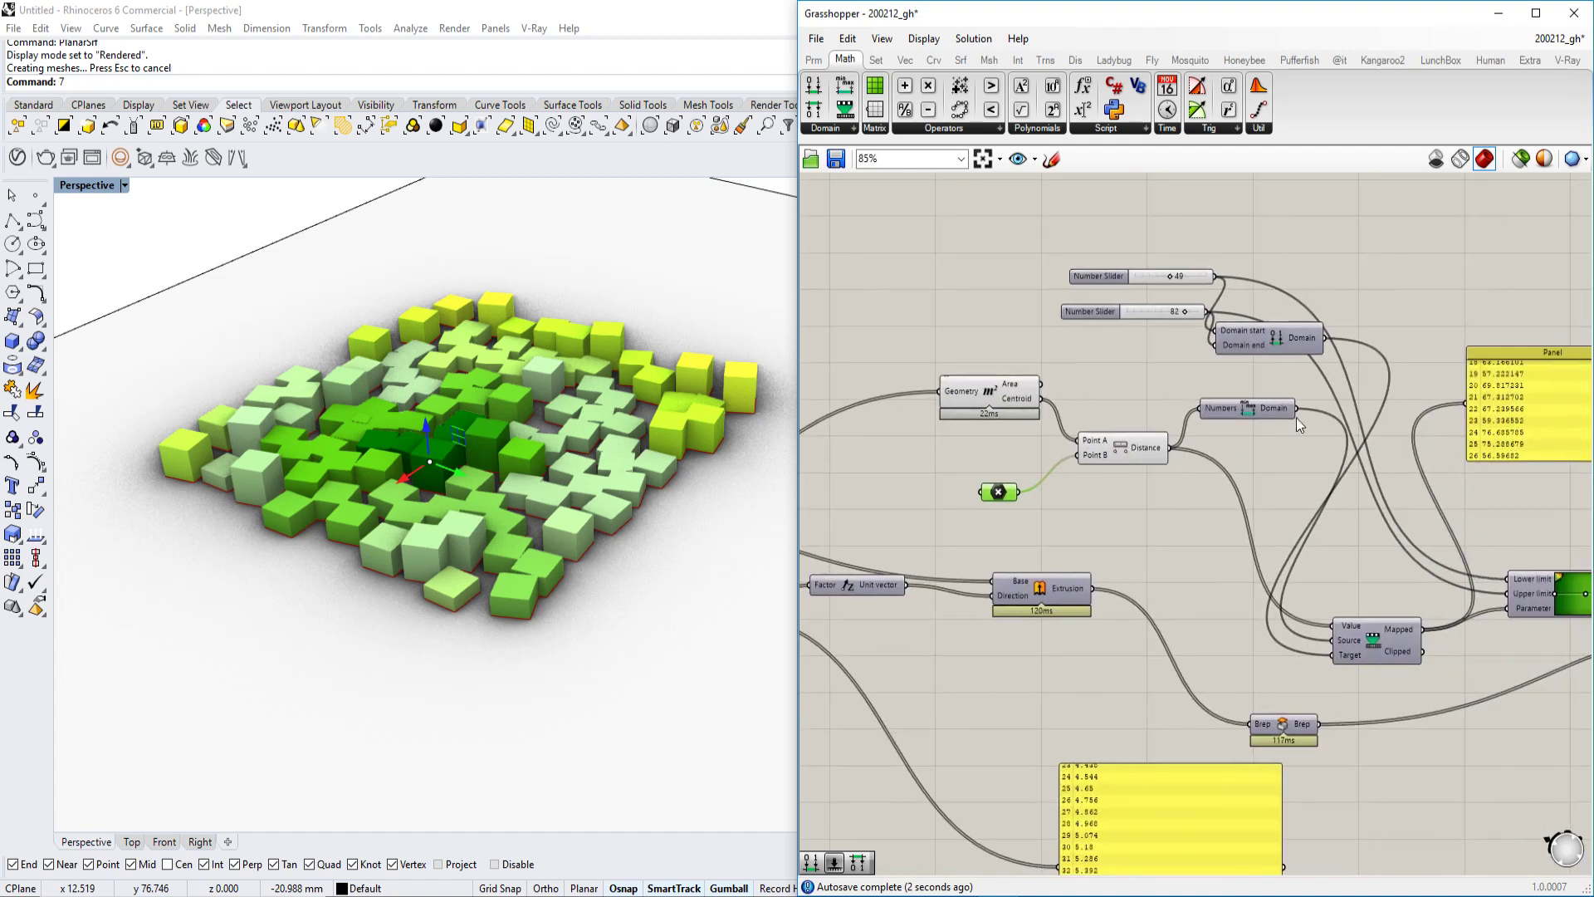
{"action": "scroll", "coordinate": [466, 481], "scroll_direction": "up", "scroll_amount": 3}
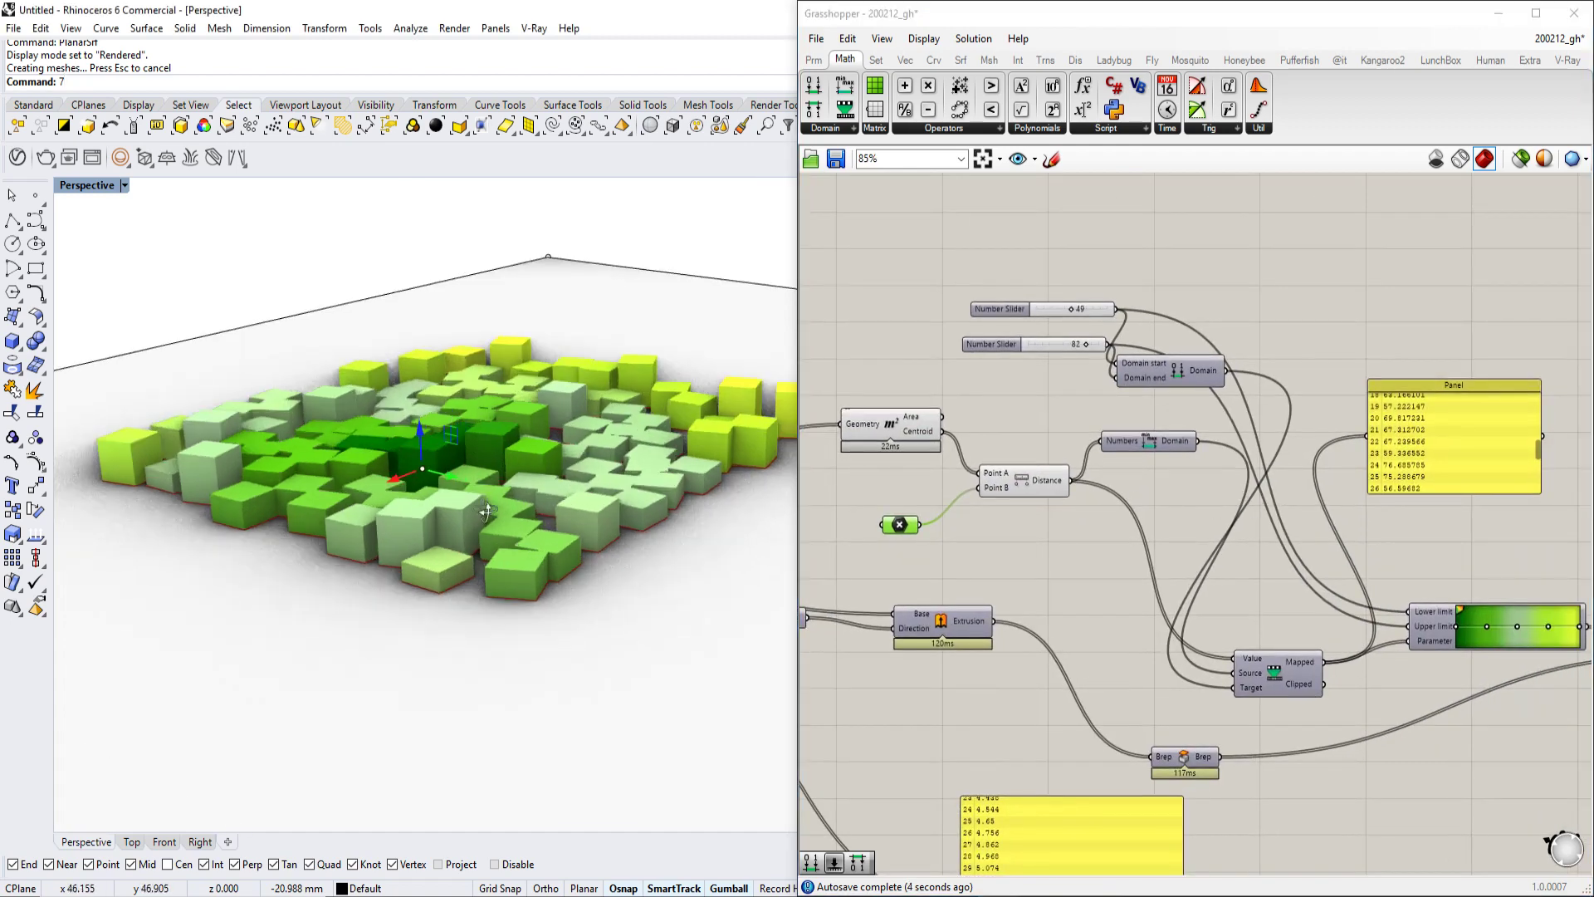
{"action": "left_click_drag", "start_coordinate": [438, 450], "coordinate": [483, 422]}
- Apply the white-to-black preset to the Gradient component
{"action": "scroll", "coordinate": [1287, 557], "scroll_direction": "up", "scroll_amount": 5}
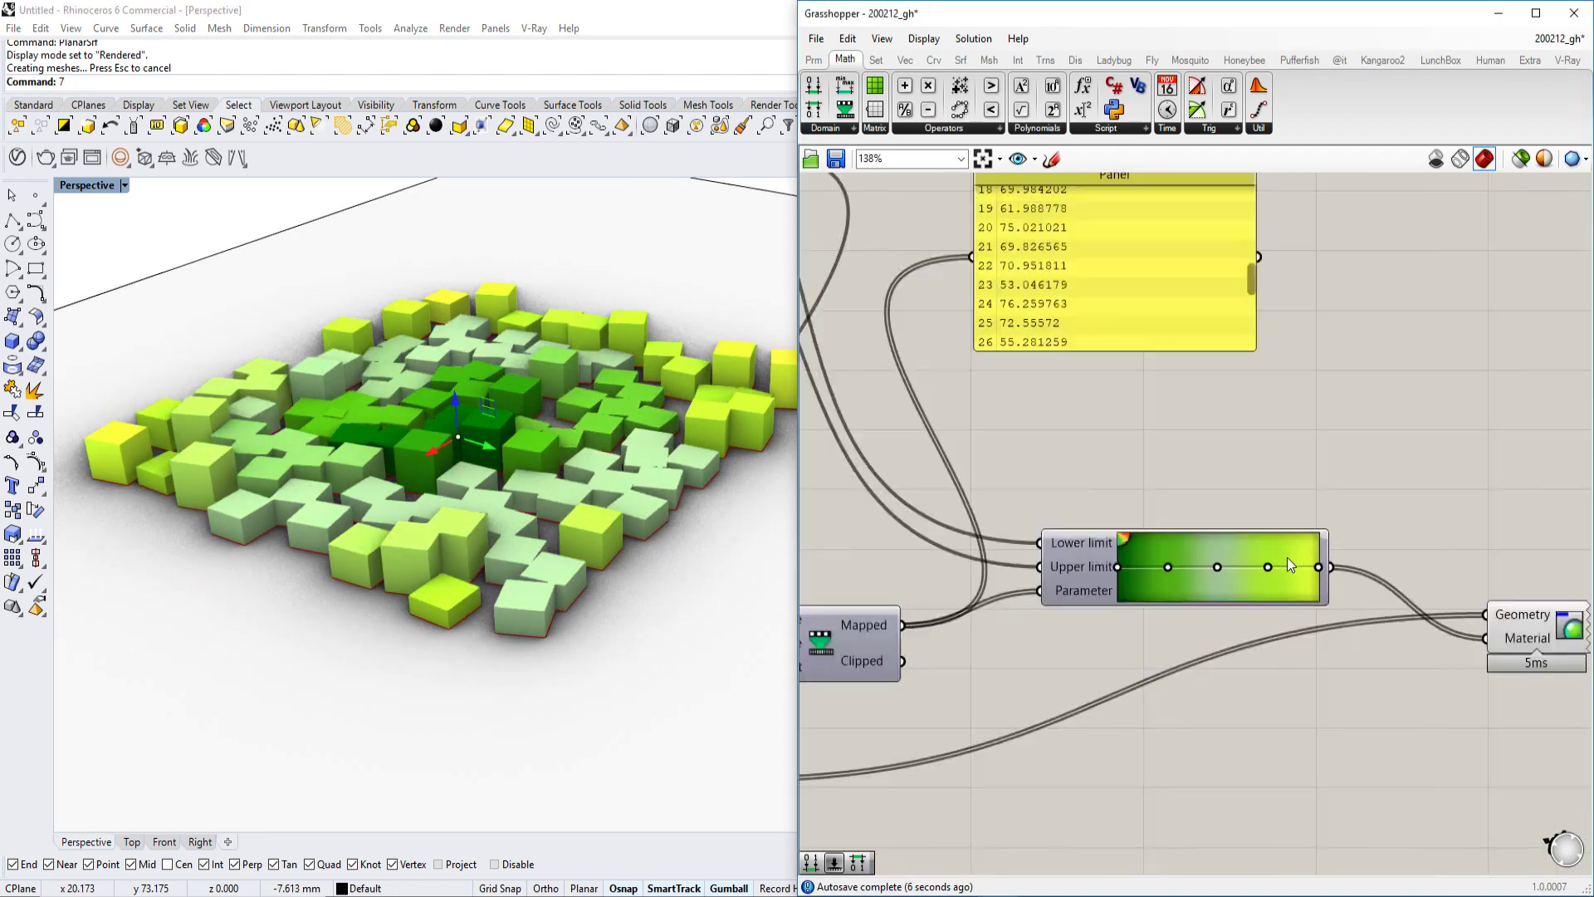
{"action": "scroll", "coordinate": [1193, 590], "scroll_direction": "up", "scroll_amount": 3}
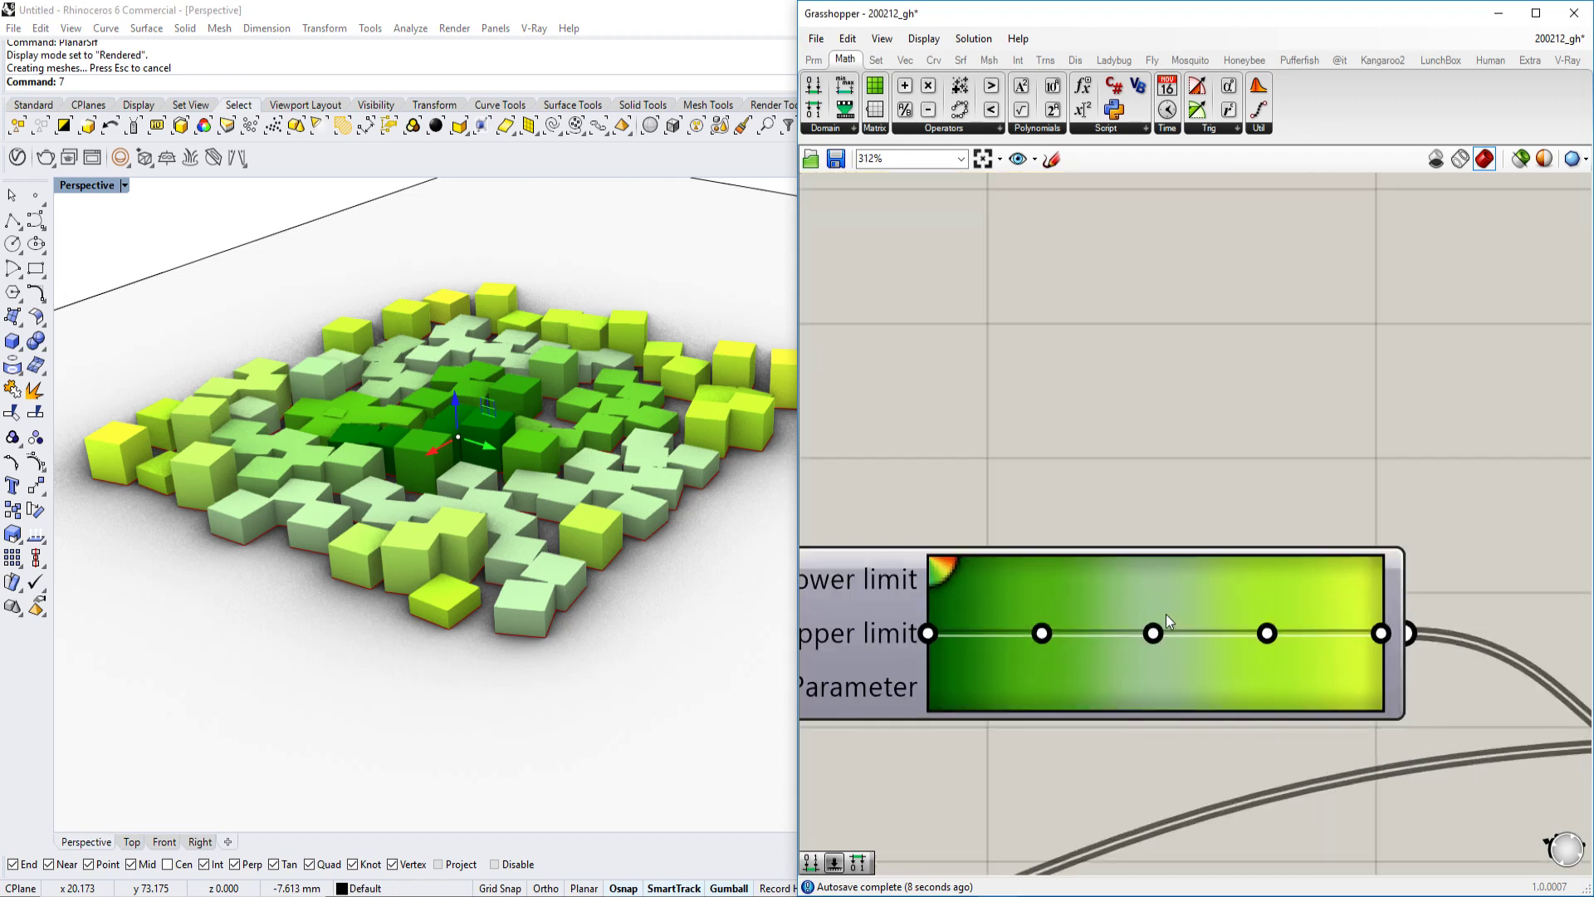
{"action": "right_click", "coordinate": [1151, 582]}
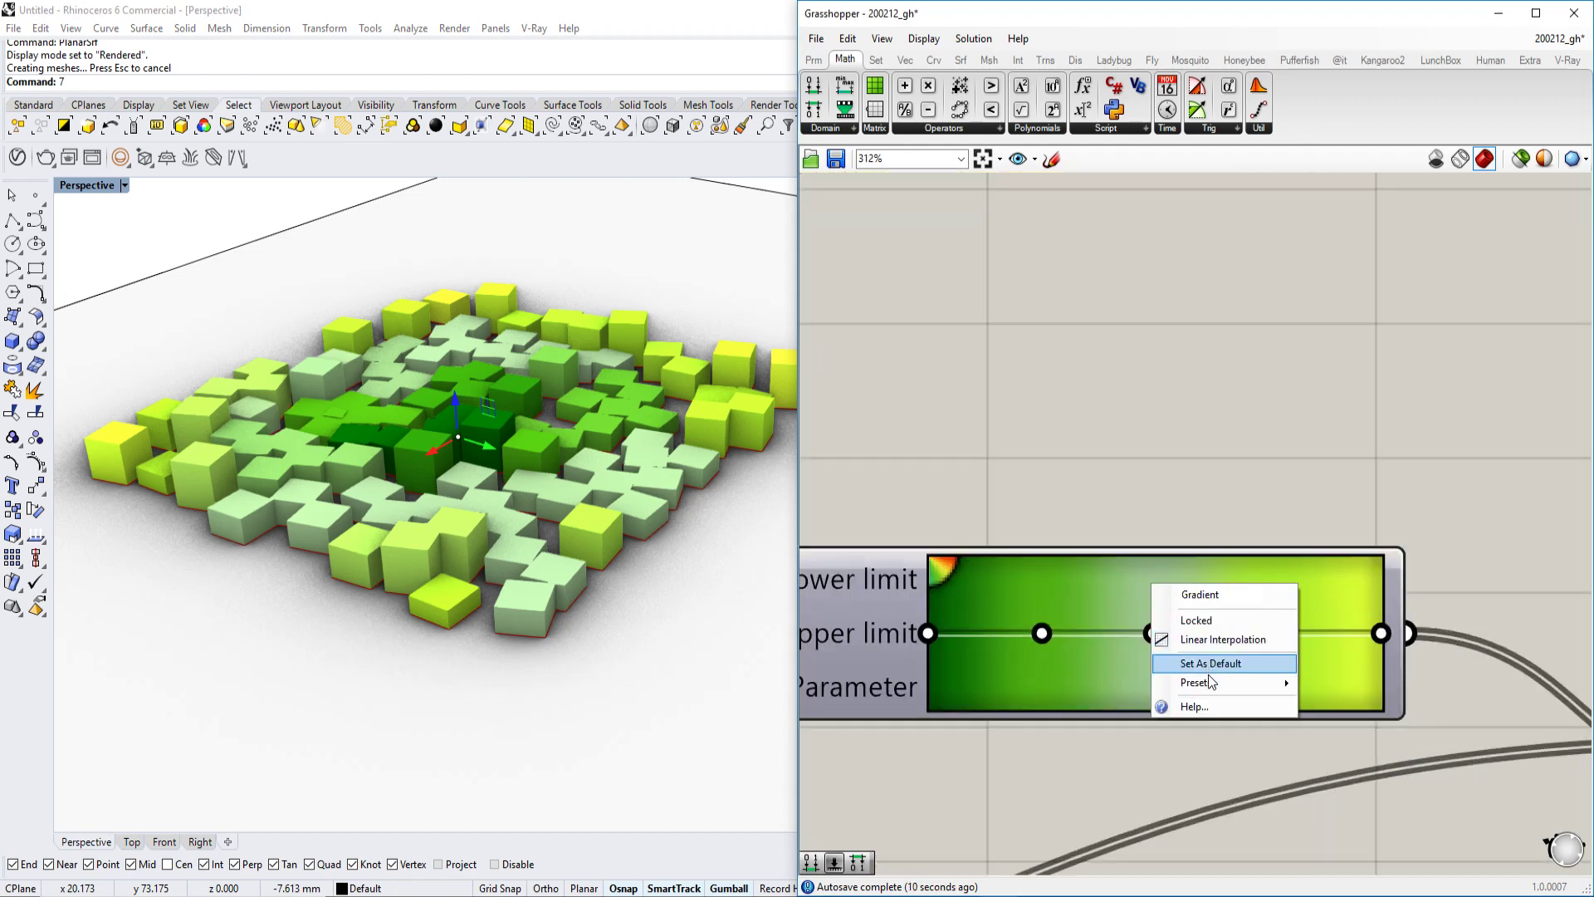
{"action": "mouse_move", "coordinate": [1215, 686]}
{"action": "left_click", "coordinate": [1349, 704]}
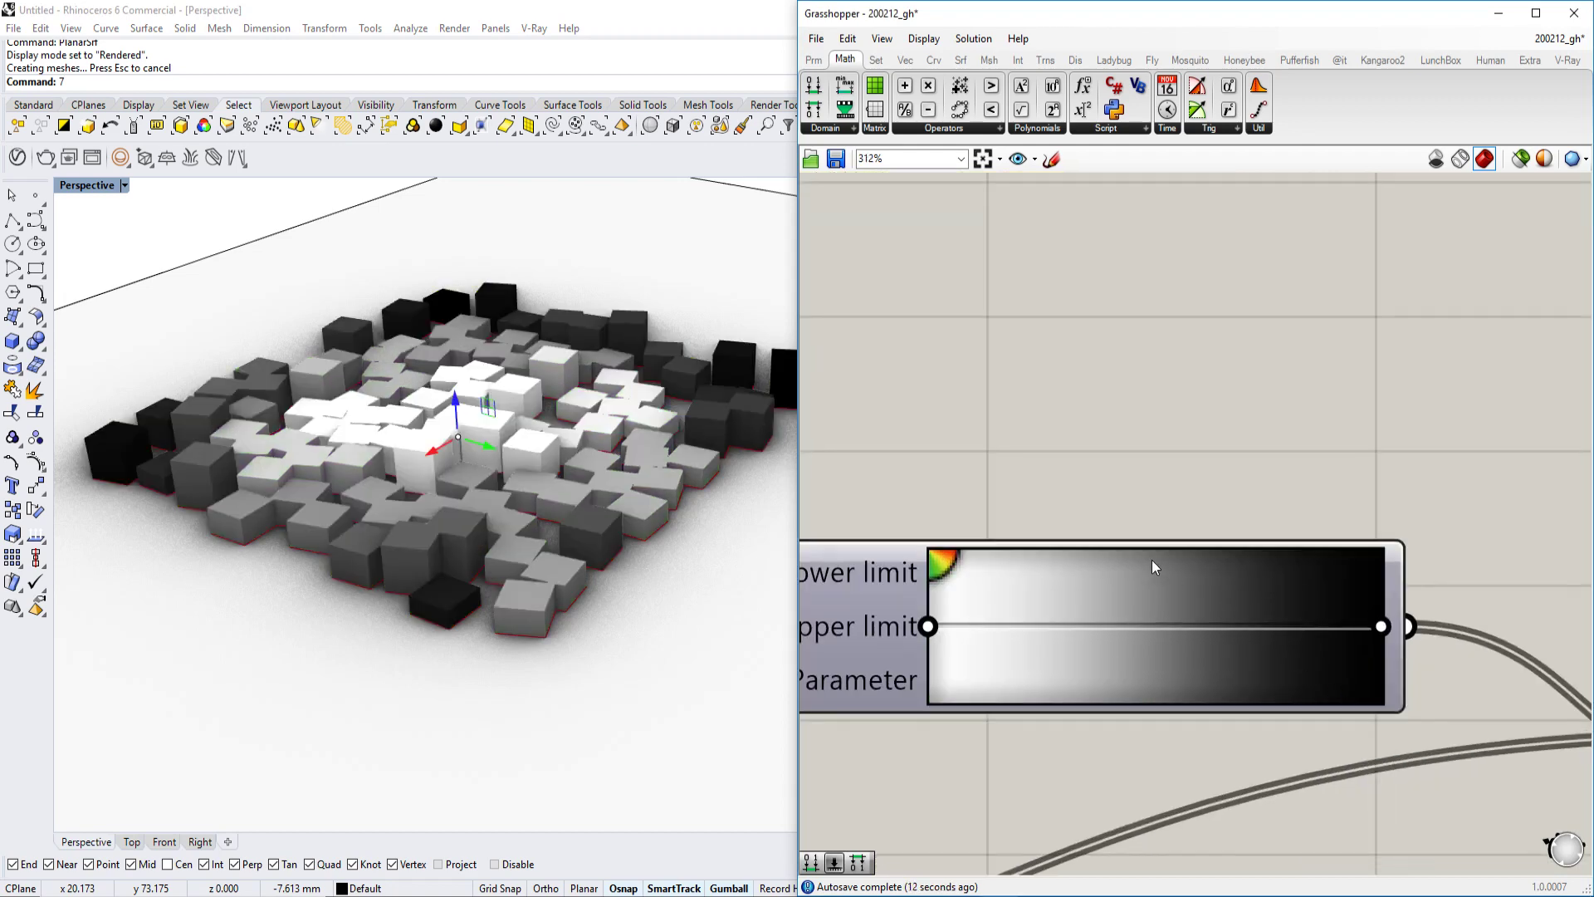
- Apply the dark green-to-yellow preset with the pale green middle to the Gradient component
{"action": "right_click", "coordinate": [1322, 674]}
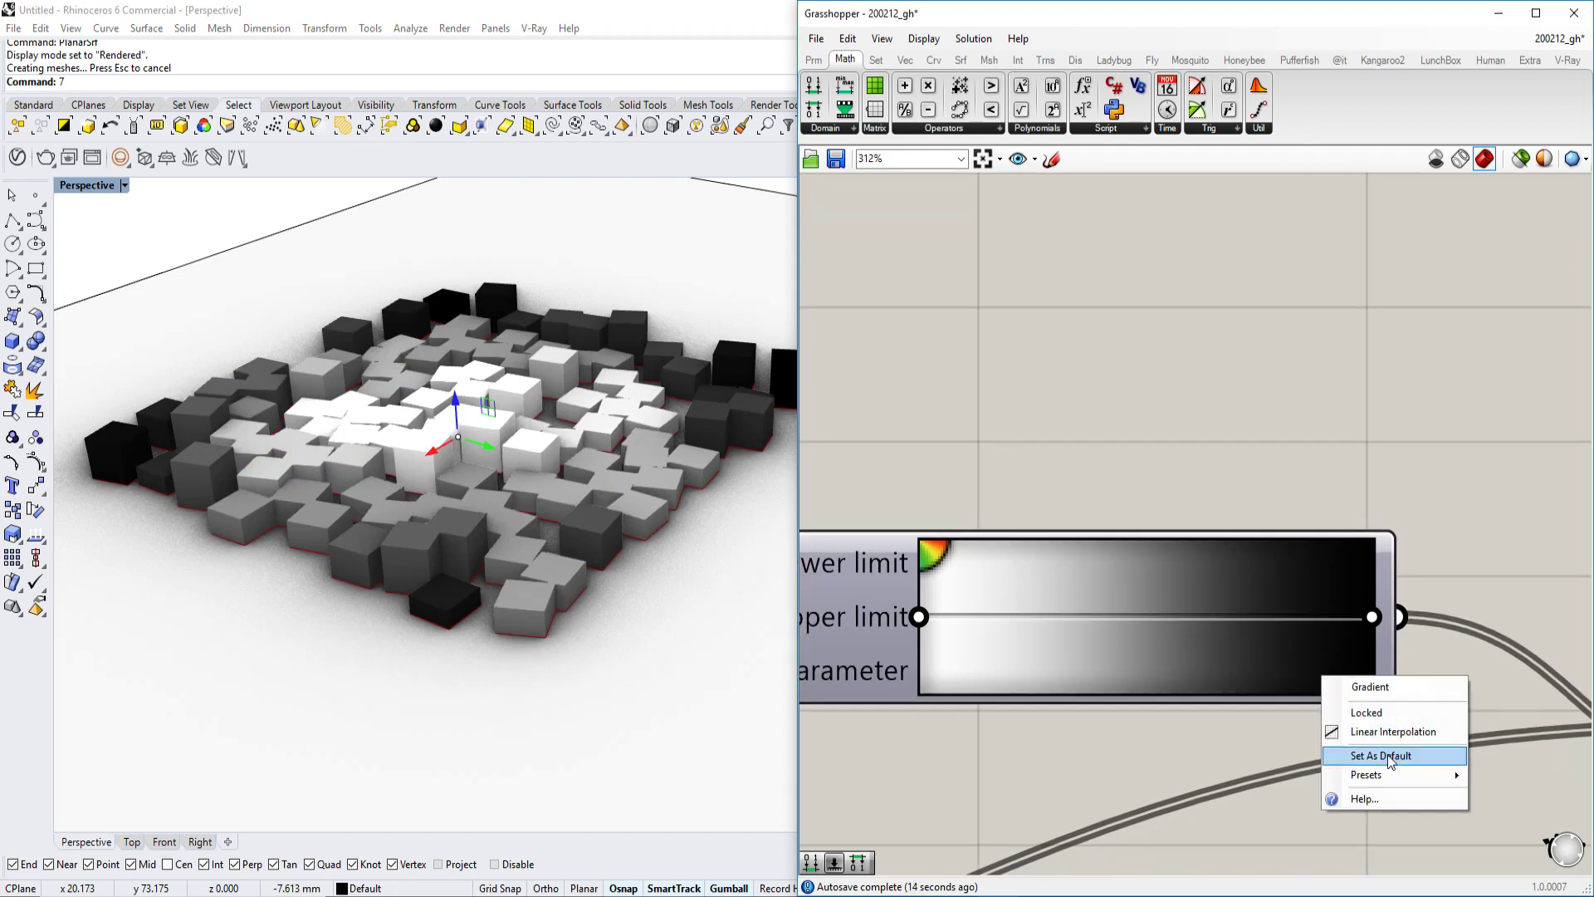
{"action": "mouse_move", "coordinate": [1388, 775]}
{"action": "left_click", "coordinate": [1246, 782]}
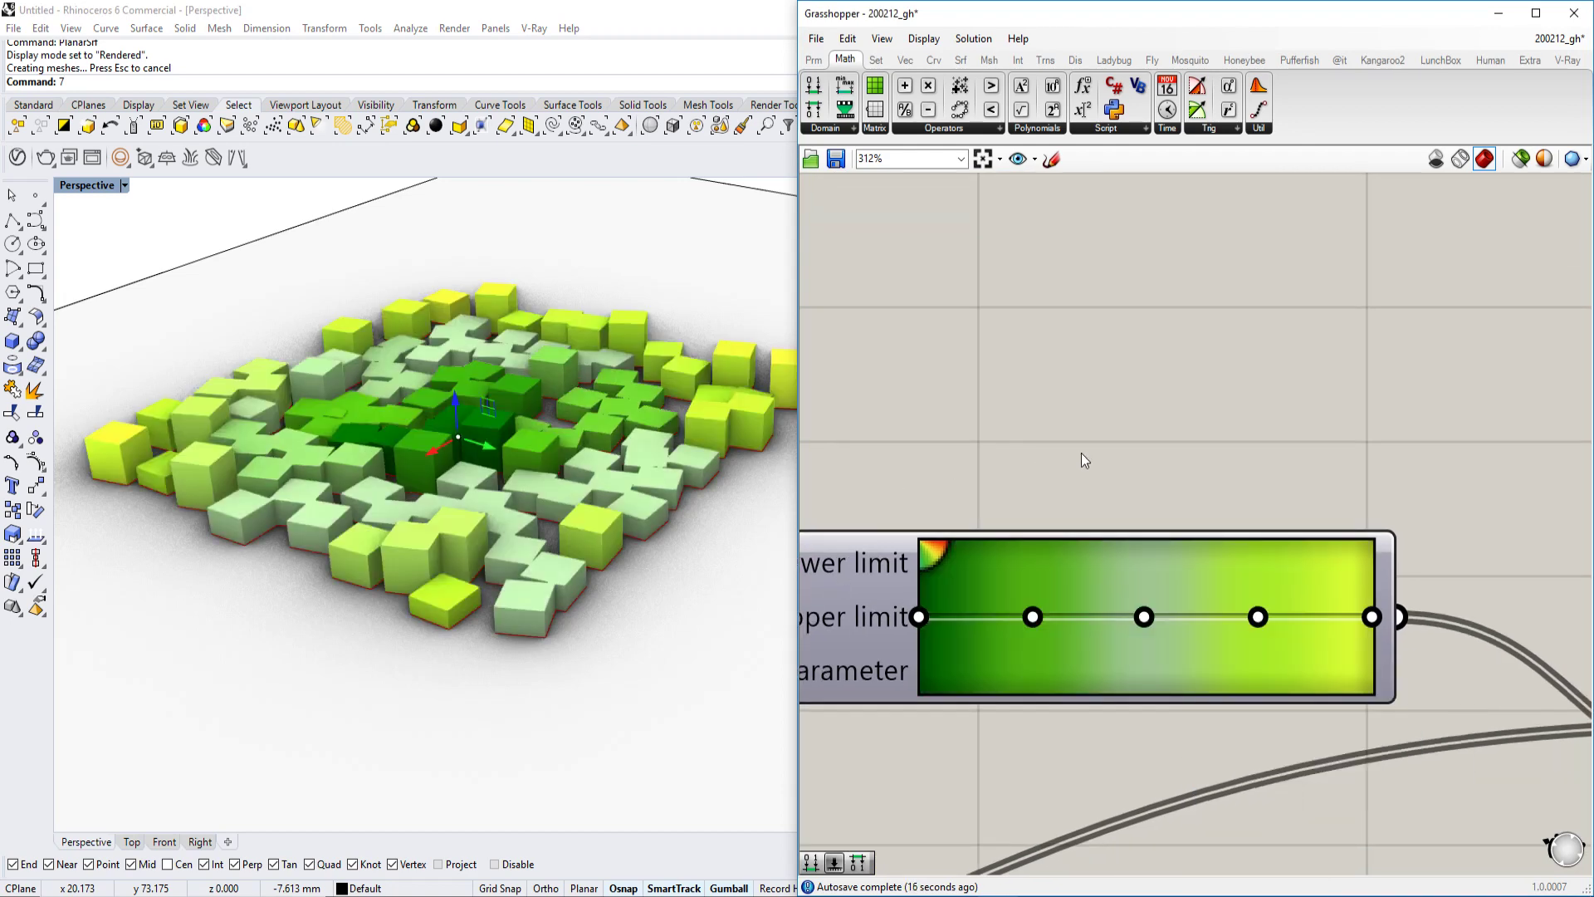
- Review the definition from the Gradient back through the remapping and distance components to the Population, Rectangle and Series components
{"action": "scroll", "coordinate": [1088, 457], "scroll_direction": "down", "scroll_amount": 5}
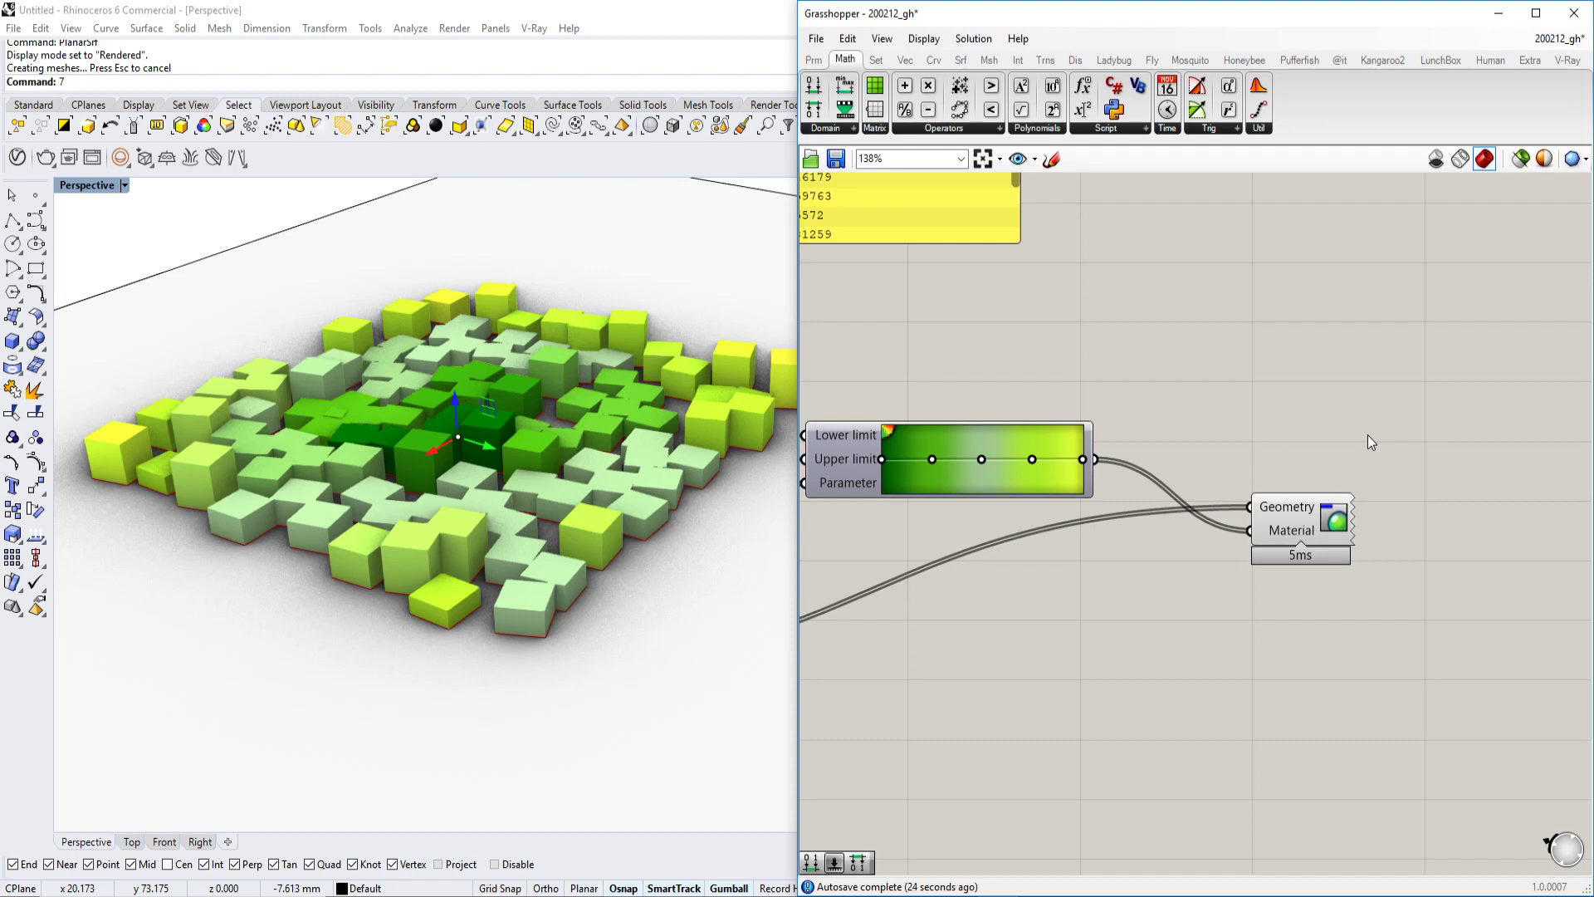
{"action": "scroll", "coordinate": [1101, 528], "scroll_direction": "down", "scroll_amount": 3}
{"action": "right_click_drag", "start_coordinate": [1101, 528], "coordinate": [1411, 704]}
{"action": "right_click_drag", "start_coordinate": [956, 491], "coordinate": [1161, 525]}
{"action": "scroll", "coordinate": [1161, 525], "scroll_direction": "up", "scroll_amount": 2}
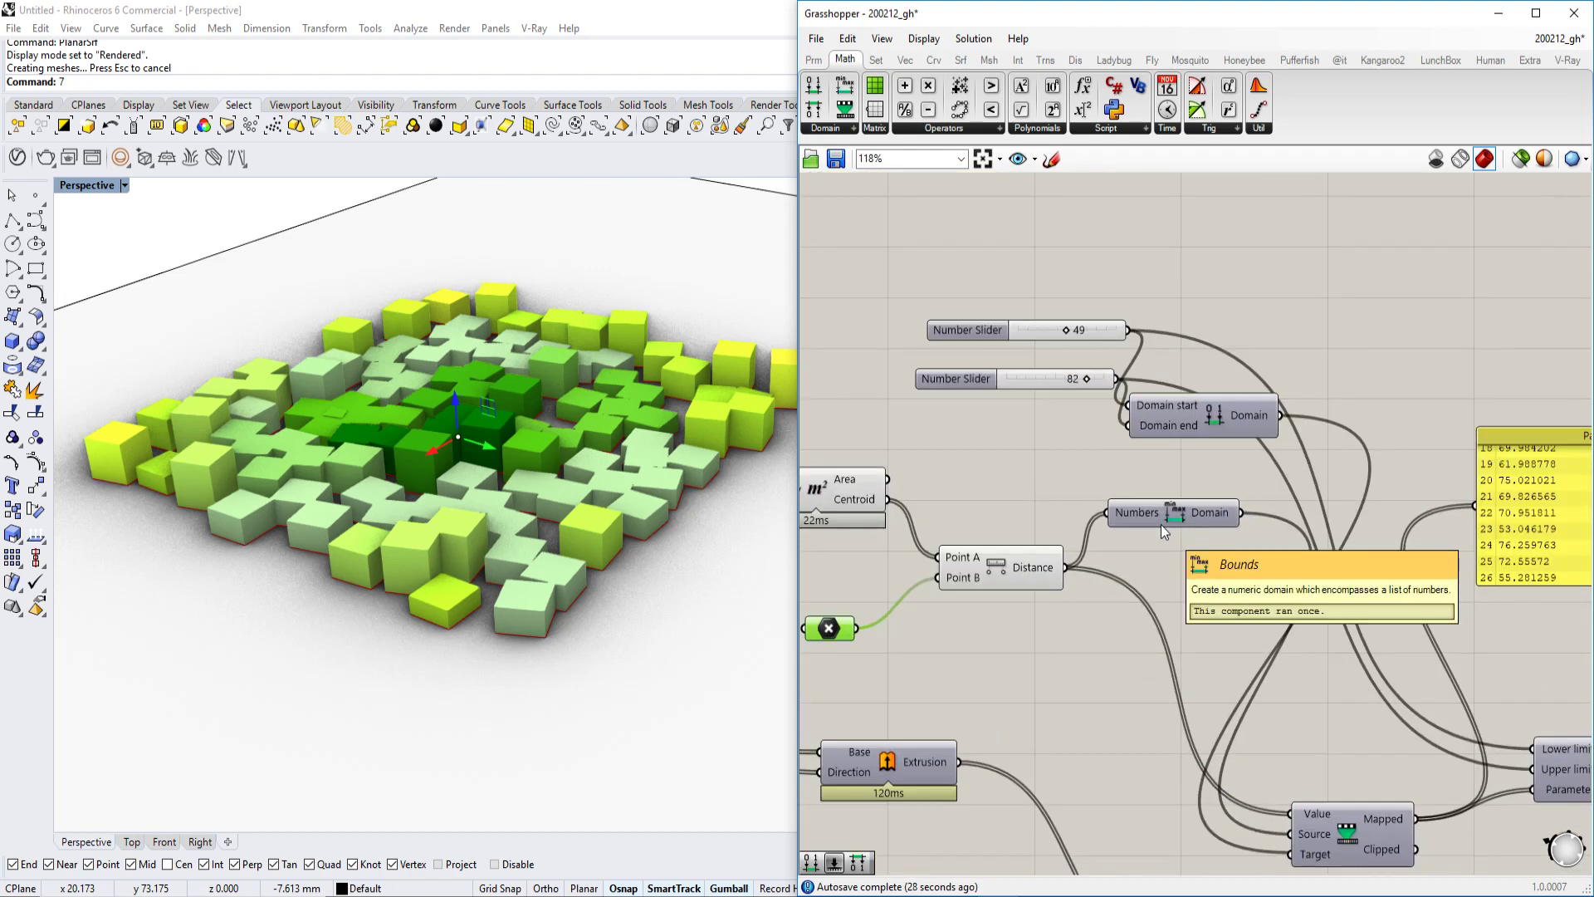
{"action": "right_click_drag", "start_coordinate": [1421, 628], "coordinate": [1214, 525]}
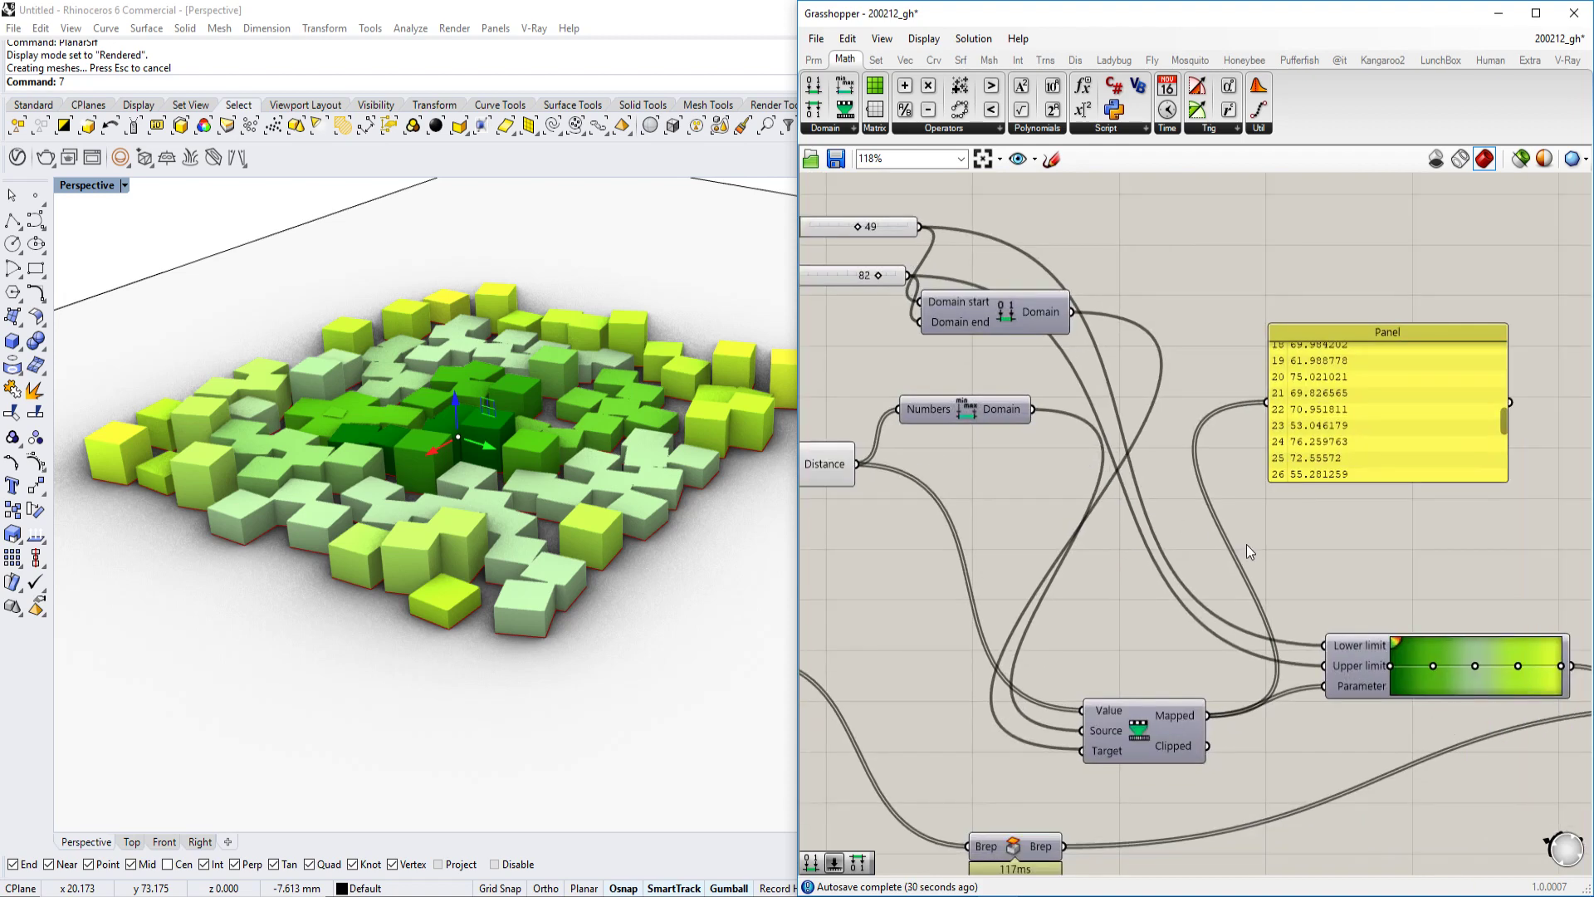
{"action": "right_click_drag", "start_coordinate": [1128, 452], "coordinate": [1230, 451]}
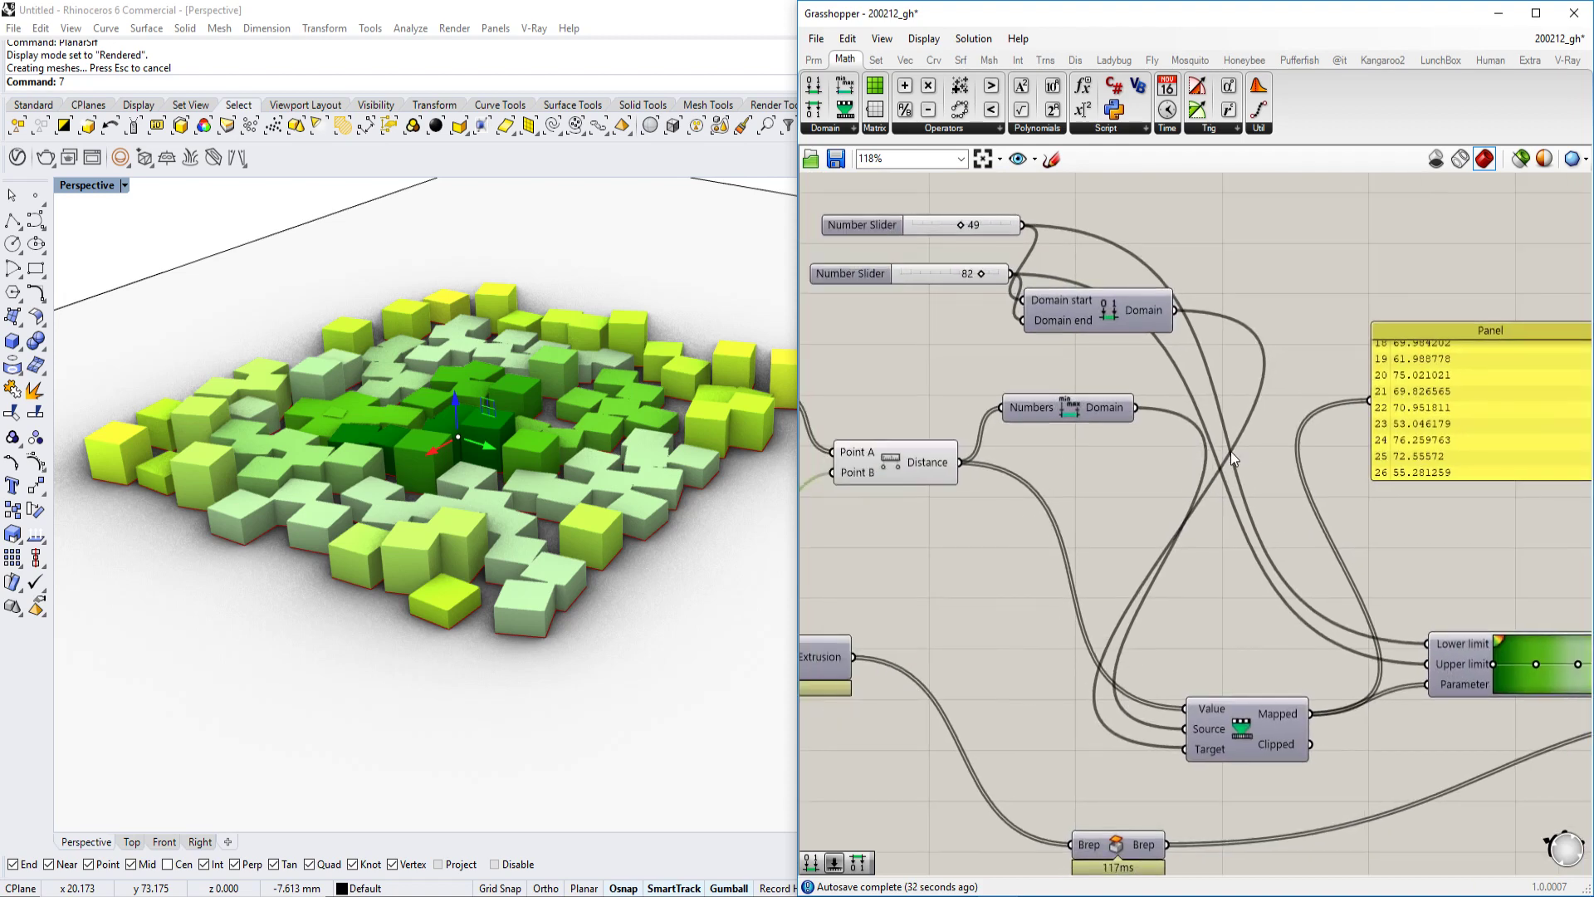
{"action": "scroll", "coordinate": [1231, 451], "scroll_direction": "down", "scroll_amount": 3}
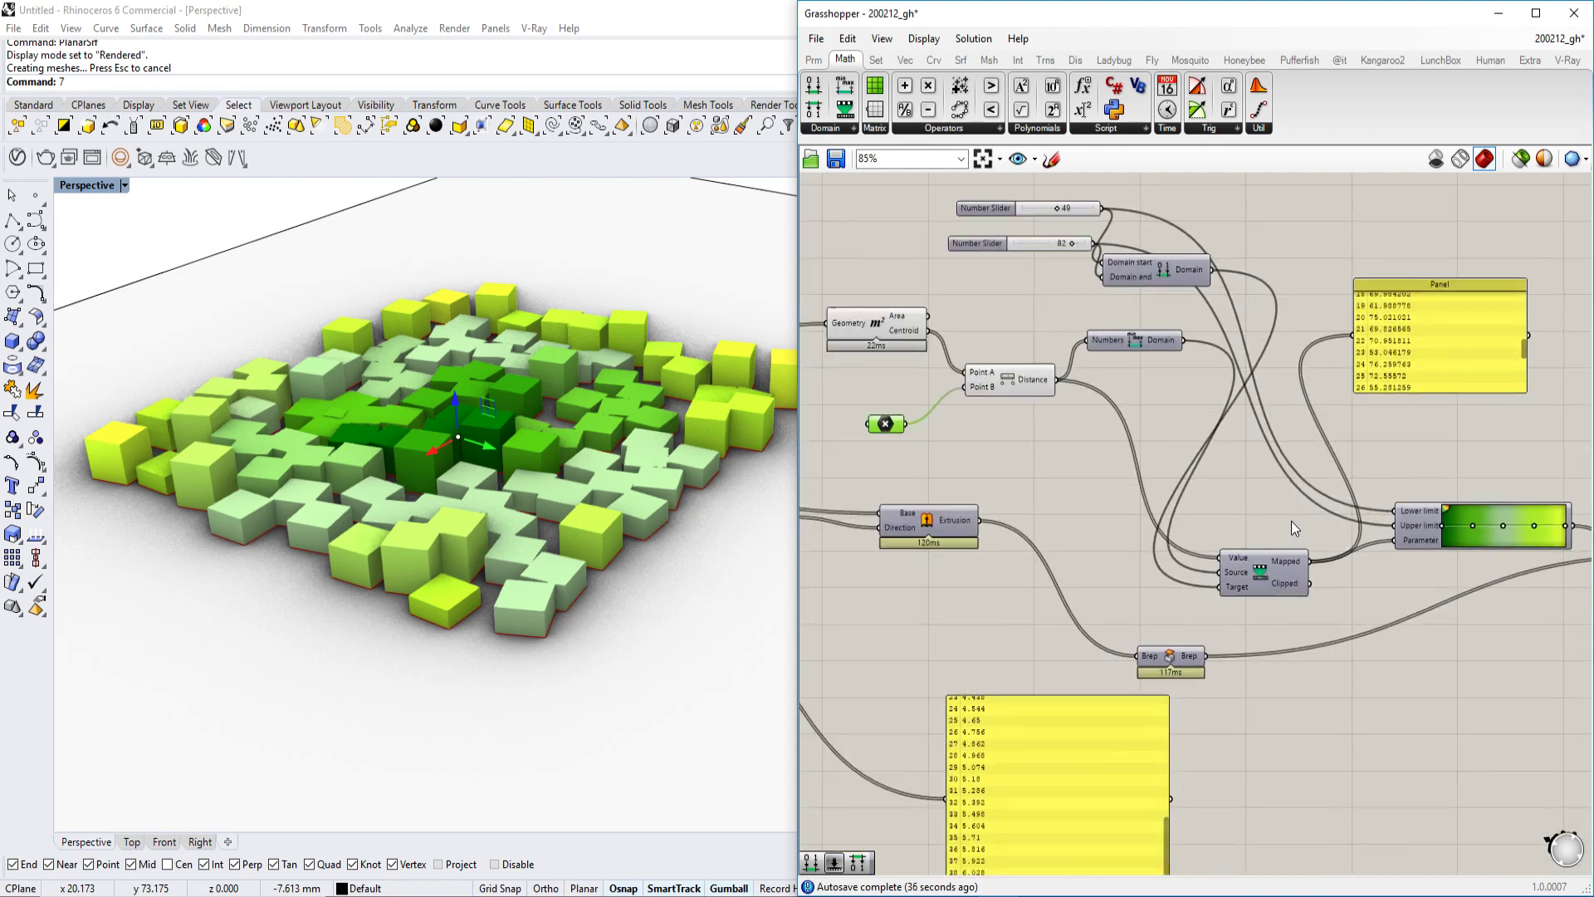
{"action": "scroll", "coordinate": [1183, 521], "scroll_direction": "down", "scroll_amount": 2}
{"action": "right_click_drag", "start_coordinate": [1295, 521], "coordinate": [1470, 526]}
{"action": "right_click_drag", "start_coordinate": [985, 542], "coordinate": [1586, 542]}
{"action": "right_click_drag", "start_coordinate": [933, 694], "coordinate": [1581, 605]}
{"action": "scroll", "coordinate": [1581, 605], "scroll_direction": "up", "scroll_amount": 4}
{"action": "right_click_drag", "start_coordinate": [1078, 460], "coordinate": [1184, 407]}
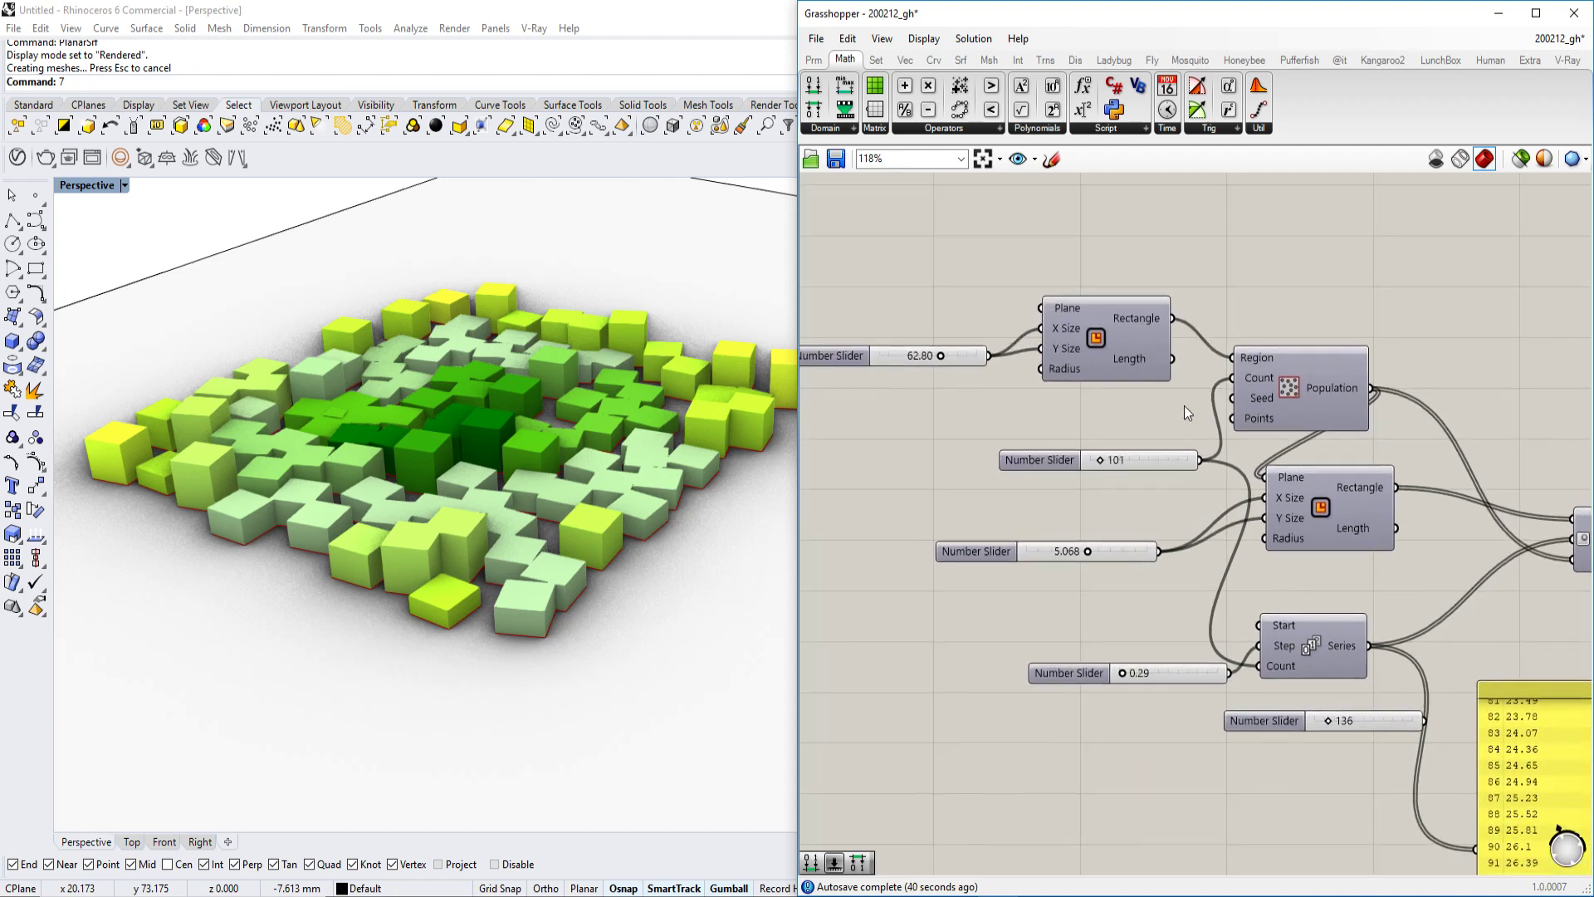
- Move the Rectangle component fed by the Population points clear of Population, closer to the Rotate component
{"action": "left_click", "coordinate": [1282, 377]}
{"action": "right_click", "coordinate": [1286, 382]}
{"action": "left_click", "coordinate": [1345, 421]}
{"action": "scroll", "coordinate": [591, 536], "scroll_direction": "down", "scroll_amount": 3}
{"action": "right_click_drag", "start_coordinate": [1516, 442], "coordinate": [1282, 418]}
{"action": "scroll", "coordinate": [1277, 463], "scroll_direction": "down", "scroll_amount": 3}
{"action": "scroll", "coordinate": [1277, 463], "scroll_direction": "up", "scroll_amount": 3}
{"action": "right_click", "coordinate": [1051, 356]}
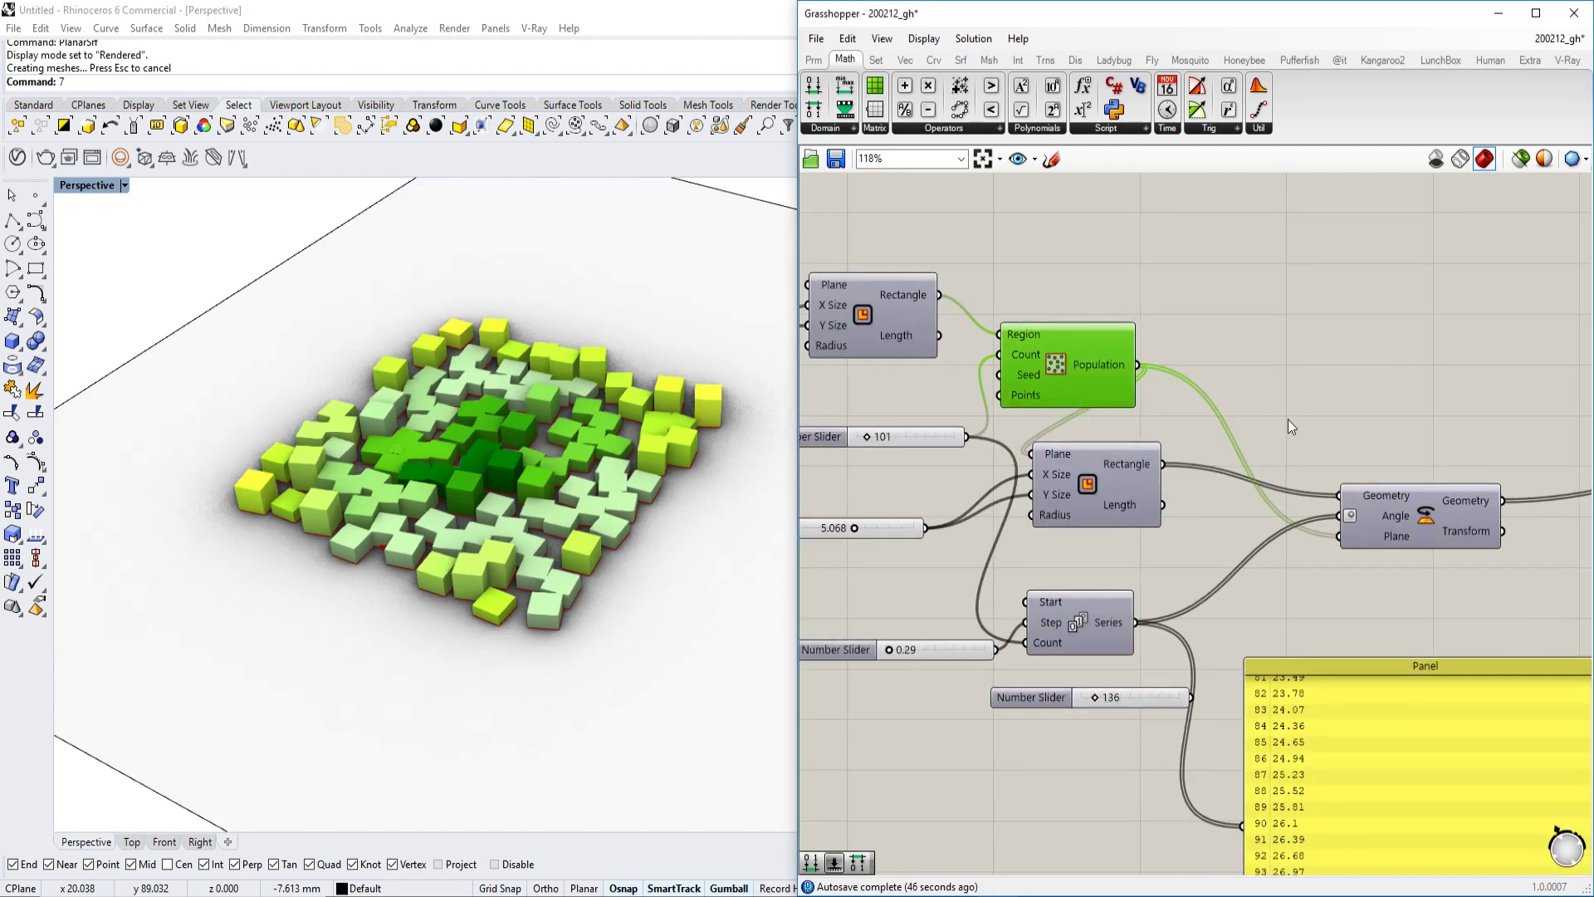
{"action": "right_click_drag", "start_coordinate": [1089, 500], "coordinate": [1130, 482]}
{"action": "left_click_drag", "start_coordinate": [1124, 470], "coordinate": [1228, 448]}
{"action": "right_click_drag", "start_coordinate": [1358, 454], "coordinate": [1216, 432]}
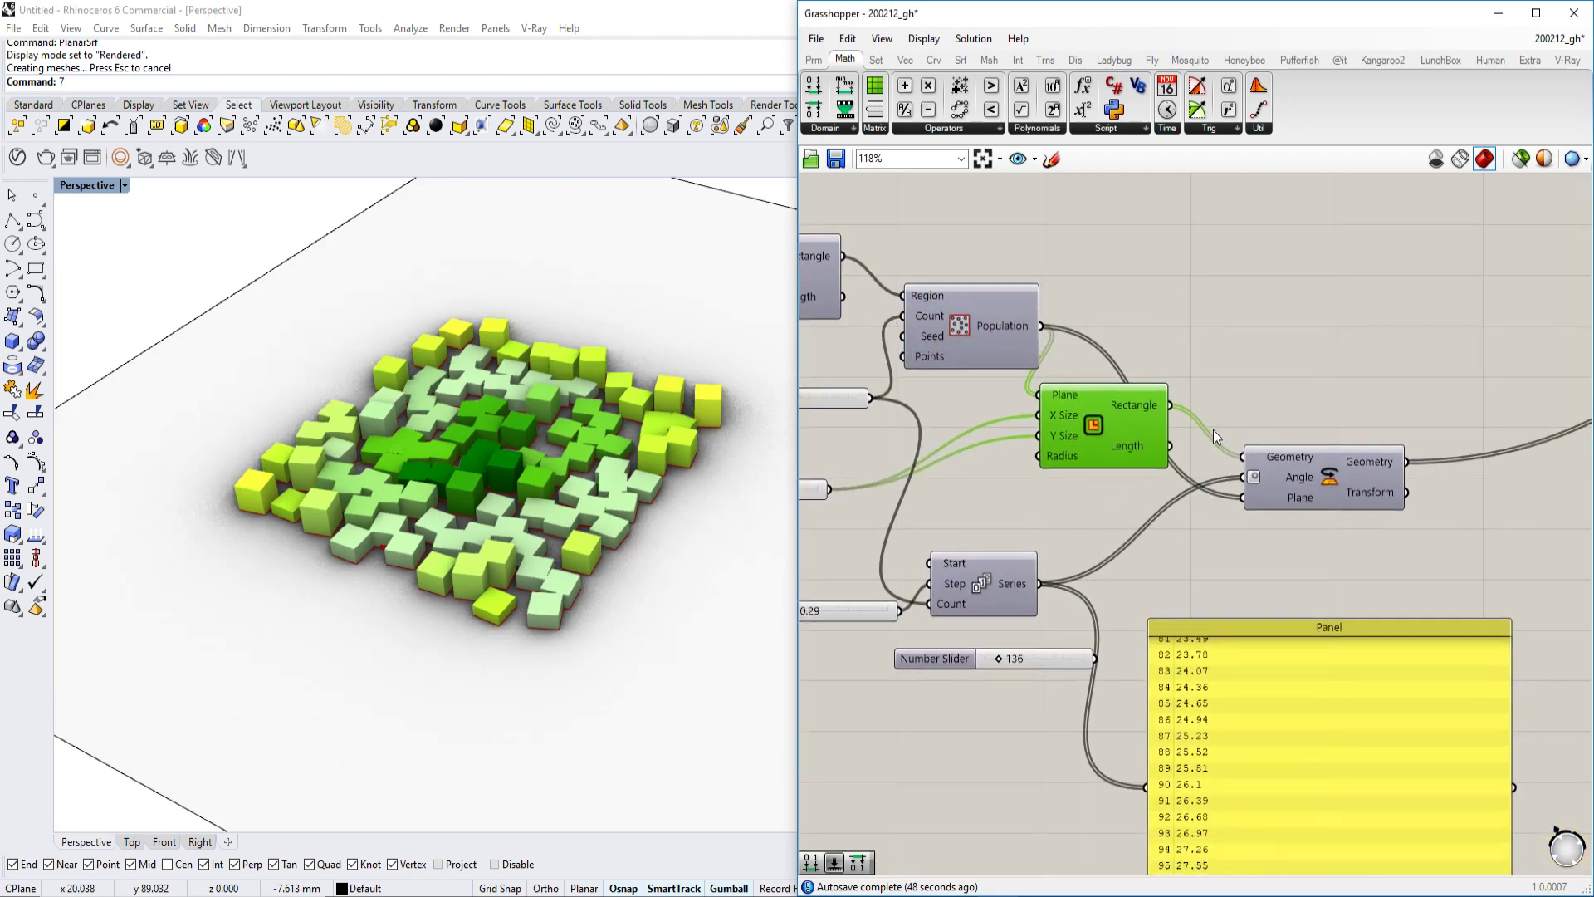
{"action": "right_click_drag", "start_coordinate": [1272, 520], "coordinate": [1303, 472]}
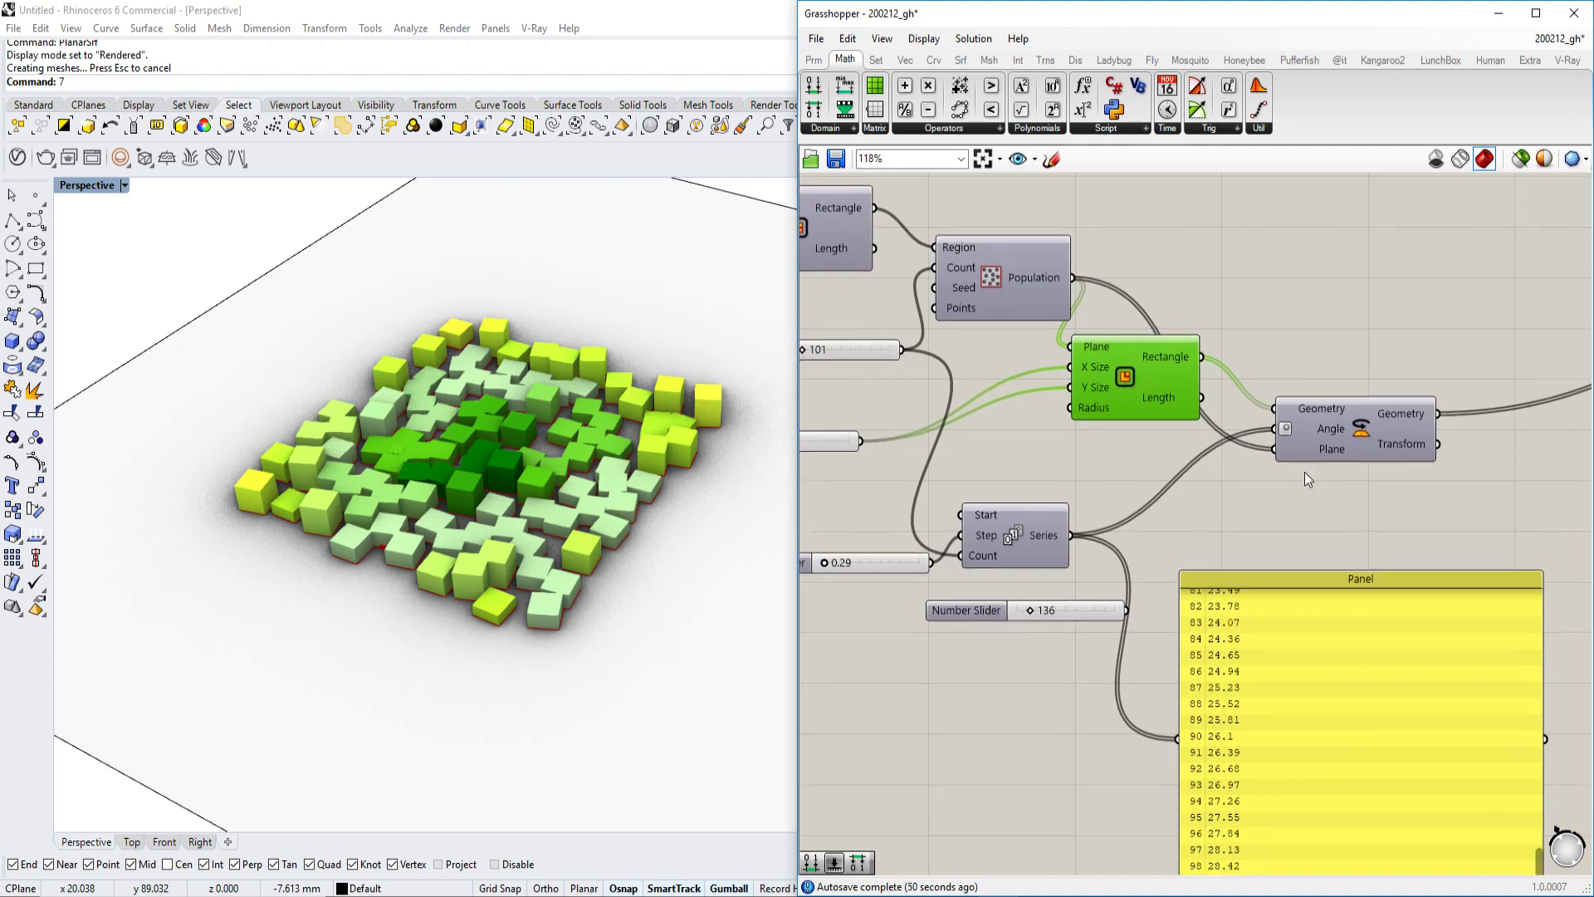
- Examine the Series, Extrusion, Area, Distance and reference point components and compare them with the coloured blocks in the Rhino viewport
{"action": "scroll", "coordinate": [1222, 445], "scroll_direction": "down", "scroll_amount": 4}
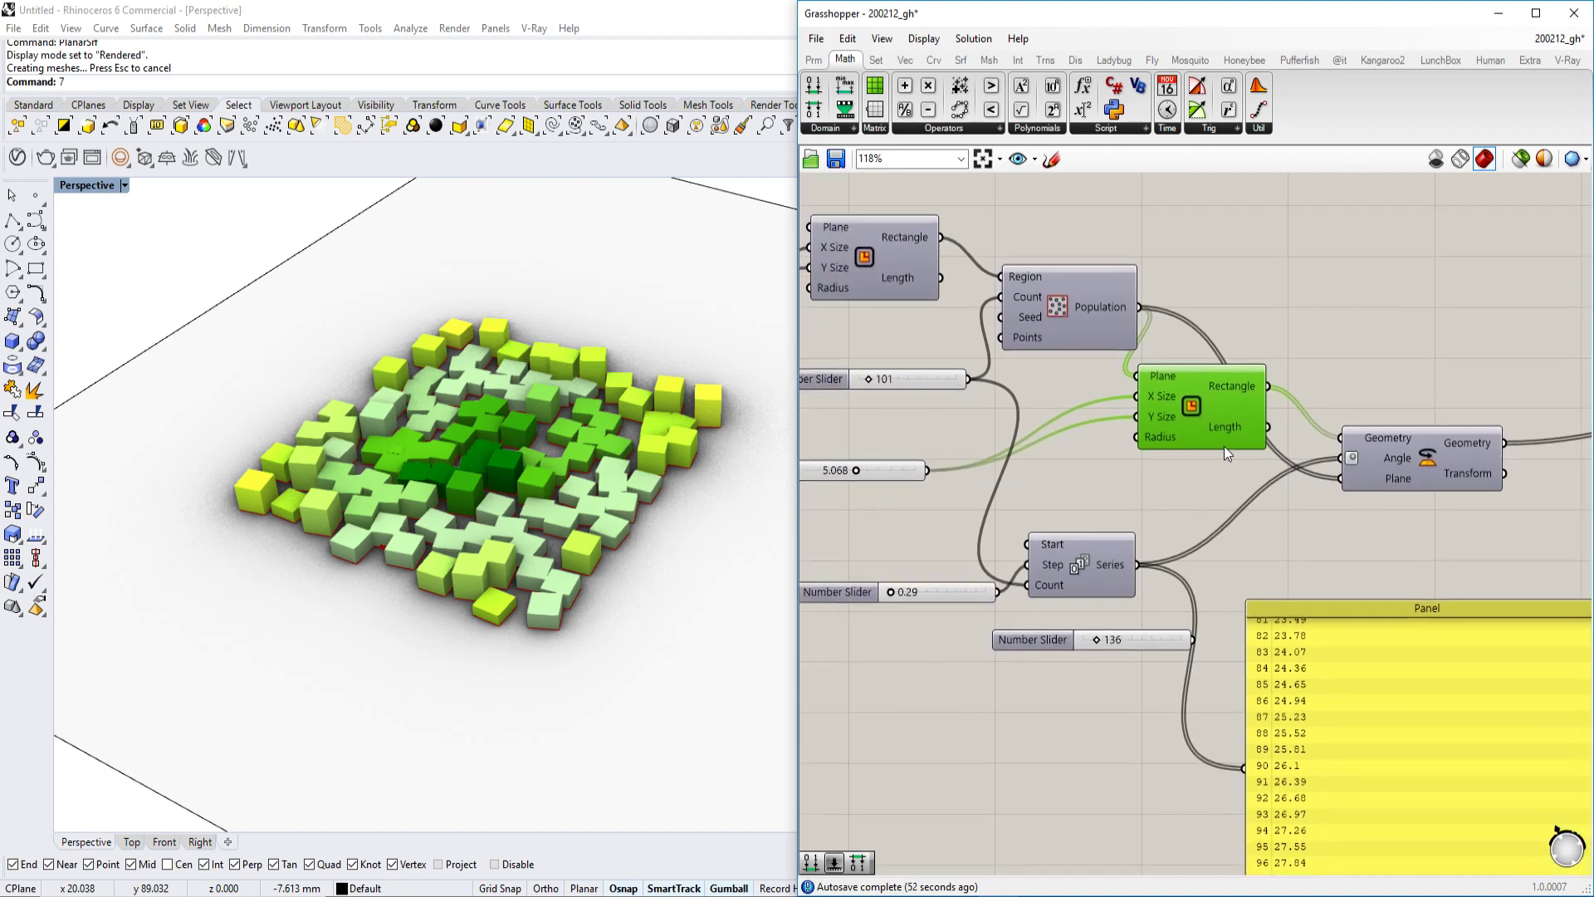
{"action": "right_click_drag", "start_coordinate": [1330, 555], "coordinate": [825, 556]}
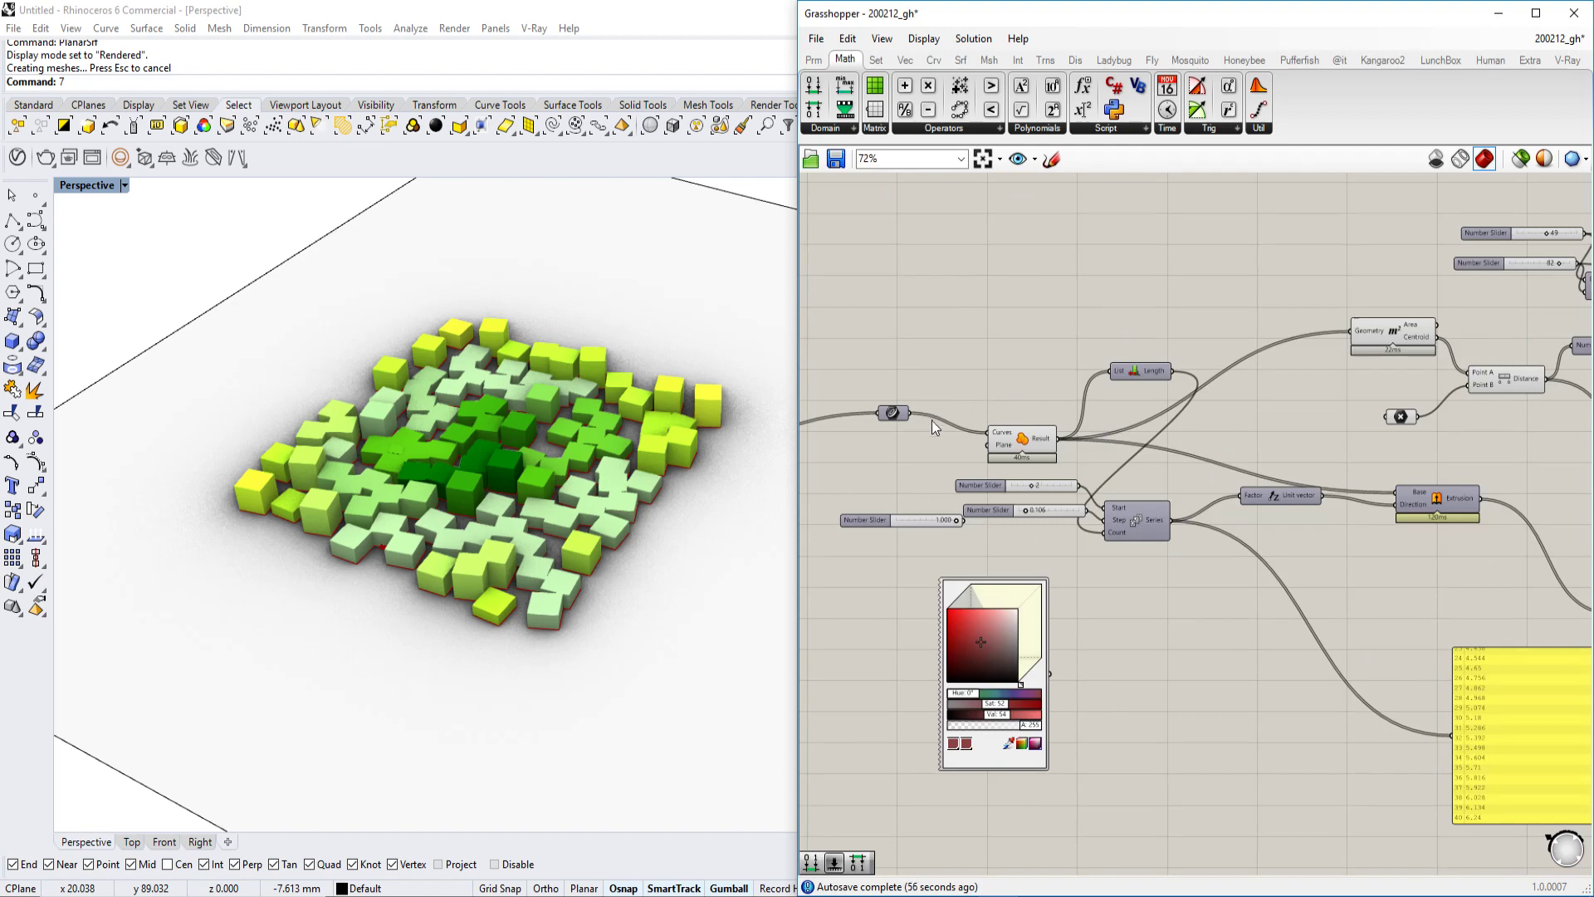
{"action": "right_click_drag", "start_coordinate": [1153, 433], "coordinate": [1016, 426]}
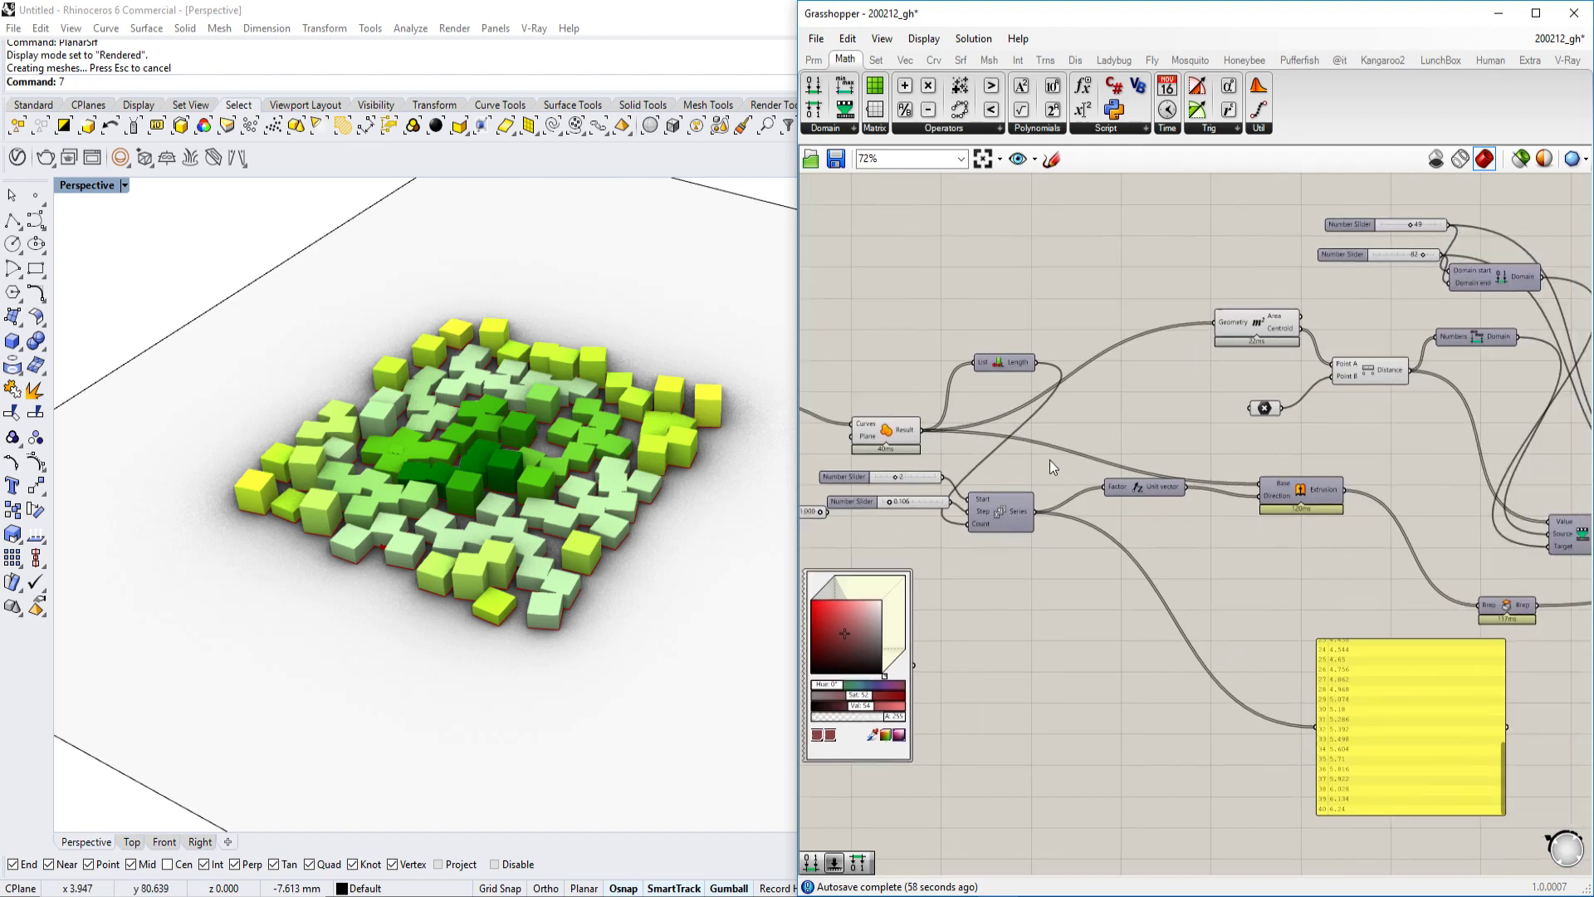
{"action": "scroll", "coordinate": [1213, 470], "scroll_direction": "up", "scroll_amount": 2}
{"action": "left_click", "coordinate": [1301, 494]}
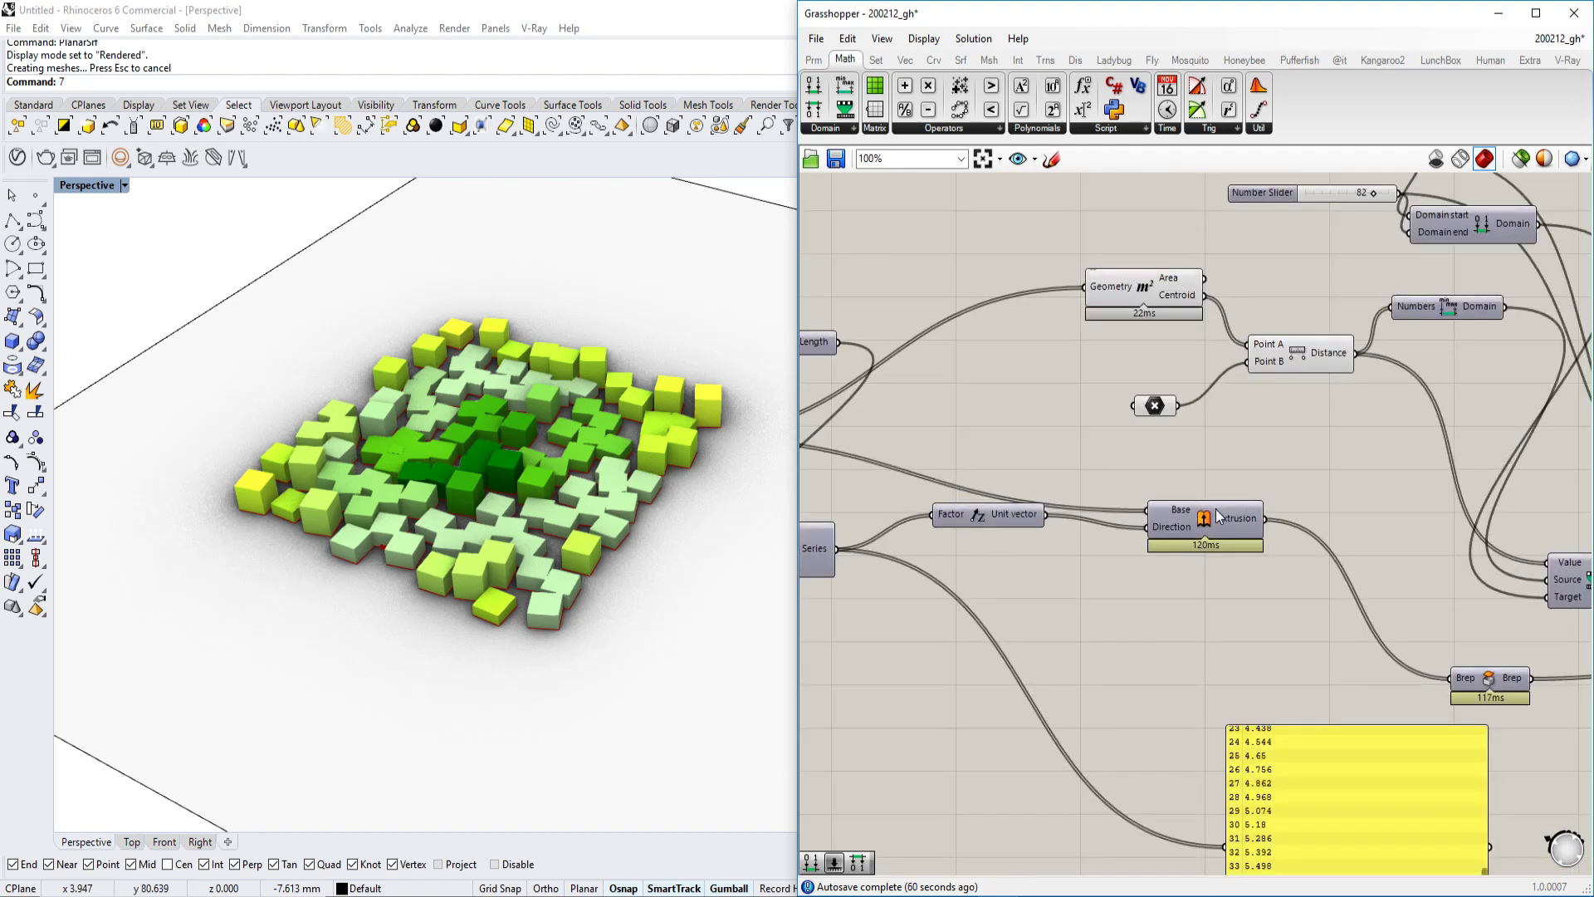
{"action": "right_click_drag", "start_coordinate": [1281, 529], "coordinate": [1178, 571]}
{"action": "right_click_drag", "start_coordinate": [1444, 547], "coordinate": [1215, 570]}
{"action": "right_click_drag", "start_coordinate": [1016, 481], "coordinate": [1149, 494]}
{"action": "right_click_drag", "start_coordinate": [1003, 615], "coordinate": [1296, 501]}
{"action": "right_click_drag", "start_coordinate": [1133, 538], "coordinate": [1232, 533]}
{"action": "right_click_drag", "start_coordinate": [1010, 552], "coordinate": [1114, 573]}
{"action": "right_click_drag", "start_coordinate": [1430, 532], "coordinate": [1128, 576]}
{"action": "scroll", "coordinate": [1129, 575], "scroll_direction": "up", "scroll_amount": 1}
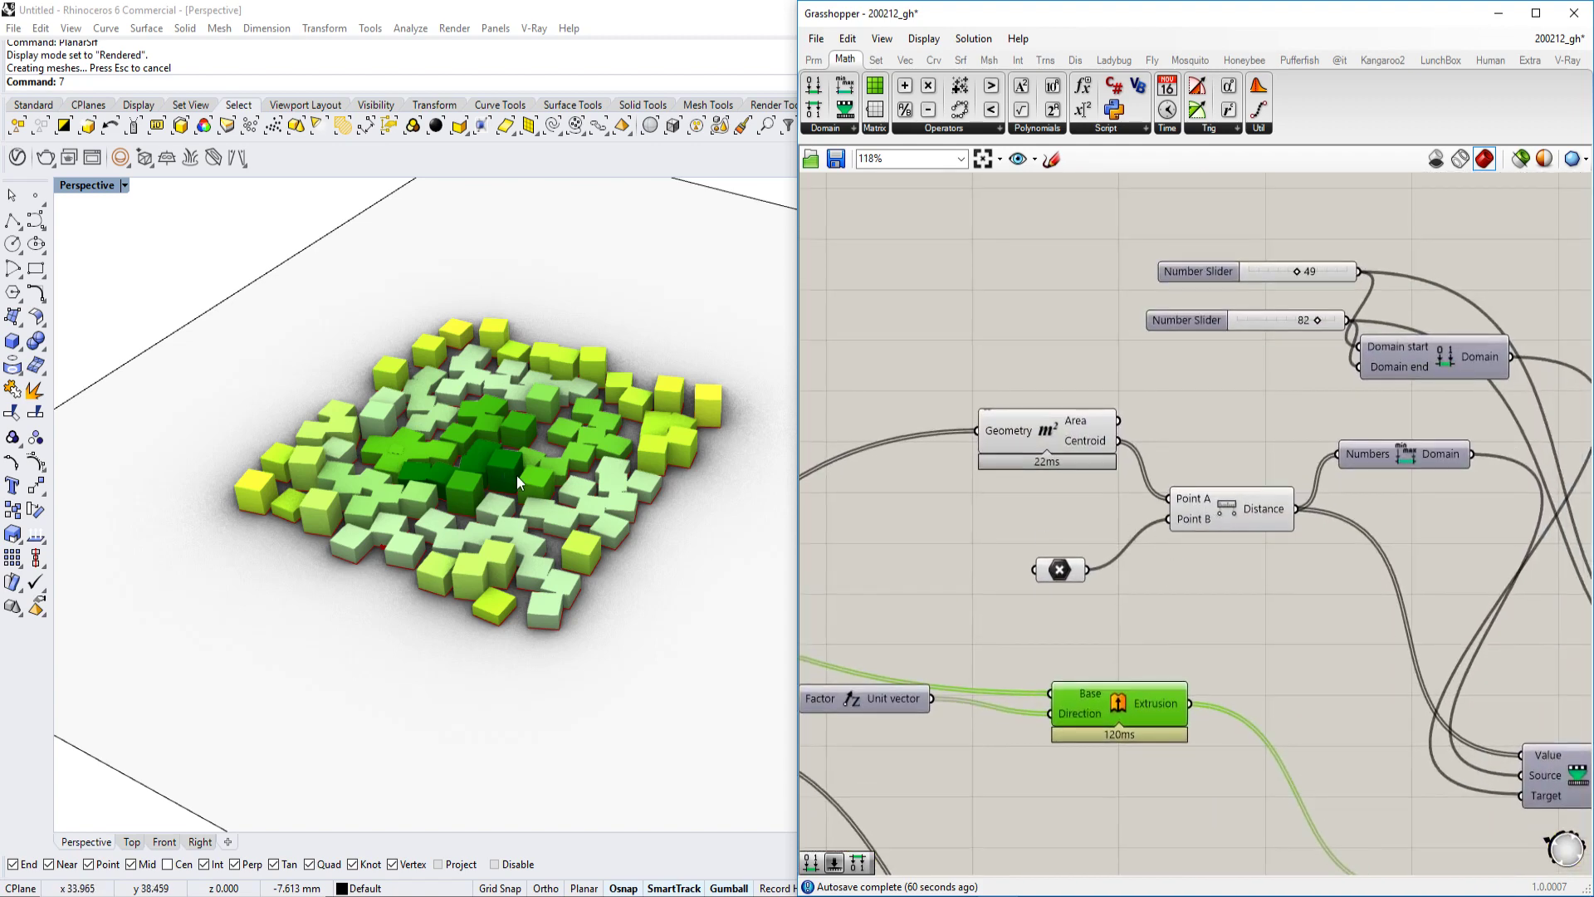
{"action": "scroll", "coordinate": [554, 498], "scroll_direction": "up", "scroll_amount": 3}
{"action": "left_click", "coordinate": [1058, 571]}
{"action": "left_click", "coordinate": [1034, 507]}
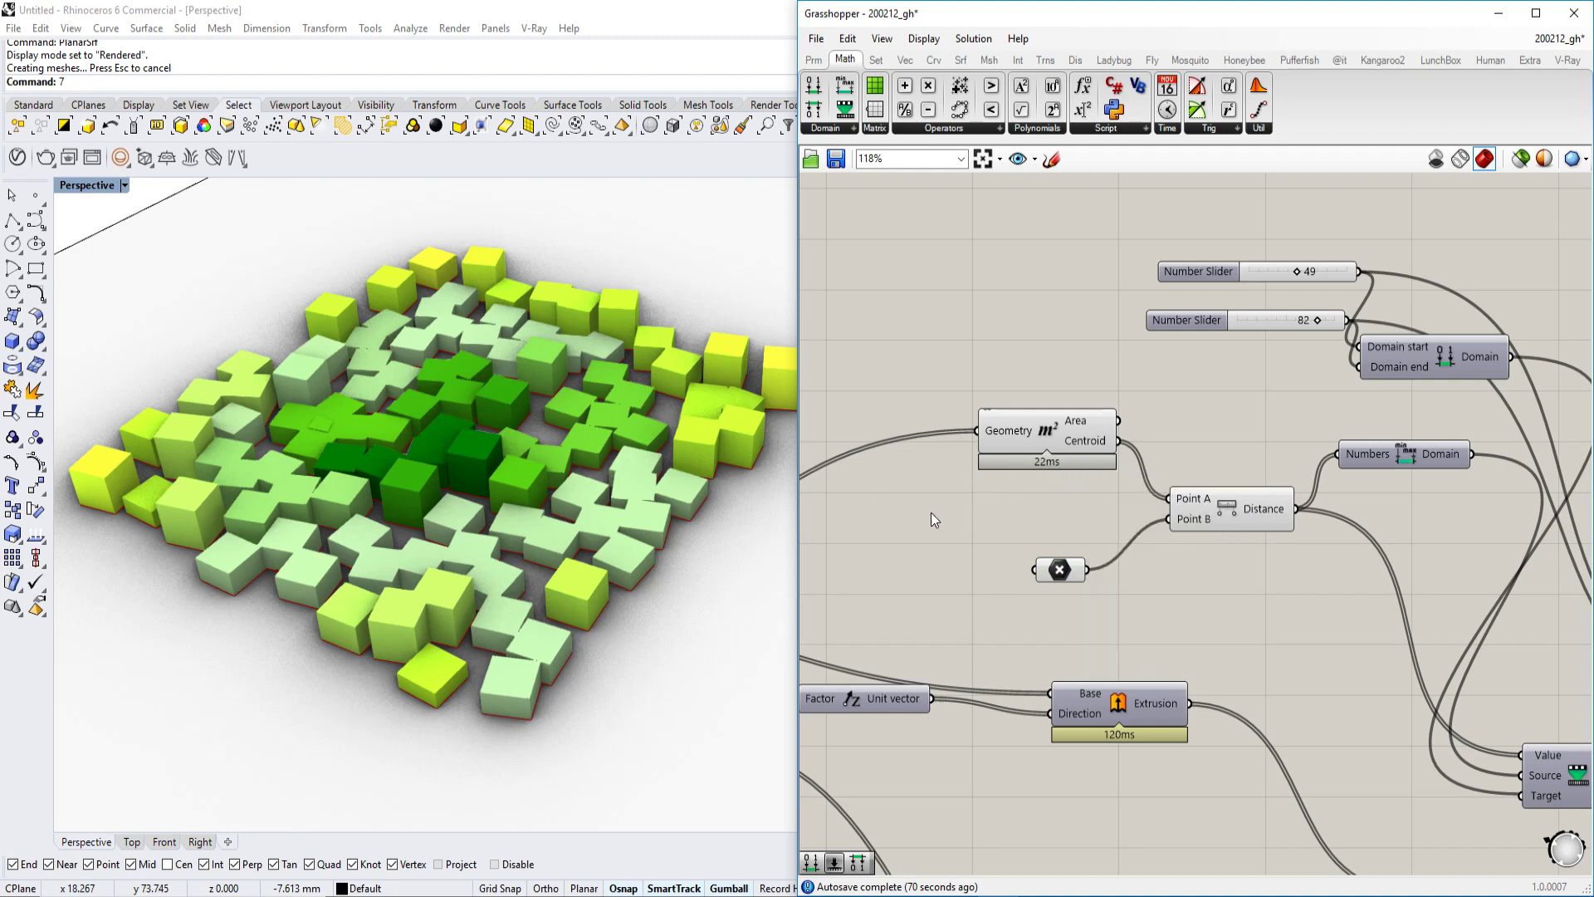
- Move the Remap Numbers component slightly up and away from the Gradient
{"action": "scroll", "coordinate": [1209, 485], "scroll_direction": "down", "scroll_amount": 3}
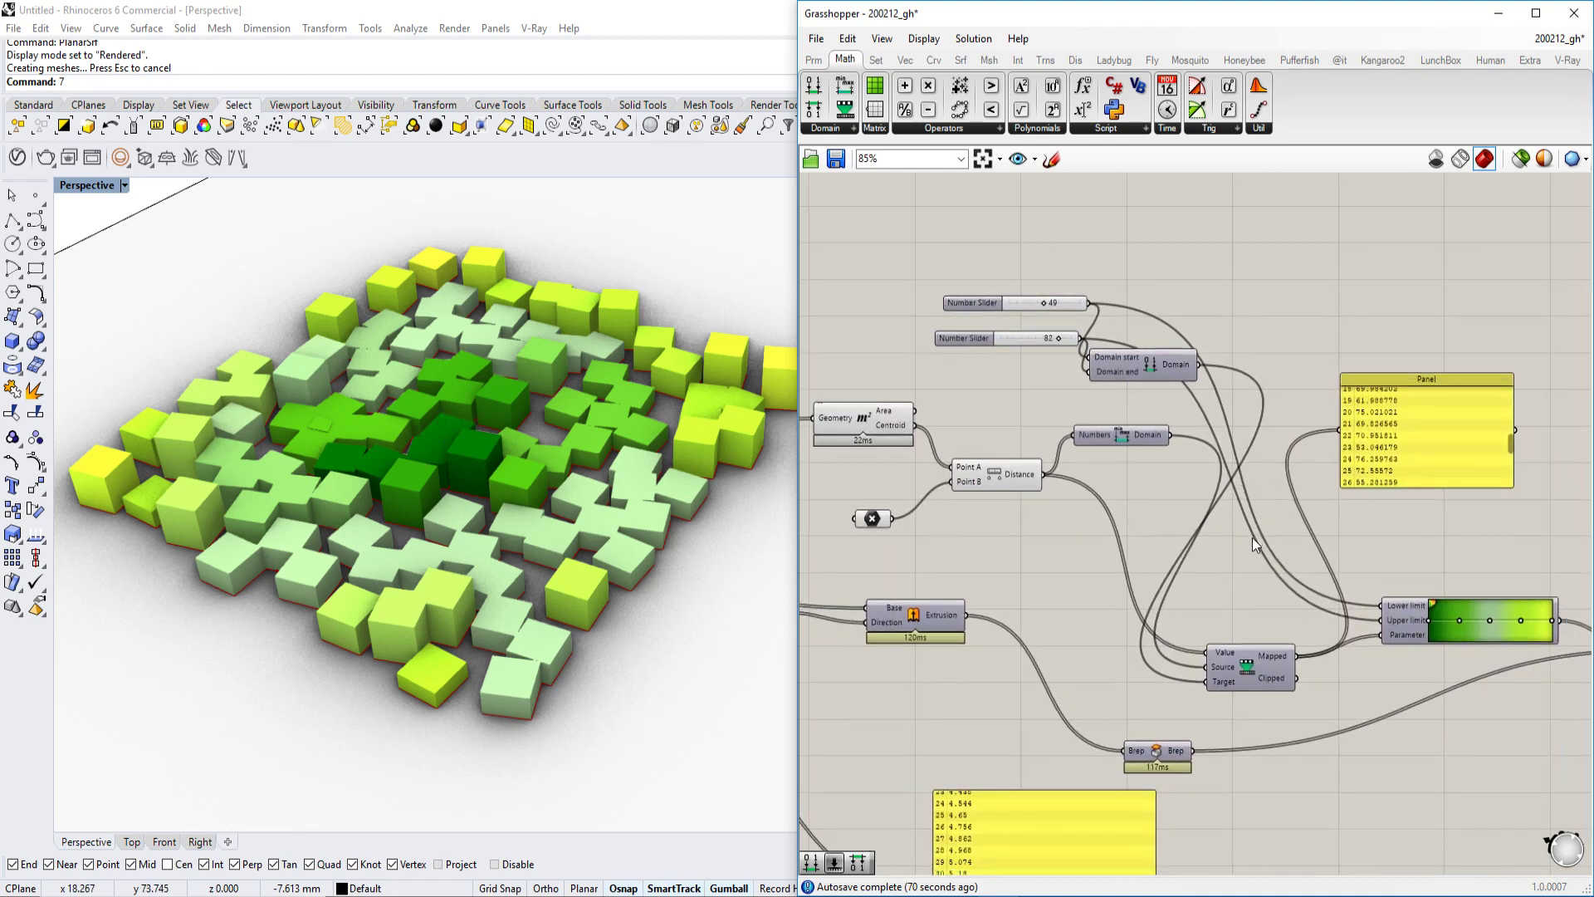
{"action": "right_click_drag", "start_coordinate": [1249, 538], "coordinate": [1204, 494]}
{"action": "left_click_drag", "start_coordinate": [1198, 642], "coordinate": [1173, 613]}
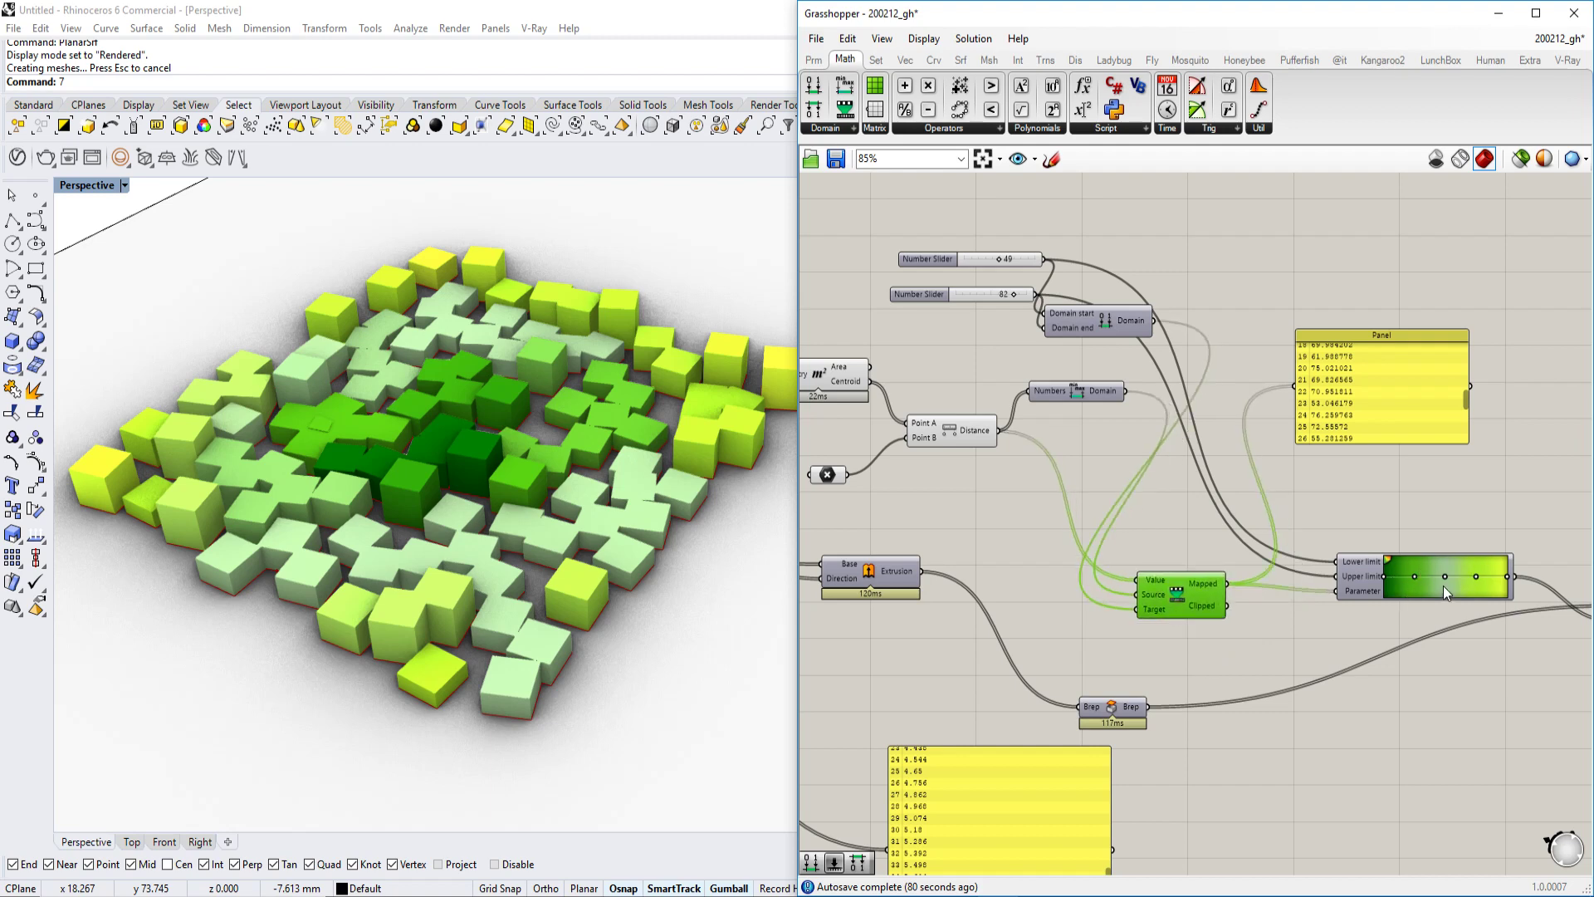
- Examine the Gradient and Custom Preview end of the definition and view the coloured blocks from a lower angle
{"action": "scroll", "coordinate": [1443, 586], "scroll_direction": "up", "scroll_amount": 5}
{"action": "scroll", "coordinate": [1214, 570], "scroll_direction": "down", "scroll_amount": 3}
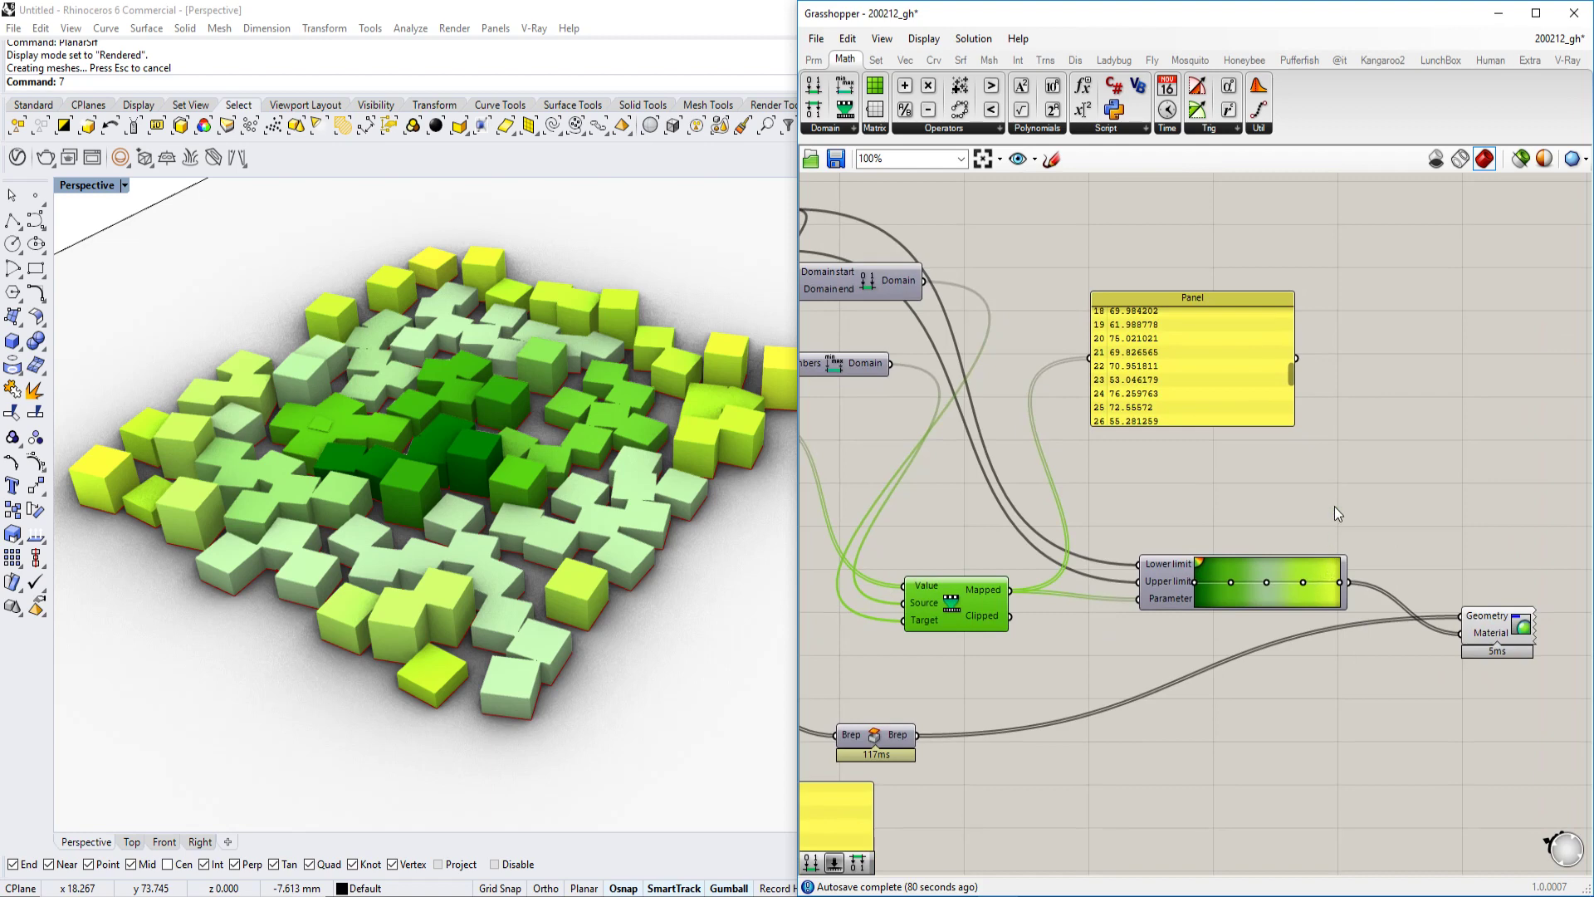
{"action": "scroll", "coordinate": [1273, 495], "scroll_direction": "down", "scroll_amount": 2}
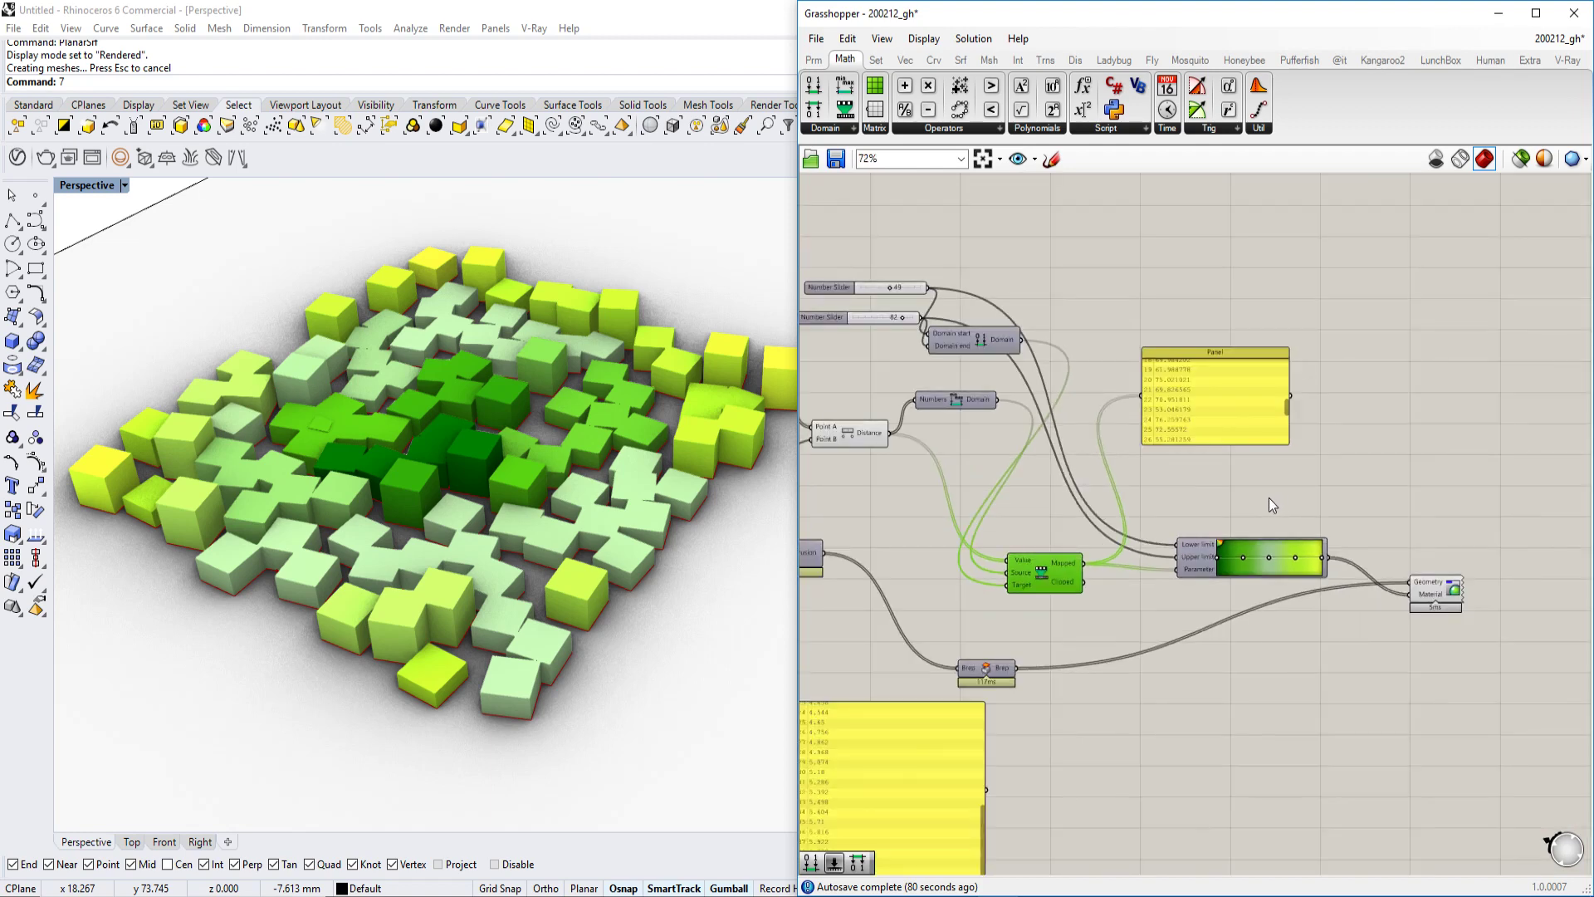
{"action": "scroll", "coordinate": [1269, 496], "scroll_direction": "up", "scroll_amount": 3}
{"action": "right_click_drag", "start_coordinate": [745, 554], "coordinate": [709, 484]}
{"action": "scroll", "coordinate": [621, 487], "scroll_direction": "up", "scroll_amount": 1}
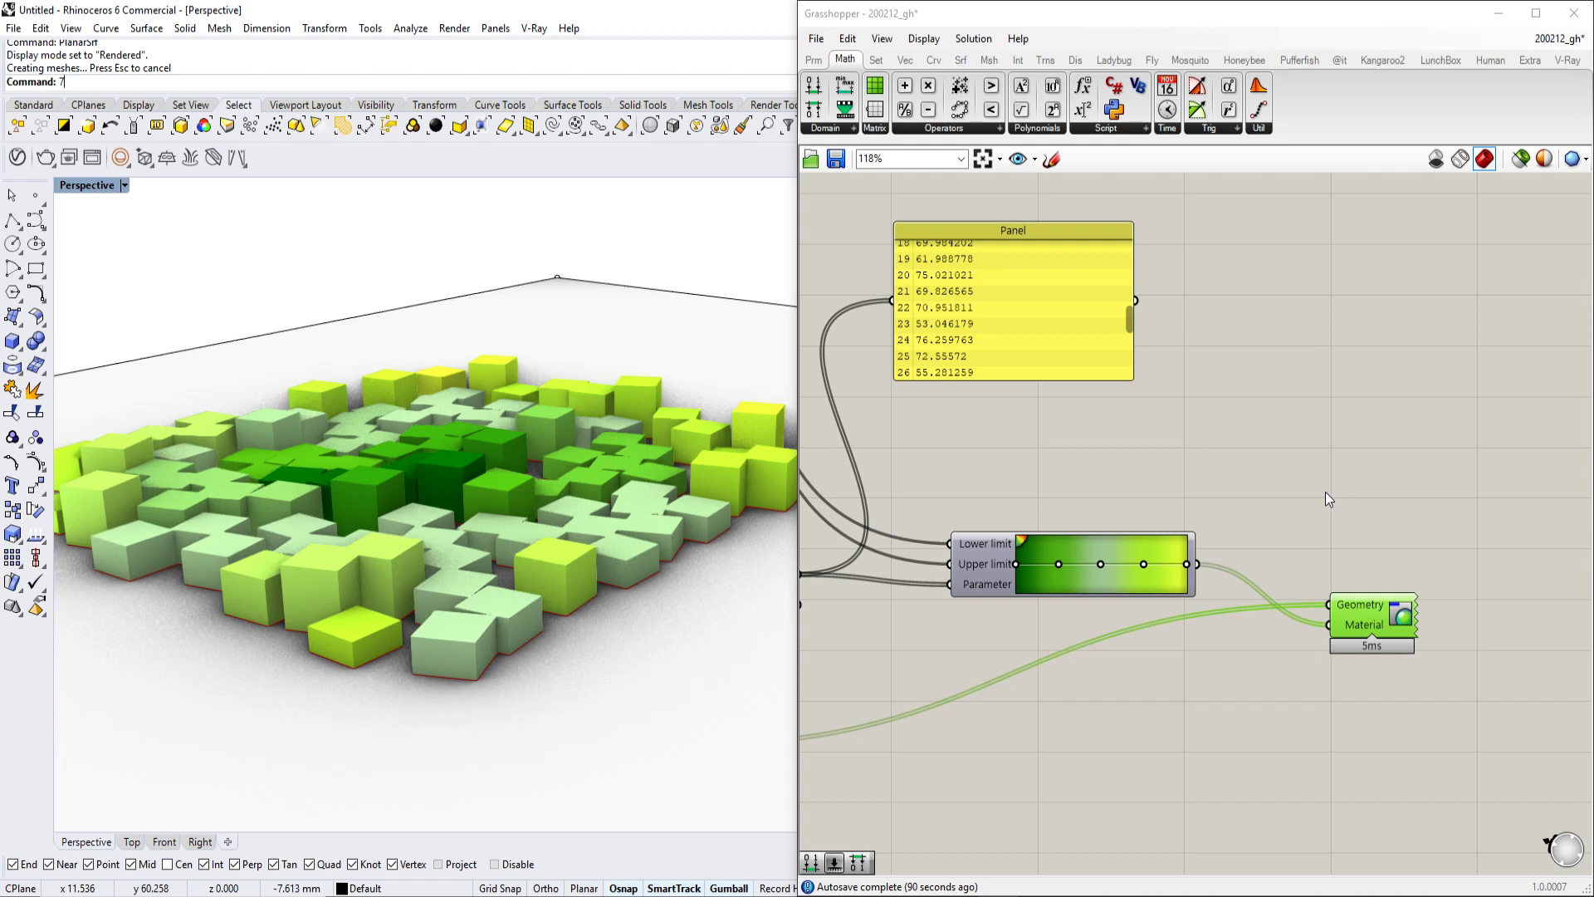
{"action": "scroll", "coordinate": [1228, 485], "scroll_direction": "down", "scroll_amount": 1}
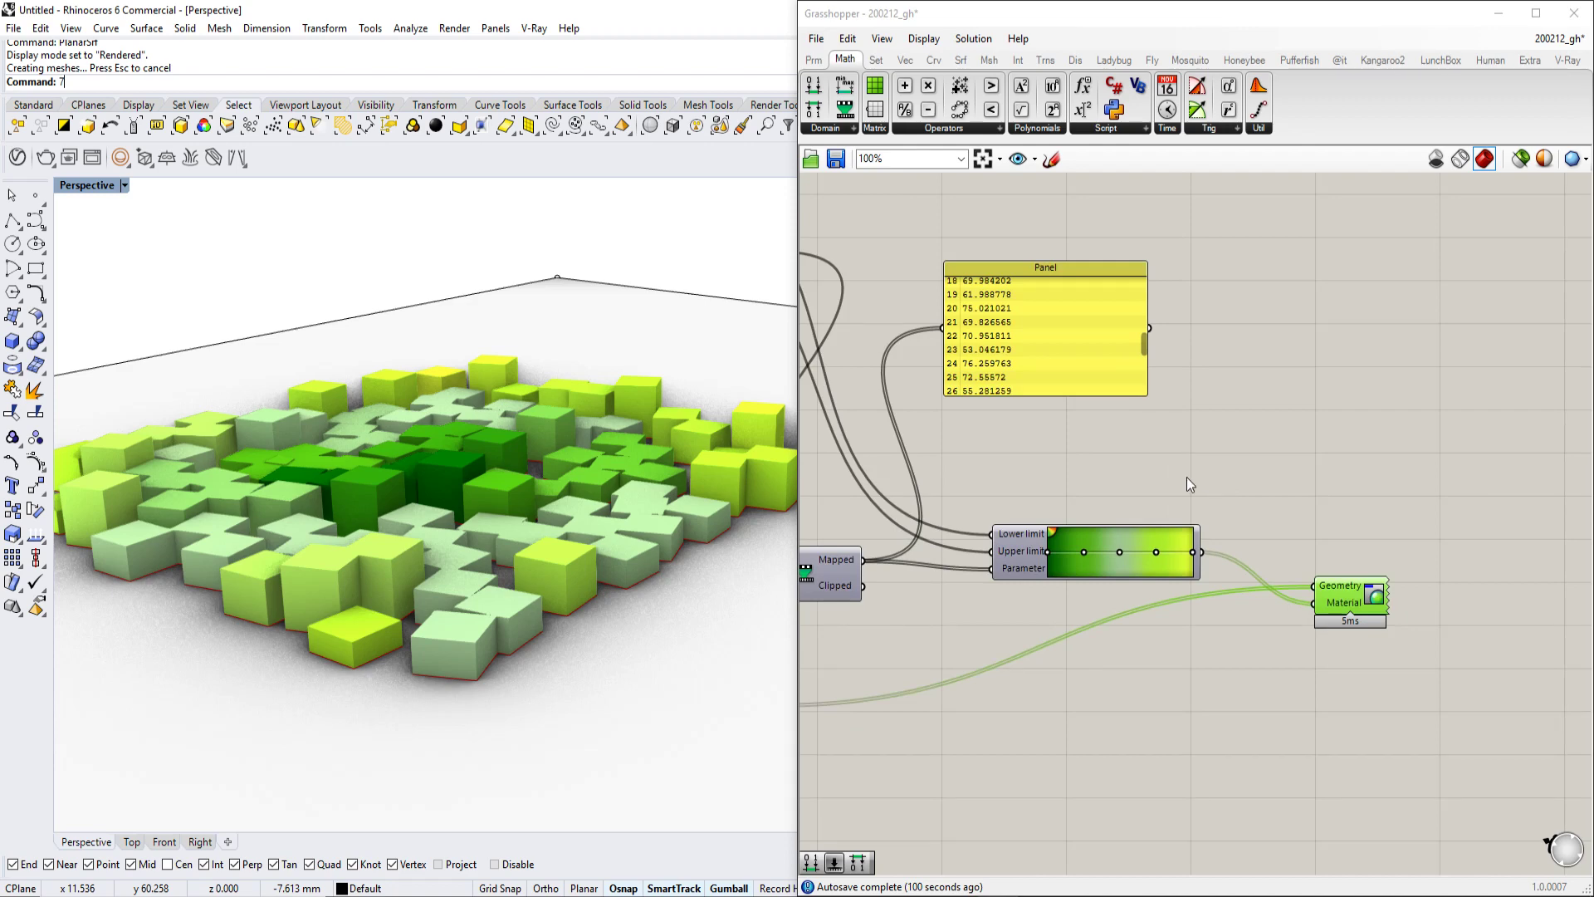
{"action": "scroll", "coordinate": [1188, 476], "scroll_direction": "down", "scroll_amount": 3}
{"action": "scroll", "coordinate": [1162, 495], "scroll_direction": "up", "scroll_amount": 3}
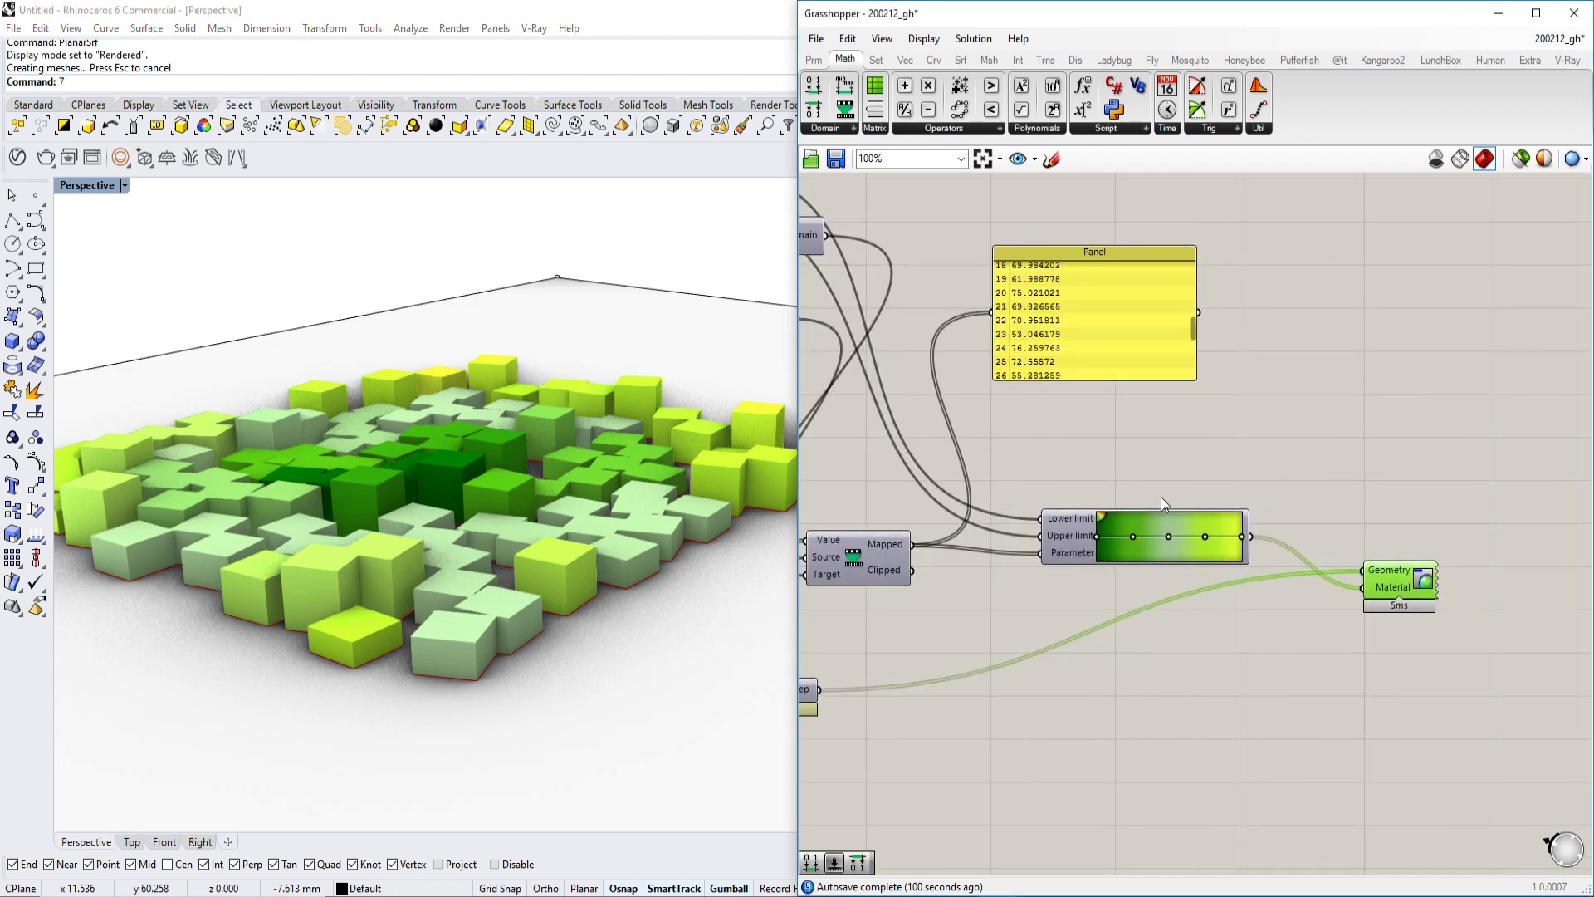